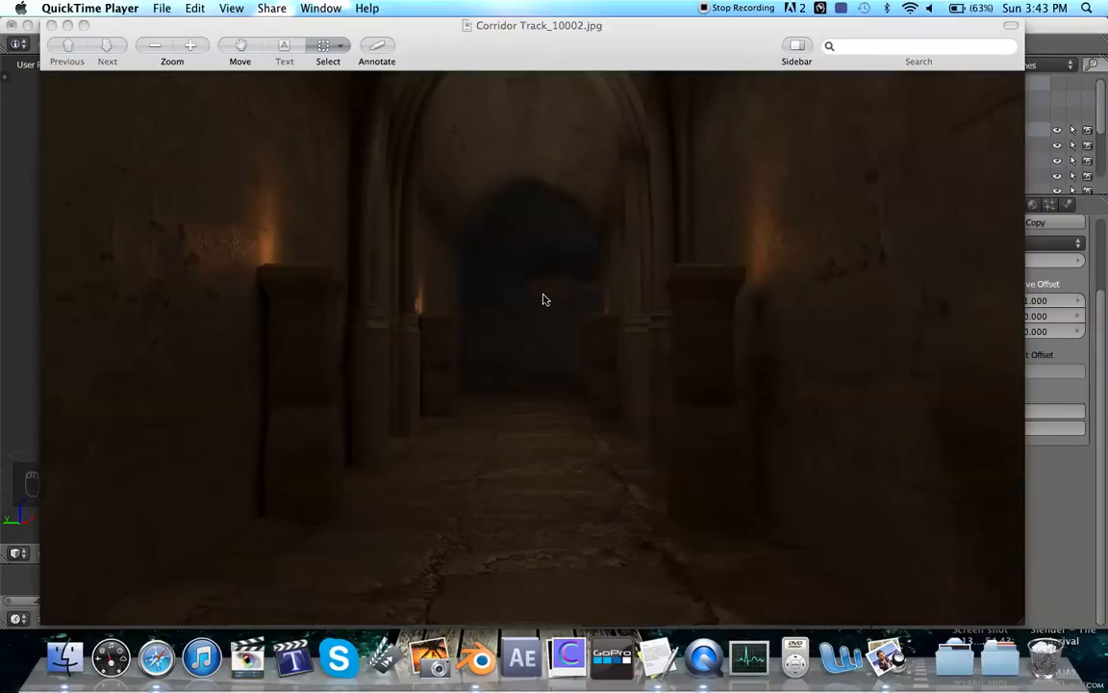
# Step: Close the corridor reference image, switch to TextEdit and review the PT1 items of the tutorial checklist
pyautogui.click(51, 25)
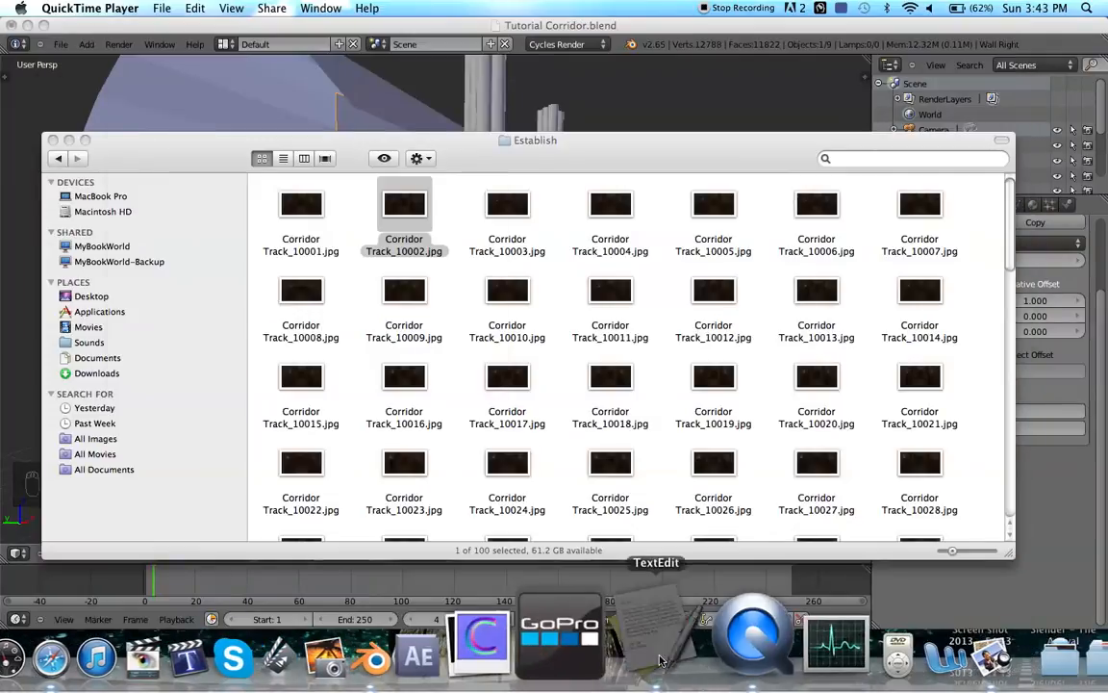
pyautogui.click(656, 658)
pyautogui.scroll(3, 208, 277)
pyautogui.moveTo(256, 227); pyautogui.dragTo(125, 166)
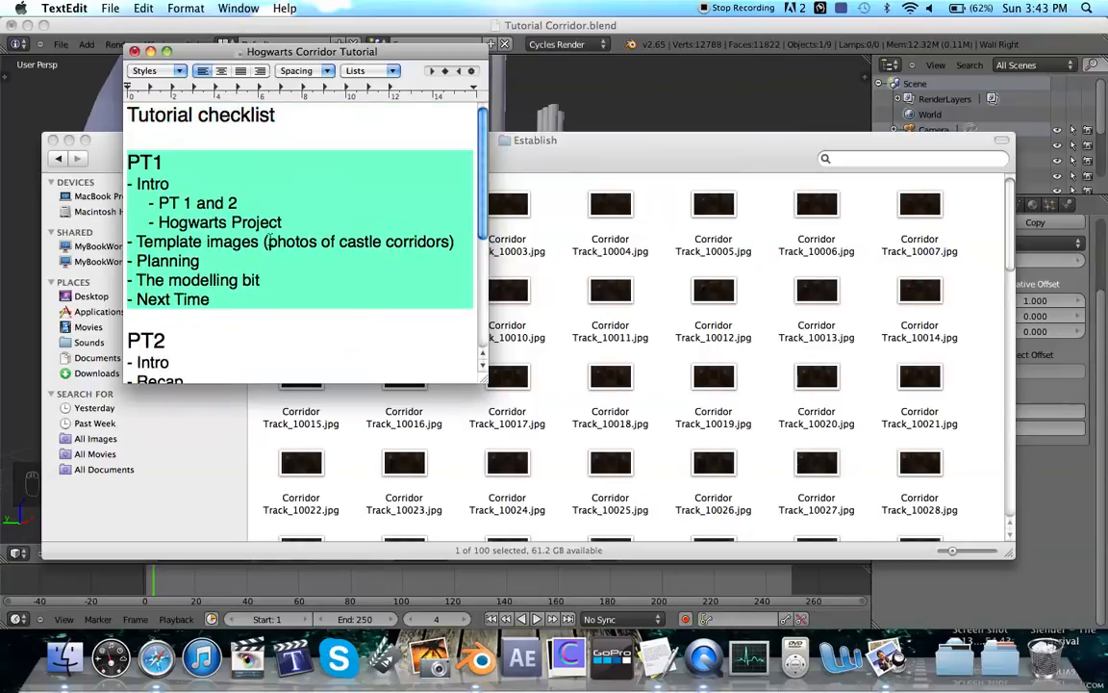
# Step: Review the PT2 items of the tutorial checklist, from the intro and modelling recap to Crazybump
pyautogui.click(243, 342)
pyautogui.scroll(-4, 242, 342)
pyautogui.click(258, 314)
pyautogui.moveTo(258, 313); pyautogui.dragTo(126, 188)
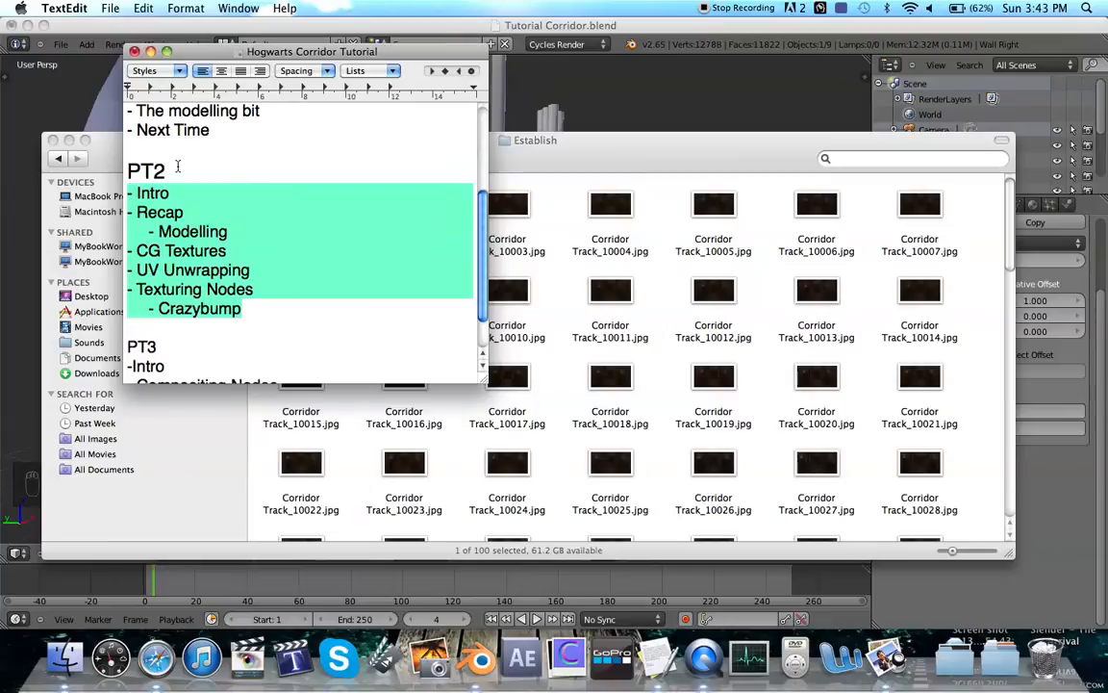
pyautogui.click(169, 168)
pyautogui.moveTo(135, 192)
pyautogui.mouseDown()
pyautogui.moveTo(196, 196)
pyautogui.moveTo(130, 213)
pyautogui.mouseUp()
pyautogui.moveTo(229, 232); pyautogui.dragTo(123, 213)
pyautogui.click(262, 170)
pyautogui.scroll(2, 262, 170)
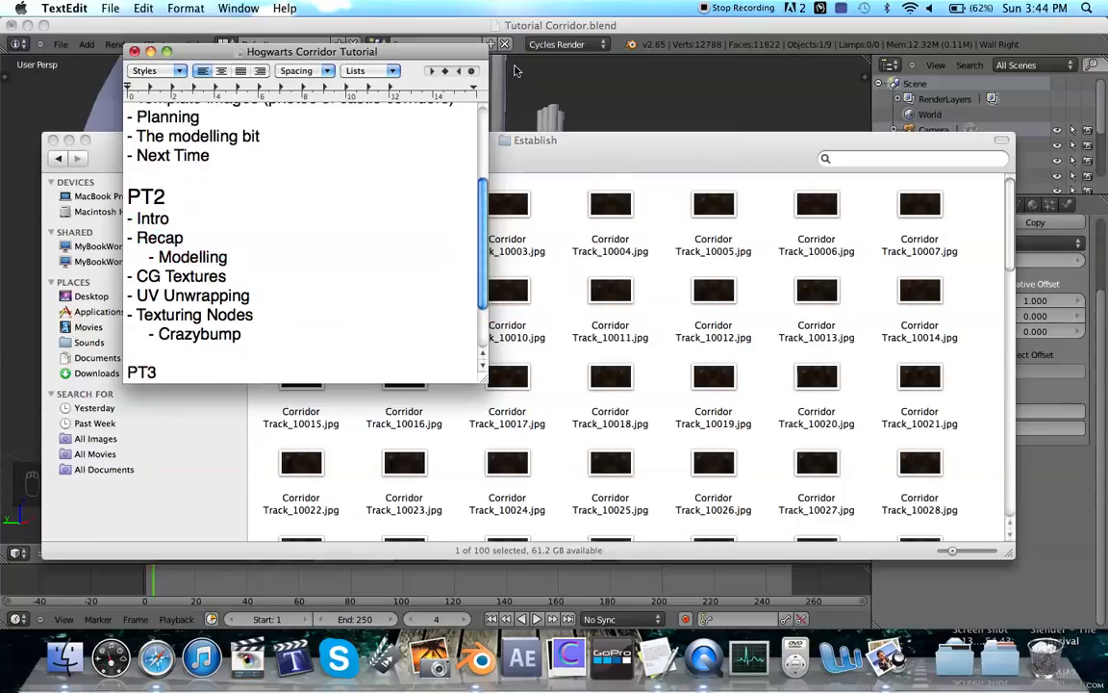
# Step: Switch to Blender, clear the selection and examine the corridor's walls, pillars and arched ceiling from outside and from the entrance
pyautogui.click(593, 90)
pyautogui.press('a')
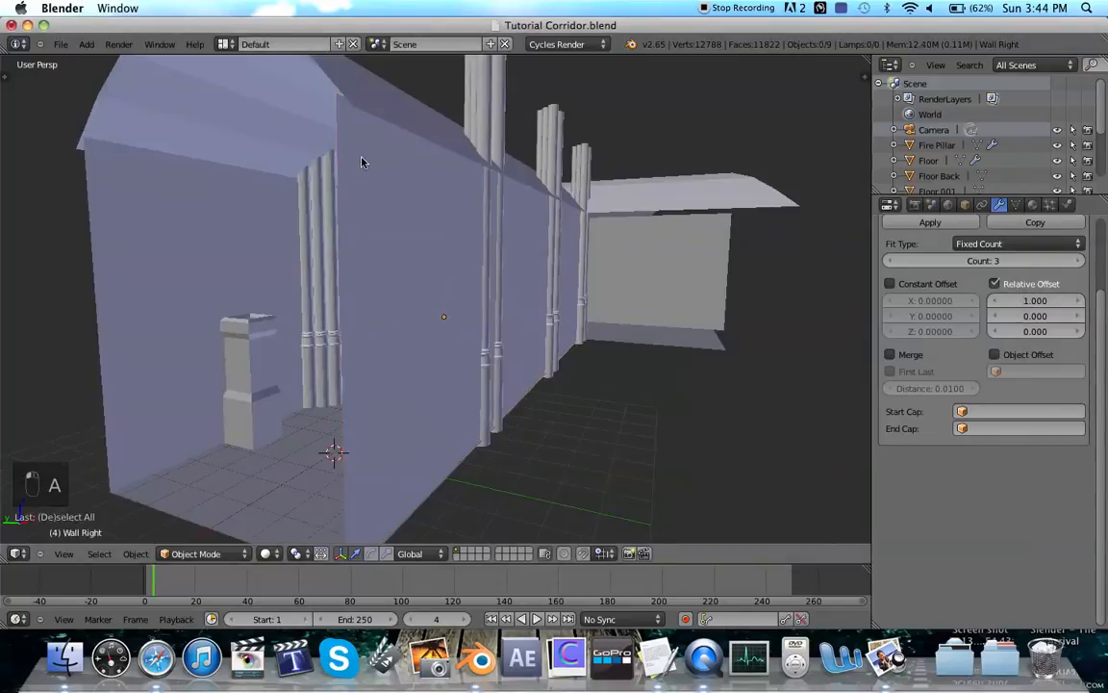
pyautogui.hscroll(-10, 363, 162)
pyautogui.hscroll(-15, 363, 161)
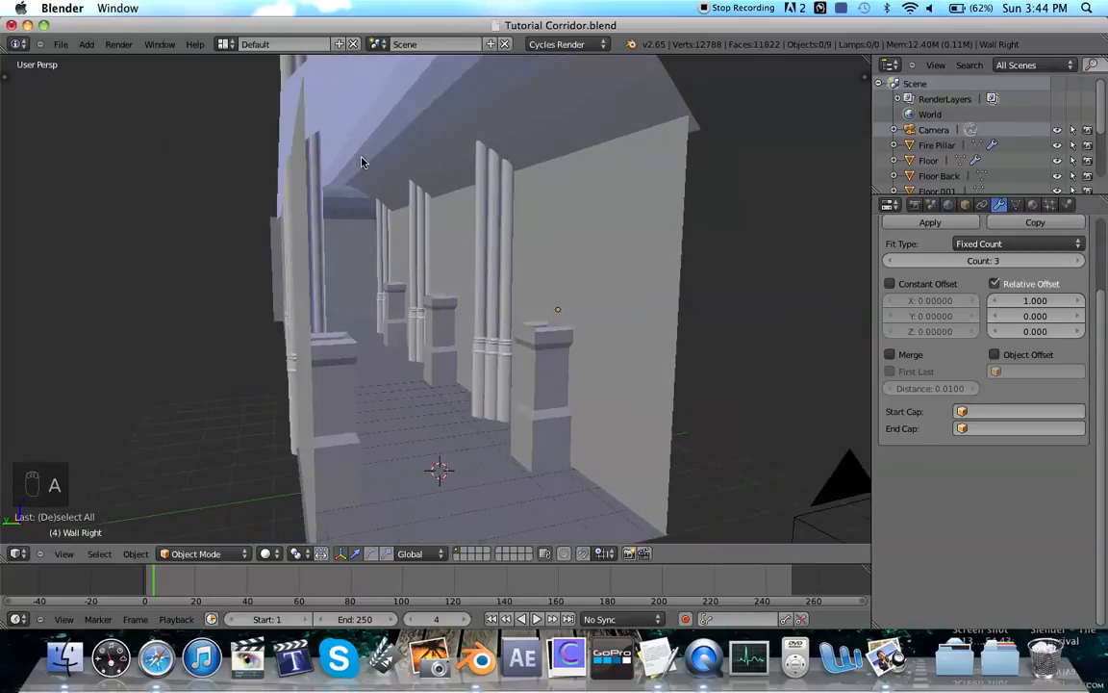
pyautogui.hscroll(-15, 362, 162)
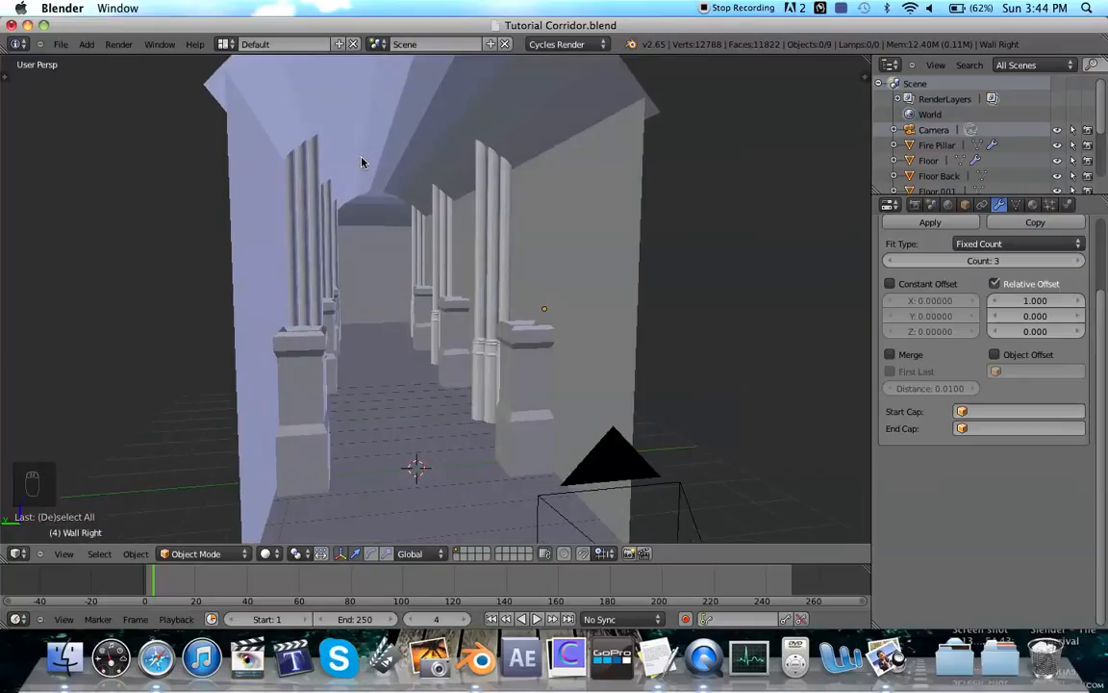
pyautogui.rightClick(491, 189)
pyautogui.scroll(5, 490, 189)
pyautogui.scroll(-8, 491, 189)
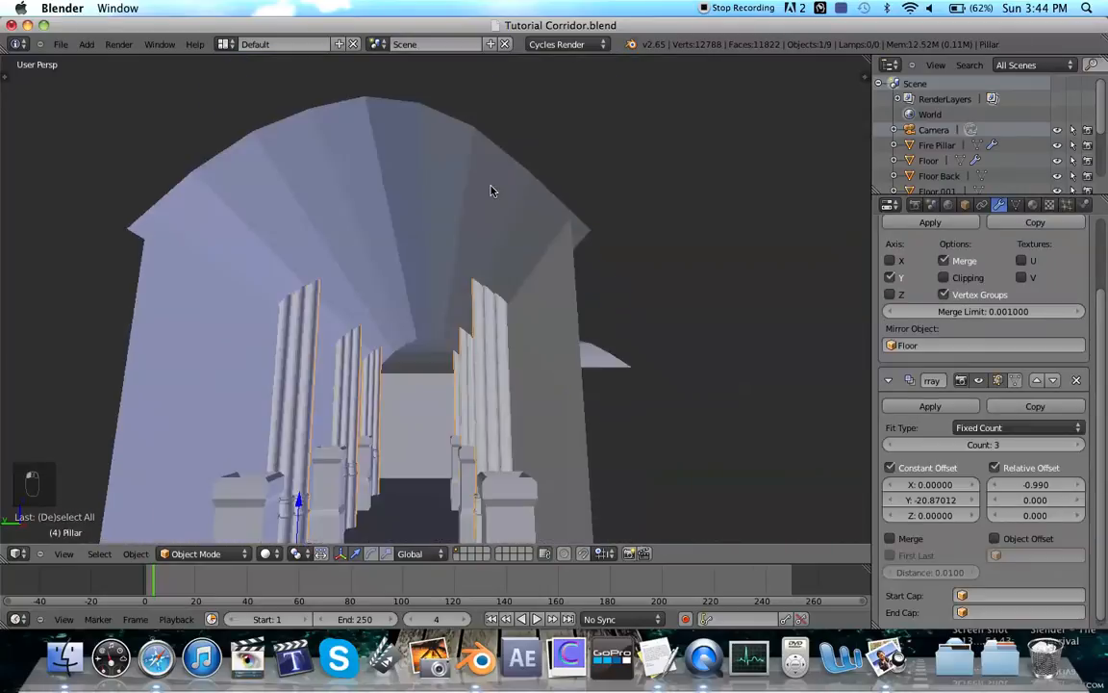
pyautogui.press('a')
# Step: Open the render Corridor Track_10002.jpg from the Establish folder for comparison, close it and return to the Blender scene
pyautogui.click(886, 662)
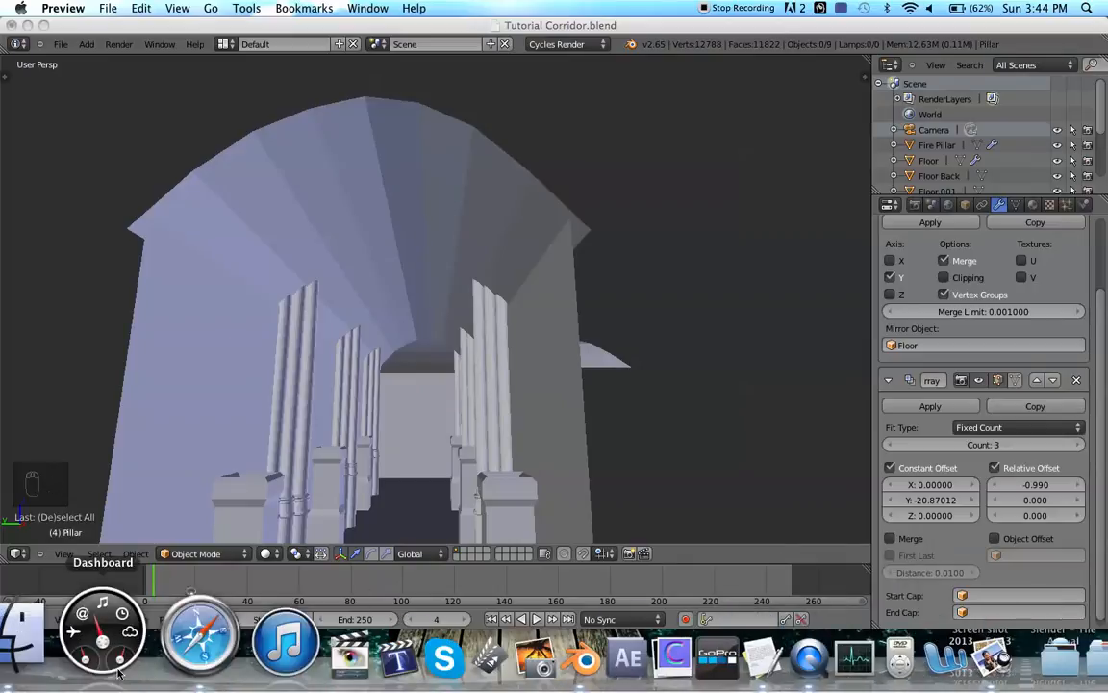
pyautogui.click(55, 653)
pyautogui.doubleClick(406, 214)
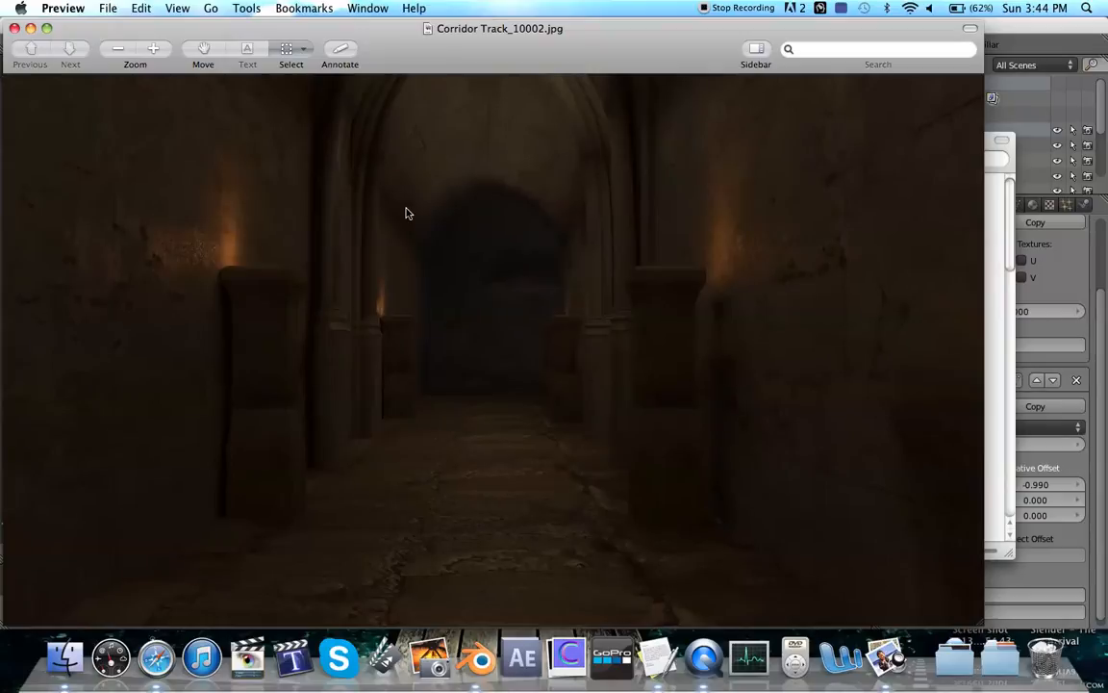
pyautogui.press('super+w')
pyautogui.click(383, 79)
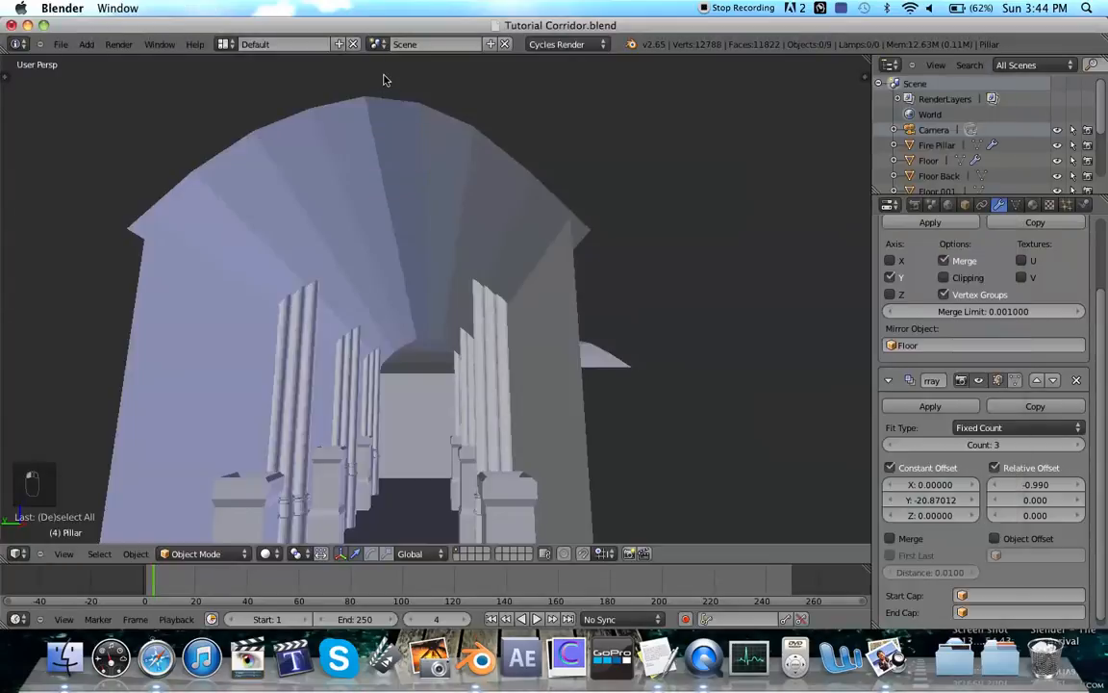
# Step: Select the pillars and examine from outside how they pass through the corridor's arched roof
pyautogui.keyDown('ctrl'); pyautogui.scroll(-5, 389, 141); pyautogui.keyUp('ctrl')
pyautogui.scroll(-3, 389, 203)
pyautogui.scroll(6, 388, 203)
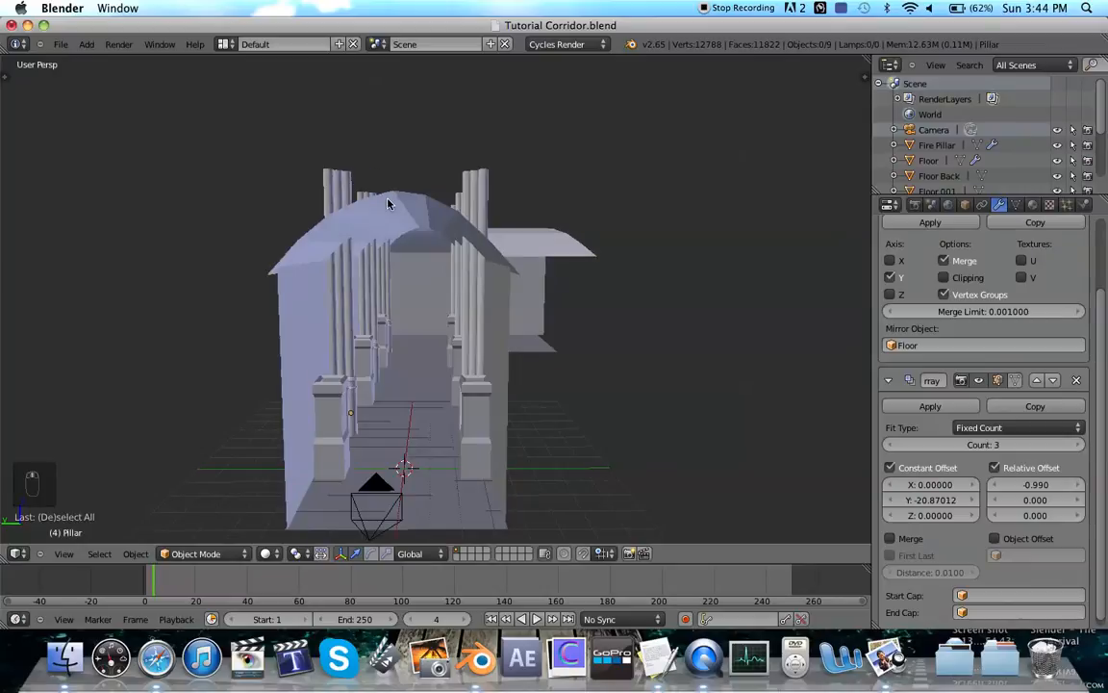
pyautogui.keyDown('ctrl'); pyautogui.scroll(2, 389, 203); pyautogui.keyUp('ctrl')
pyautogui.rightClick(490, 166)
pyautogui.hscroll(-5, 491, 167)
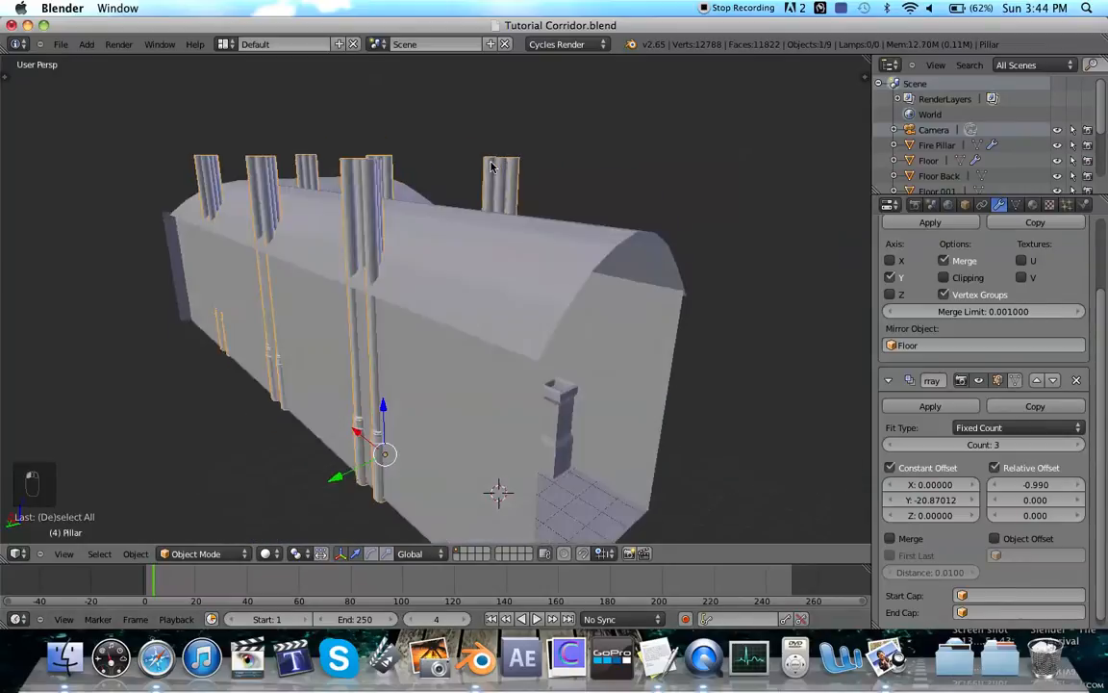
pyautogui.hscroll(-5, 491, 167)
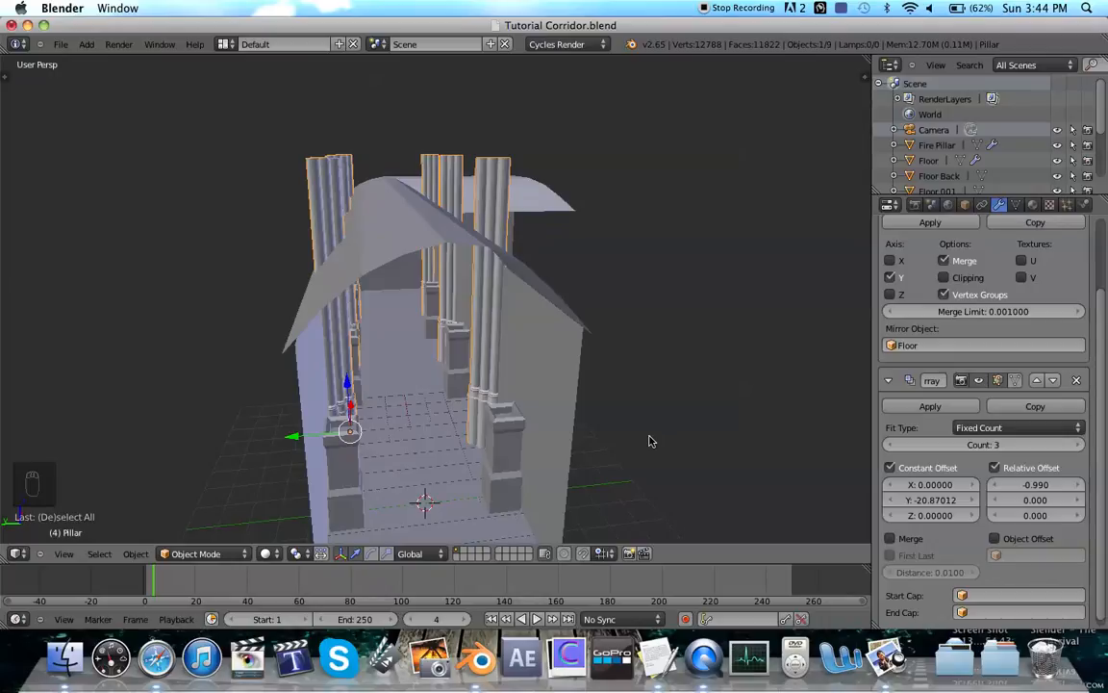
# Step: Clear the pillar selection and inspect the corridor's interior from the entrance
pyautogui.press('a')
pyautogui.scroll(-10, 651, 440)
pyautogui.scroll(-15, 649, 441)
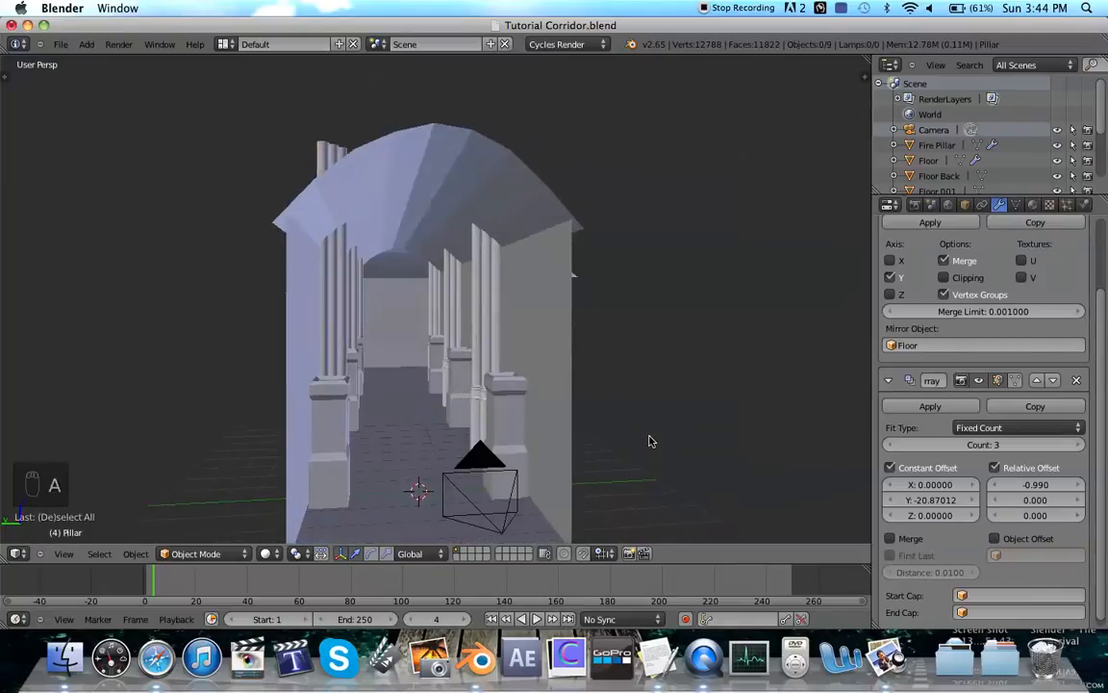
pyautogui.keyDown('ctrl'); pyautogui.scroll(5, 645, 438); pyautogui.keyUp('ctrl')
pyautogui.scroll(8, 645, 438)
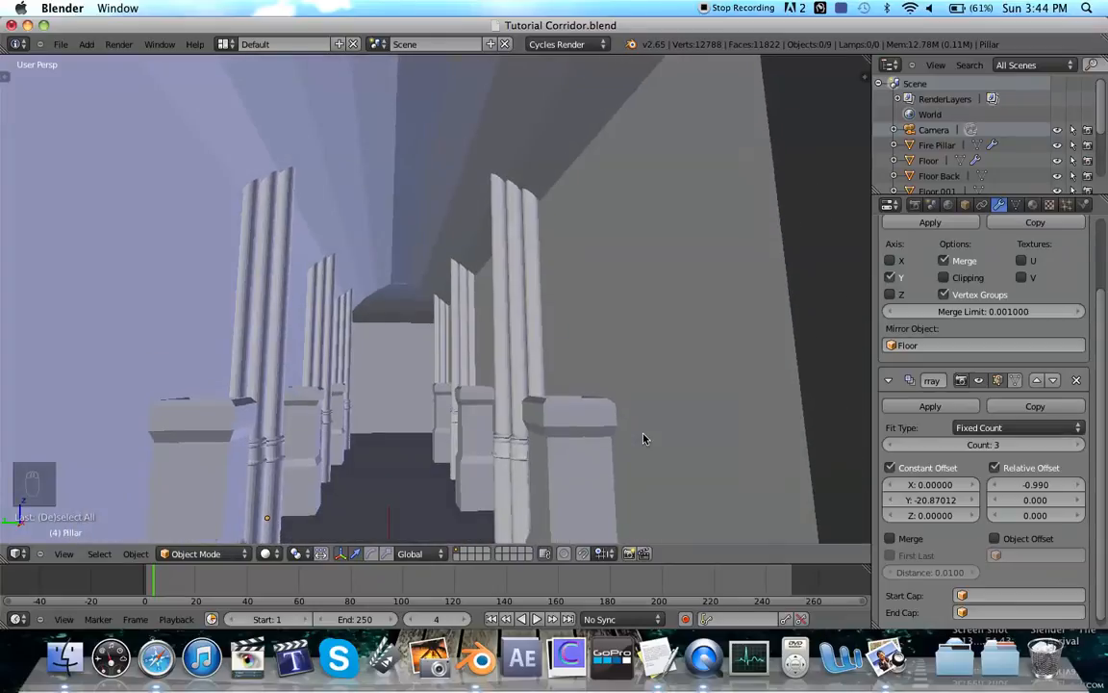
# Step: Switch to Safari and read the viewer comment about on-screen commands under the Hogwarts Corridor Part 1/3 video
pyautogui.click(156, 657)
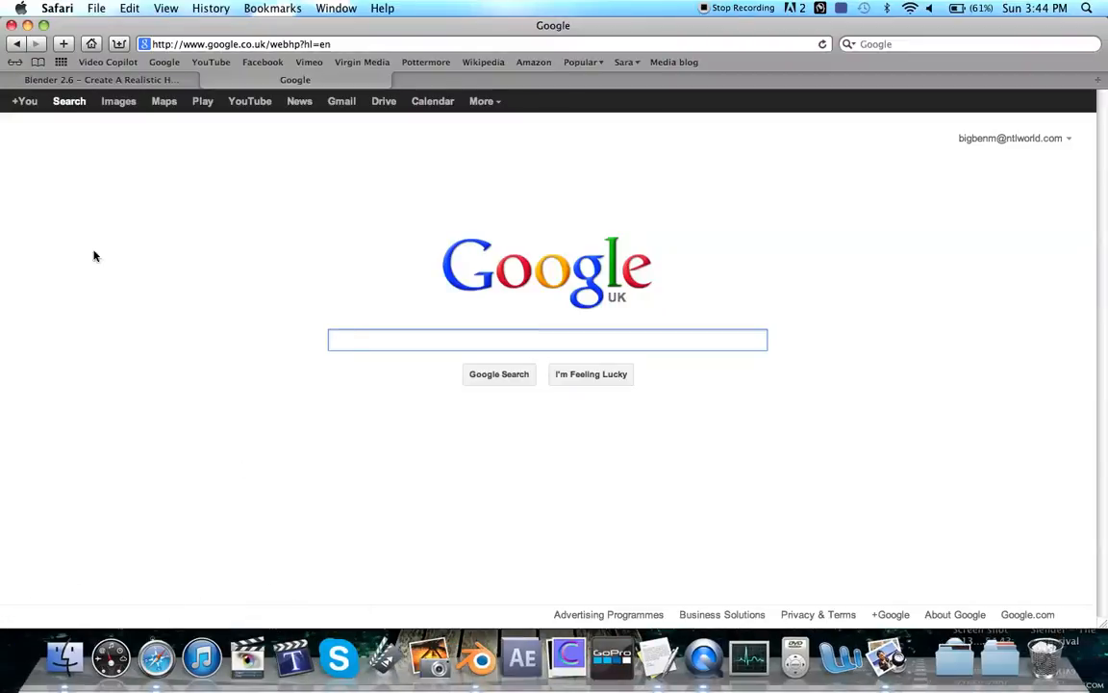
pyautogui.click(71, 80)
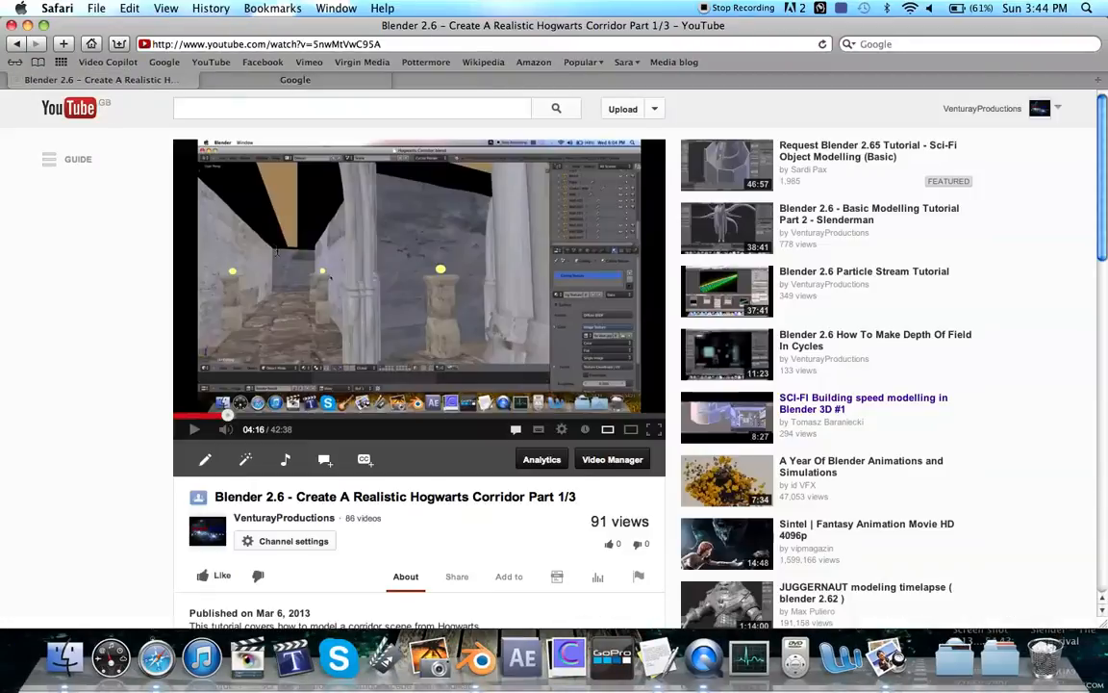
pyautogui.scroll(-10, 130, 299)
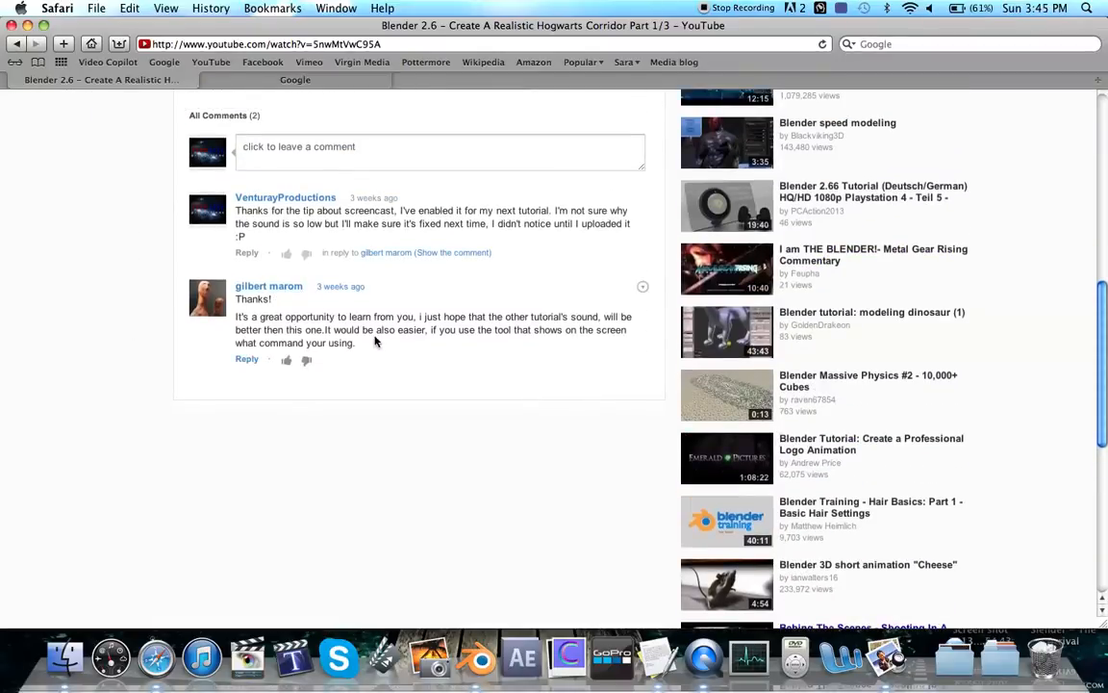
pyautogui.moveTo(476, 330); pyautogui.dragTo(346, 343)
pyautogui.click(449, 384)
# Step: Return to Blender and check the Screencast Keys add-on in the user preferences, then close the preferences
pyautogui.click(482, 636)
pyautogui.click(60, 44)
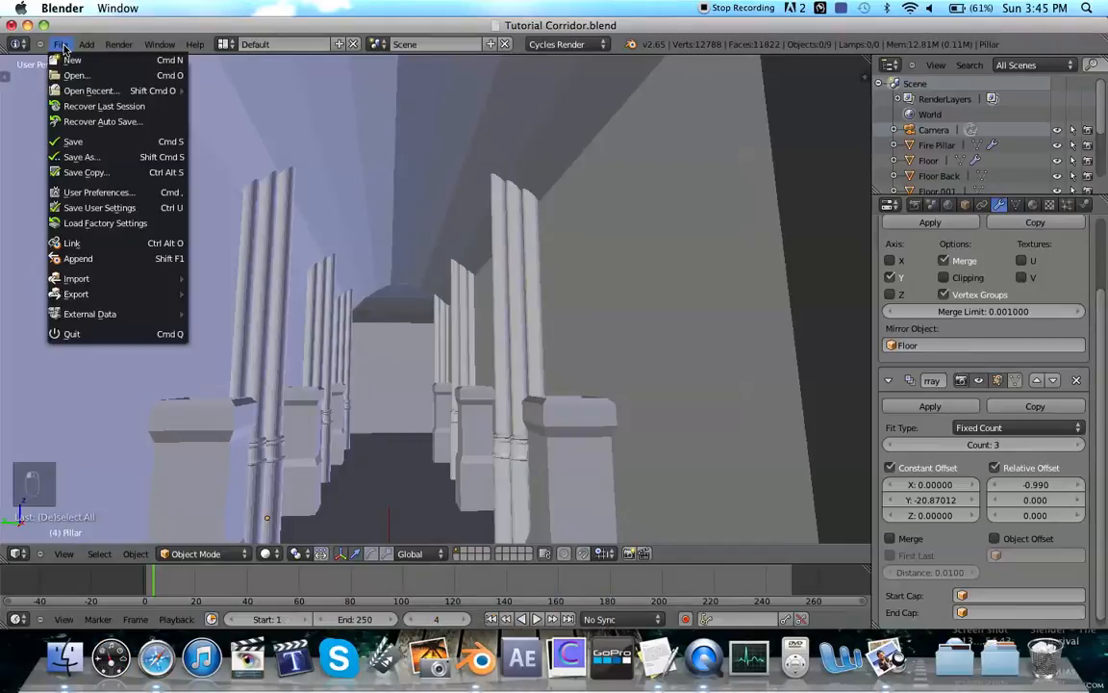
pyautogui.click(64, 46)
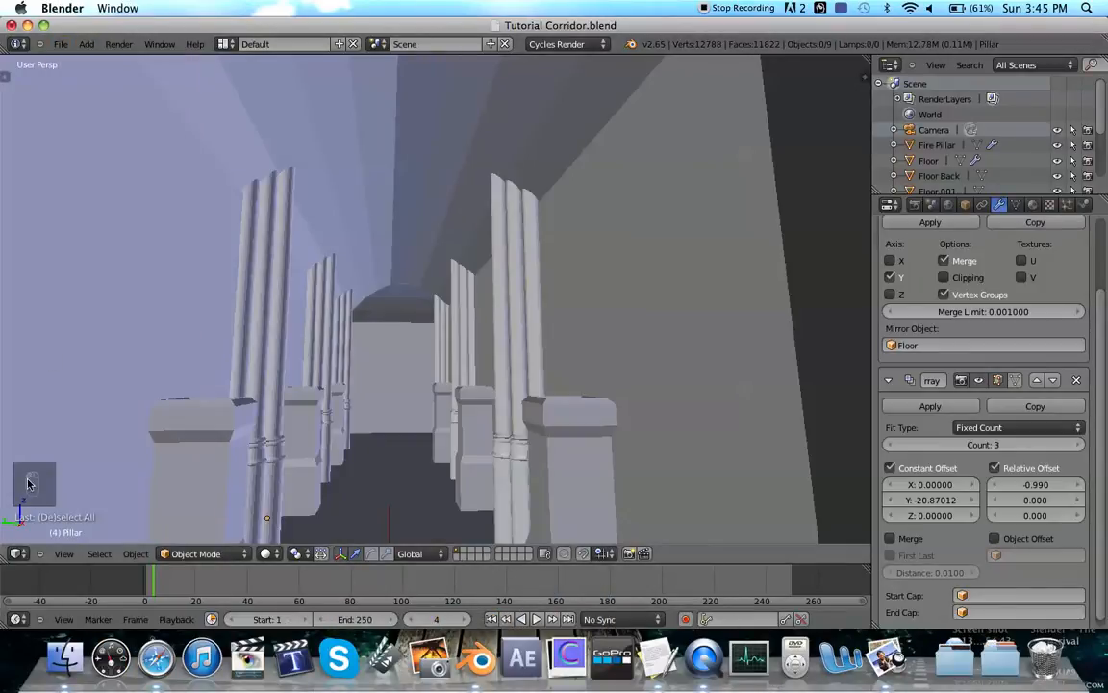
pyautogui.click(61, 44)
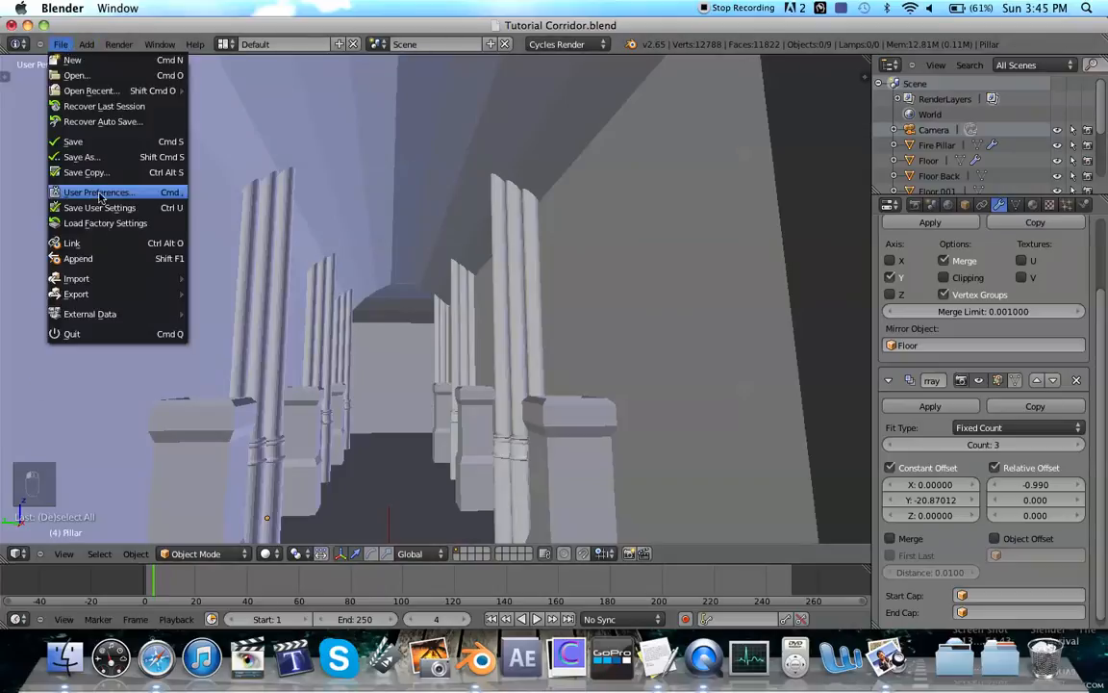
pyautogui.click(101, 200)
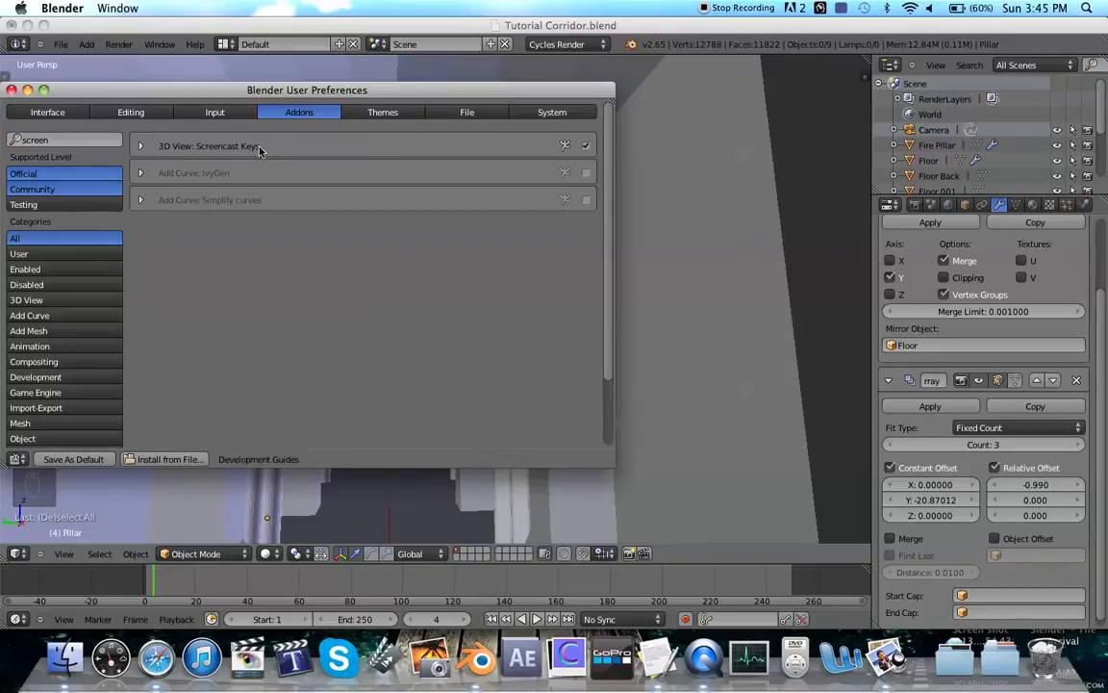
pyautogui.click(12, 90)
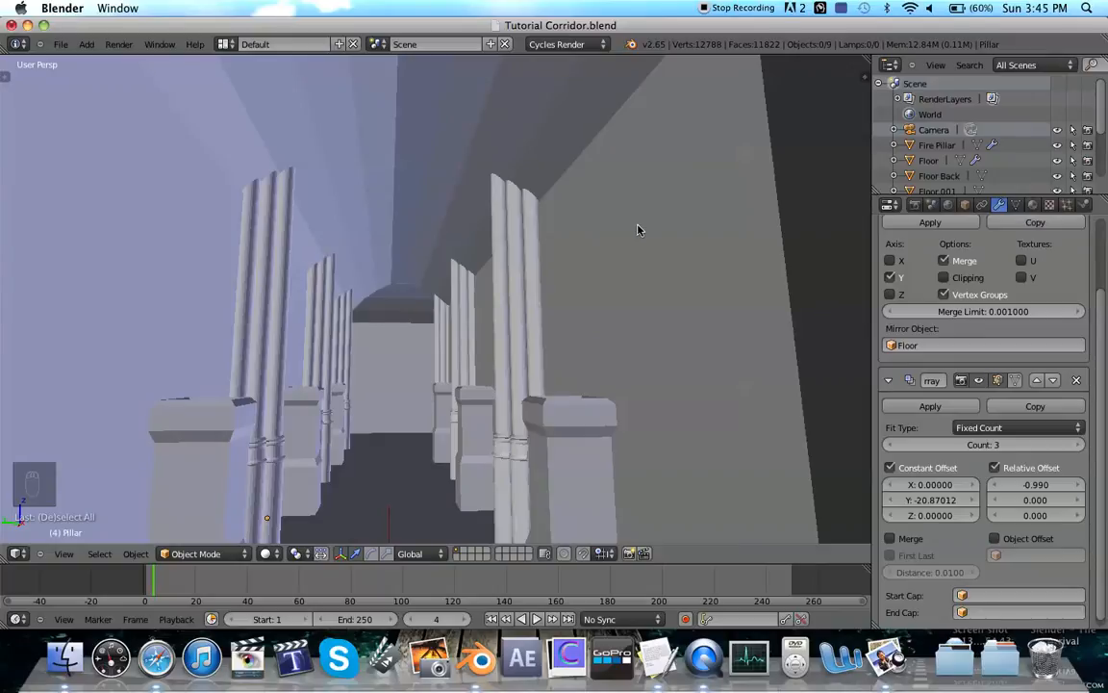
# Step: Quit and relaunch Blender, and reopen the recent file Tutorial Corridor.blend
pyautogui.rightClick(476, 654)
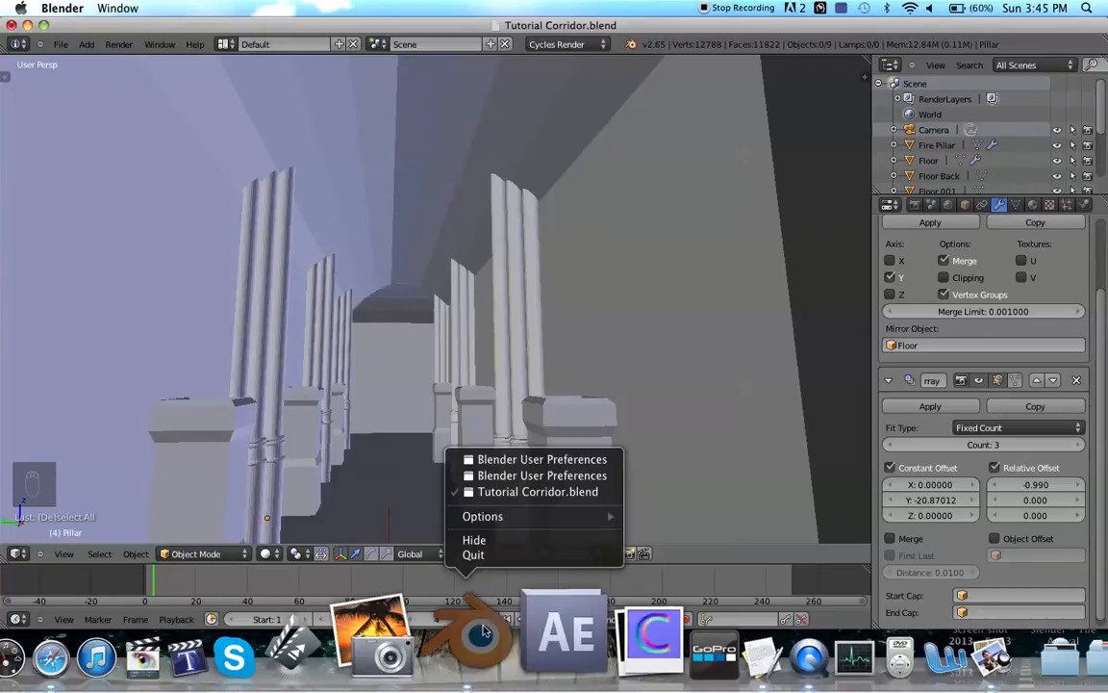
pyautogui.click(390, 447)
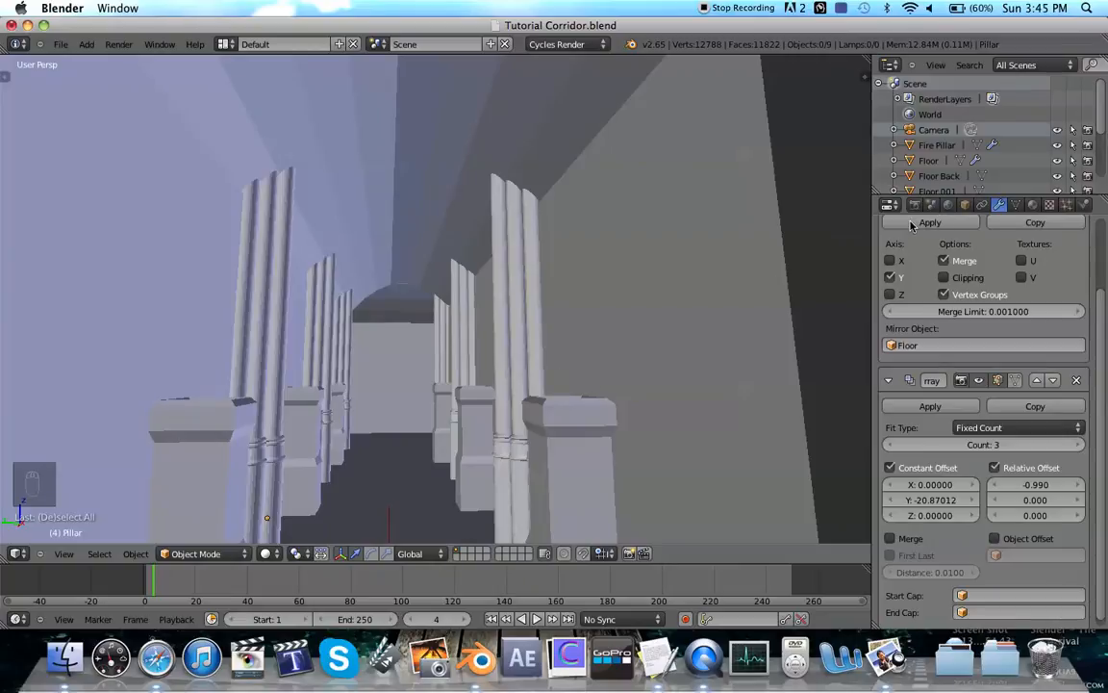
pyautogui.rightClick(467, 640)
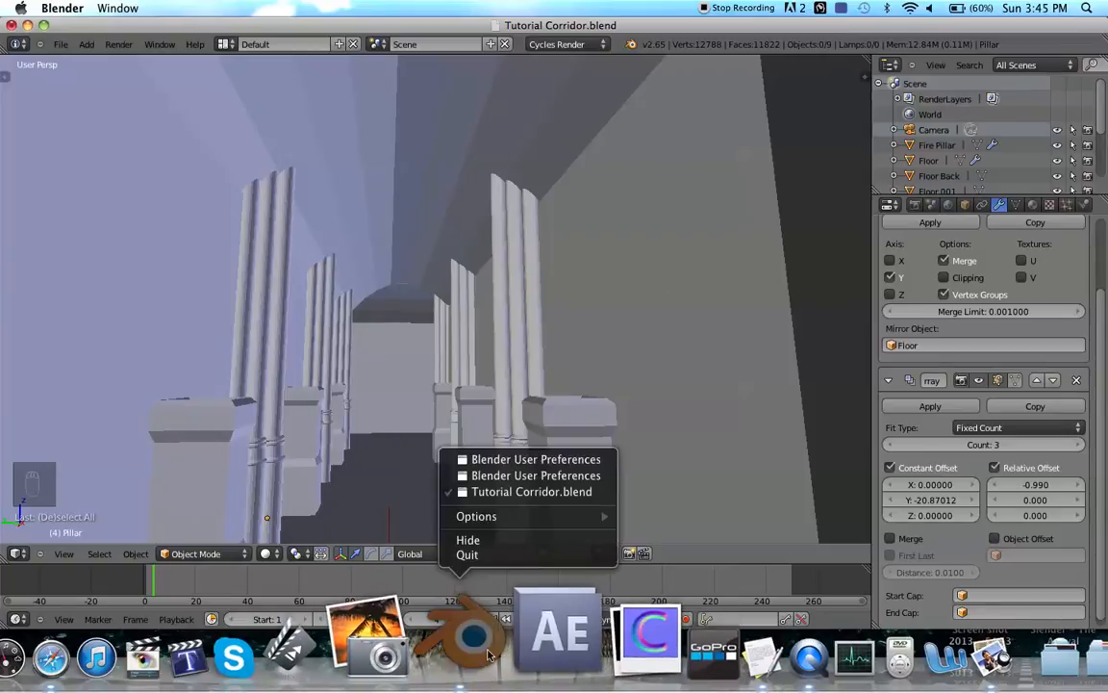
pyautogui.click(502, 555)
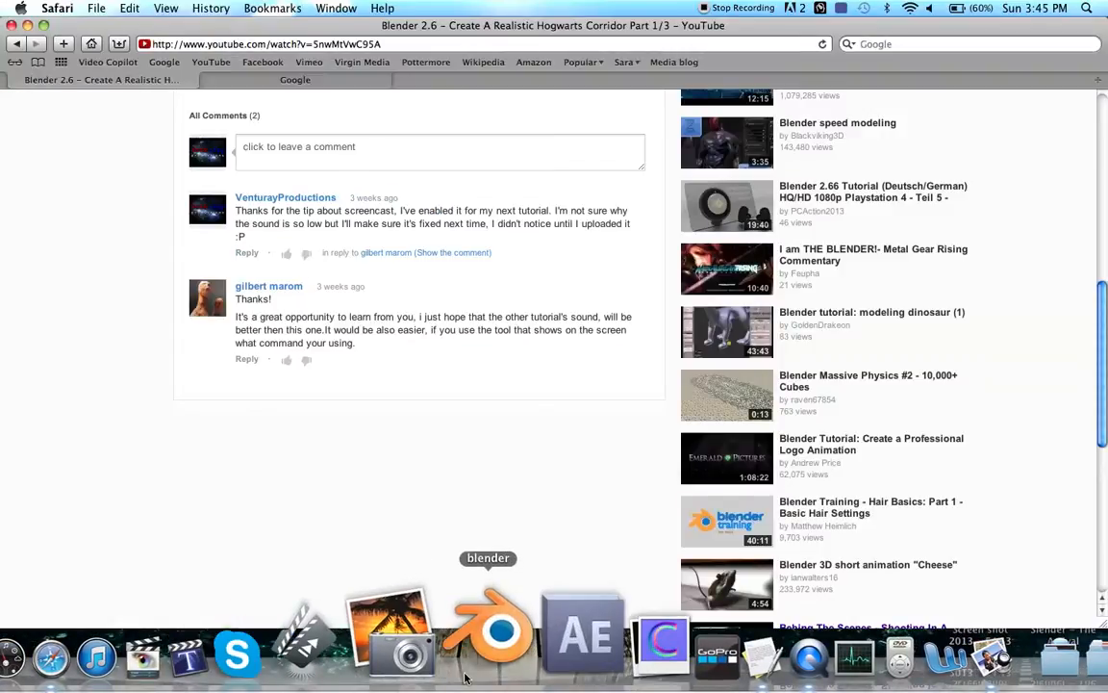
pyautogui.click(486, 645)
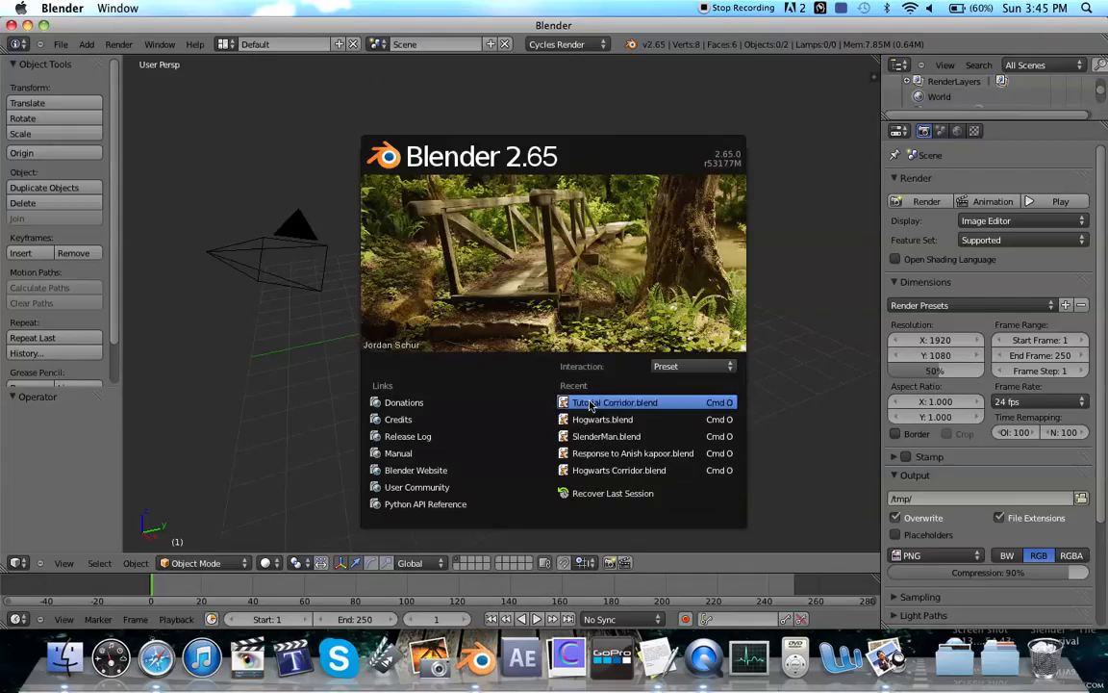
pyautogui.click(591, 405)
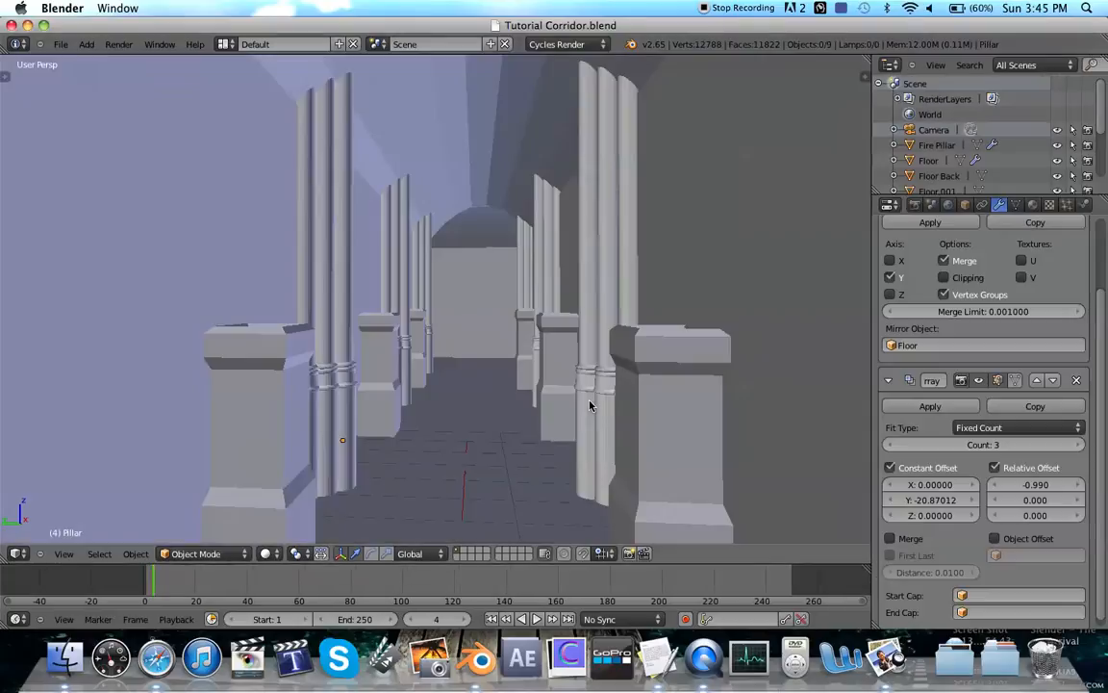
# Step: Search the add-ons in the user preferences for "screen", enable 3D View: Screencast Keys and close the preferences
pyautogui.click(61, 44)
pyautogui.click(96, 193)
pyautogui.click(279, 112)
pyautogui.write('screen')
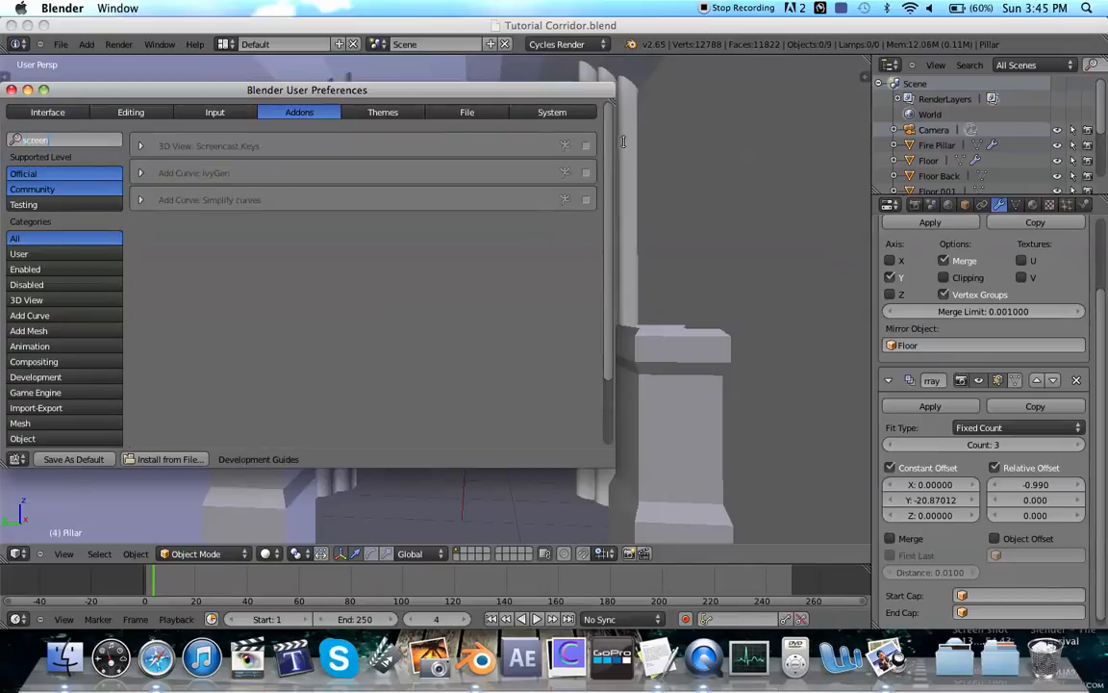
pyautogui.click(585, 145)
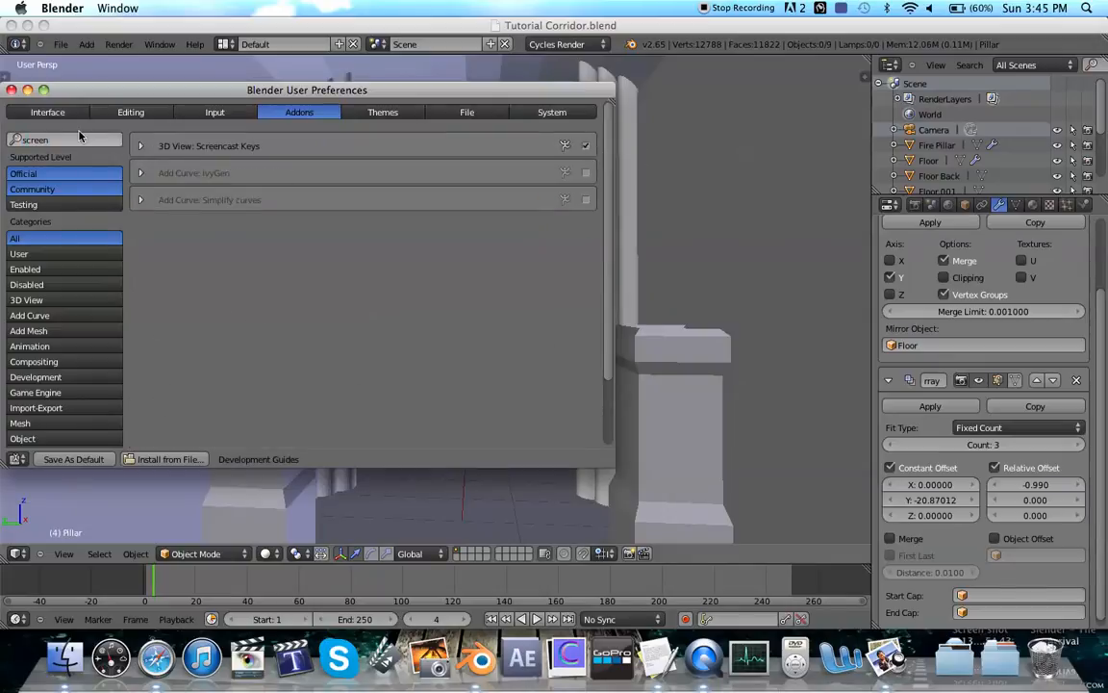
pyautogui.click(11, 89)
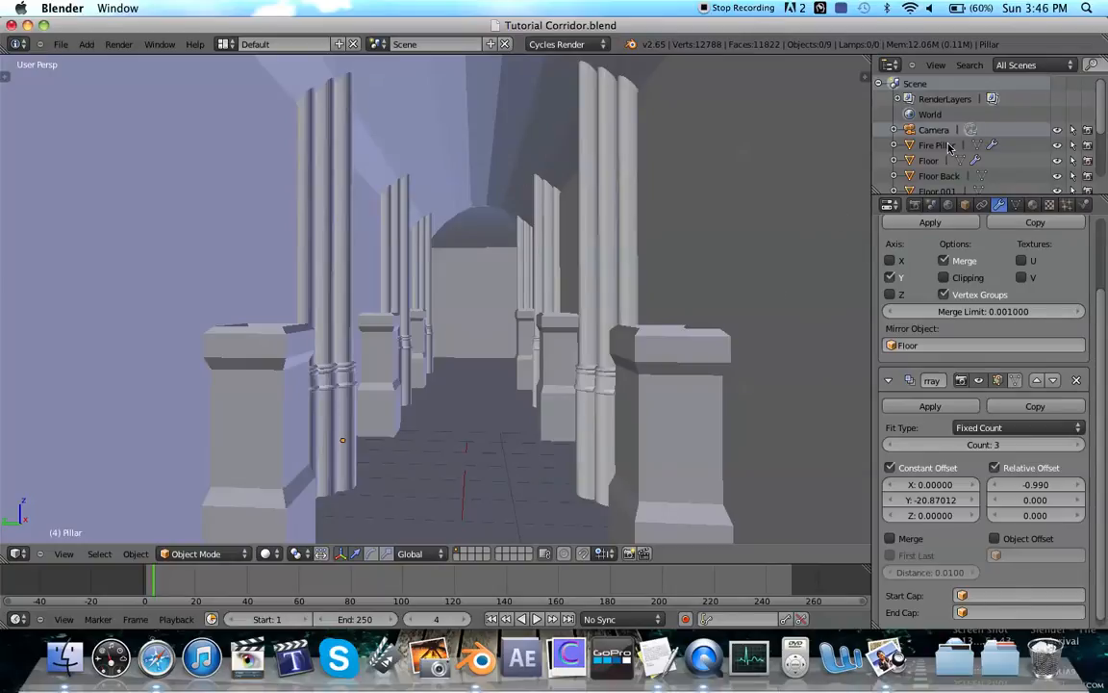
# Step: Select the pillars in the corridor
pyautogui.click(59, 44)
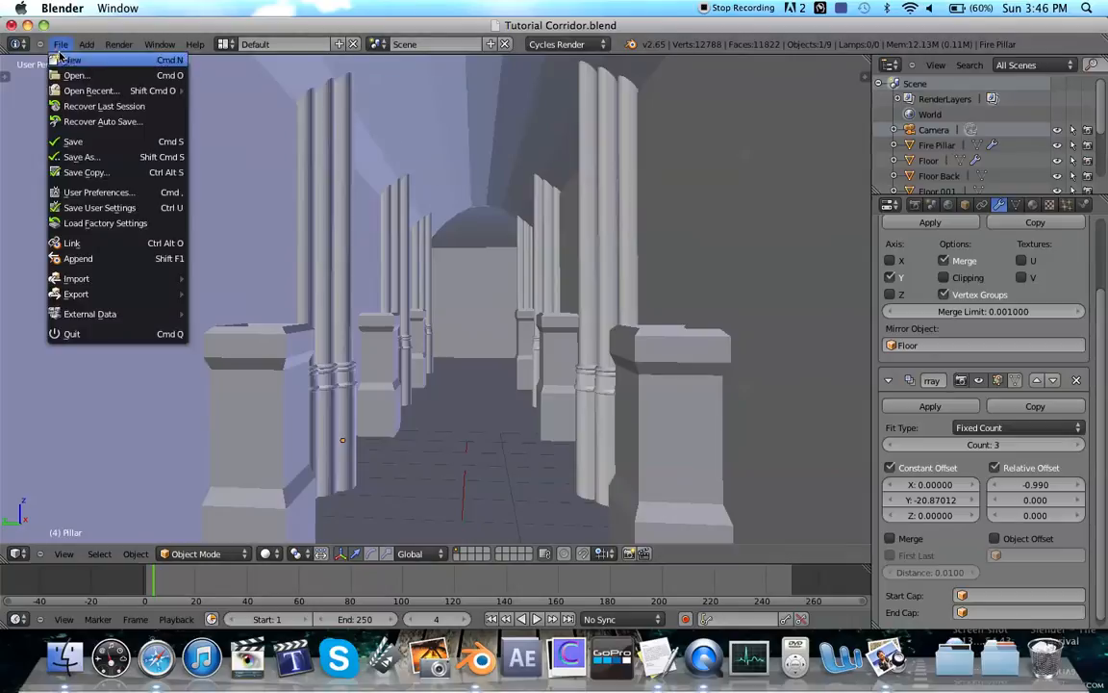
pyautogui.rightClick(398, 353)
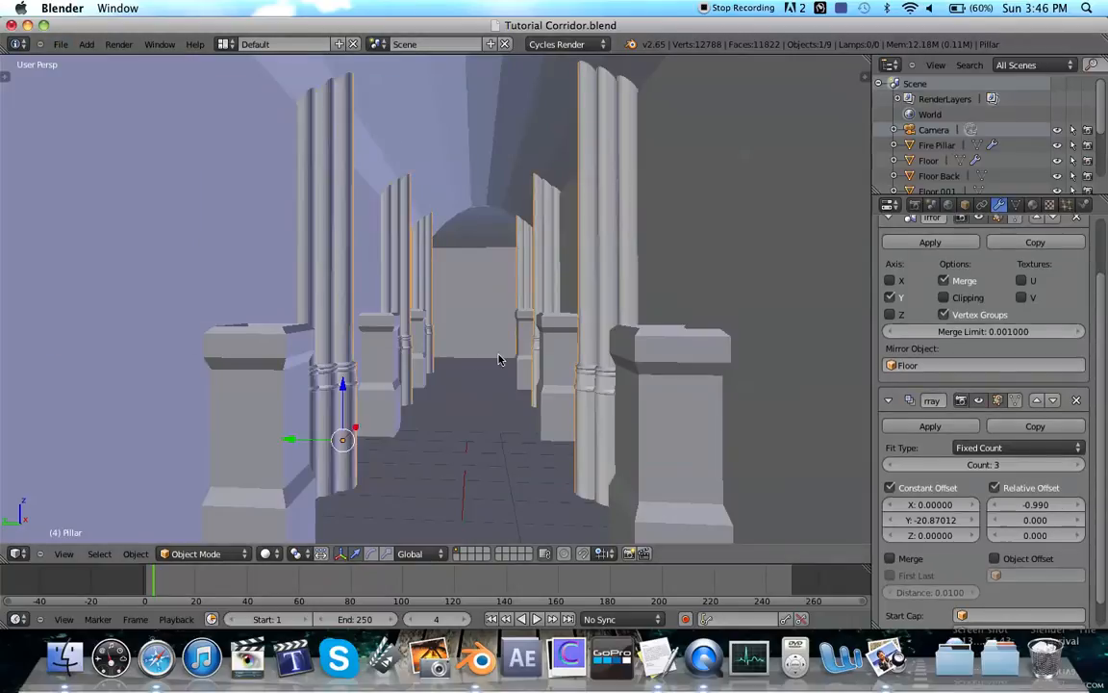
# Step: Start the Screencast Keys display in the 3D view and hide the viewport properties
pyautogui.press('n')
pyautogui.scroll(-5, 760, 385)
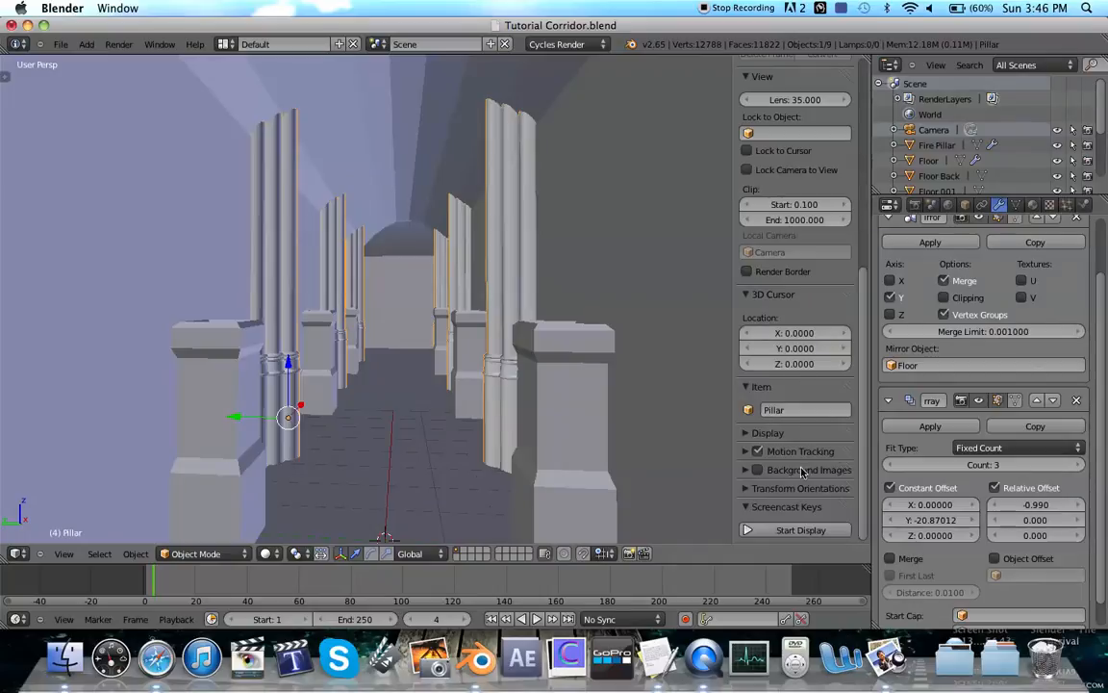
pyautogui.click(758, 530)
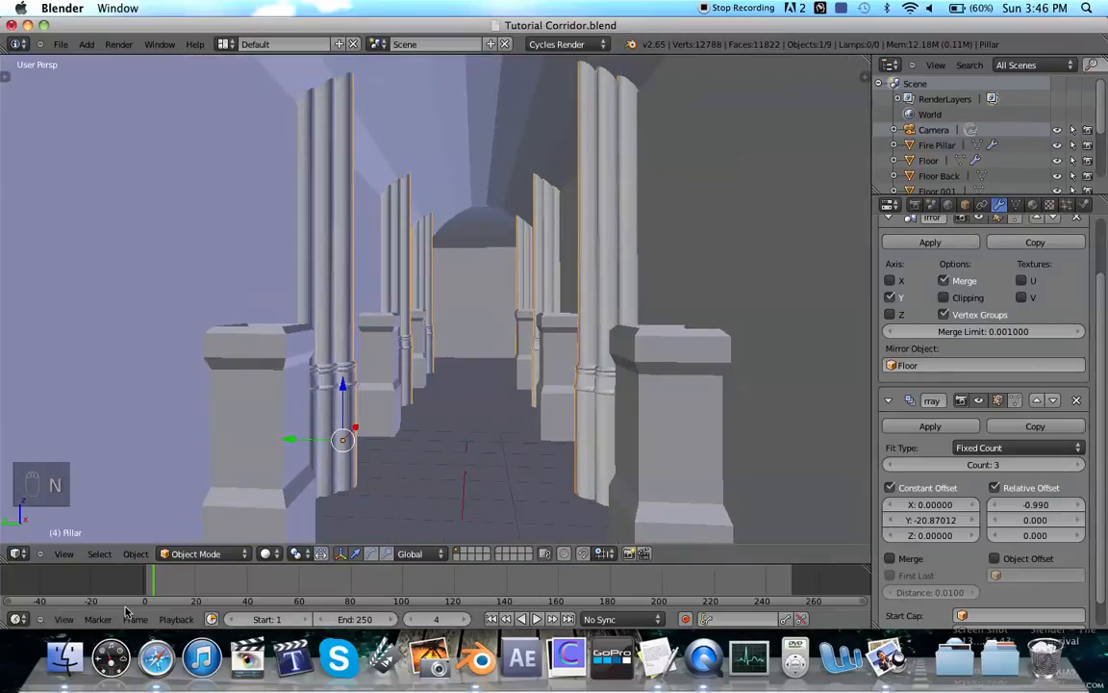
# Step: Switch to Safari to review the comments and video on the Part 1 YouTube page, and return to Blender
pyautogui.click(155, 658)
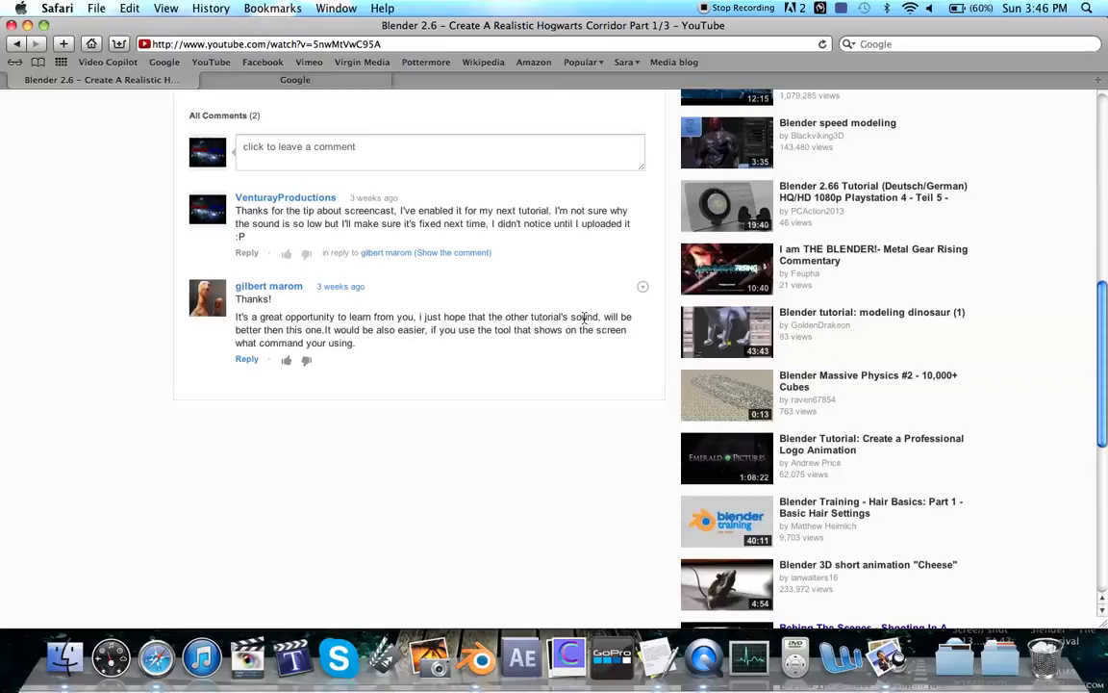
pyautogui.scroll(15, 577, 193)
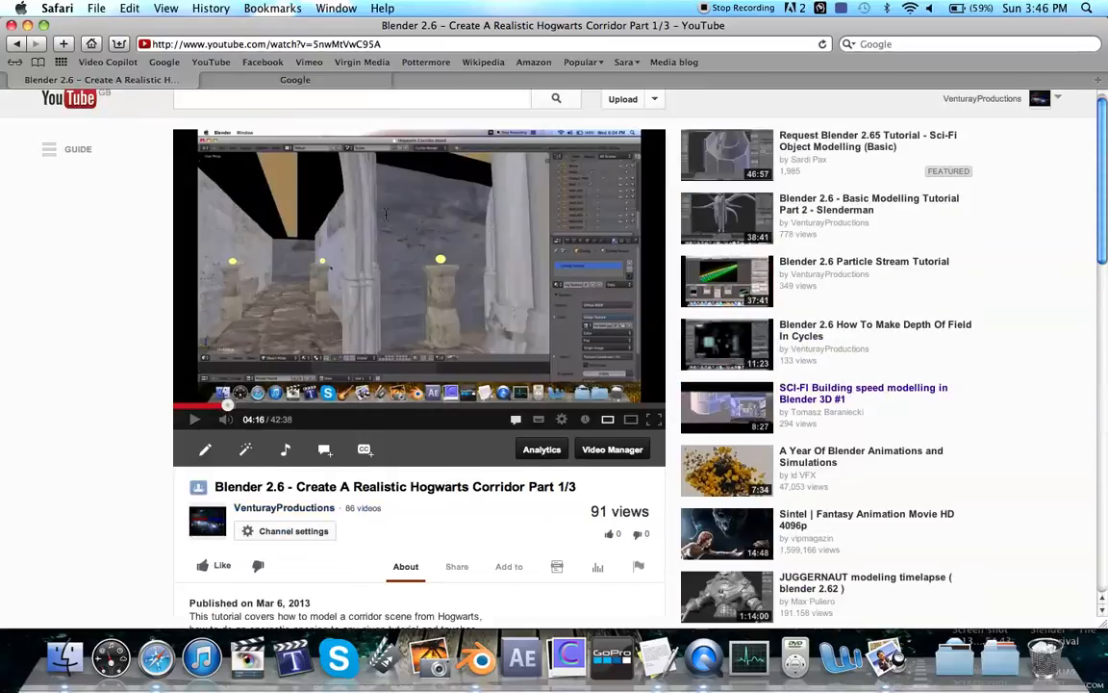
pyautogui.click(479, 658)
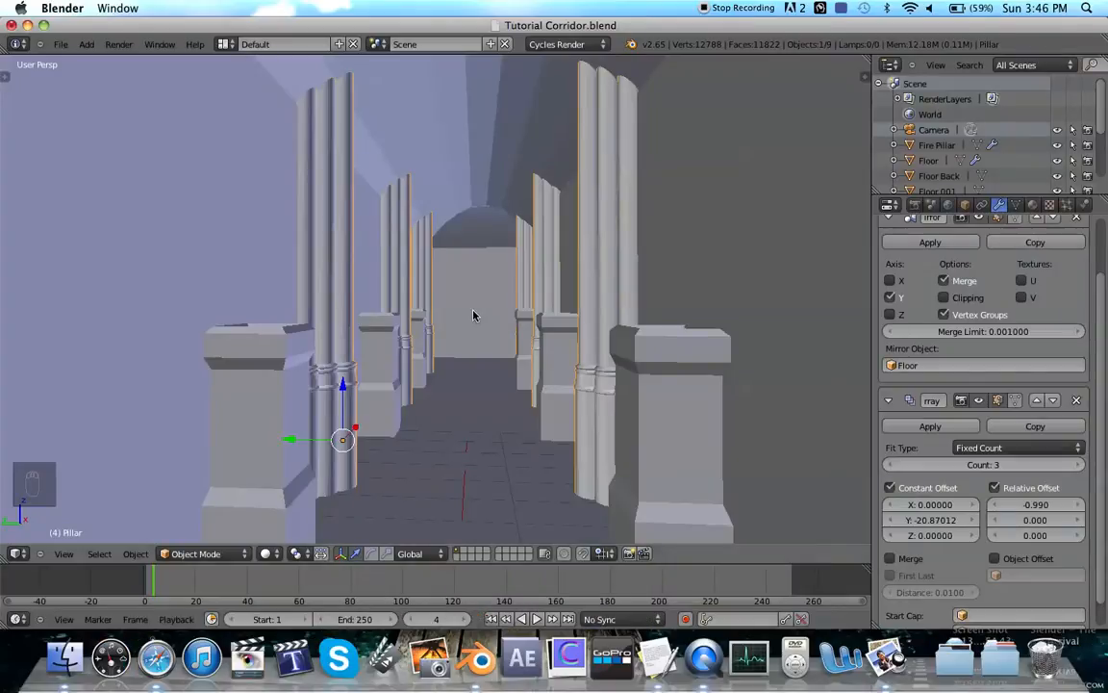
# Step: Deselect all objects and look over the corridor's pillars and walls from inside and outside
pyautogui.press('a')
pyautogui.hscroll(-5, 472, 315)
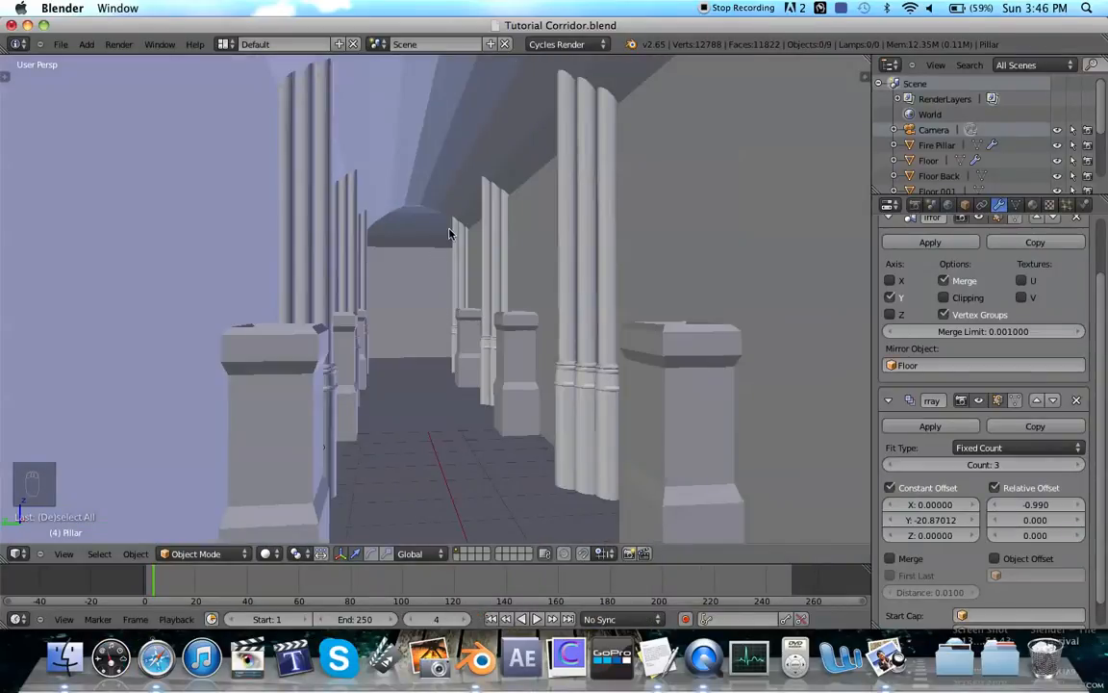
pyautogui.hscroll(-10, 448, 233)
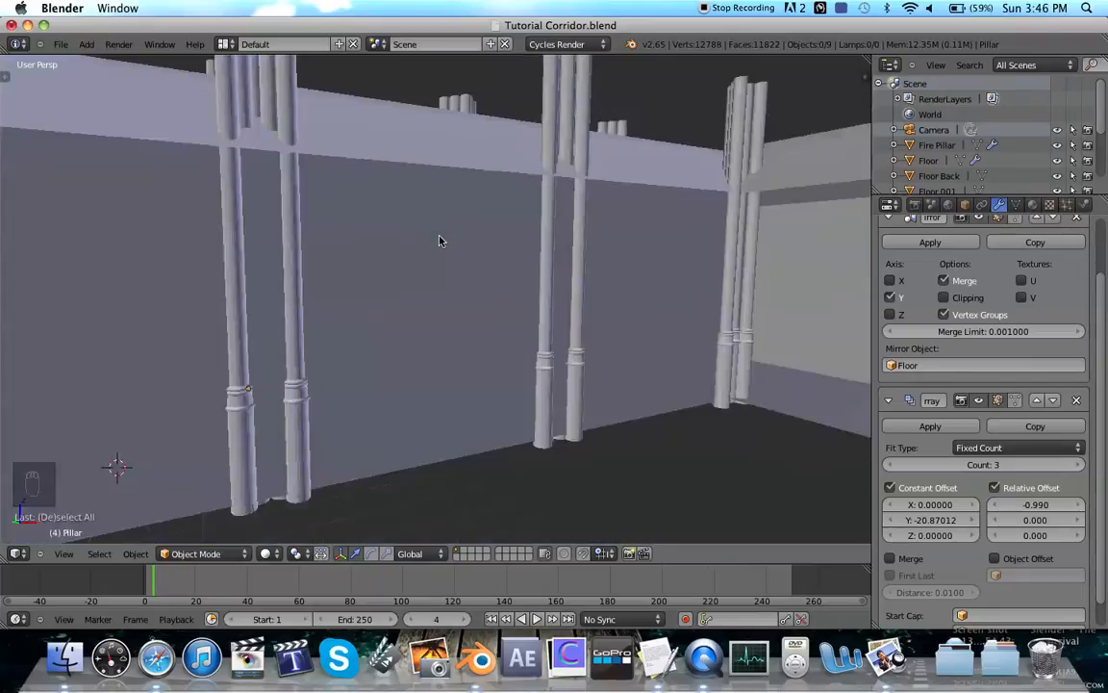
pyautogui.hscroll(10, 438, 241)
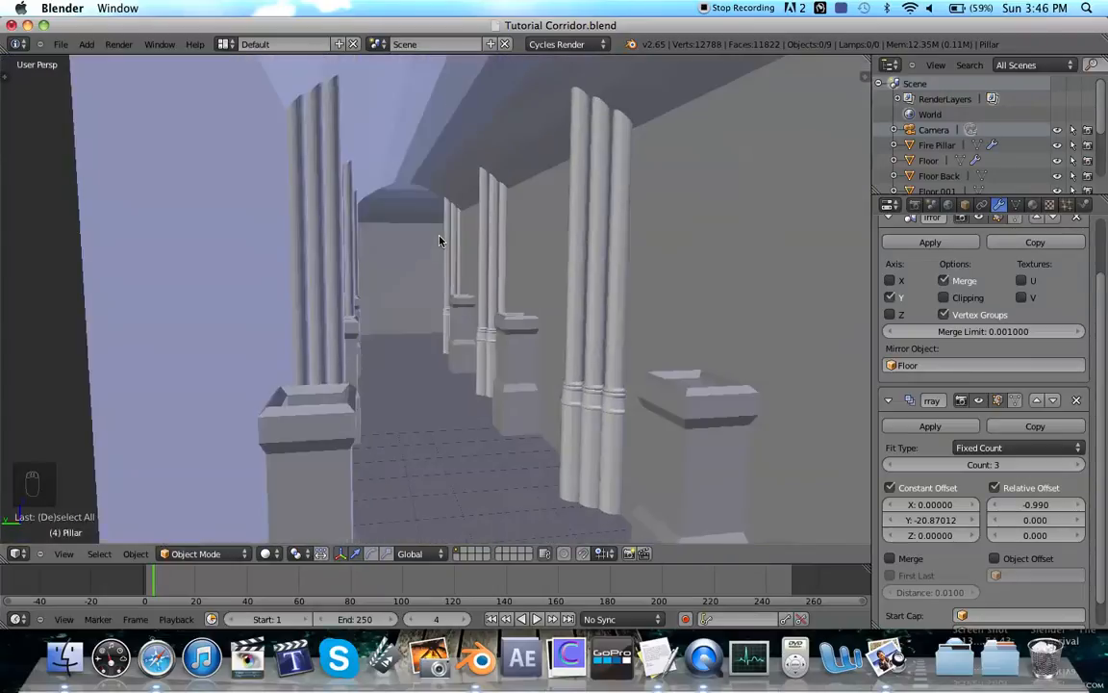
# Step: Check the PT2 section of the Hogwarts Corridor Tutorial notes in TextEdit, highlighting "CG Textures", and return to Blender
pyautogui.click(620, 630)
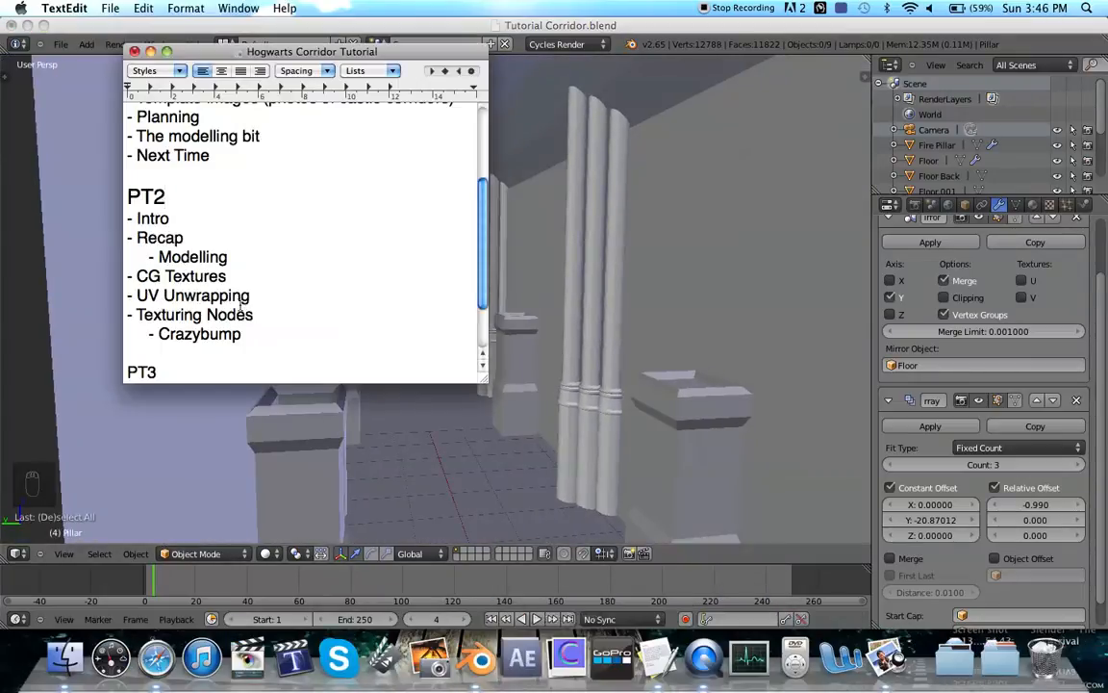
pyautogui.moveTo(137, 277); pyautogui.dragTo(231, 276)
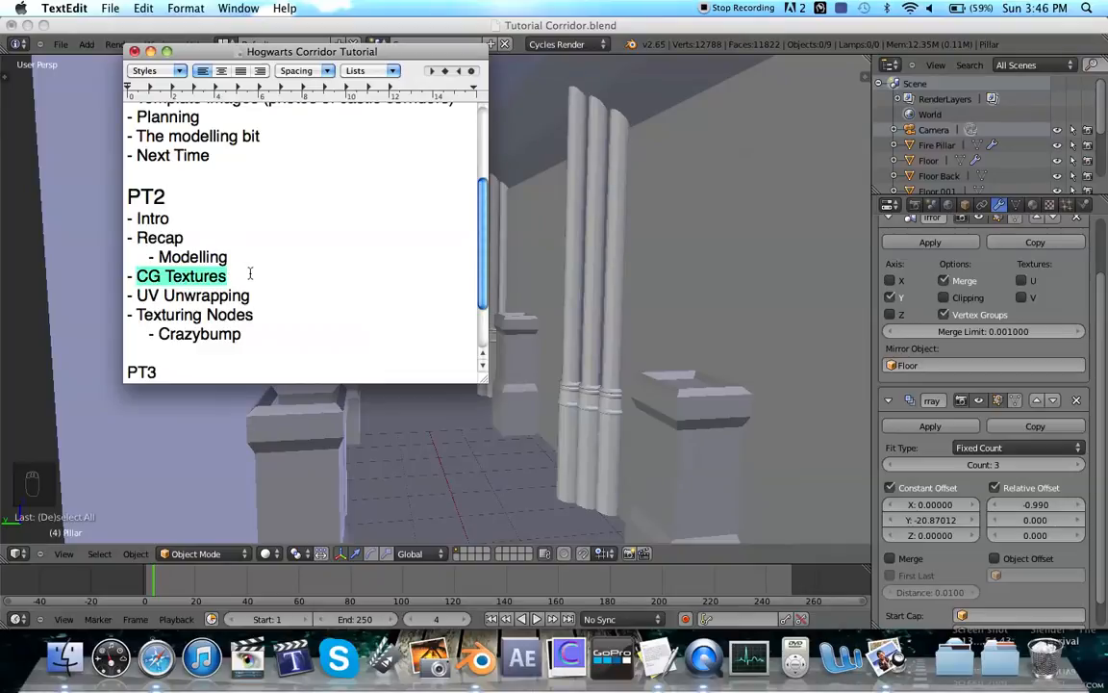
pyautogui.click(439, 238)
# Step: Switch to Safari, search Google for "cg textures" and open the CG Textures website
pyautogui.click(163, 676)
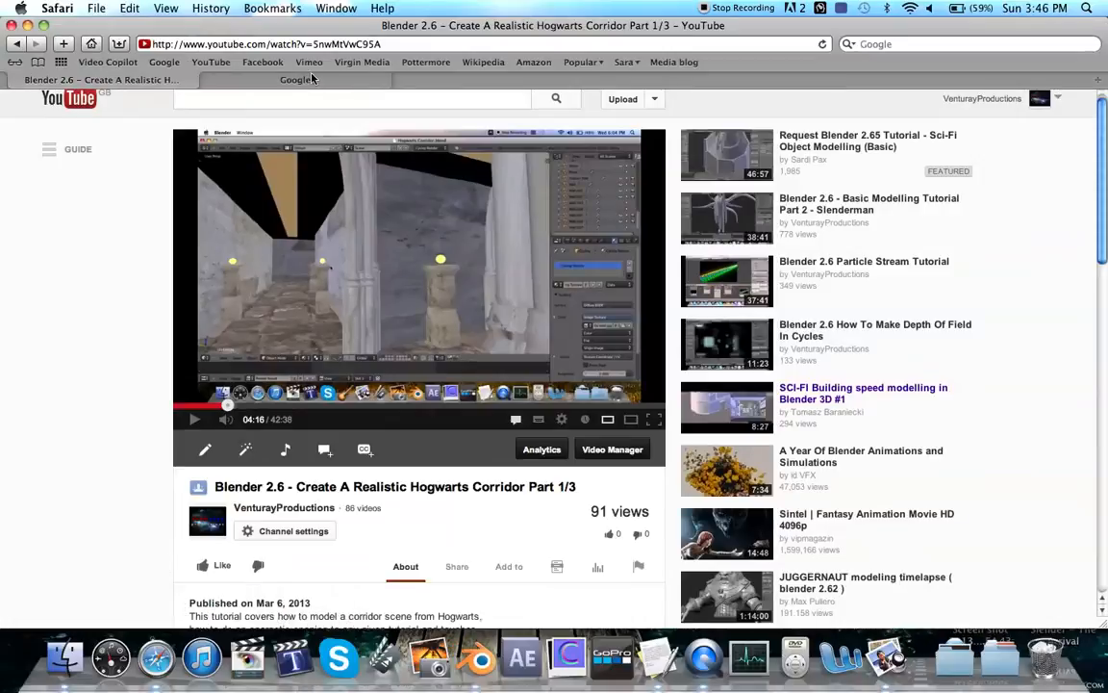
pyautogui.click(306, 81)
pyautogui.write('cg textures')
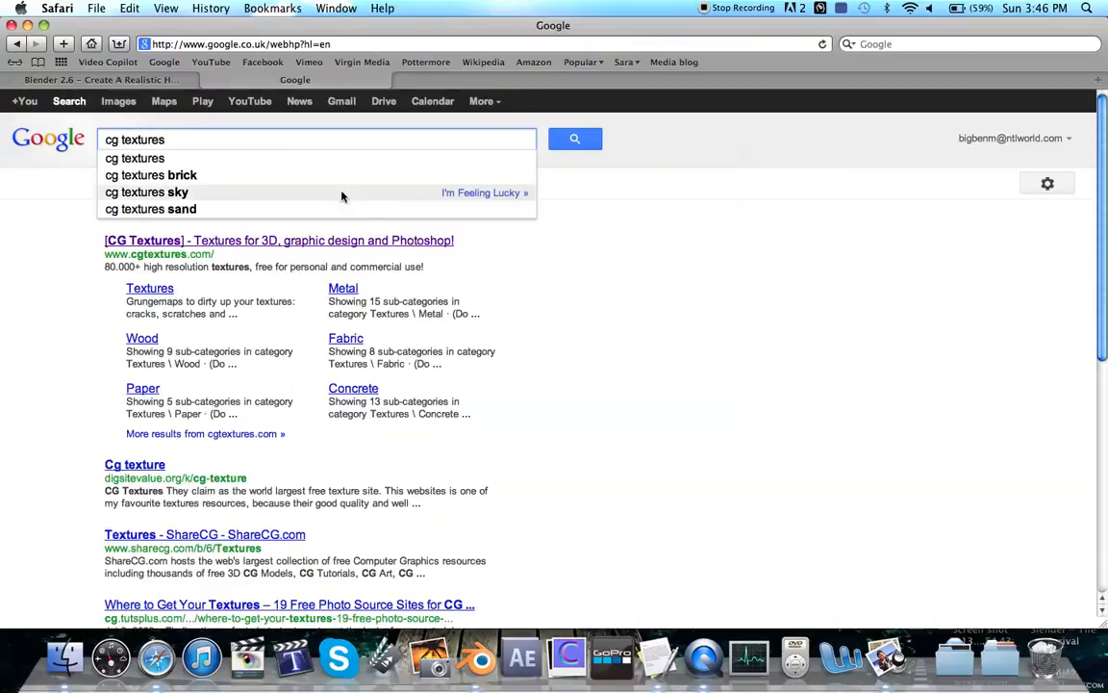
pyautogui.click(354, 242)
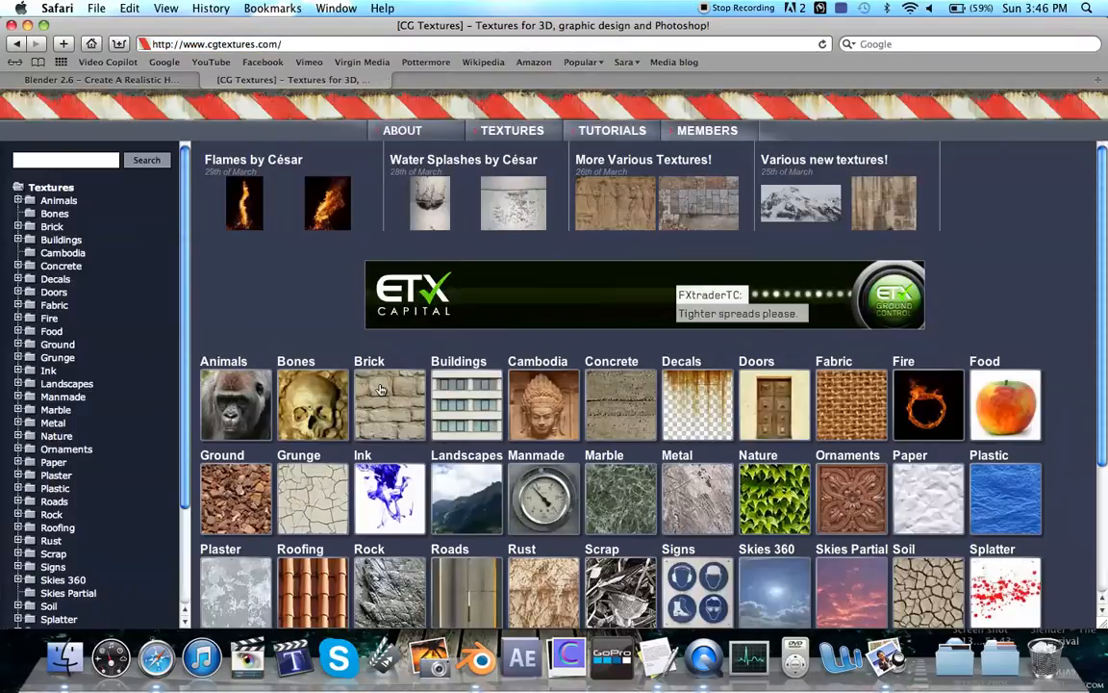
# Step: Browse the Regular brick floor textures under Brick, Floors on the CG Textures site
pyautogui.scroll(-5, 385, 337)
pyautogui.scroll(4, 380, 389)
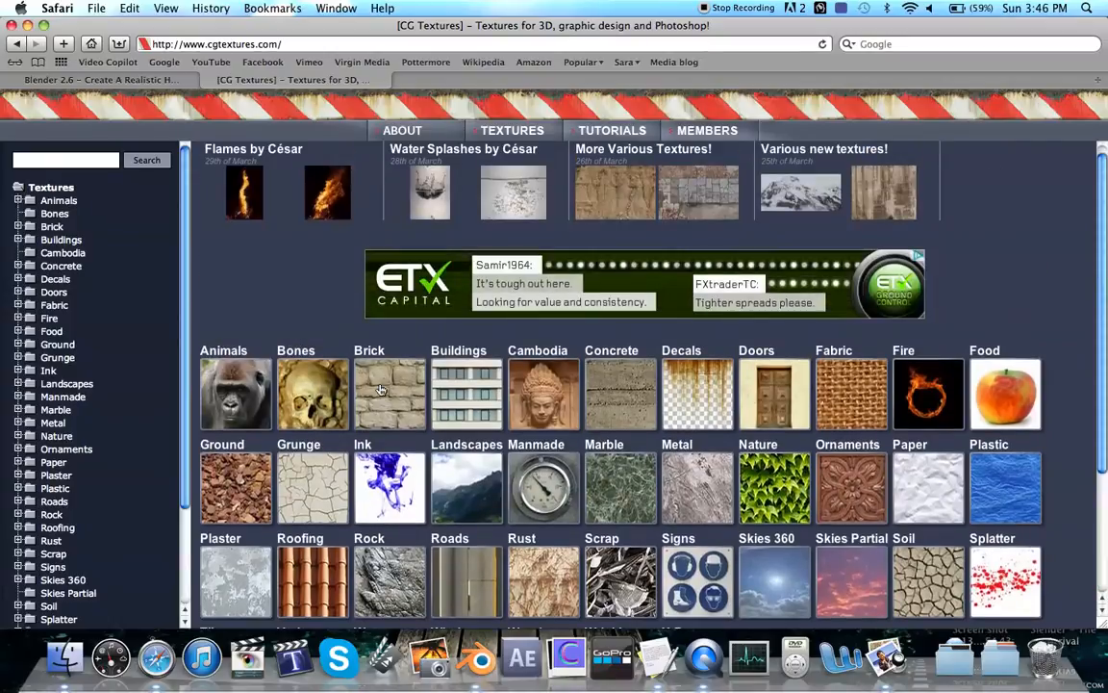
pyautogui.click(380, 389)
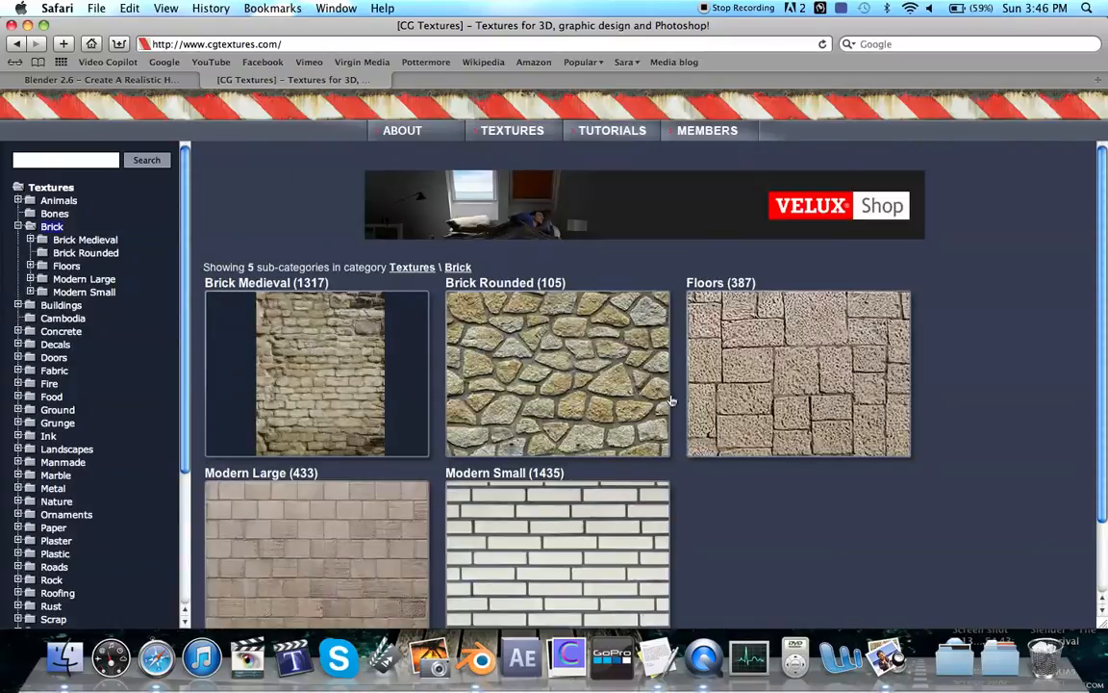
pyautogui.click(767, 381)
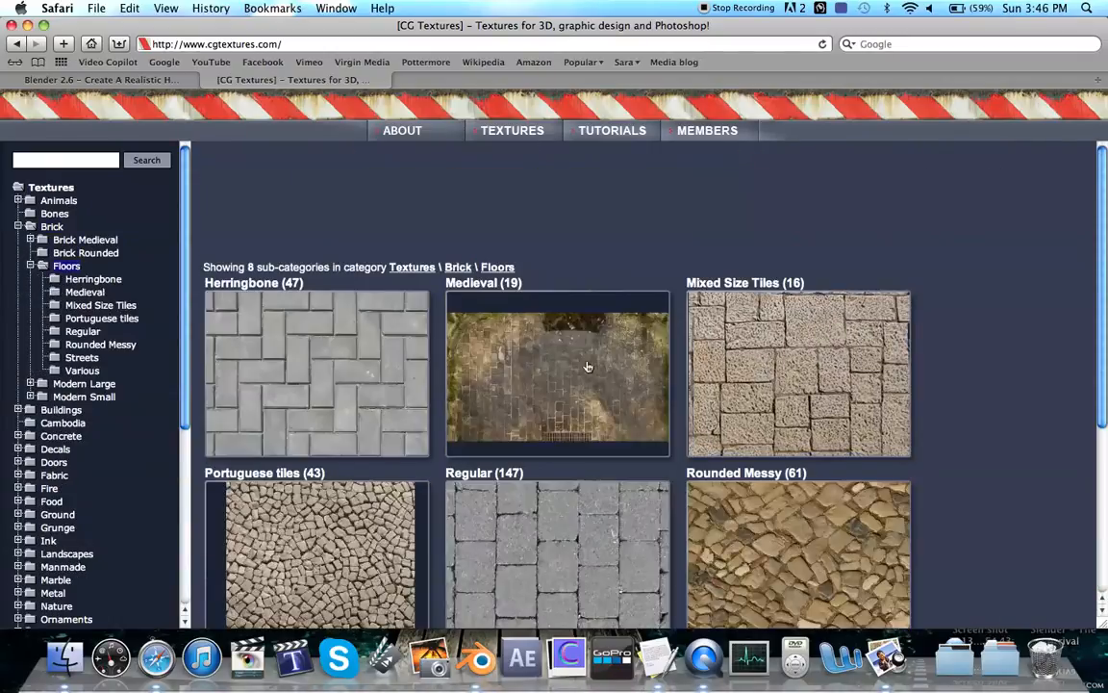
pyautogui.click(541, 525)
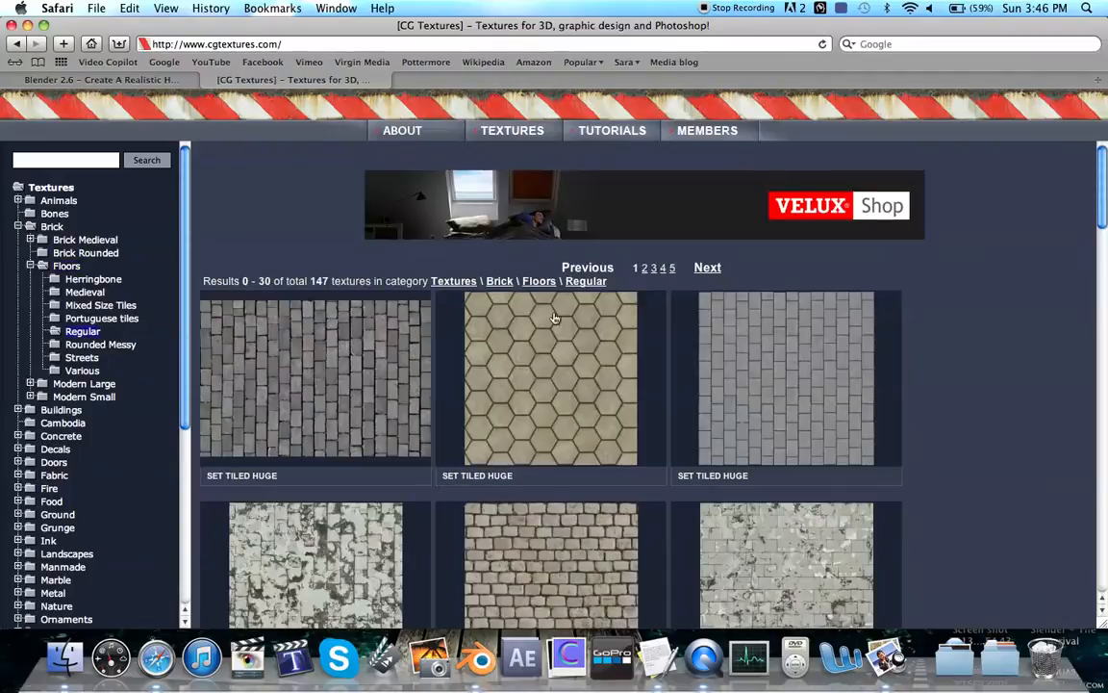
pyautogui.scroll(-10, 689, 329)
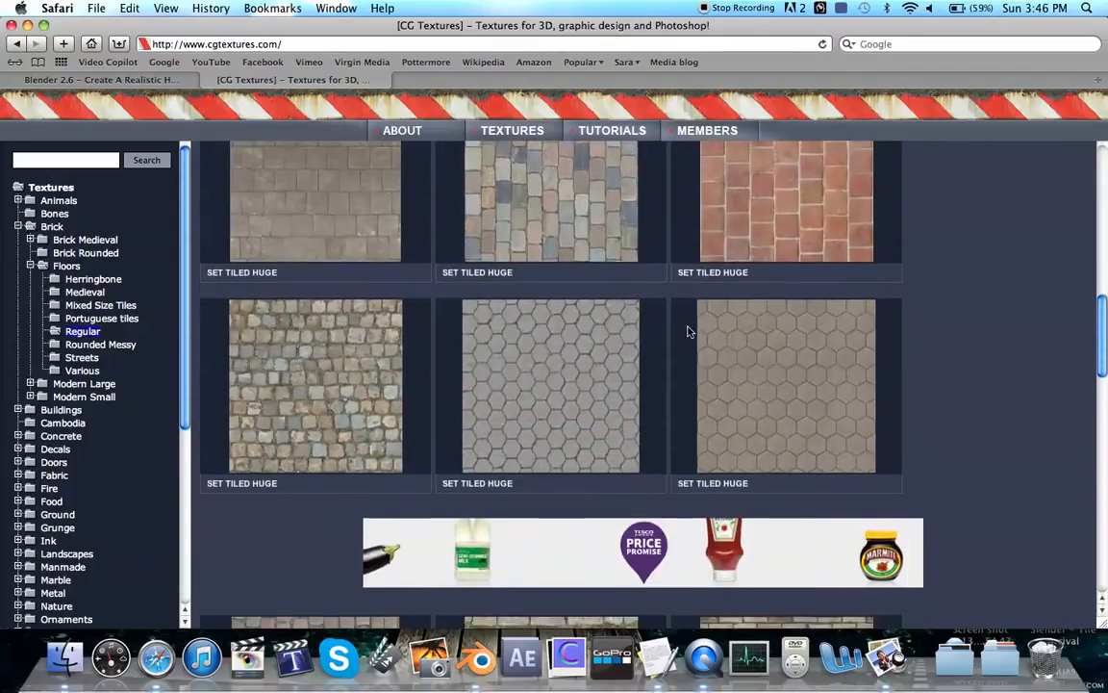
pyautogui.scroll(-10, 688, 332)
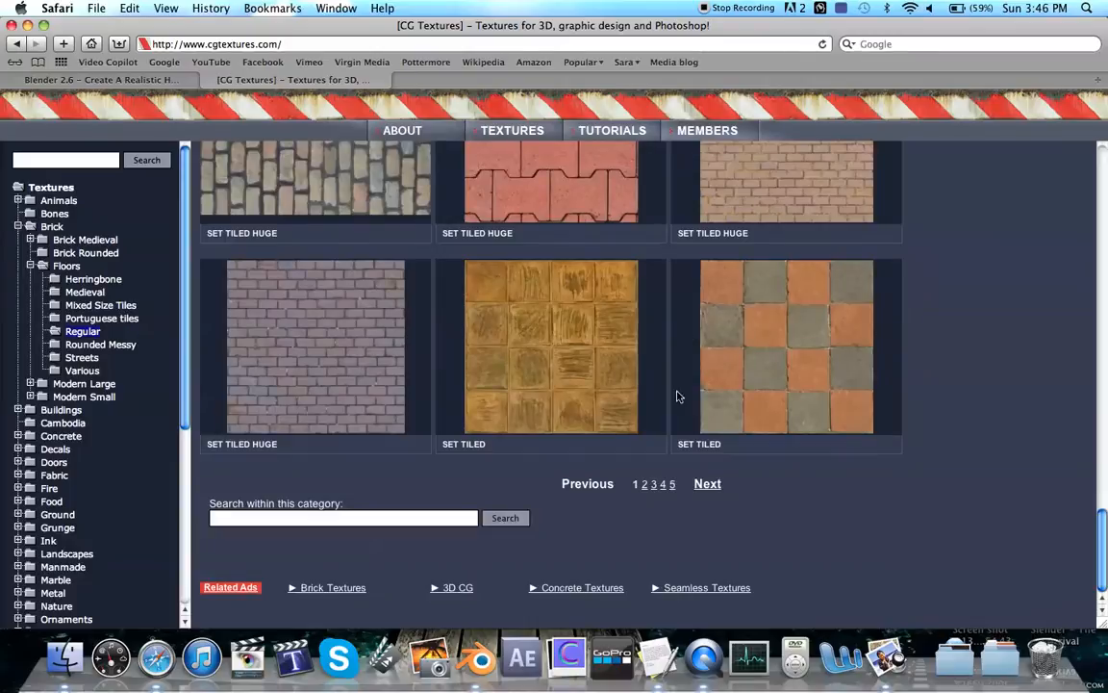
pyautogui.scroll(8, 769, 377)
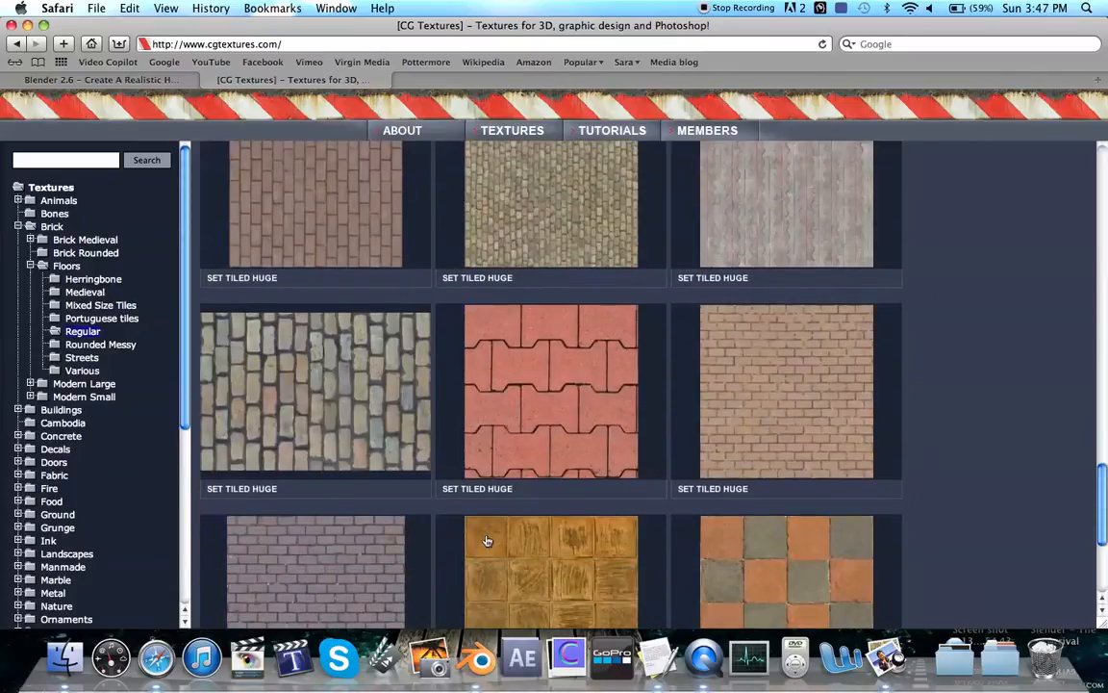
# Step: Close the CG Textures page and open the project's Textures folder within the Blender folder of Movies in Finder
pyautogui.click(187, 78)
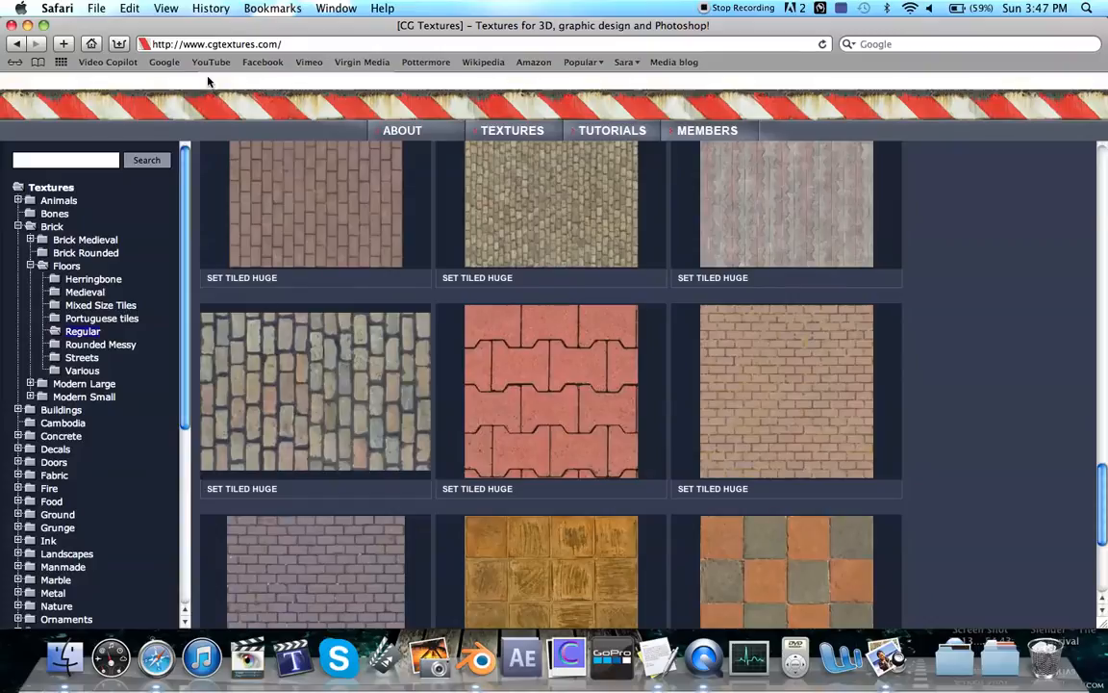
pyautogui.click(53, 654)
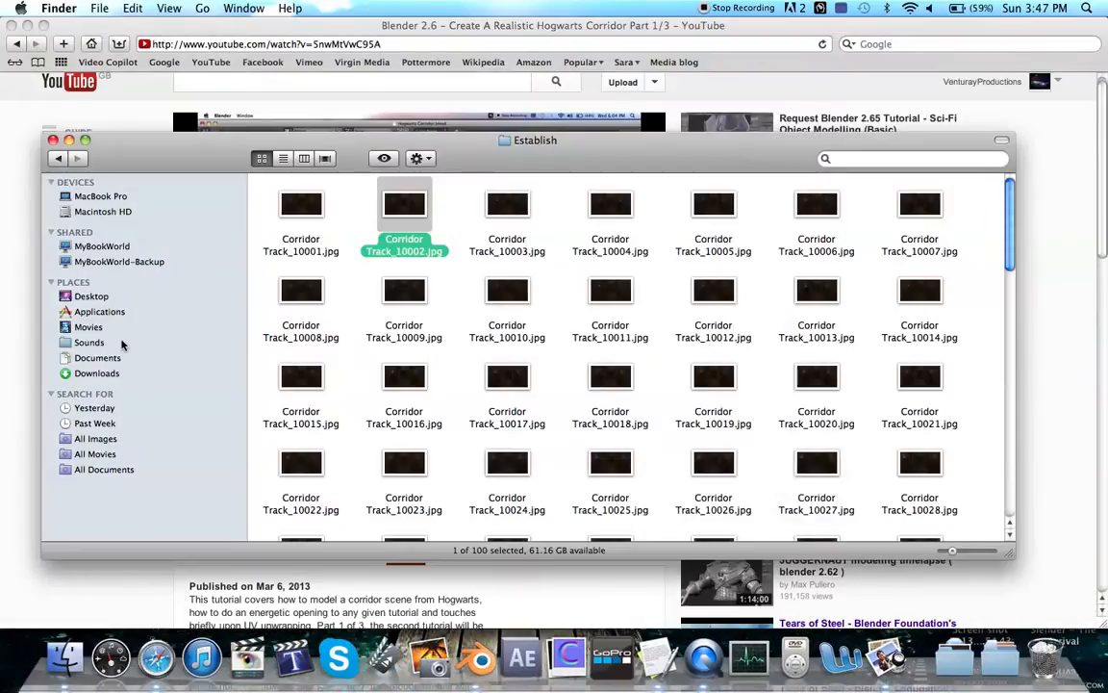
pyautogui.click(116, 330)
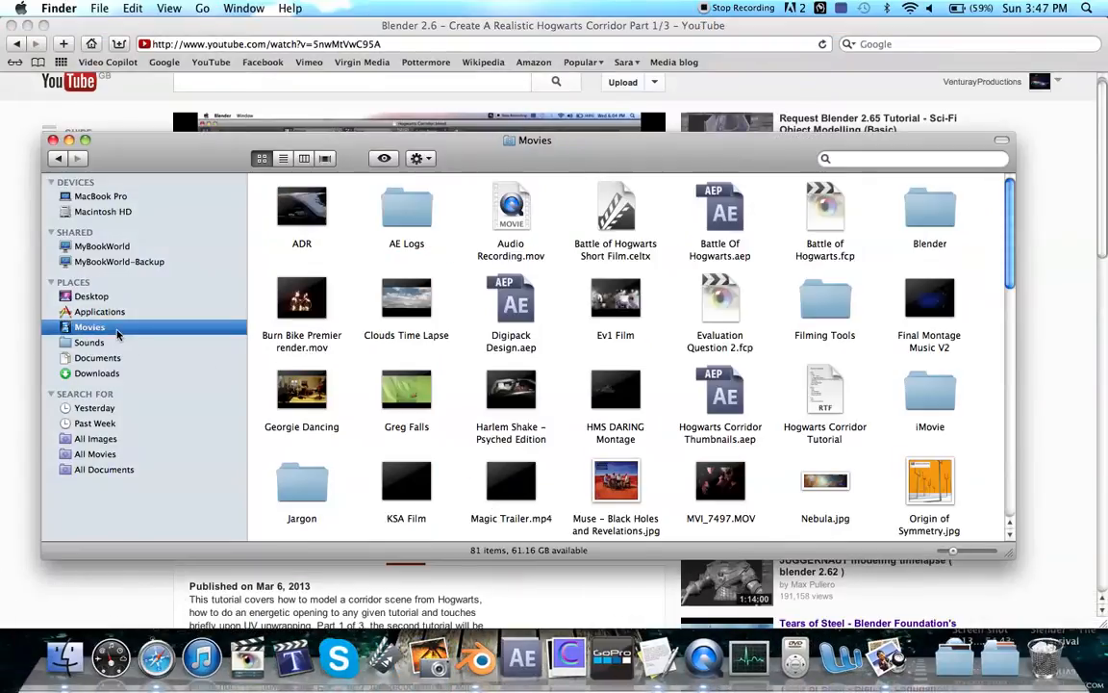
pyautogui.doubleClick(929, 206)
pyautogui.doubleClick(301, 489)
pyautogui.doubleClick(572, 279)
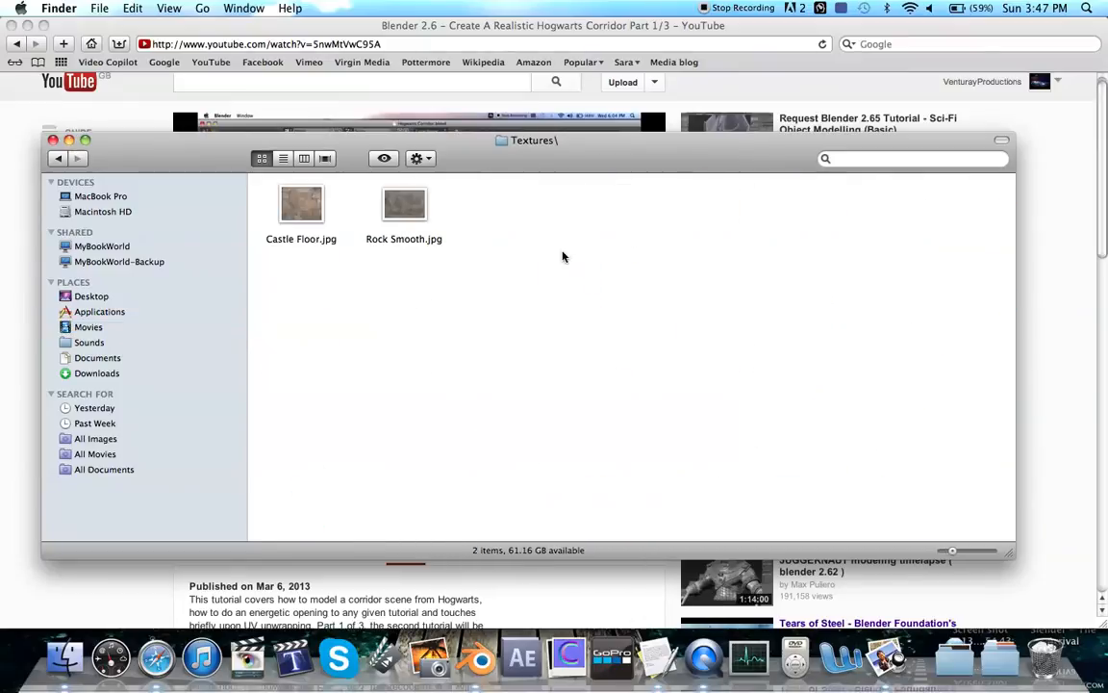
# Step: Preview the Castle Floor.jpg and Rock Smooth.jpg textures, closing each image after viewing
pyautogui.doubleClick(306, 206)
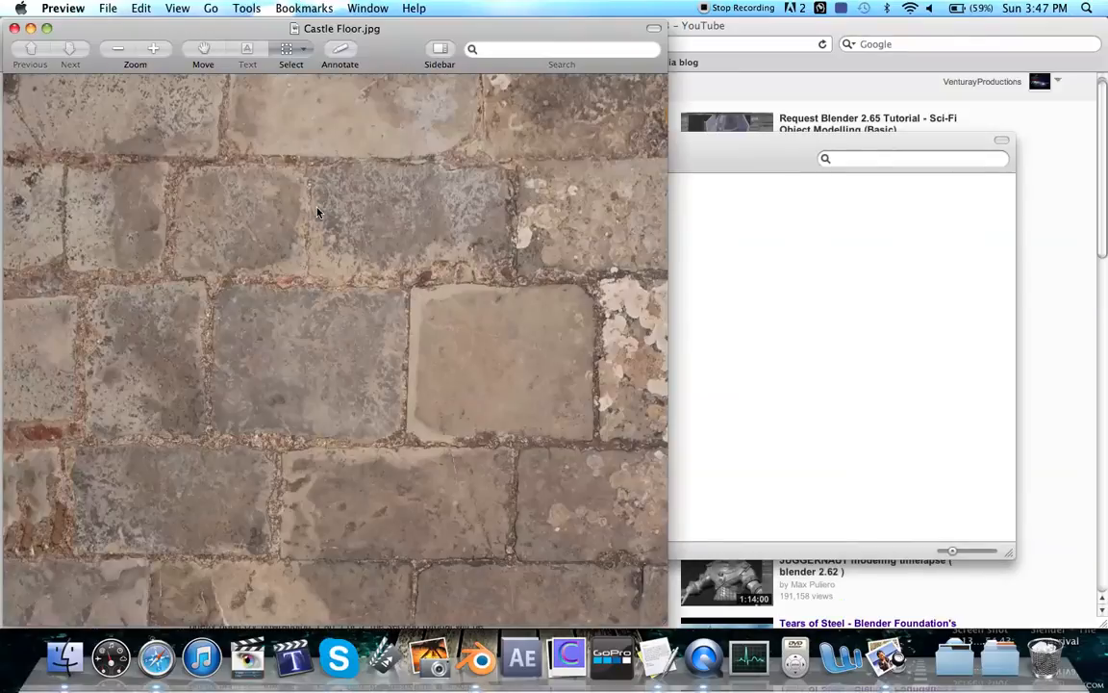
pyautogui.press('super+w')
pyautogui.doubleClick(416, 217)
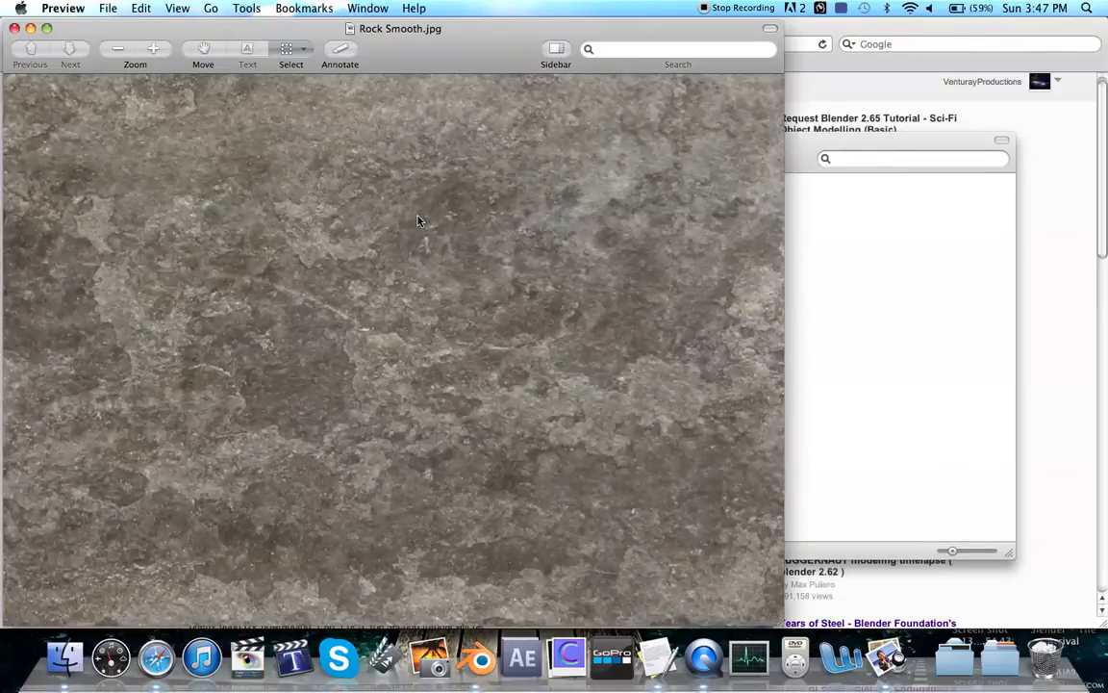
pyautogui.press('super+w')
# Step: Return to Blender, clear the selection and select the corridor floor
pyautogui.click(495, 661)
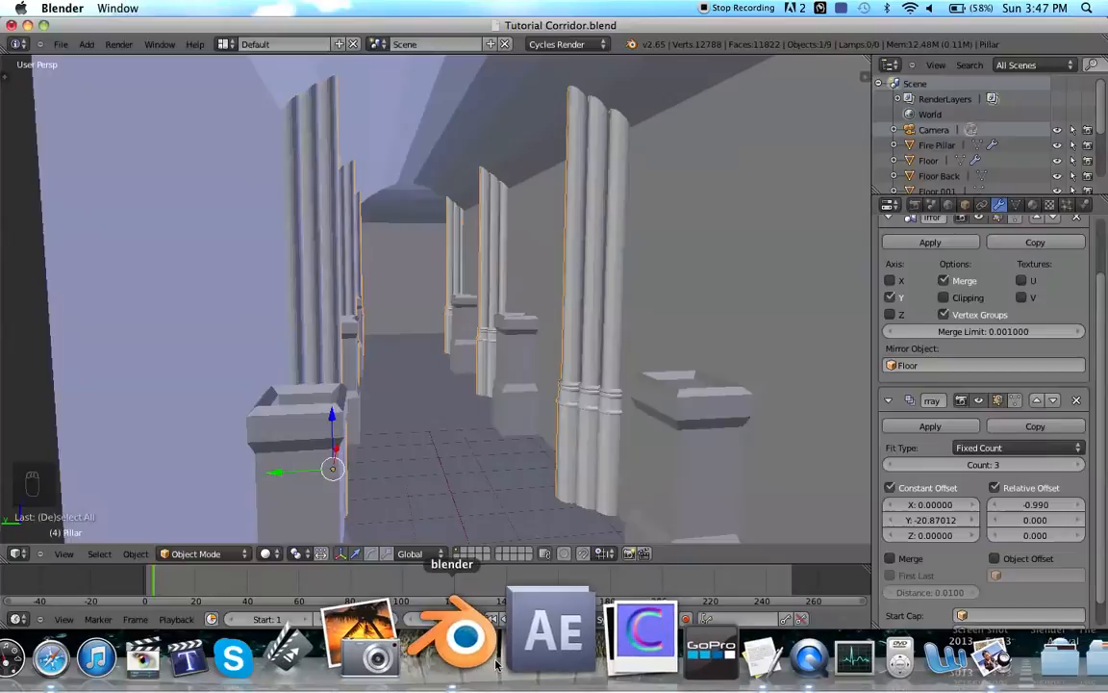
pyautogui.scroll(3, 425, 300)
pyautogui.press('a')
pyautogui.rightClick(423, 325)
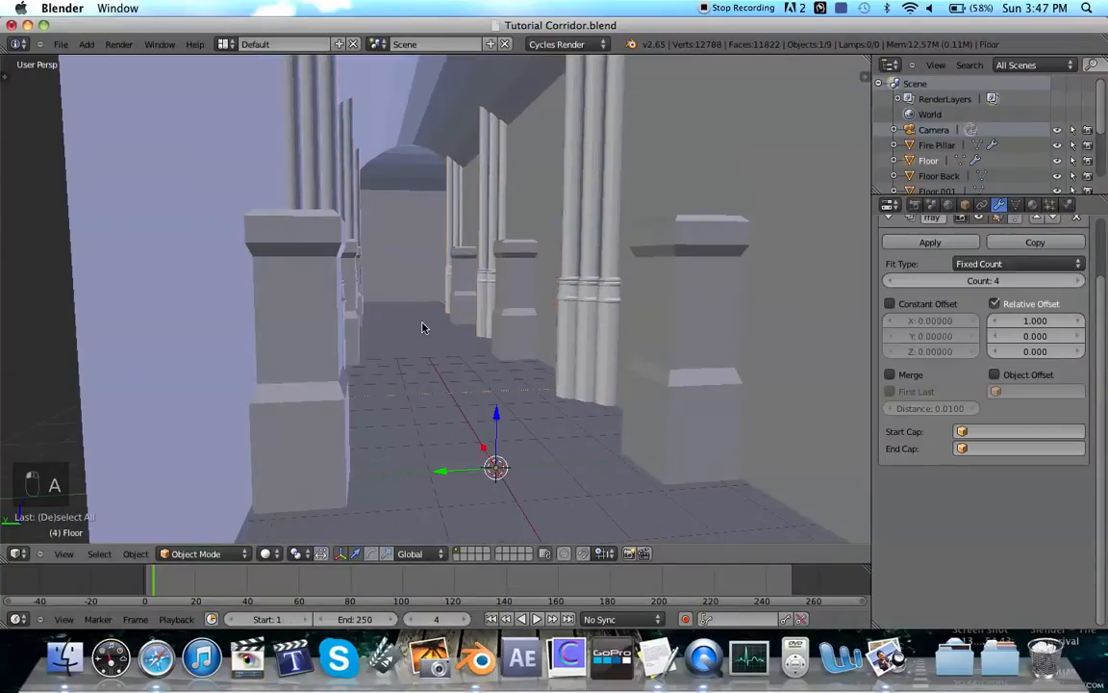
pyautogui.scroll(1, 423, 328)
pyautogui.moveTo(438, 320); pyautogui.dragTo(438, 319, button='middle')
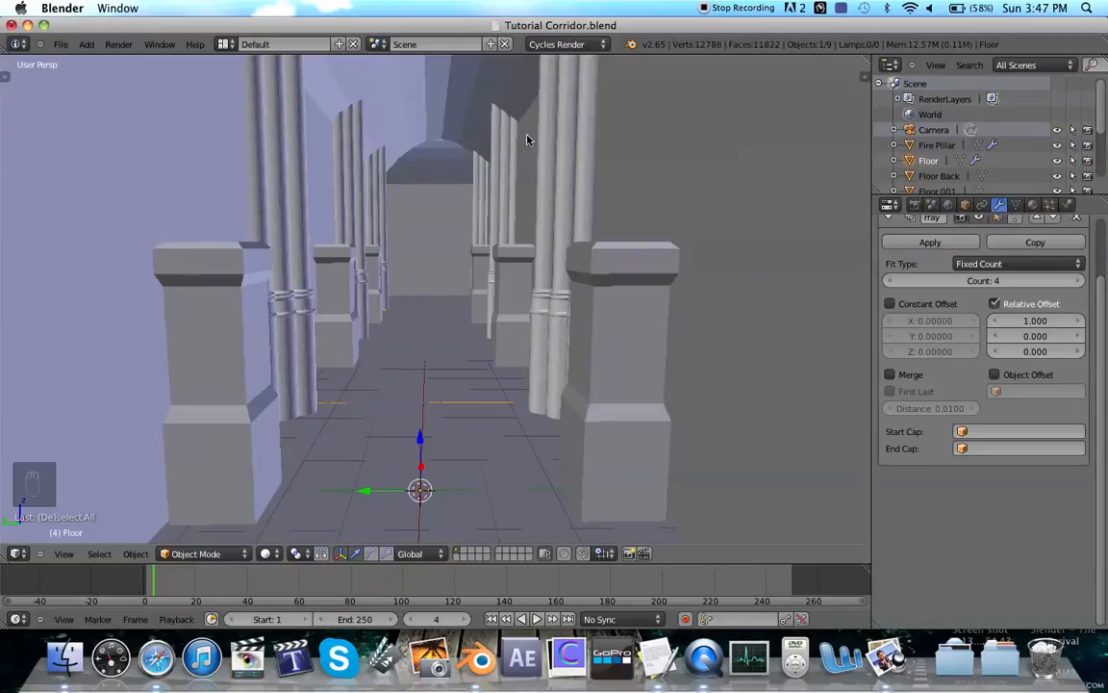
# Step: Try moving the floor plane away from the corridor walls while viewing it from below
pyautogui.moveTo(502, 297); pyautogui.dragTo(737, 268, button='middle')
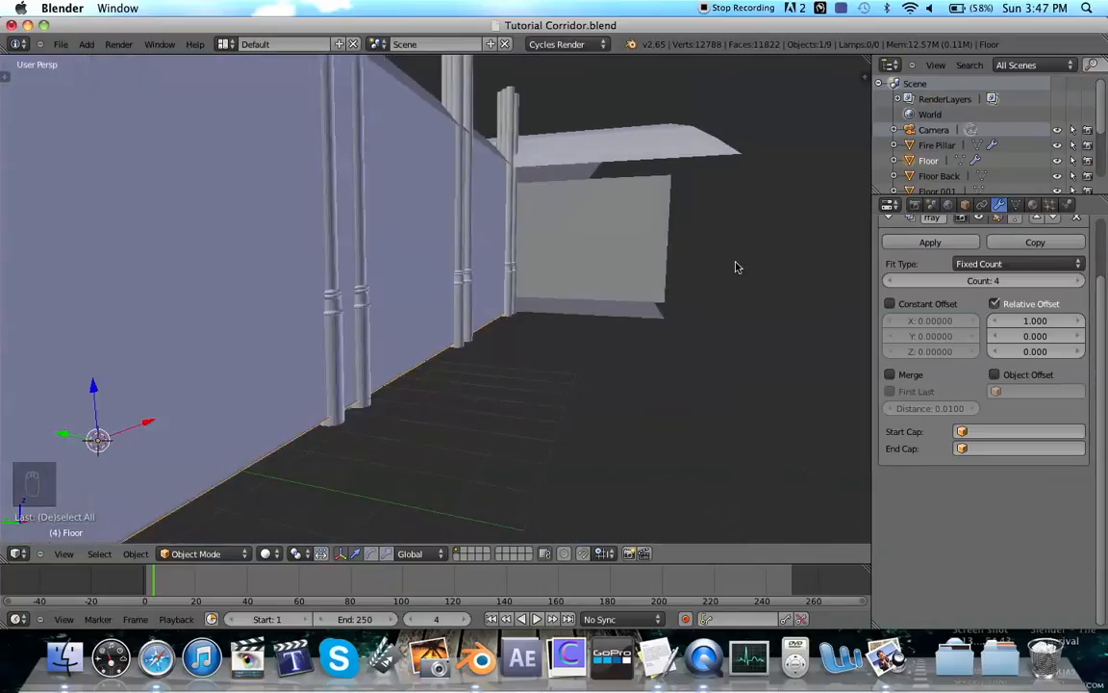
pyautogui.moveTo(365, 204); pyautogui.dragTo(366, 205, button='middle')
pyautogui.moveTo(424, 344); pyautogui.dragTo(424, 343, button='middle')
pyautogui.press('g')
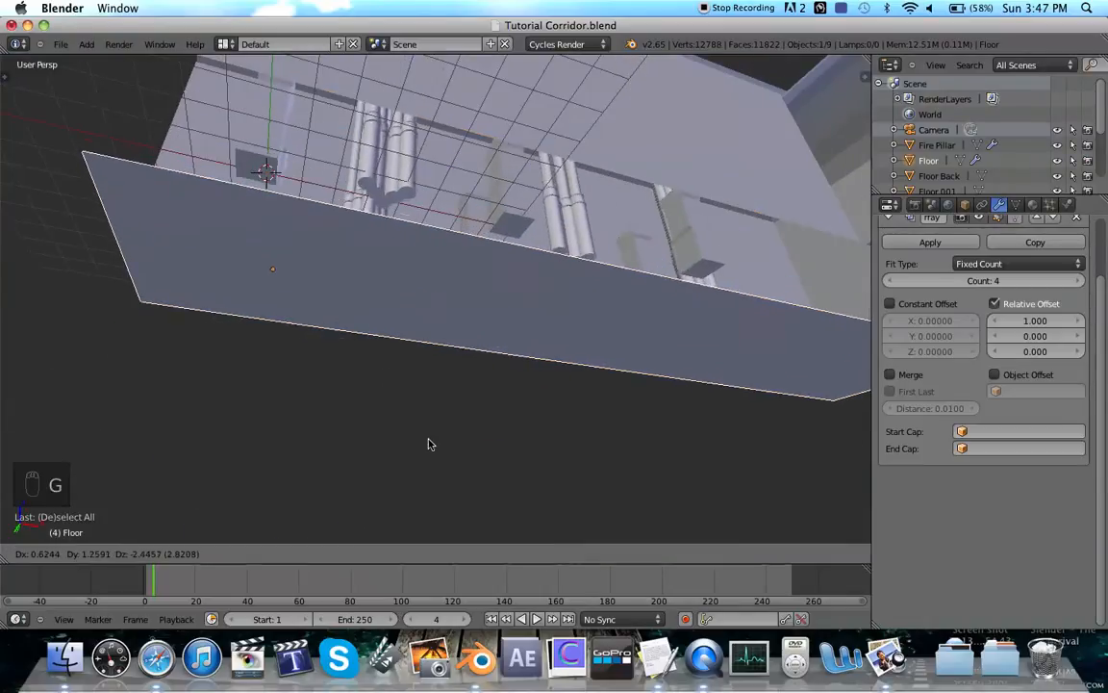
pyautogui.rightClick(379, 452)
# Step: Reselect the floor and inspect its mesh in Edit Mode and its Array modifier in Object Mode
pyautogui.press('a')
pyautogui.moveTo(377, 276); pyautogui.dragTo(386, 274, button='middle')
pyautogui.rightClick(389, 277)
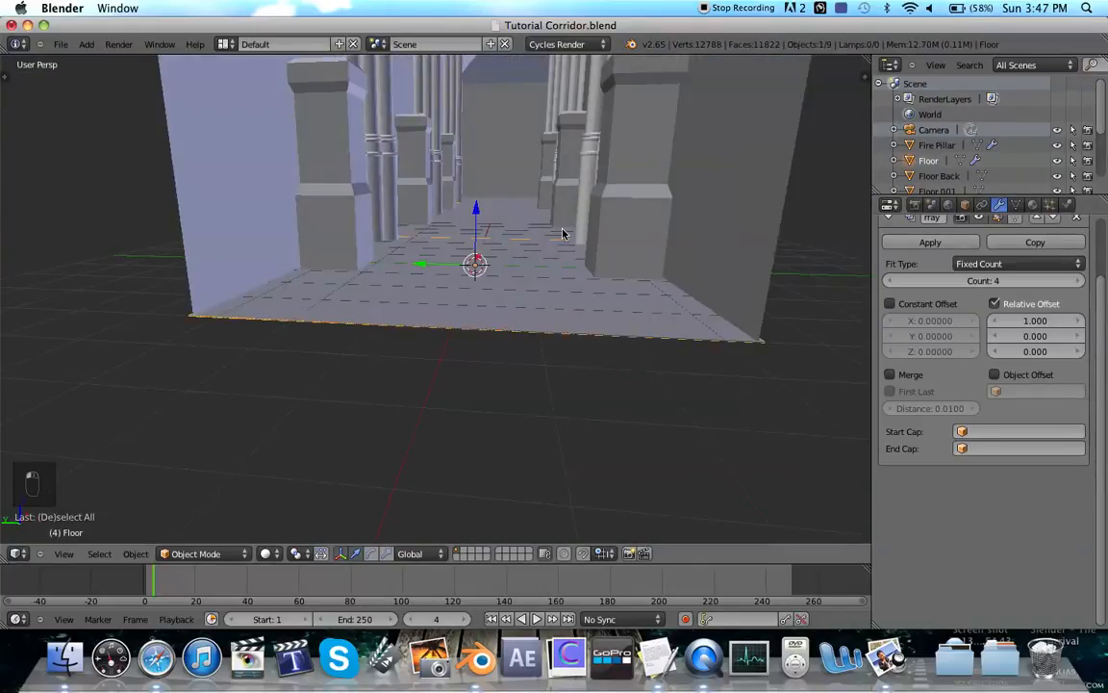
pyautogui.press('Tab')
pyautogui.moveTo(562, 229); pyautogui.dragTo(563, 228, button='middle')
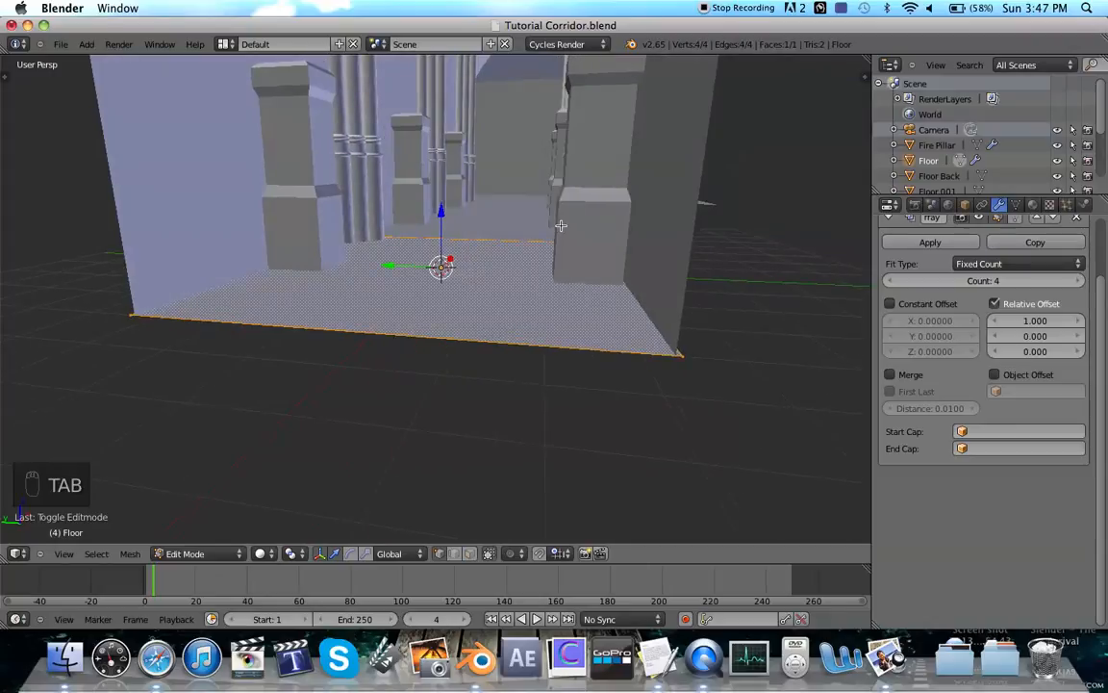
pyautogui.press('Tab')
pyautogui.scroll(3, 933, 284)
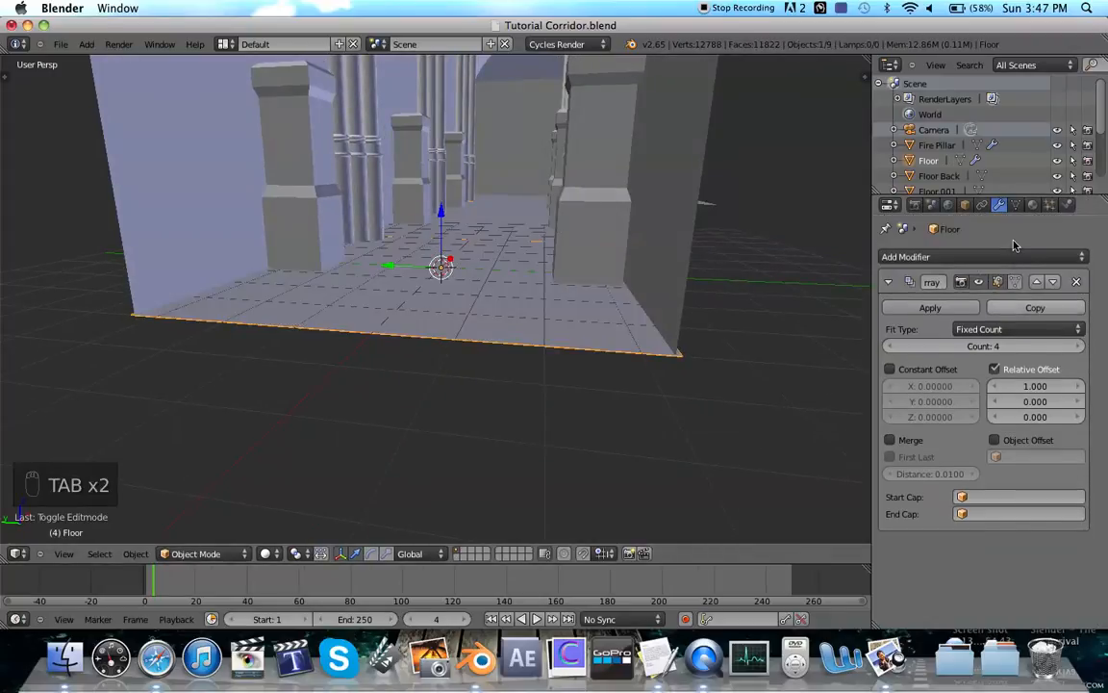
pyautogui.moveTo(524, 229); pyautogui.dragTo(521, 228, button='middle')
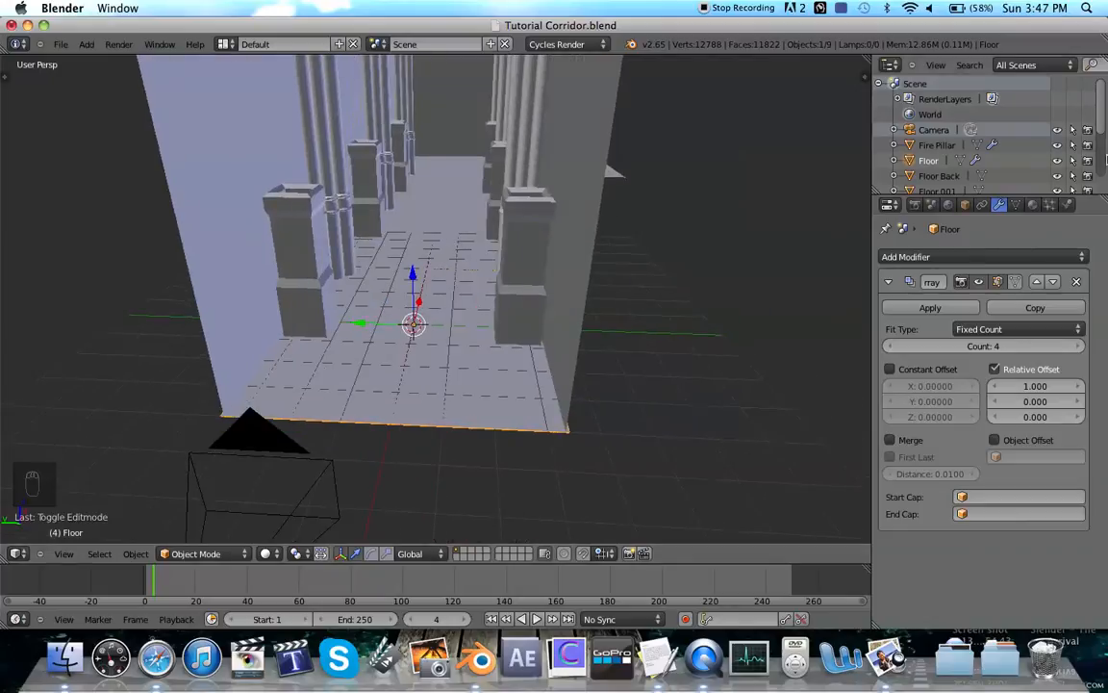
# Step: Create a new Diffuse BSDF material for the corridor floor
pyautogui.click(1032, 205)
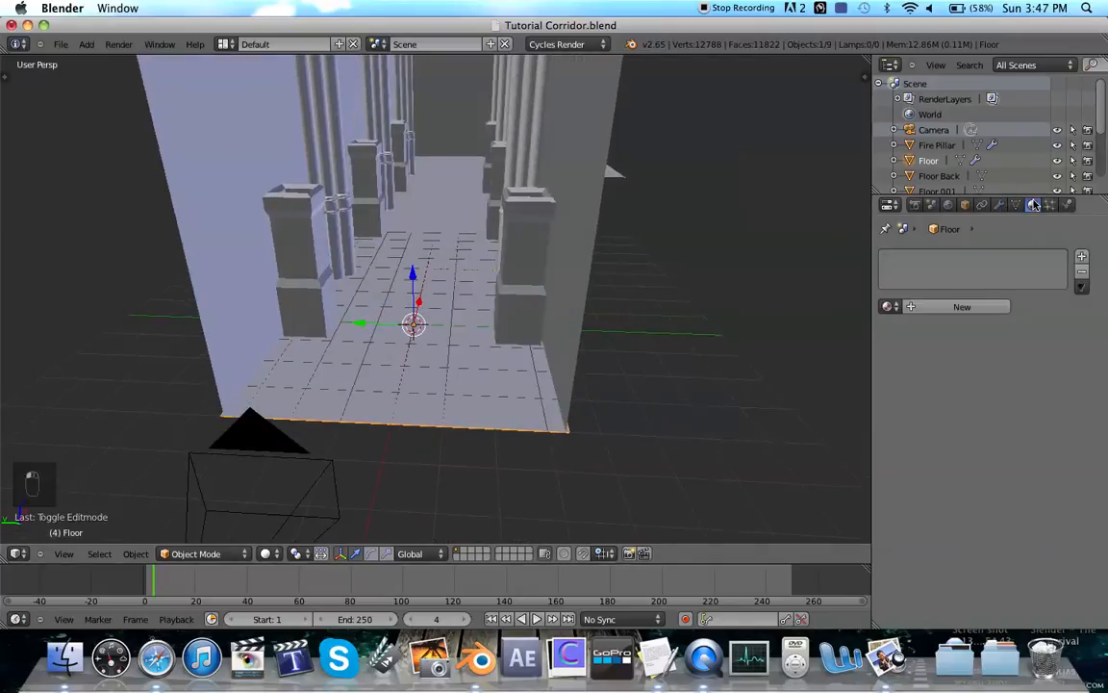
pyautogui.click(913, 311)
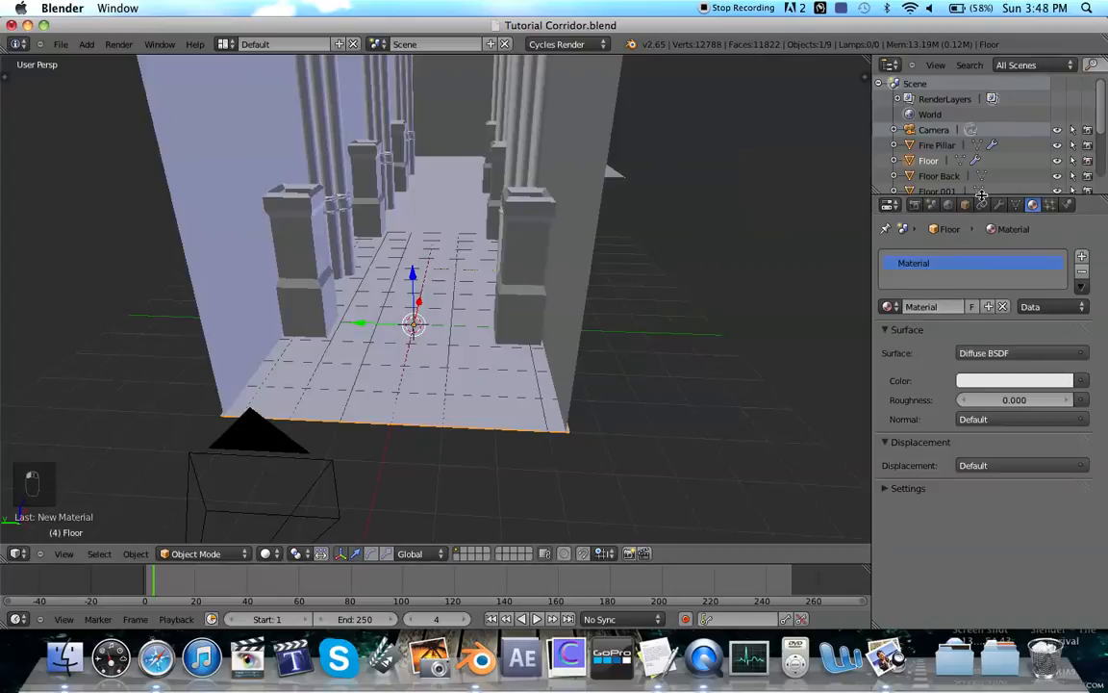
pyautogui.click(983, 354)
# Step: Use an Image Texture for the floor material's color and browse for its image with thumbnails shown
pyautogui.click(1088, 383)
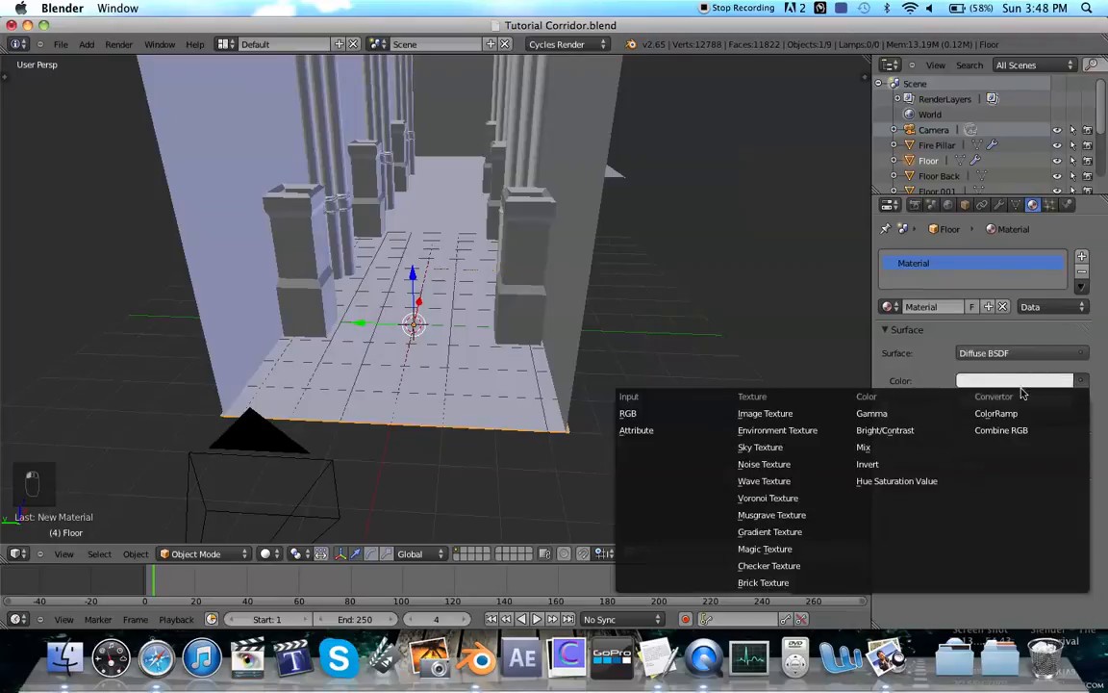
pyautogui.click(775, 412)
pyautogui.click(1013, 400)
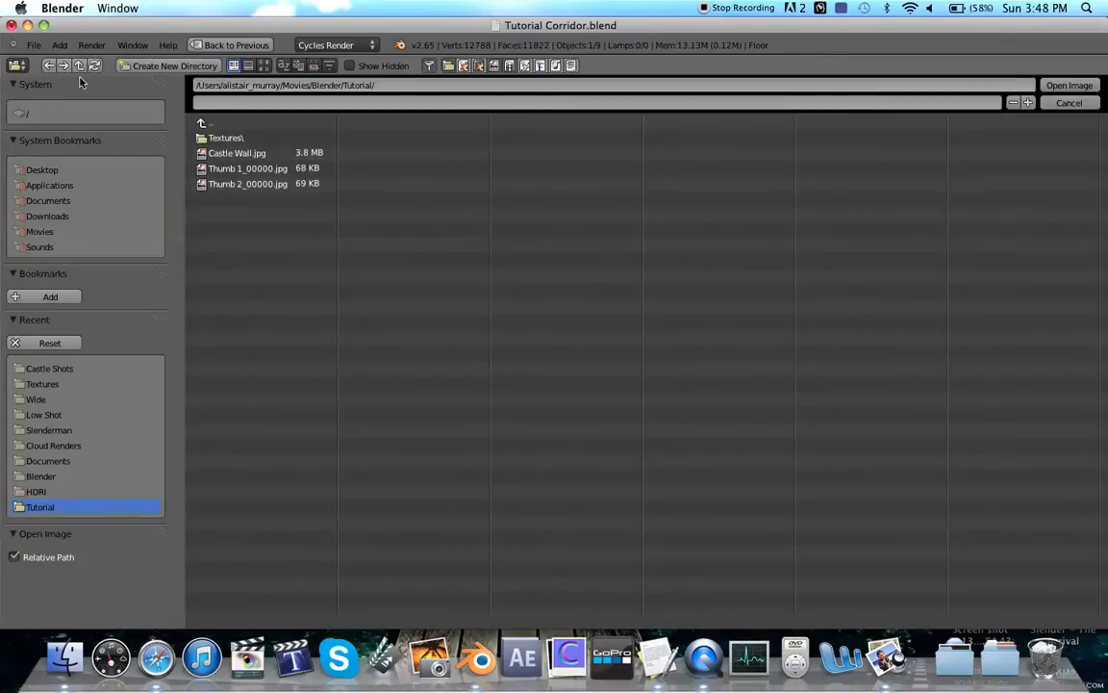
pyautogui.click(264, 67)
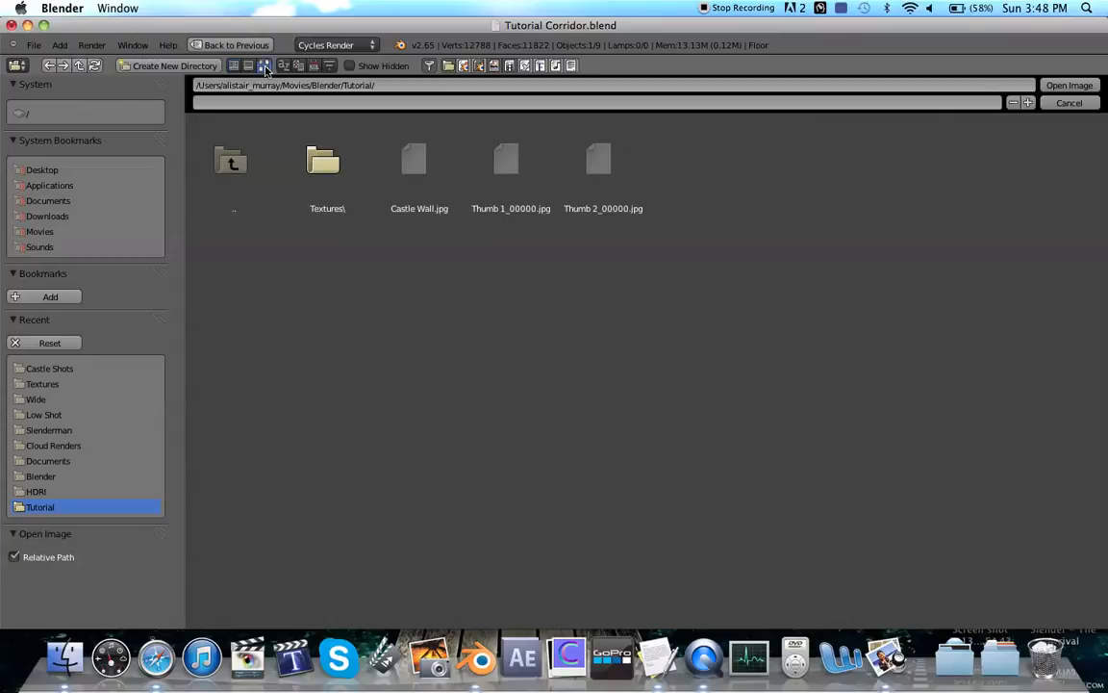
pyautogui.click(323, 161)
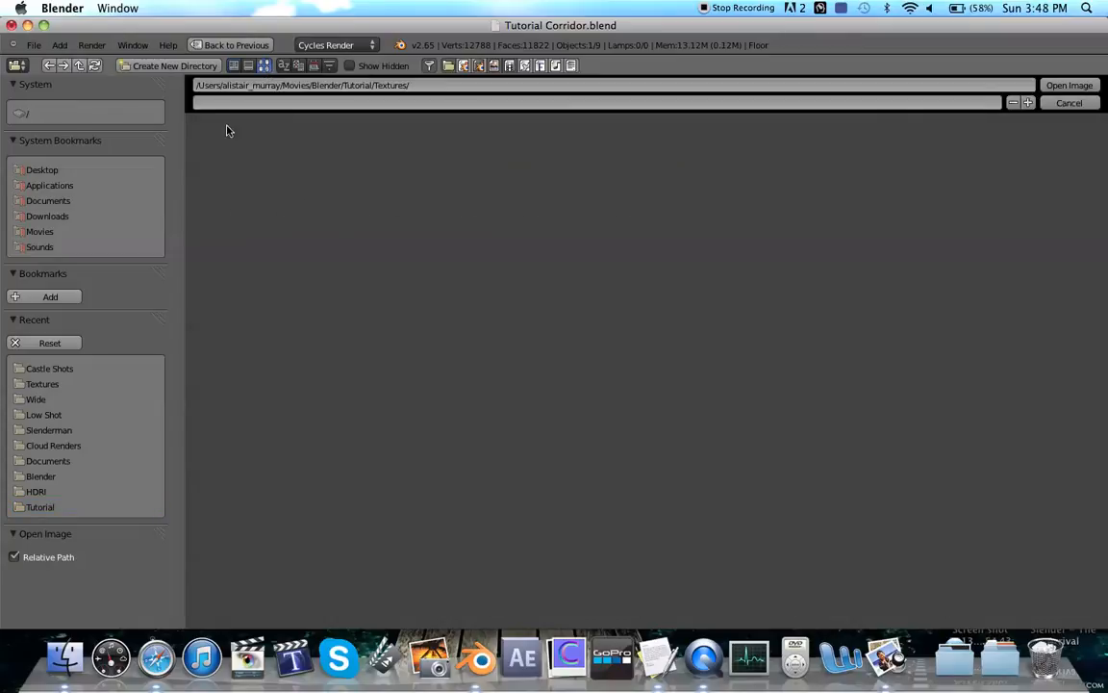
pyautogui.click(48, 66)
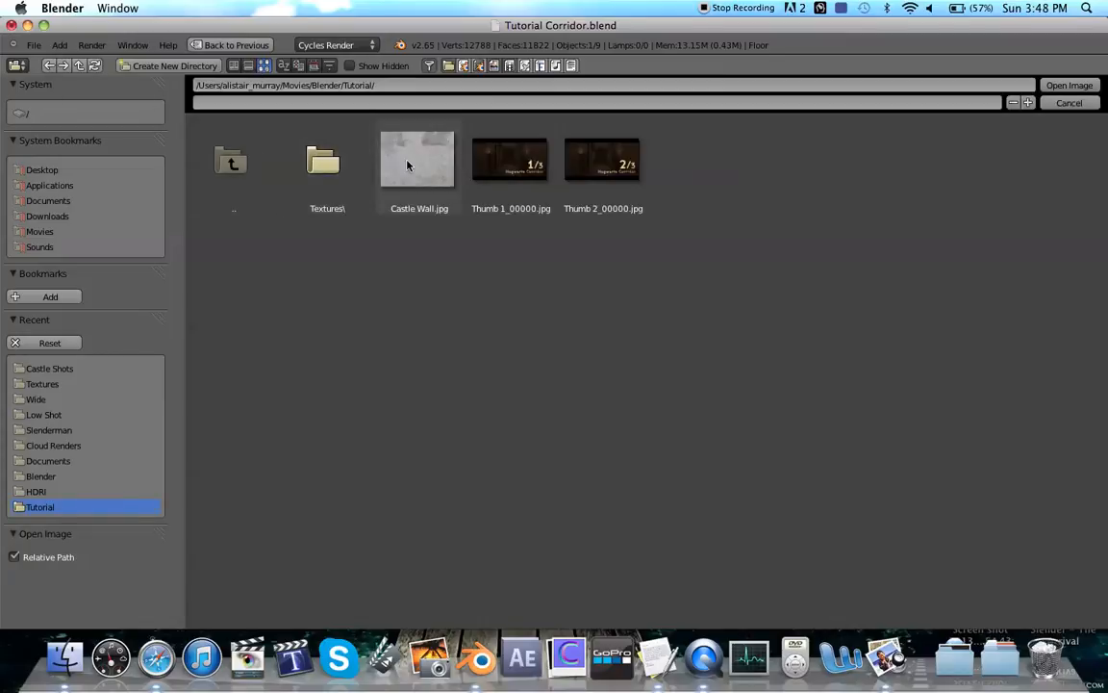
pyautogui.click(322, 162)
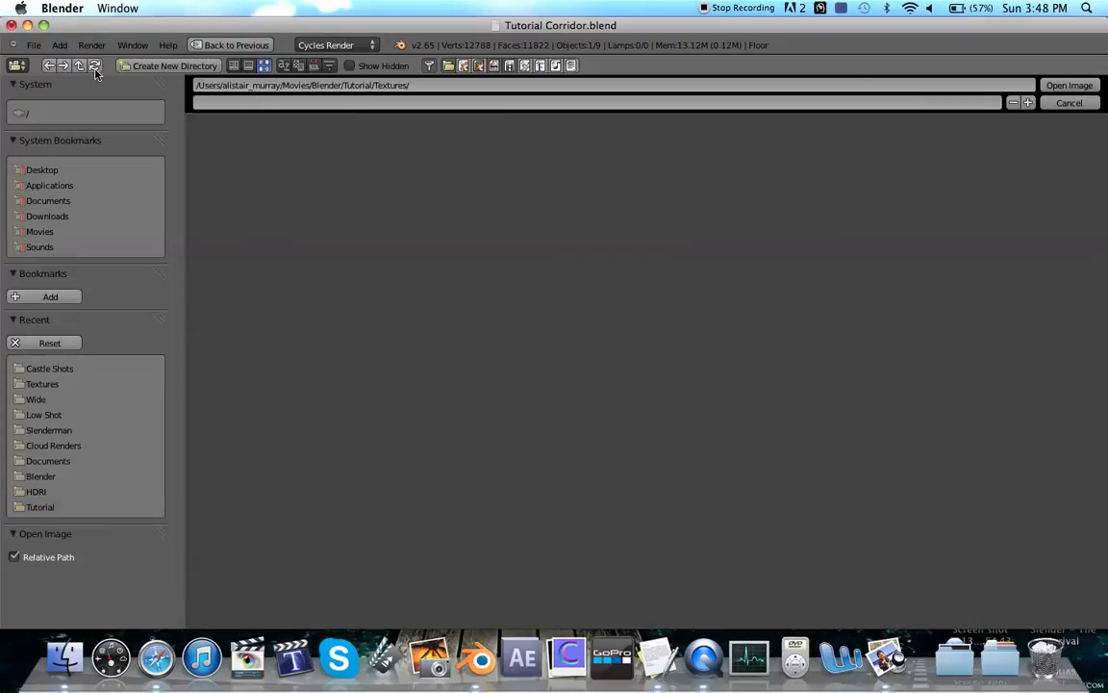
pyautogui.click(46, 67)
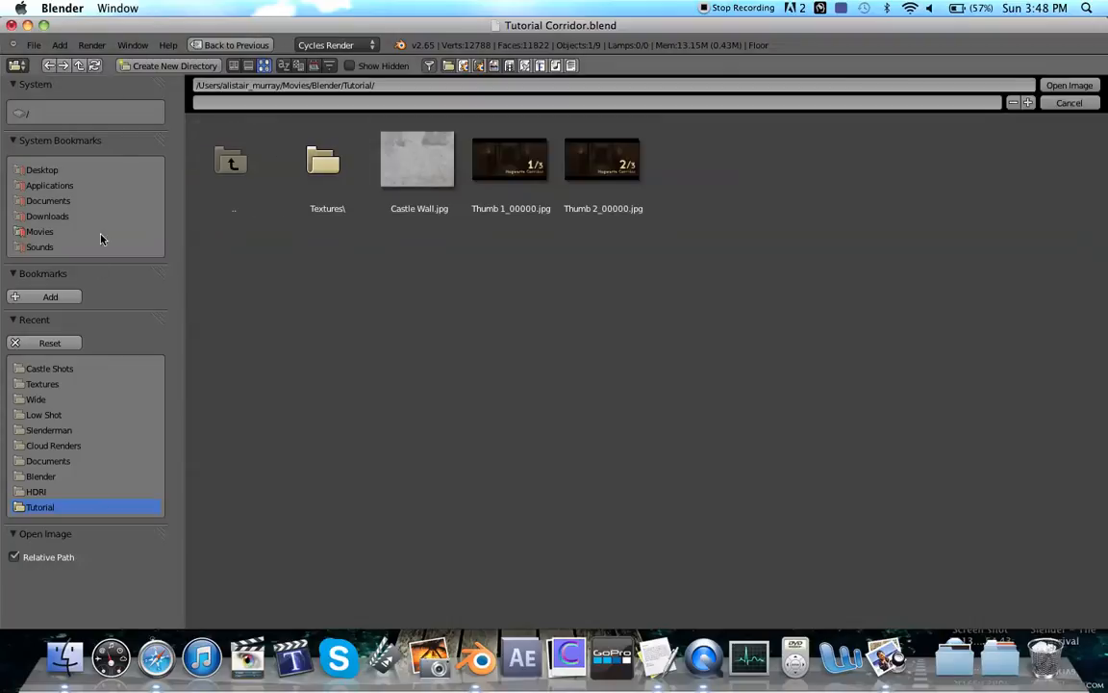
# Step: Load Castle Floor.jpg from the Blender/Textures folder as the floor's image texture
pyautogui.click(42, 384)
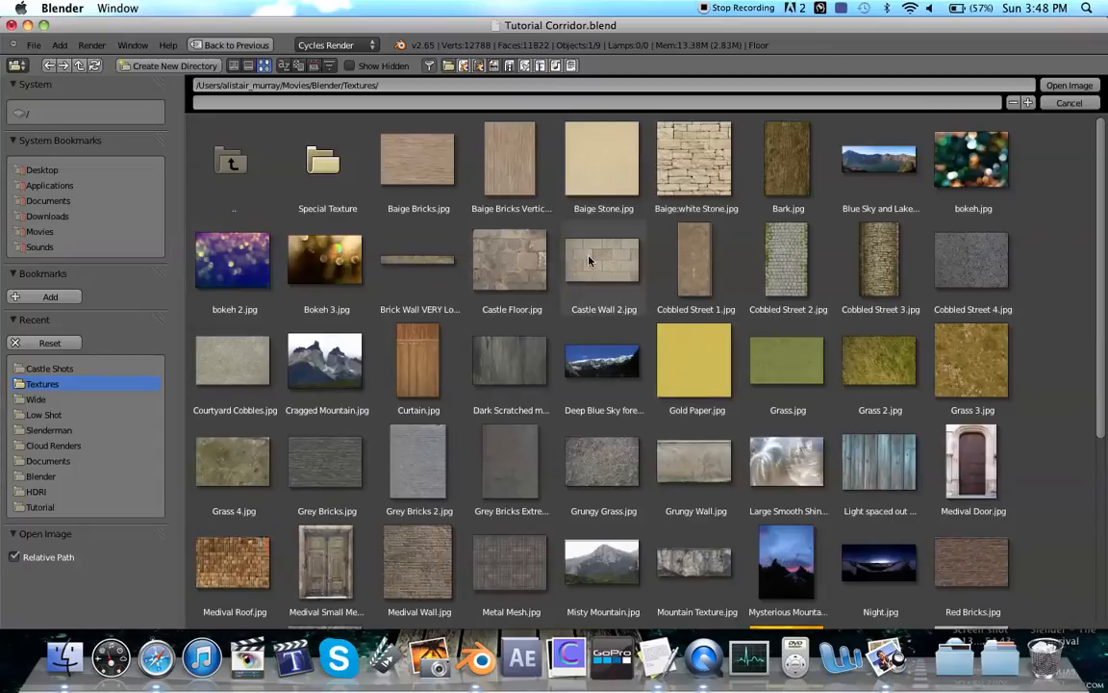
pyautogui.click(510, 259)
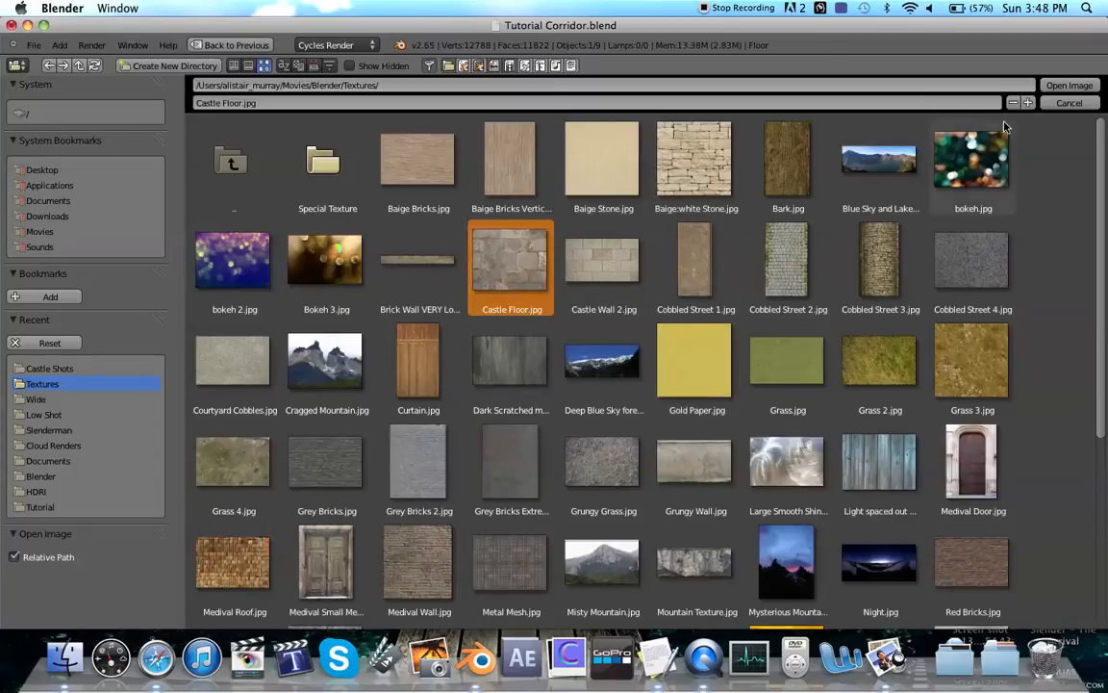
pyautogui.click(1068, 84)
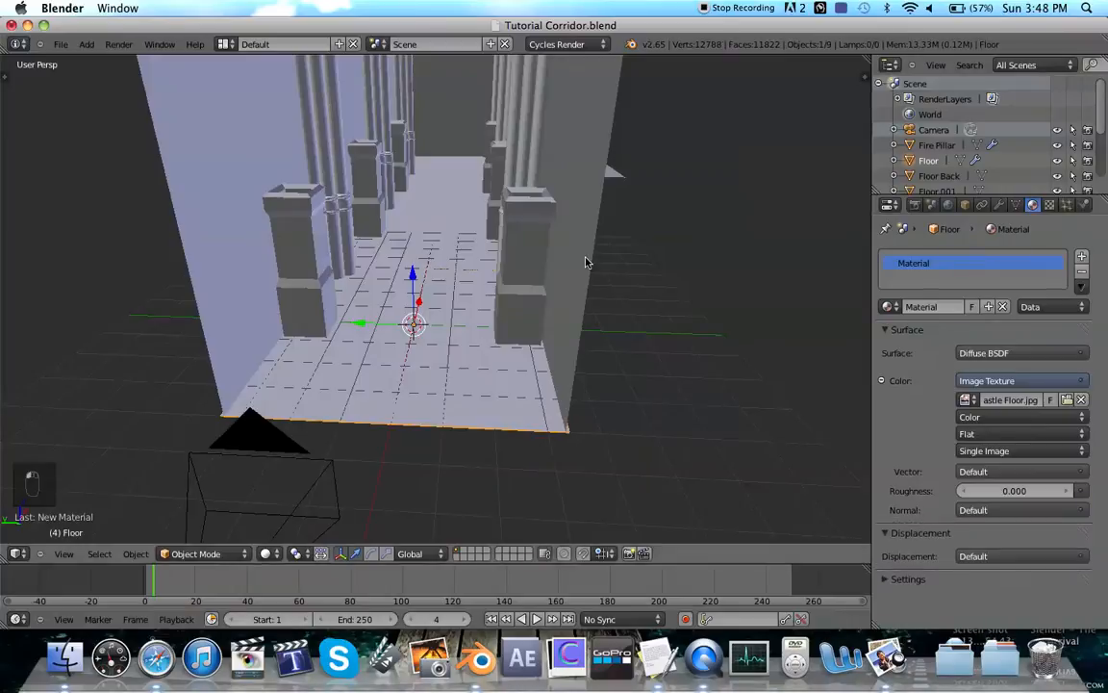
# Step: Preview the corridor in Rendered viewport shading, then return the viewport to Solid shading
pyautogui.click(270, 553)
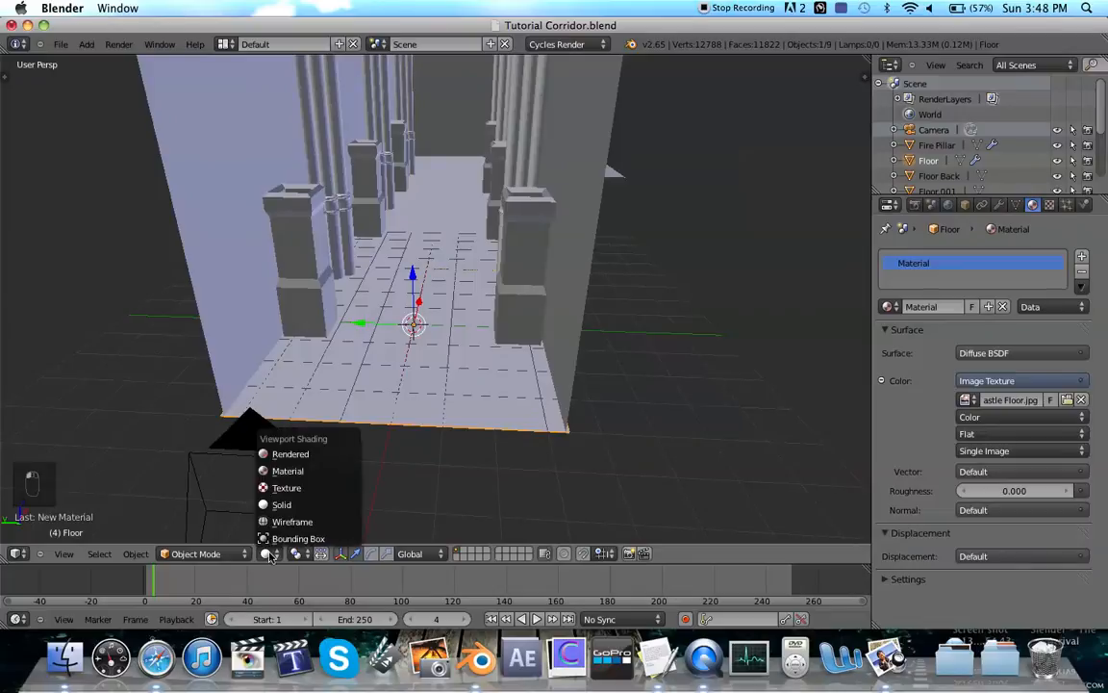
pyautogui.click(289, 454)
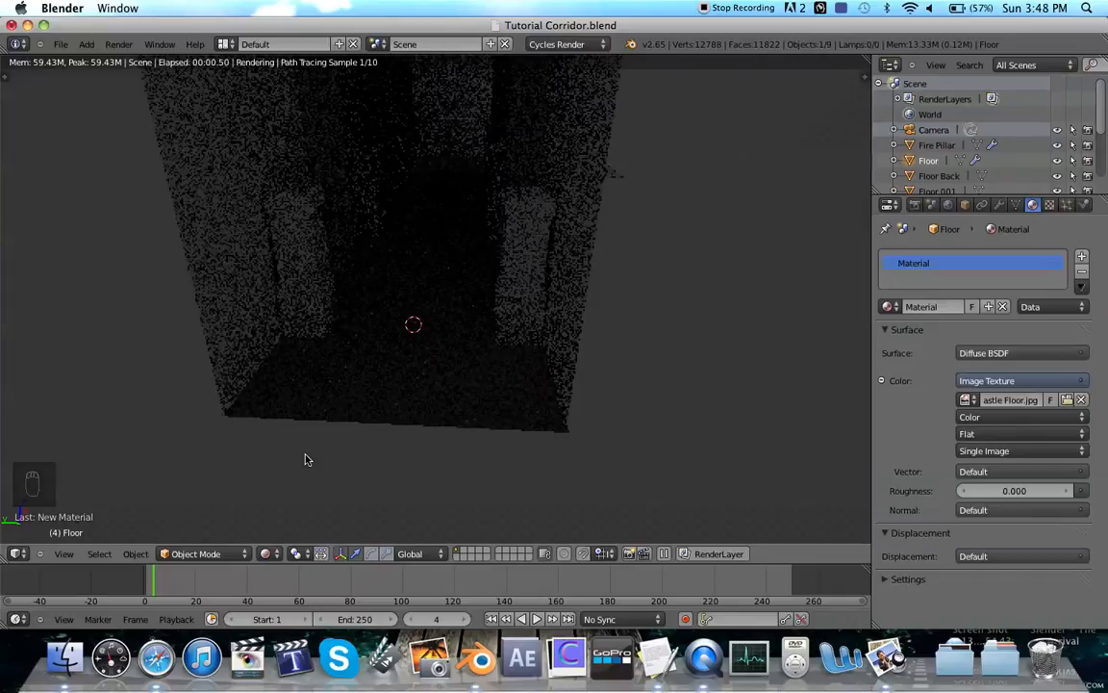
pyautogui.hscroll(1, 306, 459)
pyautogui.hscroll(-5, 306, 459)
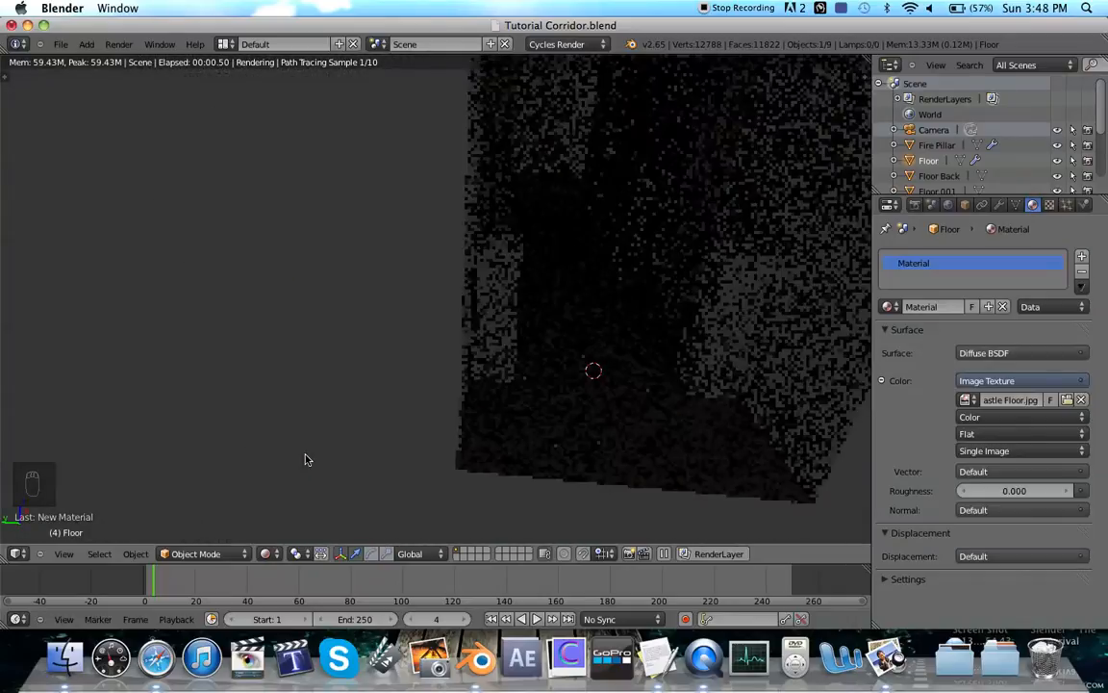
pyautogui.hscroll(2, 306, 459)
pyautogui.click(268, 553)
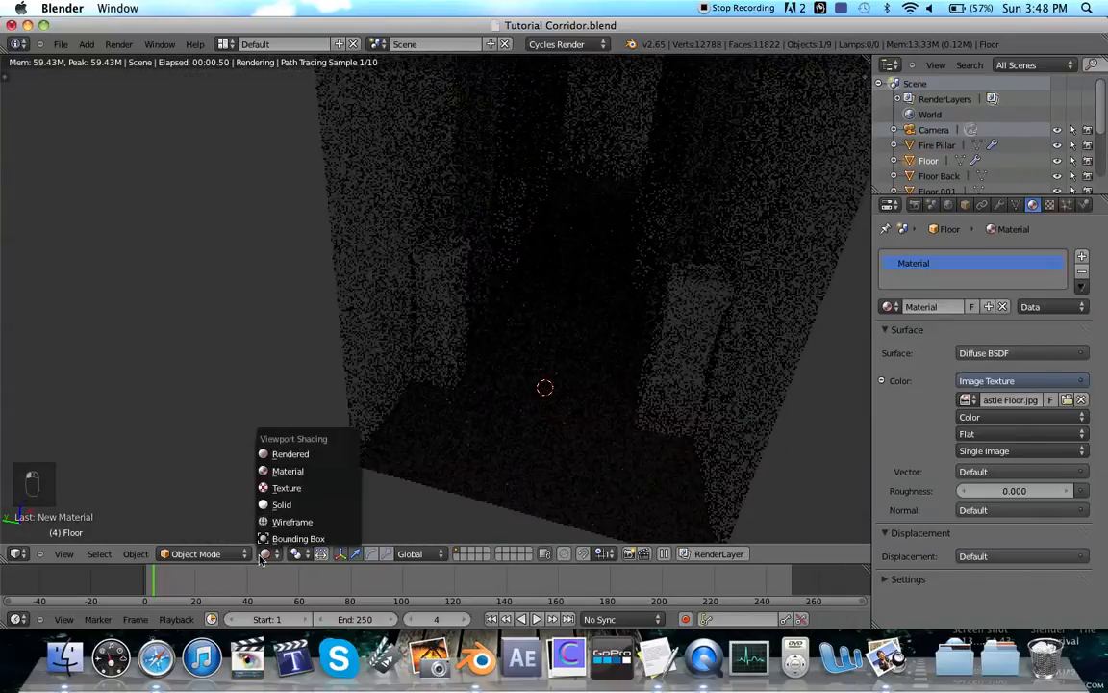
pyautogui.click(279, 506)
# Step: Clear the selection, add a plane at the 3D cursor and raise it along Z above the corridor floor
pyautogui.press('a')
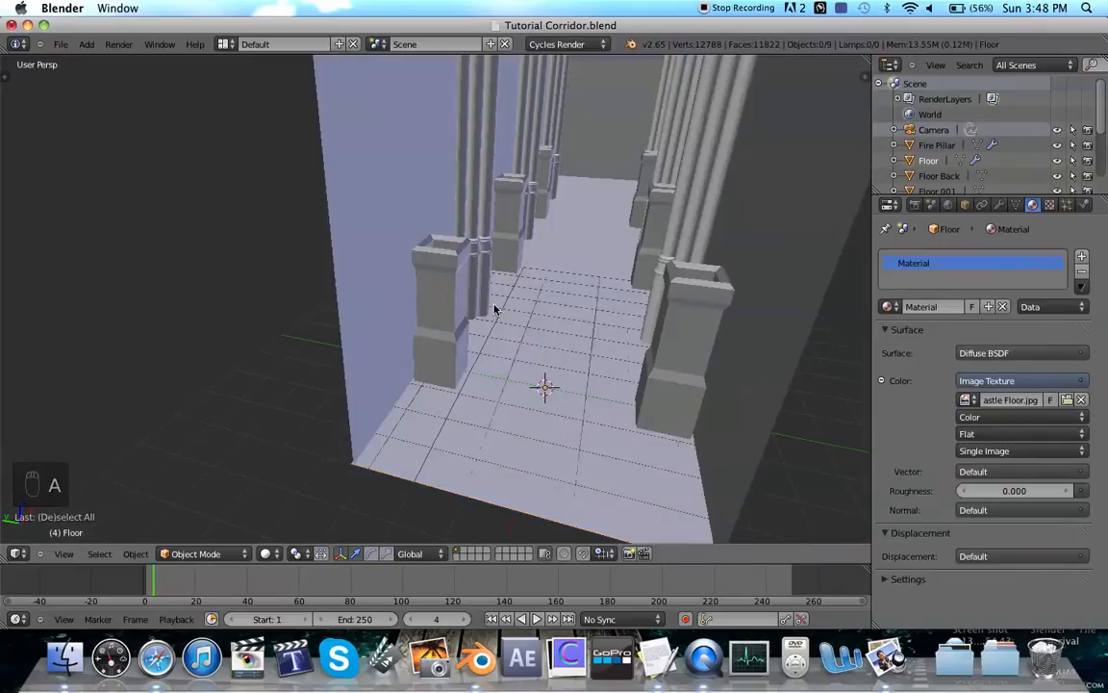
pyautogui.hotkey('shift', 'a')
pyautogui.moveTo(494, 310)
pyautogui.click(528, 310)
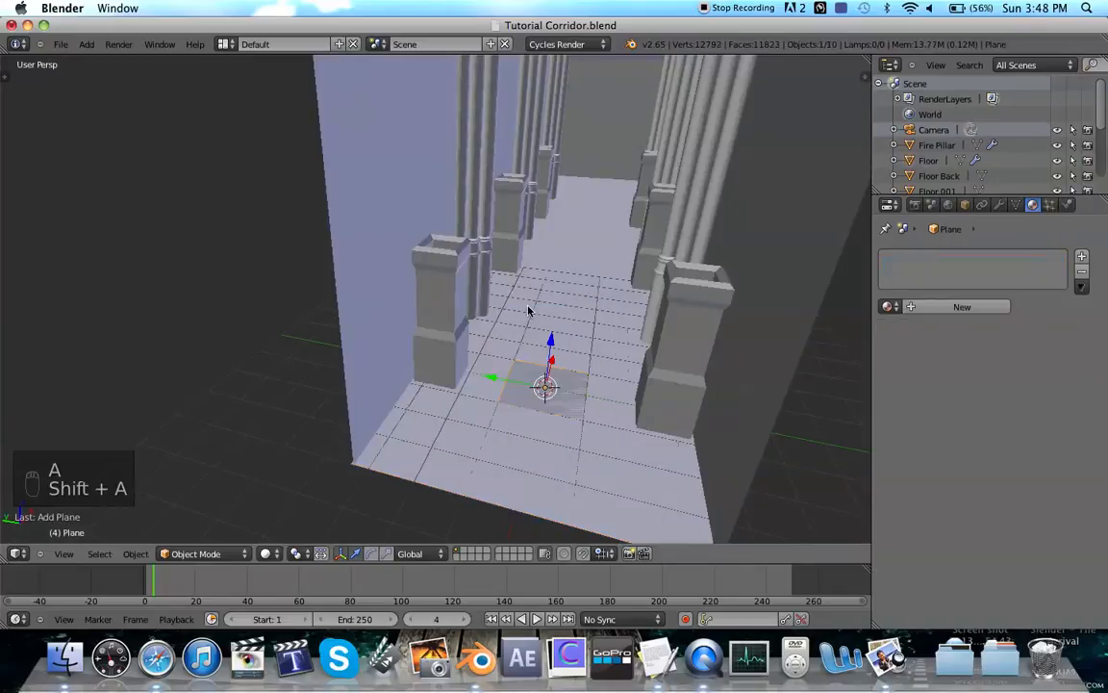
pyautogui.press('g')
pyautogui.press('z')
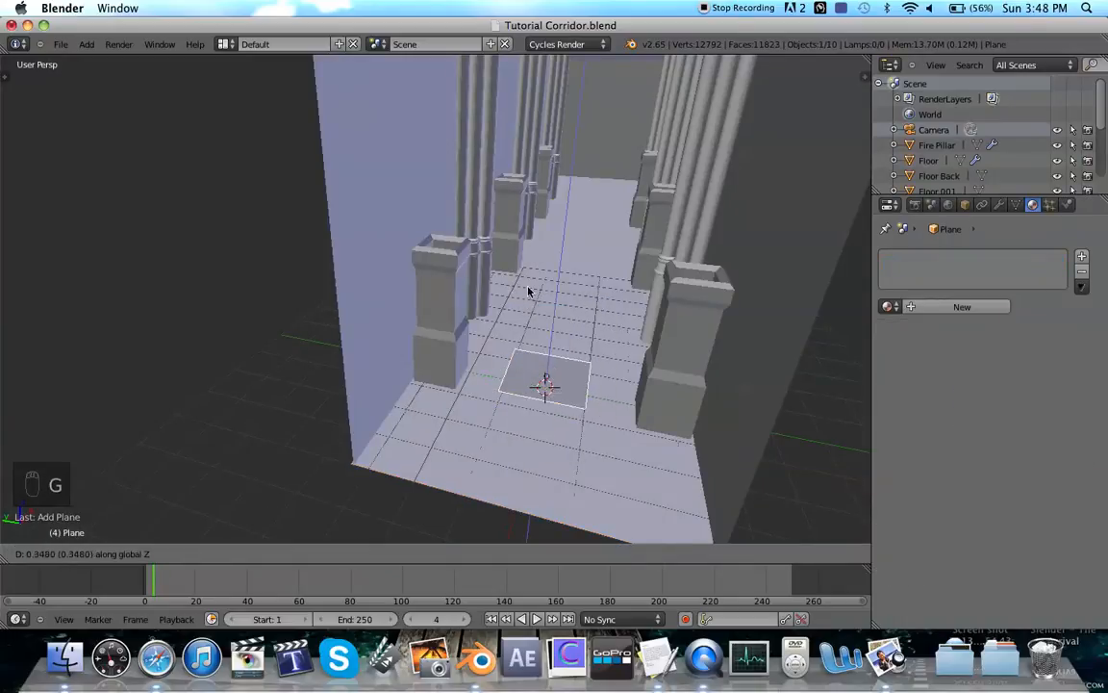
pyautogui.click(548, 125)
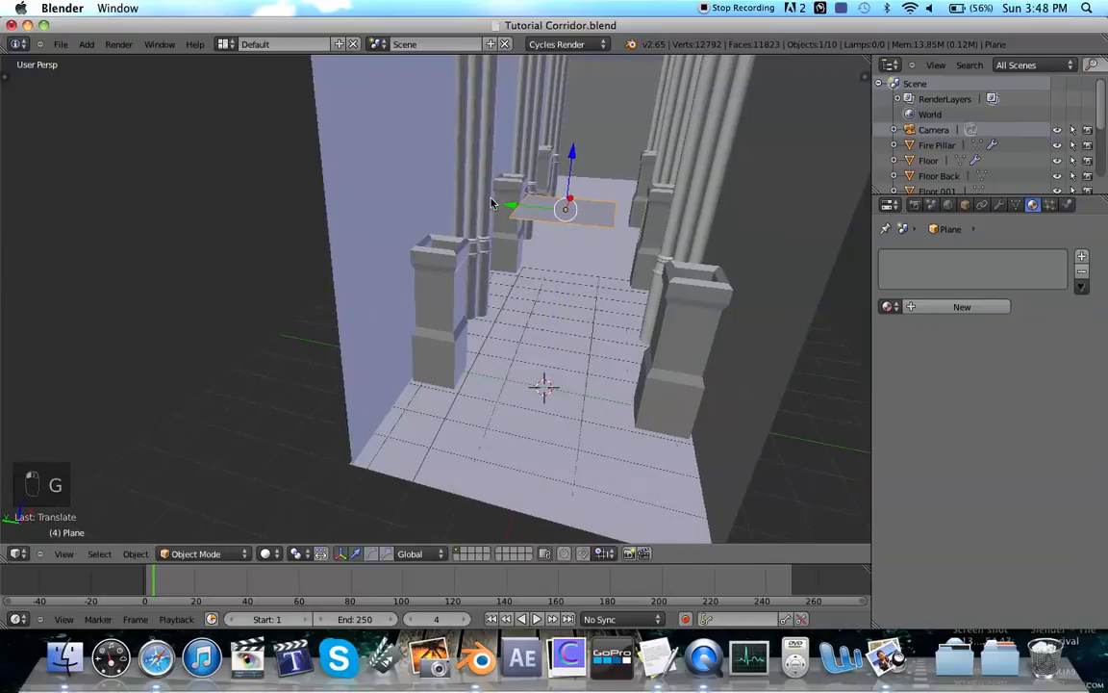
# Step: Scale the new plane by 5 along X and move it along X deeper into the corridor
pyautogui.moveTo(83, 453); pyautogui.dragTo(654, 252, button='middle')
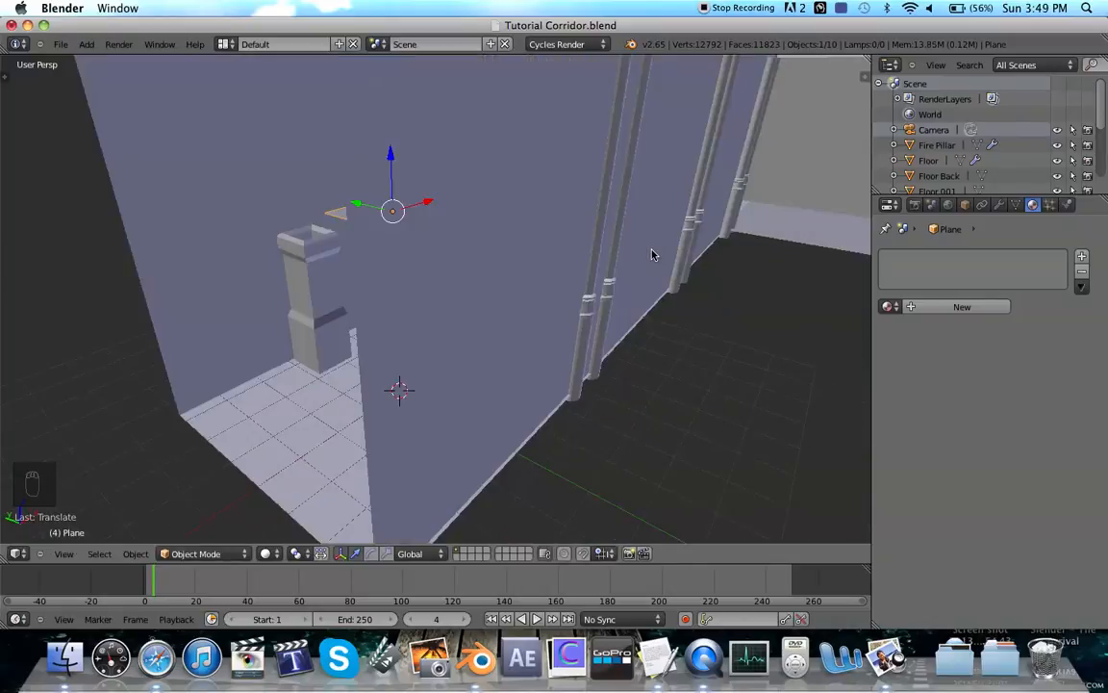
pyautogui.press('s')
pyautogui.write('x')
pyautogui.write('5')
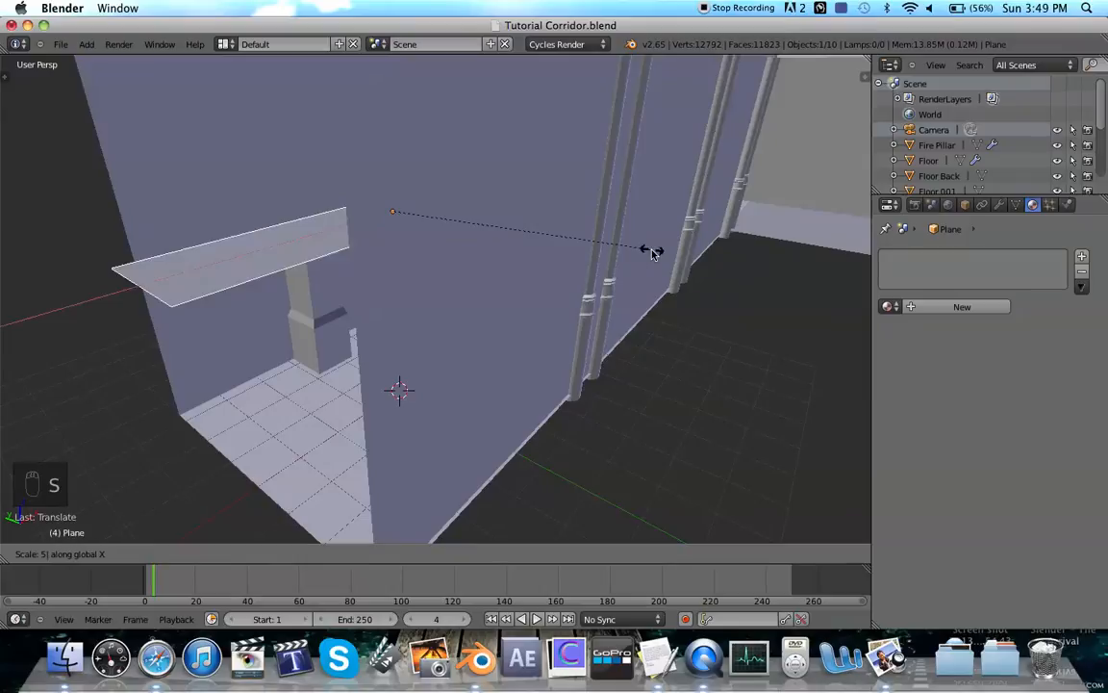
pyautogui.press('Return')
pyautogui.hscroll(-5, 653, 254)
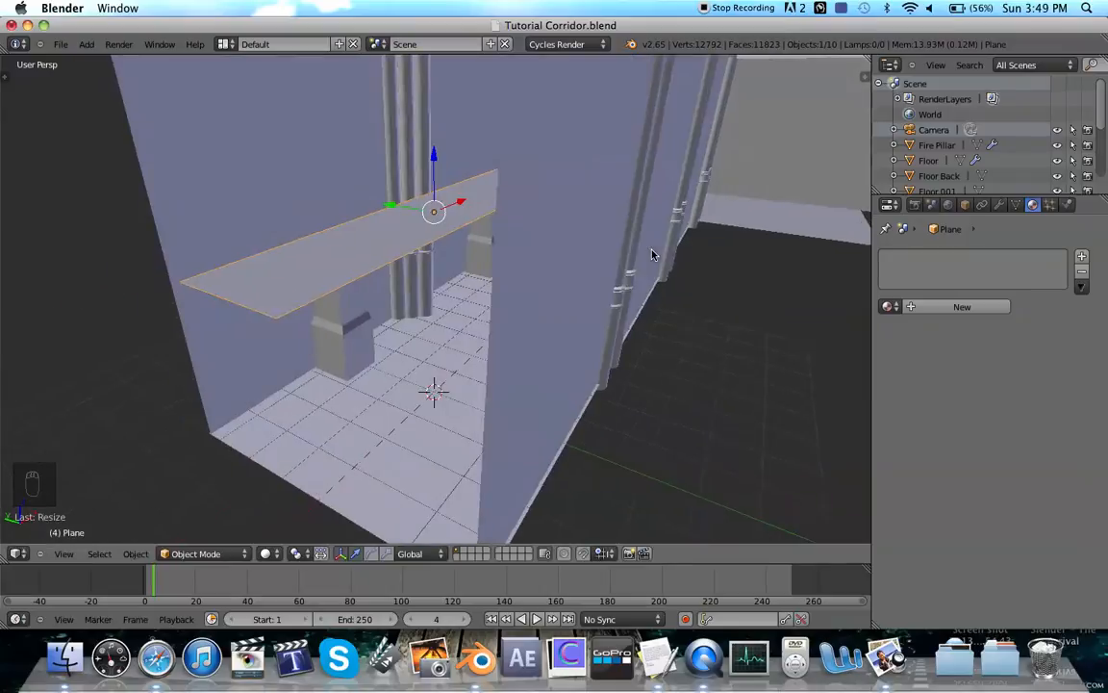
pyautogui.press('g')
pyautogui.press('x')
pyautogui.click(738, 192)
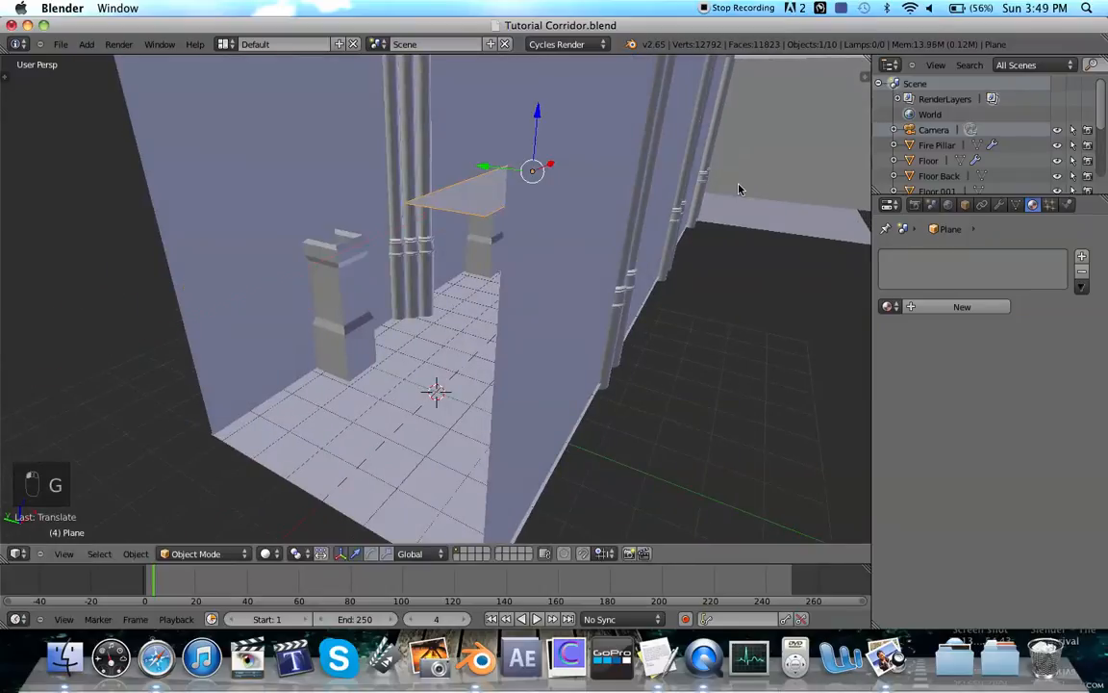
# Step: Raise the plane along Z towards the corridor's ceiling
pyautogui.hscroll(-10, 740, 189)
pyautogui.hscroll(5, 483, 241)
pyautogui.hscroll(-5, 439, 235)
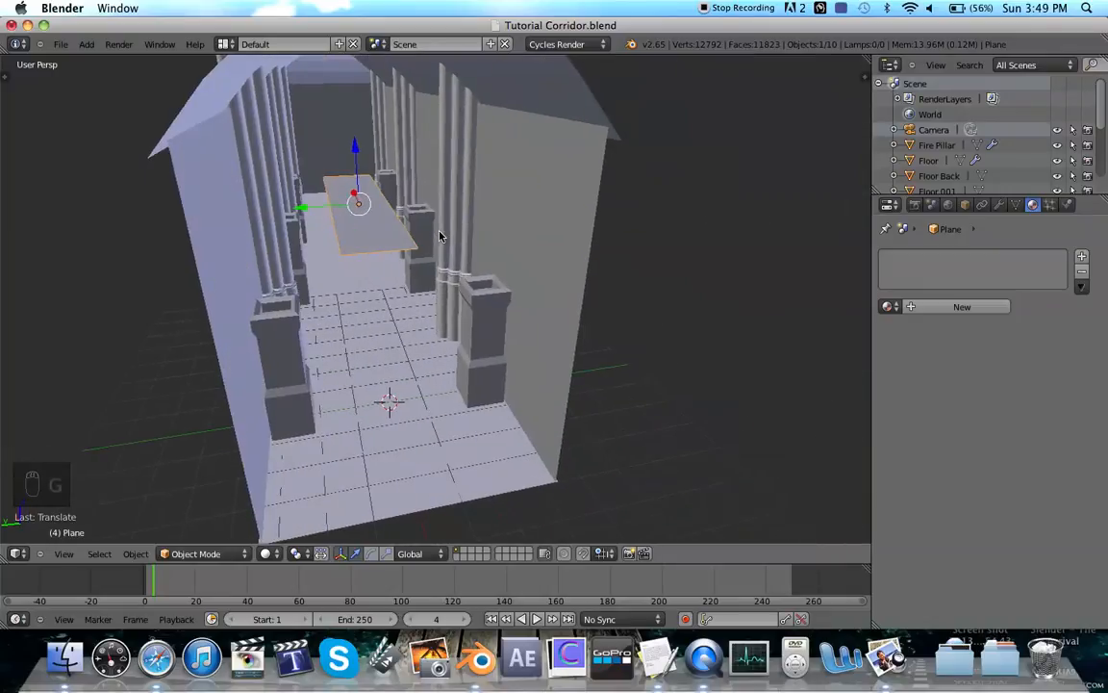
pyautogui.press('g')
pyautogui.press('z')
pyautogui.click(410, 133)
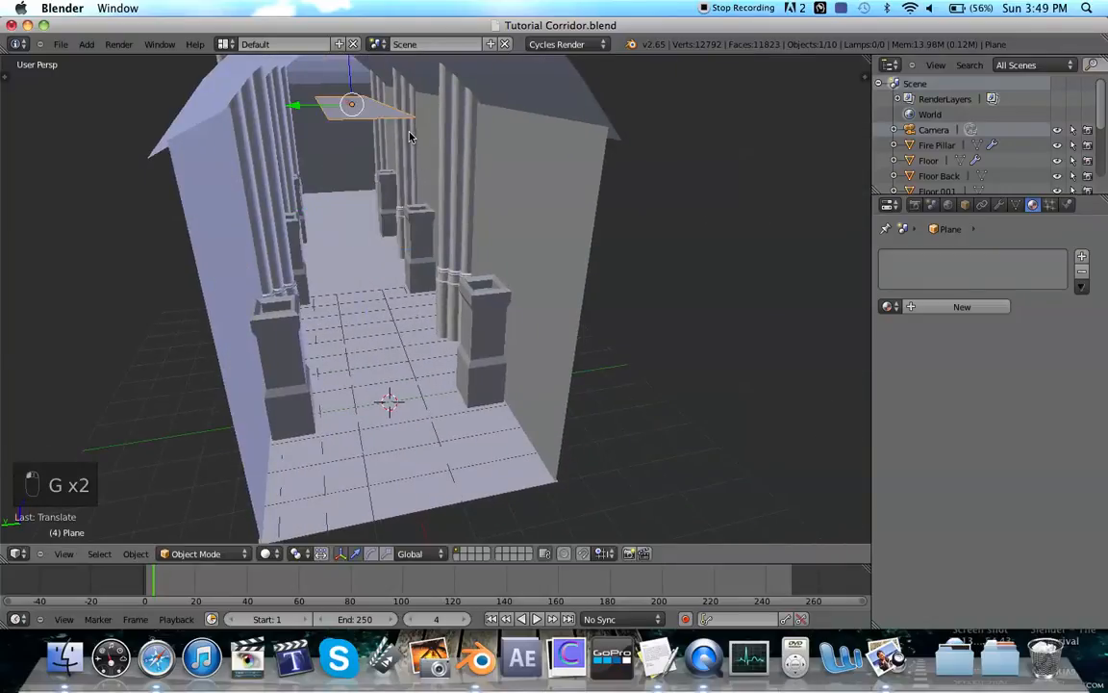
# Step: Show the scene in wireframe and shift the plane further down the corridor towards its middle
pyautogui.hscroll(10, 410, 133)
pyautogui.scroll(5, 410, 133)
pyautogui.press('z')
pyautogui.hscroll(8, 408, 136)
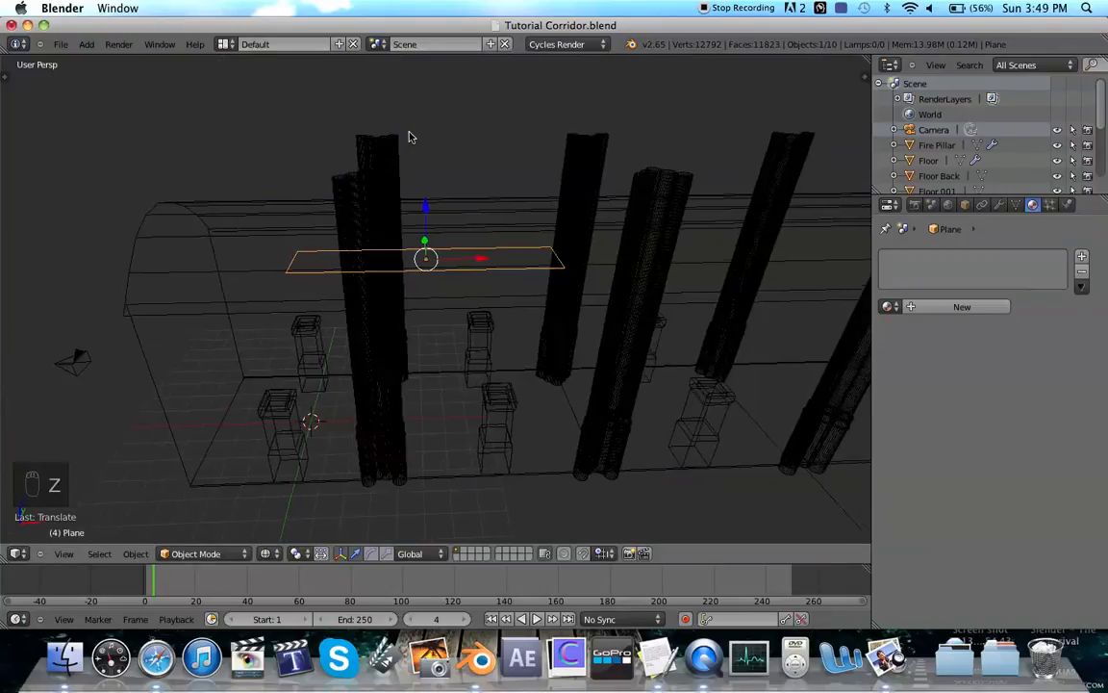
pyautogui.press('g')
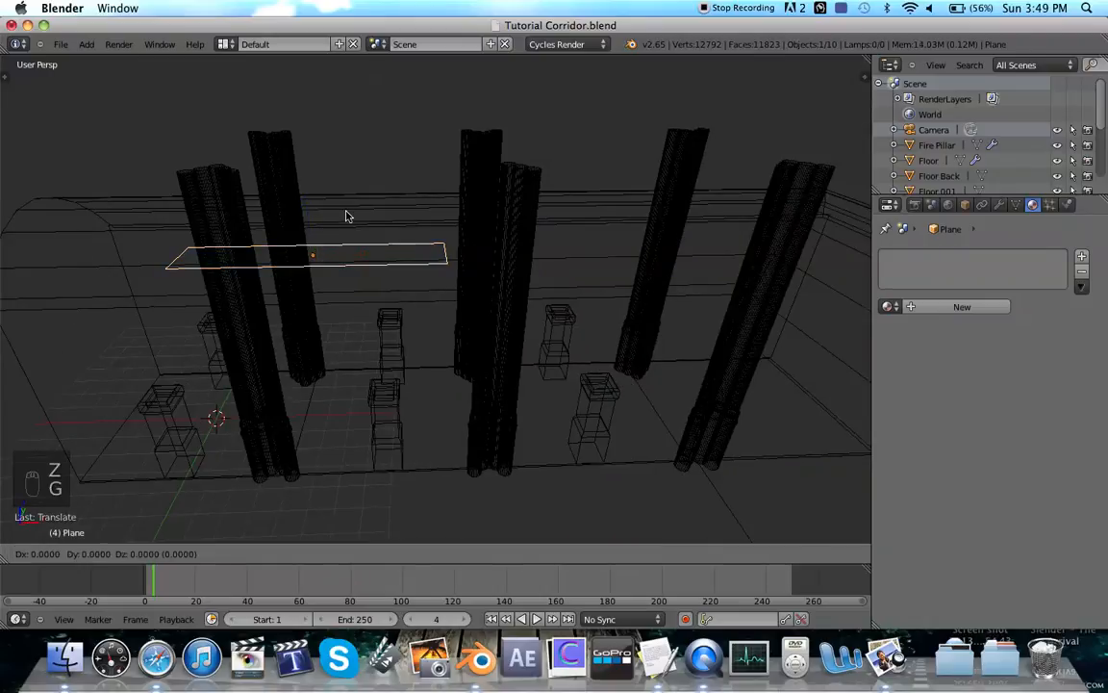
pyautogui.click(444, 220)
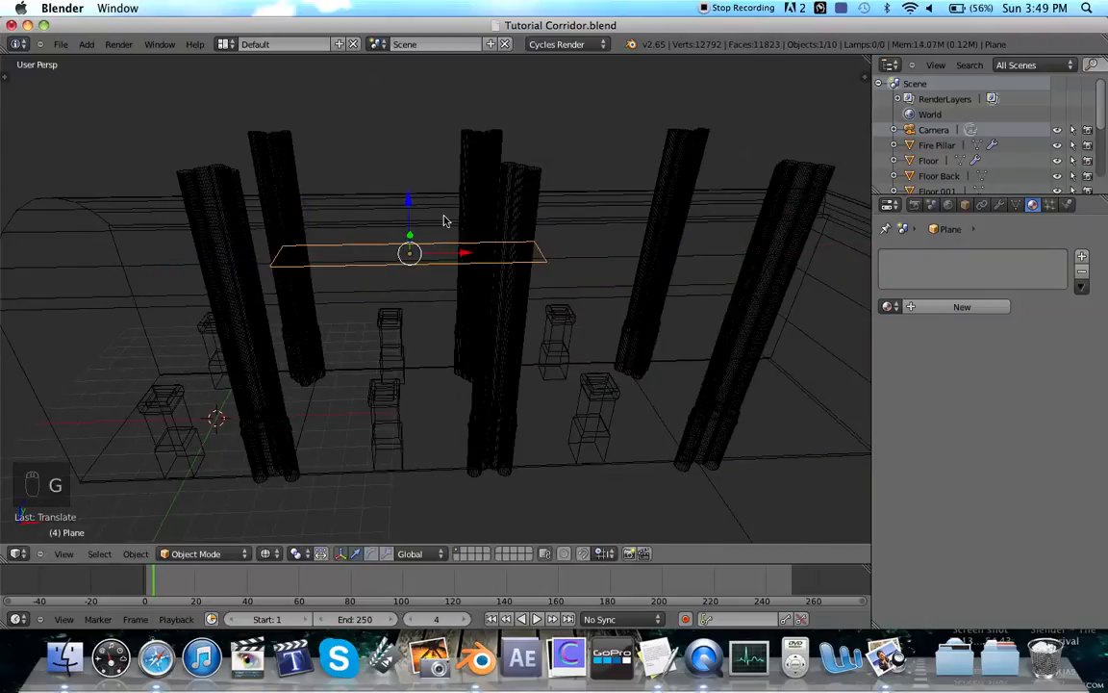
# Step: Stretch the plane along X to span roughly the corridor's length and return to Solid shading
pyautogui.press('s')
pyautogui.press('x')
pyautogui.click(556, 216)
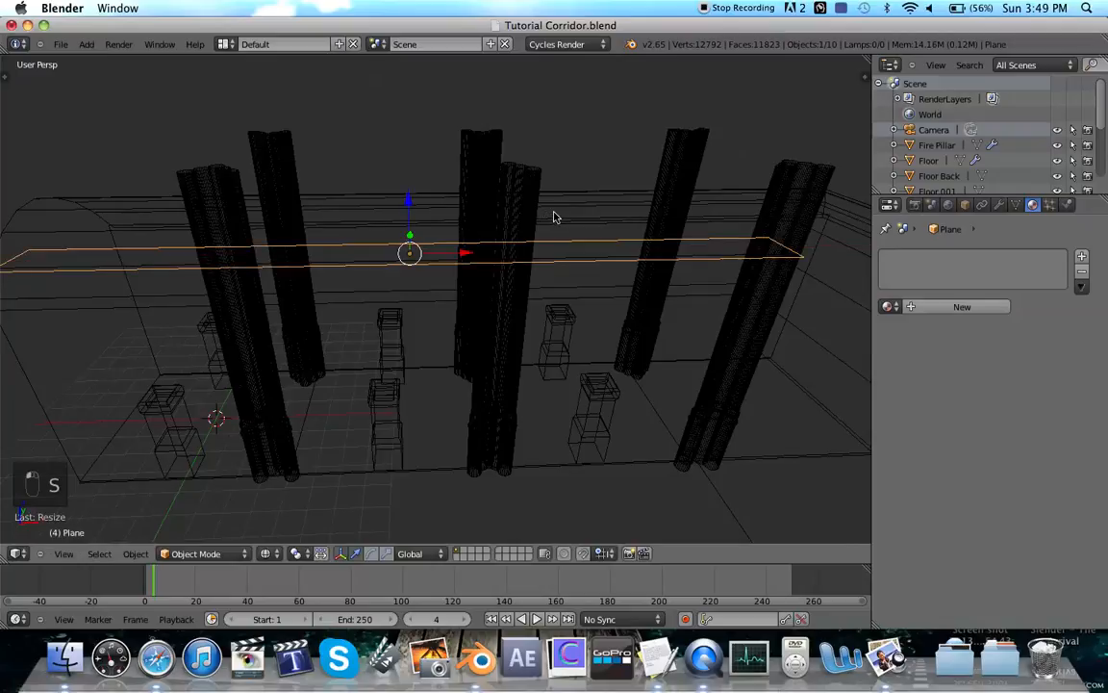
pyautogui.press('z')
pyautogui.hscroll(10, 438, 271)
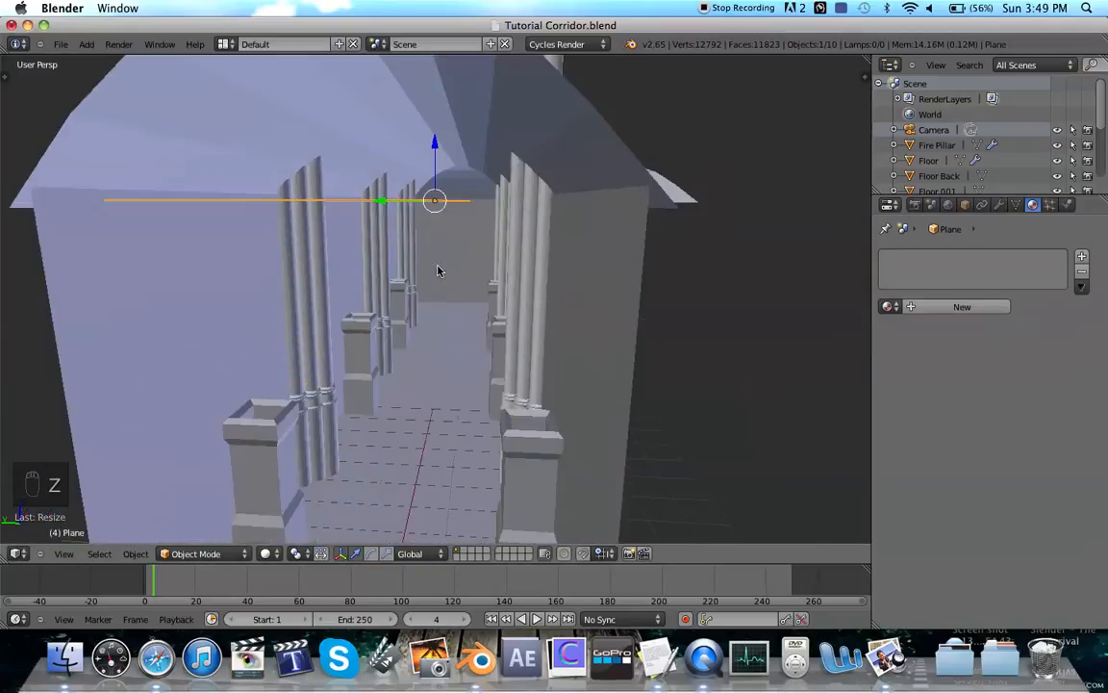
# Step: Give the ceiling plane a new material with an Emission surface and a light orange color
pyautogui.click(962, 306)
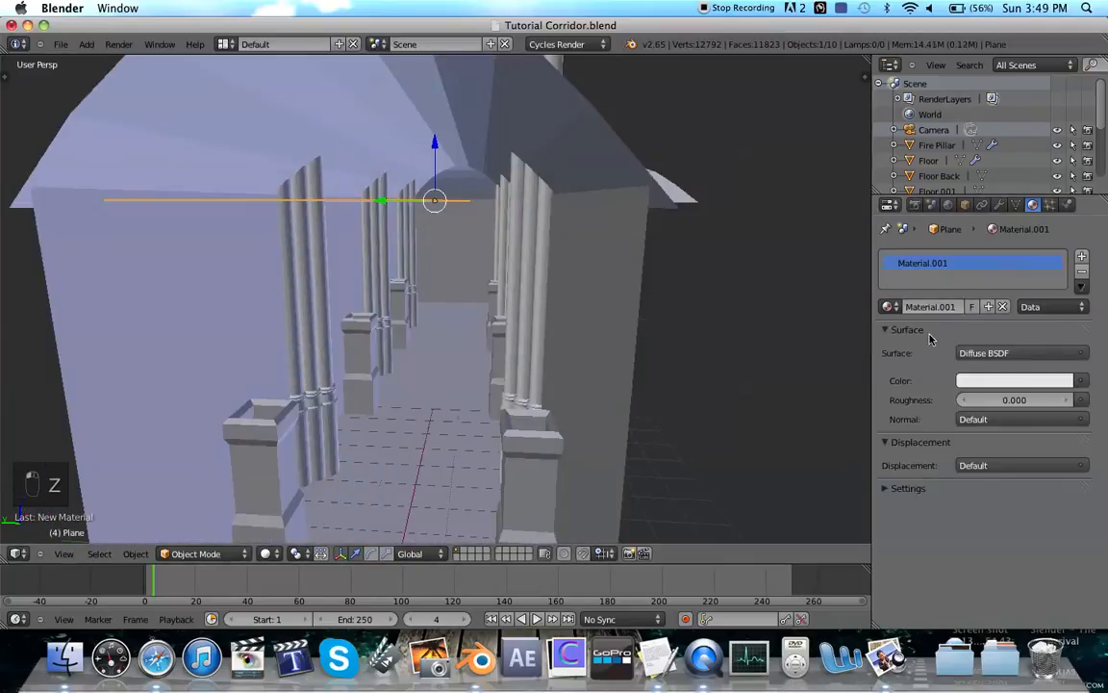
pyautogui.click(994, 352)
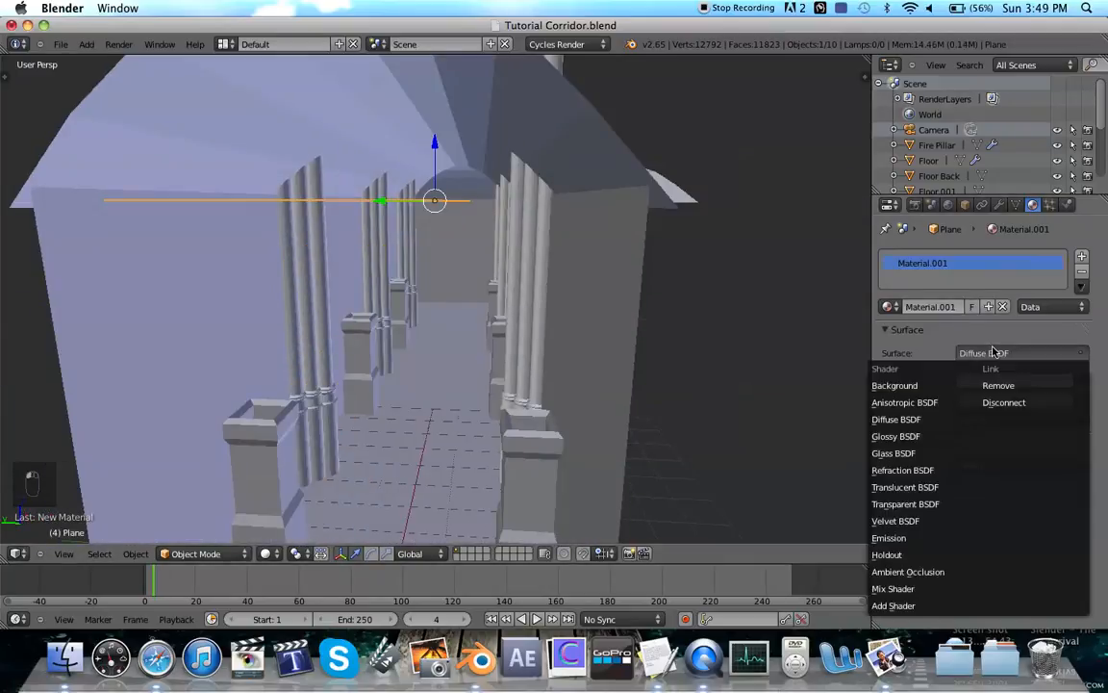
pyautogui.click(904, 538)
pyautogui.click(1082, 381)
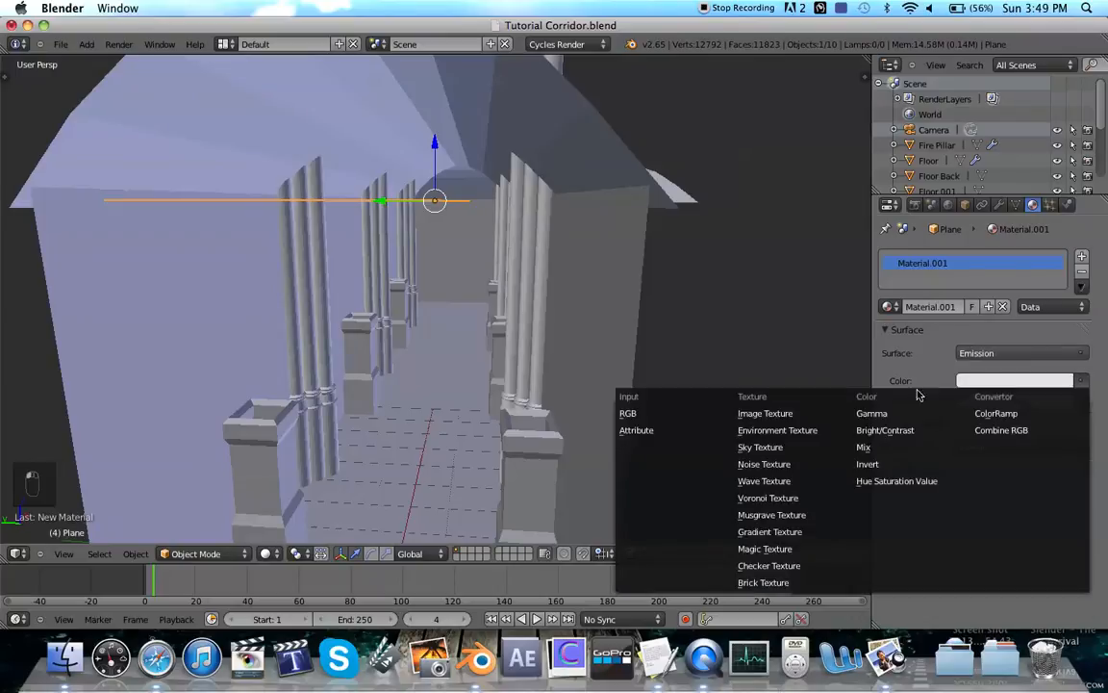
pyautogui.click(1030, 380)
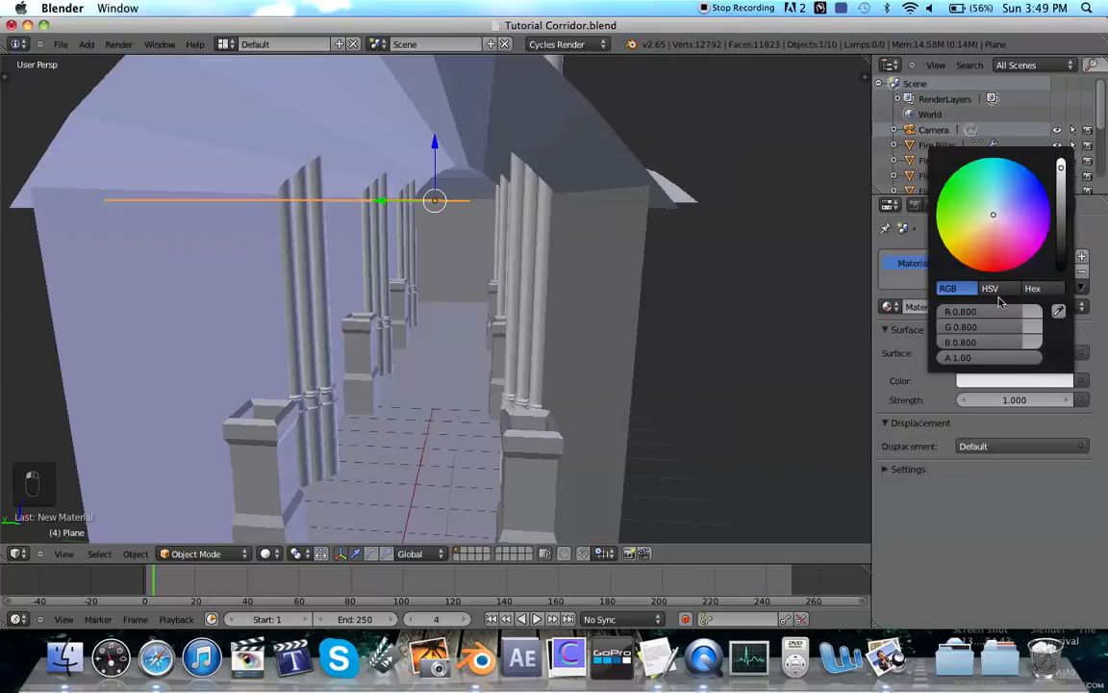
pyautogui.click(976, 235)
pyautogui.click(983, 245)
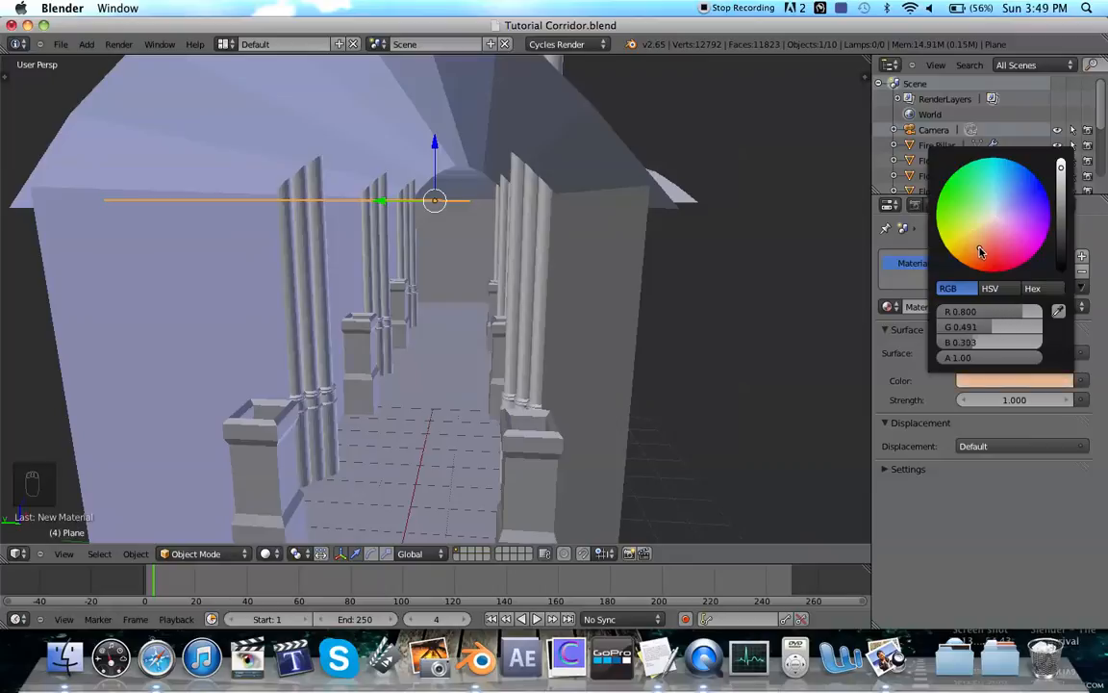
# Step: Preview the corridor in Rendered shading and set the plane's emission strength to 0.5
pyautogui.click(263, 552)
pyautogui.click(251, 412)
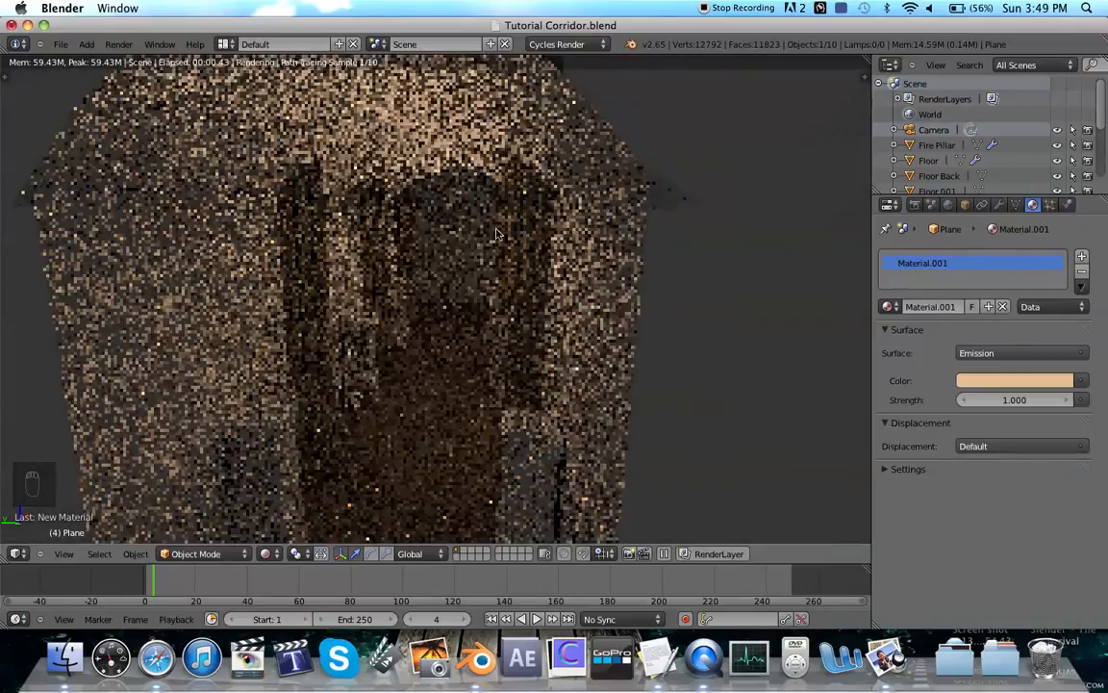
pyautogui.moveTo(381, 186); pyautogui.dragTo(420, 213, button='middle')
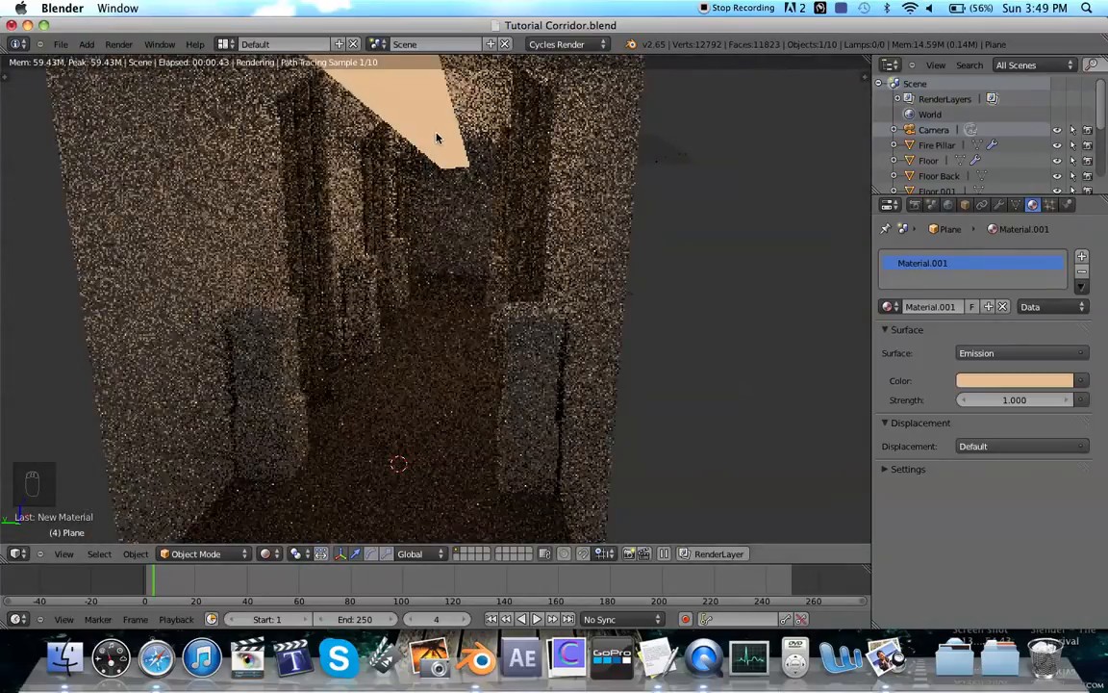
pyautogui.click(1013, 400)
pyautogui.write('.5')
pyautogui.press('Return')
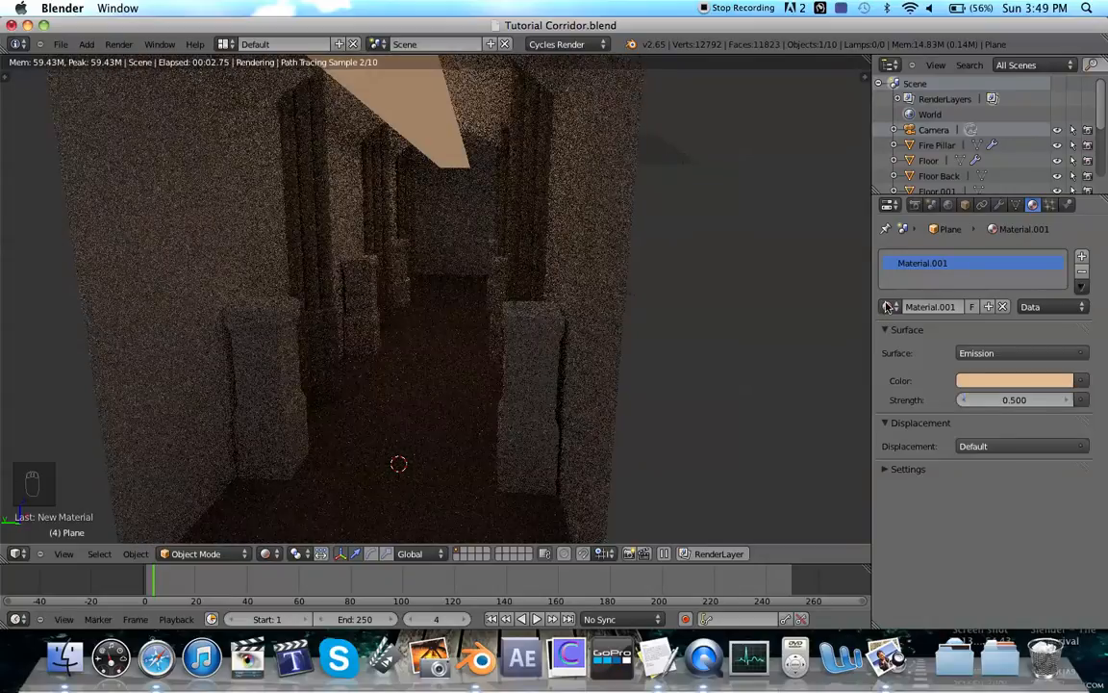
# Step: Turn off the light plane's Camera ray visibility in its object settings and collapse the Display section
pyautogui.click(966, 207)
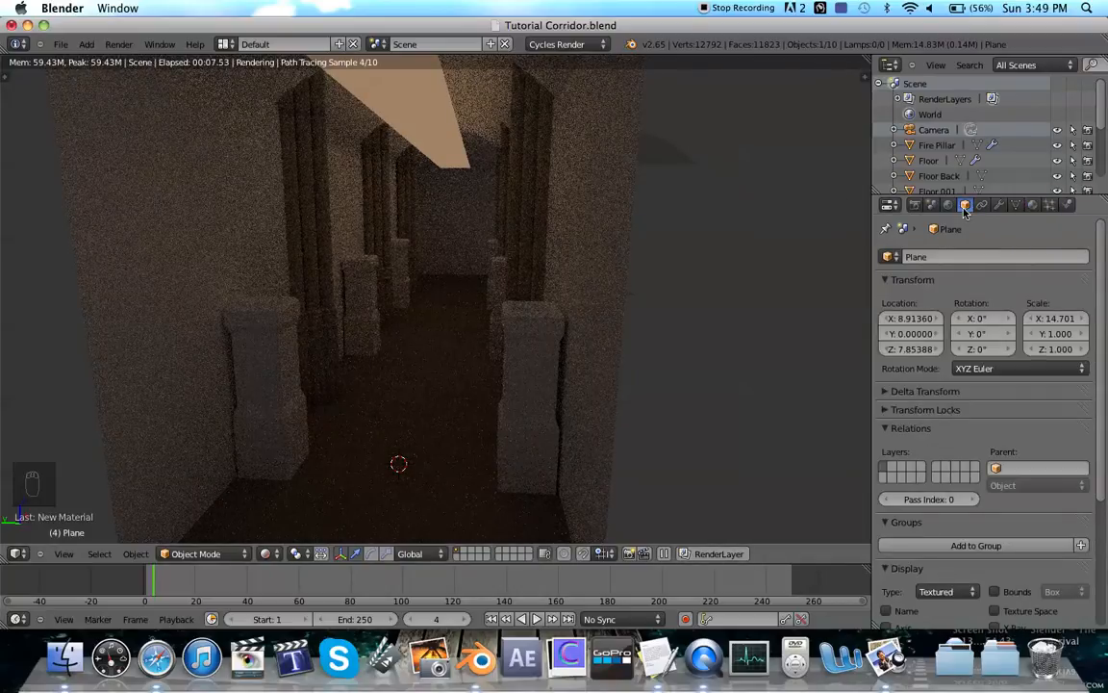
pyautogui.scroll(-5, 975, 250)
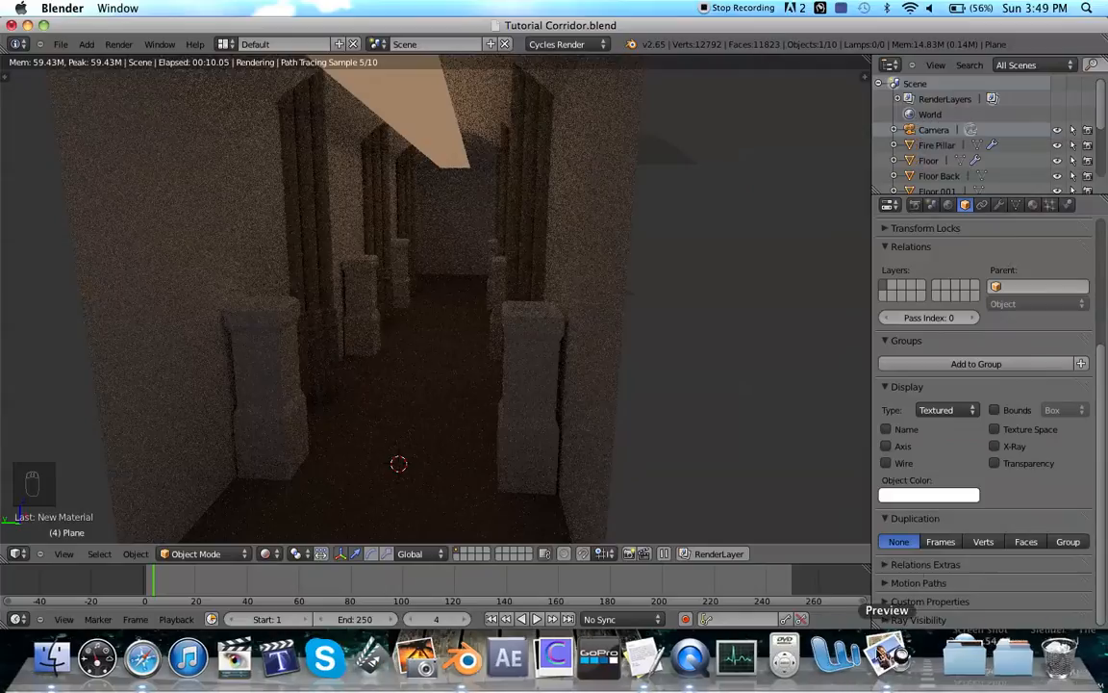
pyautogui.click(905, 620)
pyautogui.scroll(-2, 892, 598)
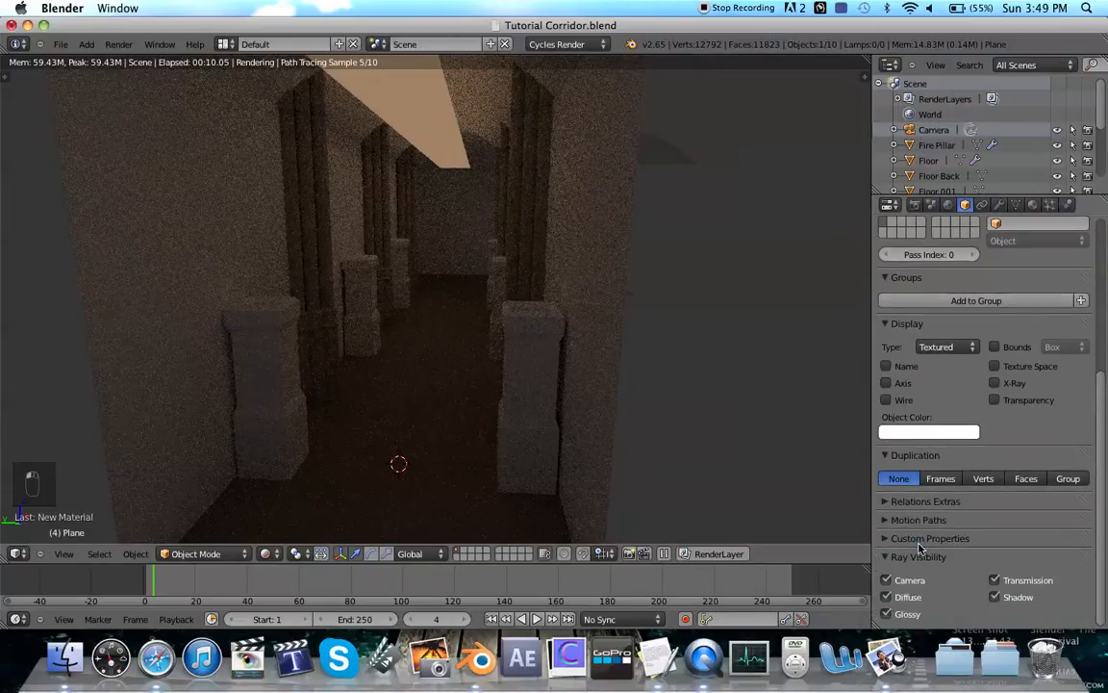
pyautogui.click(886, 580)
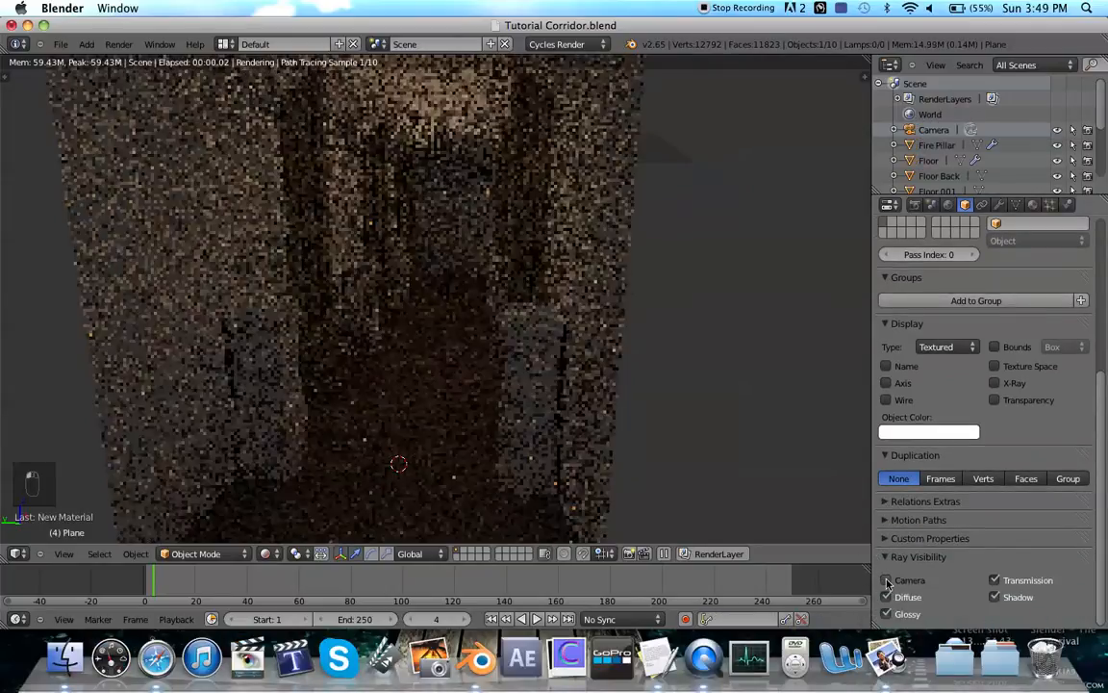
pyautogui.click(886, 331)
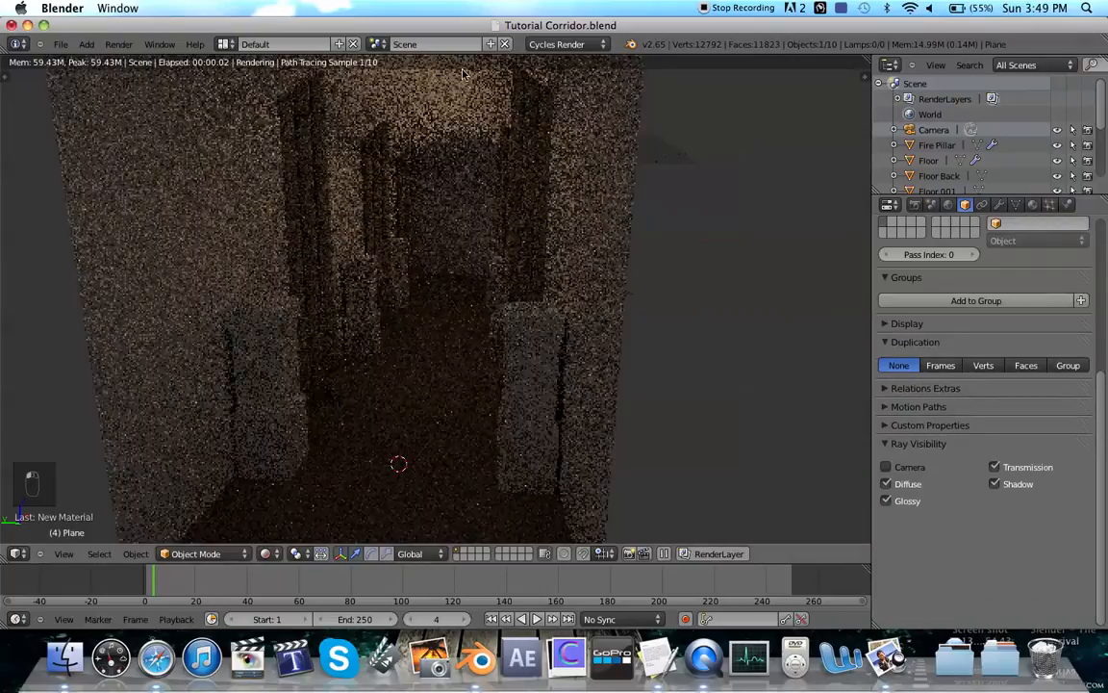
pyautogui.scroll(8, 928, 250)
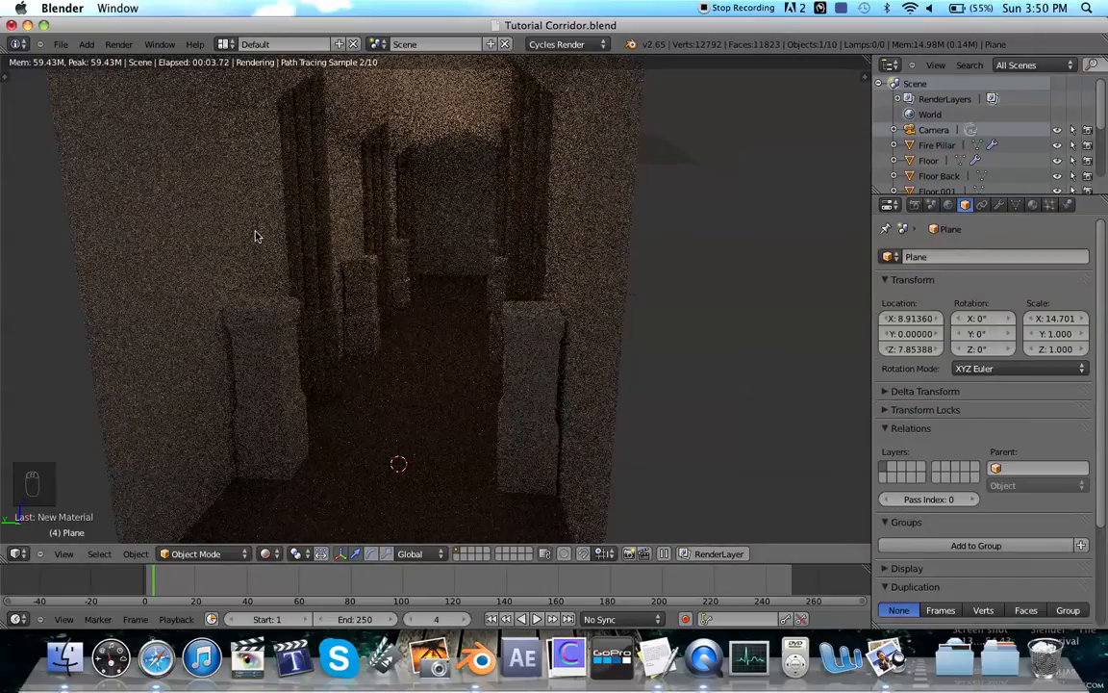
# Step: Select the corridor floor and bring up its material's image texture options
pyautogui.keyDown('shift'); pyautogui.scroll(-3, 256, 233); pyautogui.keyUp('shift')
pyautogui.rightClick(414, 392)
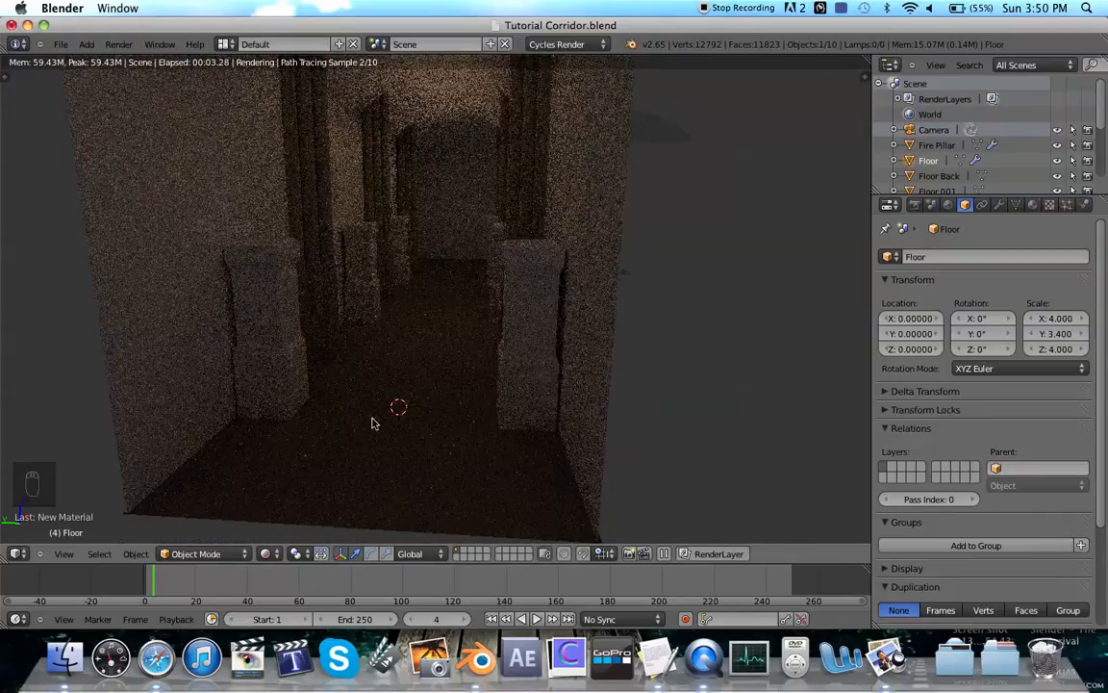
pyautogui.click(1032, 204)
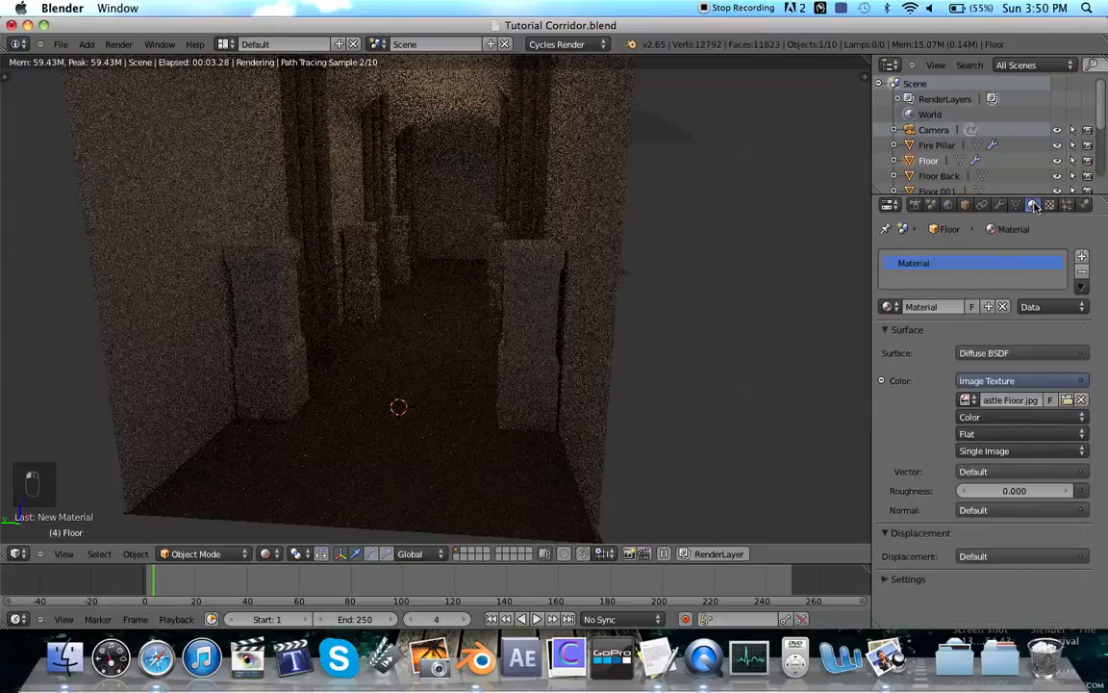
pyautogui.click(986, 434)
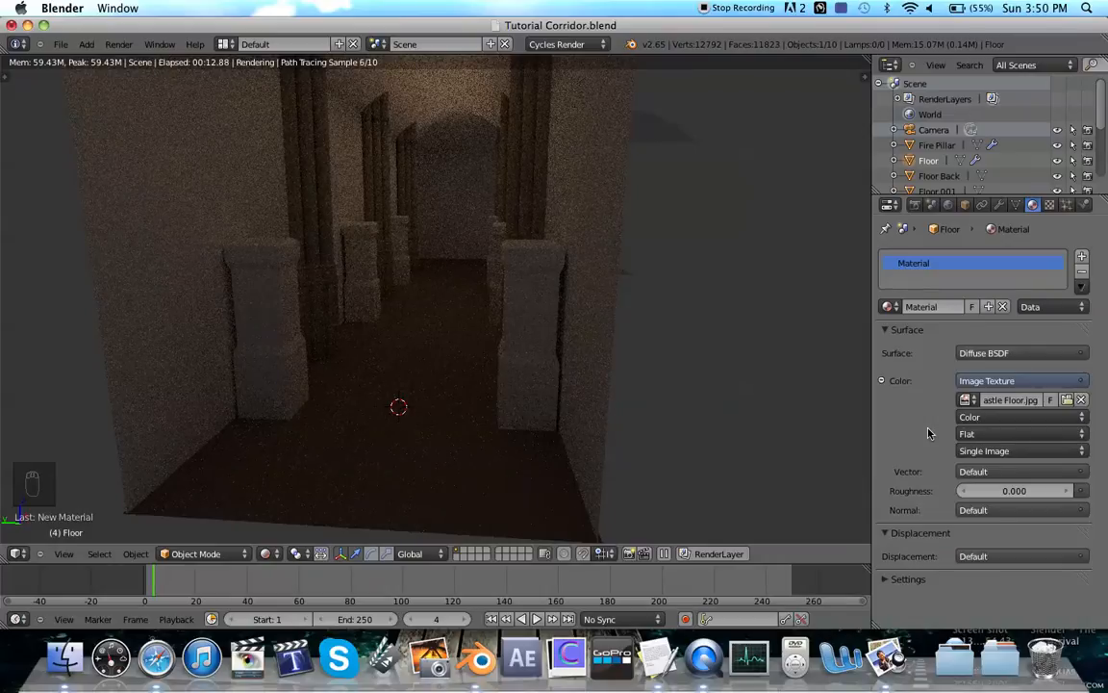
pyautogui.click(1041, 417)
pyautogui.click(1020, 450)
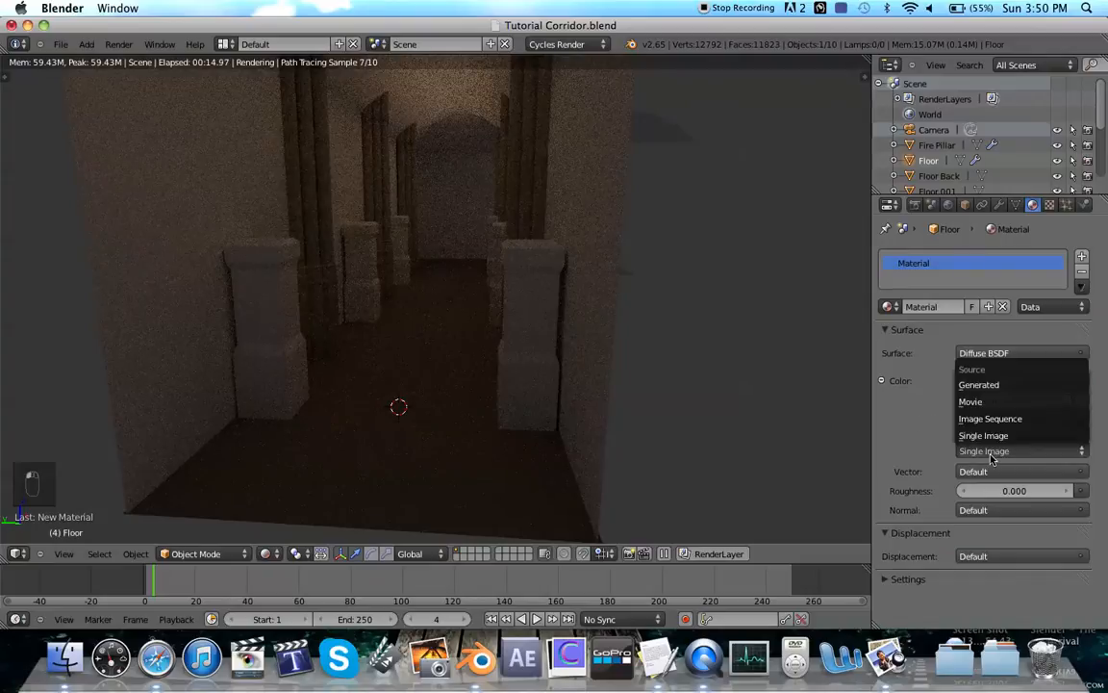
# Step: Set the floor's image texture to Box projection with Object texture coordinates as its vector
pyautogui.click(974, 434)
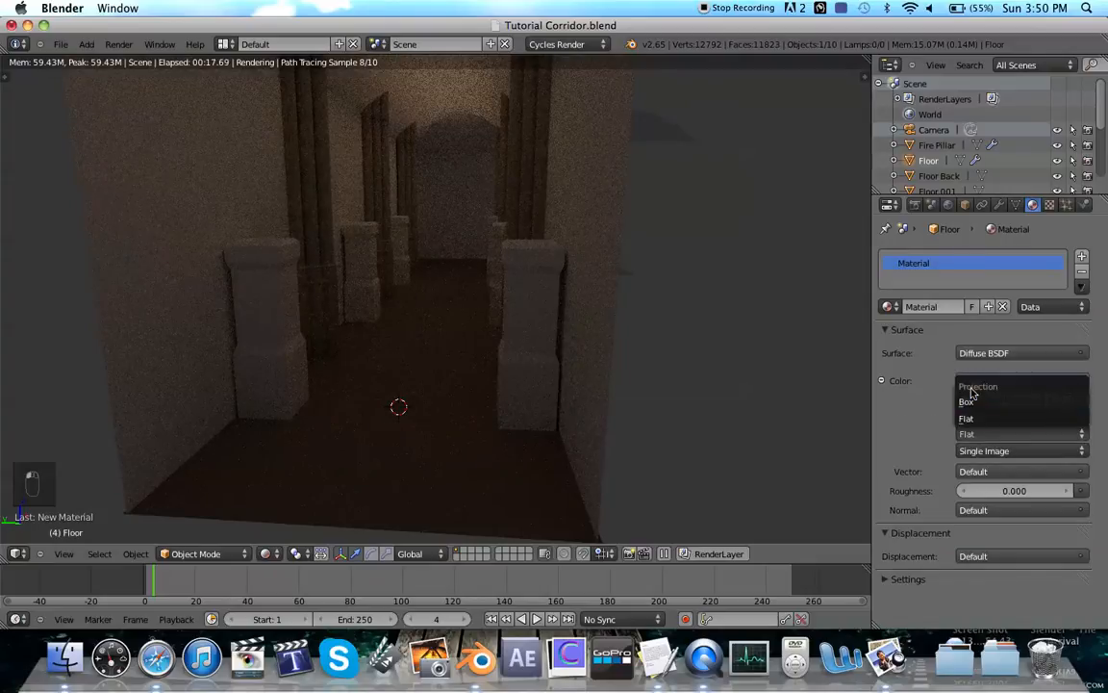
pyautogui.click(971, 402)
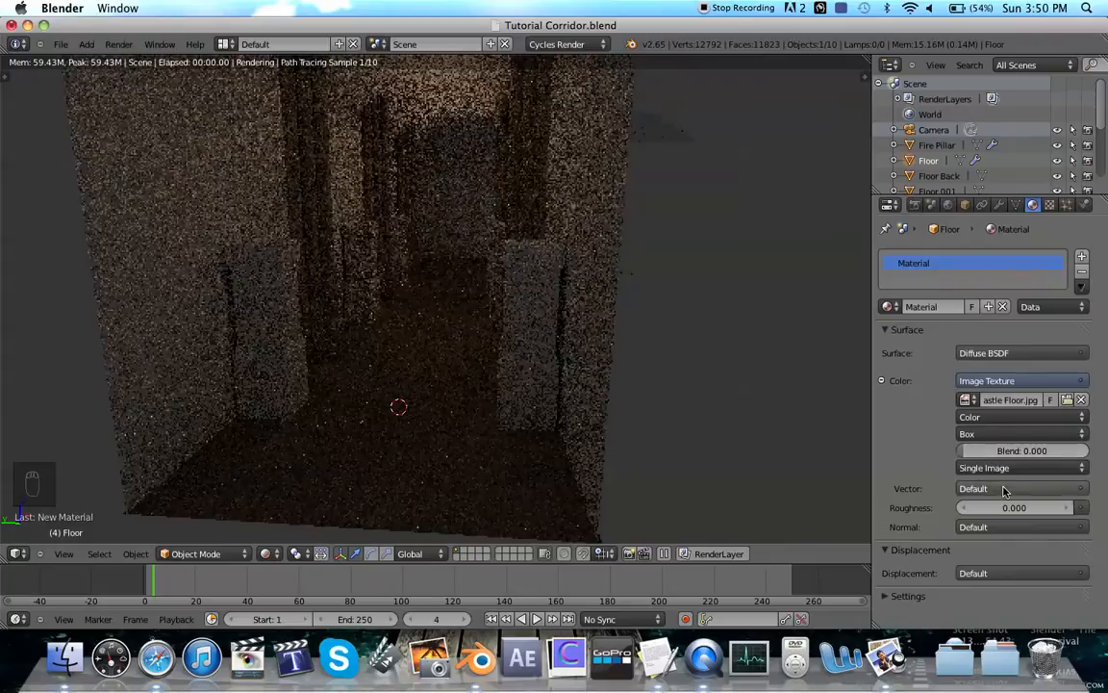
pyautogui.click(998, 488)
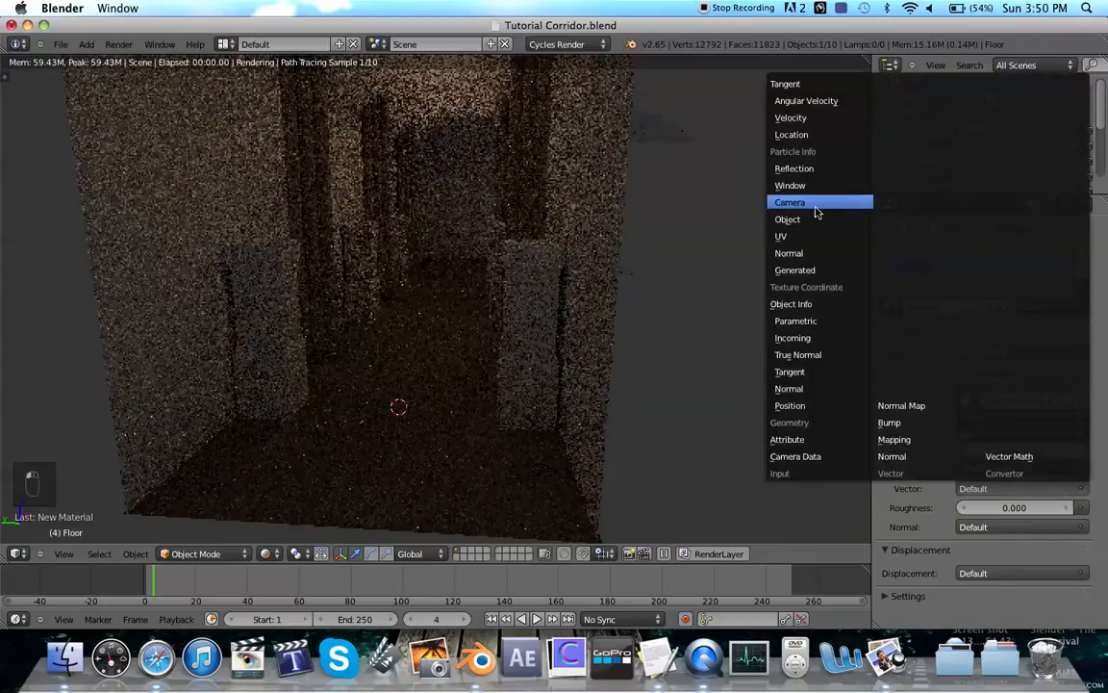
pyautogui.click(788, 219)
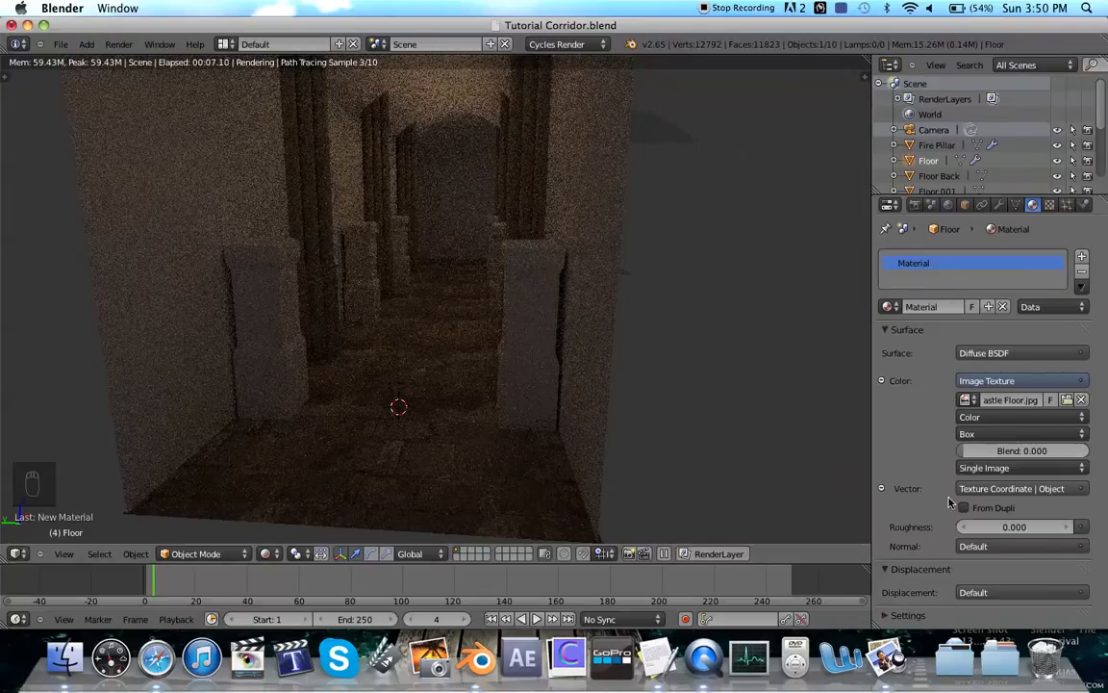
# Step: Set the floor texture's vector to UV texture coordinates and its projection to Flat
pyautogui.click(1011, 488)
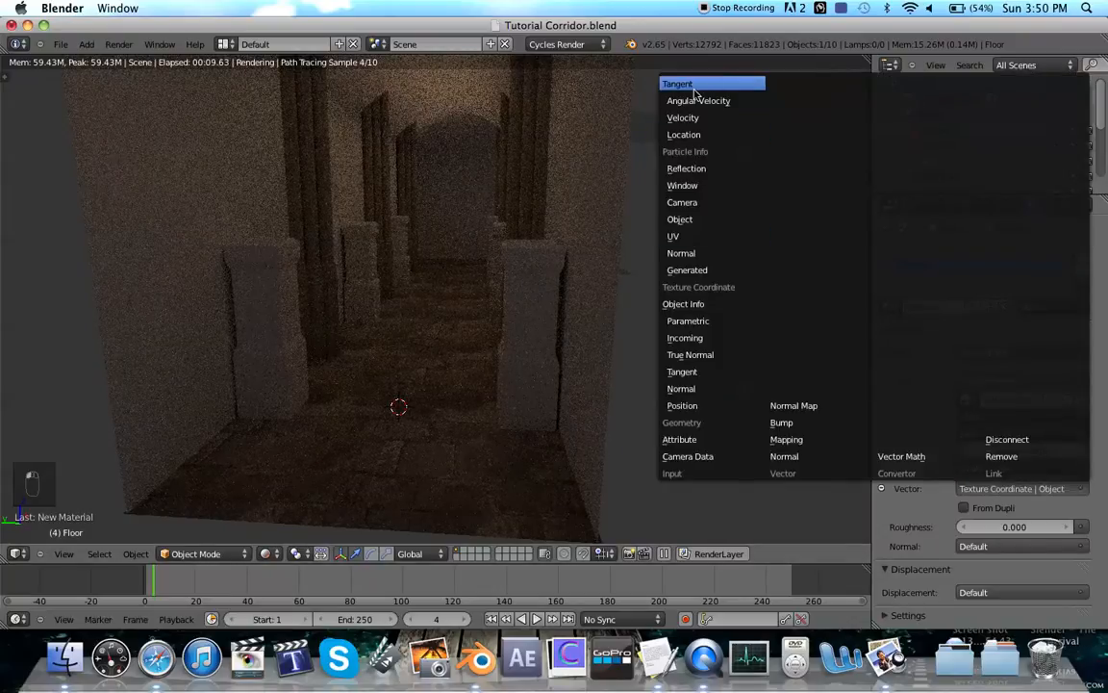
pyautogui.click(983, 491)
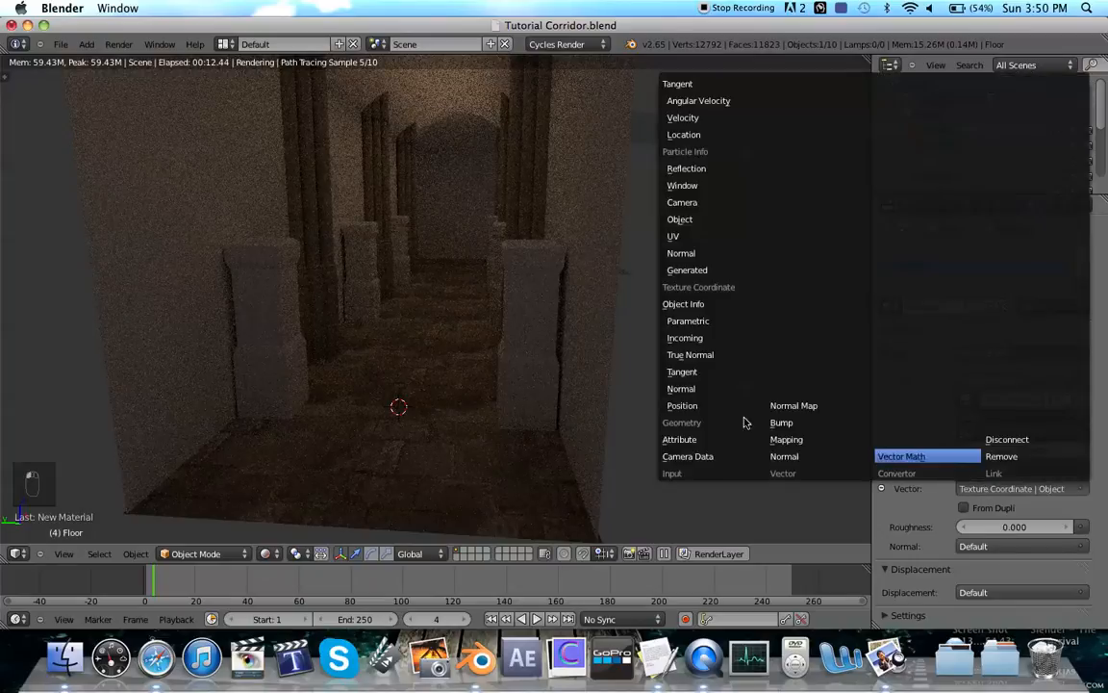
pyautogui.click(708, 239)
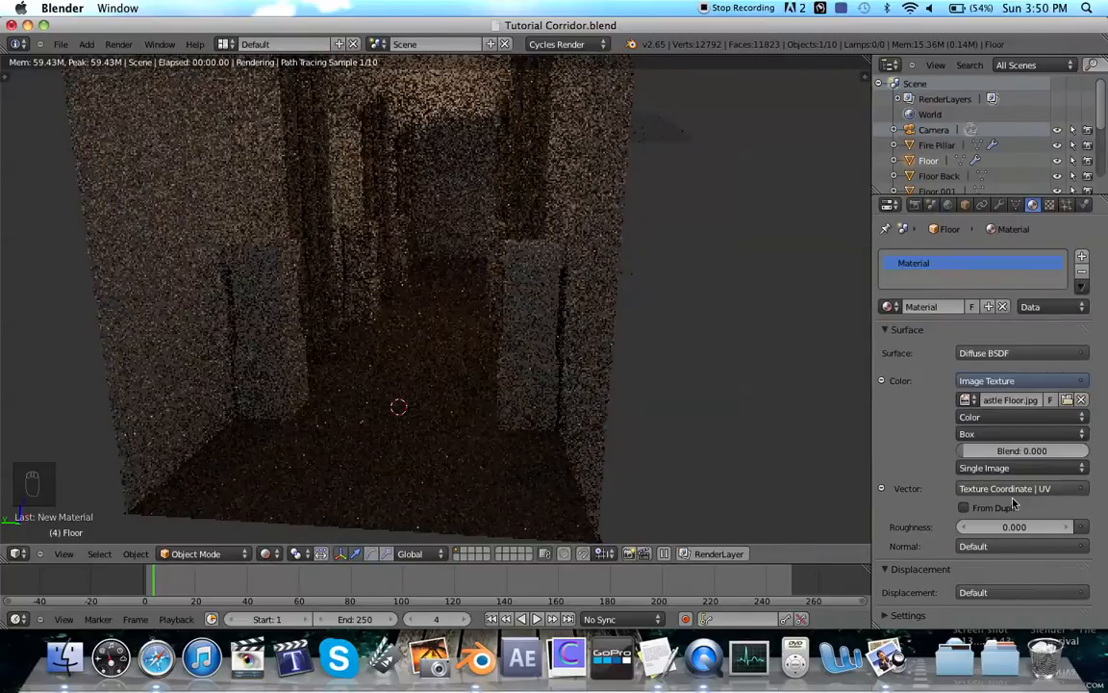
pyautogui.click(994, 434)
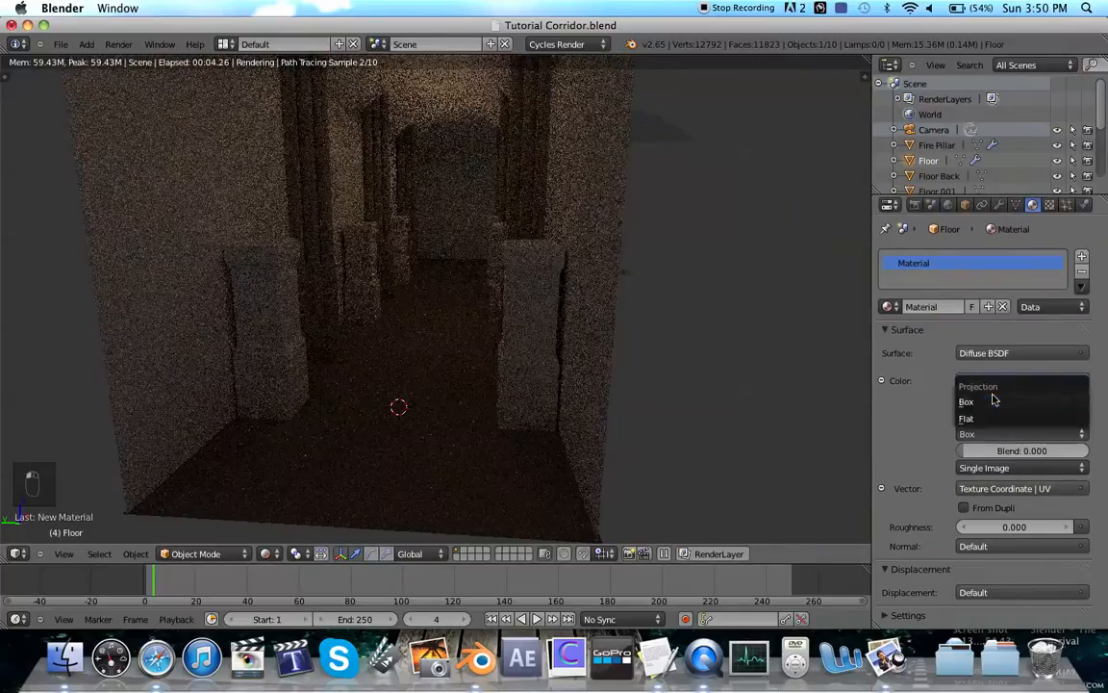
pyautogui.click(993, 420)
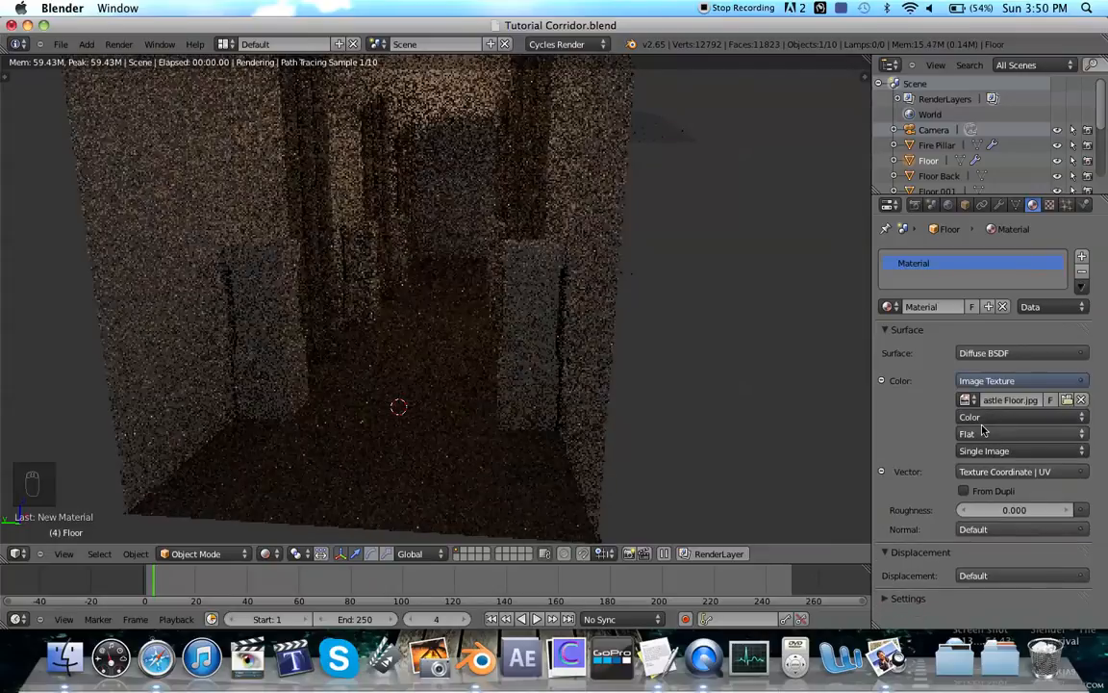
# Step: Show the scene in Texture shading and select the corridor's pillars in place of the floor
pyautogui.click(268, 554)
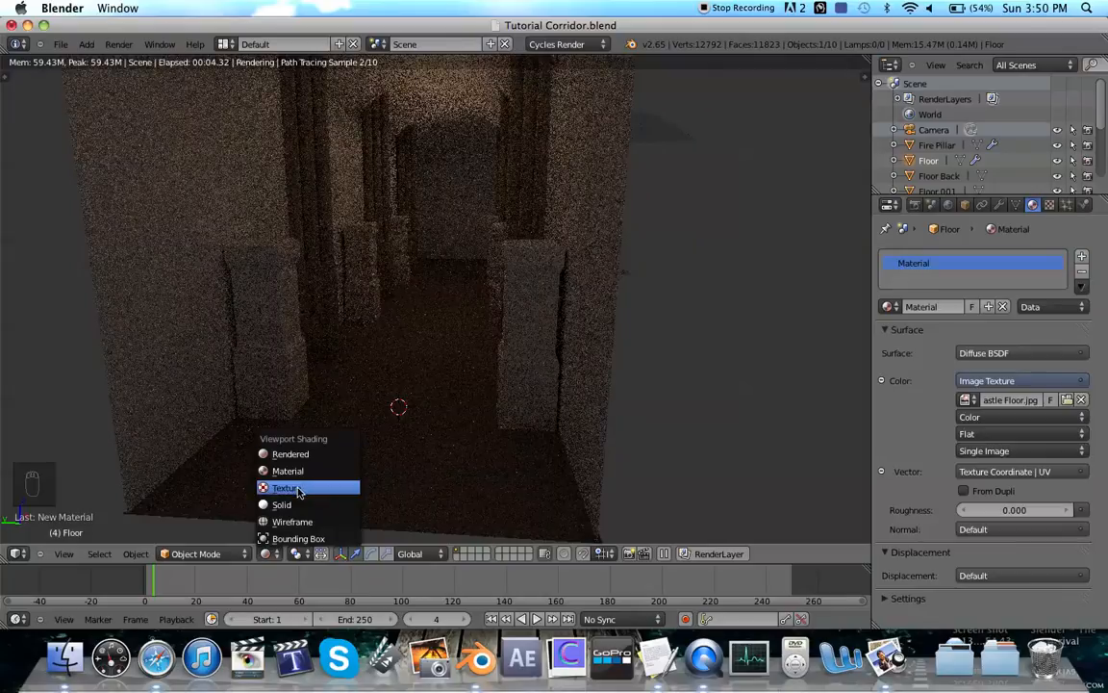
pyautogui.click(299, 490)
pyautogui.scroll(3, 566, 216)
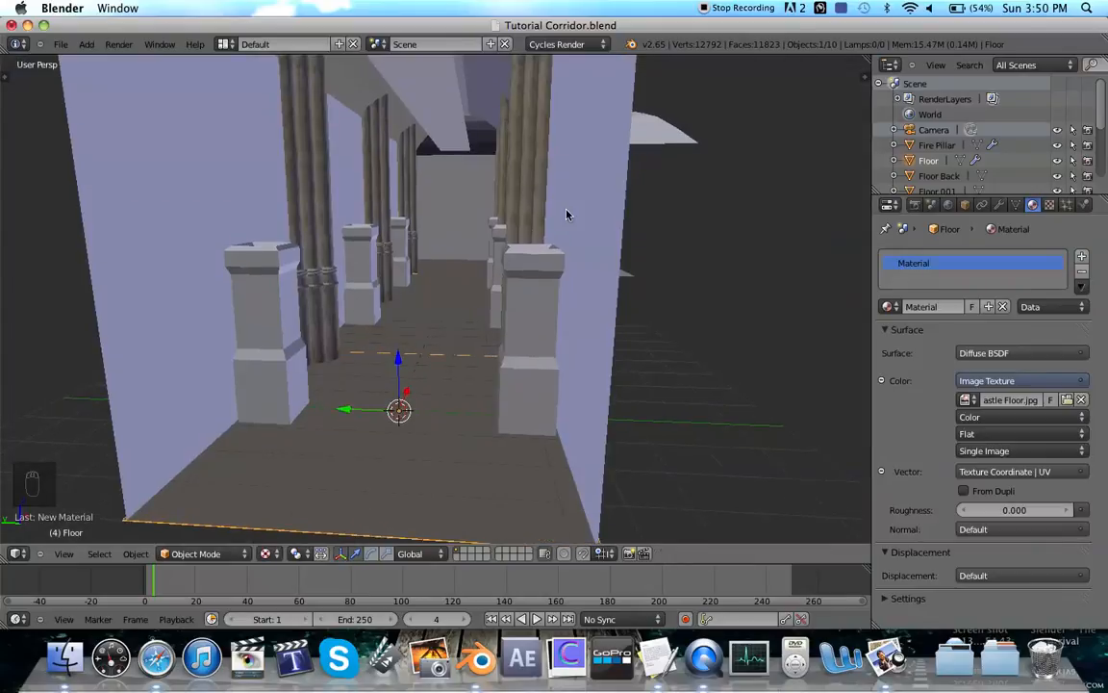
pyautogui.press('a')
pyautogui.rightClick(542, 205)
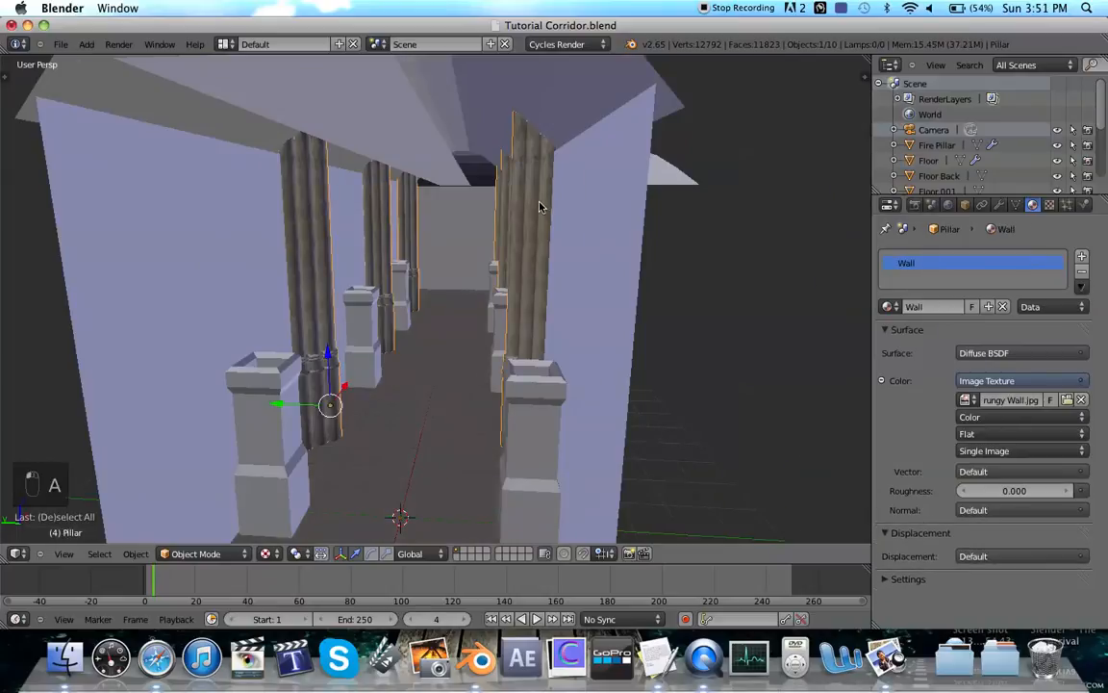
# Step: Split the 3D view vertically into two side-by-side viewports of the corridor
pyautogui.scroll(3, 542, 205)
pyautogui.scroll(-5, 540, 207)
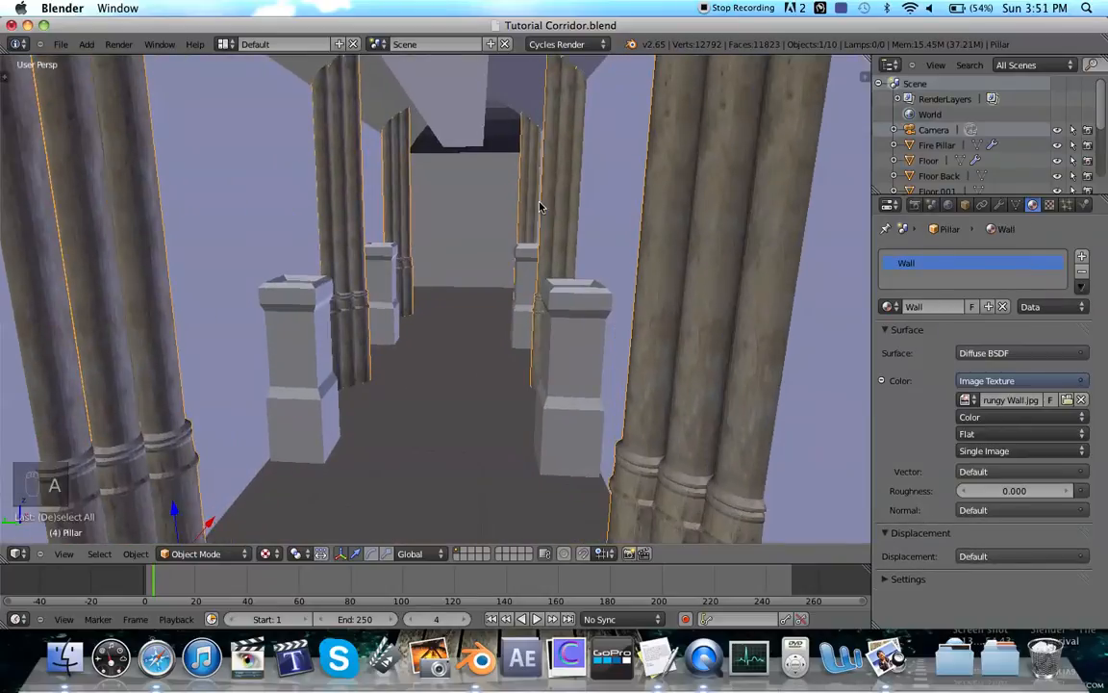
pyautogui.scroll(-5, 539, 207)
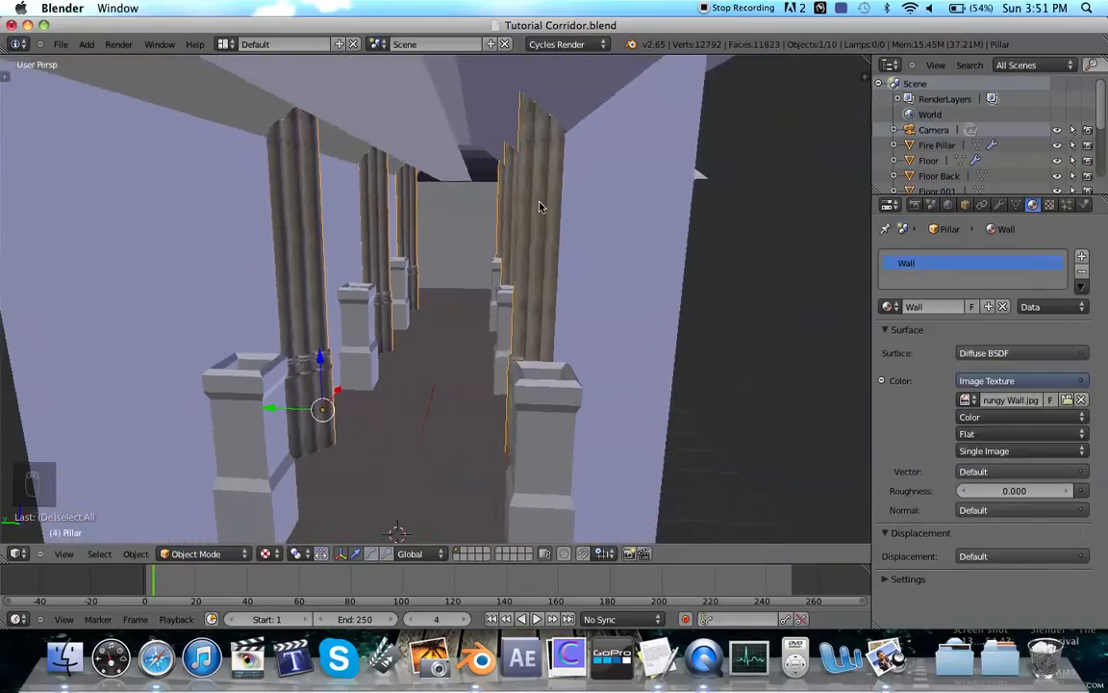
pyautogui.hscroll(5, 540, 206)
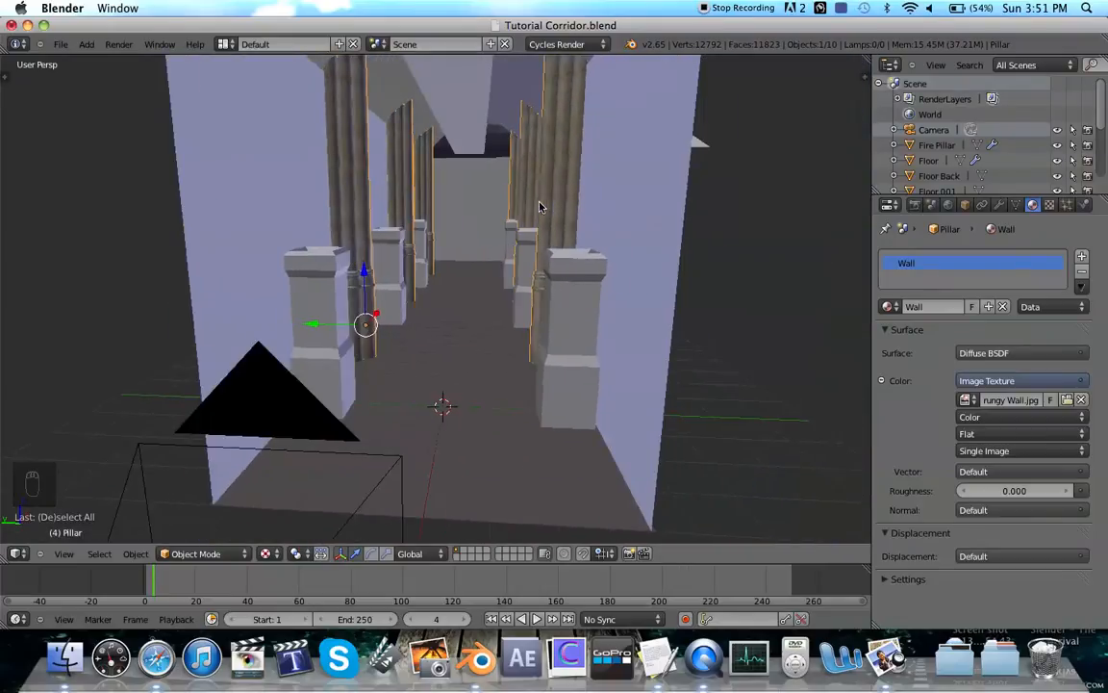
pyautogui.scroll(3, 539, 207)
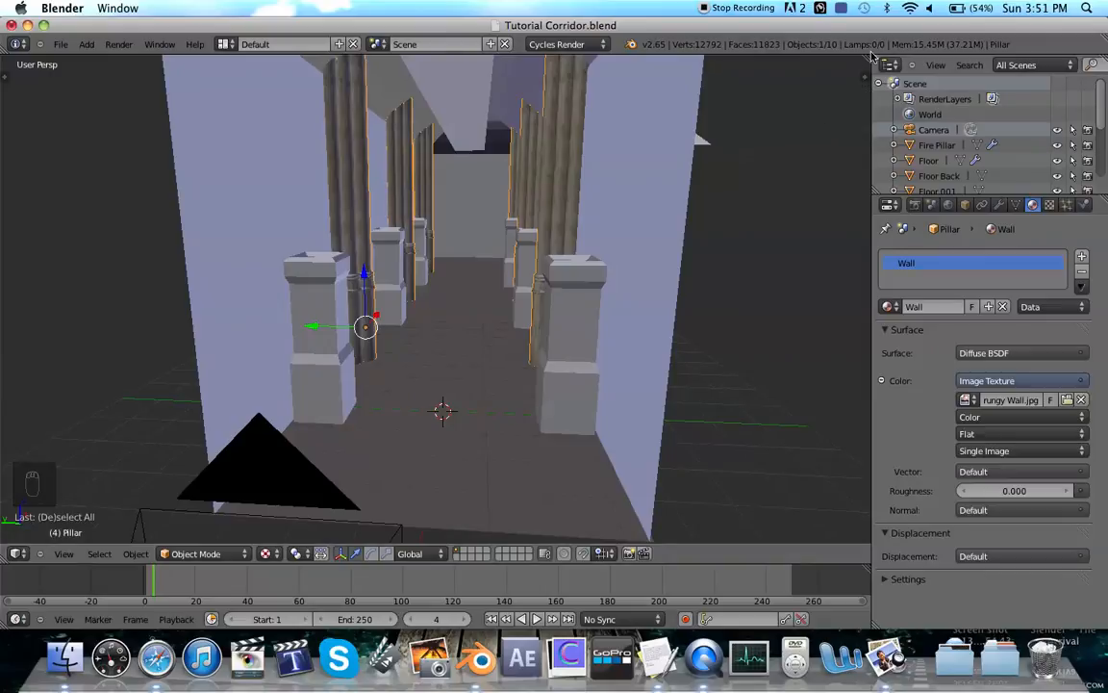
pyautogui.moveTo(865, 60); pyautogui.dragTo(490, 154)
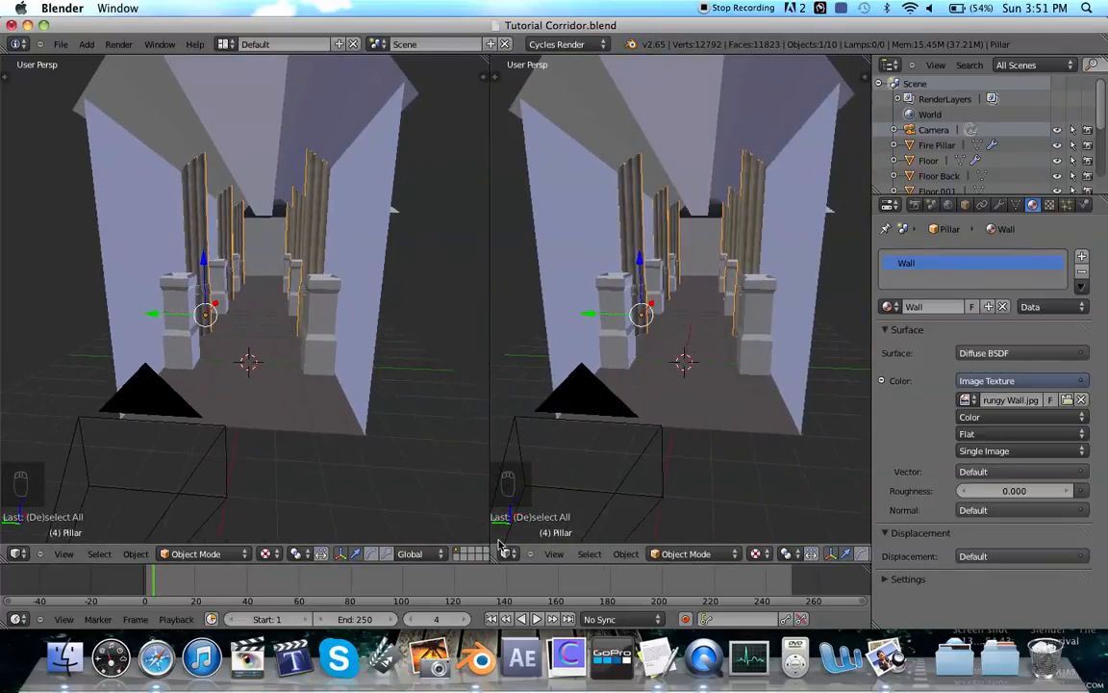
# Step: Turn the duplicate viewport beside the corridor view into a UV/Image Editor showing Castle Floor.jpg in full
pyautogui.click(507, 553)
pyautogui.click(570, 454)
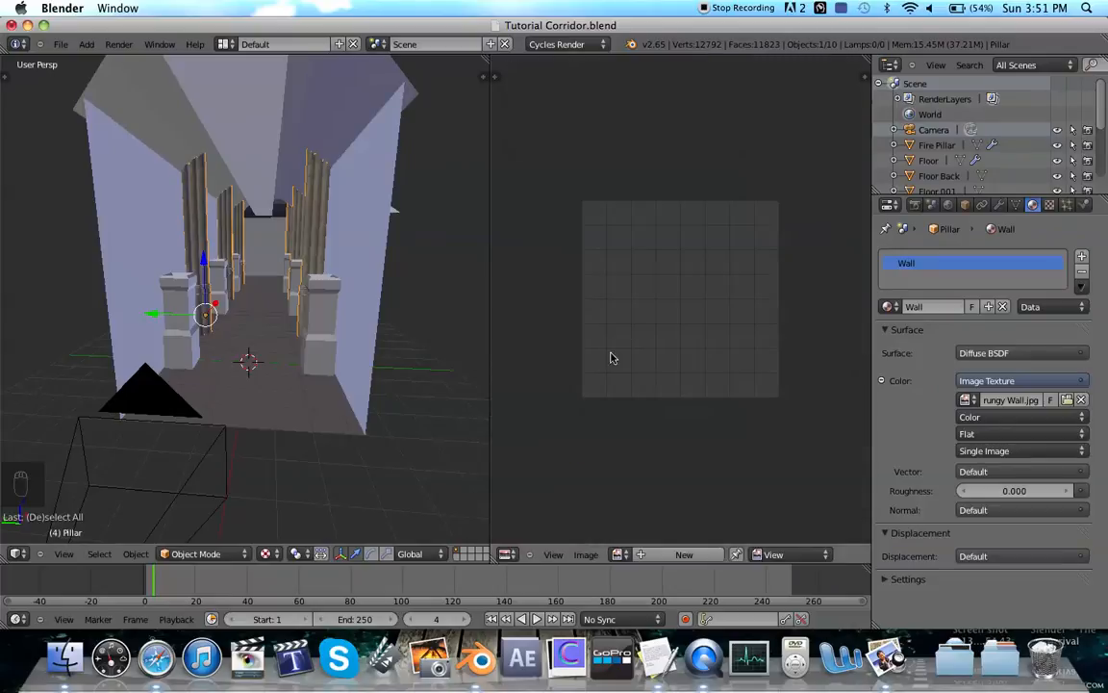
pyautogui.click(618, 553)
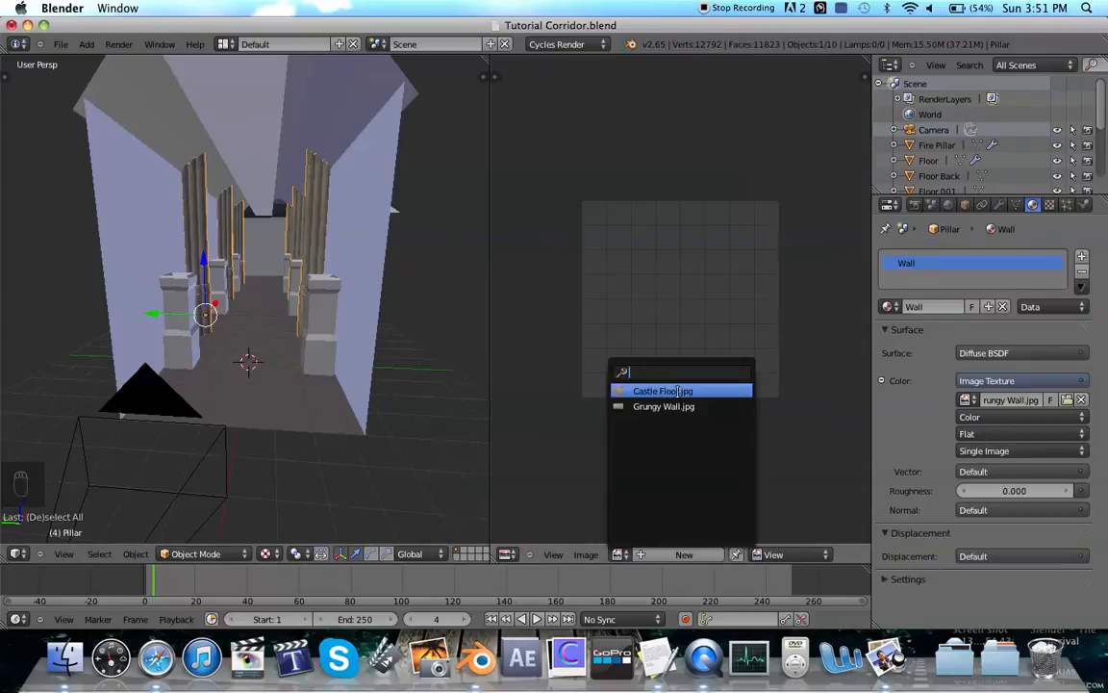
pyautogui.click(678, 391)
pyautogui.scroll(-6, 644, 358)
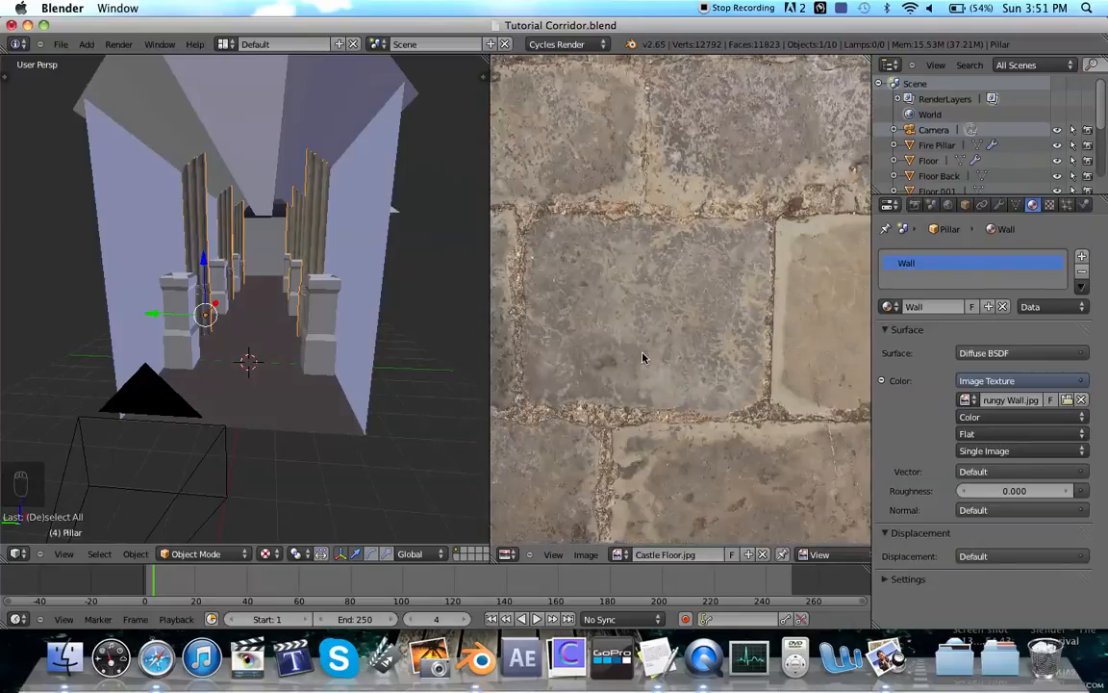
pyautogui.scroll(-1, 643, 358)
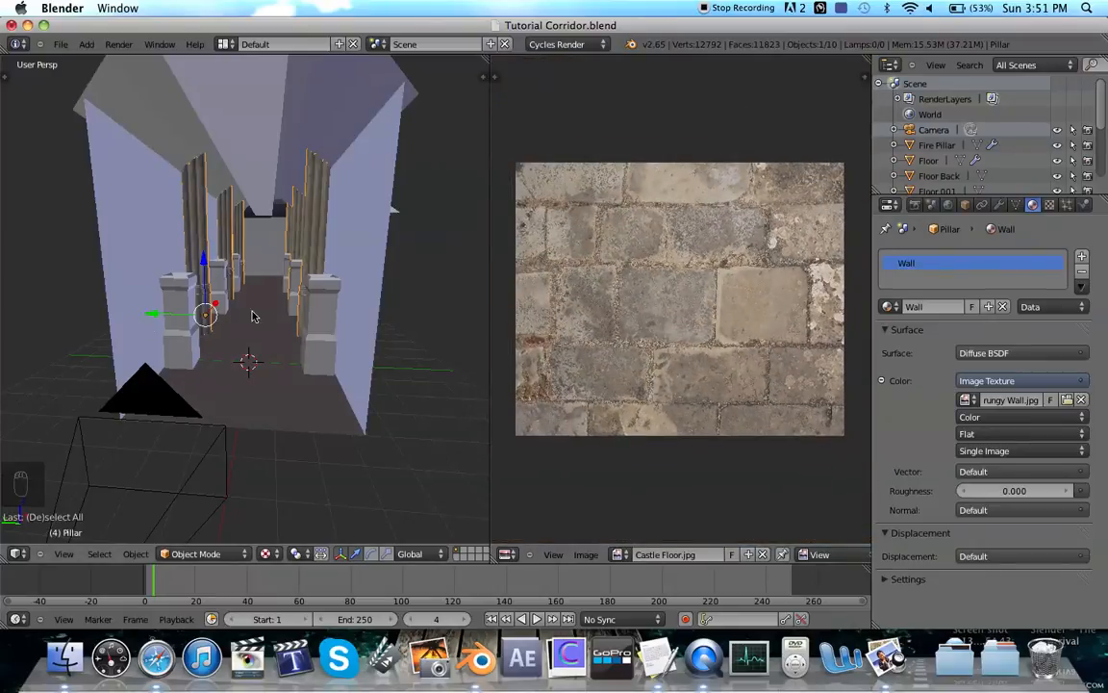
# Step: Select the corridor floor and unwrap its face in Edit Mode with the standard Unwrap method
pyautogui.rightClick(284, 335)
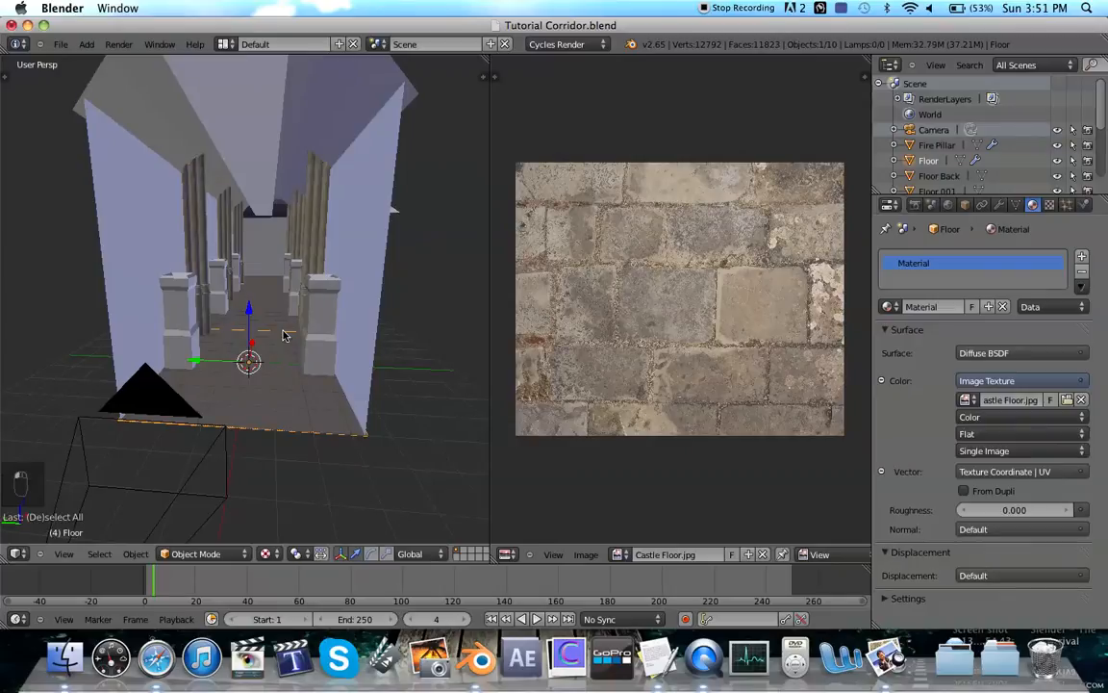
pyautogui.press('Tab')
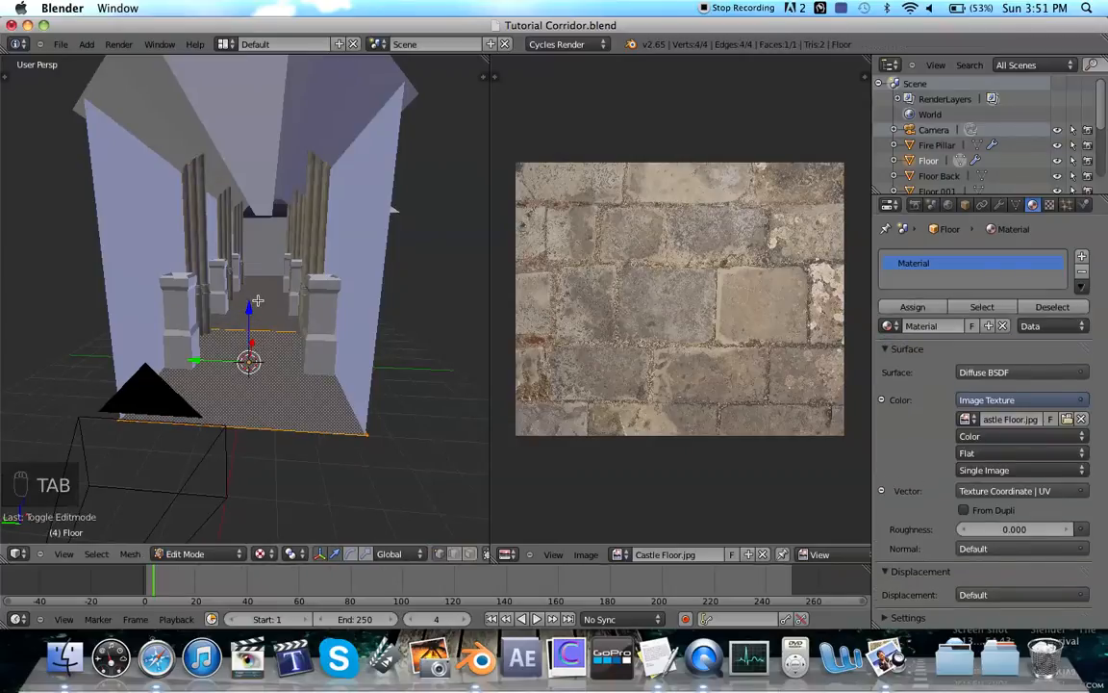
pyautogui.press('u')
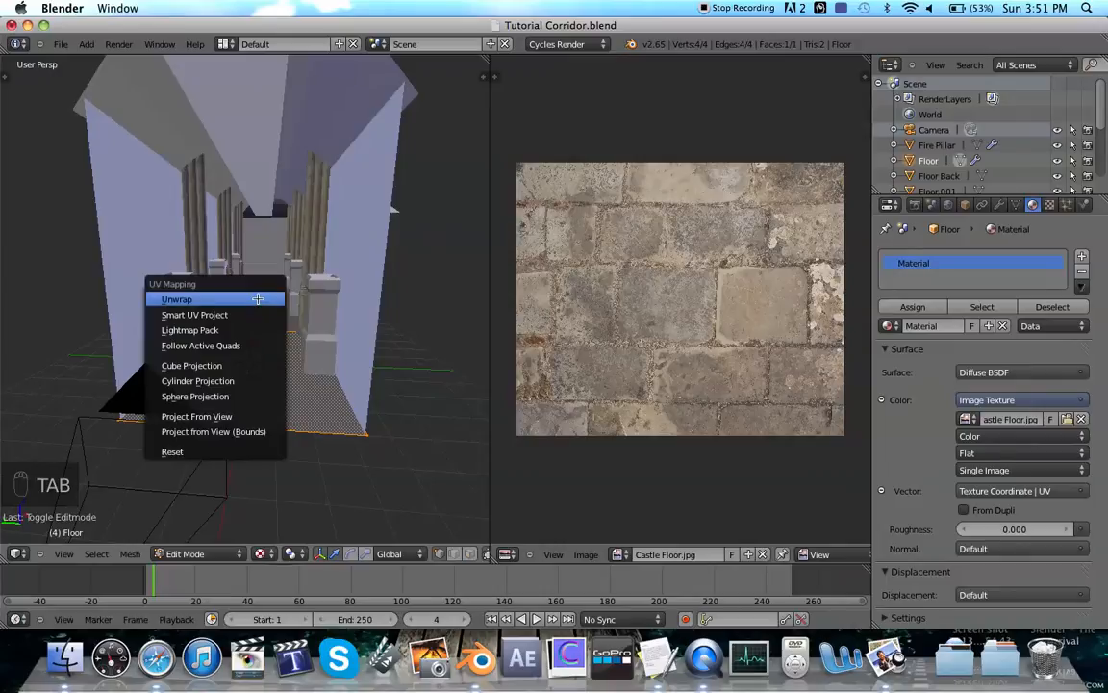
pyautogui.click(206, 300)
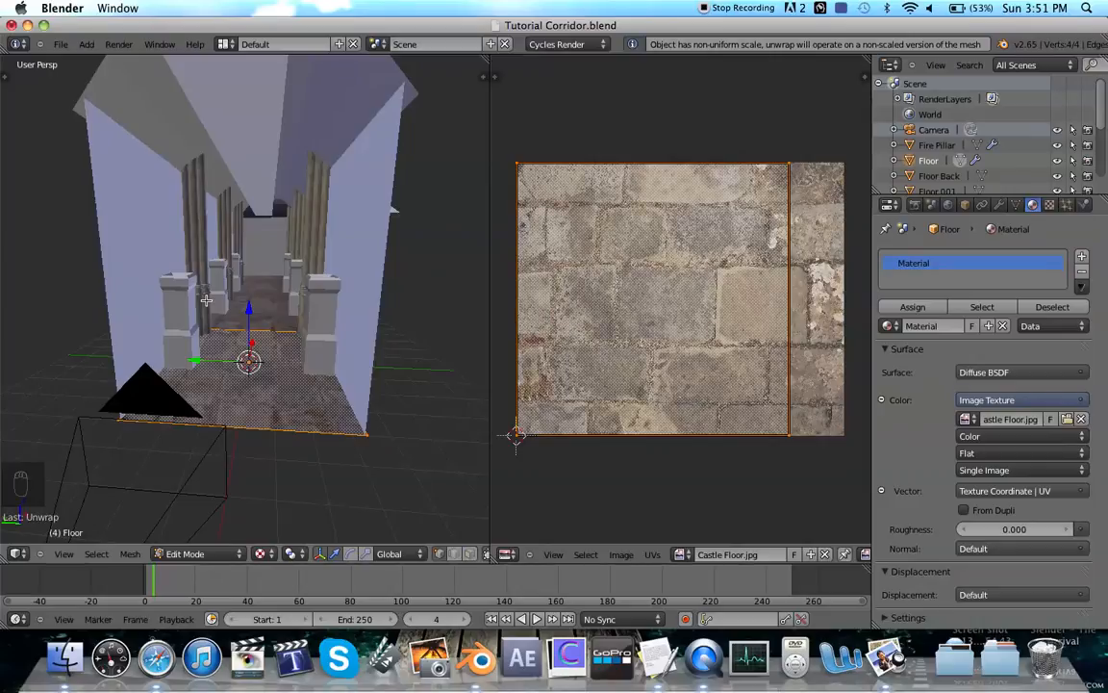
# Step: Shift the floor's UV island about 0.08 along X over the stone image and return to Object Mode
pyautogui.scroll(-5, 206, 301)
pyautogui.scroll(3, 206, 300)
pyautogui.scroll(6, 206, 301)
pyautogui.scroll(-5, 206, 301)
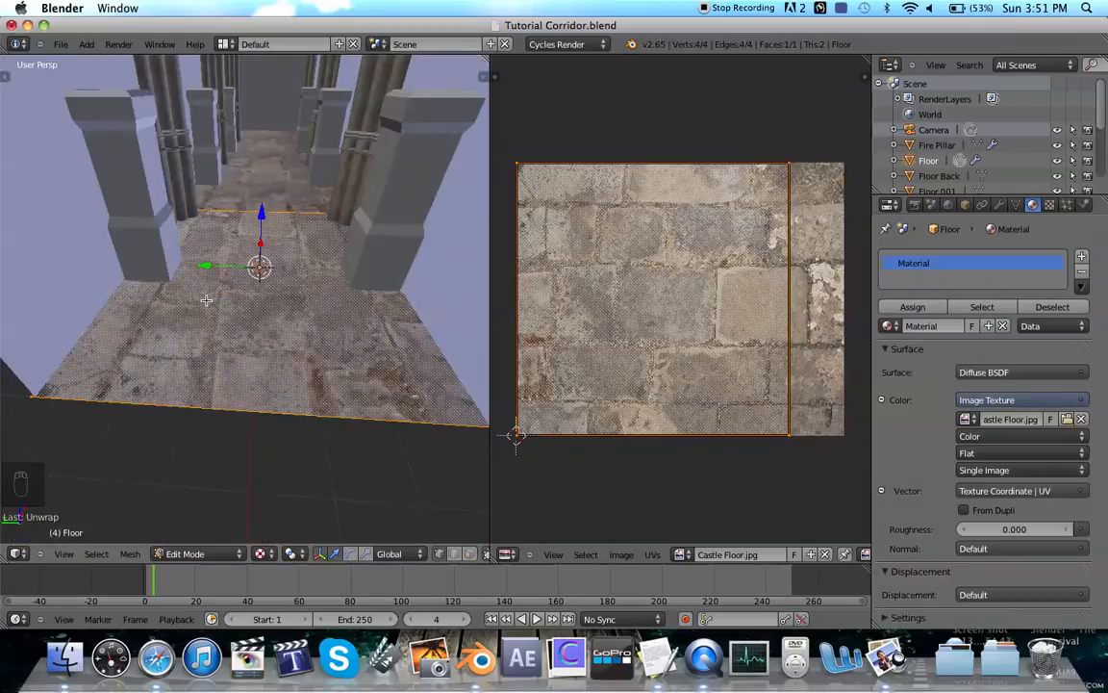
pyautogui.scroll(4, 206, 300)
pyautogui.scroll(2, 206, 300)
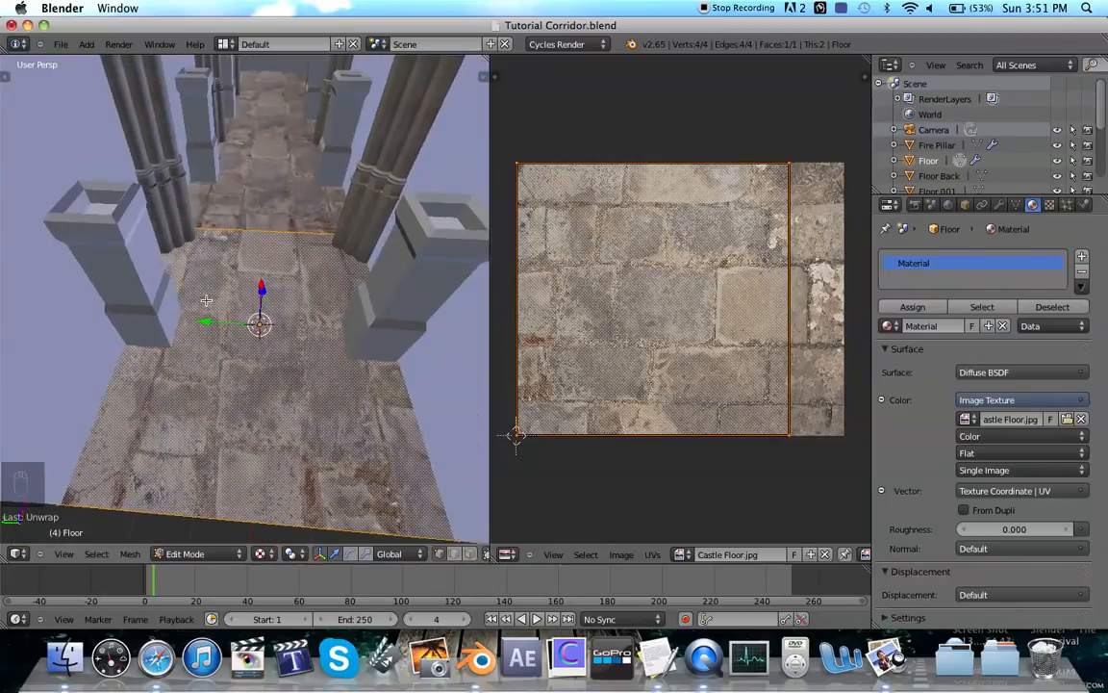
pyautogui.press('g')
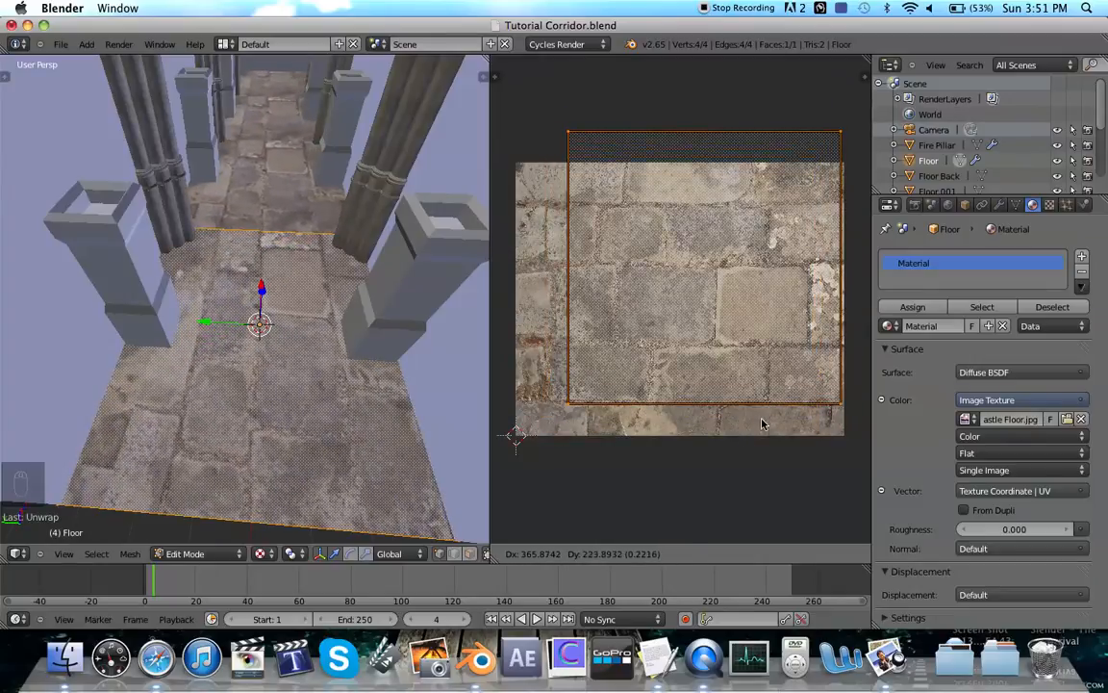
pyautogui.click(685, 377)
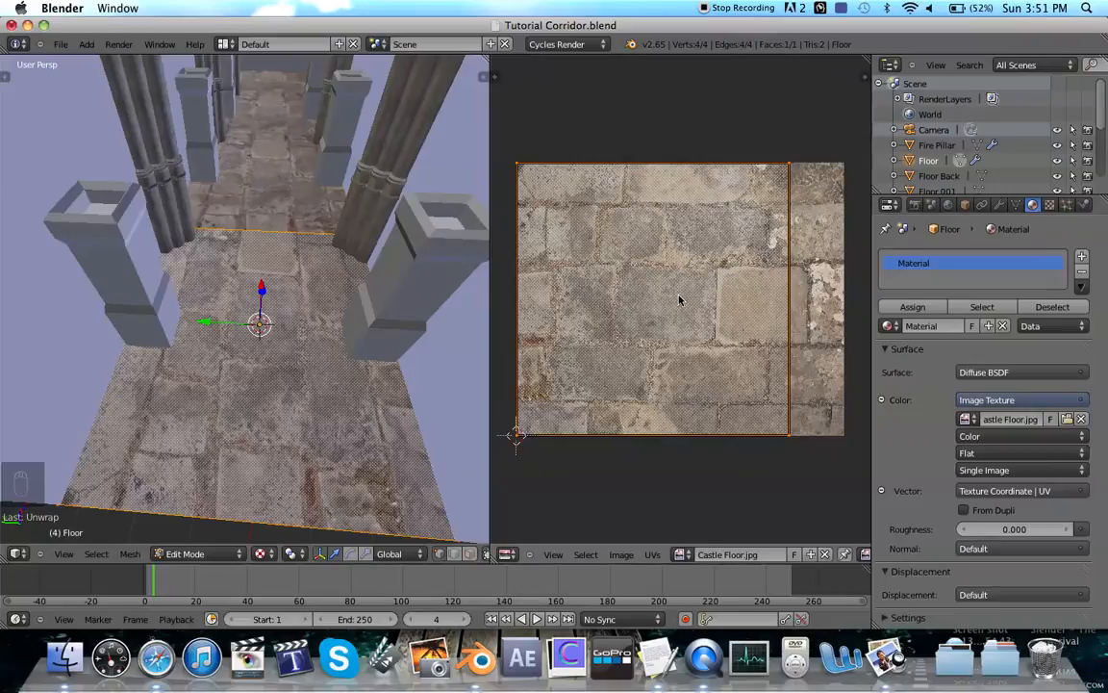
pyautogui.press('g')
pyautogui.press('x')
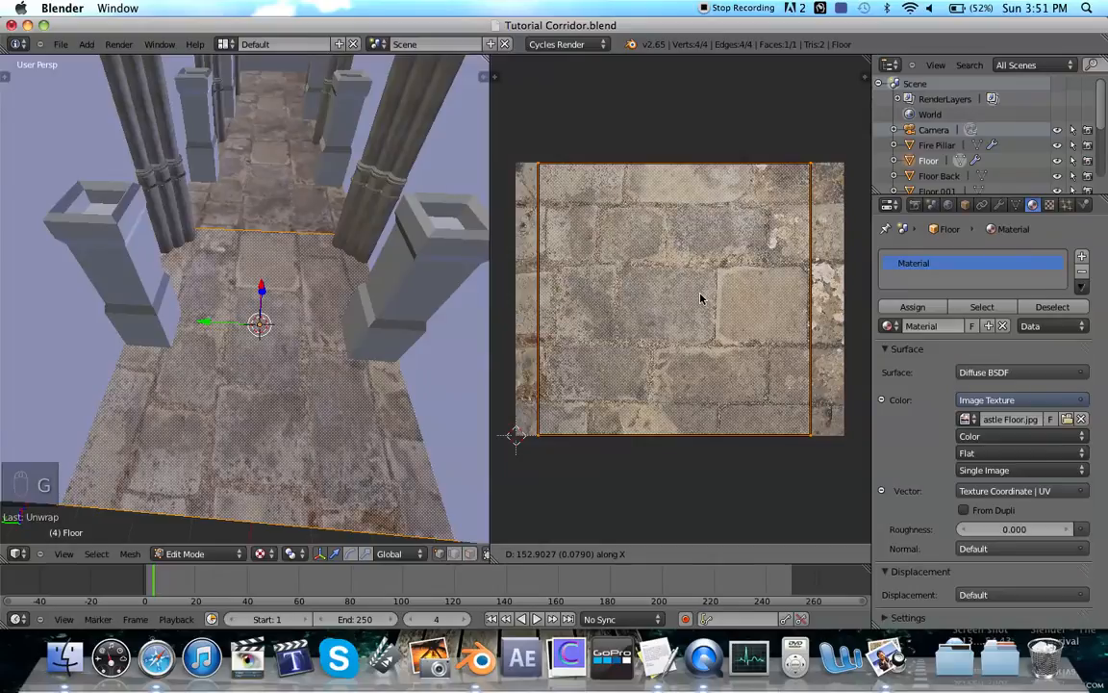
pyautogui.click(701, 298)
pyautogui.press('Tab')
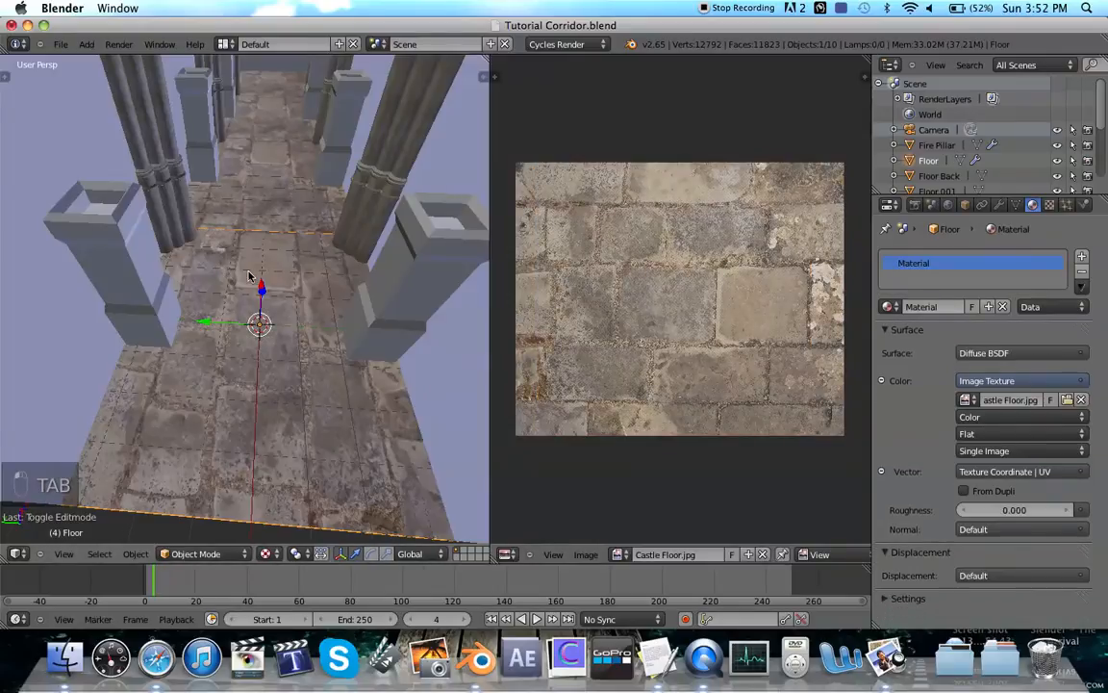
# Step: Deselect all objects and hide the grid floor in the 3D view's display settings
pyautogui.press('a')
pyautogui.press('a')
pyautogui.scroll(-4, 248, 276)
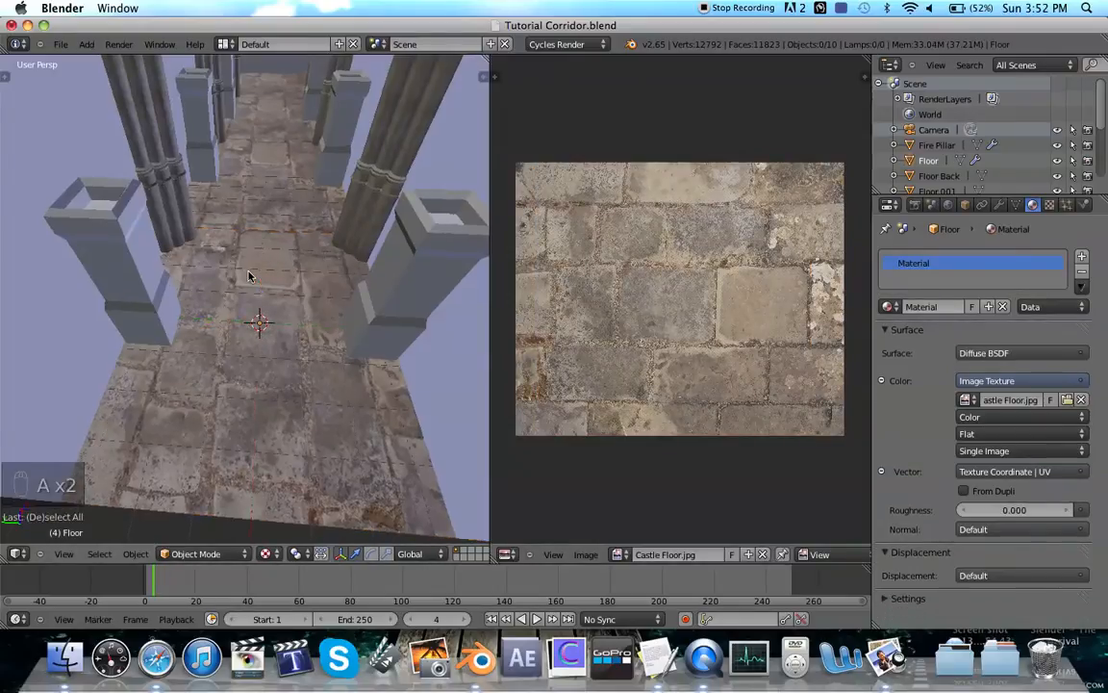
pyautogui.scroll(-3, 248, 276)
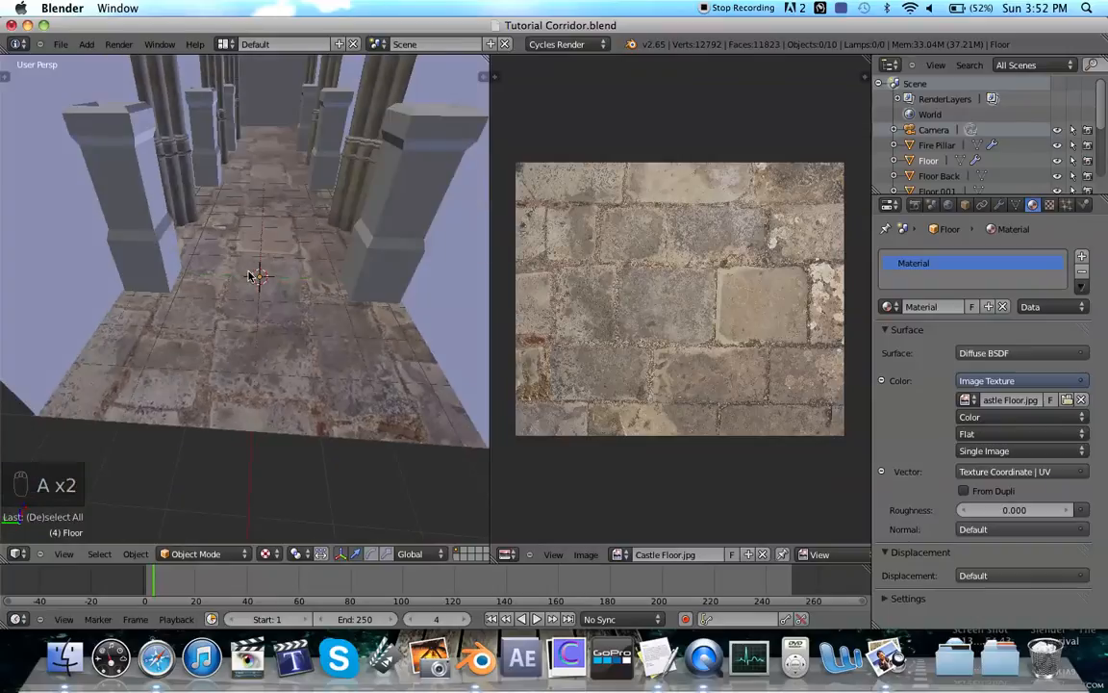
pyautogui.press('n')
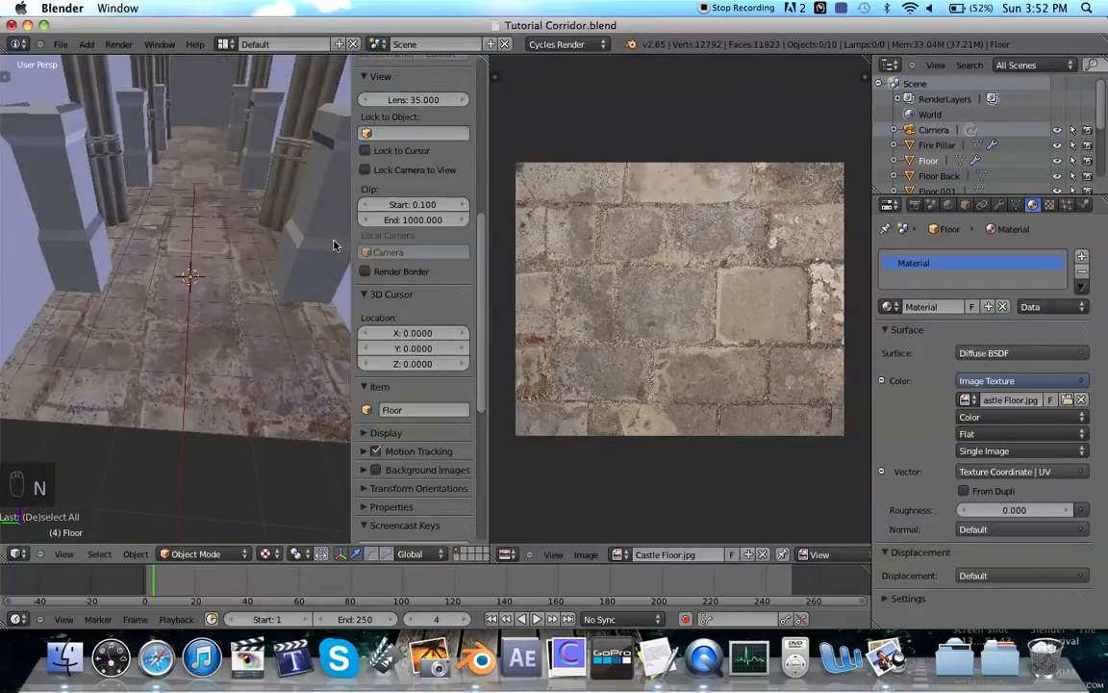
pyautogui.scroll(-6, 420, 313)
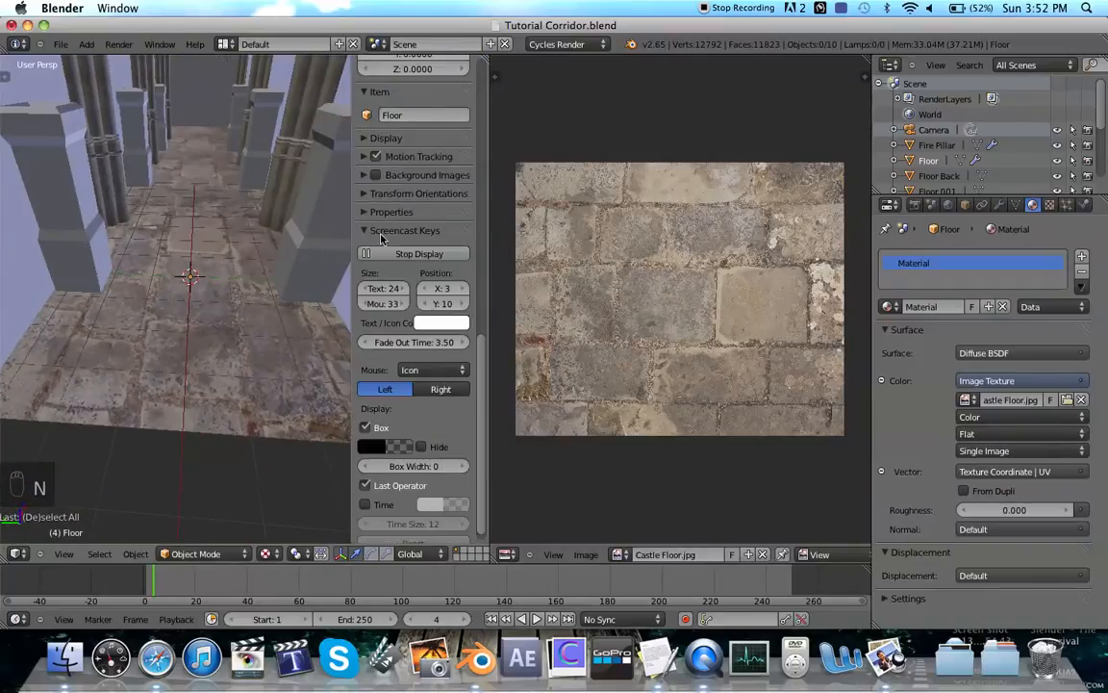
pyautogui.click(366, 140)
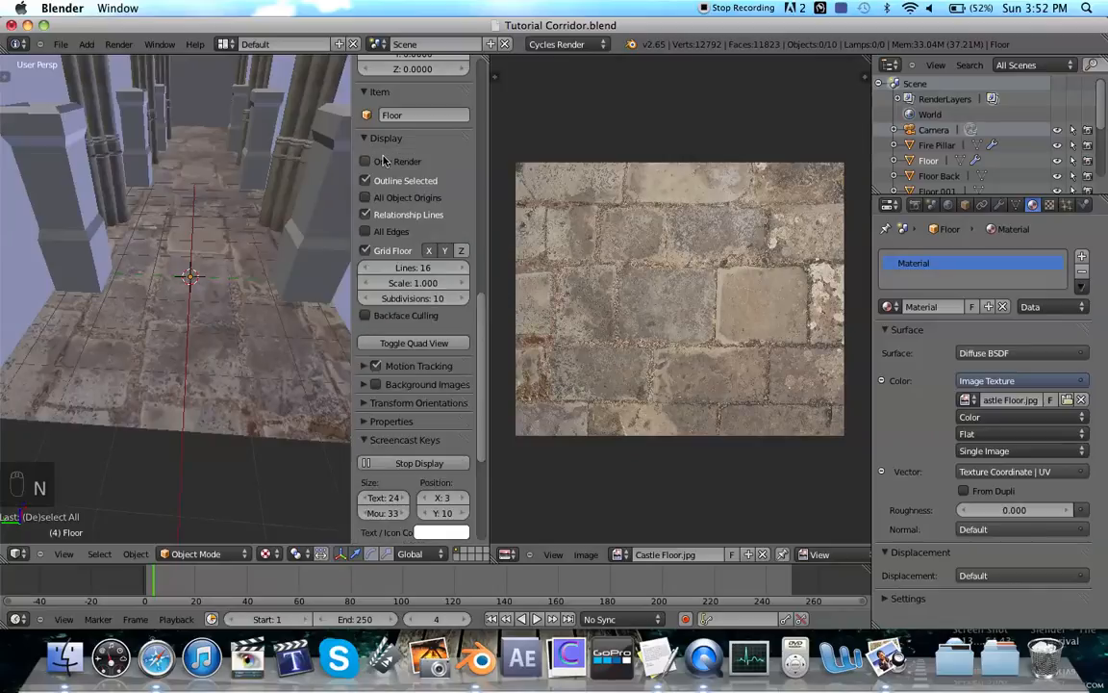
pyautogui.click(366, 250)
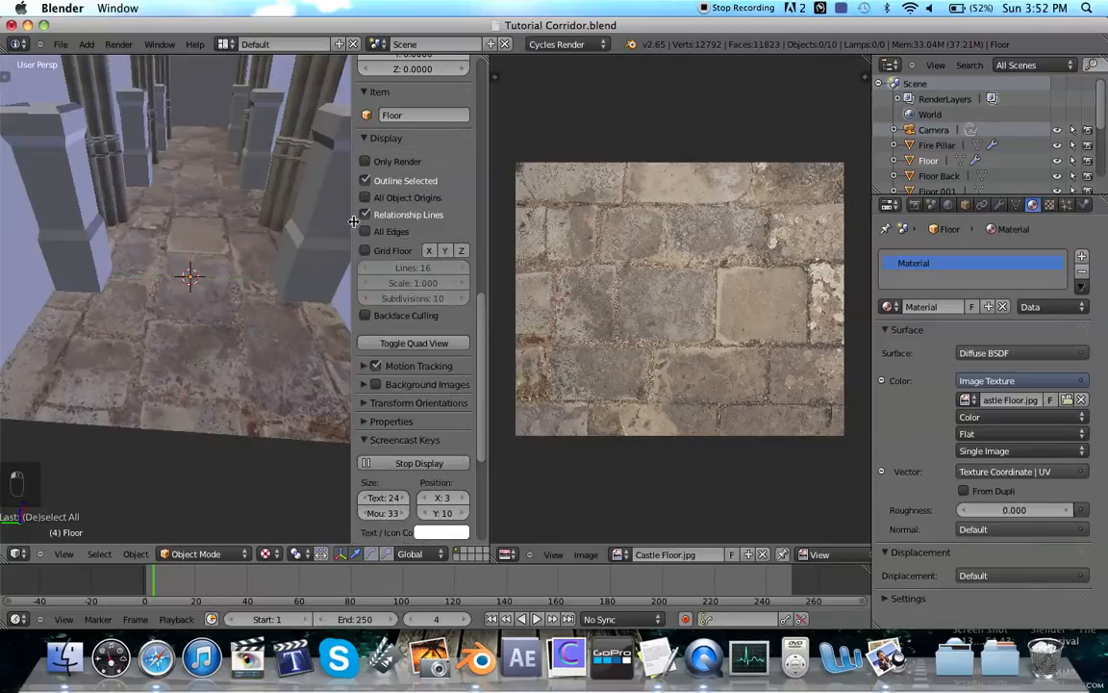
pyautogui.press('n')
# Step: Merge the image editor area back into the 3D view and preview the corridor in Rendered shading
pyautogui.scroll(5, 265, 208)
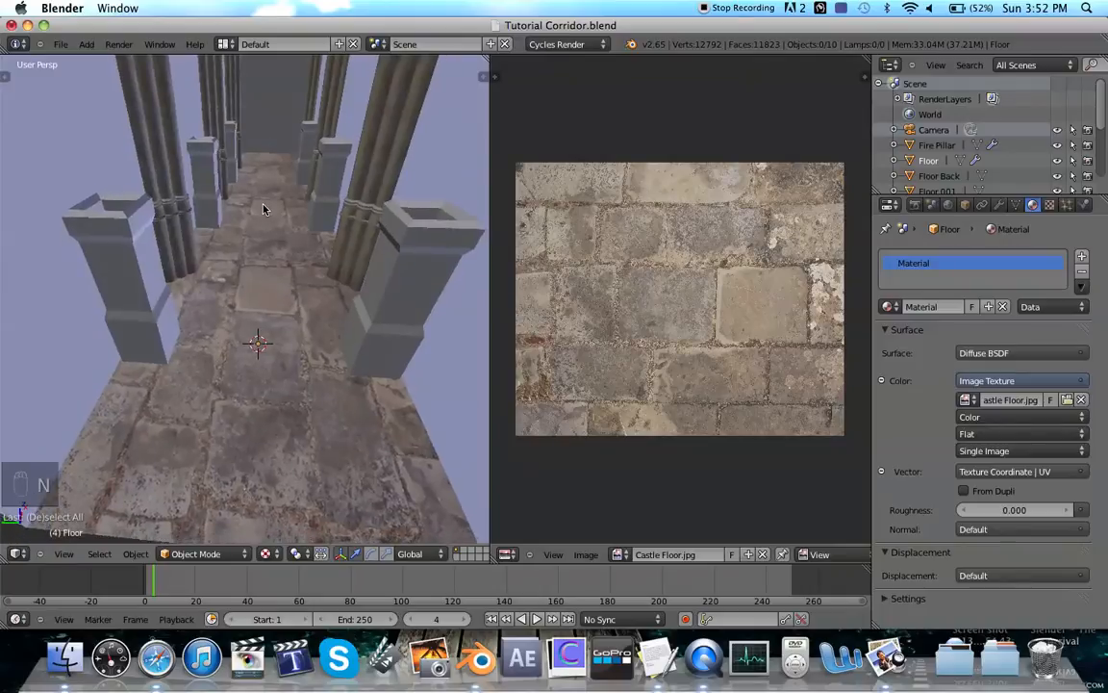
pyautogui.scroll(-3, 265, 209)
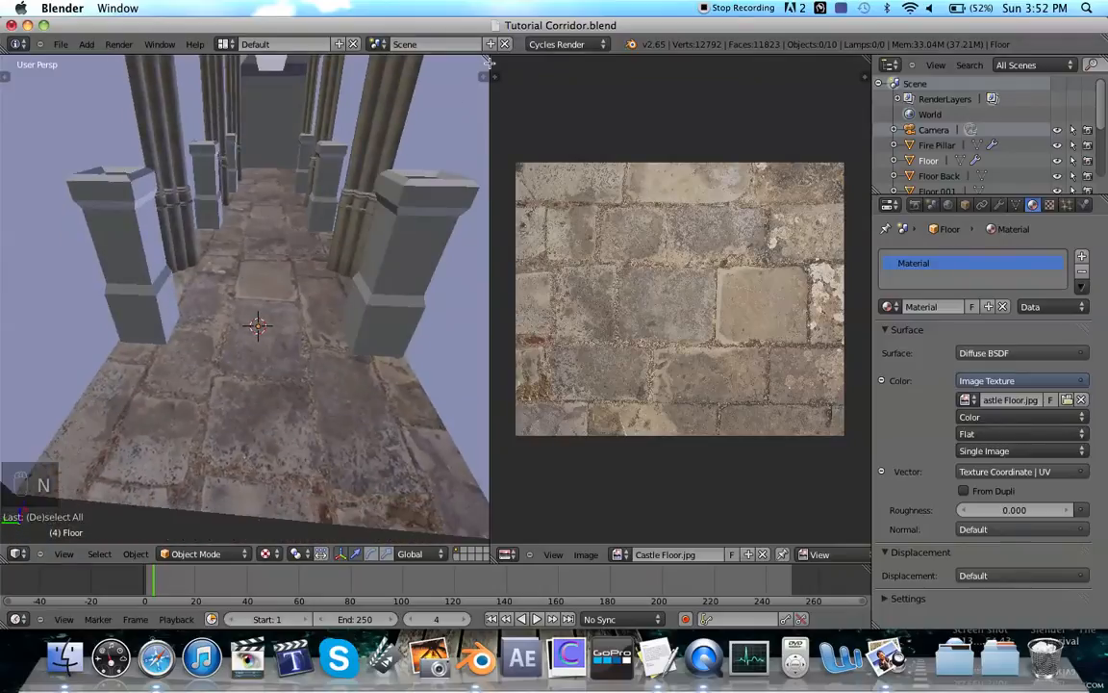
pyautogui.moveTo(487, 60); pyautogui.dragTo(549, 116)
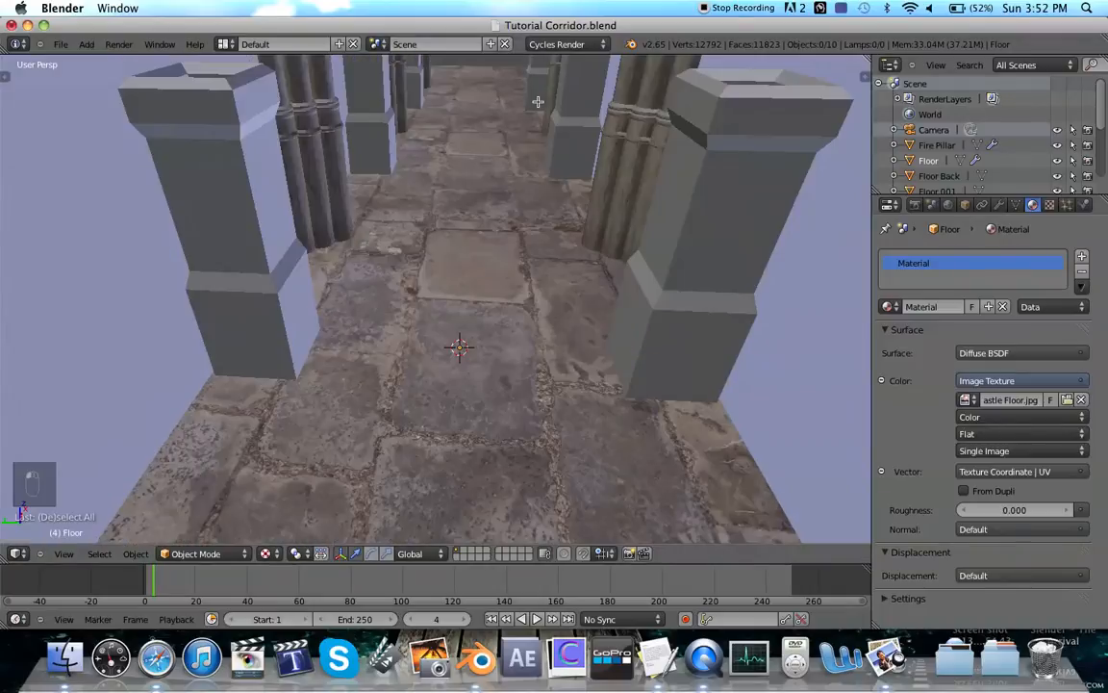
pyautogui.click(265, 551)
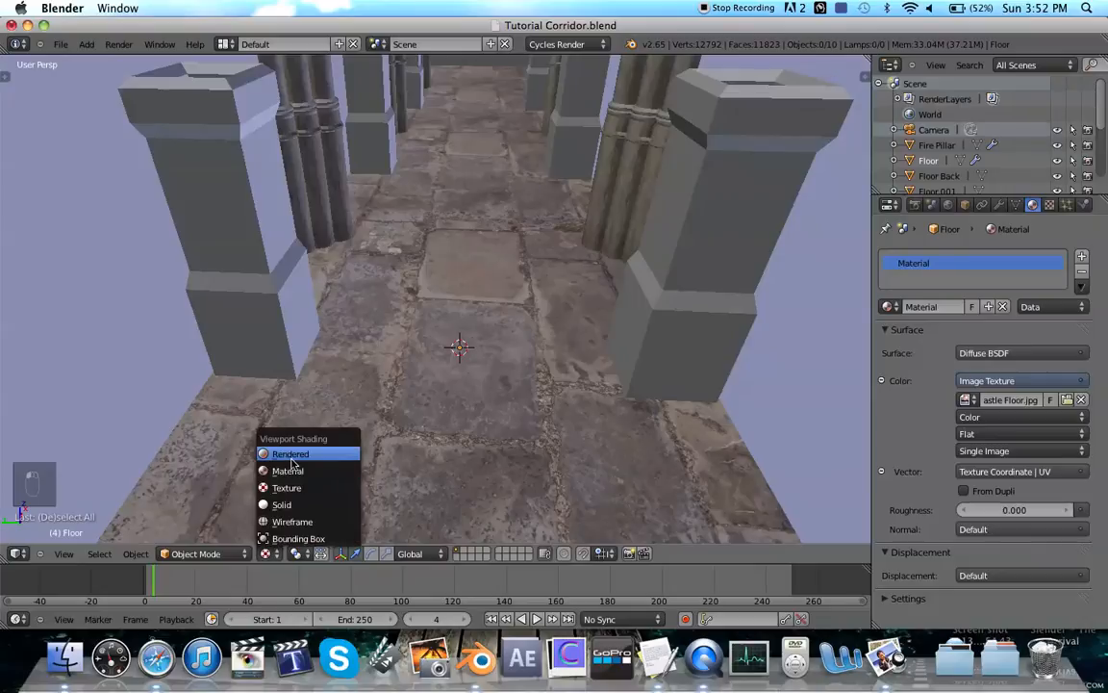
pyautogui.click(277, 416)
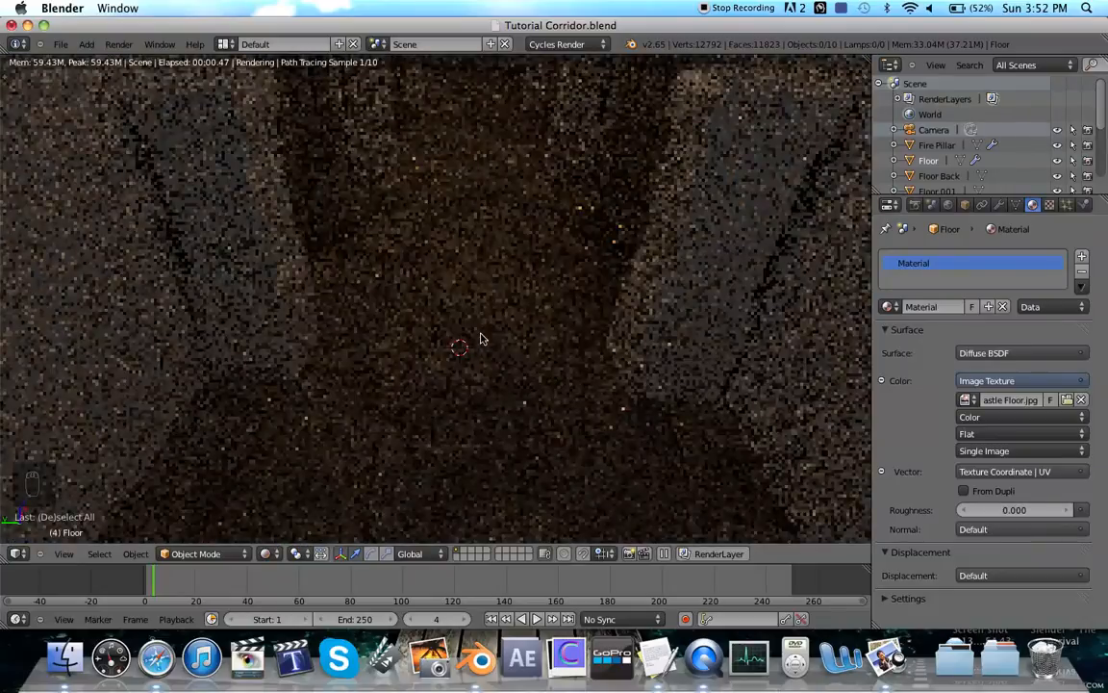
pyautogui.scroll(-2, 483, 339)
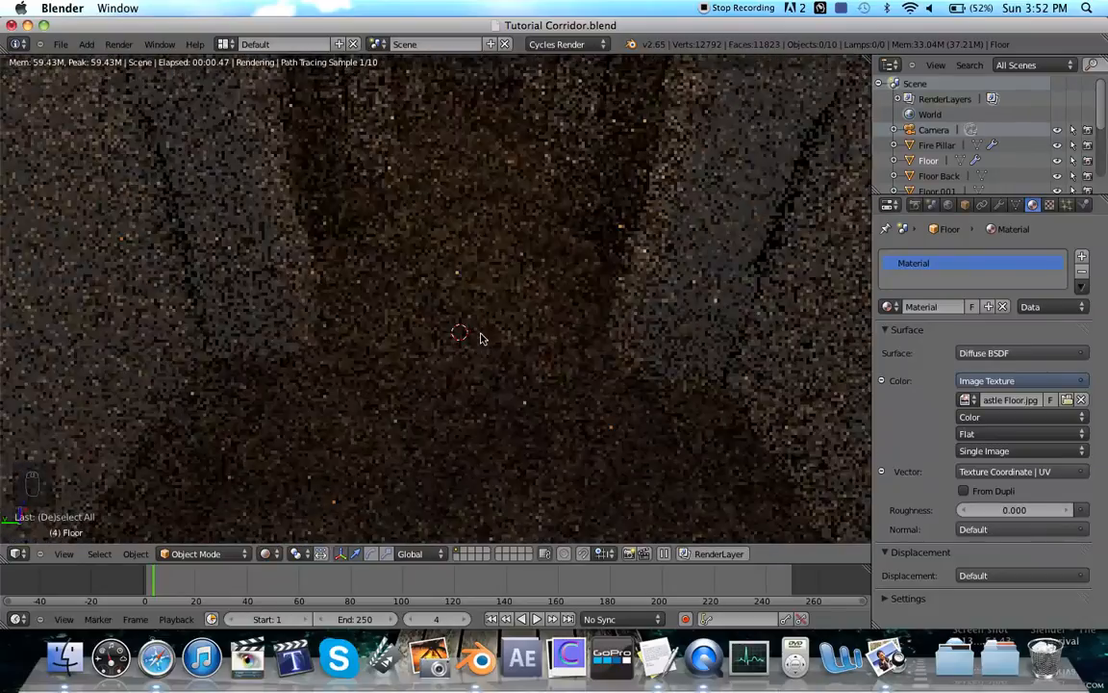
pyautogui.scroll(-3, 483, 338)
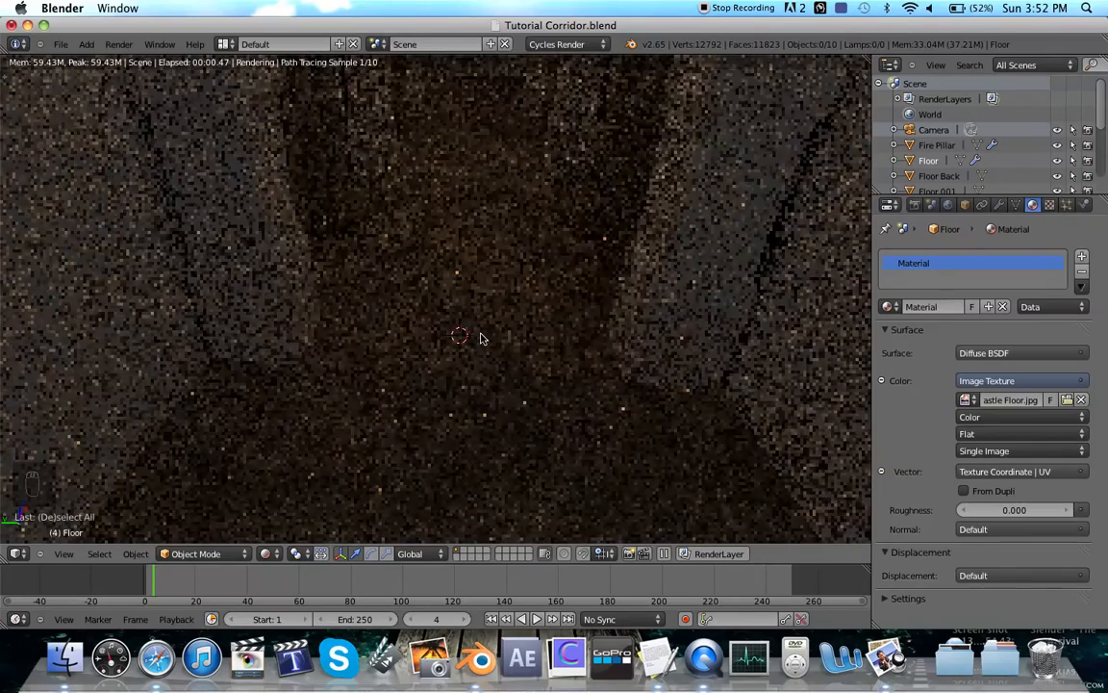
pyautogui.scroll(-4, 483, 338)
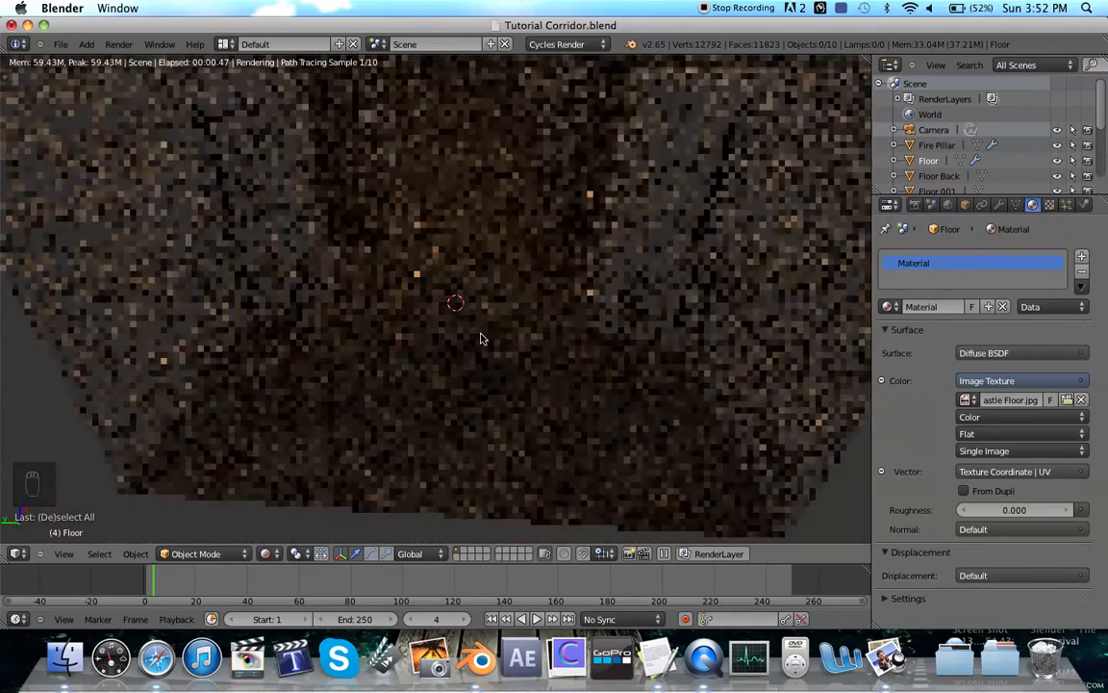
pyautogui.scroll(2, 483, 339)
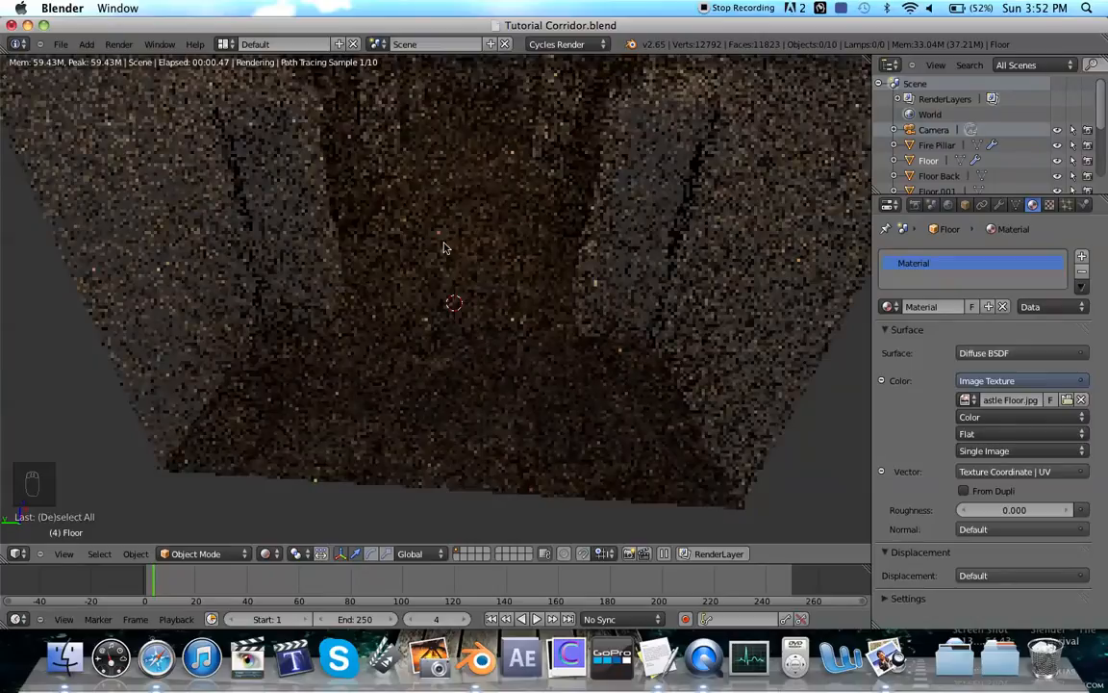
# Step: Switch to Finder, view the finished still Corridor Track_10003.jpg from the Shots folder inside Movies, Blender, Hogwarts, and return to the corridor scene
pyautogui.click(65, 657)
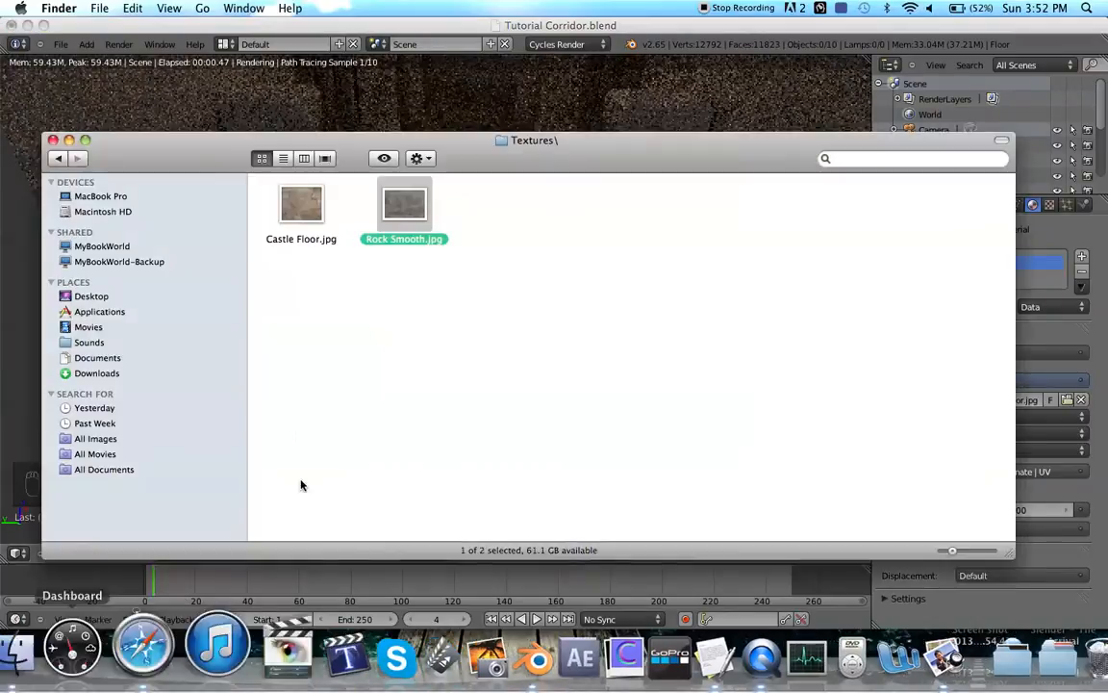
pyautogui.click(88, 327)
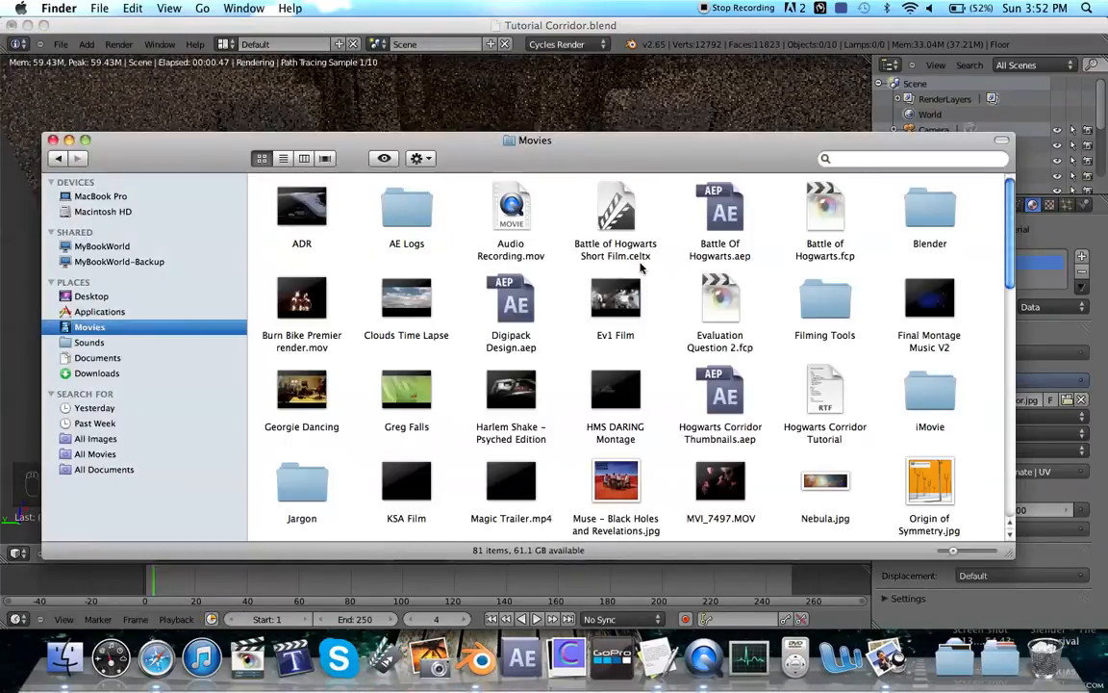
pyautogui.click(928, 220)
pyautogui.doubleClick(928, 219)
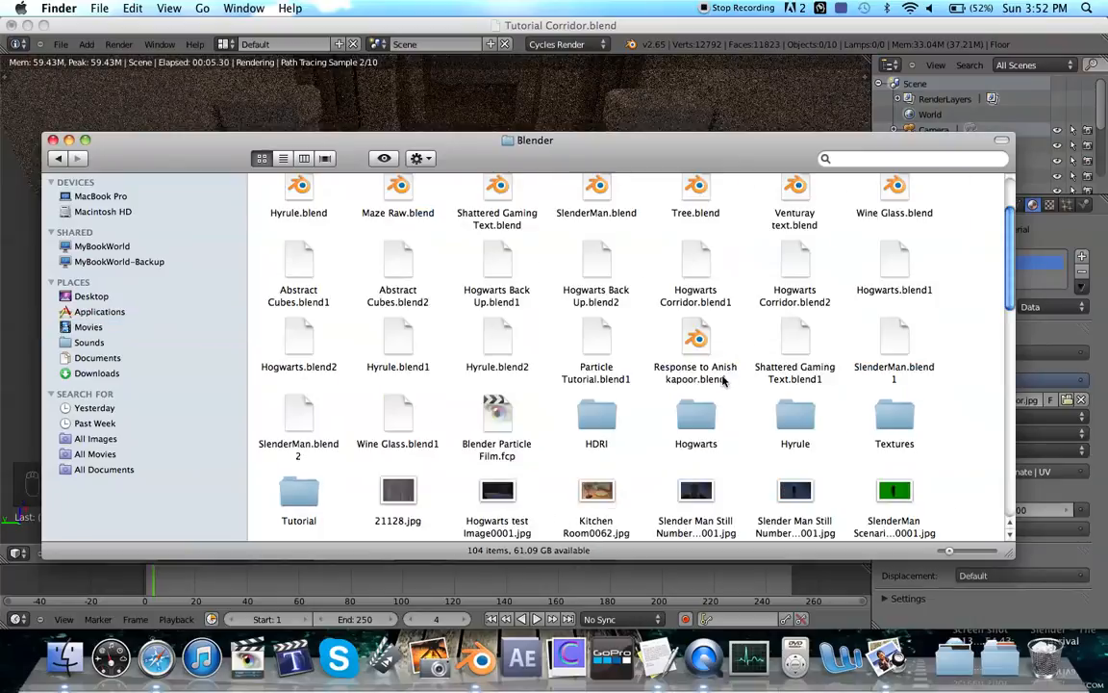
pyautogui.doubleClick(696, 420)
pyautogui.doubleClick(606, 207)
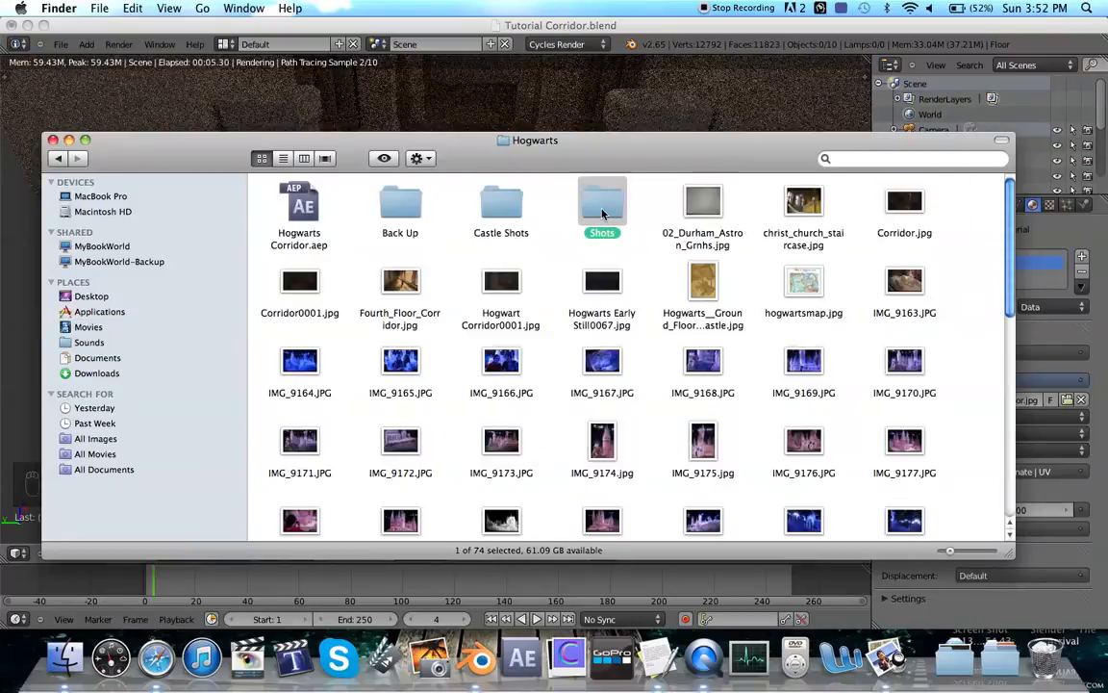
pyautogui.doubleClick(672, 207)
pyautogui.doubleClick(492, 199)
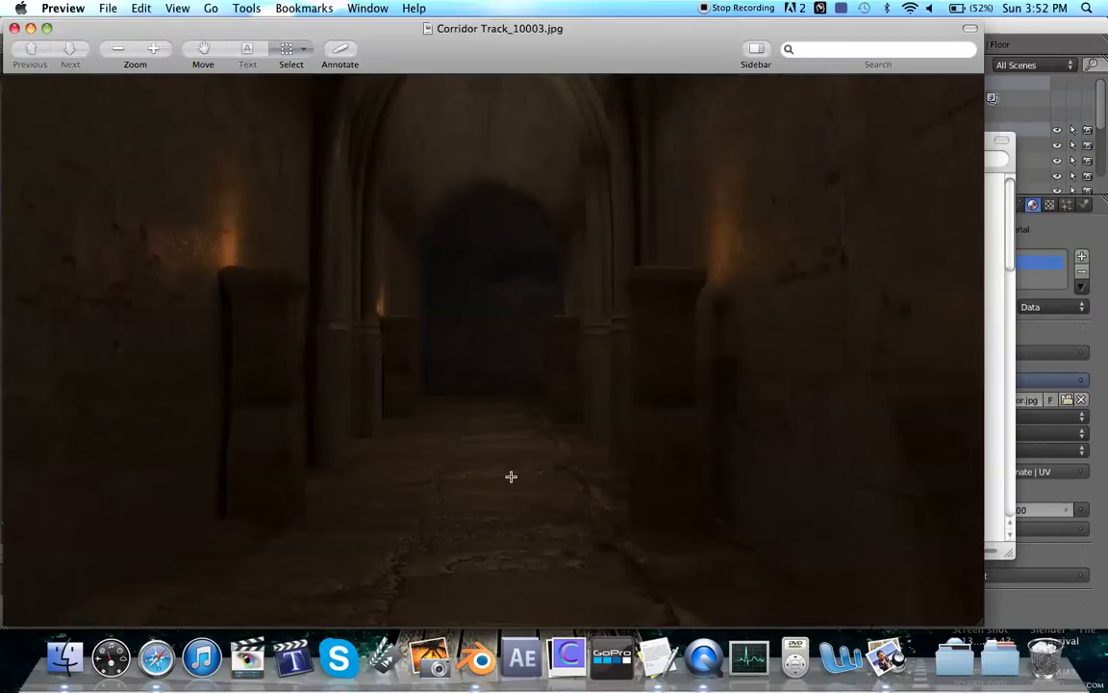
pyautogui.press('super+w')
pyautogui.click(371, 25)
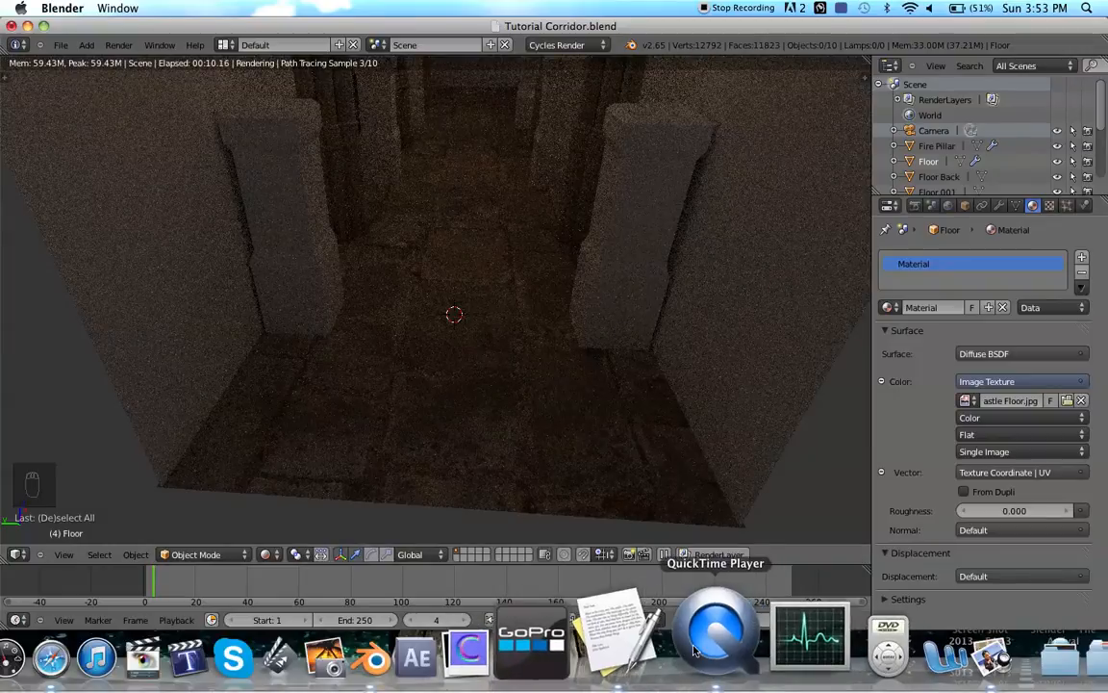
# Step: Check the Crazybump entry under Texturing Nodes in the TextEdit tutorial notes and return to the corridor scene in Blender
pyautogui.click(657, 644)
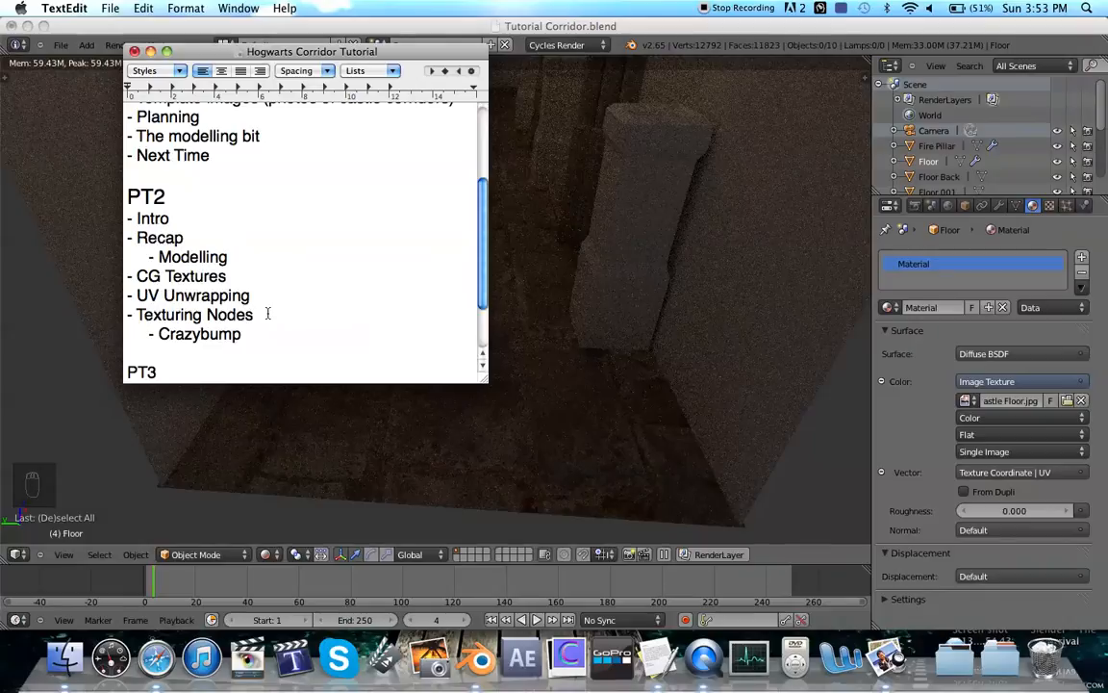
pyautogui.moveTo(242, 334); pyautogui.dragTo(146, 334)
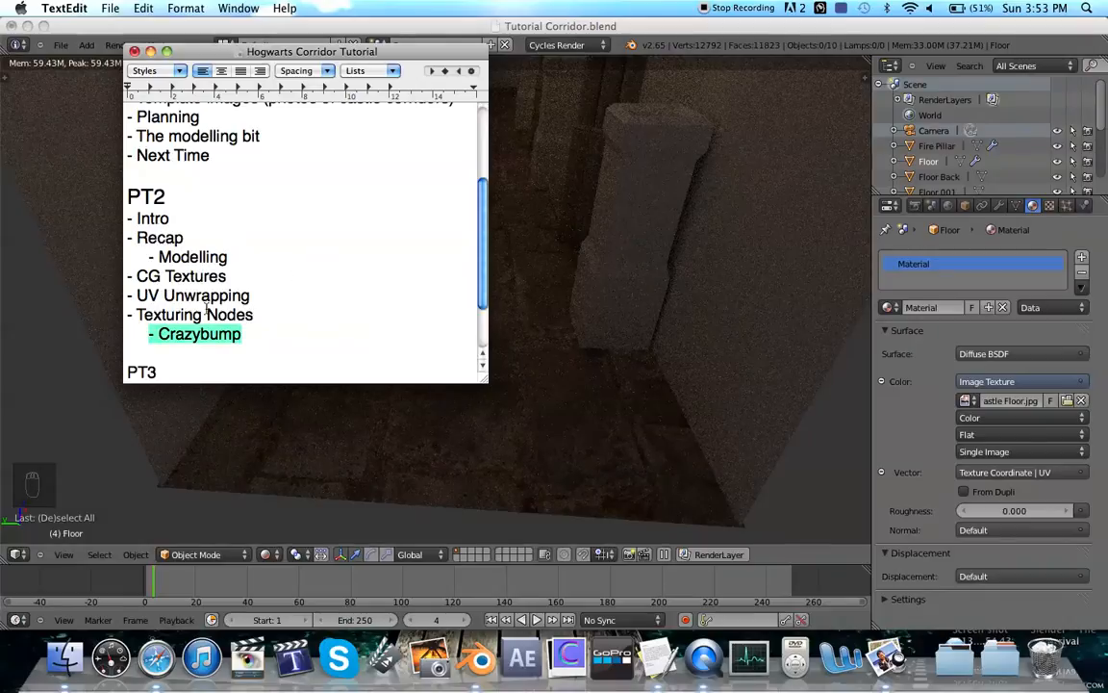
pyautogui.click(315, 265)
pyautogui.press('super+Tab')
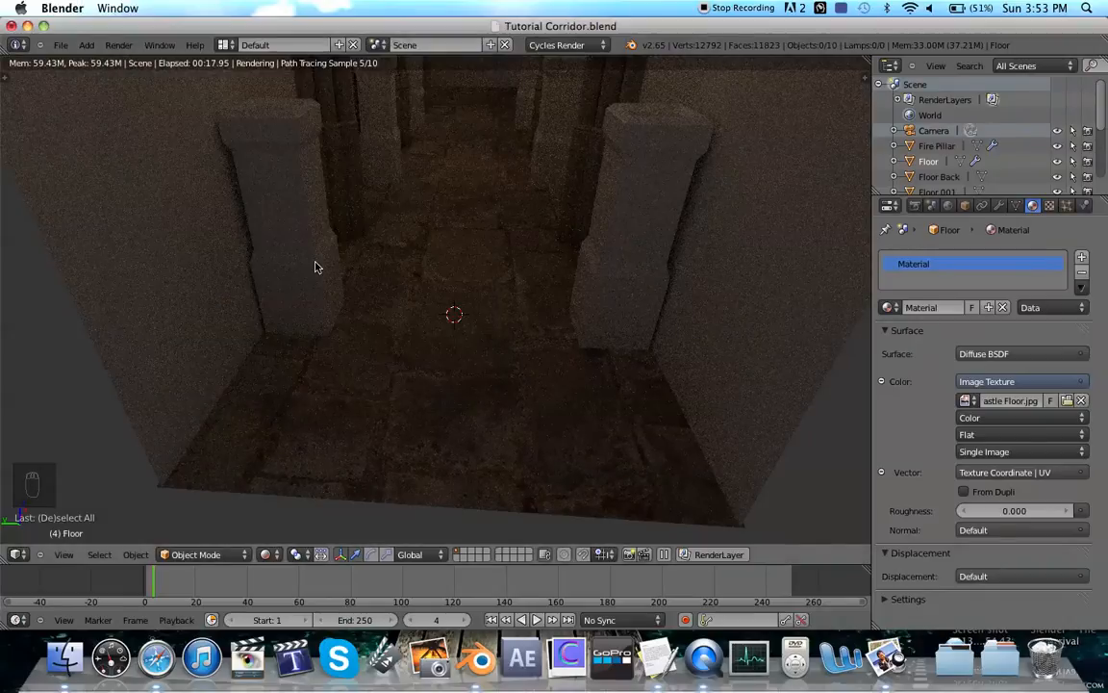
# Step: Find CrazyBump among the installed applications and launch it
pyautogui.click(1001, 659)
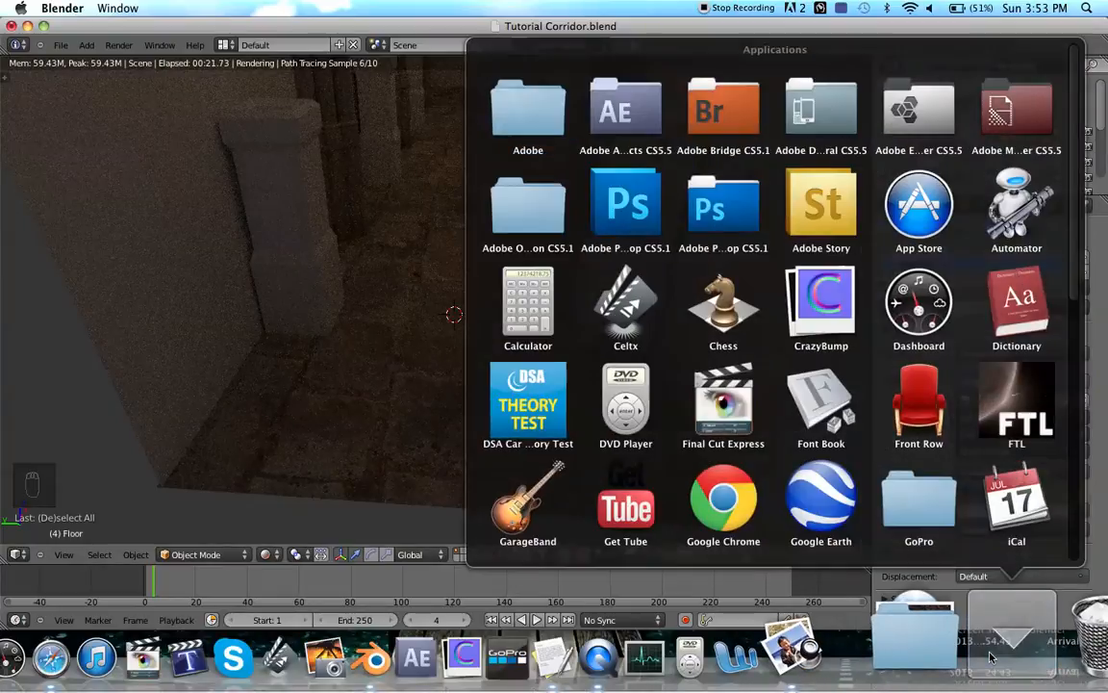
pyautogui.scroll(-5, 865, 404)
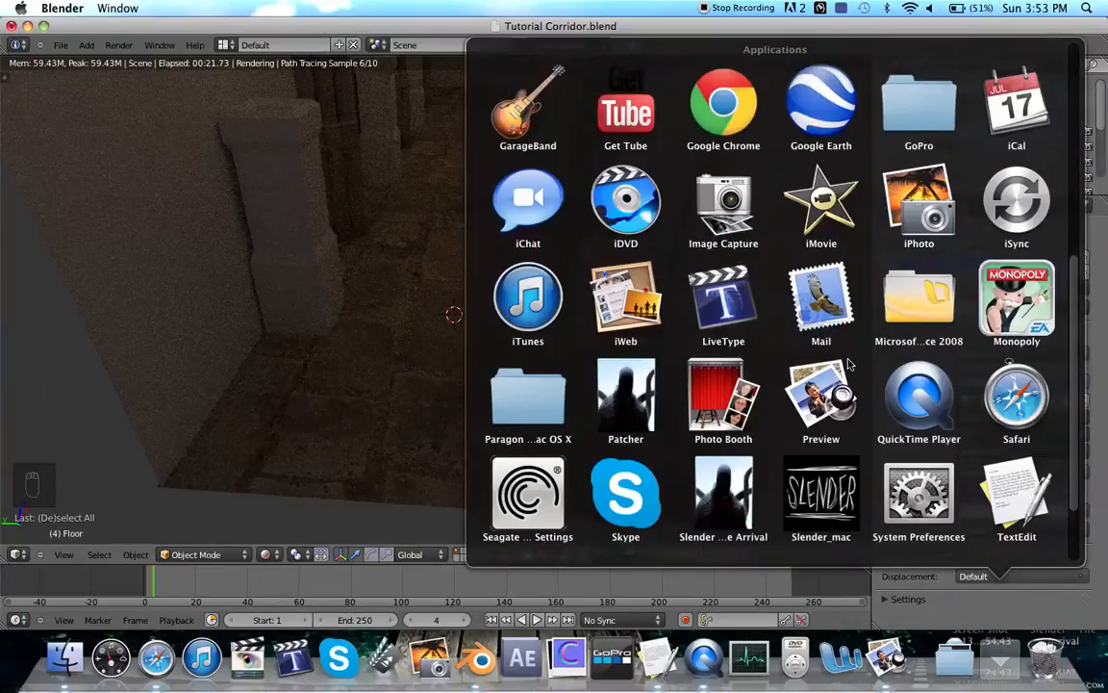
pyautogui.scroll(-2, 850, 362)
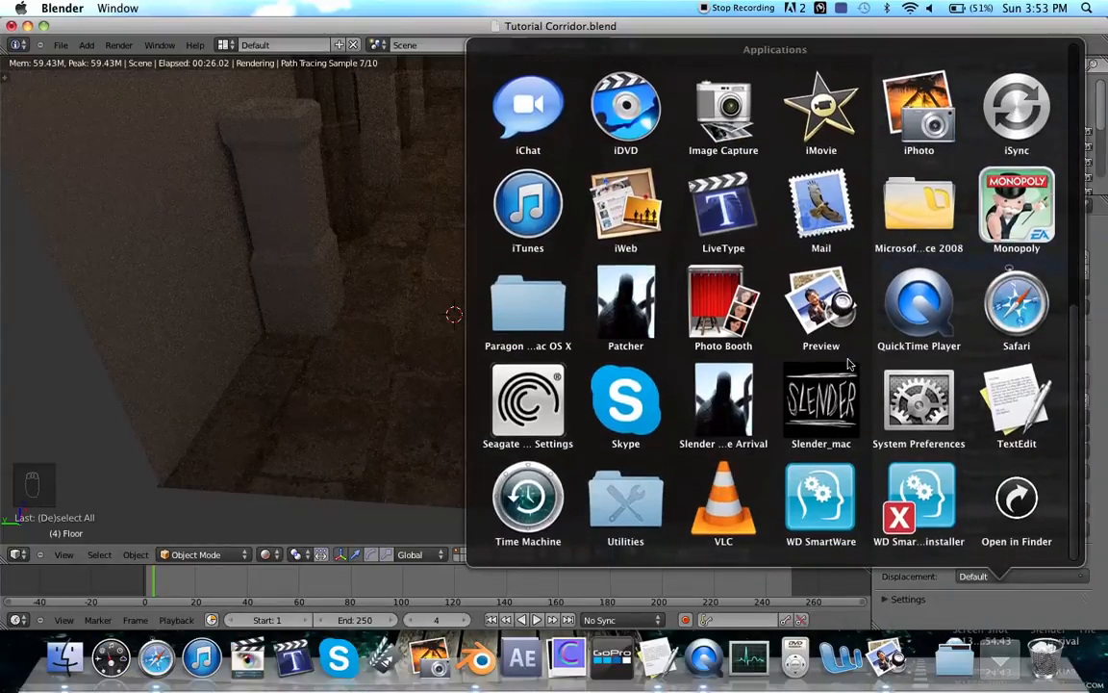
pyautogui.scroll(6, 850, 363)
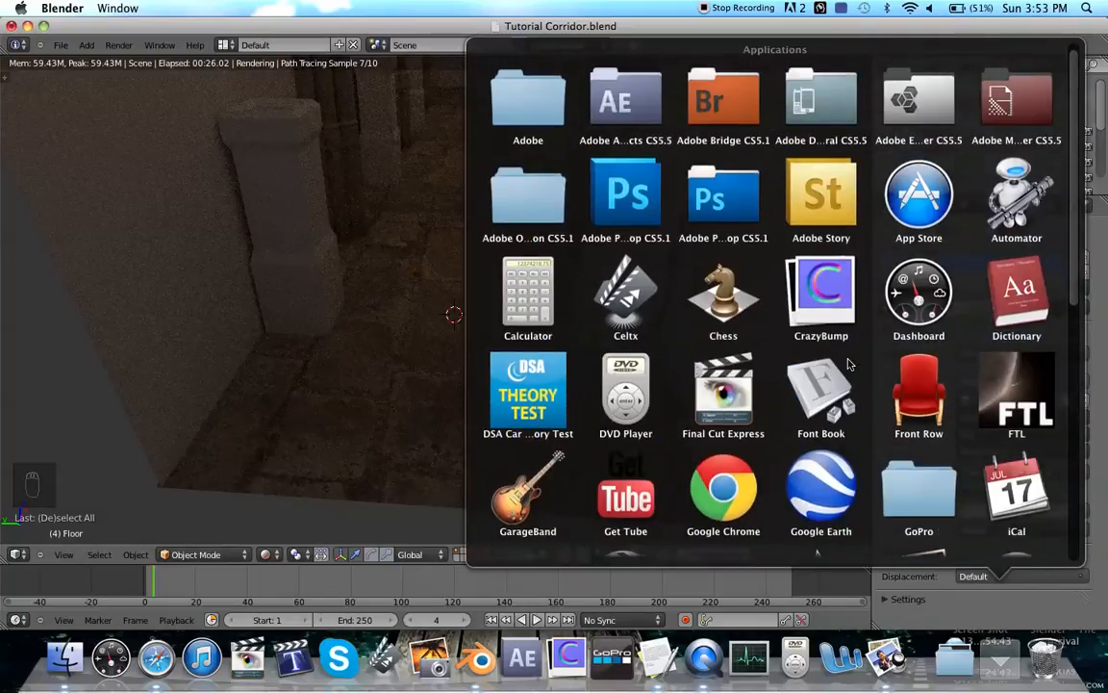
pyautogui.click(833, 320)
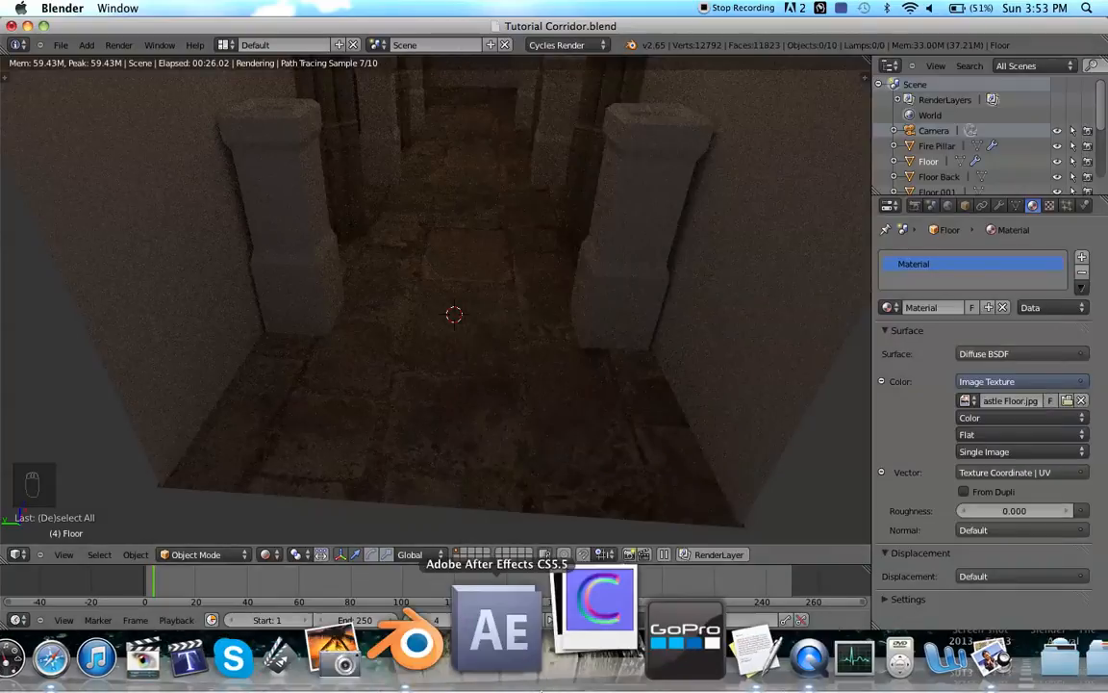
pyautogui.click(574, 602)
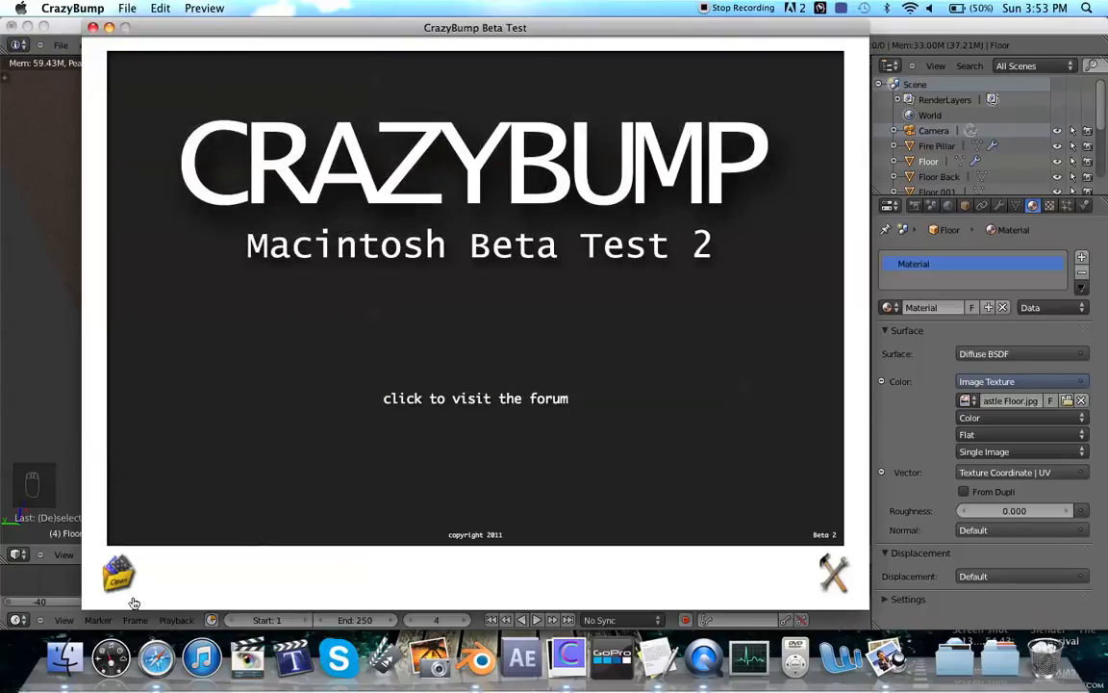
# Step: Open Castle Floor.jpg as a photograph in CrazyBump from the Textures\ folder inside Movies, Blender, Tutorial
pyautogui.click(119, 574)
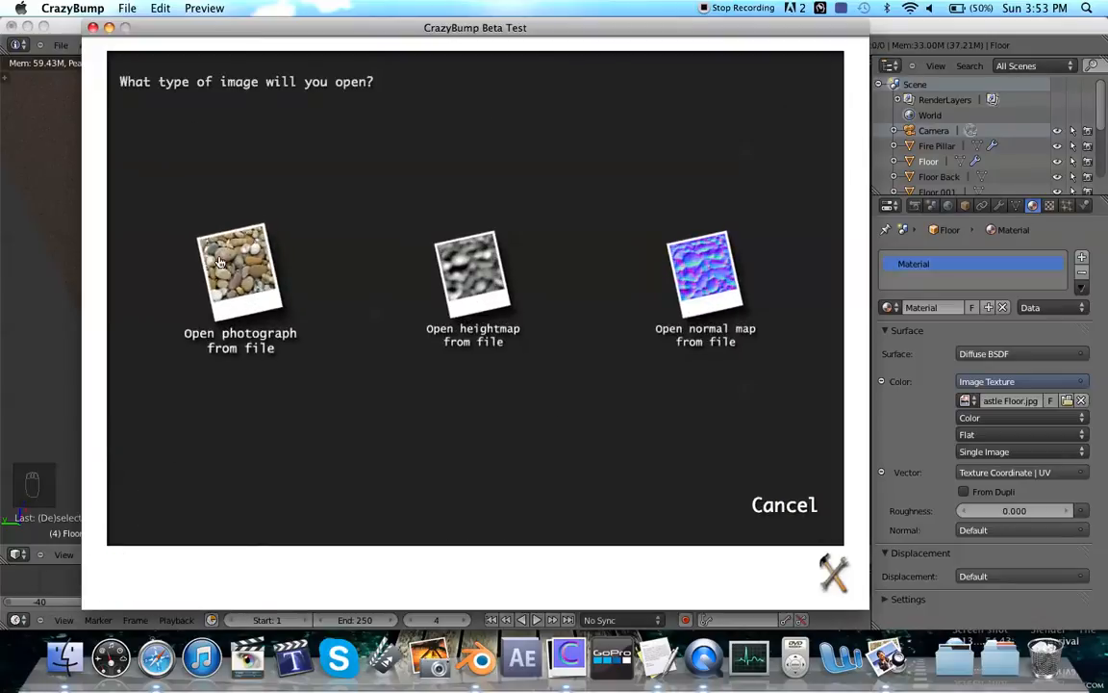
pyautogui.click(220, 262)
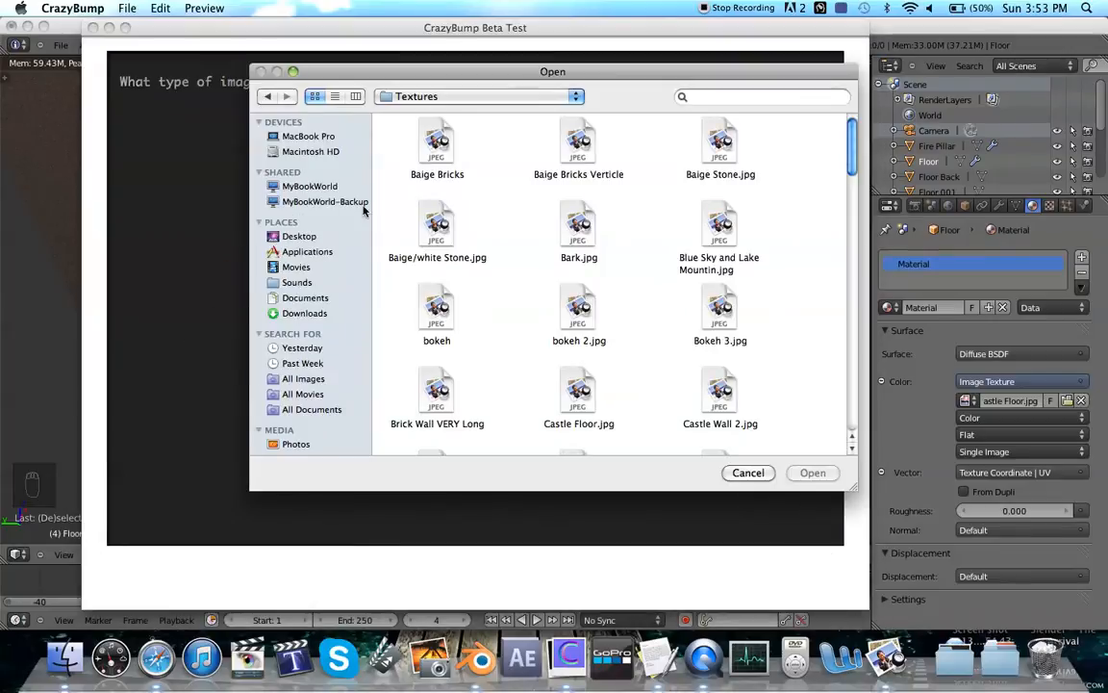
pyautogui.click(310, 268)
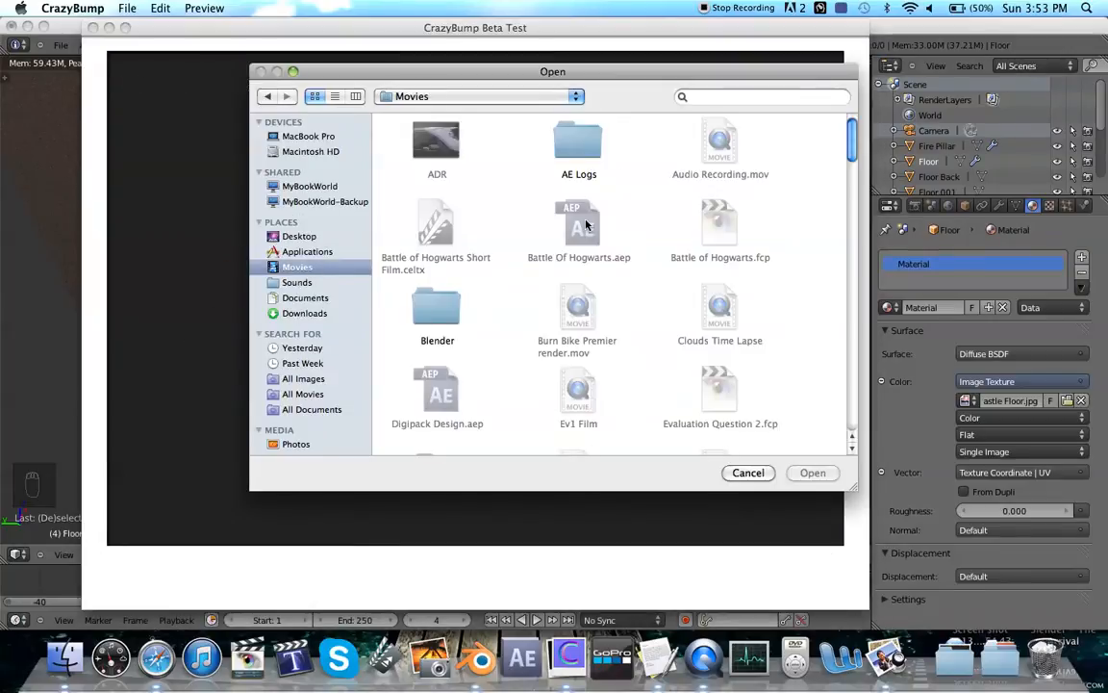
pyautogui.scroll(-2, 481, 231)
pyautogui.doubleClick(452, 258)
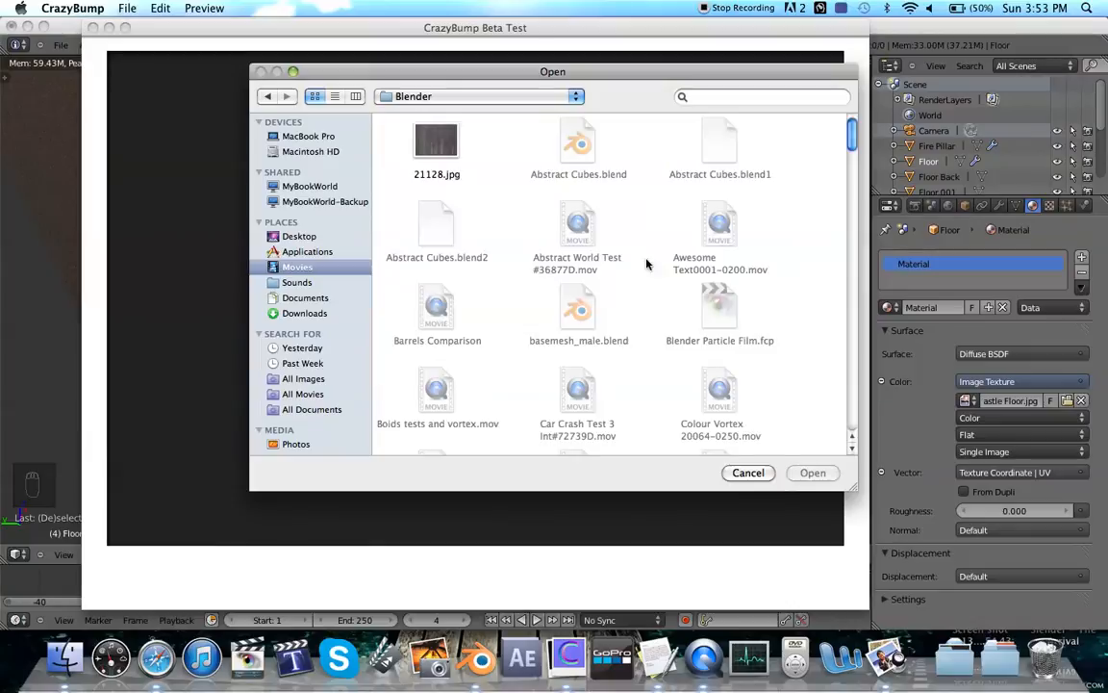
pyautogui.scroll(-5, 653, 248)
pyautogui.scroll(-15, 653, 248)
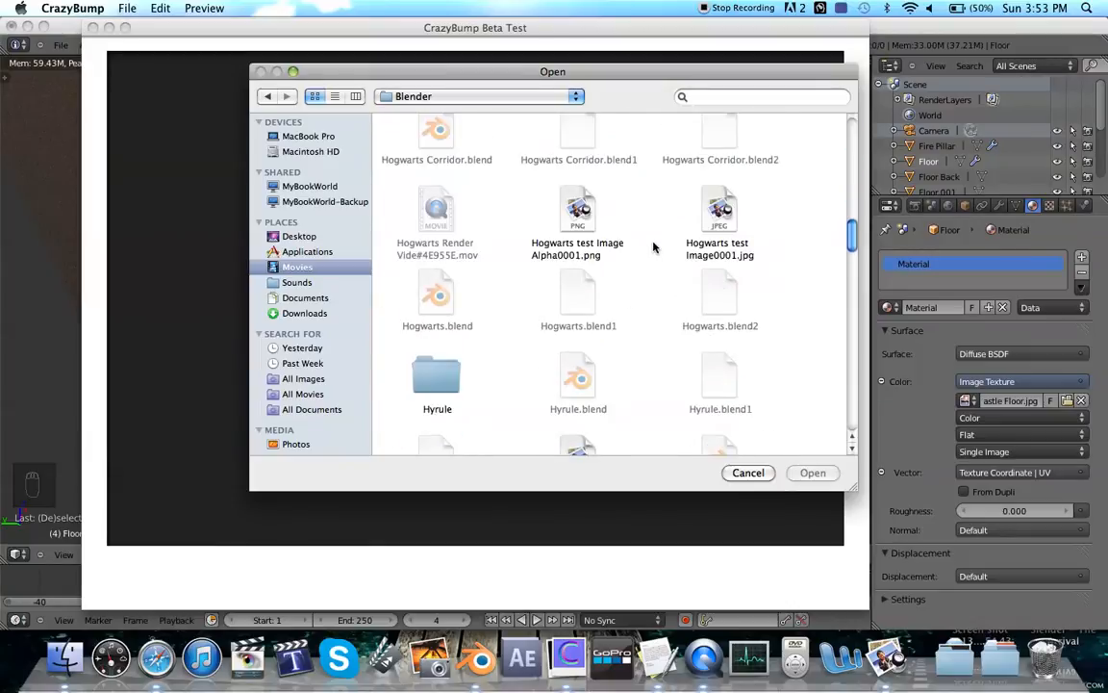
pyautogui.scroll(-15, 653, 248)
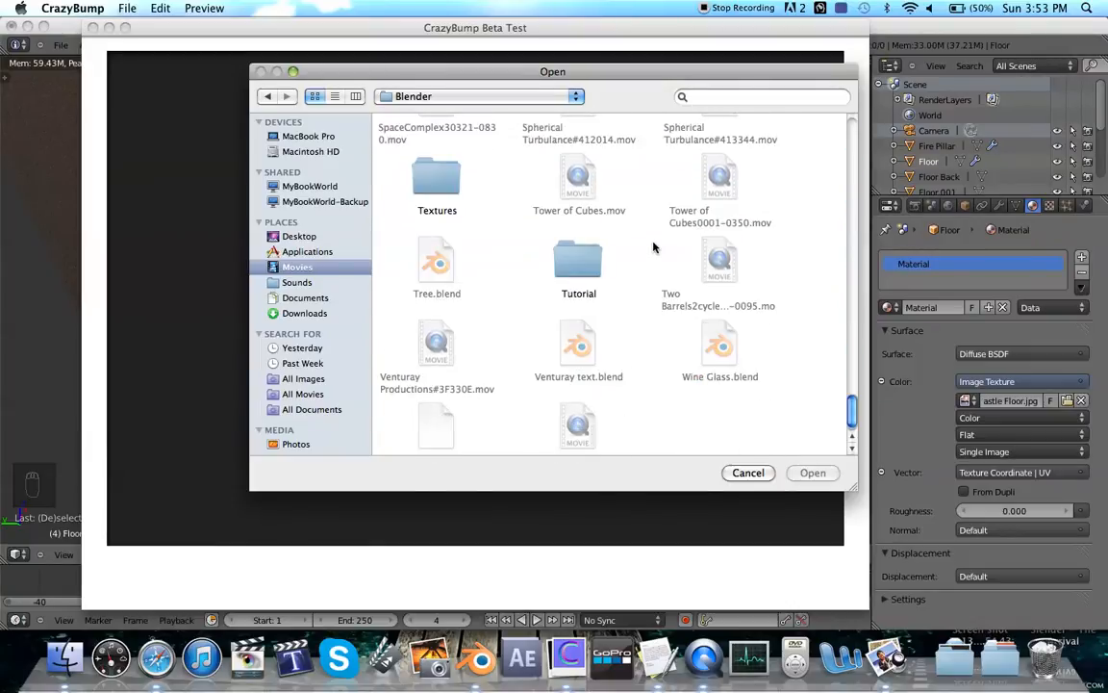
pyautogui.scroll(-1, 459, 156)
pyautogui.doubleClick(578, 241)
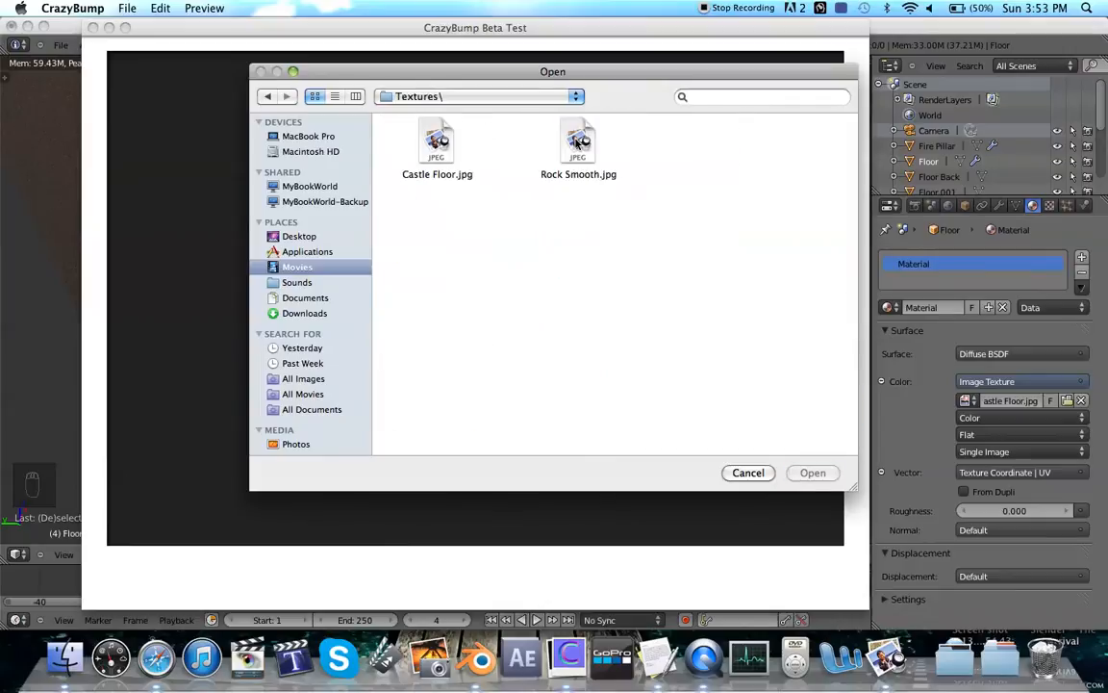
pyautogui.click(440, 146)
pyautogui.click(812, 473)
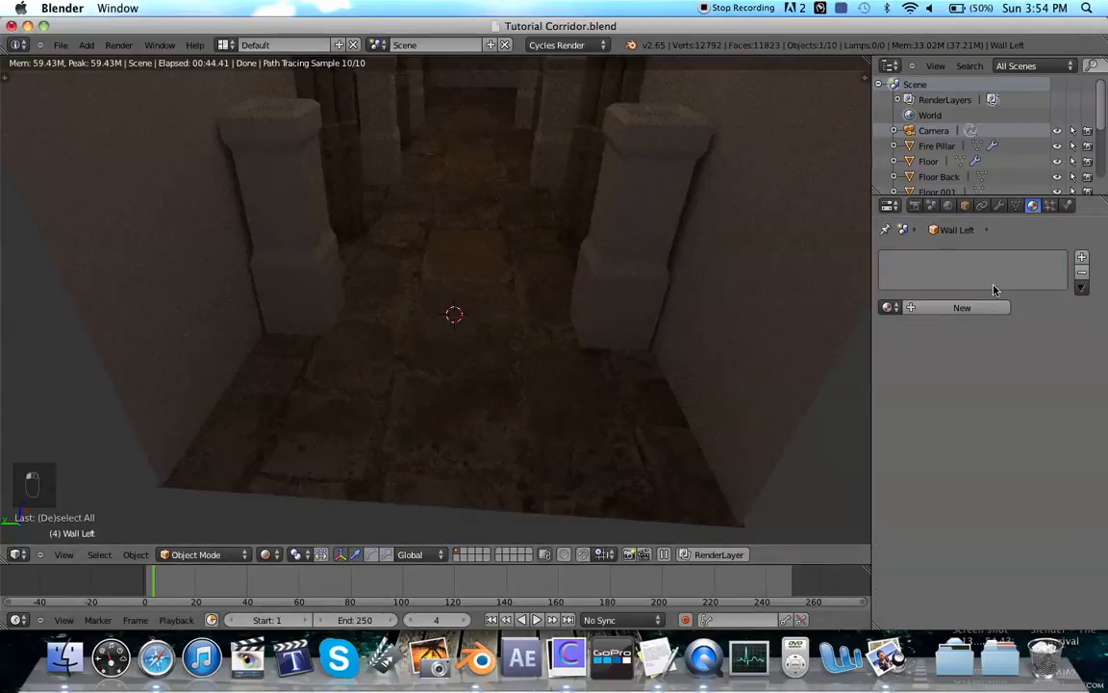
# Step: In Blender's render settings, expand Sampling and set the preview samples to 0
pyautogui.click(915, 205)
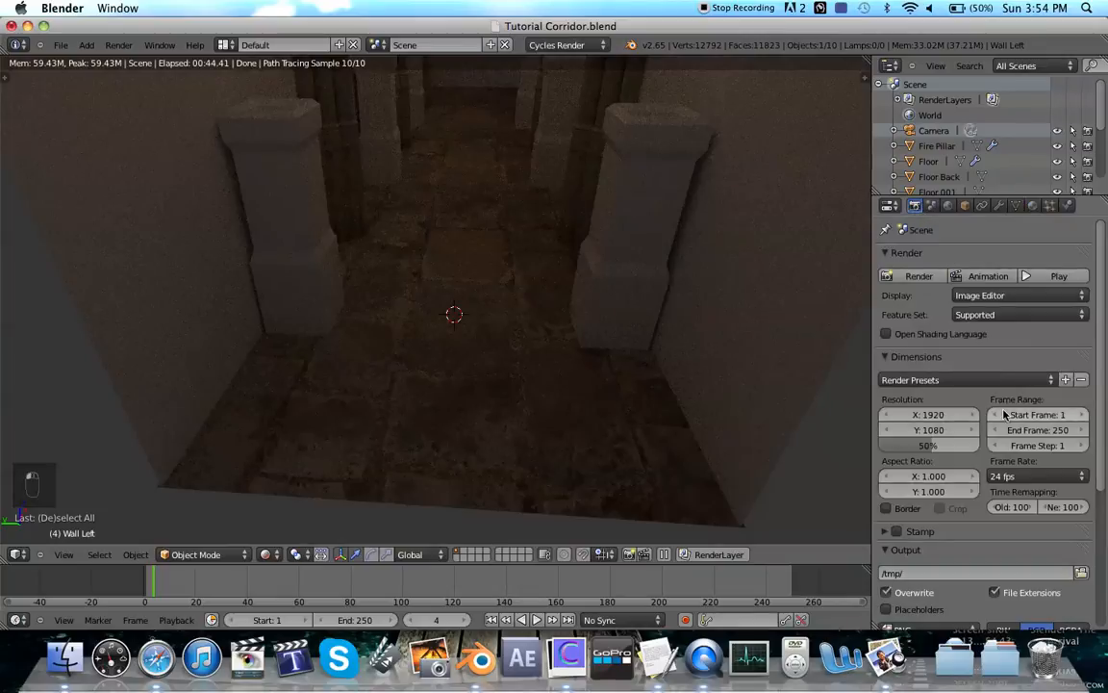
pyautogui.scroll(-5, 892, 404)
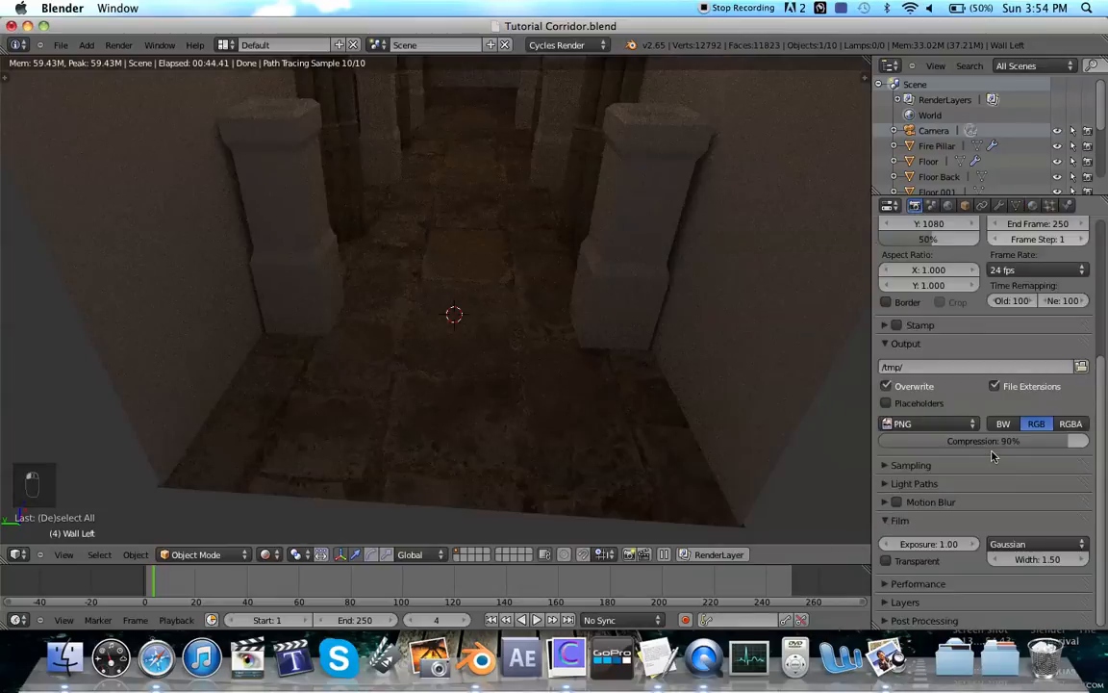
pyautogui.click(909, 465)
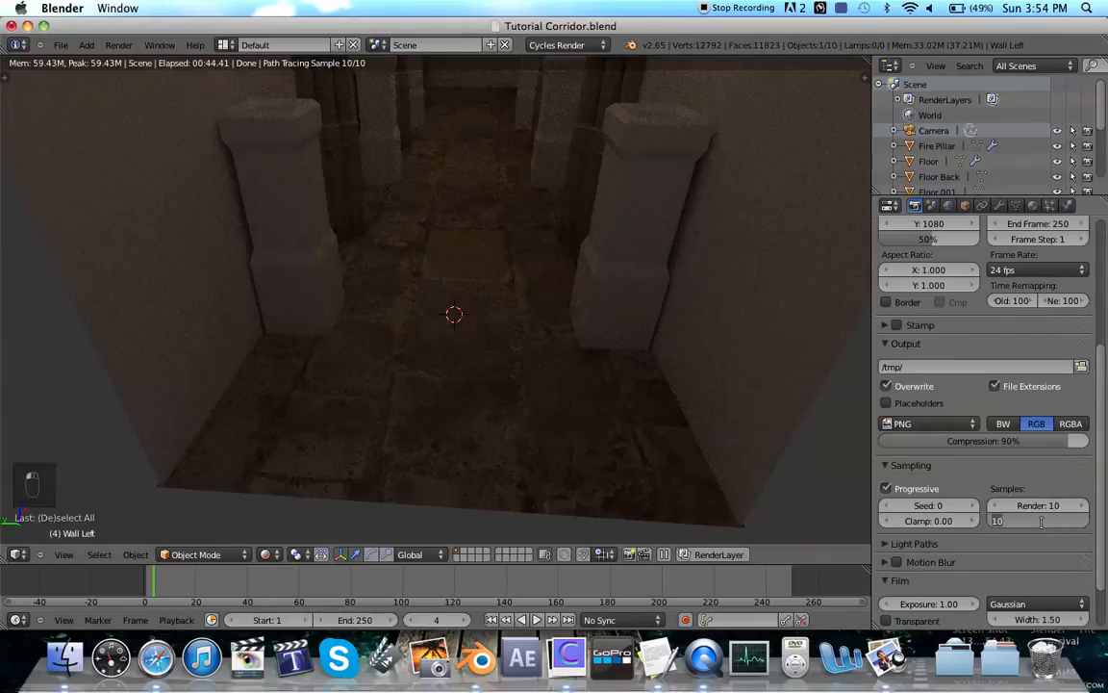
pyautogui.press('BackSpace')
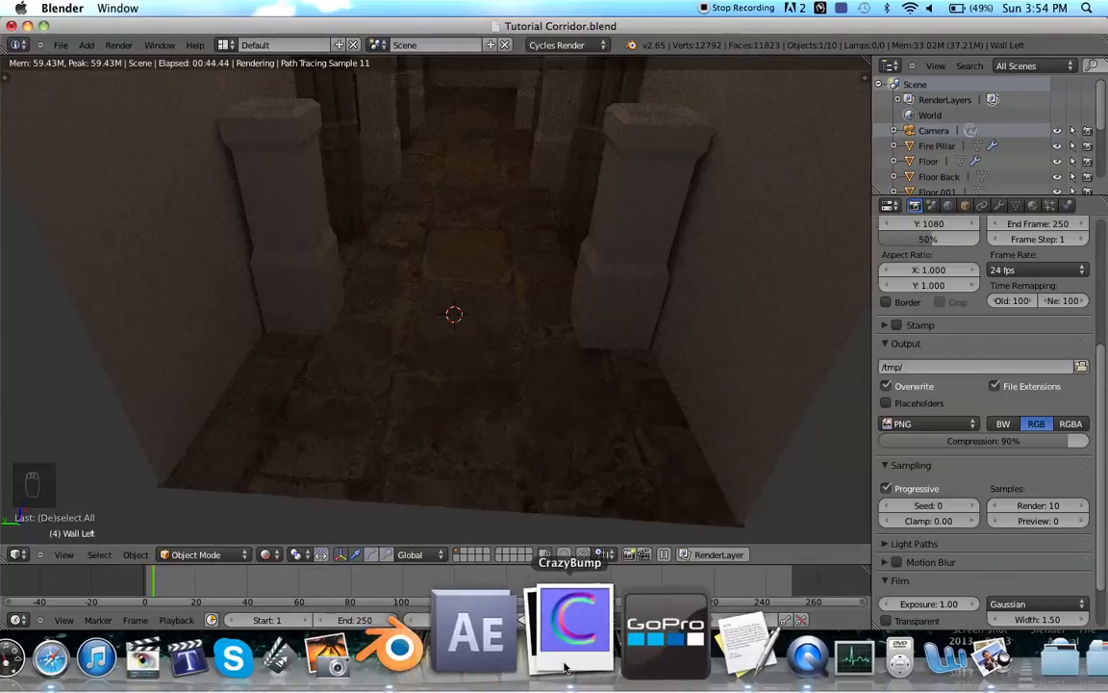
# Step: Switch to CrazyBump, choose the second of the two suggested shapes, and rotate and zoom out the 3D preview ball
pyautogui.click(569, 657)
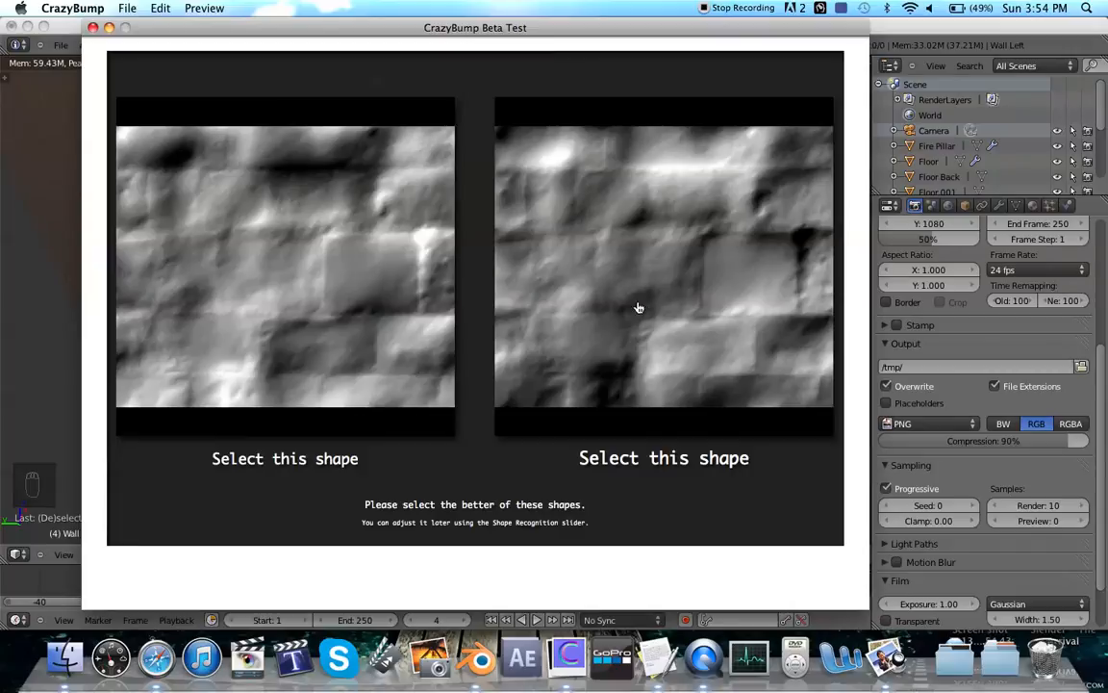
pyautogui.click(530, 230)
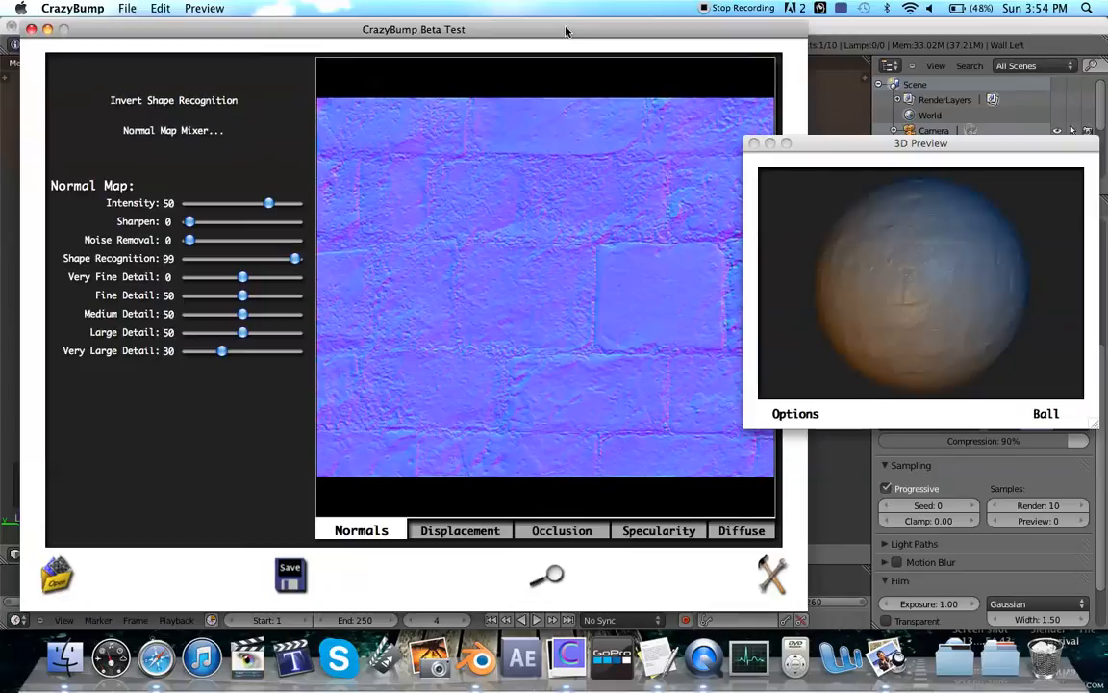
pyautogui.click(946, 277)
pyautogui.moveTo(944, 278); pyautogui.dragTo(411, 203)
pyautogui.scroll(-1, 913, 248)
pyautogui.scroll(-1, 913, 248)
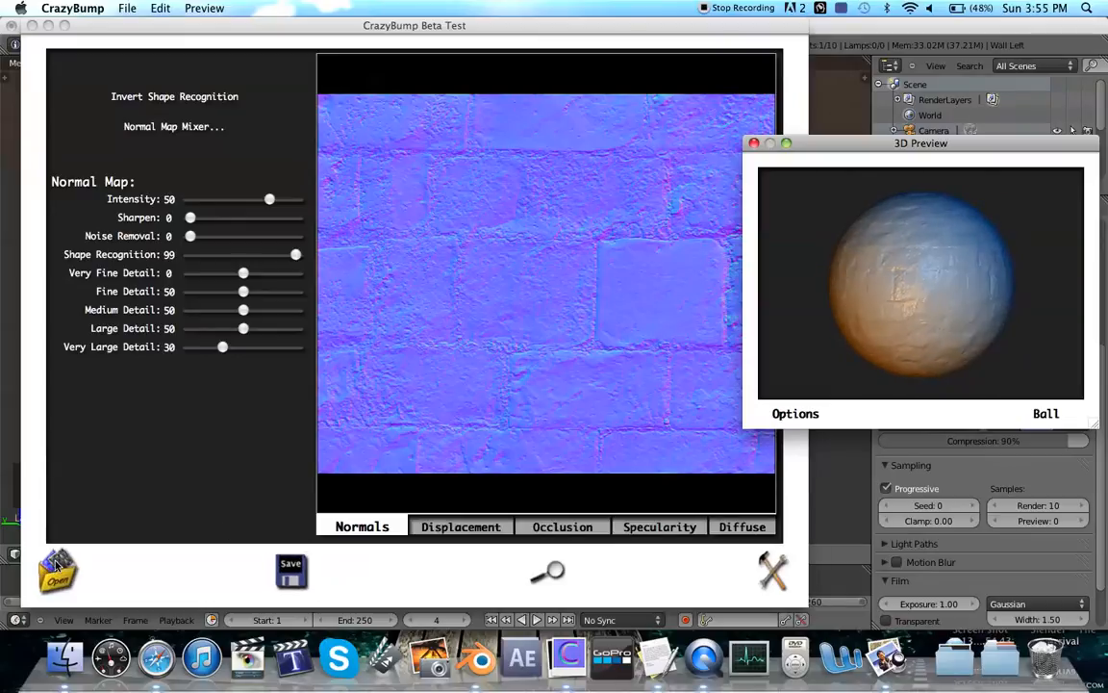
# Step: Set the normal map's Intensity to 61 and its Large Detail to 82
pyautogui.click(269, 198)
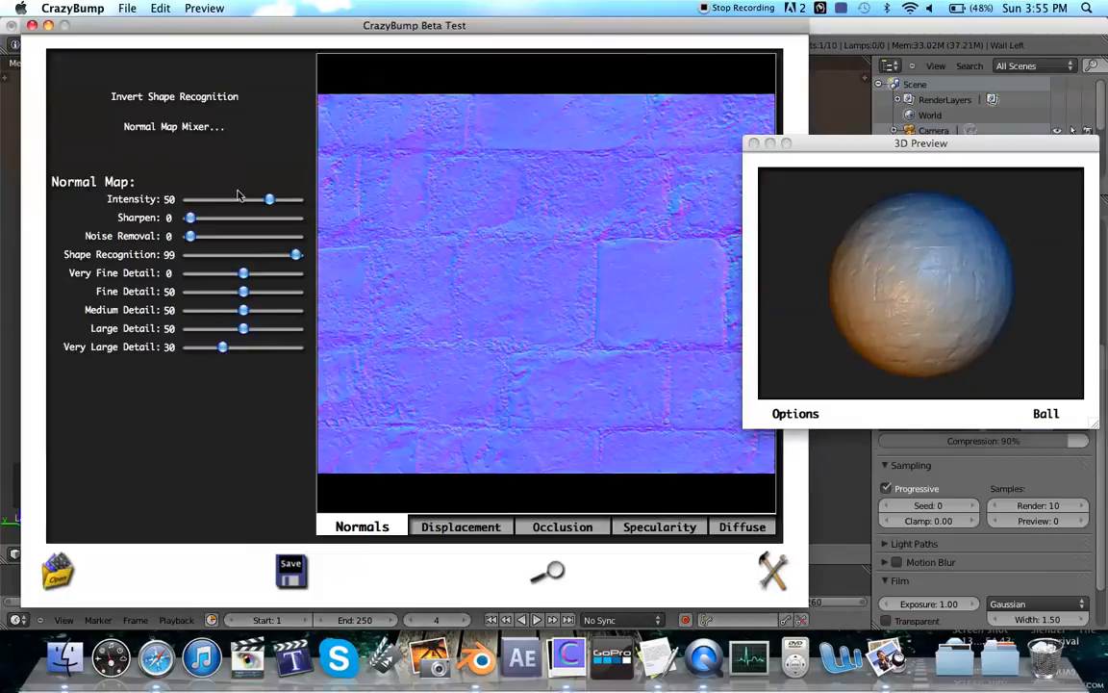
pyautogui.moveTo(268, 198)
pyautogui.mouseDown()
pyautogui.moveTo(192, 199)
pyautogui.moveTo(273, 207)
pyautogui.mouseUp()
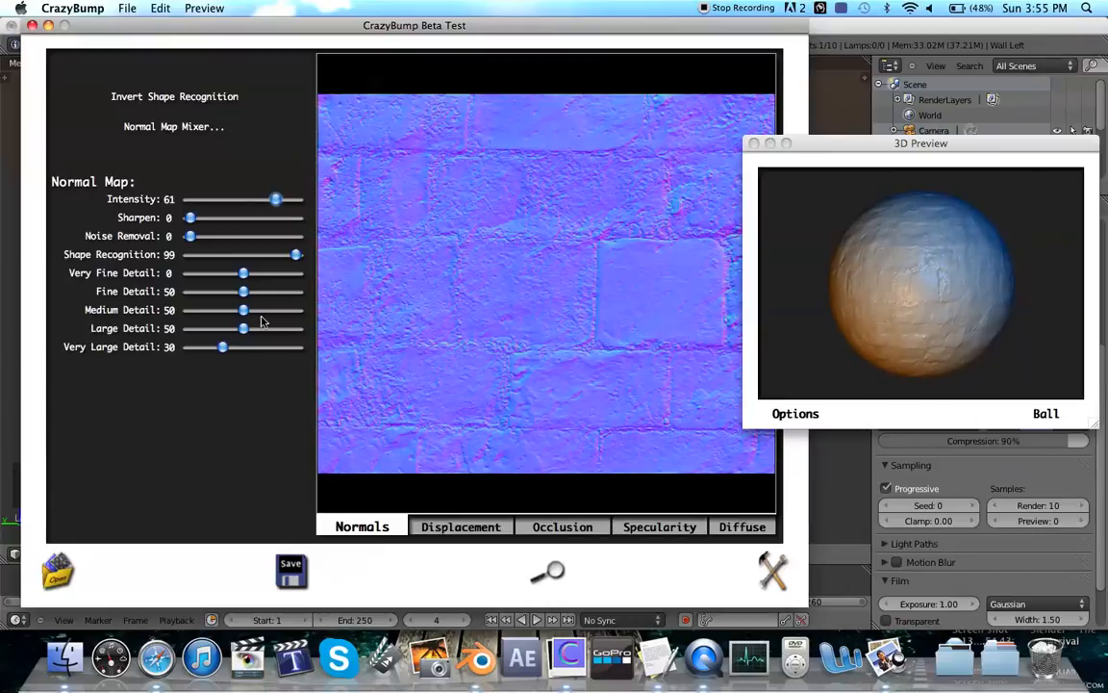
pyautogui.moveTo(242, 332); pyautogui.dragTo(273, 336)
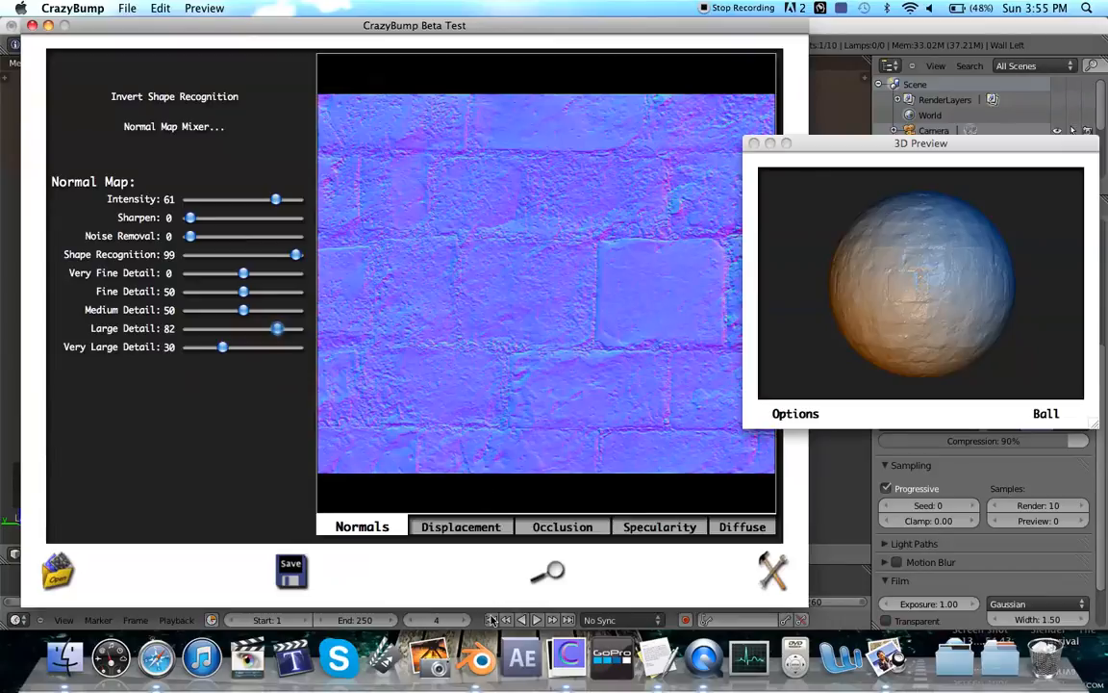
# Step: Switch to Blender and change the corridor's viewport shading from Rendered to Solid
pyautogui.click(480, 658)
pyautogui.click(267, 554)
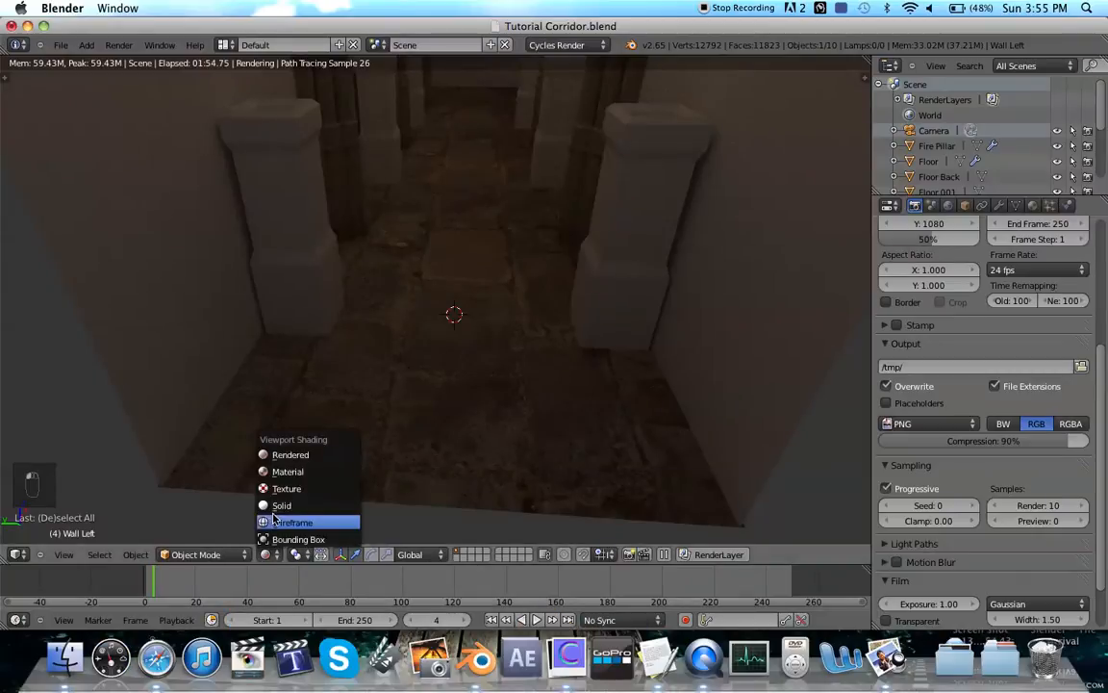
pyautogui.click(279, 503)
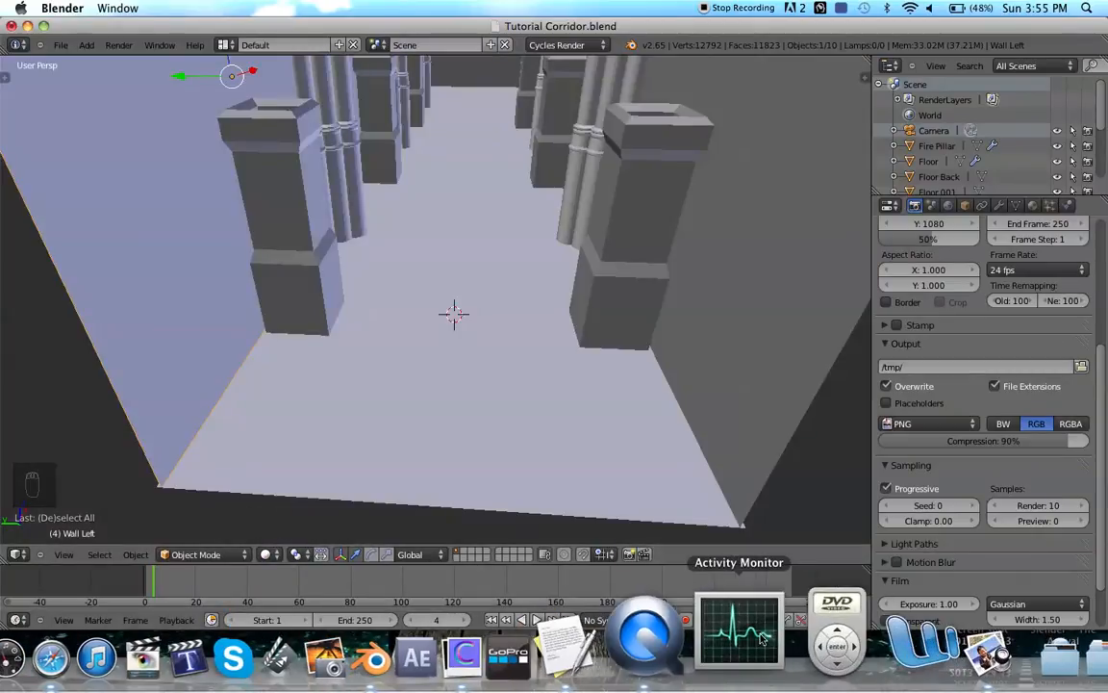
# Step: Switch back to CrazyBump and save the normals to file as Castle Floor_NRM in the Textures\ folder
pyautogui.click(553, 635)
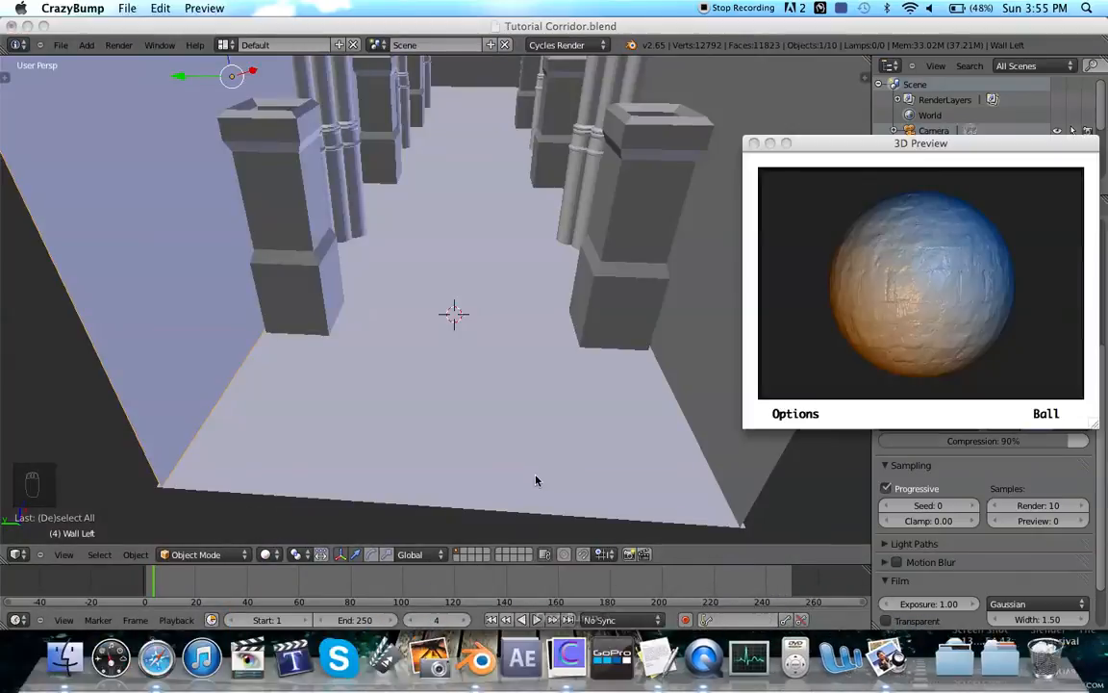
pyautogui.click(291, 570)
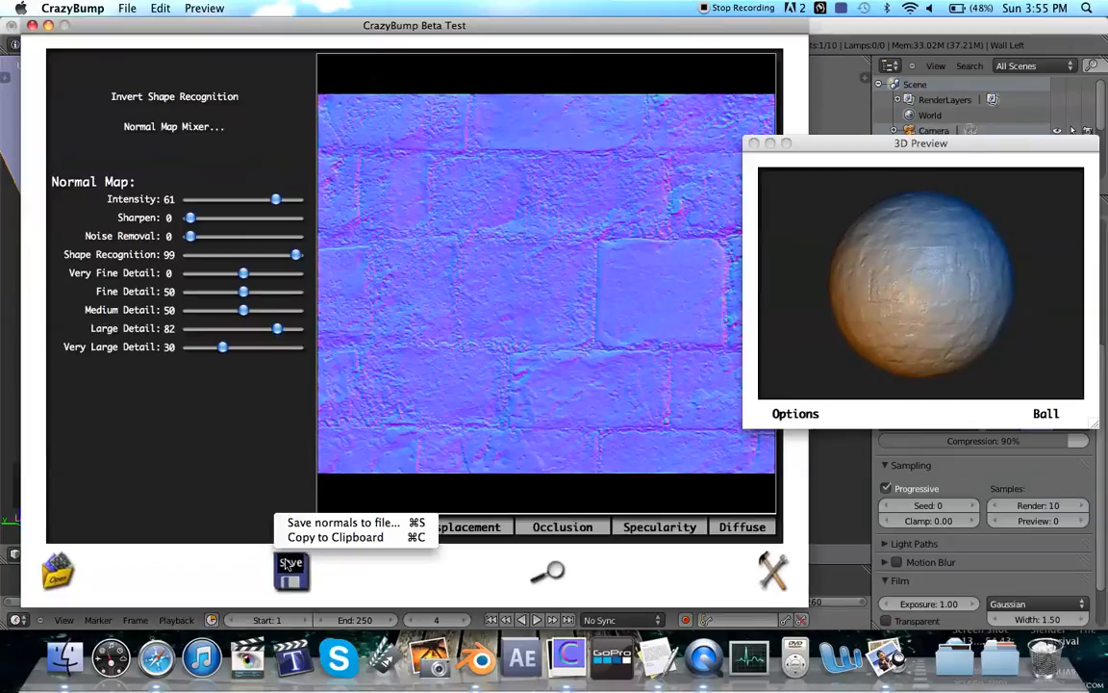
pyautogui.click(327, 522)
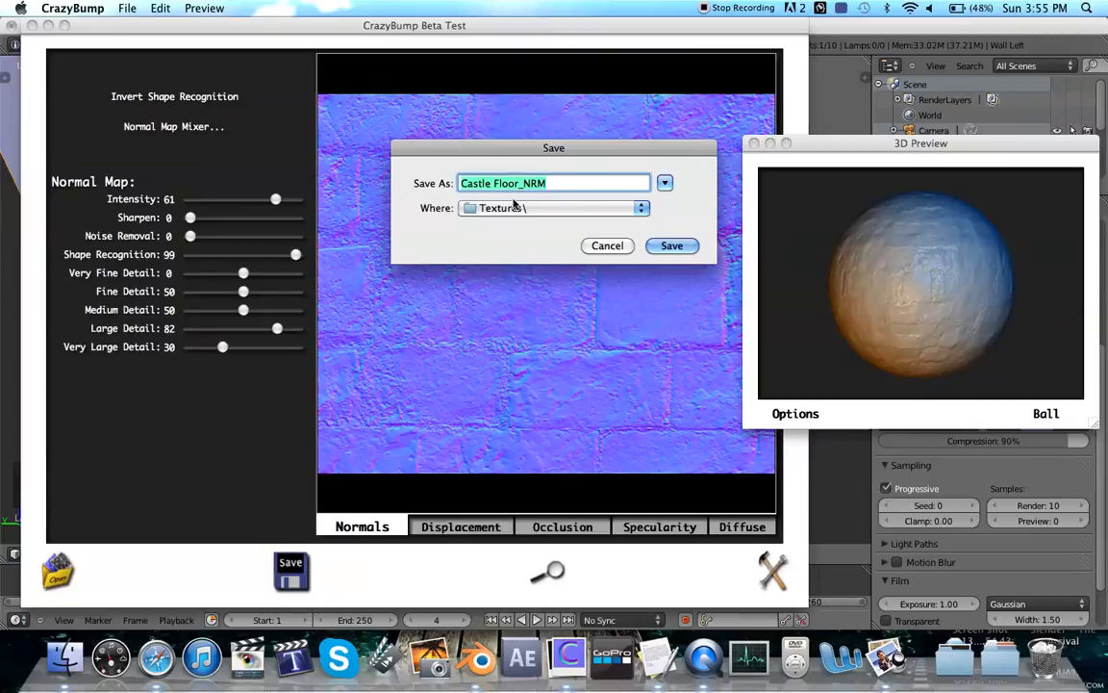
pyautogui.click(671, 246)
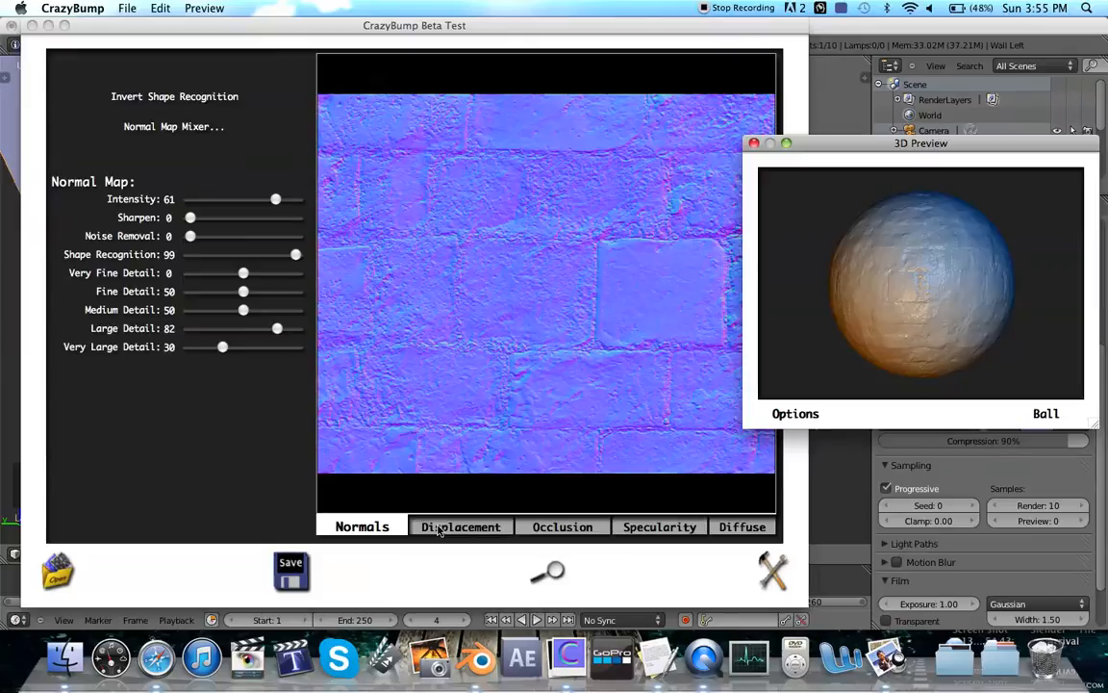
# Step: Show the floor's displacement map and set its Depth to 81
pyautogui.click(439, 528)
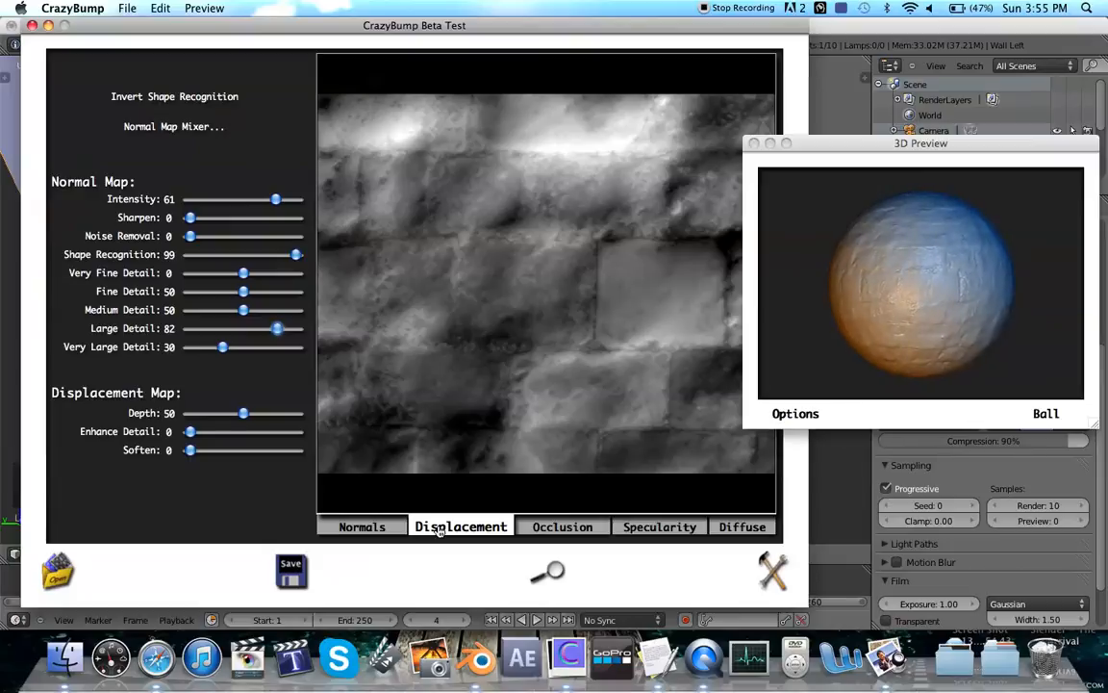
pyautogui.moveTo(240, 413); pyautogui.dragTo(275, 416)
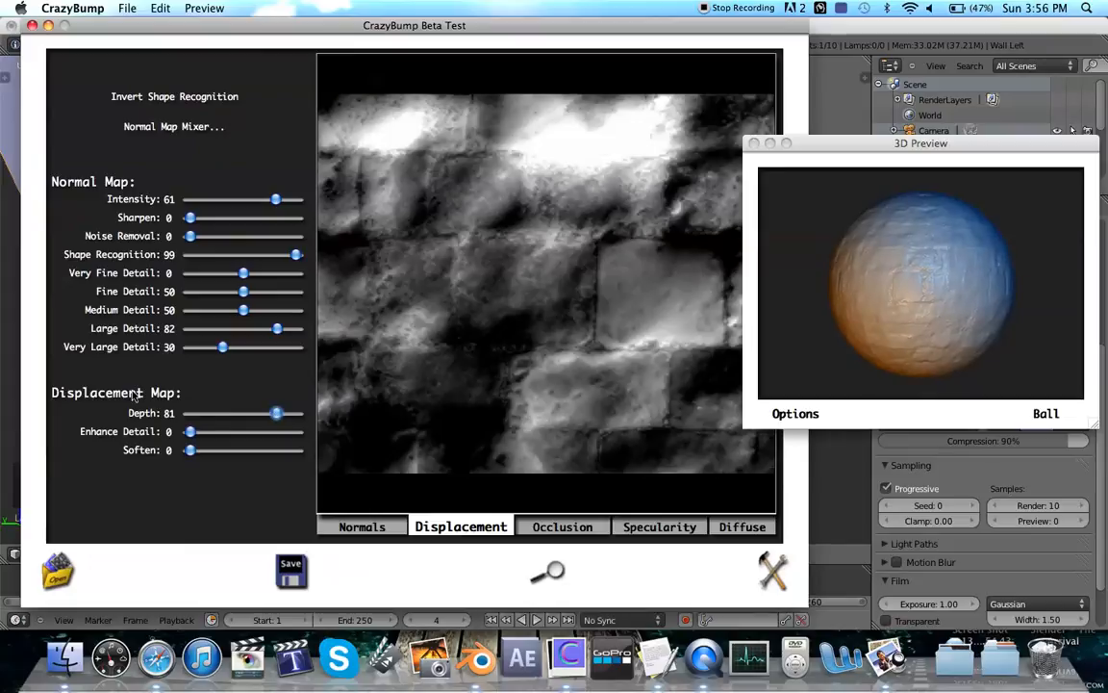
# Step: Set the displacement map's Enhance Detail to 19 and Soften to 4, and save it as Castle Floor_DISP in the Textures\ folder
pyautogui.moveTo(277, 413); pyautogui.dragTo(279, 416)
pyautogui.moveTo(189, 431); pyautogui.dragTo(197, 458)
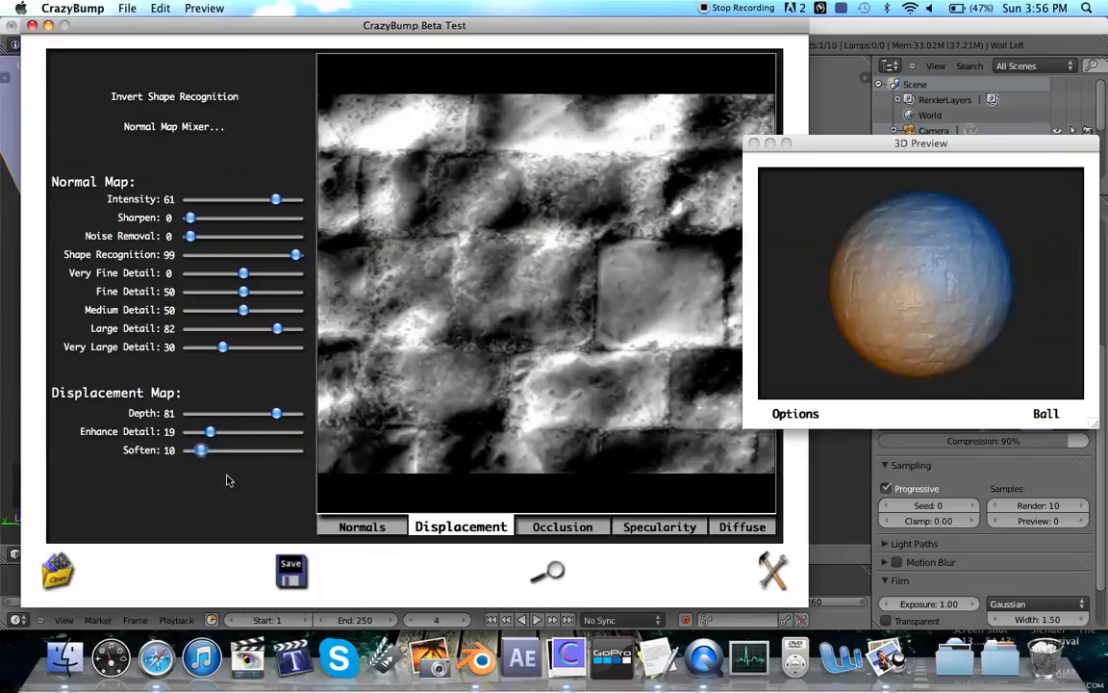
pyautogui.moveTo(201, 450); pyautogui.dragTo(197, 454)
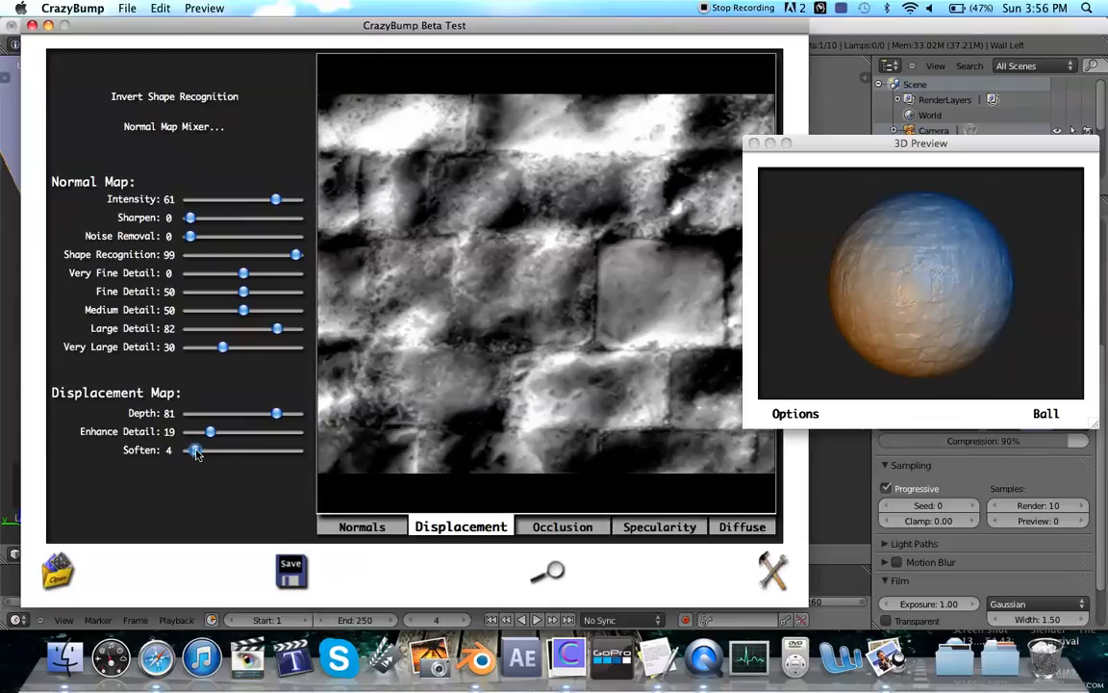
pyautogui.moveTo(288, 563)
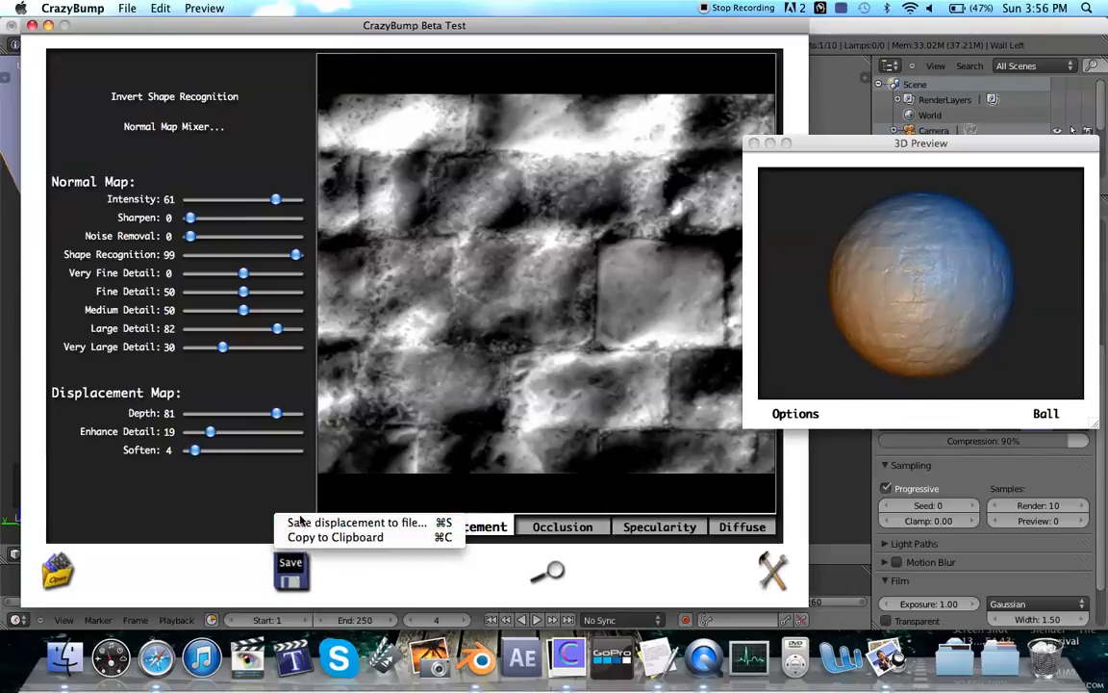
pyautogui.click(293, 524)
pyautogui.click(674, 247)
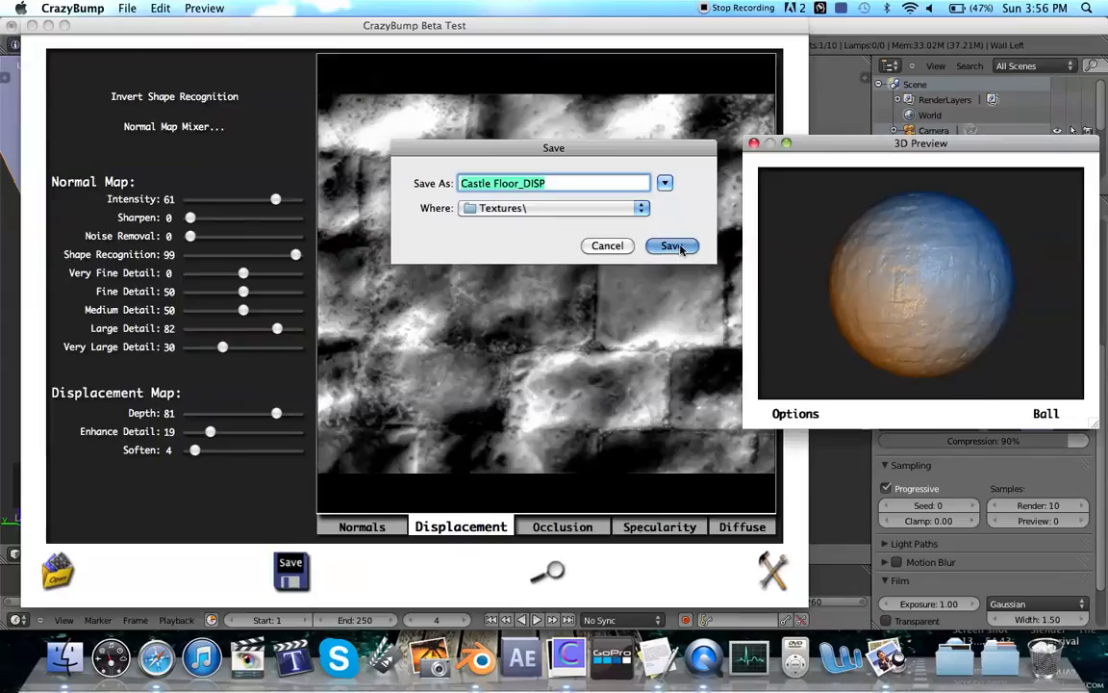
# Step: Show the floor's occlusion map and save it to file as Castle Floor_OCC in the Textures\ folder
pyautogui.click(581, 527)
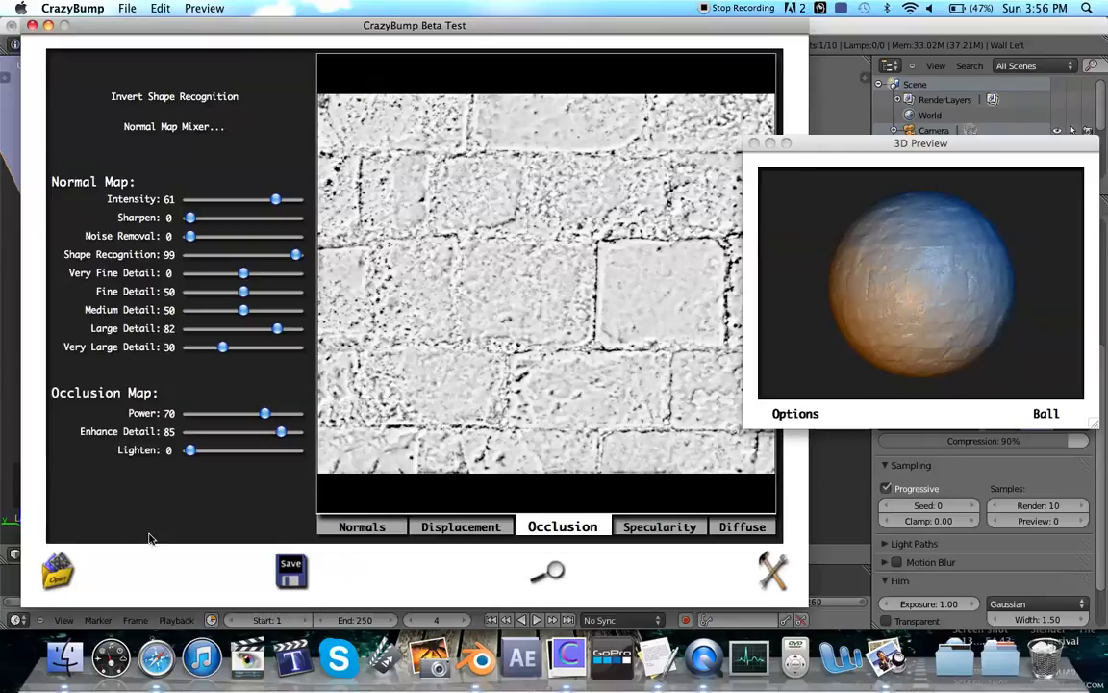
pyautogui.click(292, 571)
pyautogui.click(311, 520)
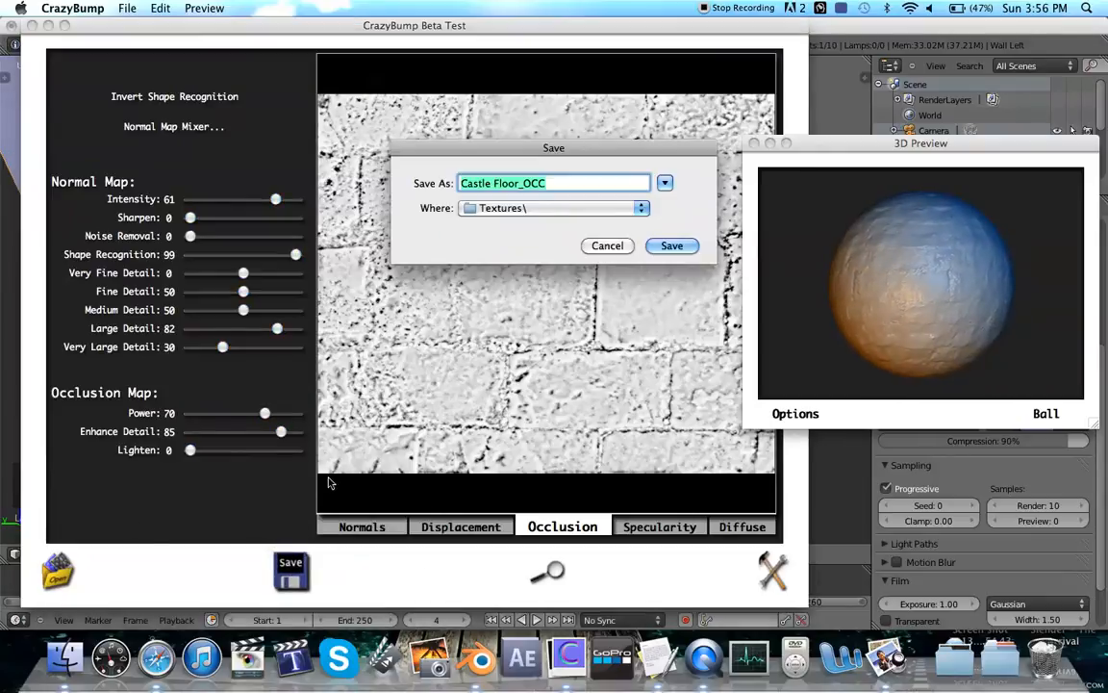
pyautogui.click(672, 246)
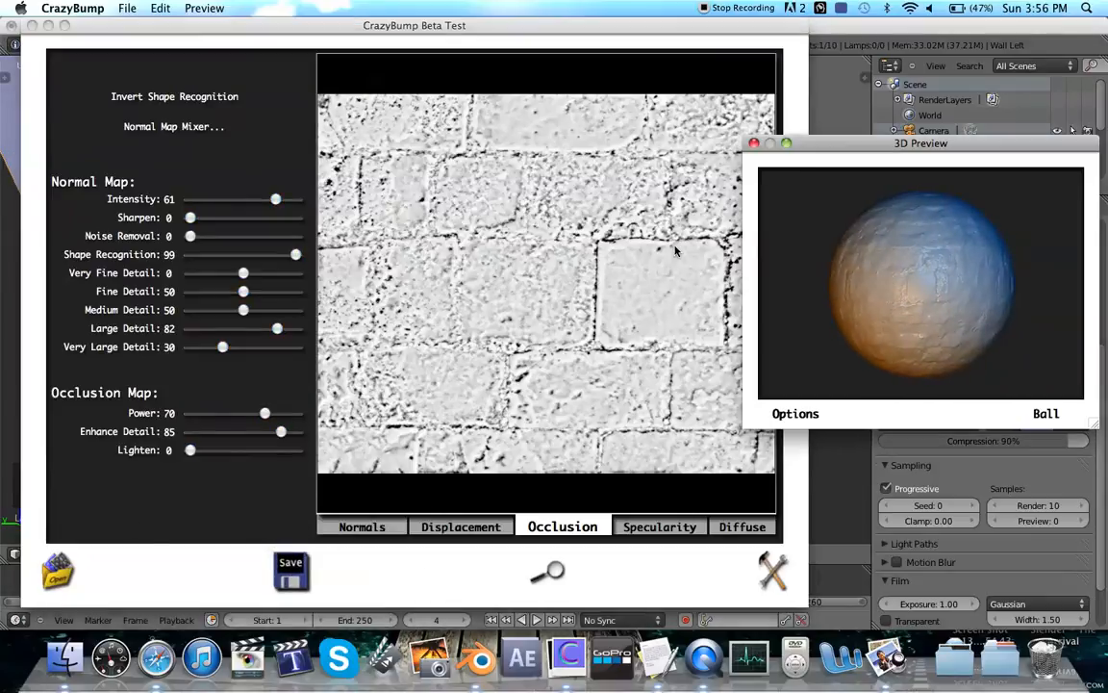
# Step: Show the specularity map and set its Texture Influence to 60, Enhance Detail to 26 and Brightness to 33
pyautogui.click(646, 529)
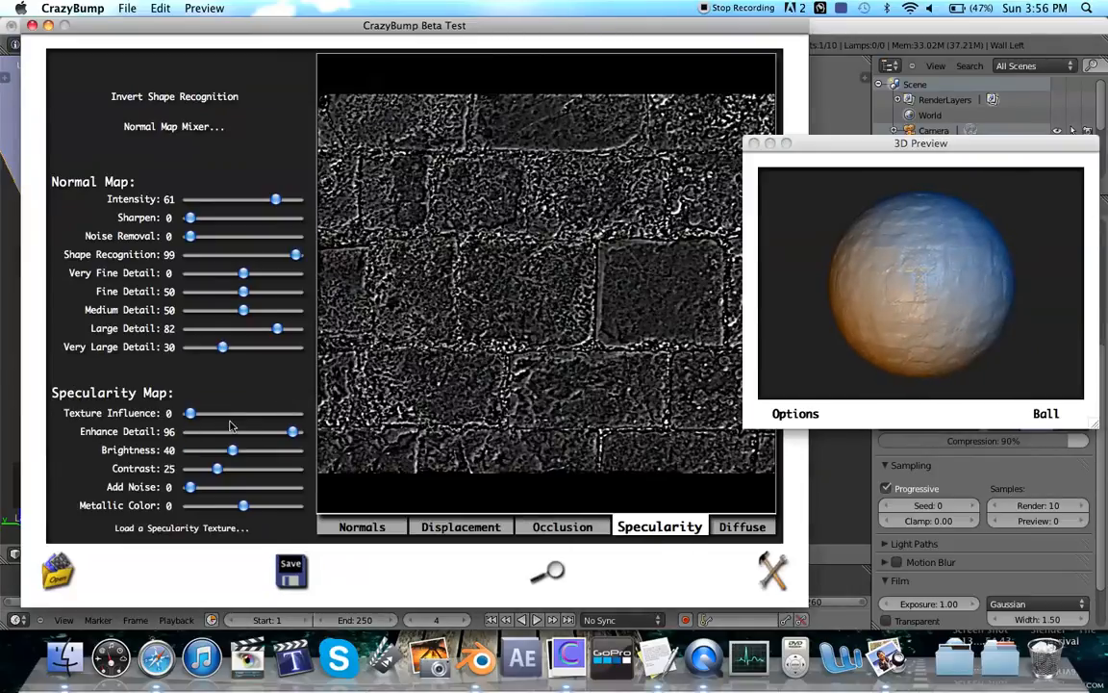
pyautogui.moveTo(190, 412); pyautogui.dragTo(253, 413)
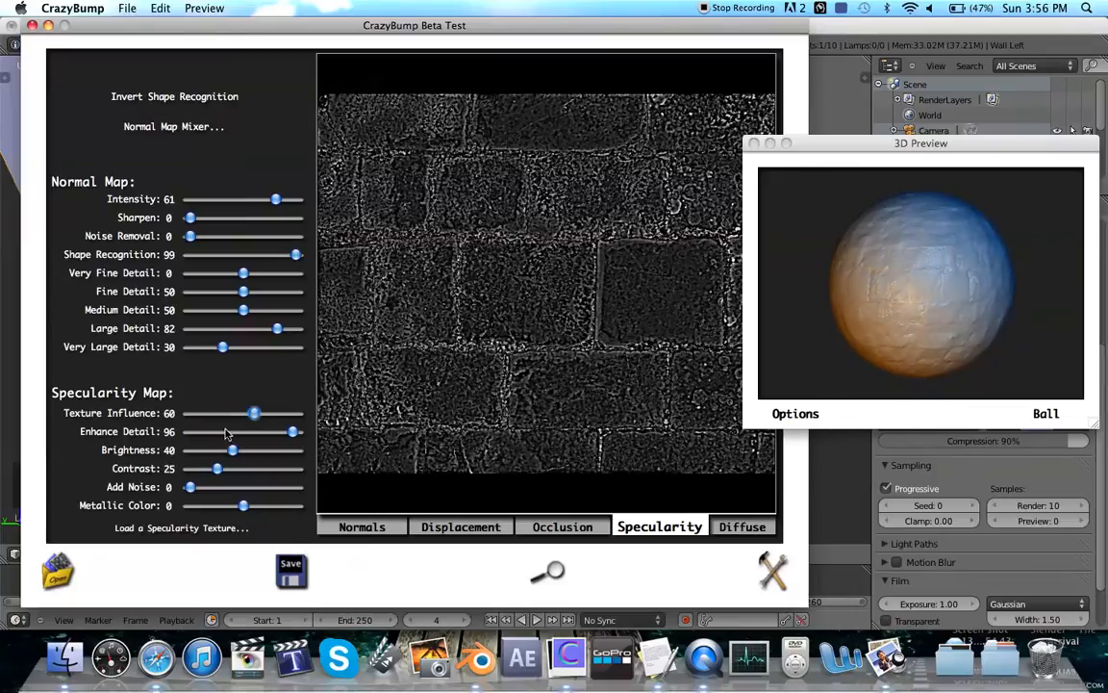
pyautogui.click(222, 434)
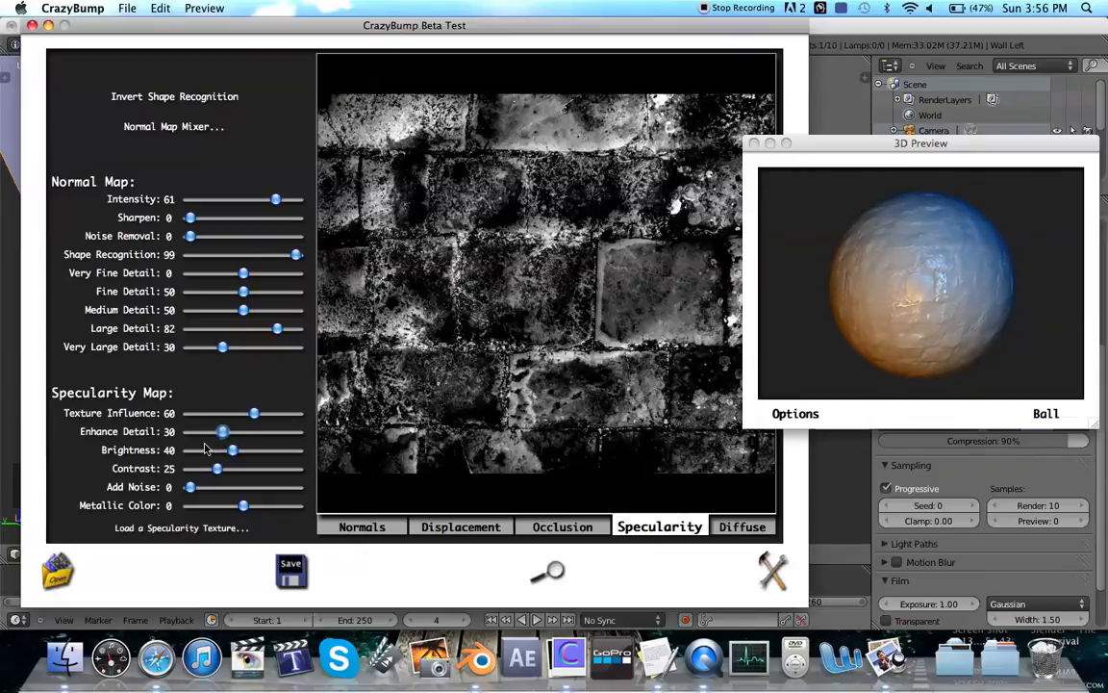
pyautogui.moveTo(222, 432); pyautogui.dragTo(242, 451)
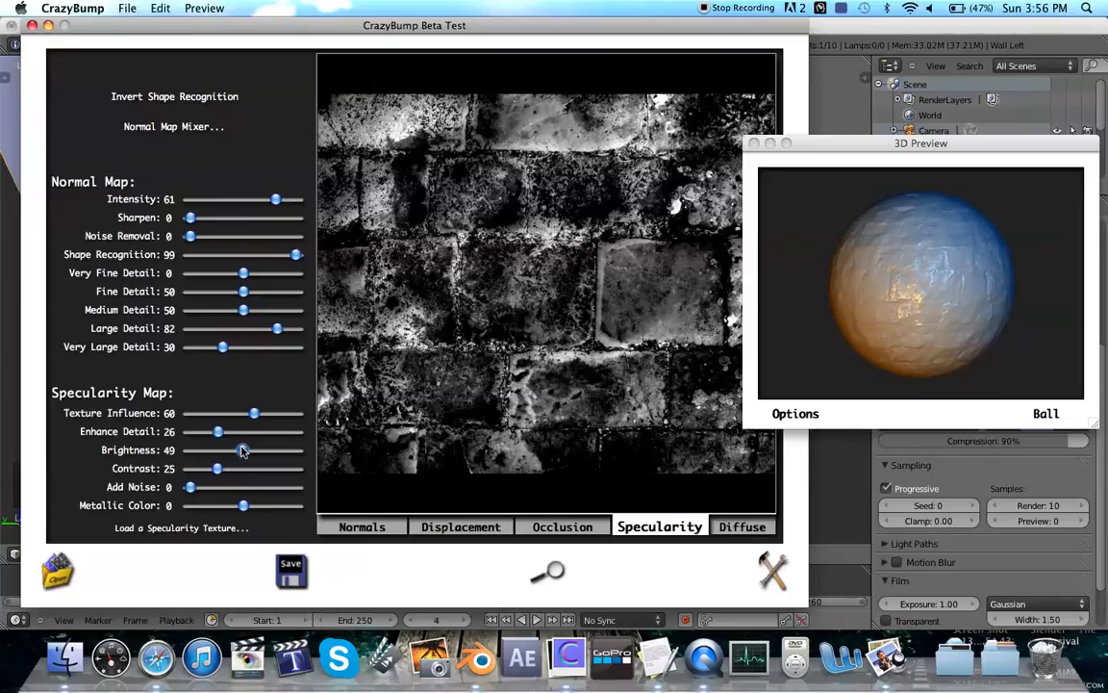
pyautogui.click(221, 451)
pyautogui.moveTo(220, 452); pyautogui.dragTo(227, 453)
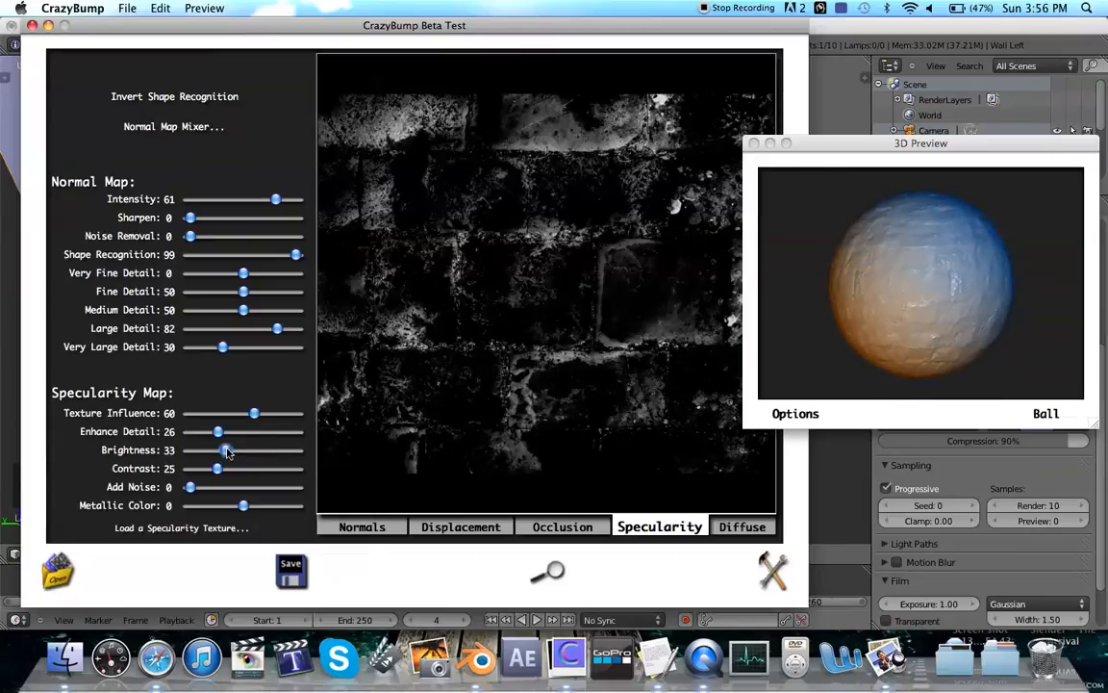
# Step: Save the specularity map to file as Castle Floor_SPEC in the Textures\ folder
pyautogui.click(292, 572)
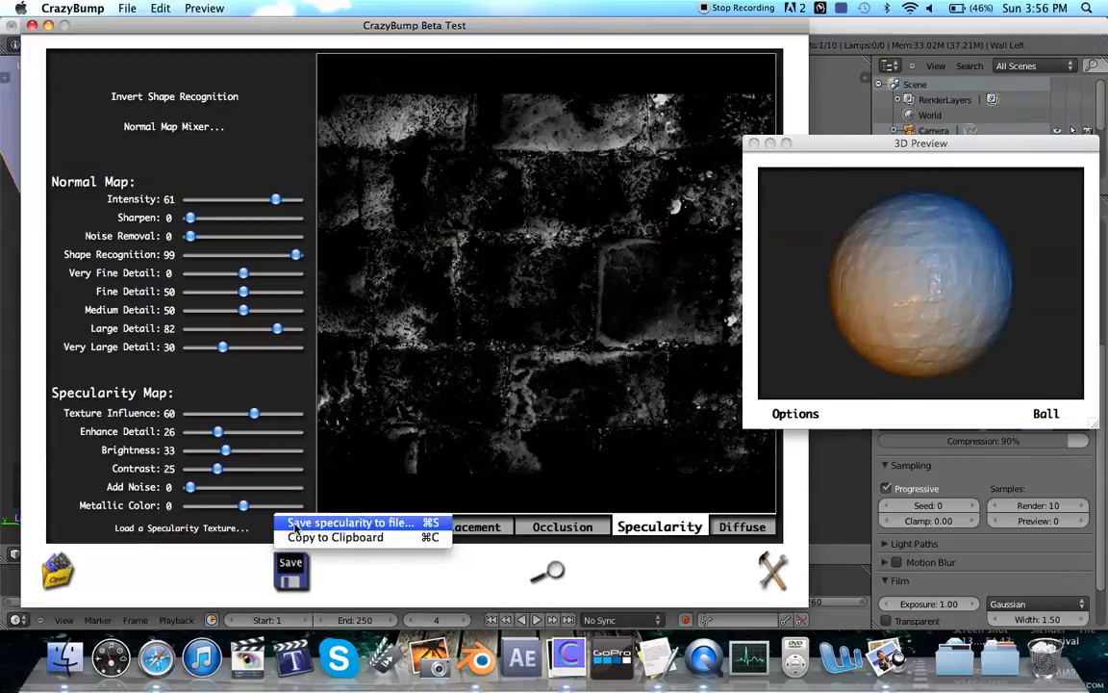
pyautogui.click(296, 525)
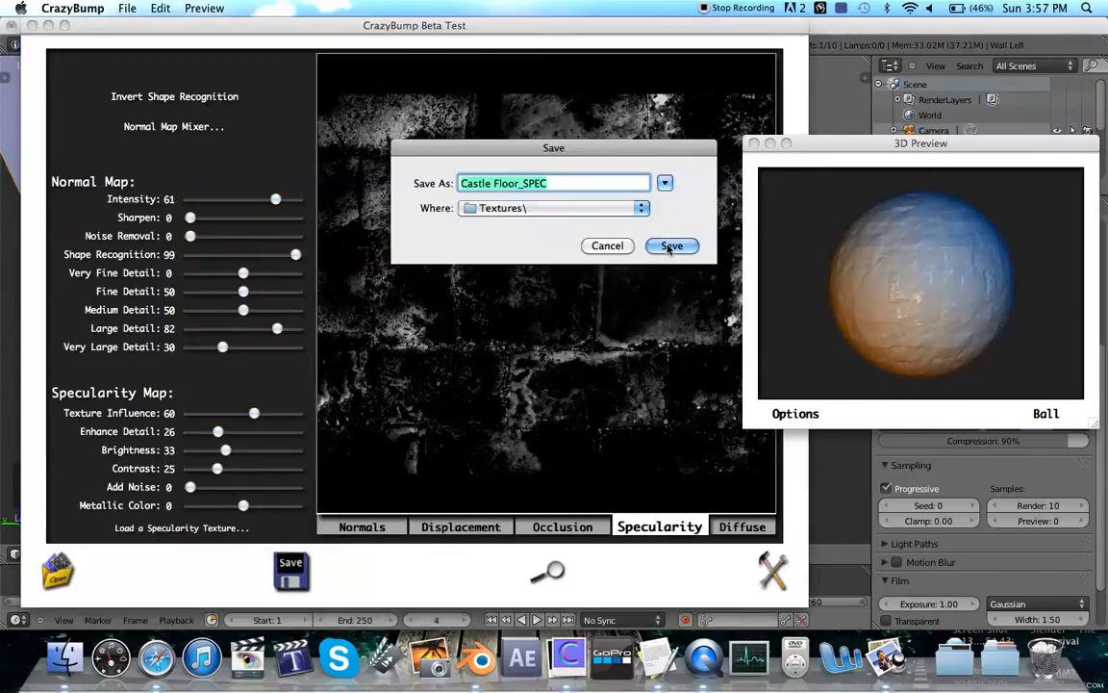
pyautogui.click(670, 247)
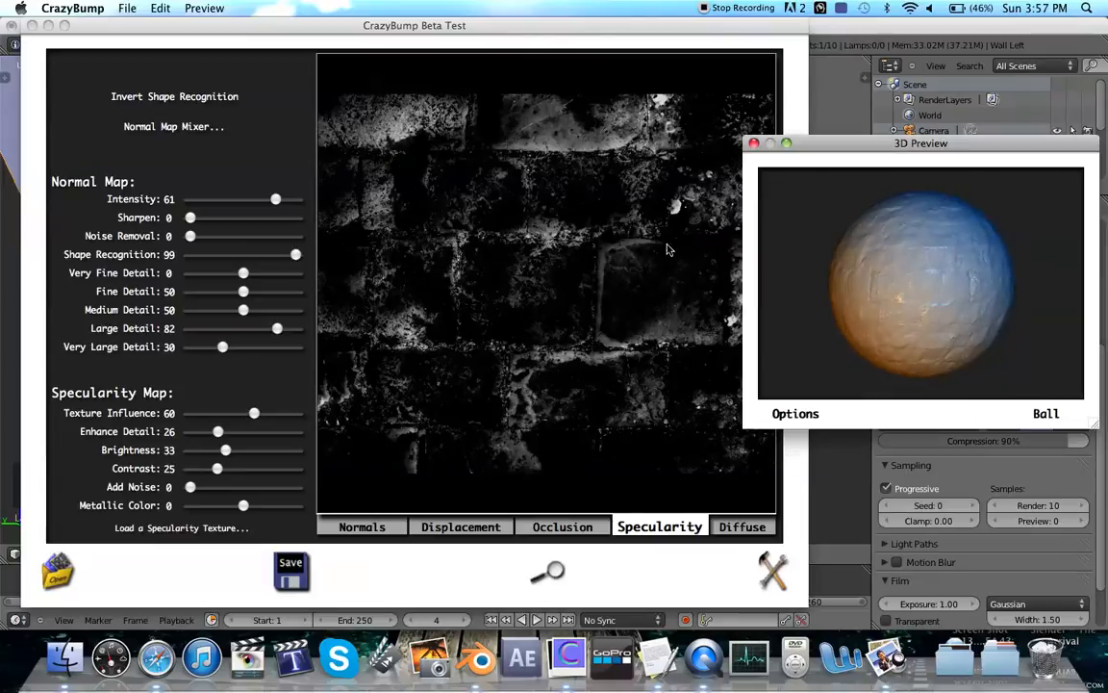
# Step: Show the diffuse map and set its Remove Shading to 40, 3D Highlights to 46 and Color Correction to 51
pyautogui.click(738, 526)
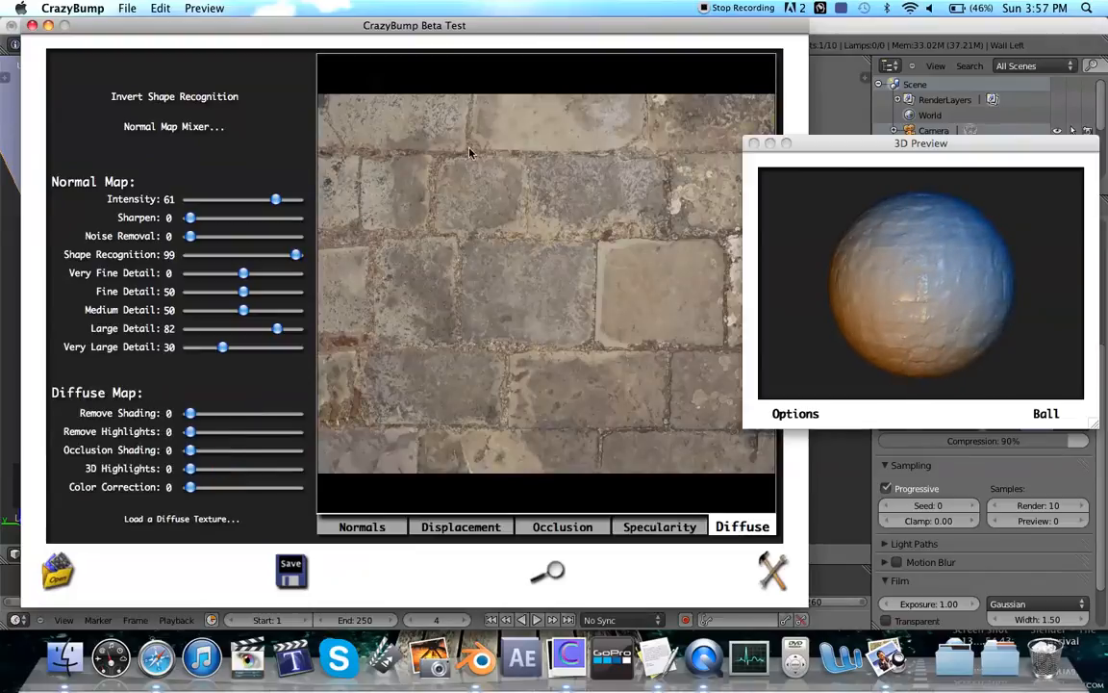
pyautogui.moveTo(189, 413); pyautogui.dragTo(228, 413)
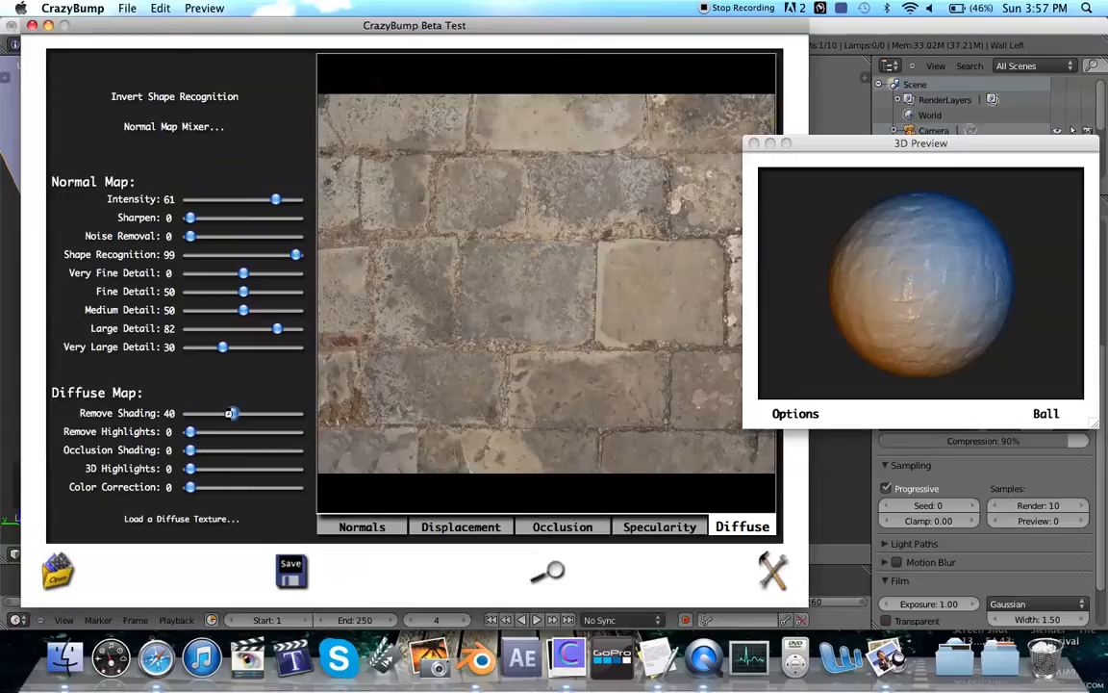
pyautogui.click(234, 470)
pyautogui.moveTo(240, 487); pyautogui.dragTo(244, 488)
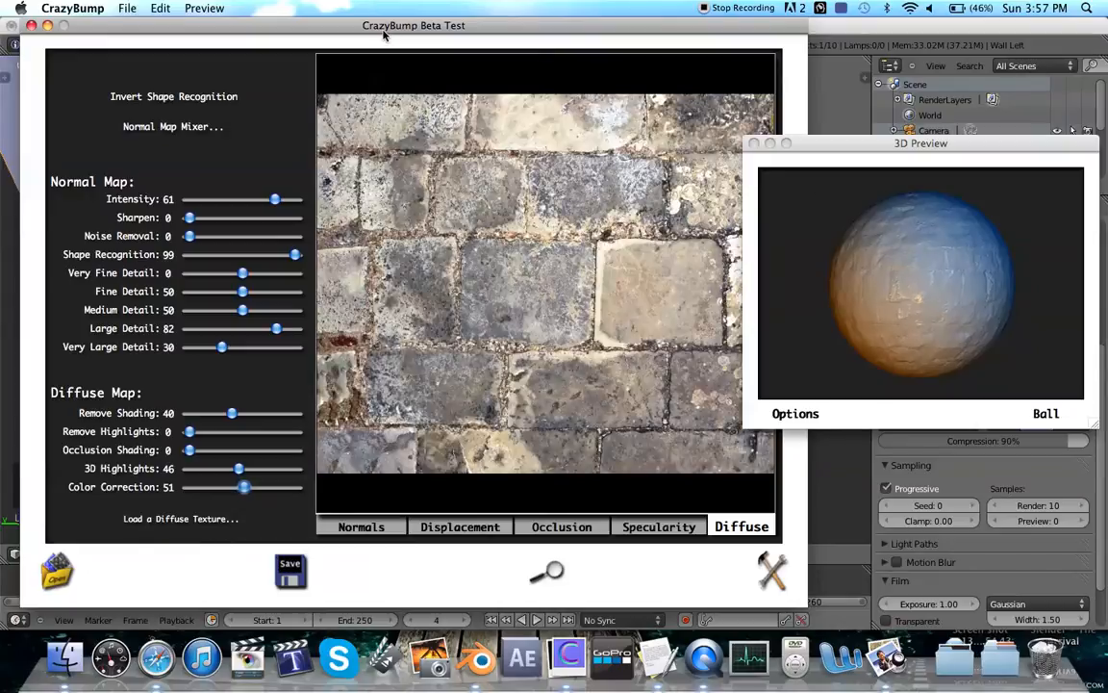
# Step: Switch to Blender and select the corridor's Floor object
pyautogui.press('super+Tab')
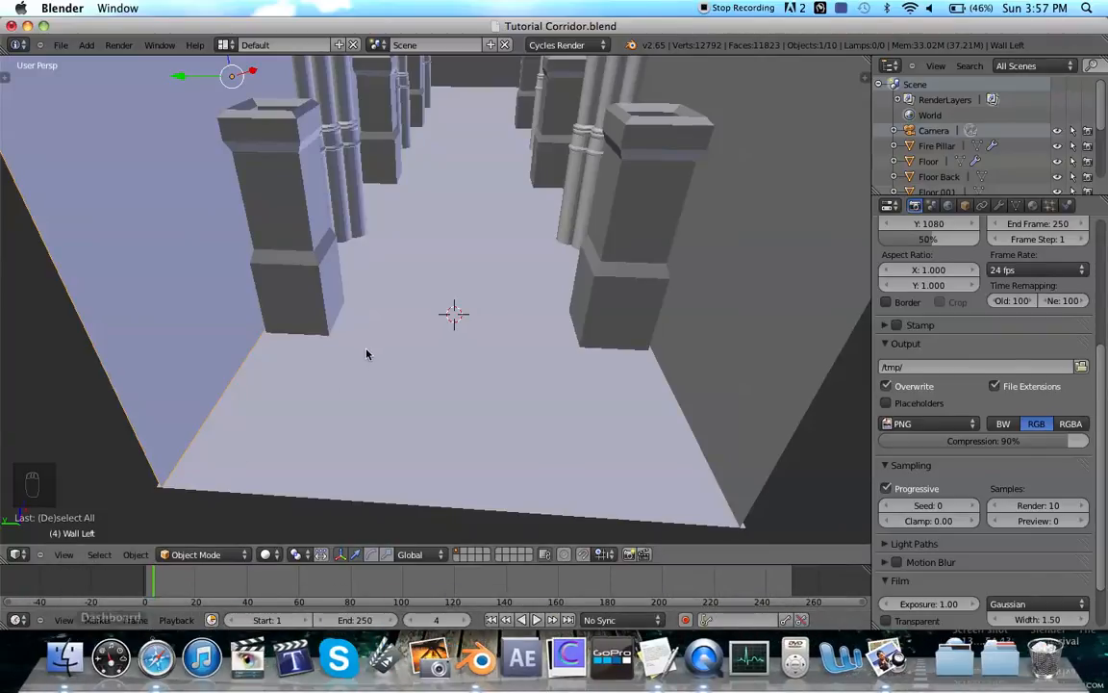
pyautogui.scroll(-10, 365, 349)
pyautogui.scroll(10, 457, 311)
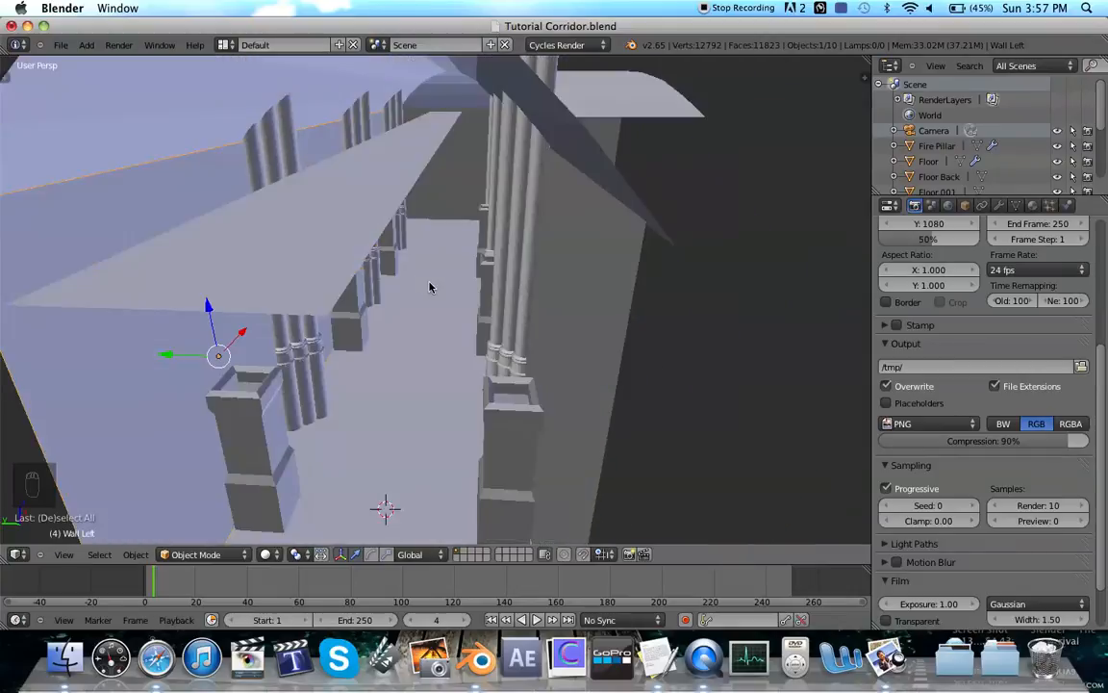
pyautogui.rightClick(430, 287)
pyautogui.press('KP_Decimal')
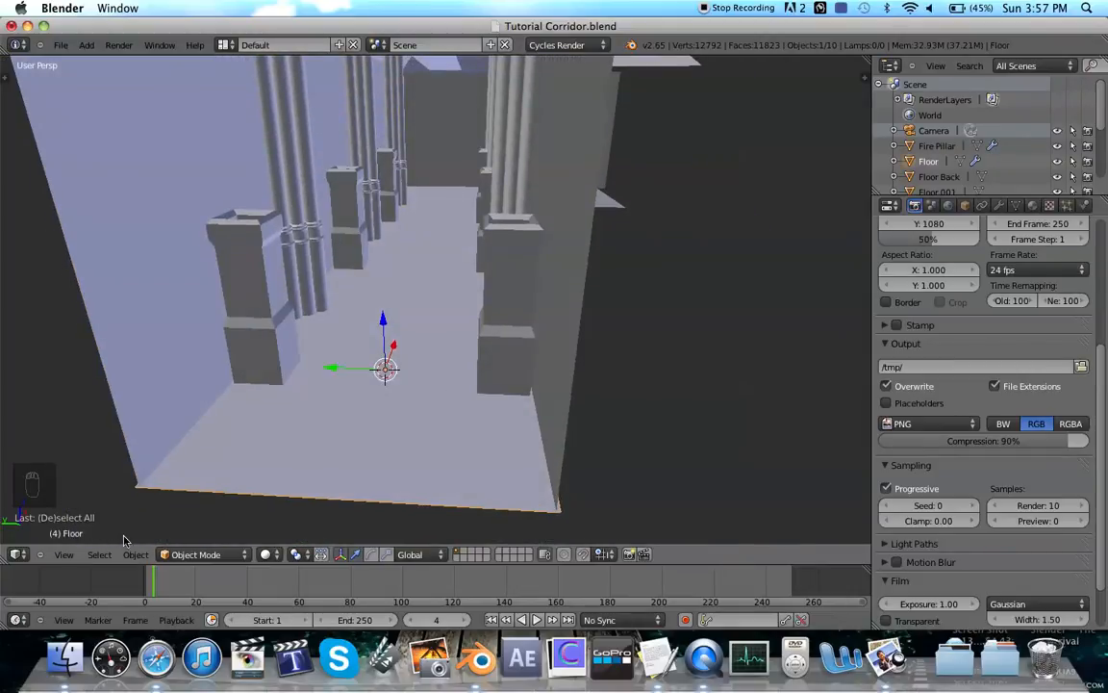
# Step: Enlarge the timeline area to about half the window height and change it to the Node Editor
pyautogui.moveTo(154, 566); pyautogui.dragTo(157, 301)
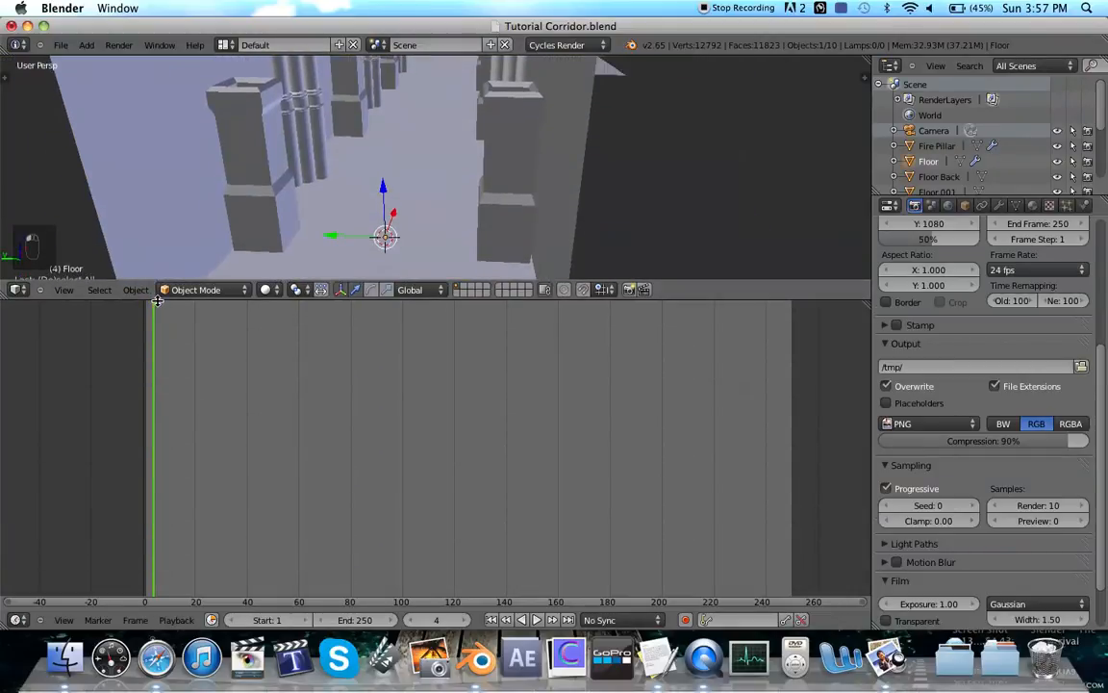
pyautogui.click(16, 619)
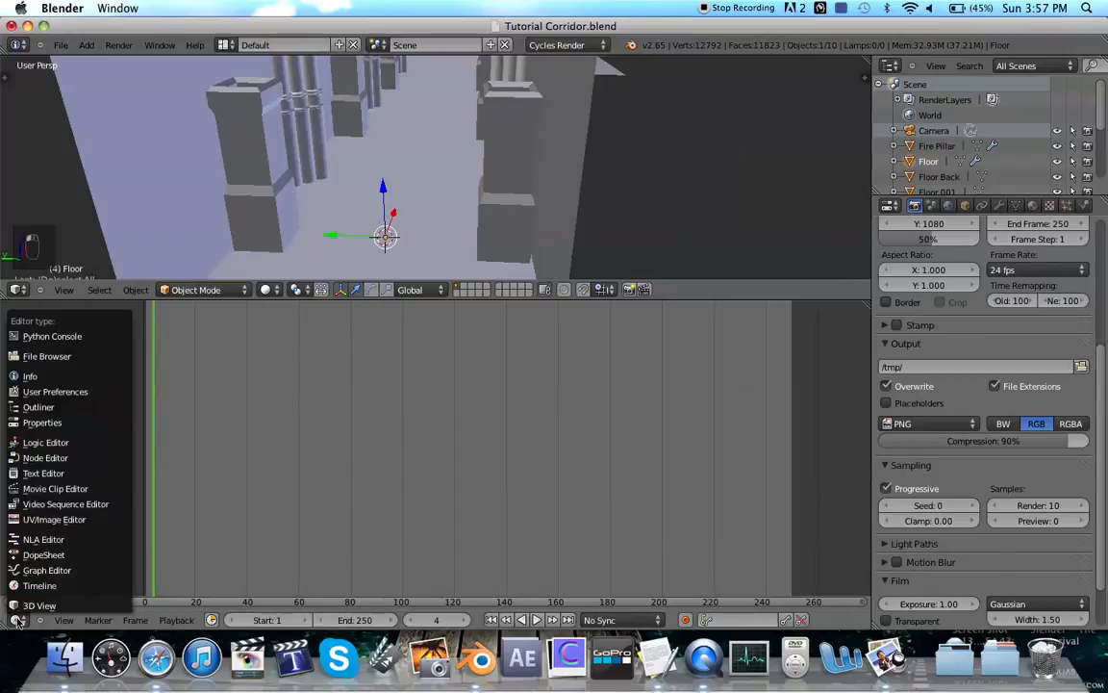
pyautogui.click(61, 460)
# Step: Examine the floor material's node tree and show the floor's material properties
pyautogui.scroll(3, 391, 443)
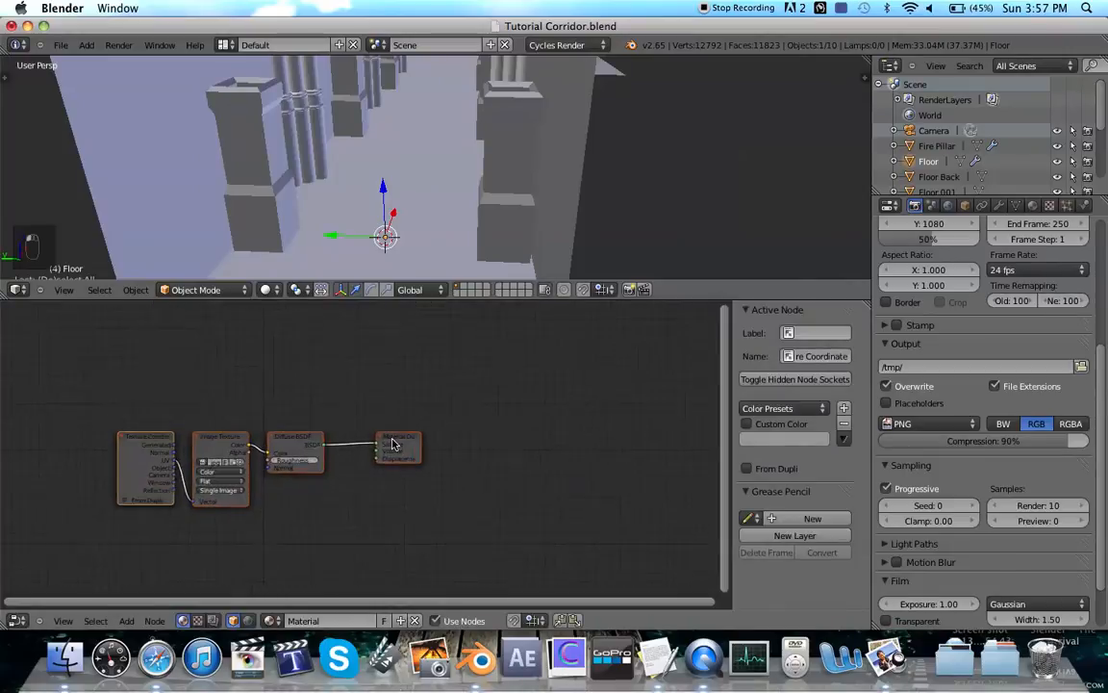
pyautogui.scroll(5, 389, 437)
pyautogui.scroll(-5, 388, 437)
pyautogui.hscroll(-4, 389, 437)
pyautogui.scroll(2, 388, 436)
pyautogui.scroll(2, 388, 437)
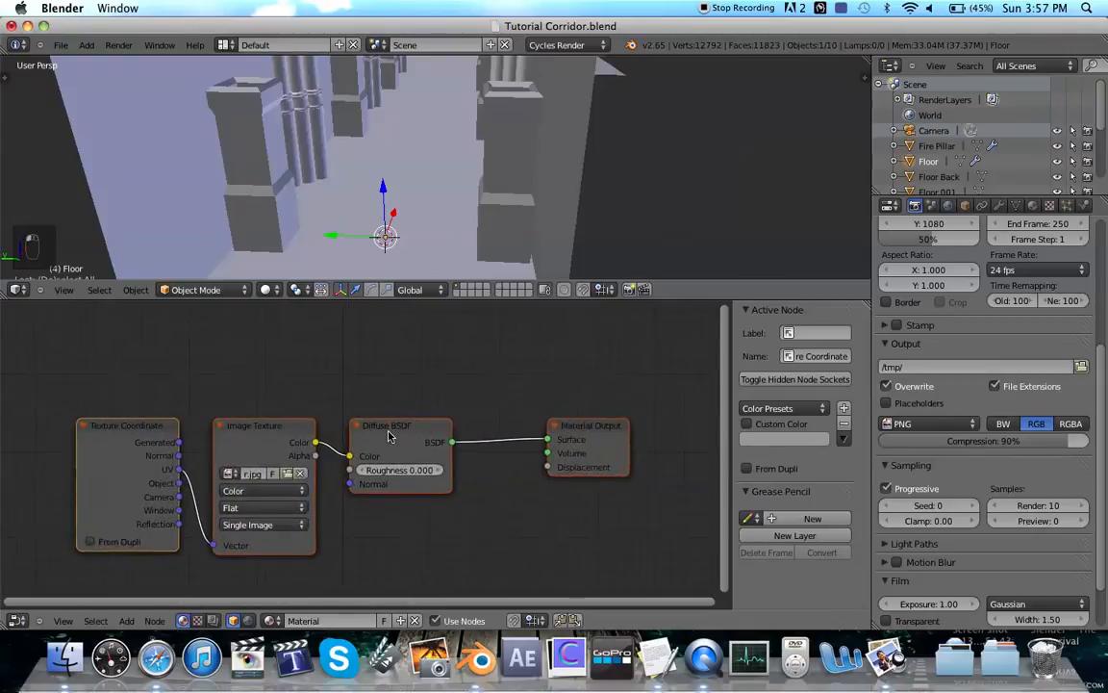
pyautogui.scroll(-3, 389, 436)
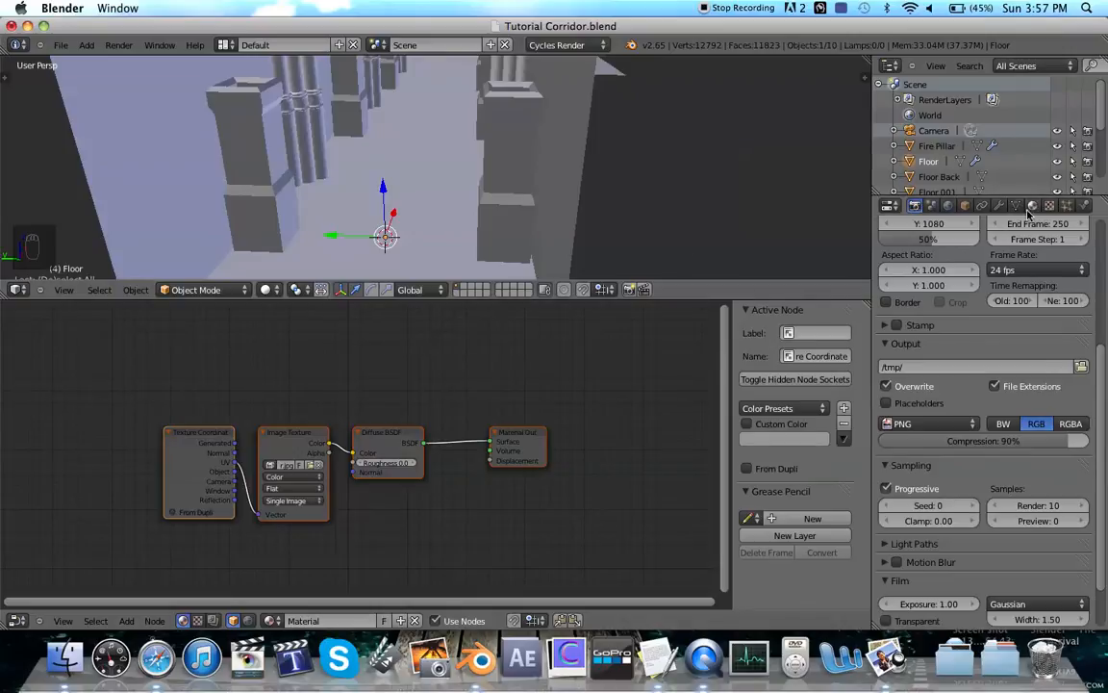
pyautogui.click(1032, 204)
# Step: Rearrange the Texture Coordinate, Image Texture, Diffuse BSDF and Material Output nodes into a row higher in the node tree
pyautogui.moveTo(168, 458); pyautogui.dragTo(115, 418)
pyautogui.moveTo(291, 448); pyautogui.dragTo(250, 395)
pyautogui.click(397, 452)
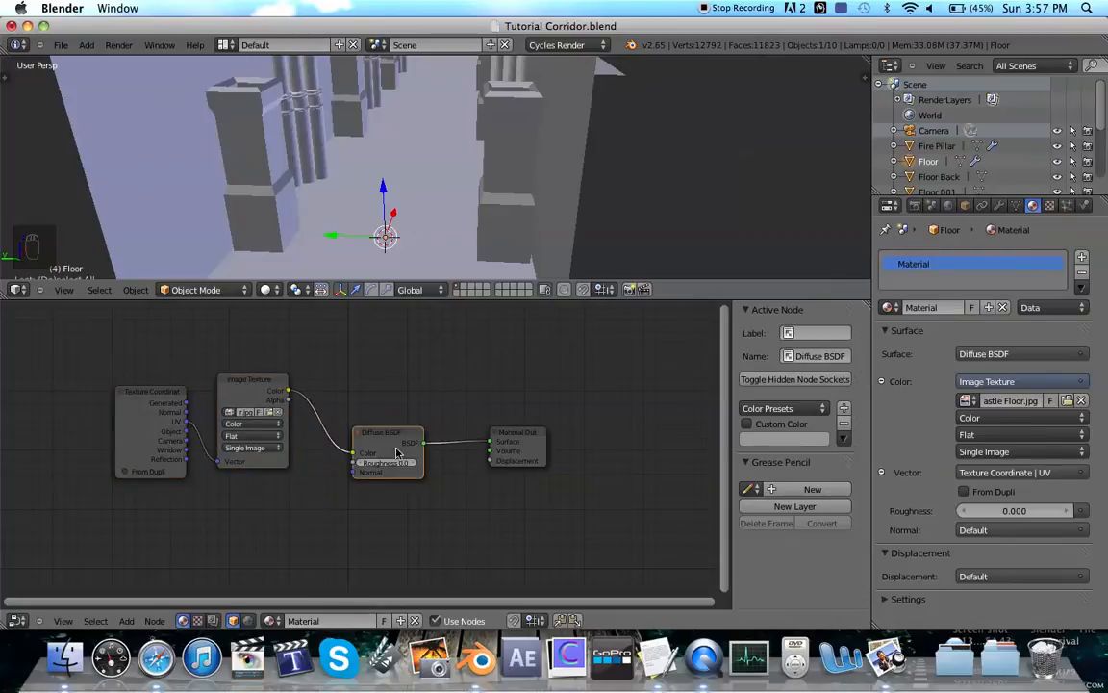
pyautogui.moveTo(397, 452); pyautogui.dragTo(371, 394)
pyautogui.moveTo(505, 438); pyautogui.dragTo(458, 399)
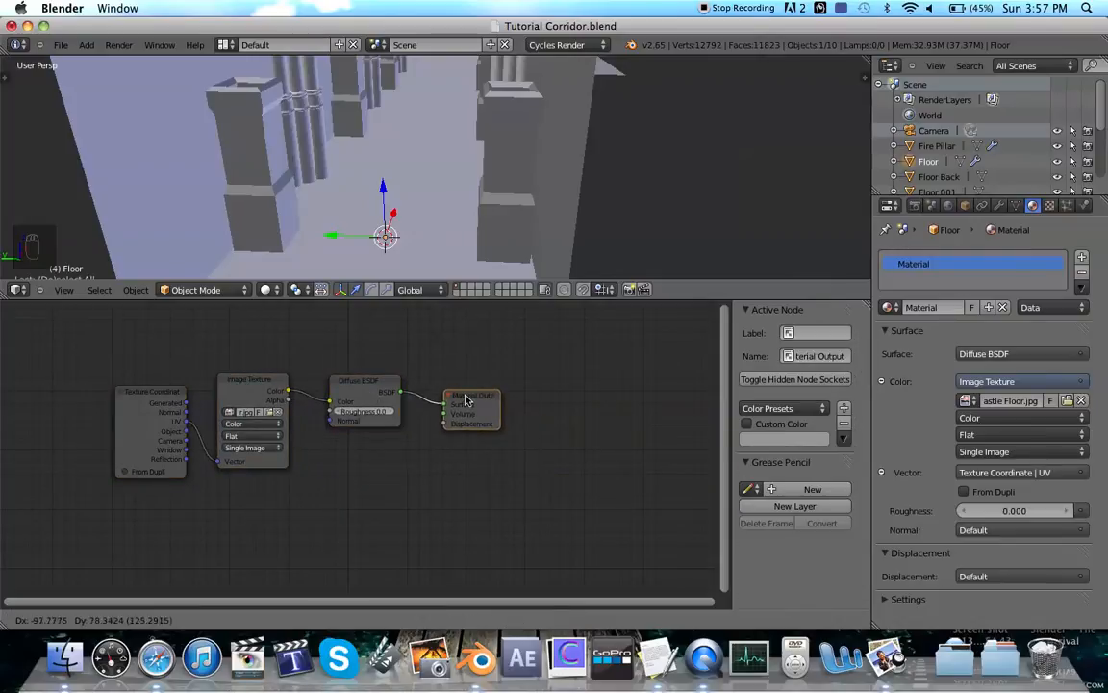
pyautogui.click(168, 407)
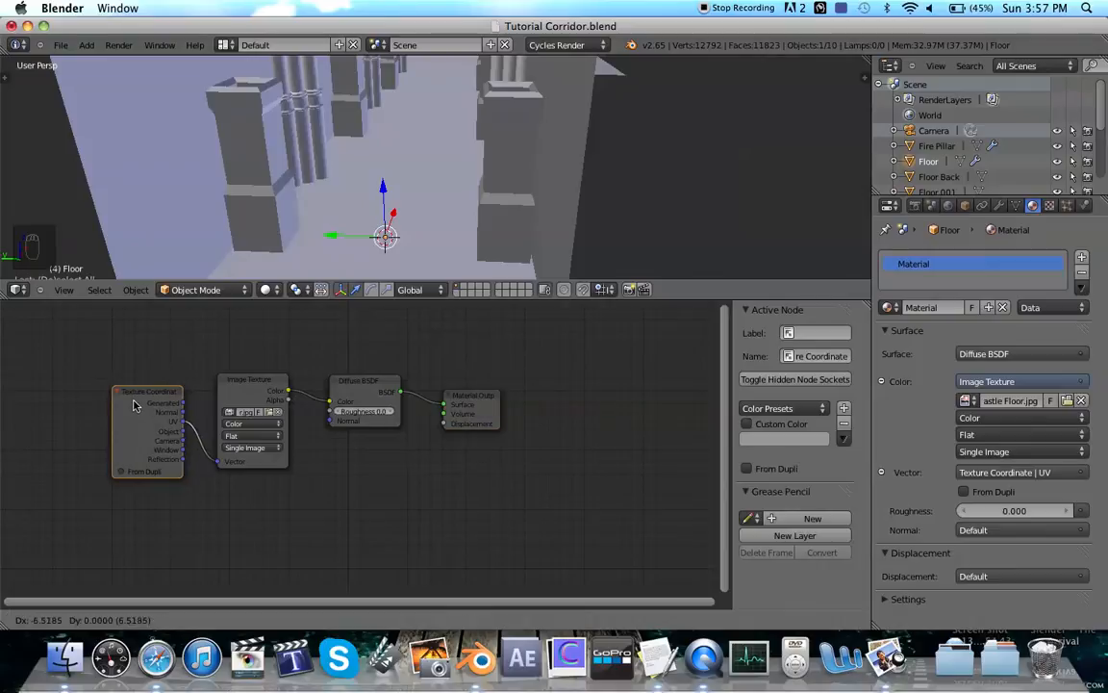
pyautogui.moveTo(139, 406); pyautogui.dragTo(135, 400)
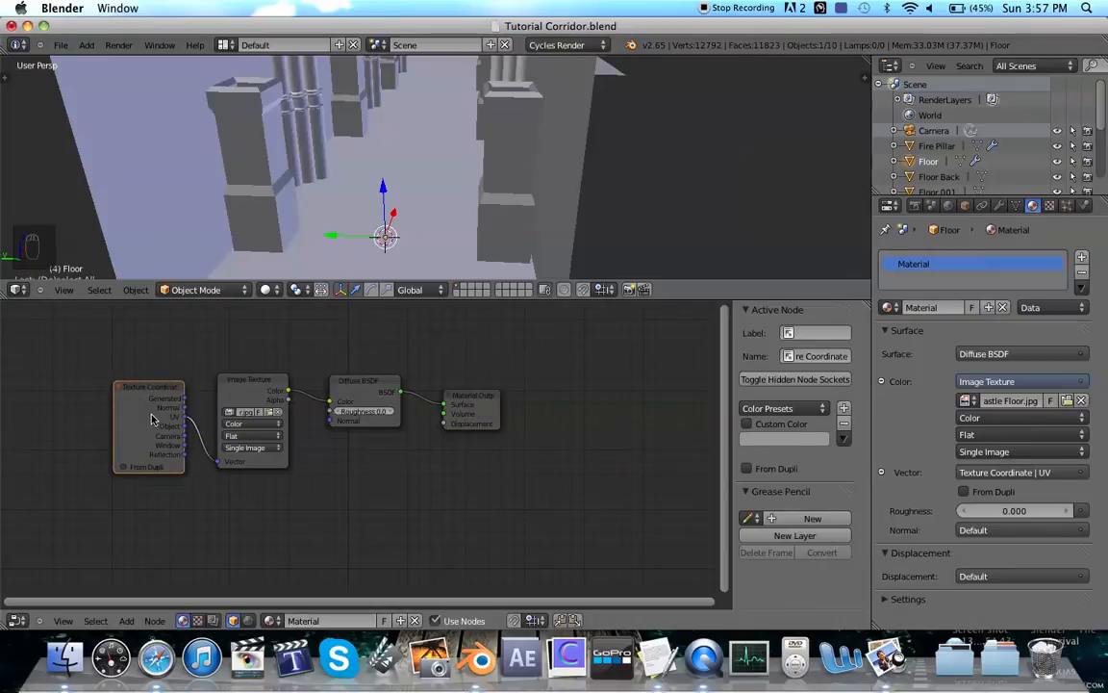
# Step: Move the Material Output node farther from the Diffuse BSDF node to leave a wider gap between them
pyautogui.click(259, 402)
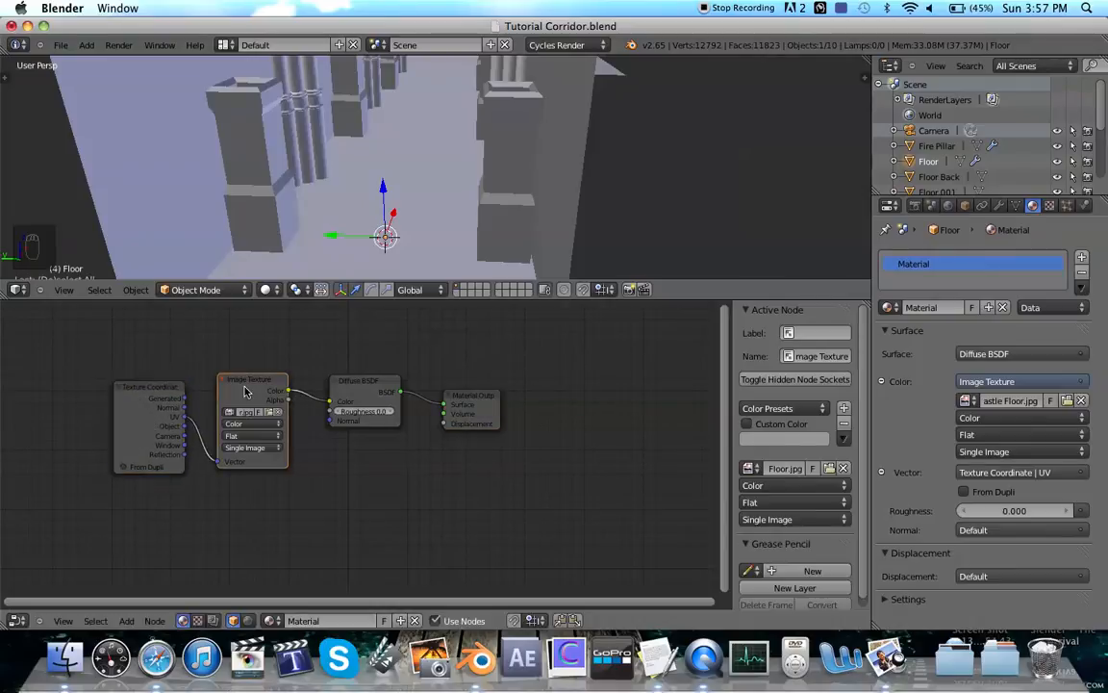
pyautogui.click(478, 412)
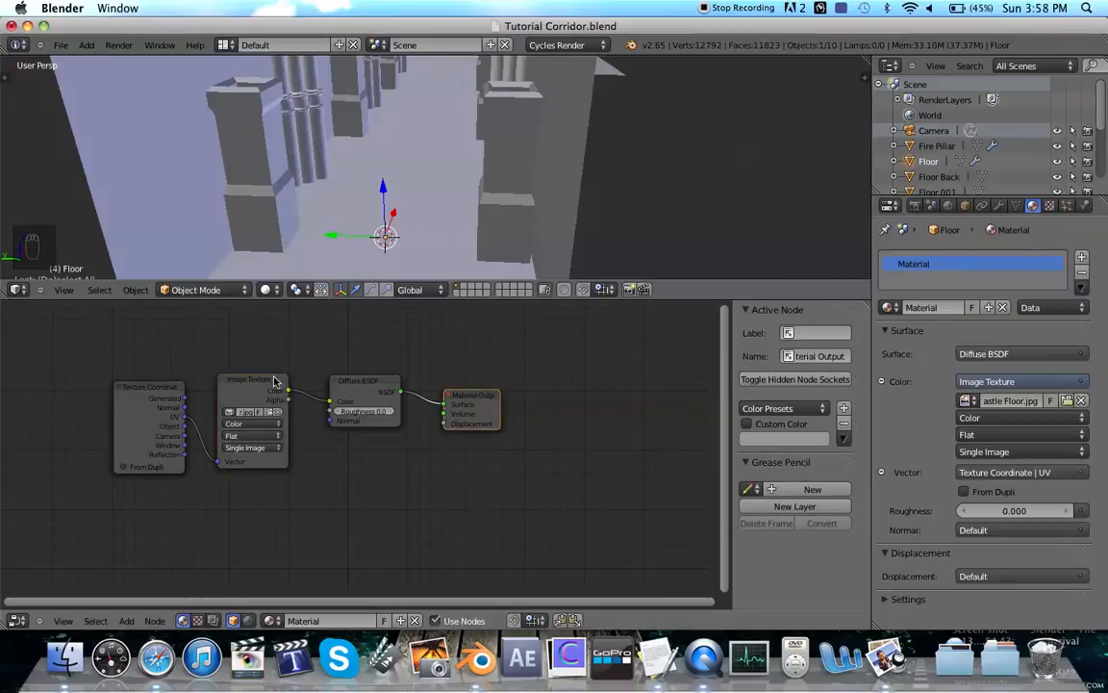
pyautogui.click(246, 402)
pyautogui.click(363, 395)
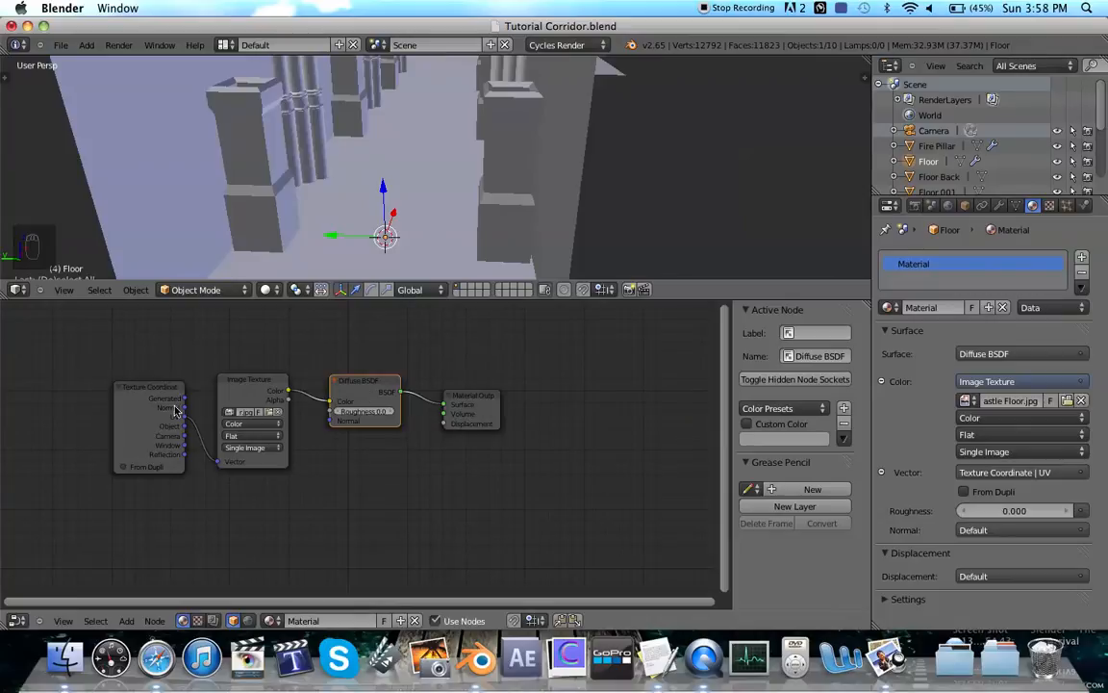
pyautogui.click(248, 385)
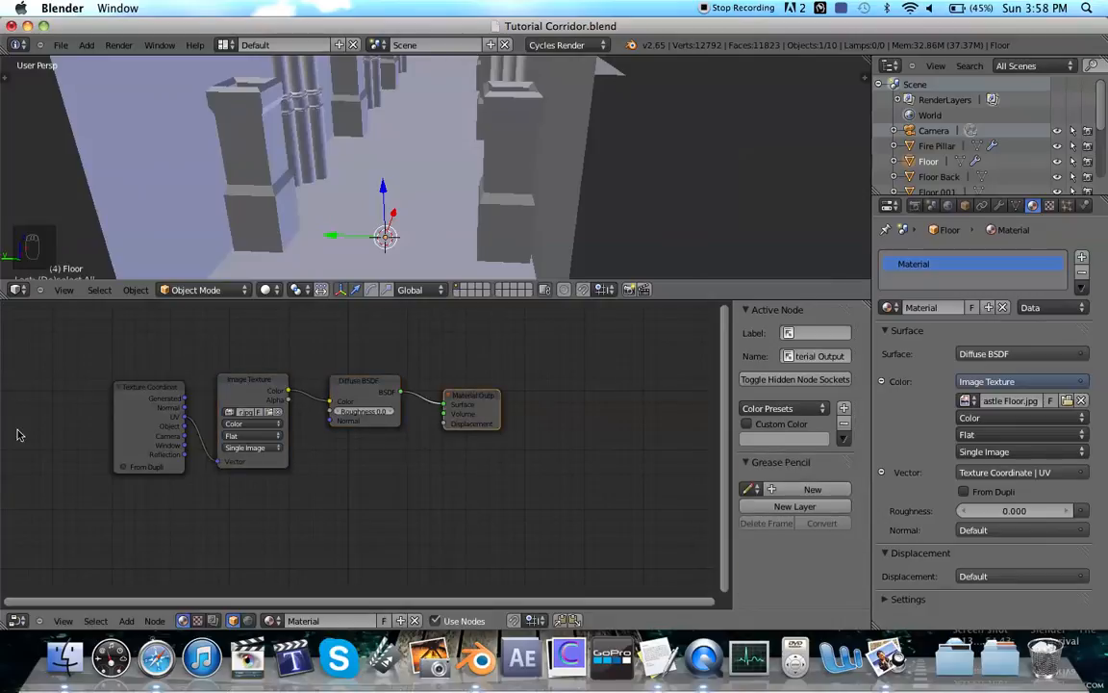
pyautogui.click(146, 383)
pyautogui.moveTo(484, 404); pyautogui.dragTo(553, 401)
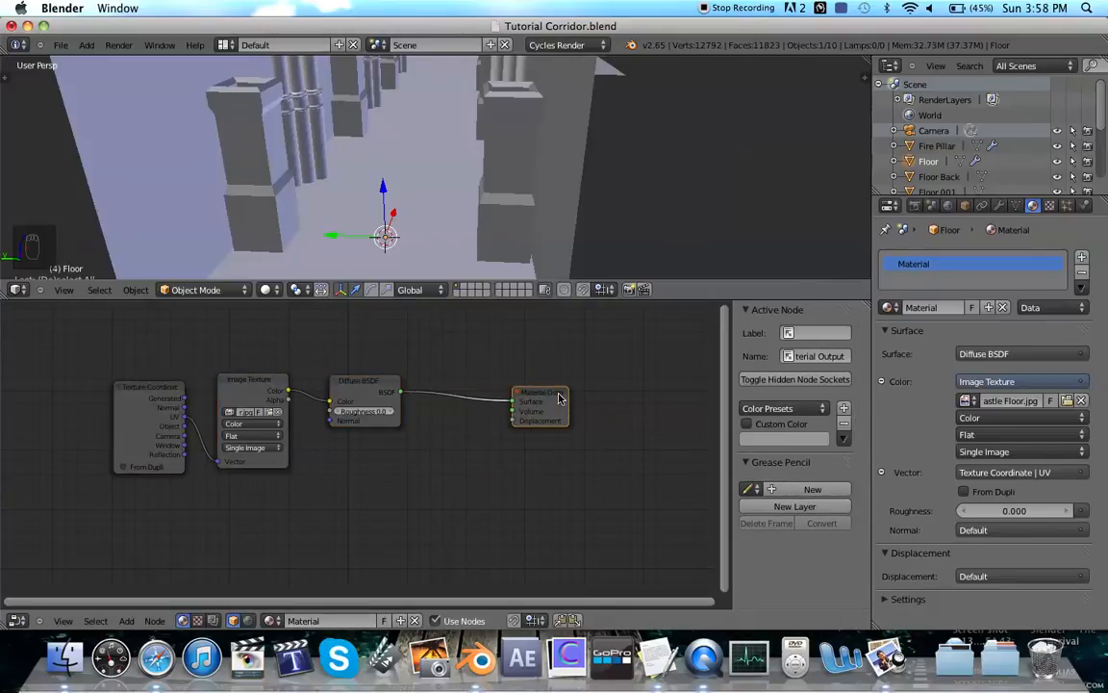
pyautogui.press('a')
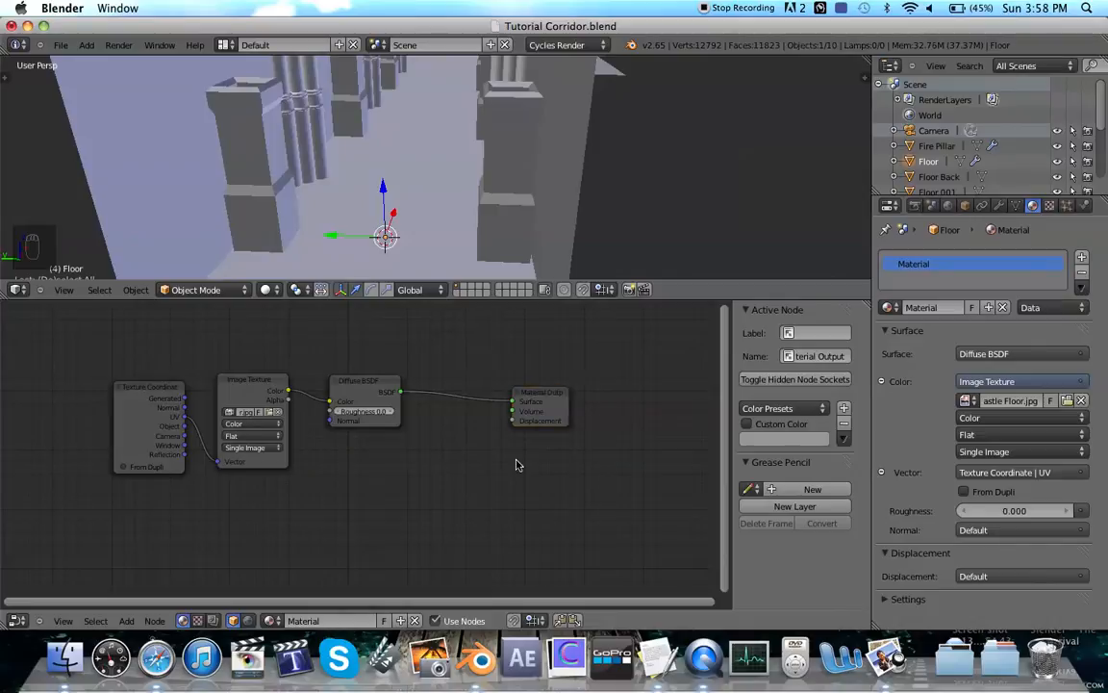
pyautogui.hotkey('shift', 'a')
pyautogui.moveTo(481, 475)
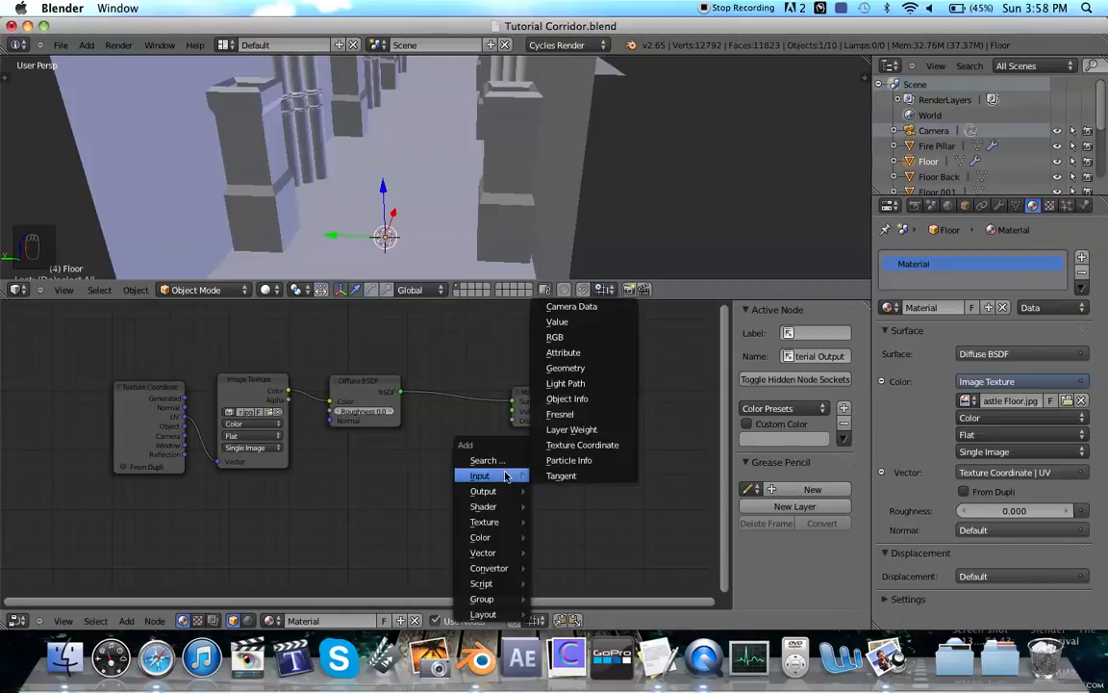
pyautogui.moveTo(509, 496)
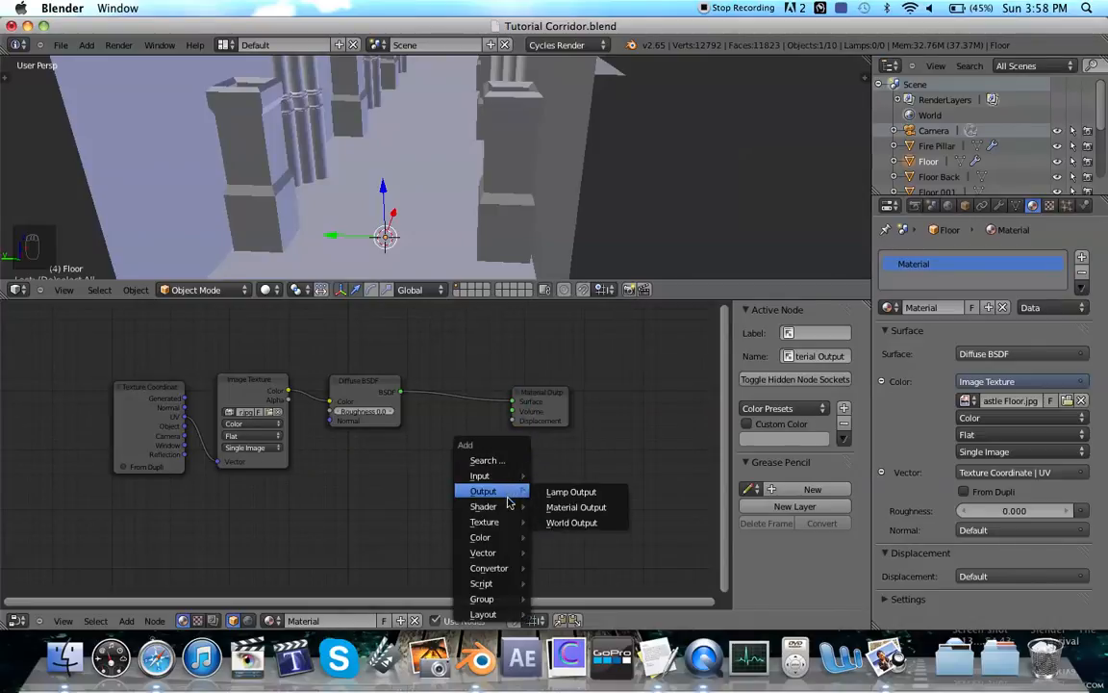
# Step: Duplicate the castle floor Image Texture node and place the copy just below the original
pyautogui.click(249, 397)
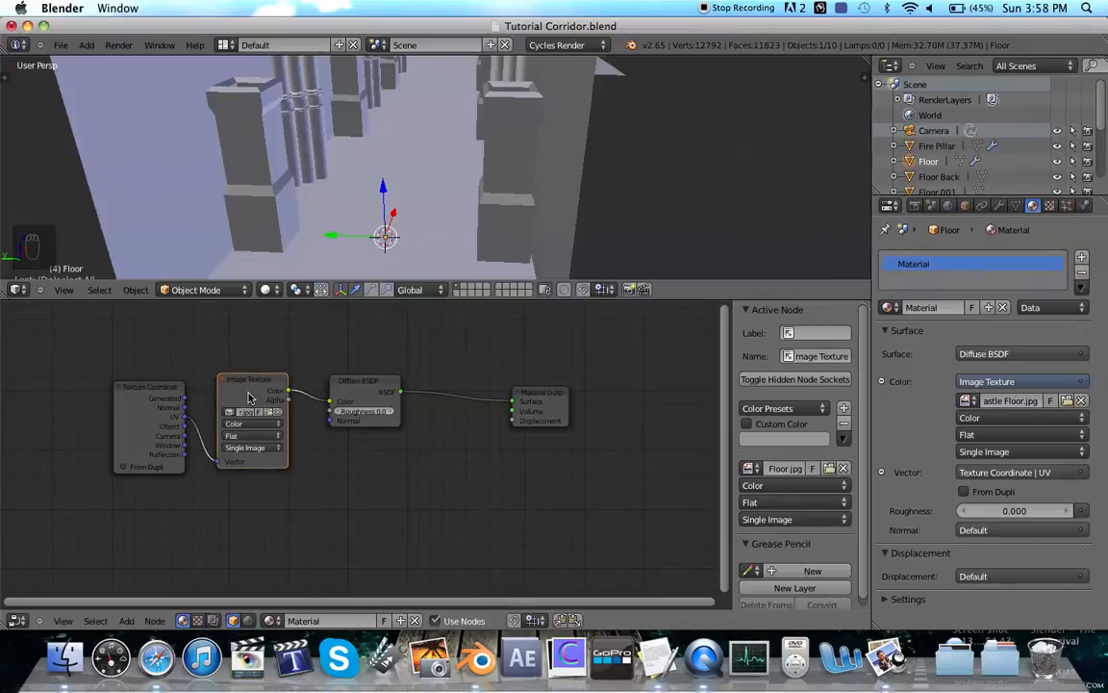
pyautogui.hotkey('shift', 'd')
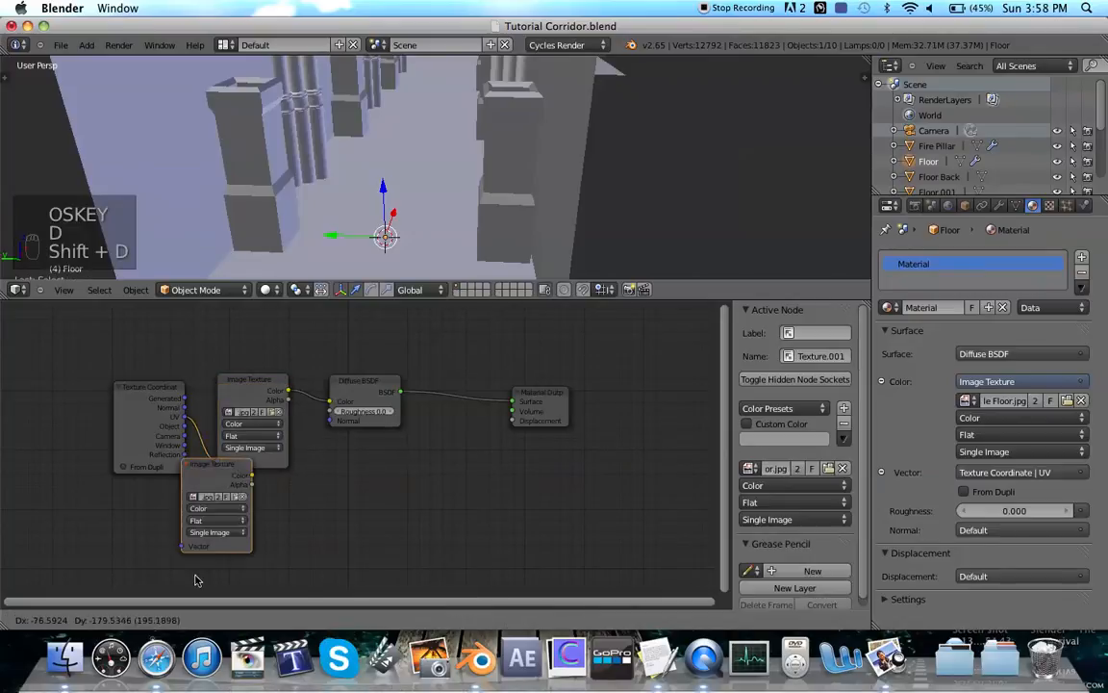
pyautogui.click(203, 597)
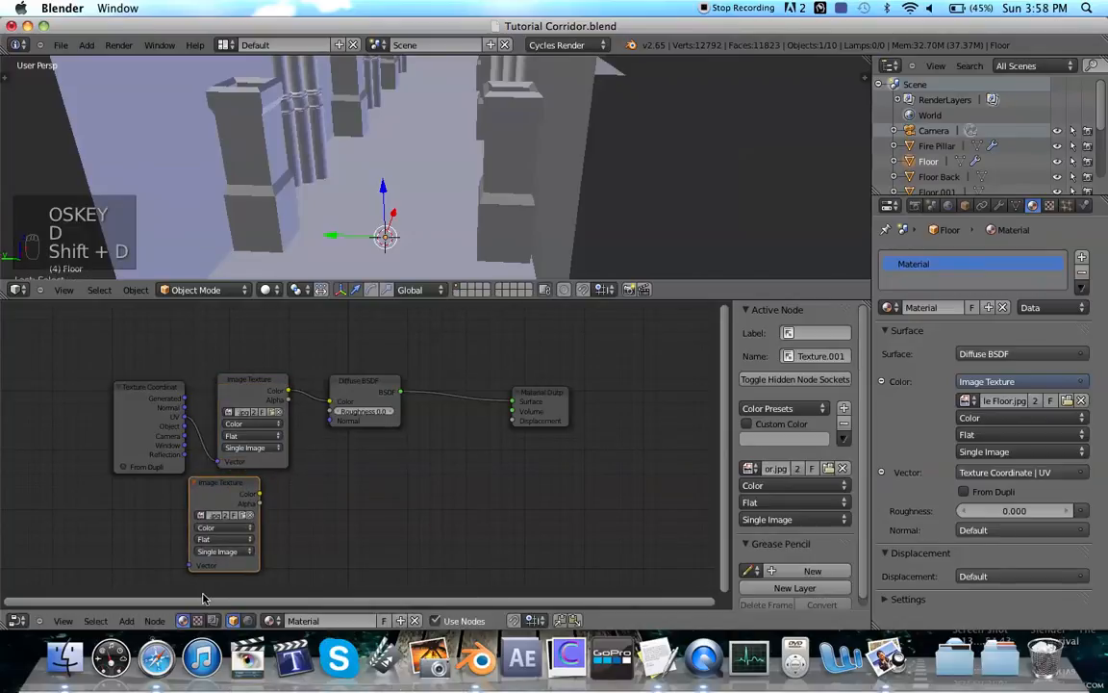
pyautogui.click(245, 520)
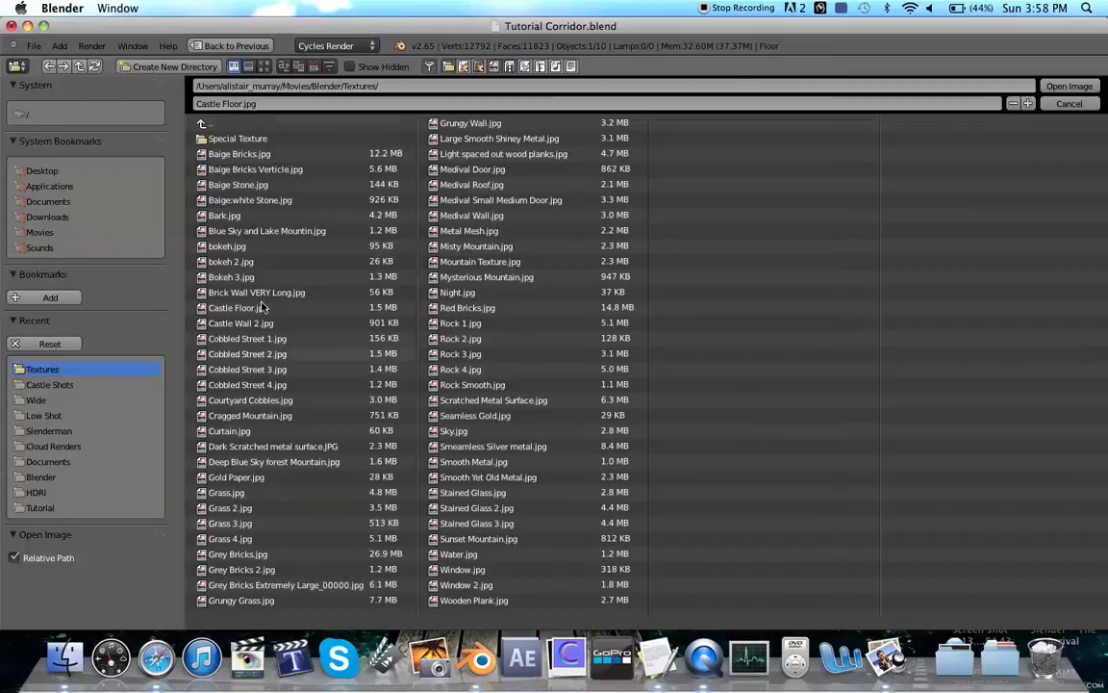
pyautogui.click(204, 124)
pyautogui.click(222, 200)
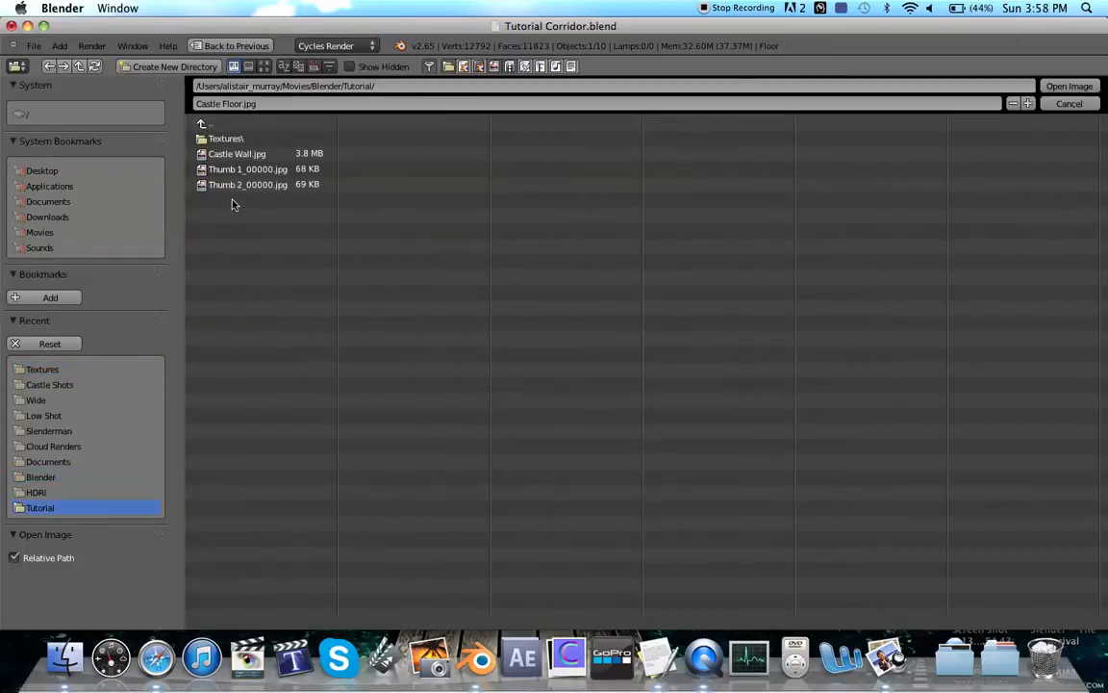
pyautogui.click(231, 137)
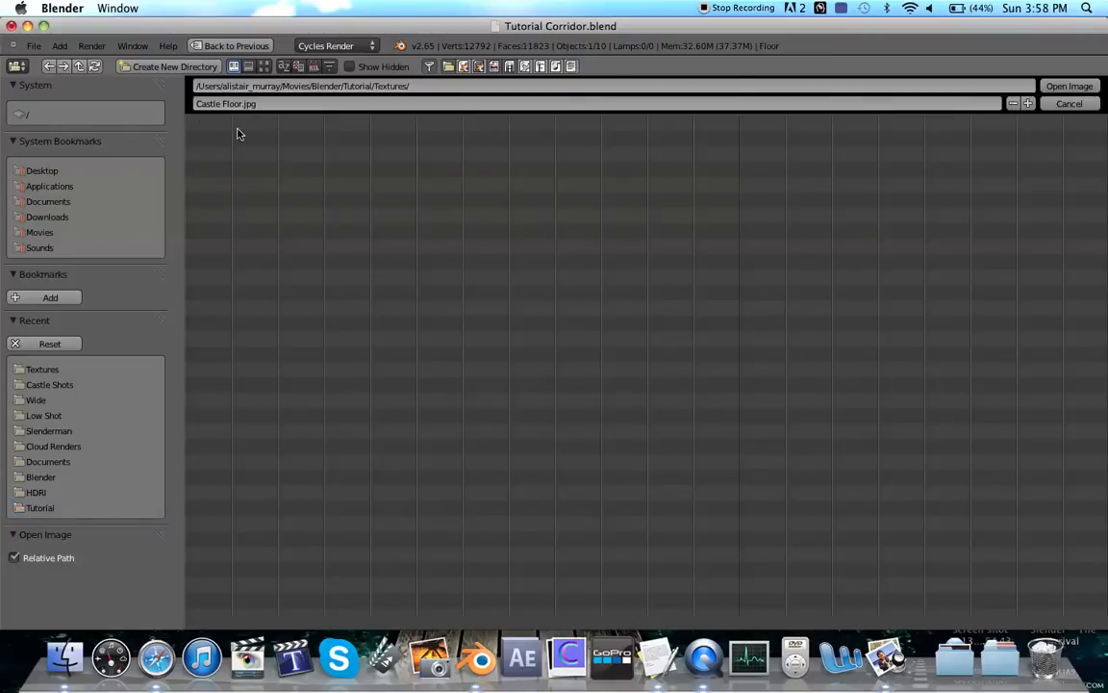
pyautogui.click(1067, 104)
# Step: Switch to Finder and copy the Castle Floor DISP, NRM, OCC and SPEC PNG maps from the Textures\ folder in Movies/Blender/Tutorial
pyautogui.click(57, 645)
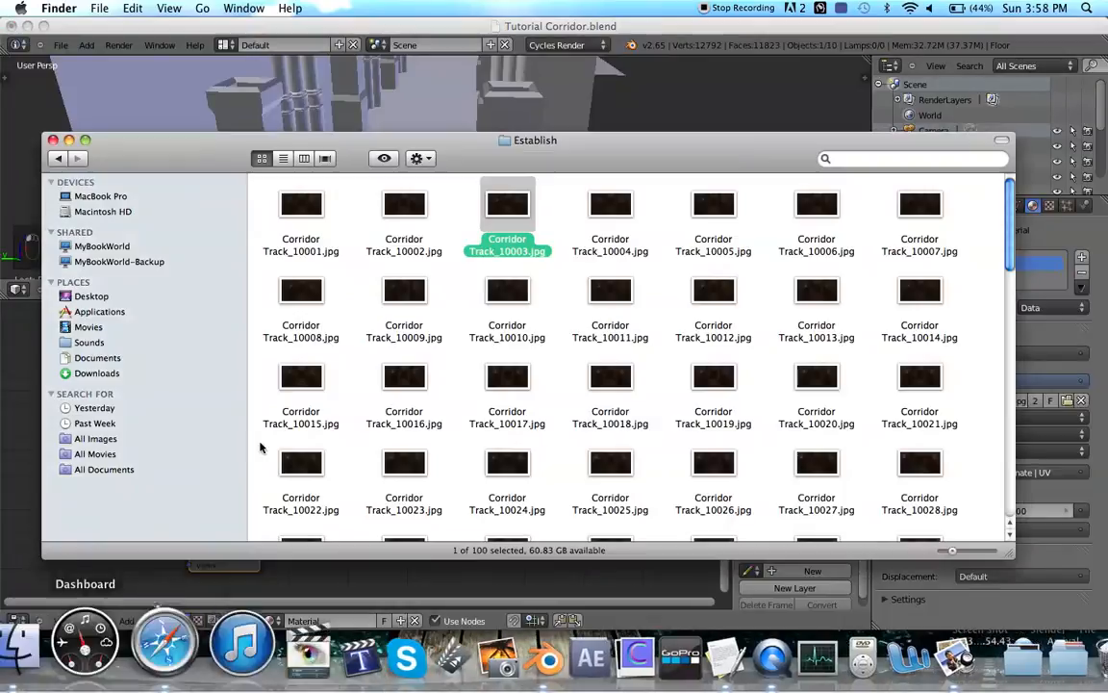
pyautogui.click(101, 330)
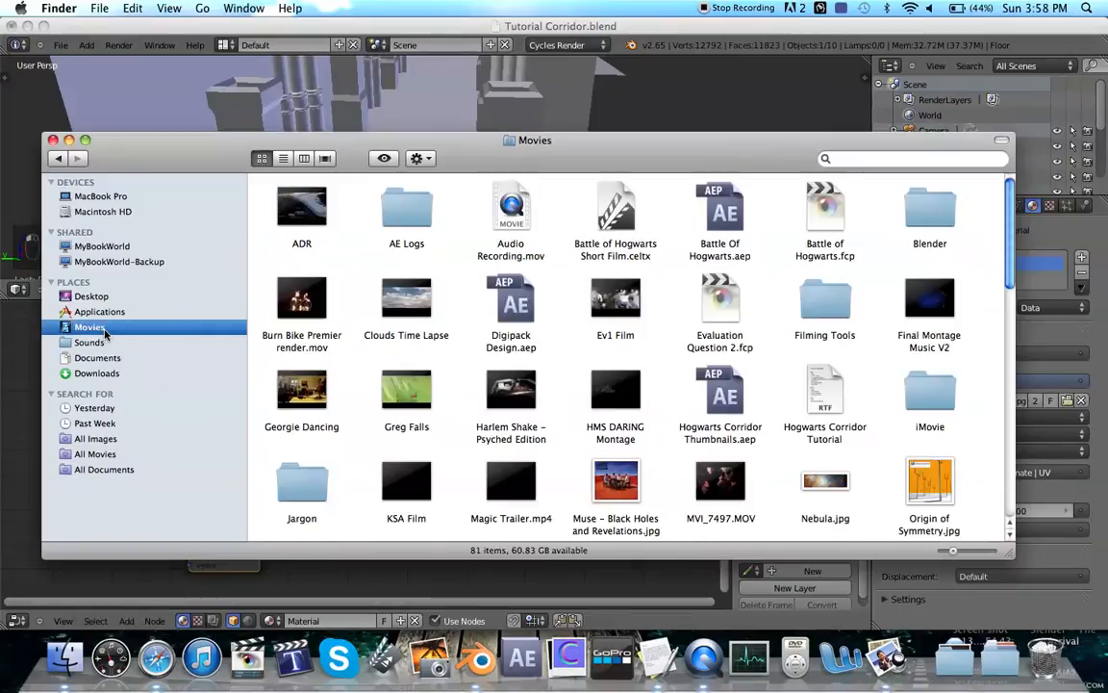
pyautogui.doubleClick(929, 207)
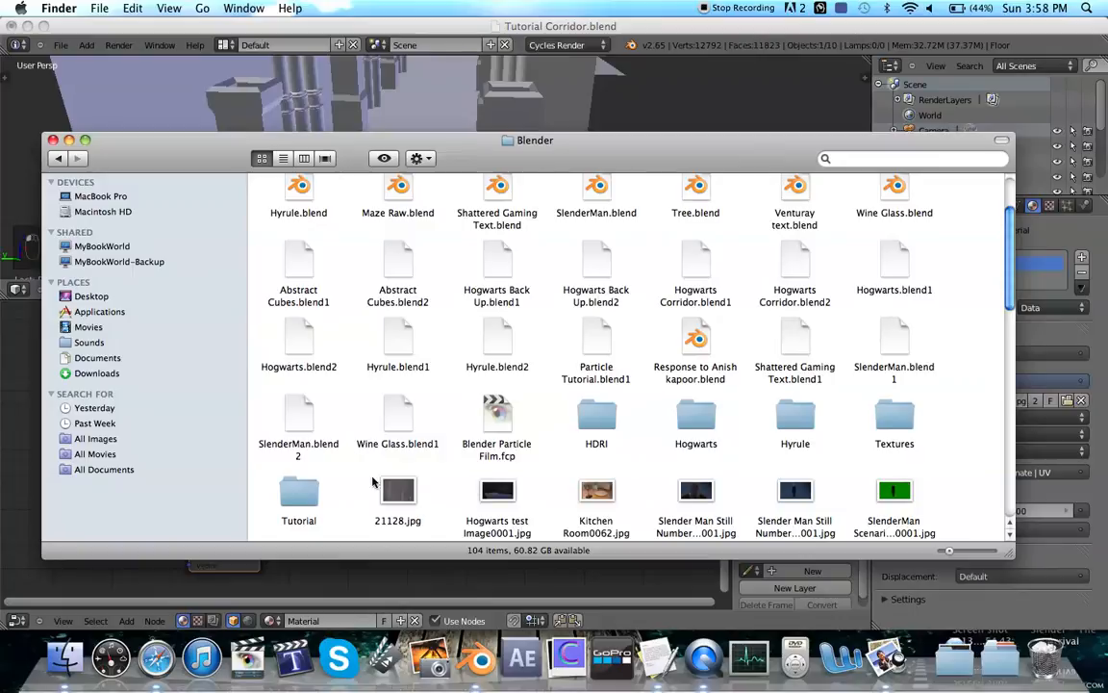
pyautogui.doubleClick(300, 492)
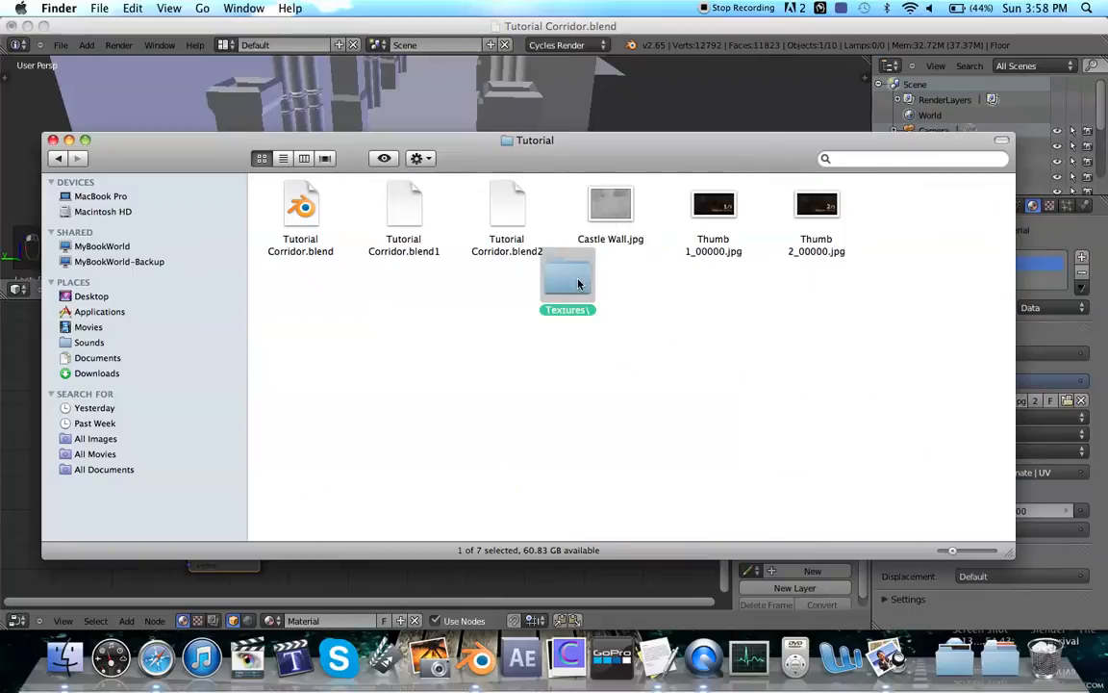
pyautogui.doubleClick(569, 280)
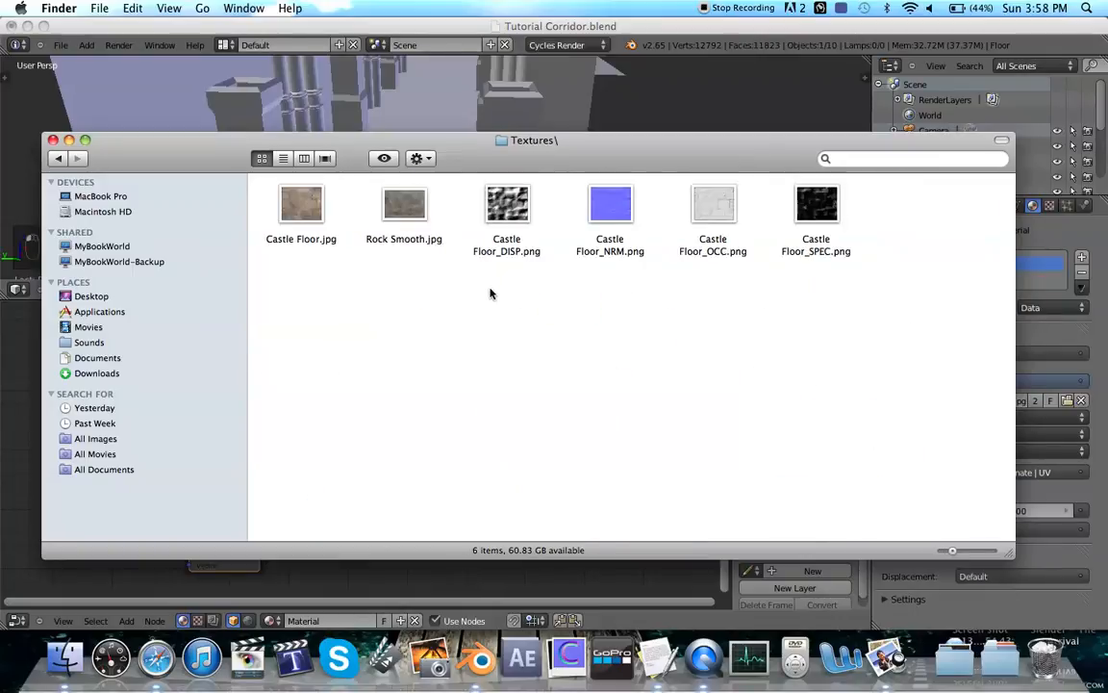
pyautogui.moveTo(490, 294); pyautogui.dragTo(808, 213)
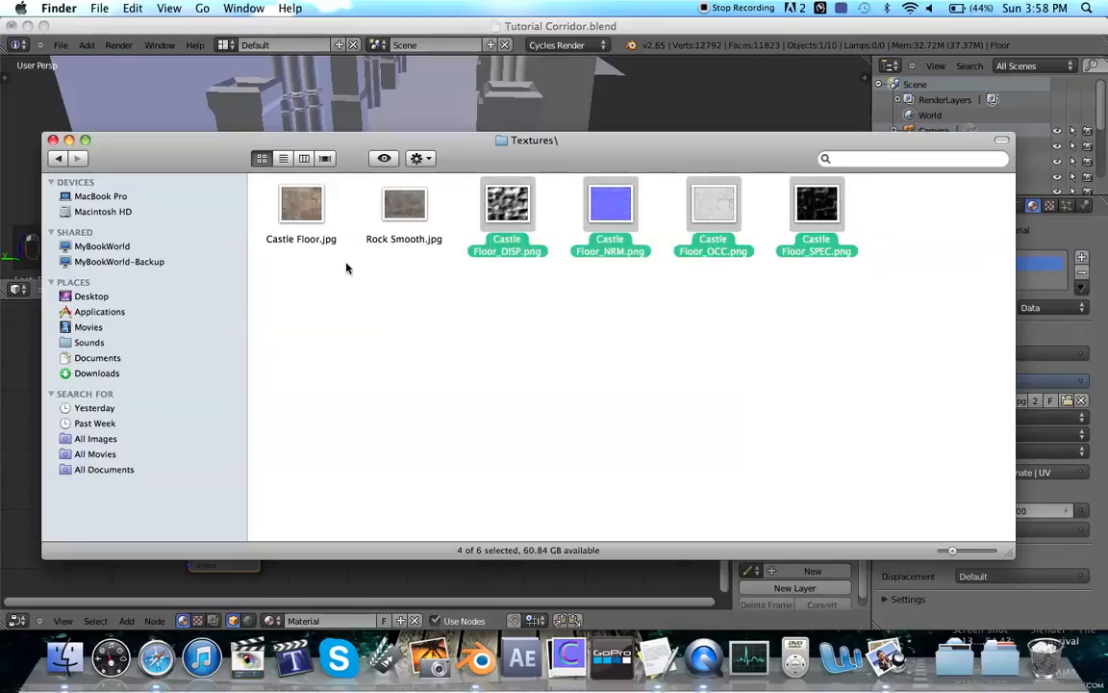
# Step: Create a folder named Tutorial Maps in Movies and paste the copied Castle Floor maps into it
pyautogui.click(88, 327)
pyautogui.rightClick(448, 265)
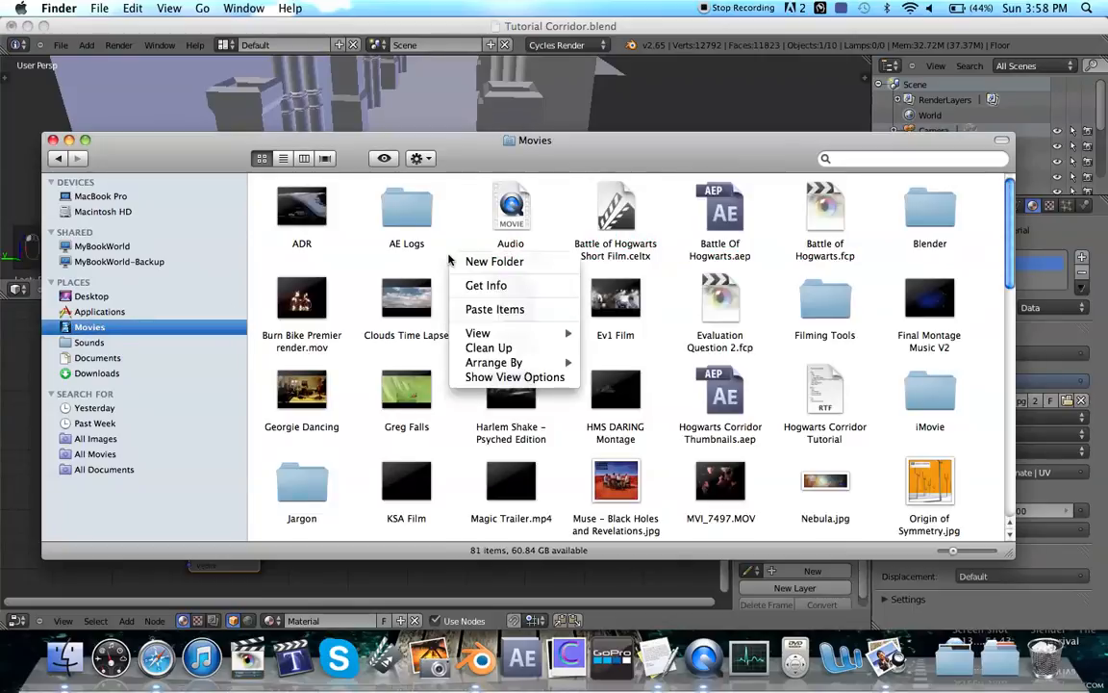
pyautogui.click(464, 256)
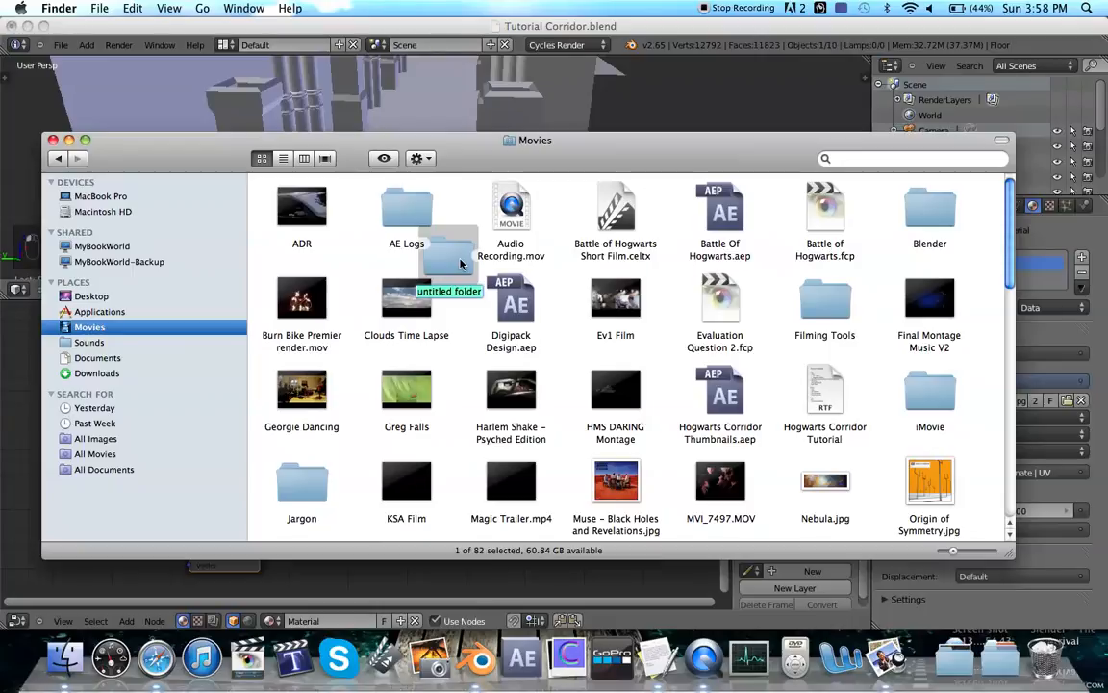
pyautogui.write('Tutorial')
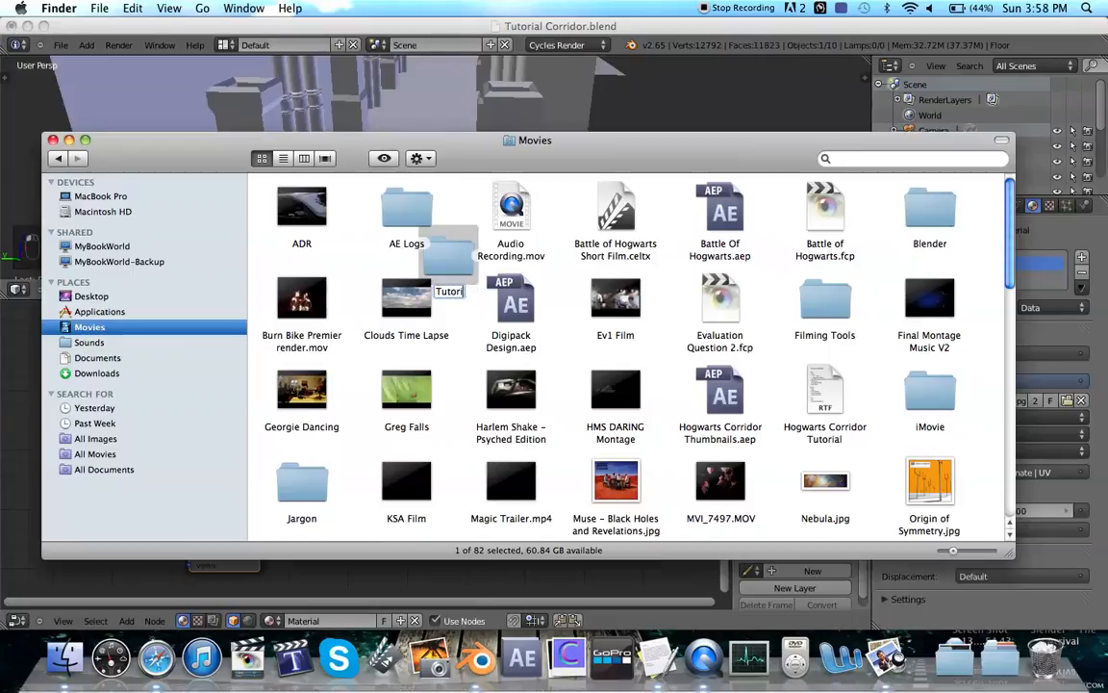
pyautogui.write(' Maps')
pyautogui.press('Return')
pyautogui.doubleClick(455, 253)
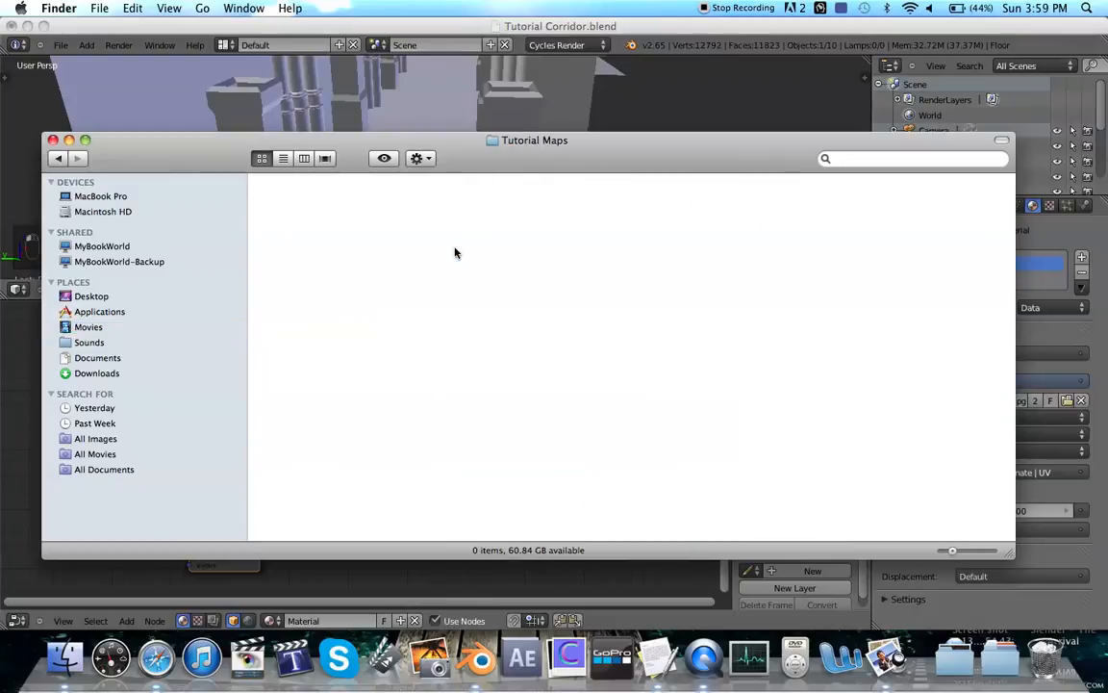
# Step: Switch back to Blender and load Castle Floor_NRM.png from Movies/Tutorial Maps into the duplicated Image Texture node
pyautogui.click(401, 32)
pyautogui.click(241, 518)
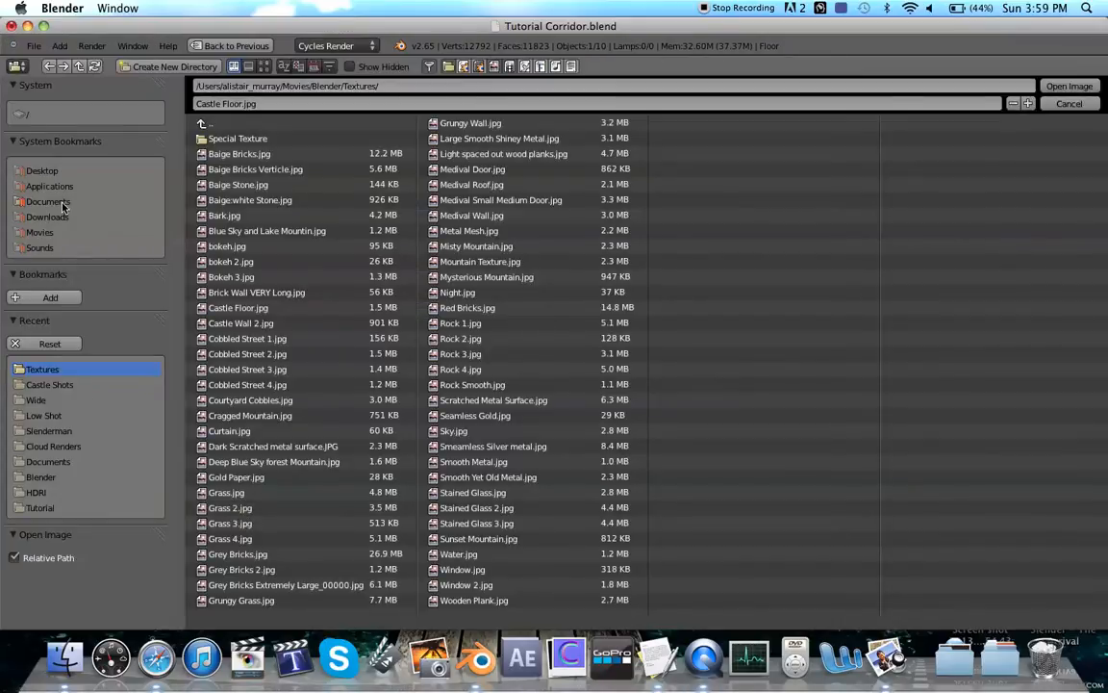
pyautogui.click(69, 230)
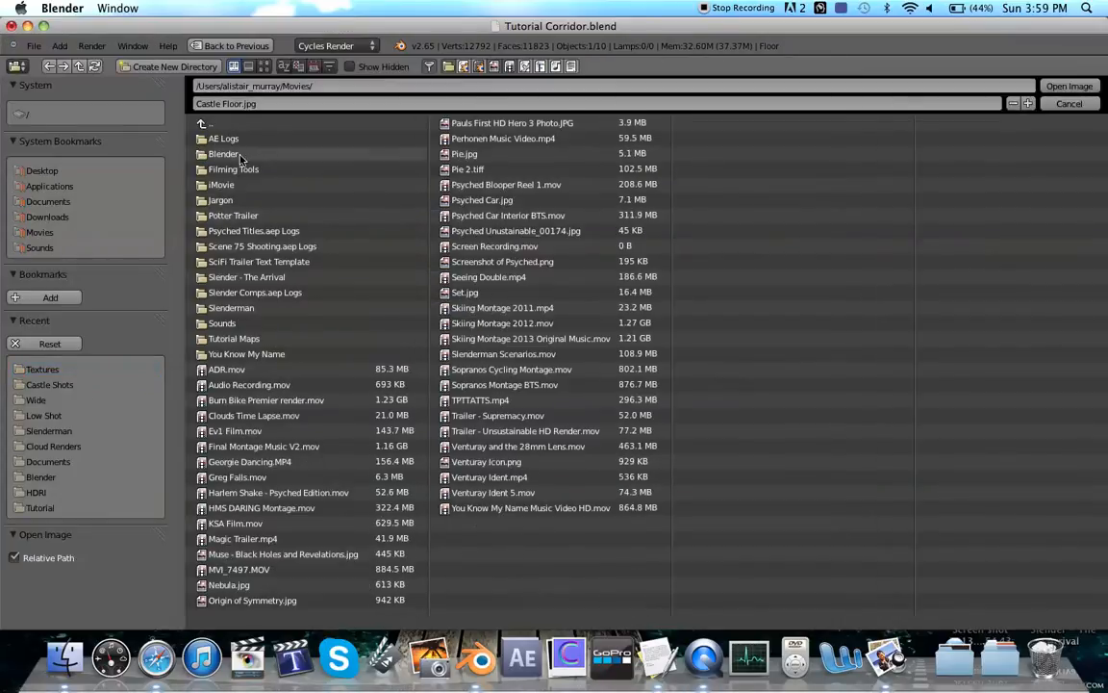
pyautogui.click(236, 339)
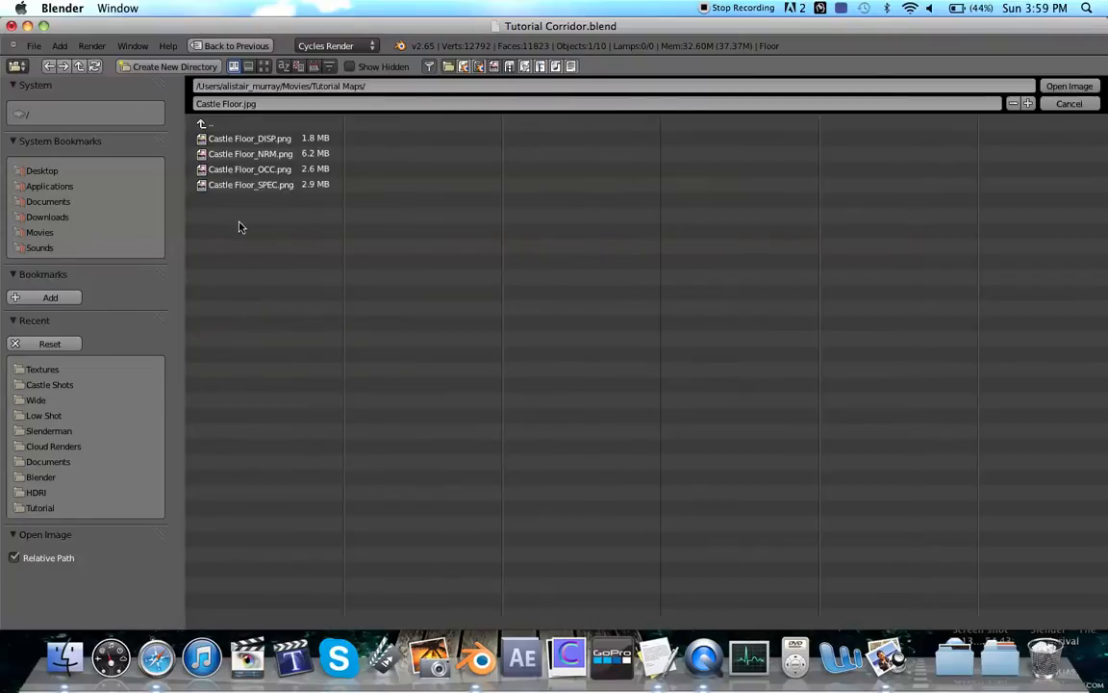
pyautogui.click(258, 154)
pyautogui.click(1069, 86)
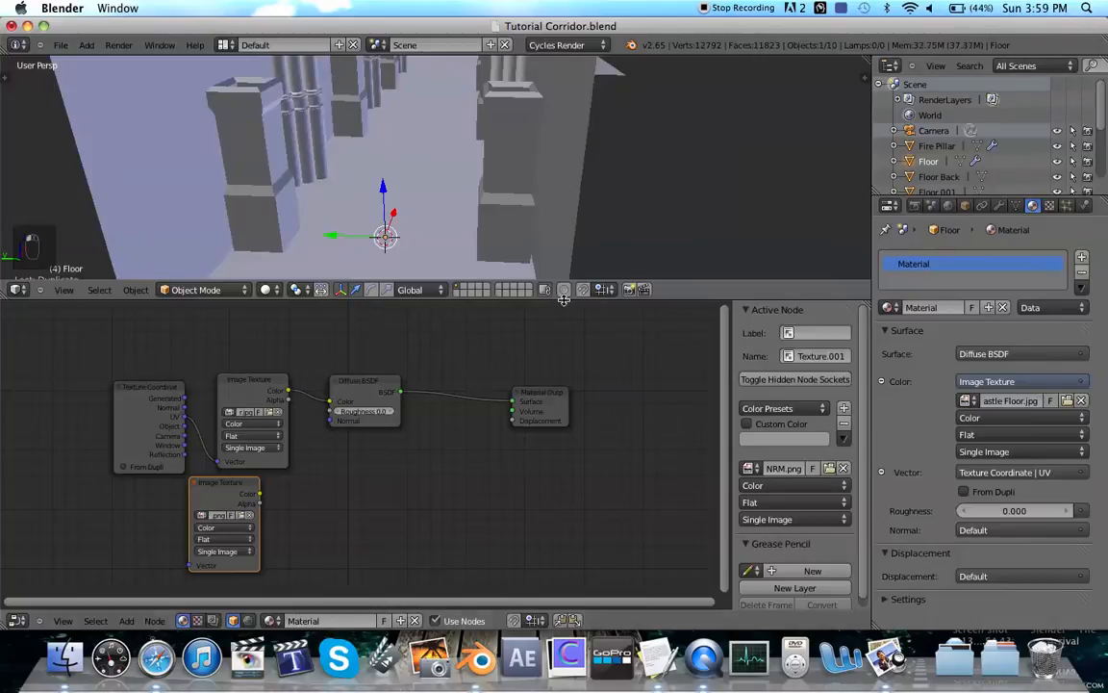
# Step: Set the 3D view's viewport shading to Rendered
pyautogui.click(267, 290)
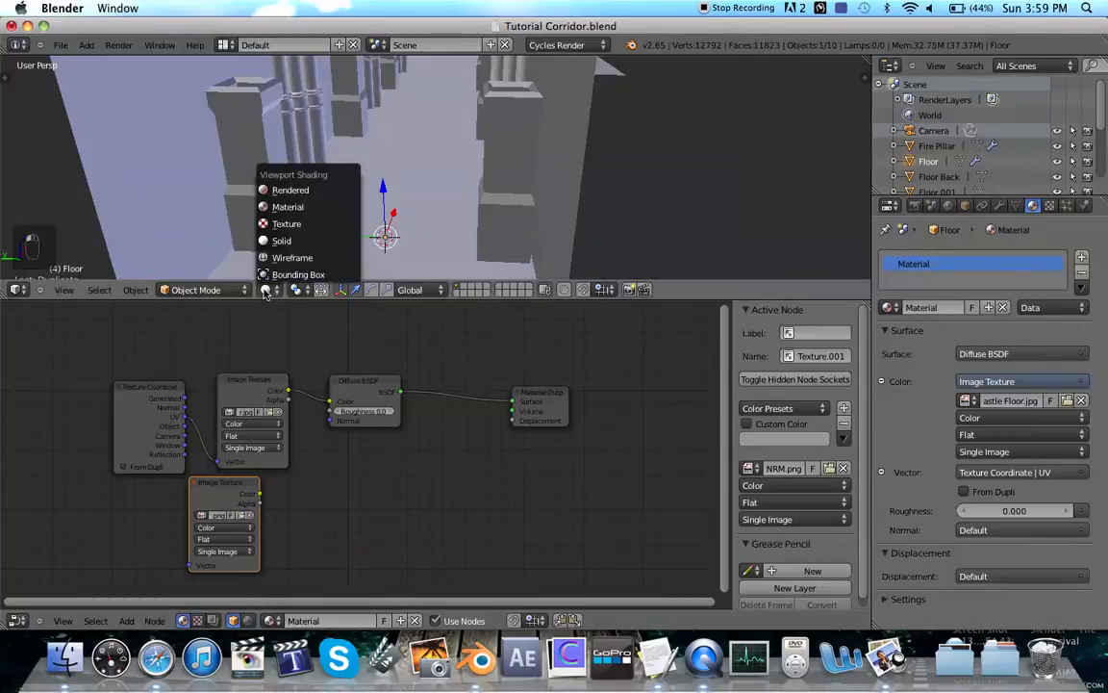
pyautogui.click(279, 193)
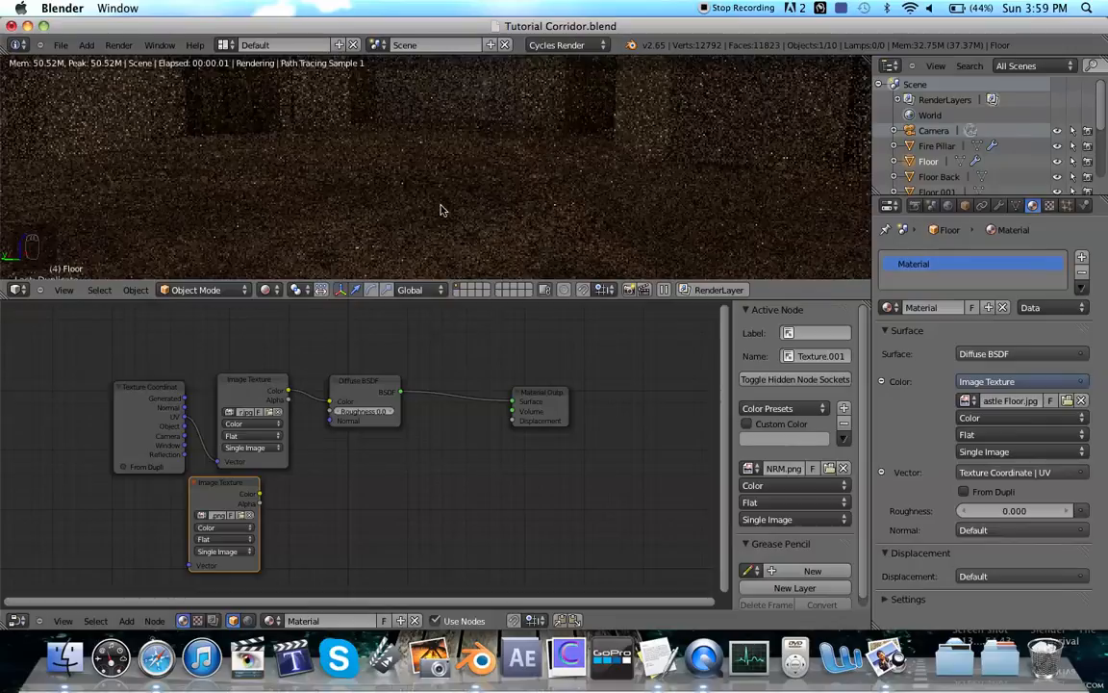
# Step: Add a Normal Map node and link it between the NRM Image Texture's Color output and the Material Output's Displacement input
pyautogui.hotkey('shift', 'a')
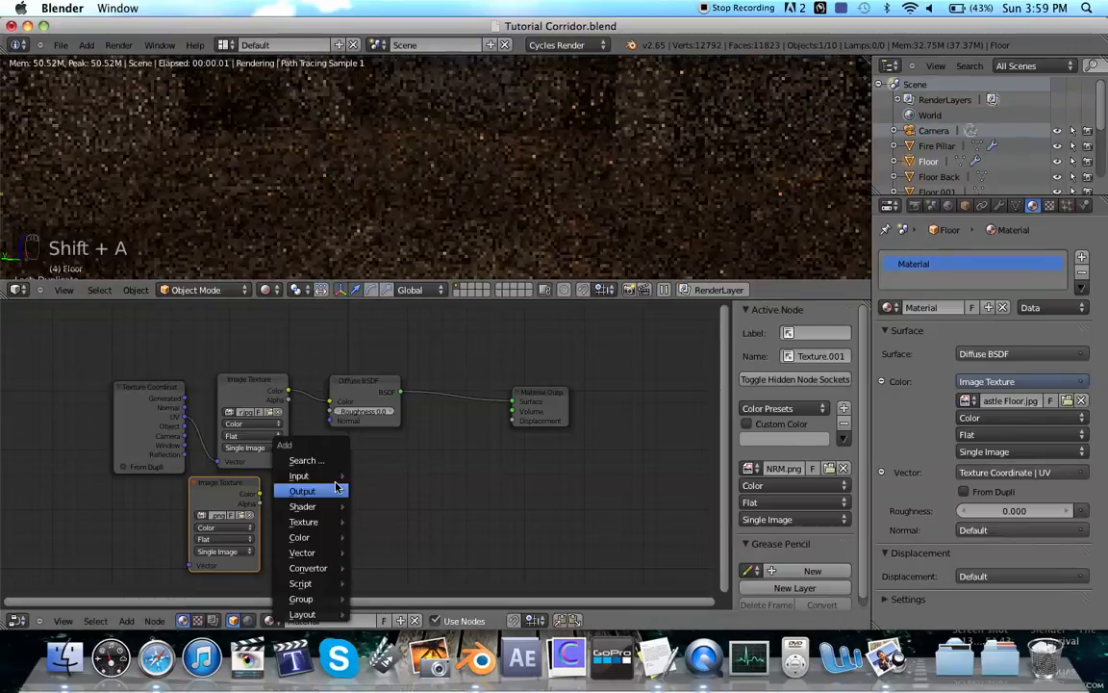
pyautogui.moveTo(322, 554)
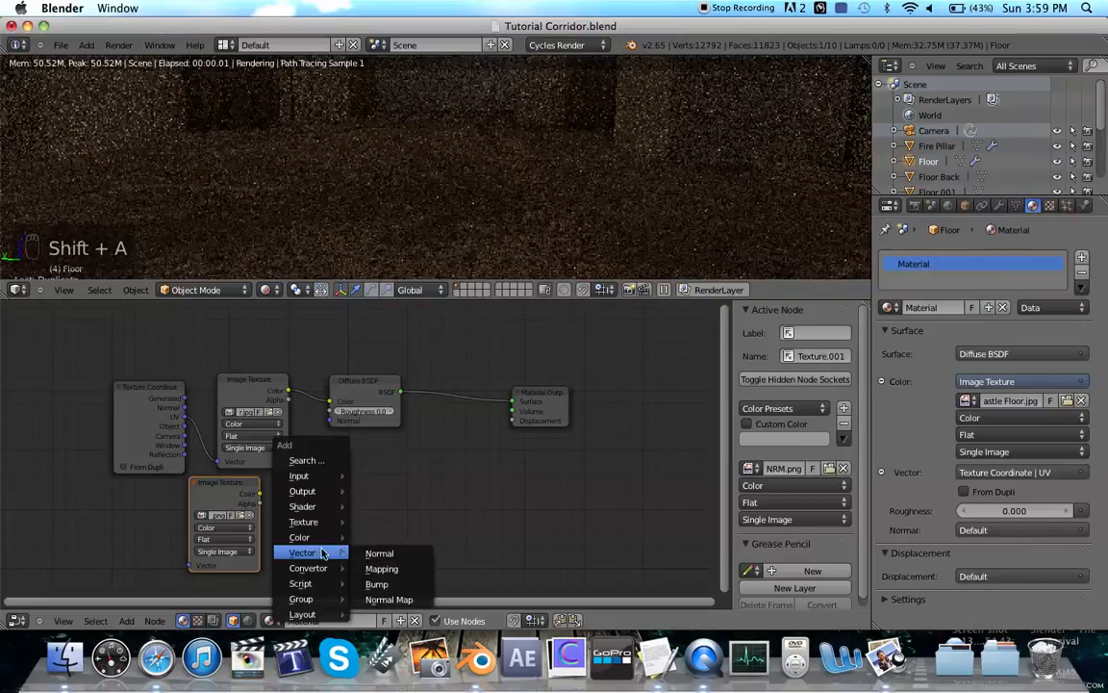
pyautogui.click(389, 600)
pyautogui.moveTo(390, 525); pyautogui.dragTo(368, 495)
pyautogui.moveTo(249, 492); pyautogui.dragTo(348, 552)
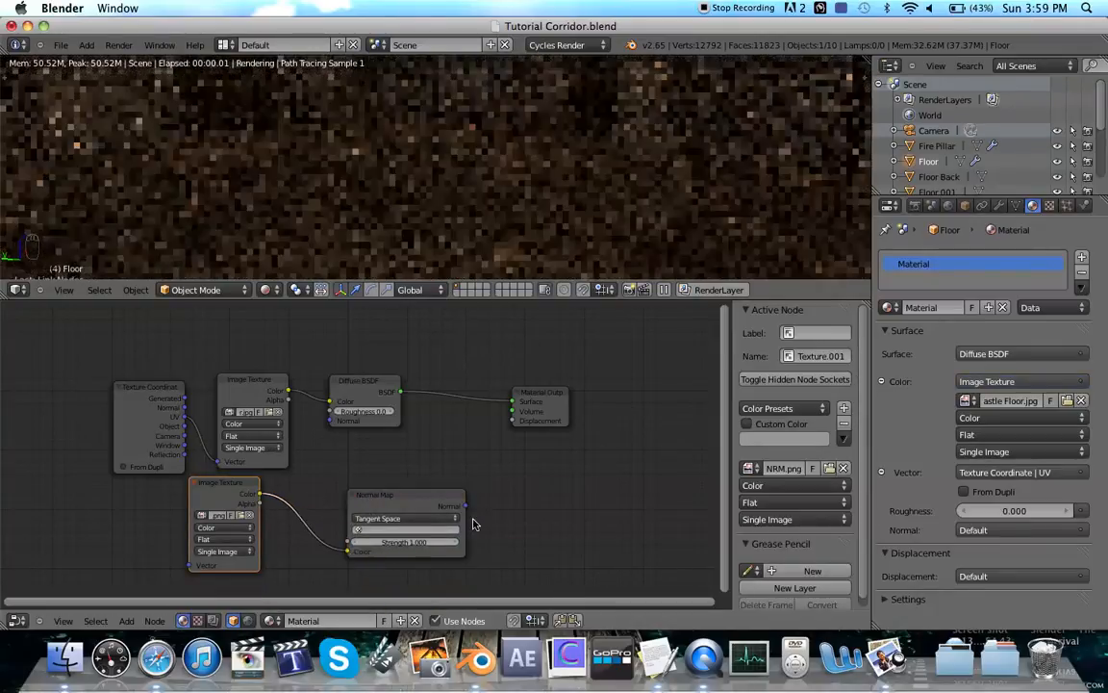
pyautogui.moveTo(466, 505); pyautogui.dragTo(604, 406)
# Step: Rearrange the NRM Image Texture and Normal Map nodes closer to the Material Output, leaving a gap between the two
pyautogui.moveTo(193, 517); pyautogui.dragTo(226, 532)
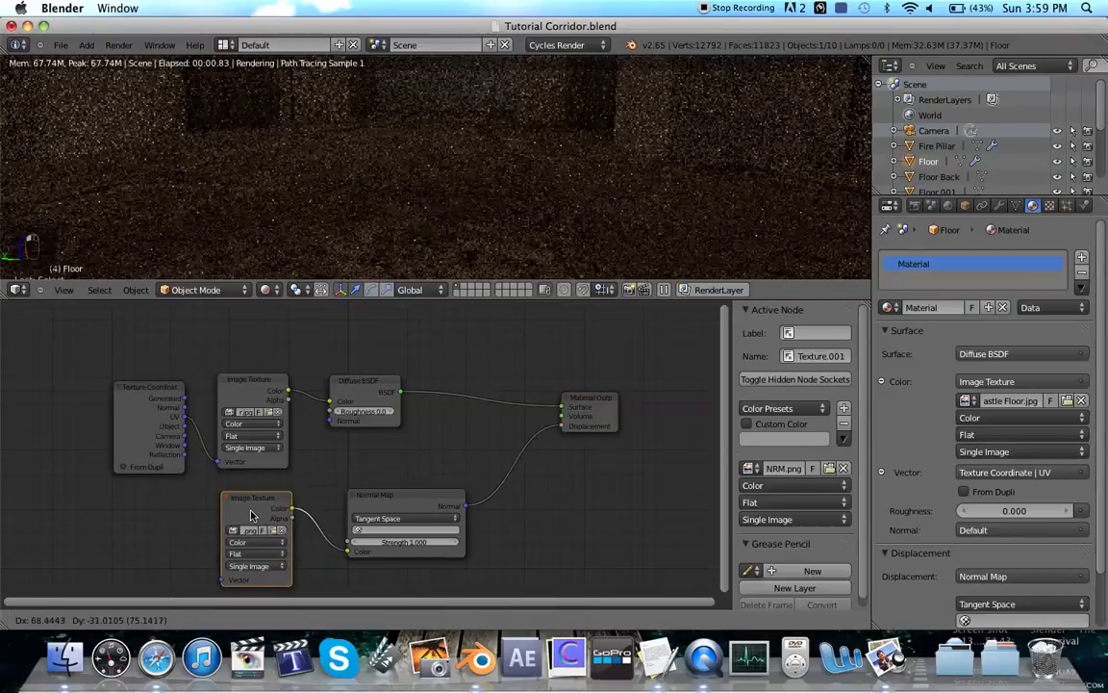
pyautogui.click(391, 505)
pyautogui.moveTo(391, 505); pyautogui.dragTo(456, 468)
pyautogui.click(253, 515)
pyautogui.moveTo(253, 516); pyautogui.dragTo(294, 508)
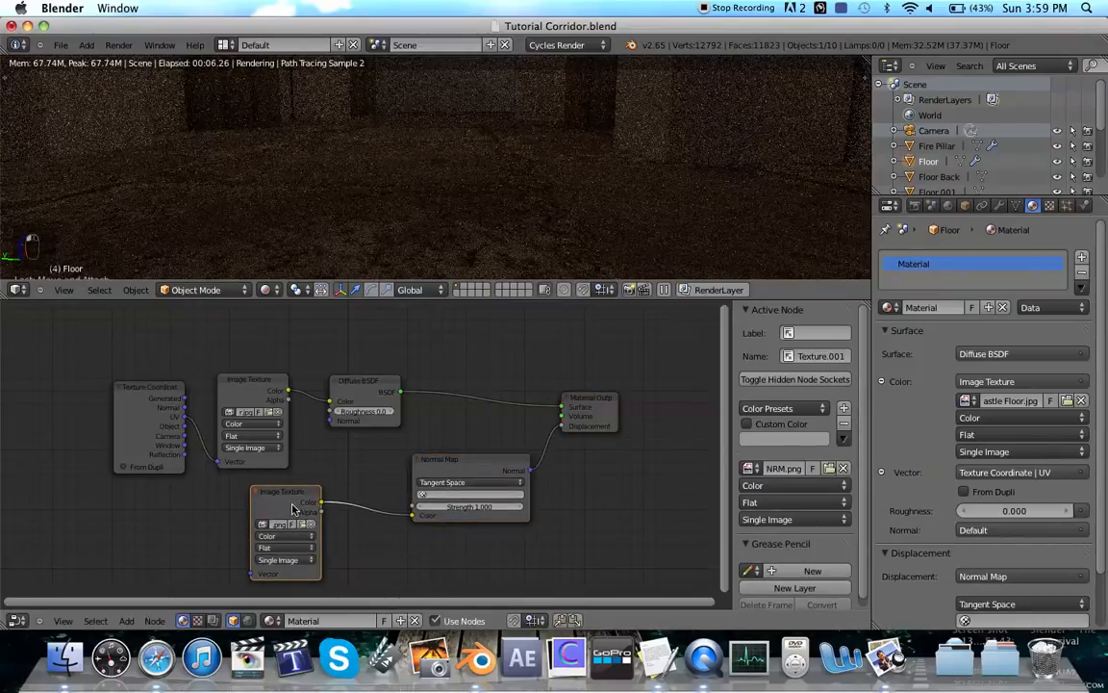
# Step: Add a Math node and insert it into the link between the NRM Image Texture and the Normal Map node
pyautogui.hotkey('shift', 'a')
pyautogui.moveTo(409, 467)
pyautogui.moveTo(410, 444)
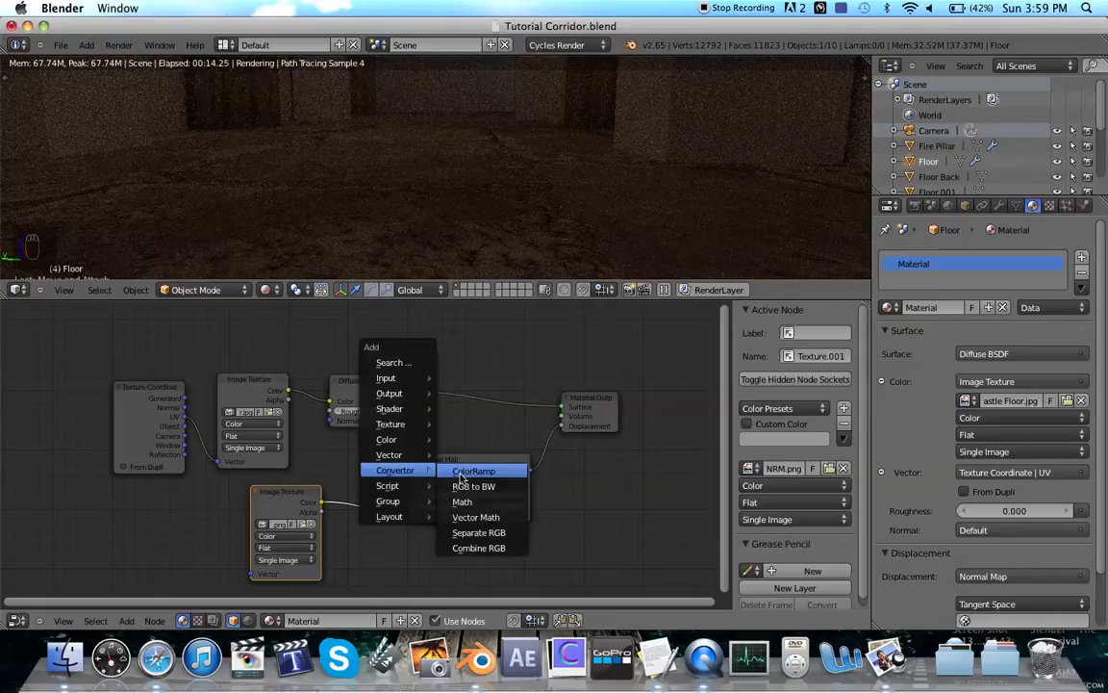
pyautogui.click(465, 502)
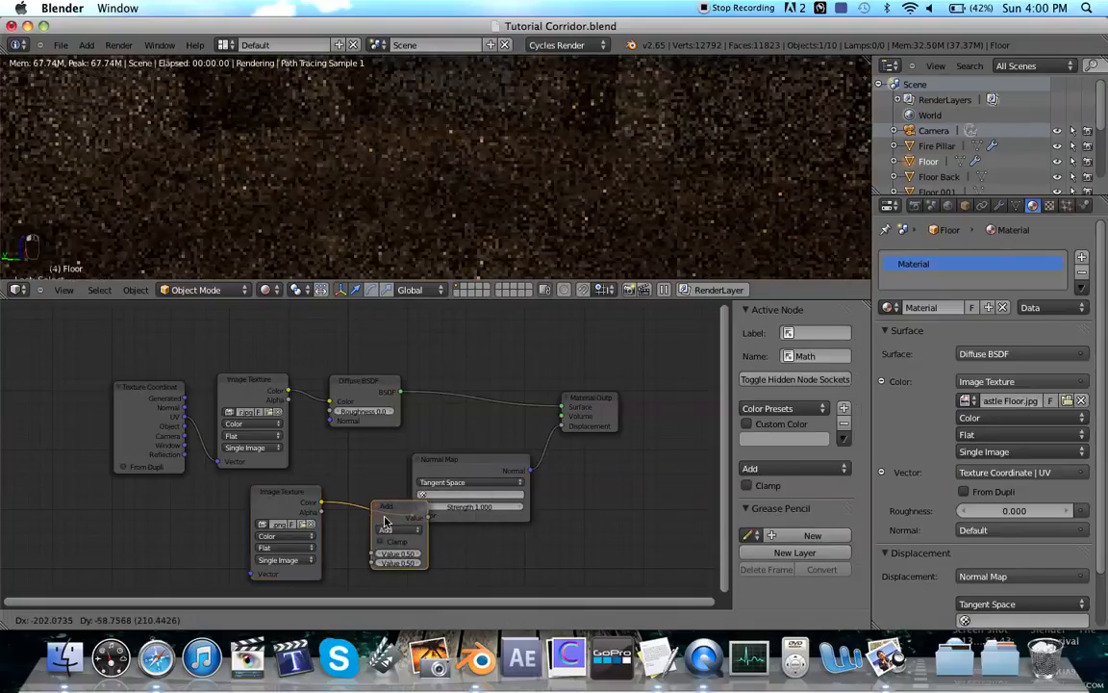
pyautogui.click(359, 502)
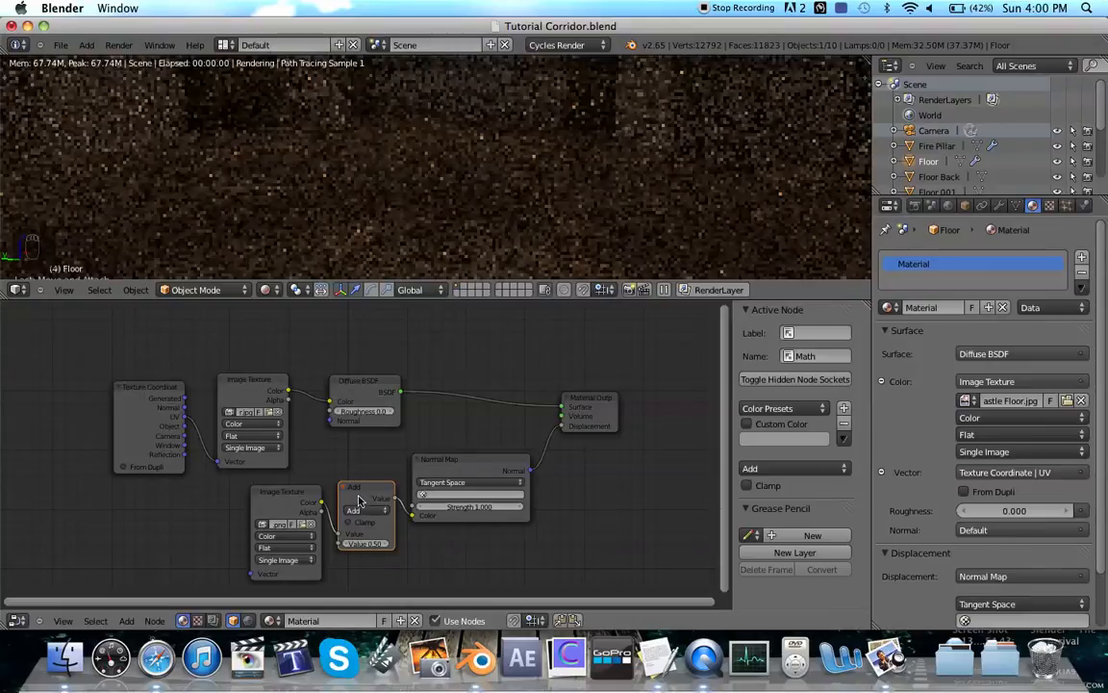
# Step: Open the recent file Hogwarts Corridor.blend
pyautogui.click(59, 45)
pyautogui.moveTo(180, 93)
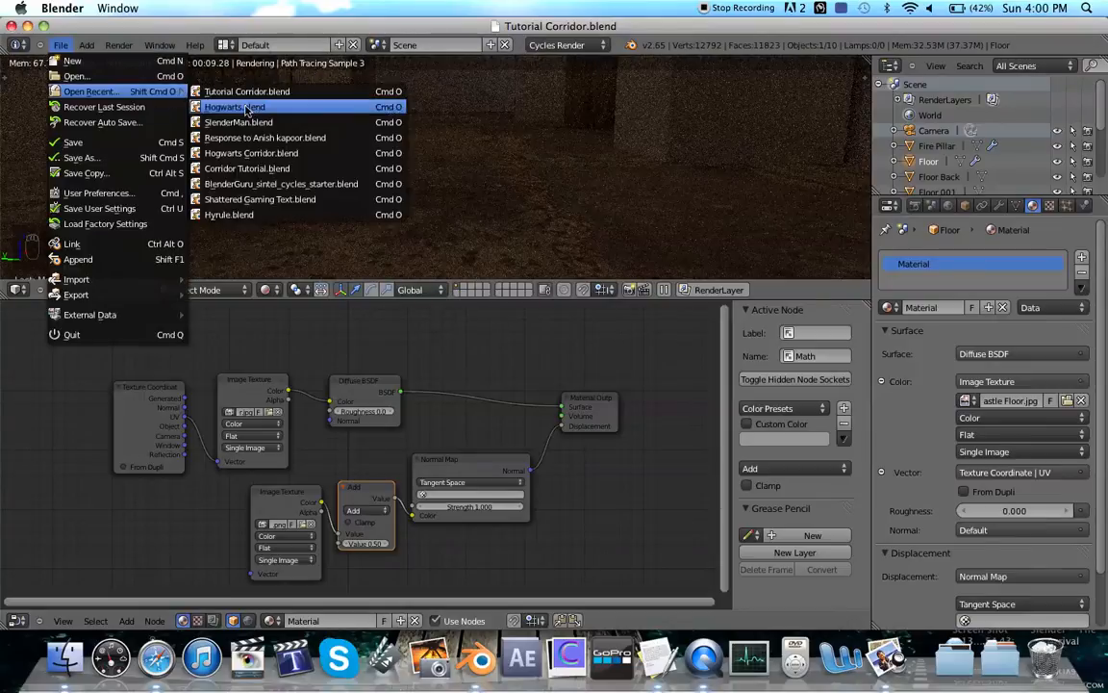
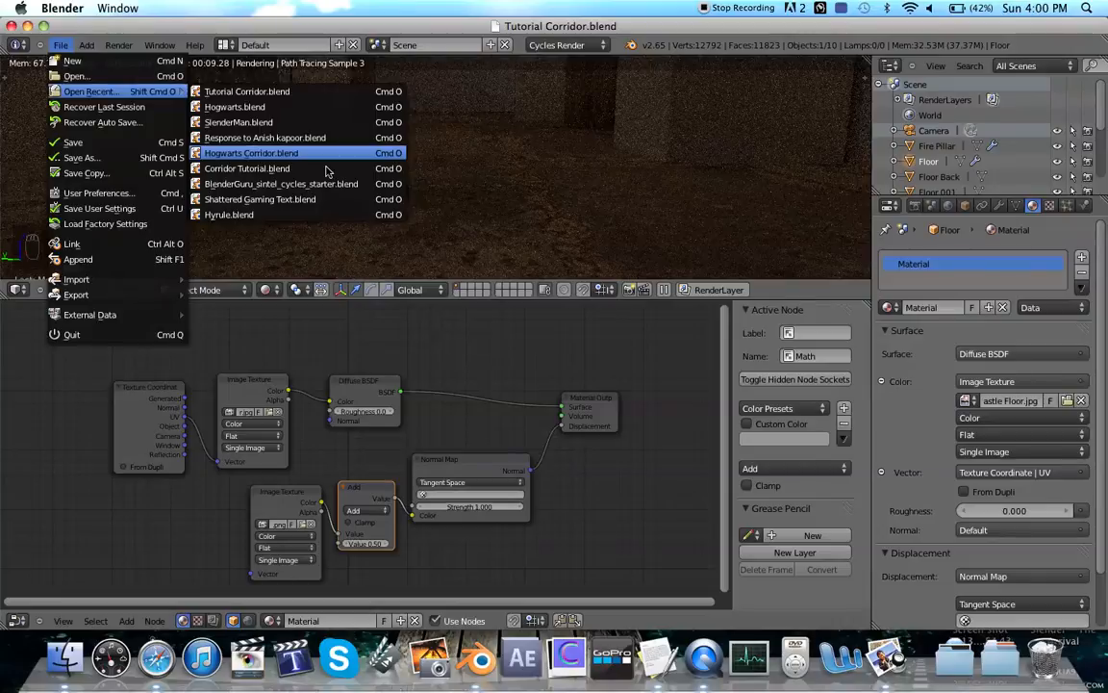
pyautogui.click(288, 153)
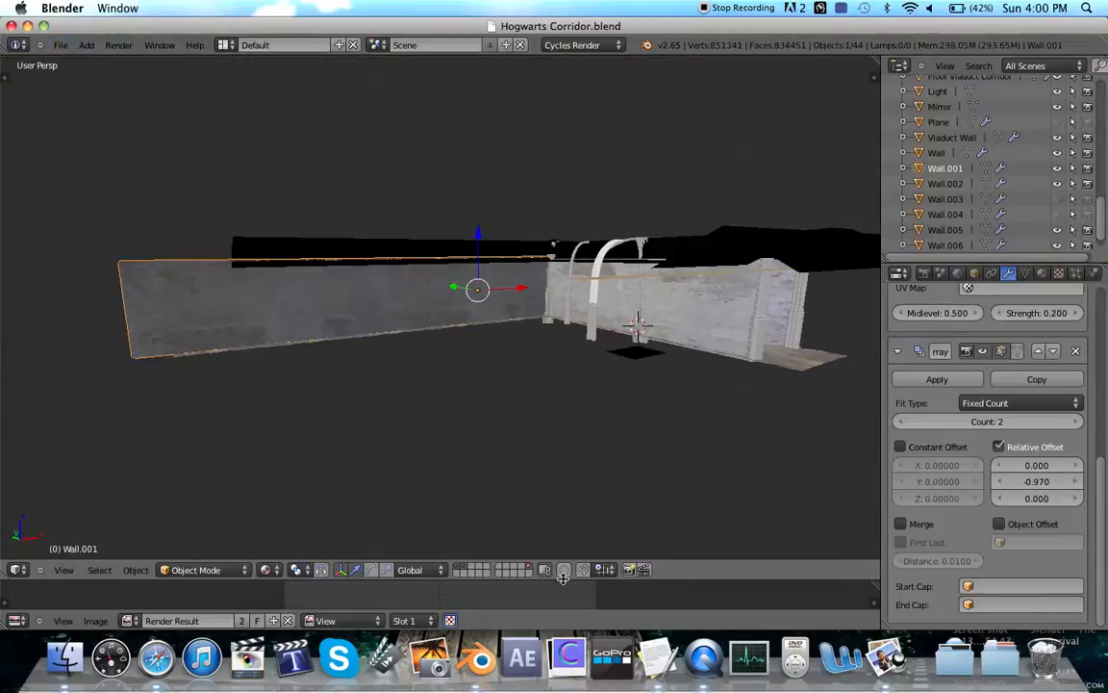
# Step: Enlarge the image editor area to about half the window height and change it to the Node Editor to show the Walls material's nodes
pyautogui.moveTo(557, 579); pyautogui.dragTo(557, 327)
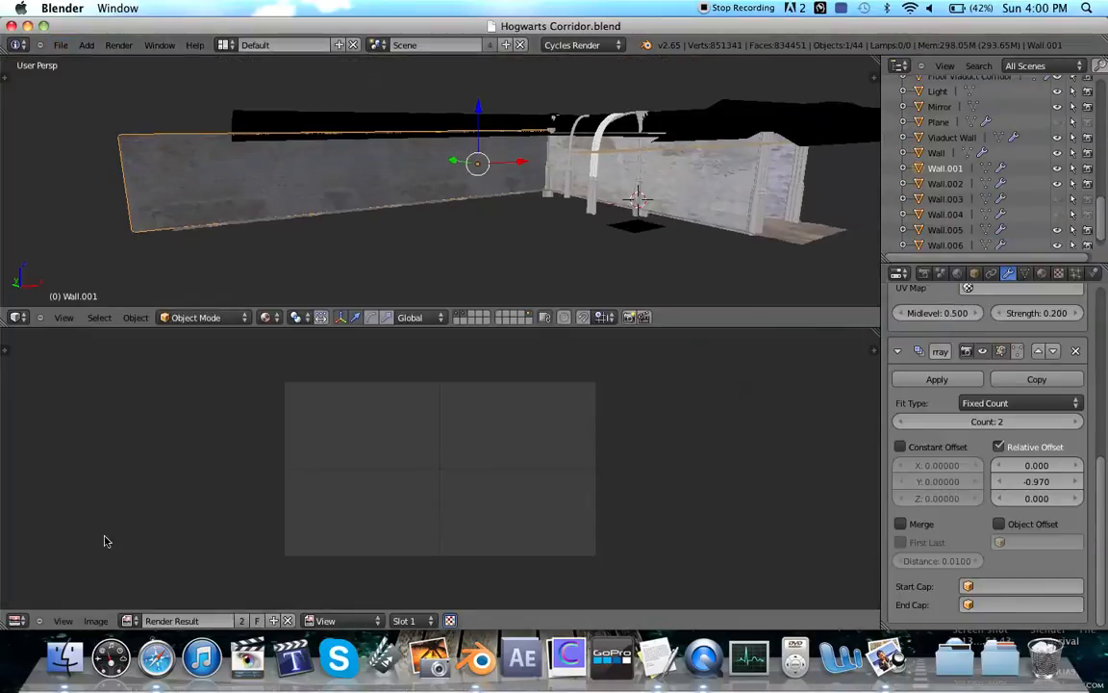
pyautogui.click(17, 620)
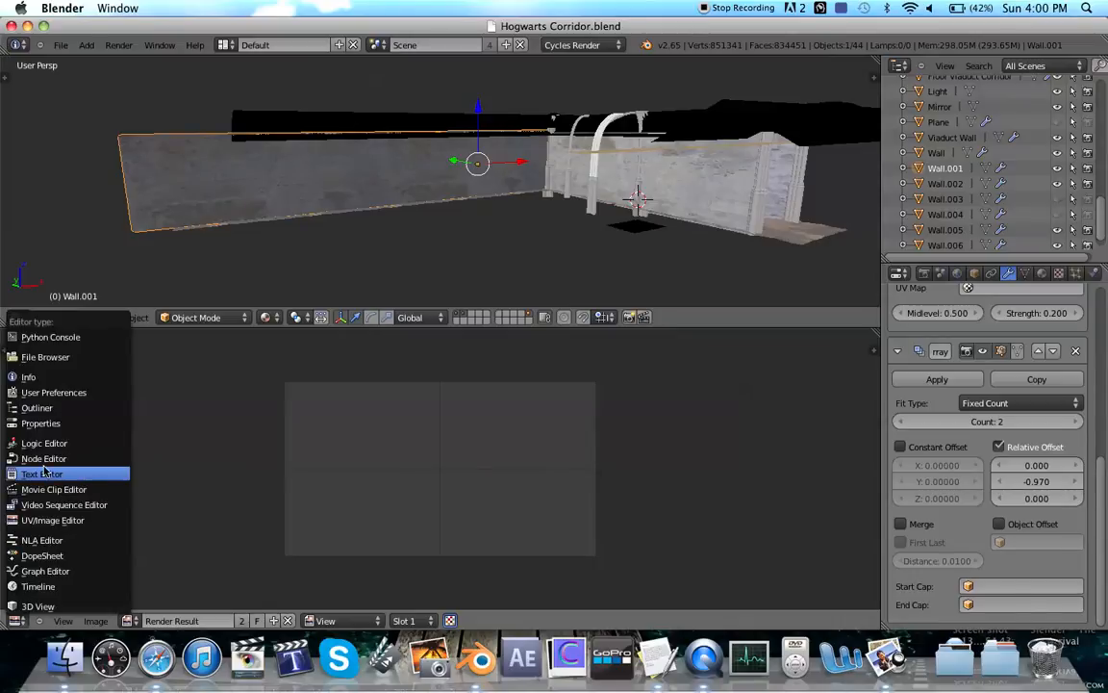
pyautogui.click(38, 417)
pyautogui.scroll(-3, 285, 444)
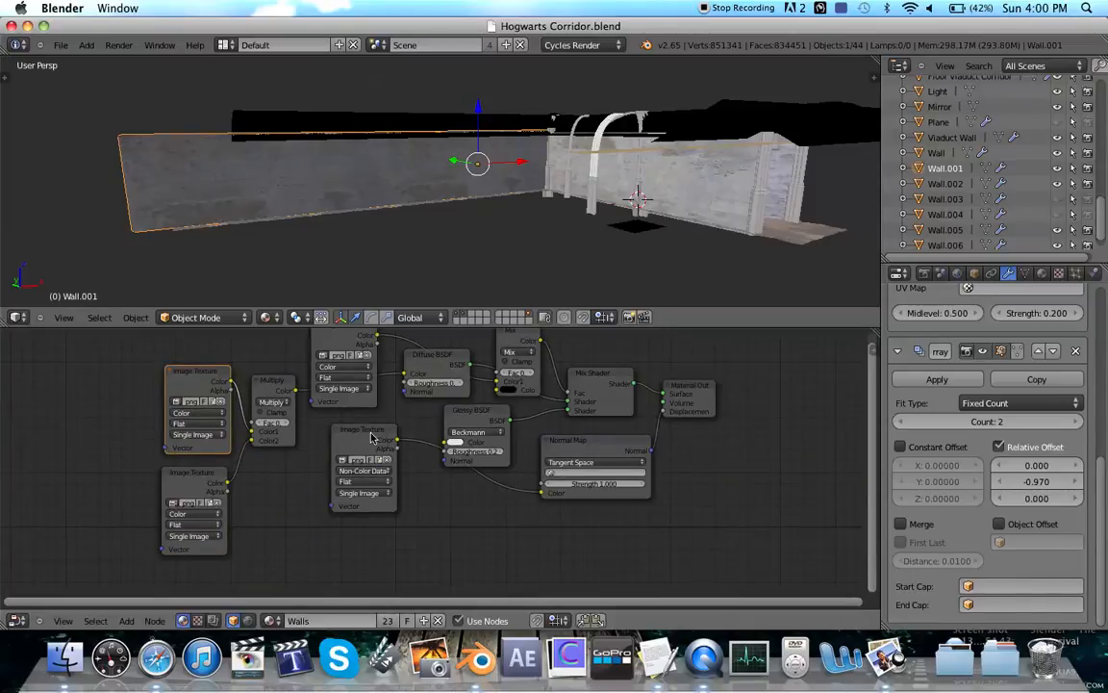
# Step: Open the recent file Tutorial Corridor.blend
pyautogui.click(60, 45)
pyautogui.moveTo(142, 93)
pyautogui.click(243, 107)
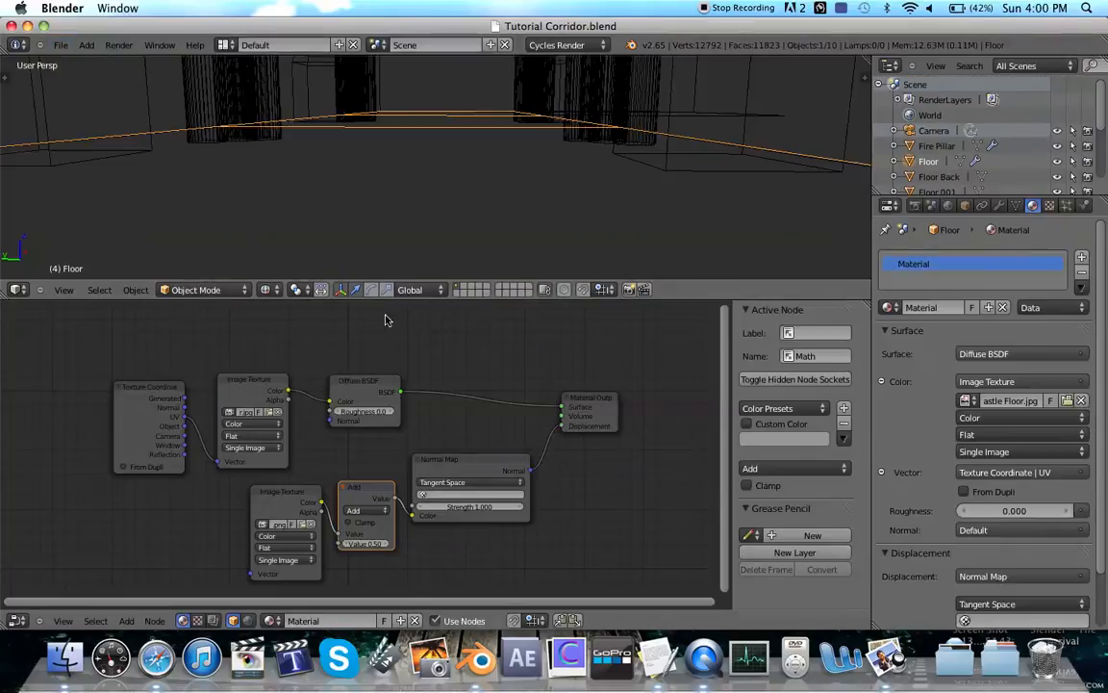
# Step: Switch the 3D viewport shading to Rendered
pyautogui.press('z')
pyautogui.click(266, 290)
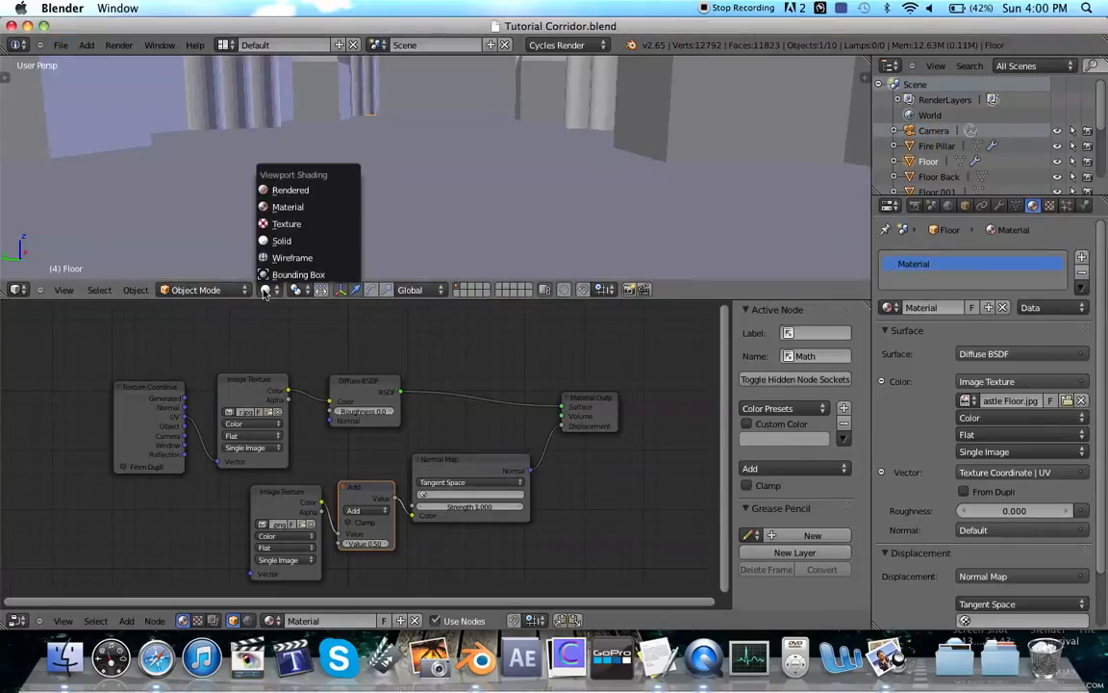
pyautogui.click(276, 196)
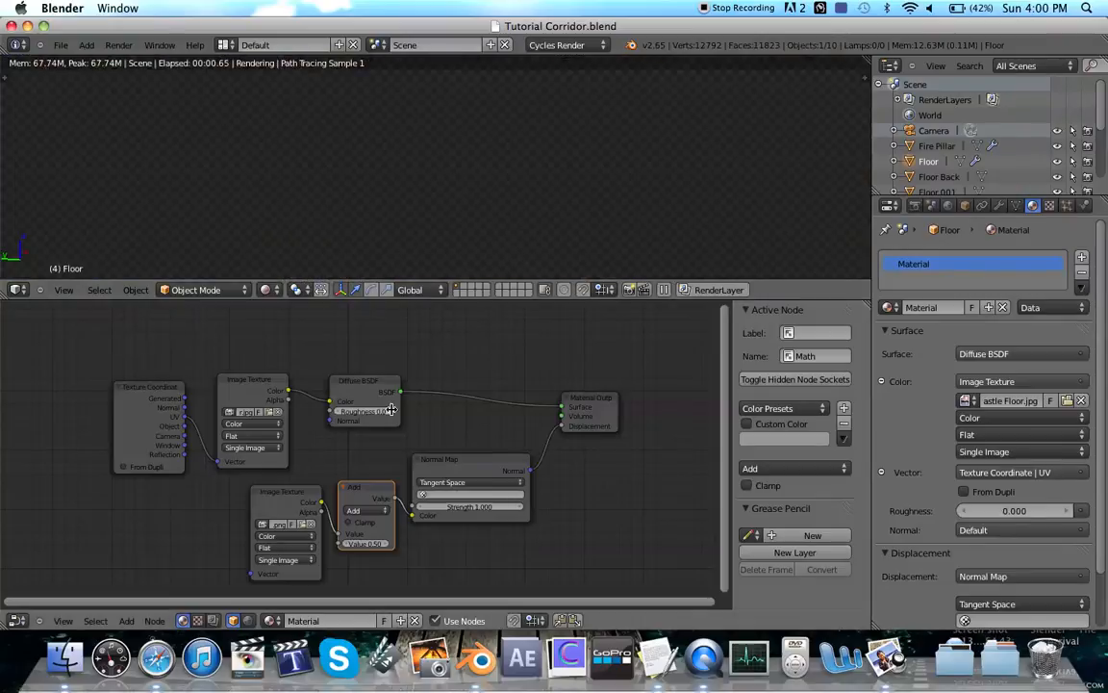
# Step: Delete the Add math node and link the normal-map image texture's Color directly to the Normal Map node's Color
pyautogui.press('x')
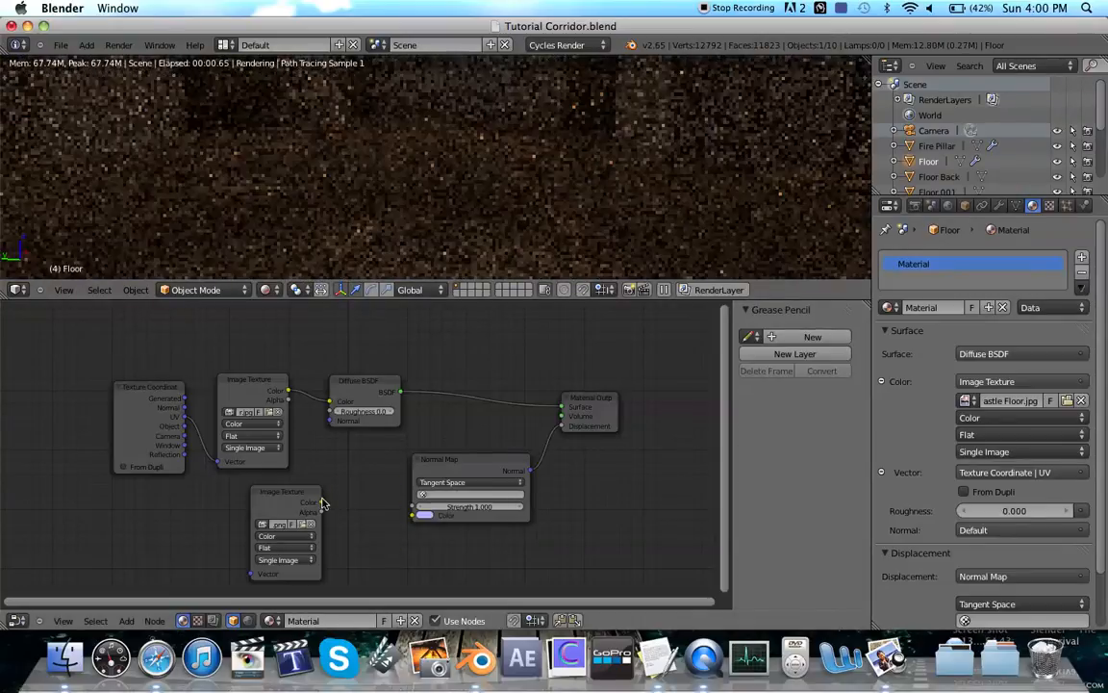
pyautogui.moveTo(352, 505); pyautogui.dragTo(413, 515)
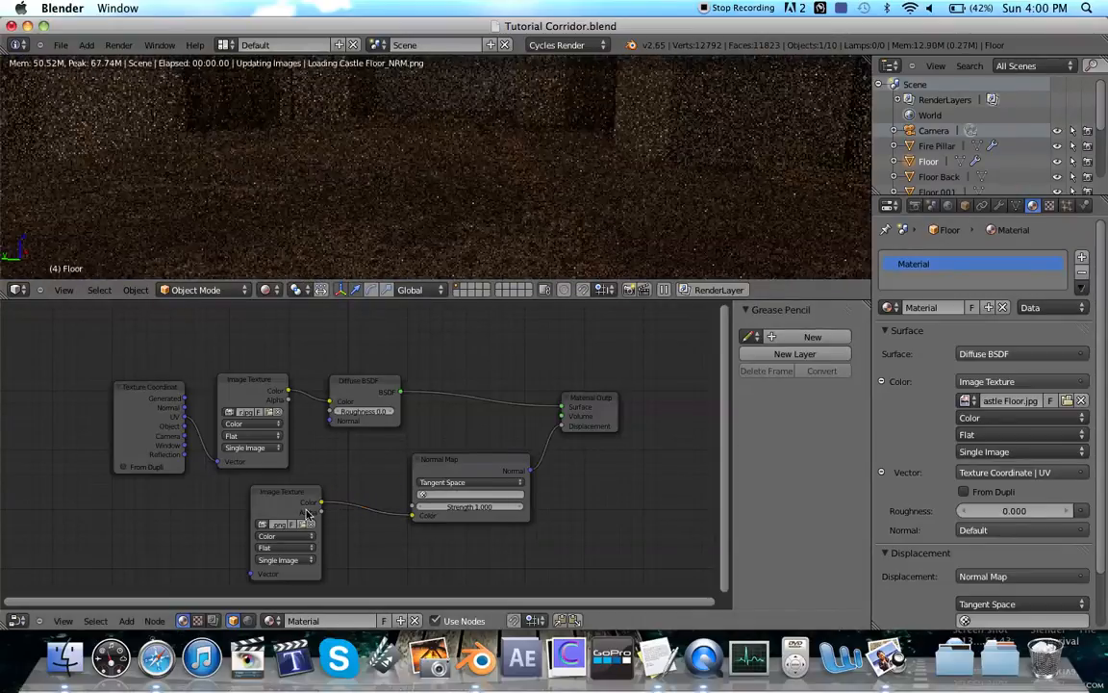
# Step: Set the Normal Map node's strength to 0.3 and move the node slightly down
pyautogui.click(474, 470)
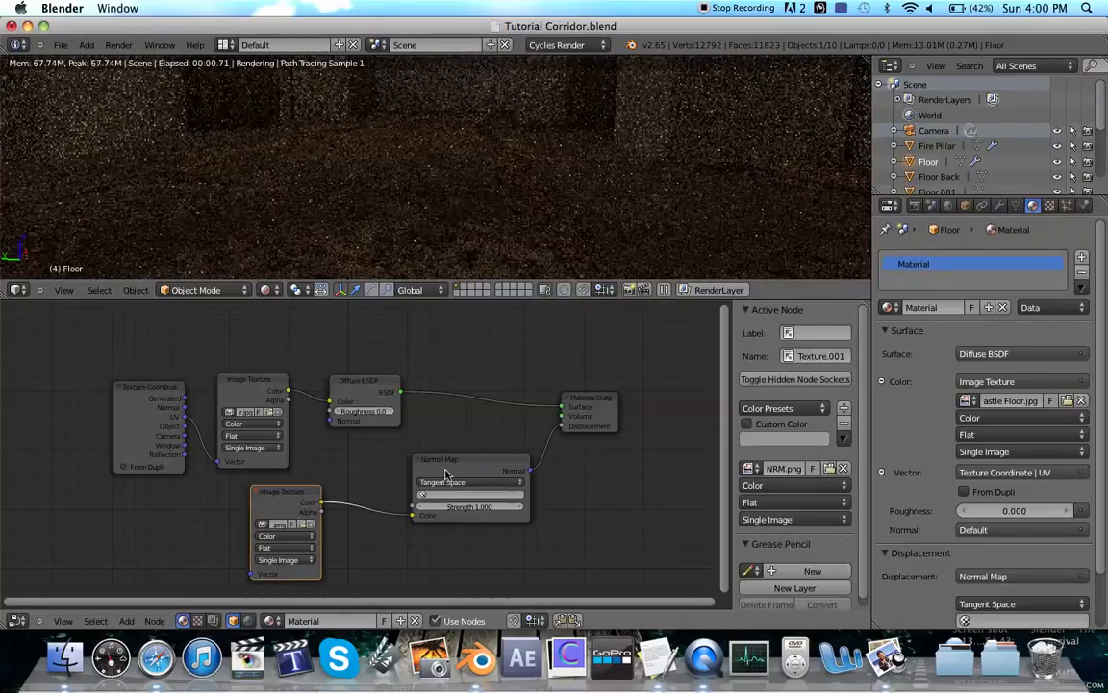
pyautogui.click(586, 423)
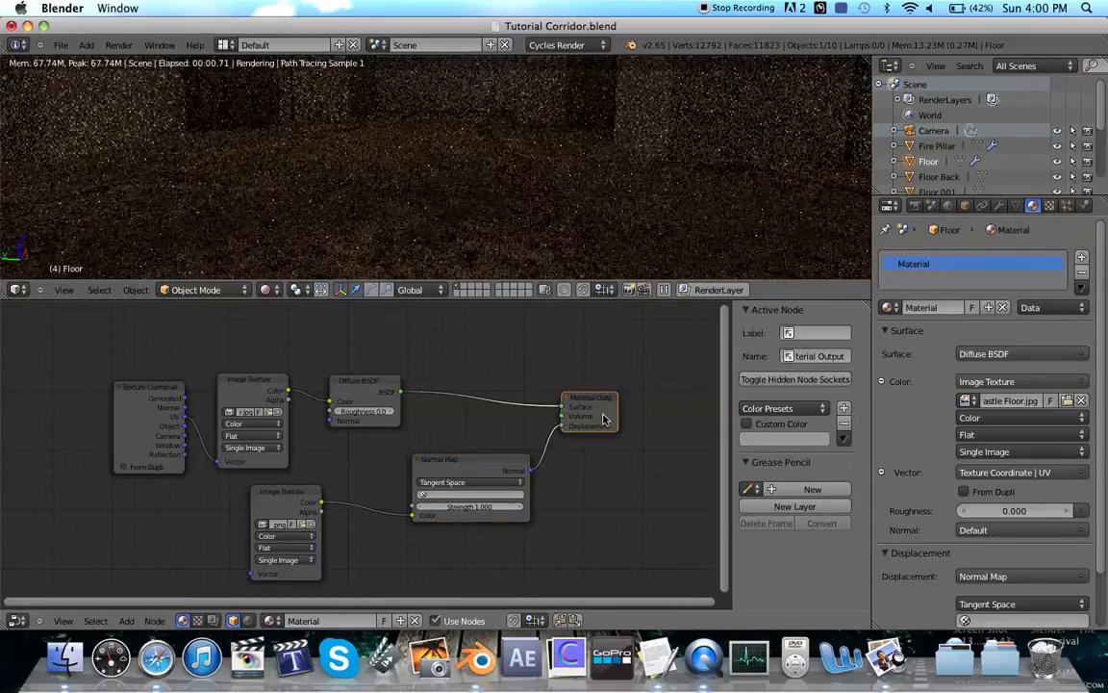
pyautogui.click(471, 507)
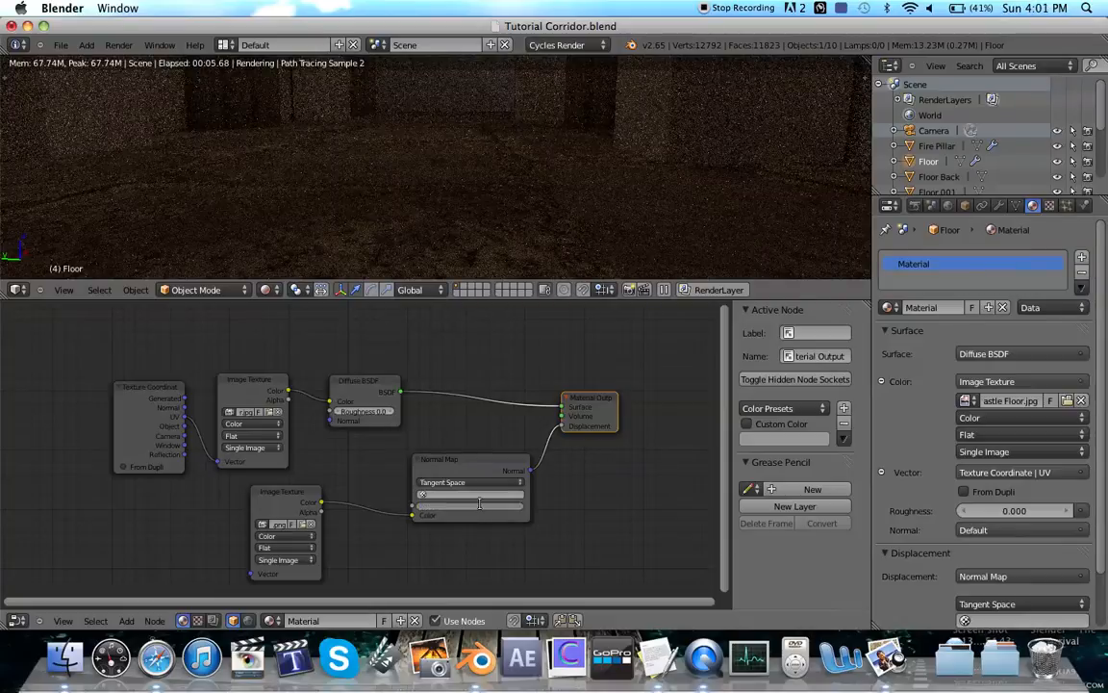
pyautogui.moveTo(466, 475); pyautogui.dragTo(465, 503)
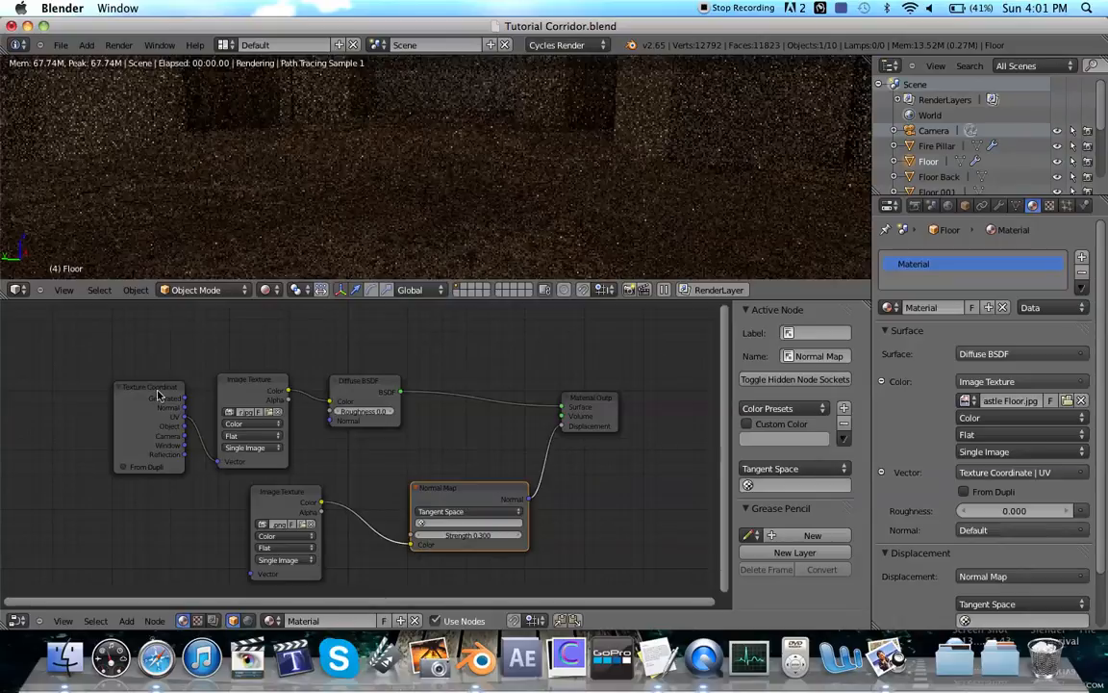
# Step: Spread the floor material's nodes apart to make room between the Diffuse BSDF and the Material Output
pyautogui.click(594, 407)
pyautogui.scroll(-2, 662, 411)
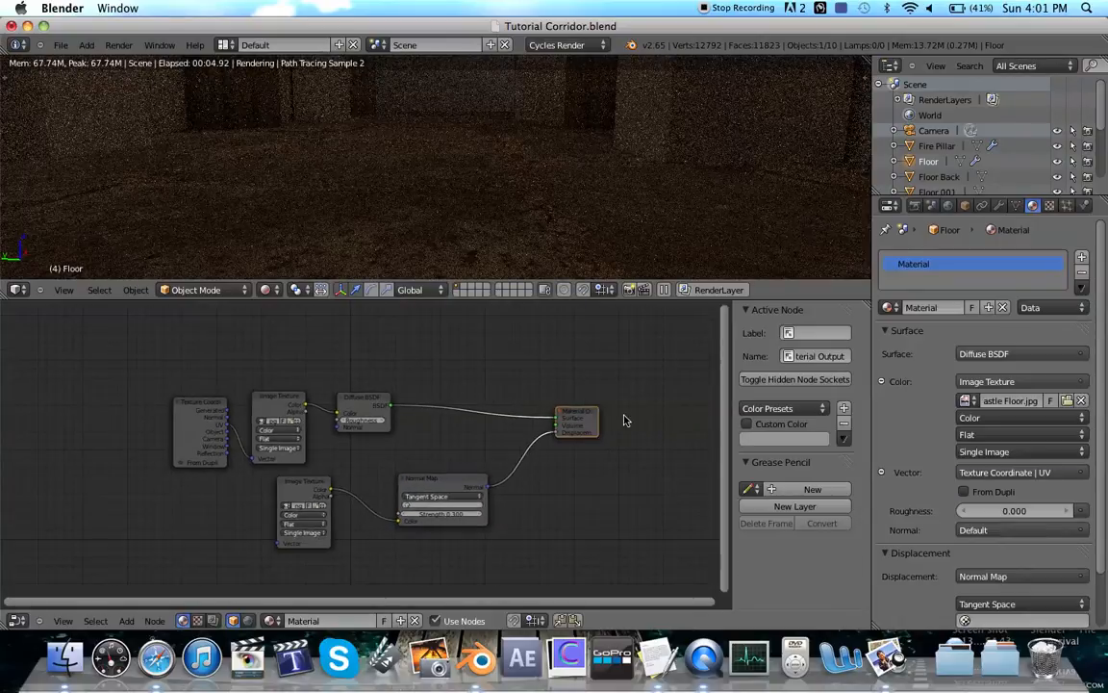
pyautogui.moveTo(578, 418); pyautogui.dragTo(641, 406)
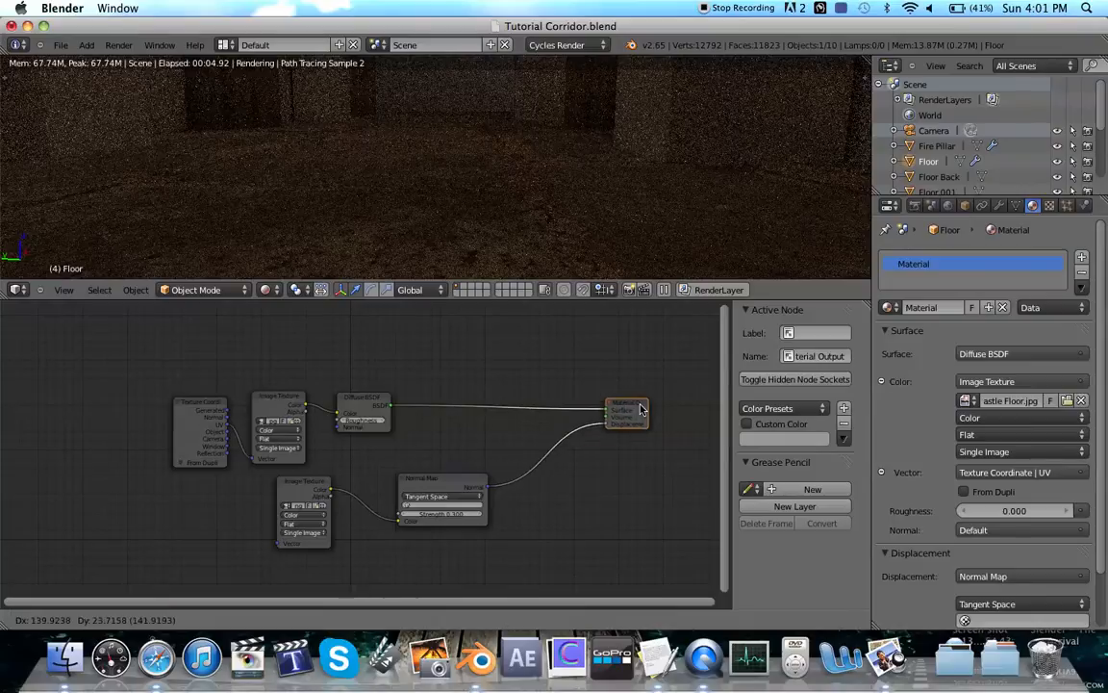
pyautogui.click(418, 489)
pyautogui.moveTo(418, 489); pyautogui.dragTo(514, 471)
pyautogui.moveTo(282, 498); pyautogui.dragTo(415, 513)
pyautogui.moveTo(195, 426); pyautogui.dragTo(133, 395)
pyautogui.moveTo(269, 403); pyautogui.dragTo(203, 388)
pyautogui.moveTo(361, 400); pyautogui.dragTo(290, 391)
# Step: Duplicate the Castle Floor.jpg image texture node and place the copy below the original
pyautogui.click(216, 400)
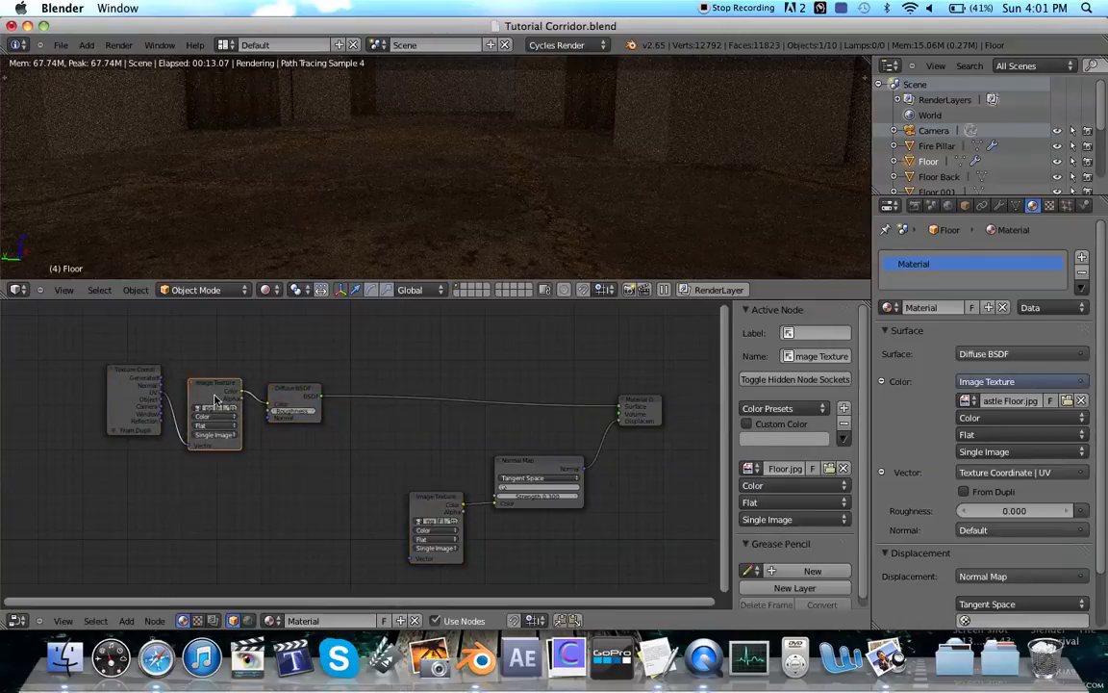
pyautogui.hotkey('shift', 'd')
pyautogui.click(249, 496)
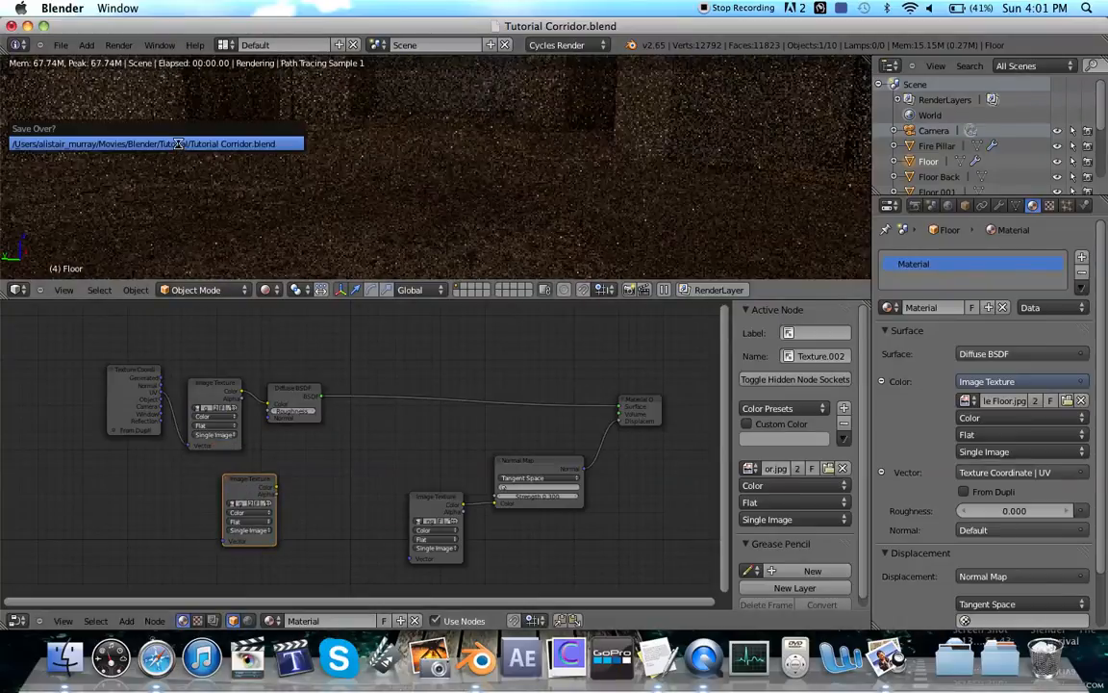
# Step: Start the Screencast Keys display in the 3D viewport and hide the viewport's sidebar again
pyautogui.press('n')
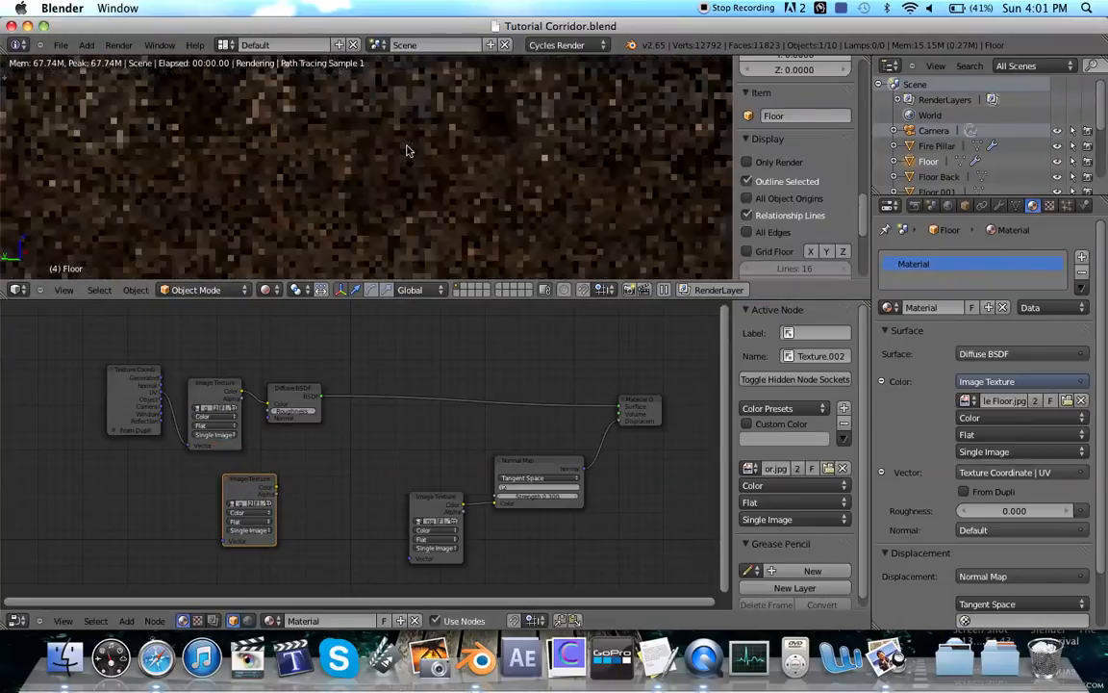
pyautogui.scroll(-5, 785, 210)
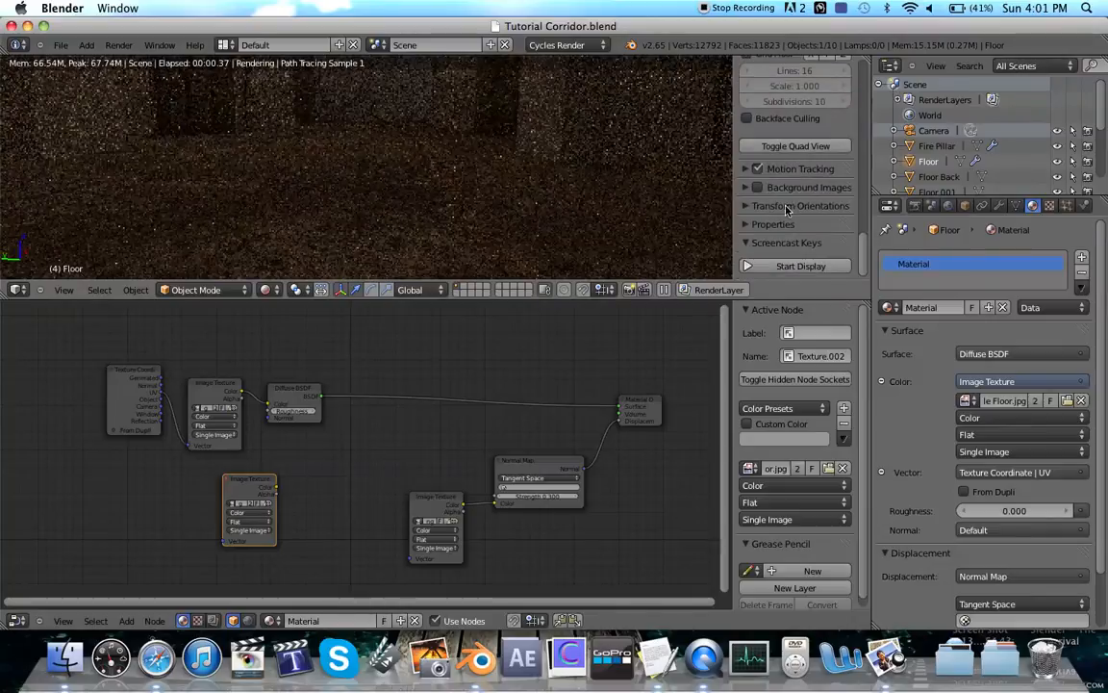
pyautogui.click(796, 268)
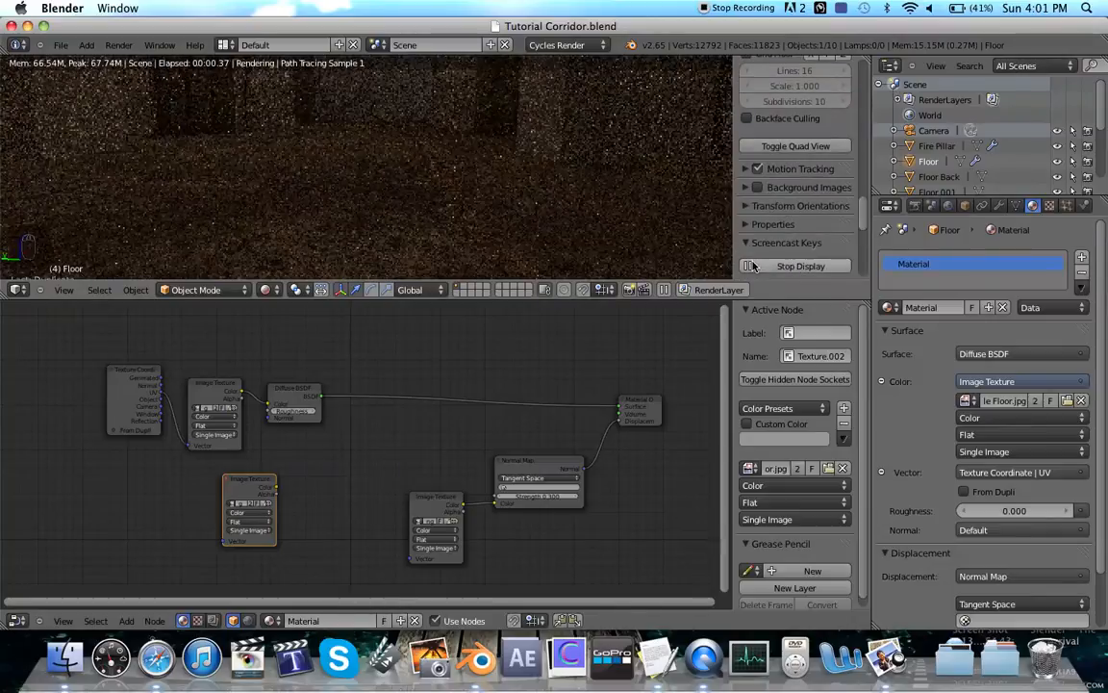
pyautogui.click(754, 265)
pyautogui.scroll(-1, 784, 404)
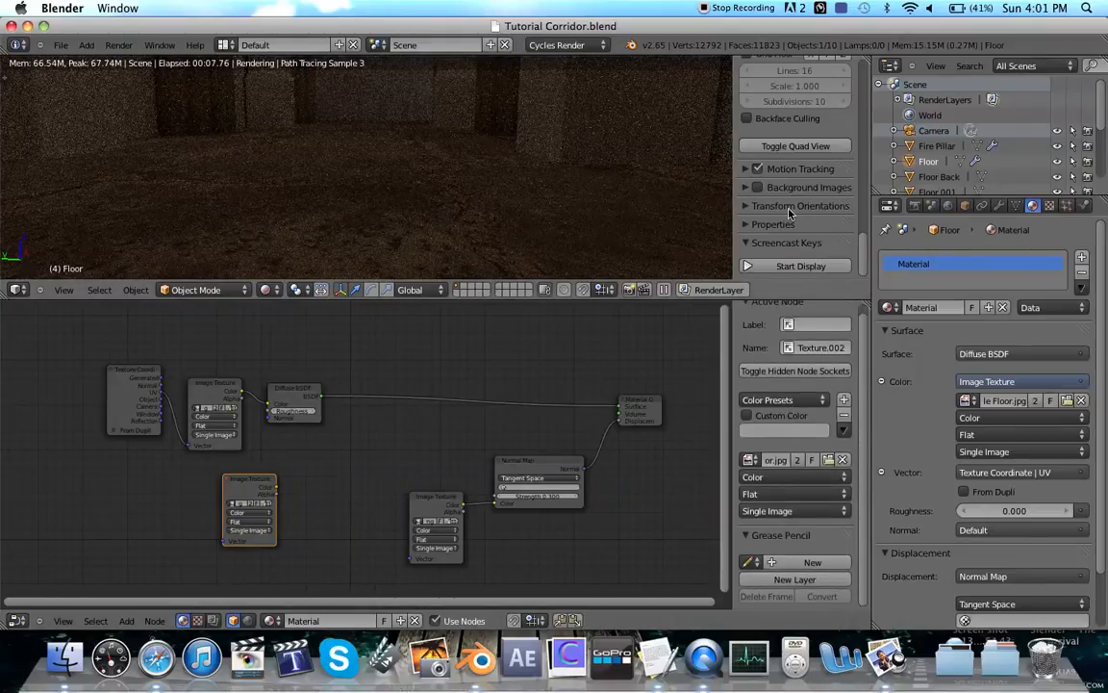
pyautogui.click(784, 265)
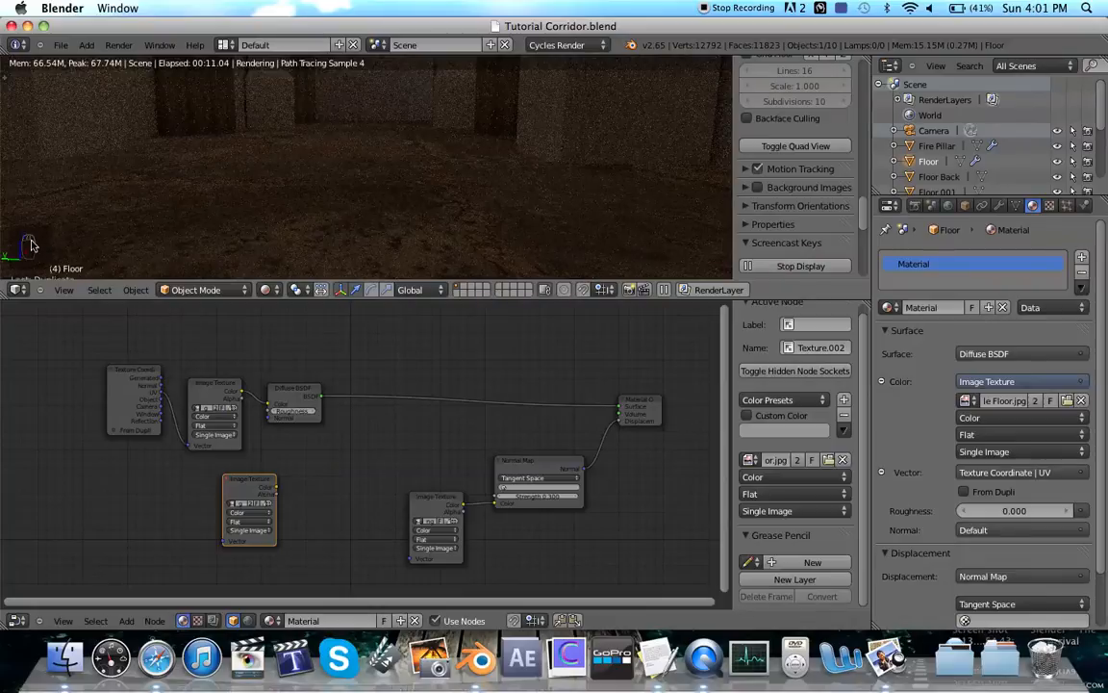
pyautogui.press('n')
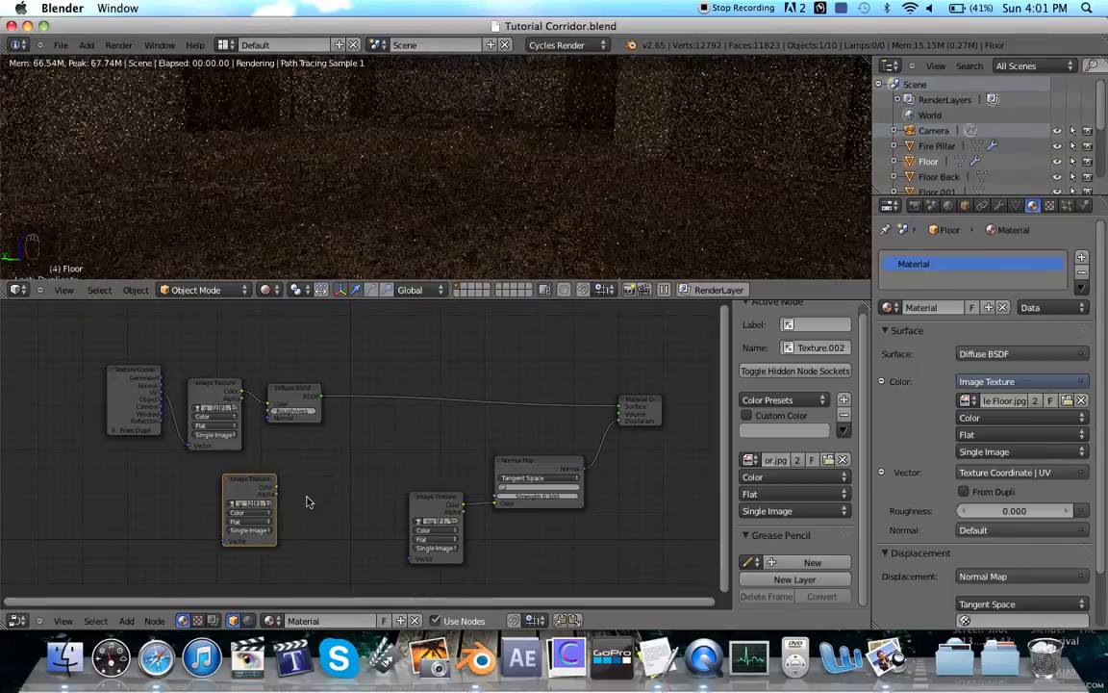
# Step: Load Castle Floor_OCC.png from the Tutorial Maps folder into the duplicated image texture node
pyautogui.click(266, 505)
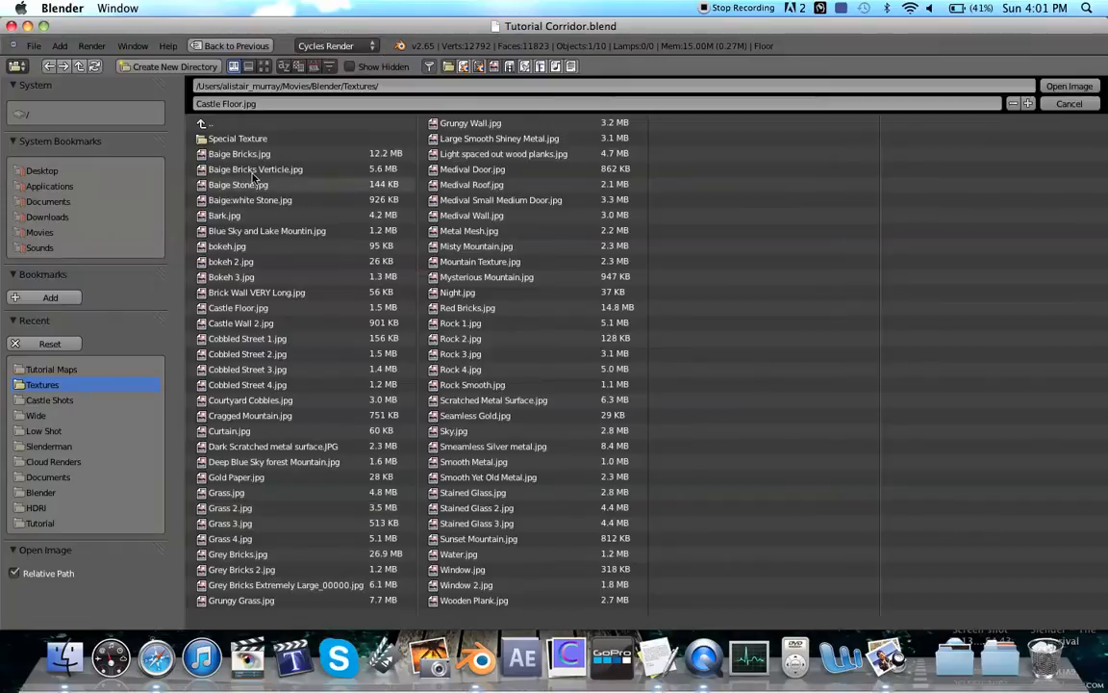
pyautogui.click(207, 122)
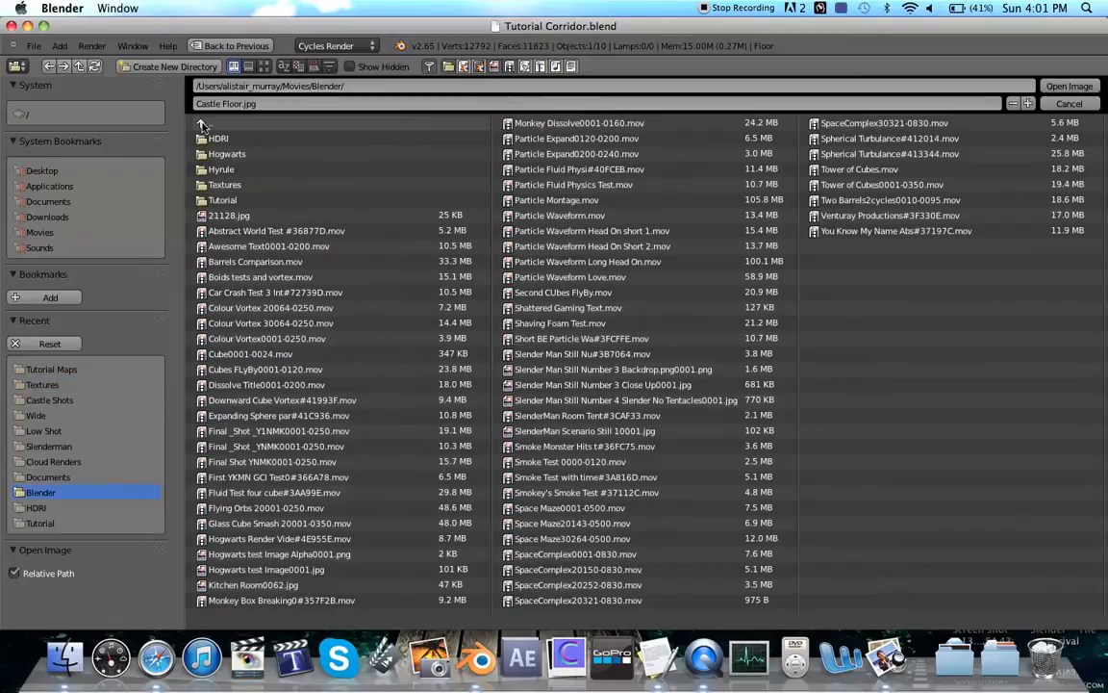
pyautogui.click(204, 122)
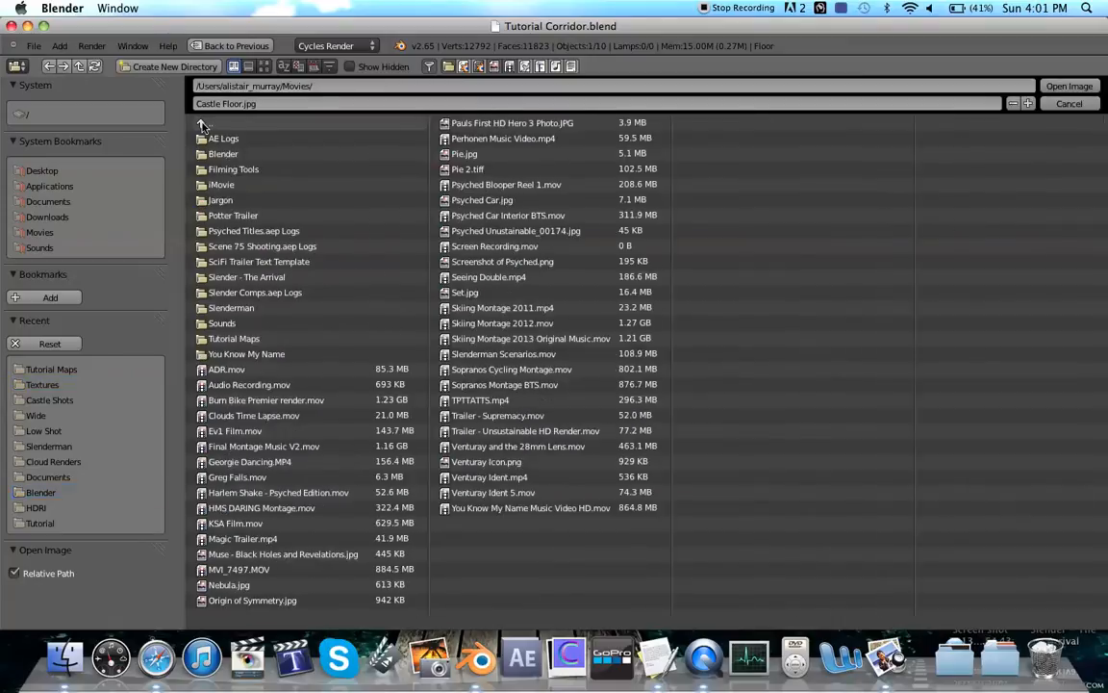
pyautogui.click(241, 338)
pyautogui.click(249, 168)
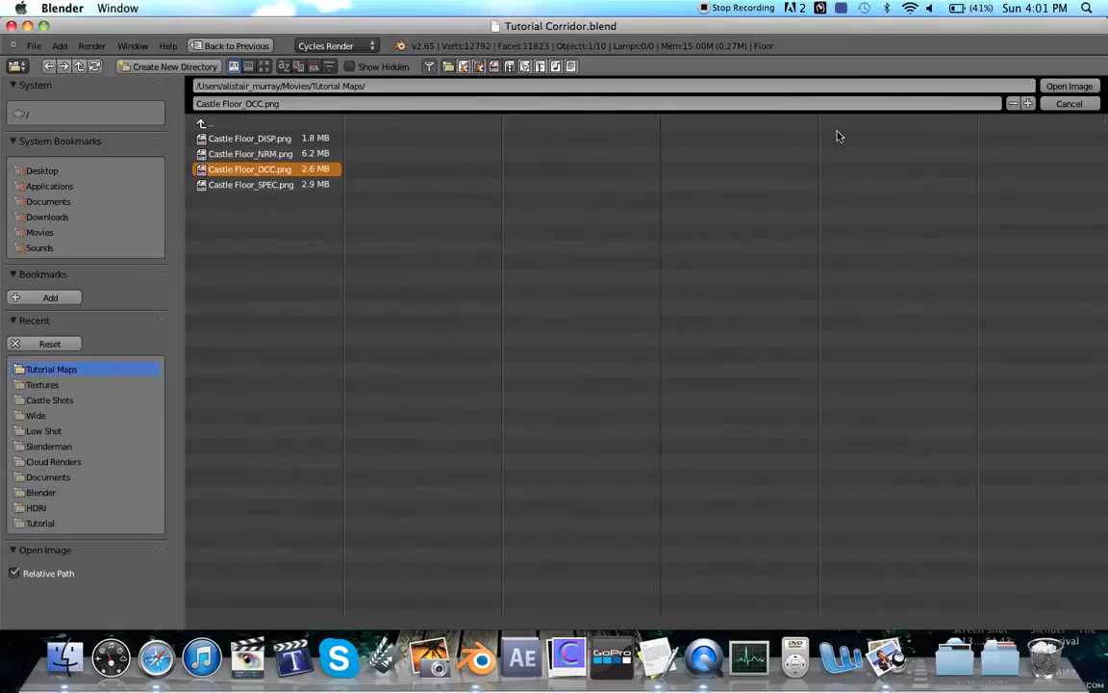
pyautogui.click(1068, 87)
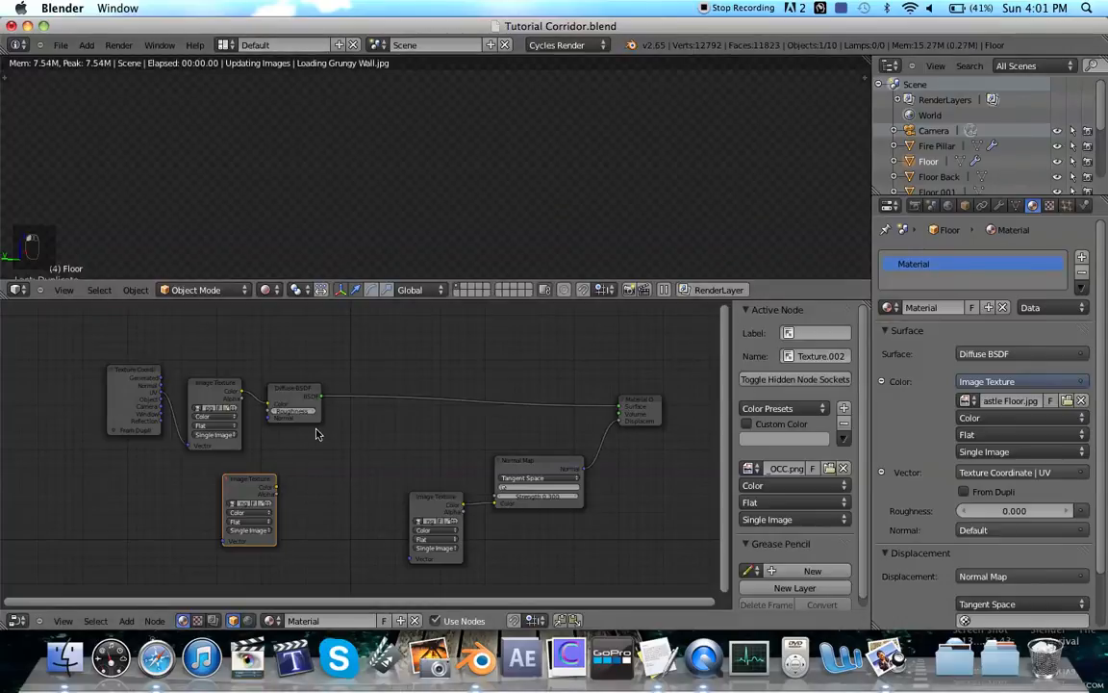
# Step: Insert a Mix Shader between the Diffuse BSDF and Material Output, blending in the OCC texture with a factor of 0.05
pyautogui.moveTo(294, 403); pyautogui.dragTo(299, 398)
pyautogui.hotkey('shift', 'a')
pyautogui.moveTo(356, 381)
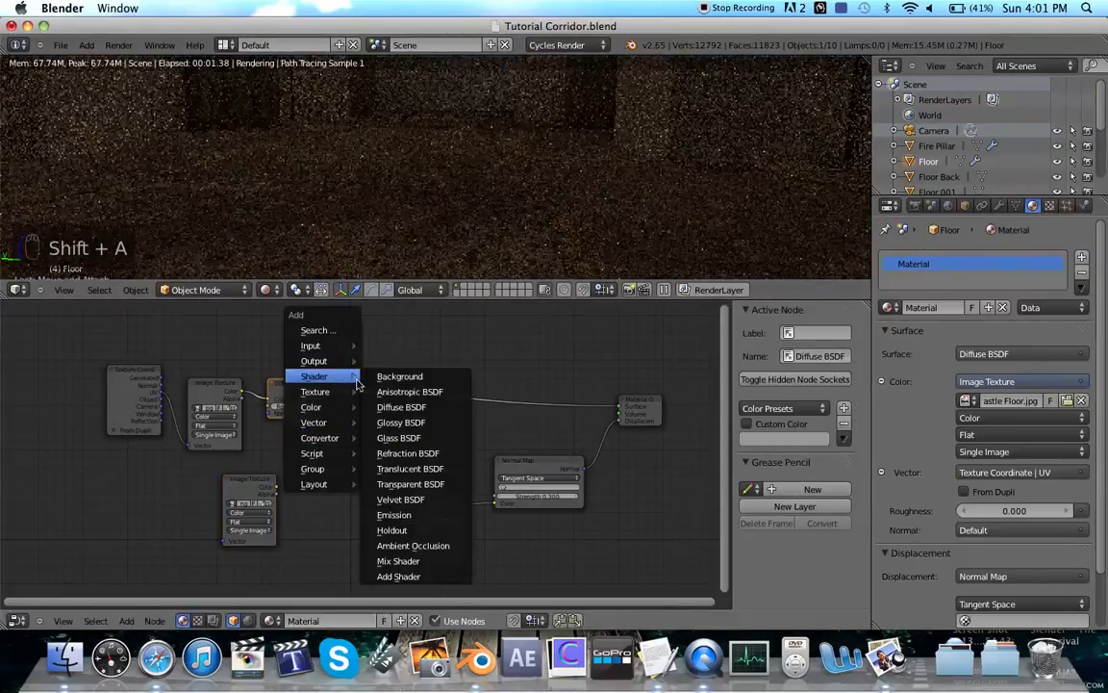
pyautogui.click(385, 561)
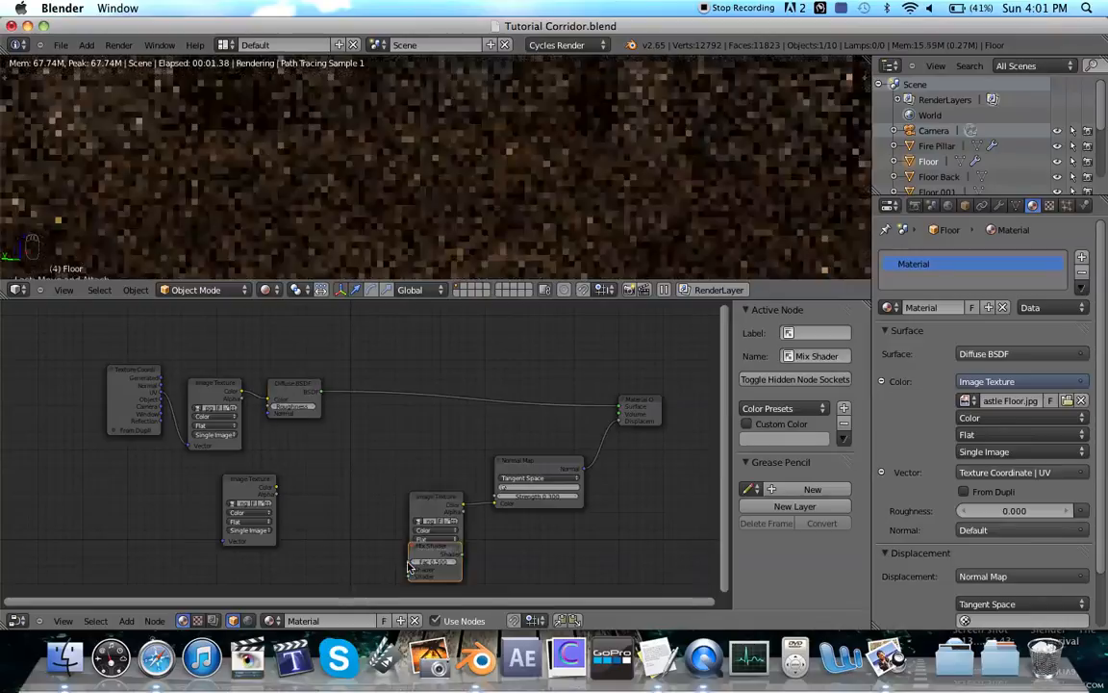
pyautogui.moveTo(351, 480); pyautogui.dragTo(317, 339)
pyautogui.click(437, 561)
pyautogui.moveTo(436, 561); pyautogui.dragTo(278, 490)
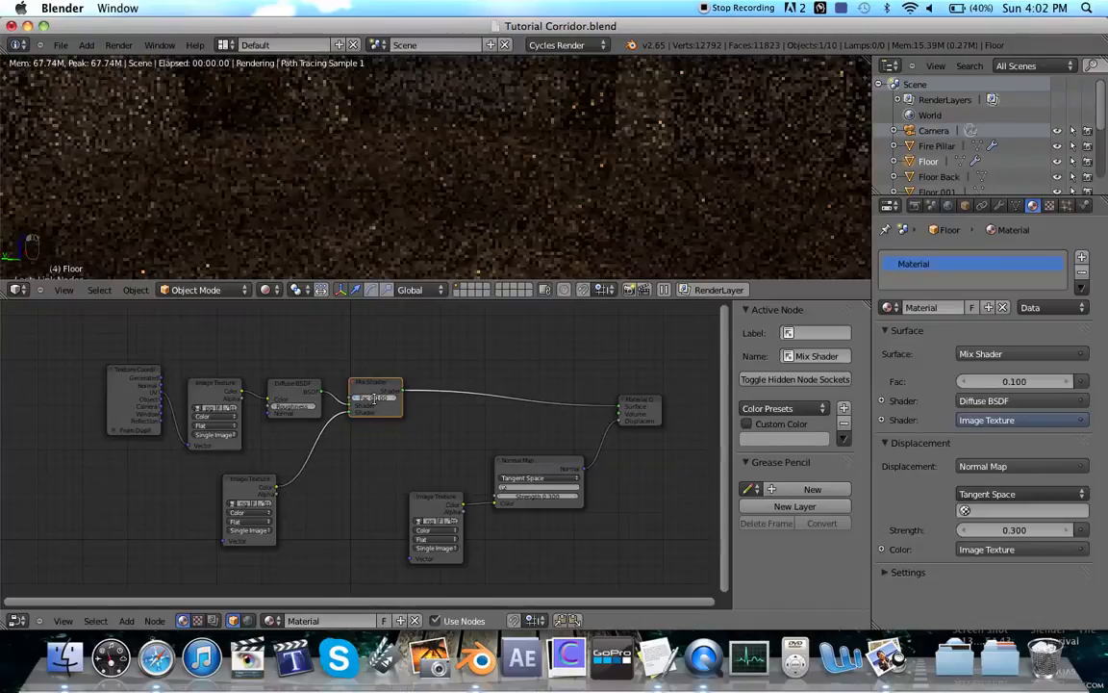
pyautogui.click(379, 398)
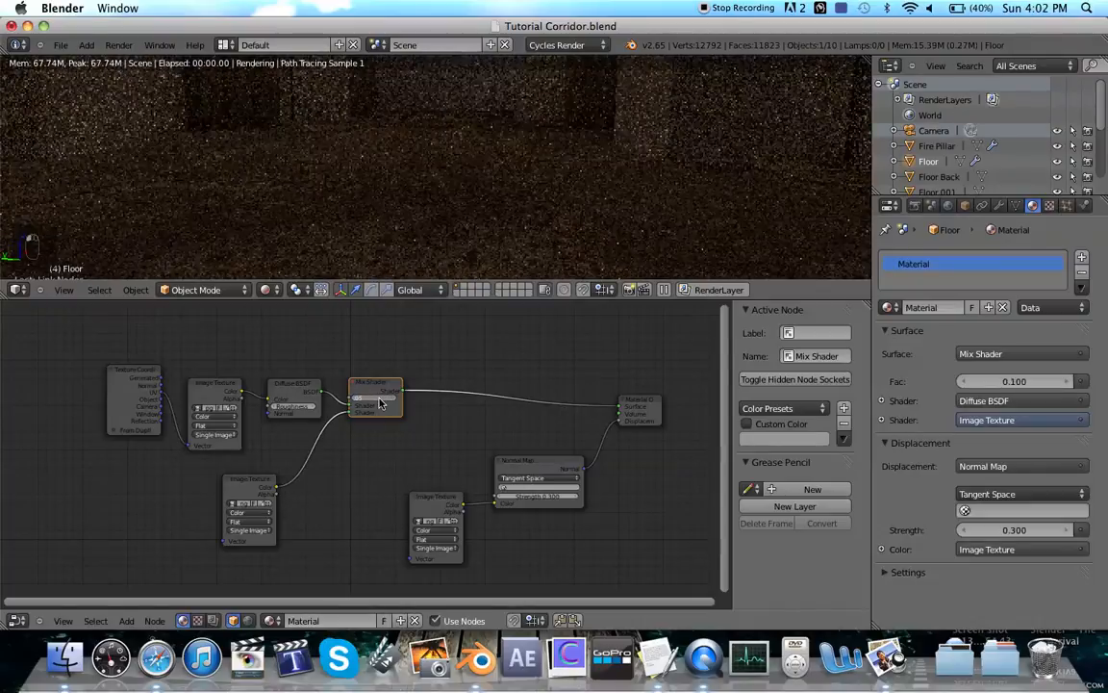
pyautogui.press('Return')
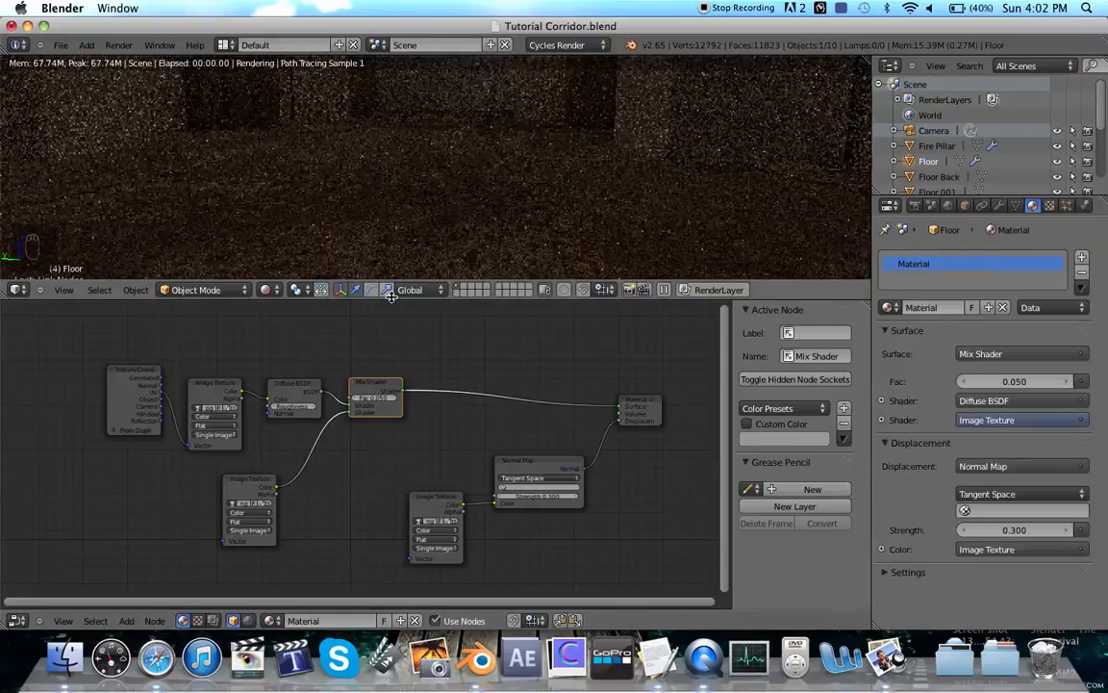
# Step: Enlarge the 3D viewport's height and hide the node editor's sidebar
pyautogui.moveTo(389, 299); pyautogui.dragTo(394, 344)
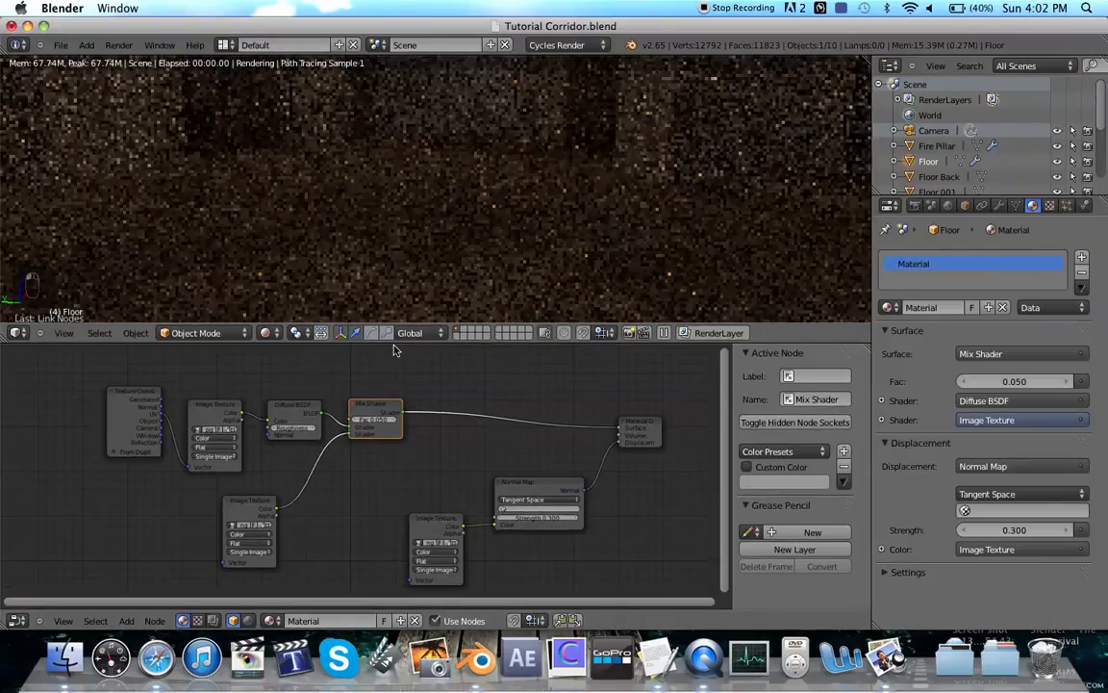
pyautogui.press('n')
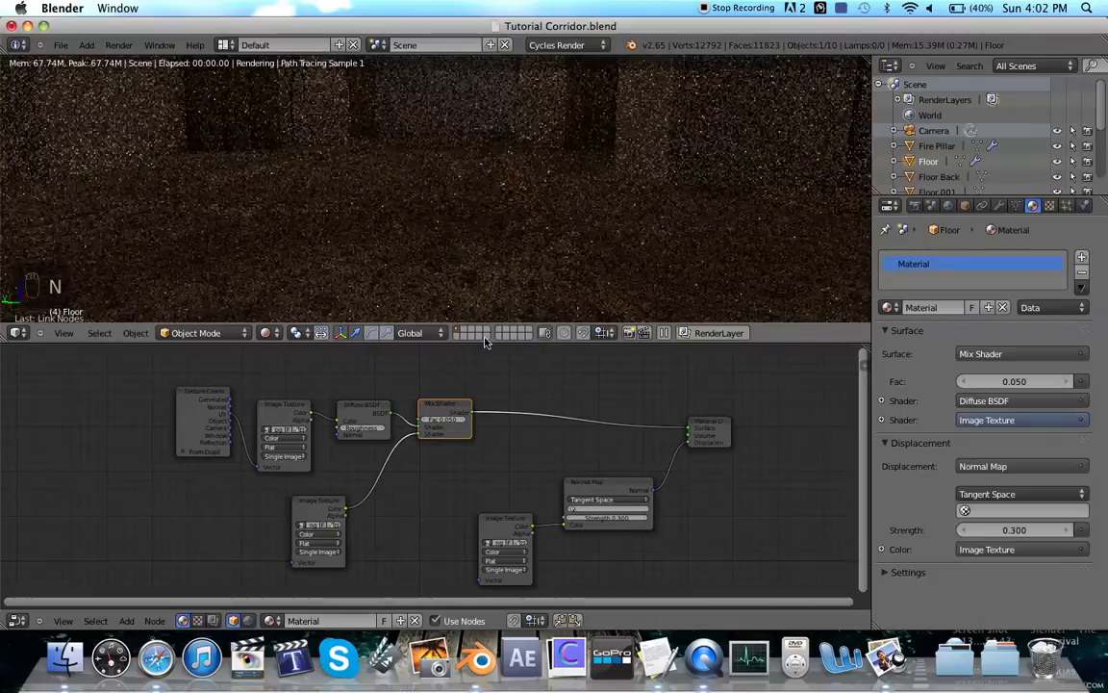
# Step: Duplicate the Castle Floor.jpg image texture node and place the copy between the Mix Shader and Material Output
pyautogui.click(285, 428)
pyautogui.hotkey('shift', 'd')
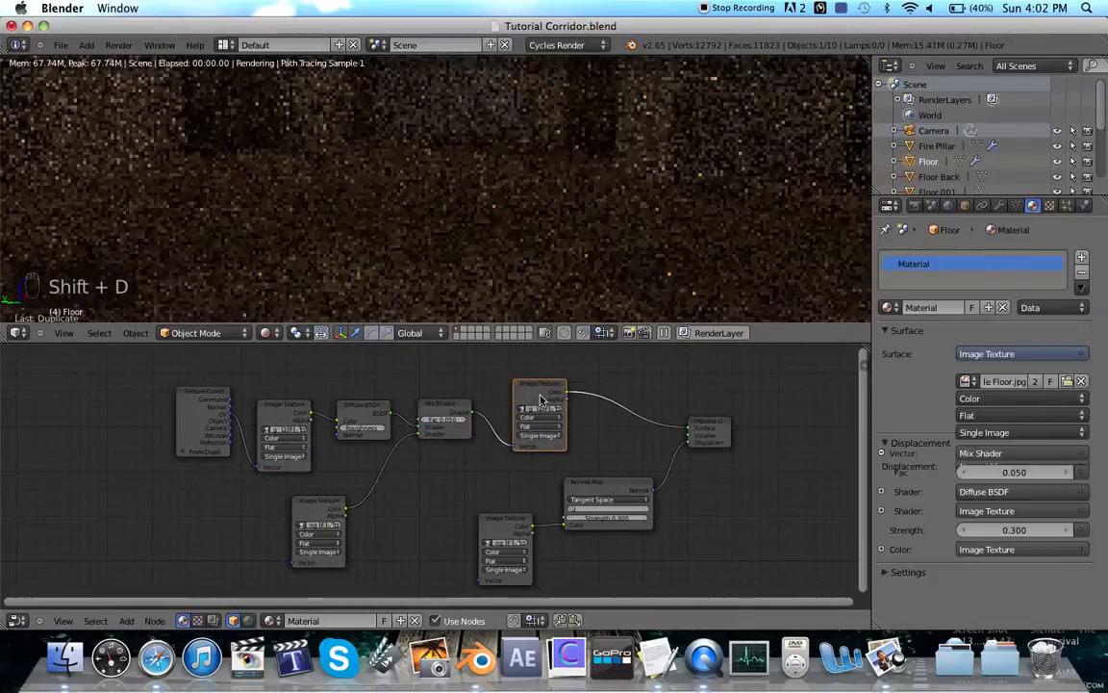
pyautogui.click(552, 414)
pyautogui.click(555, 410)
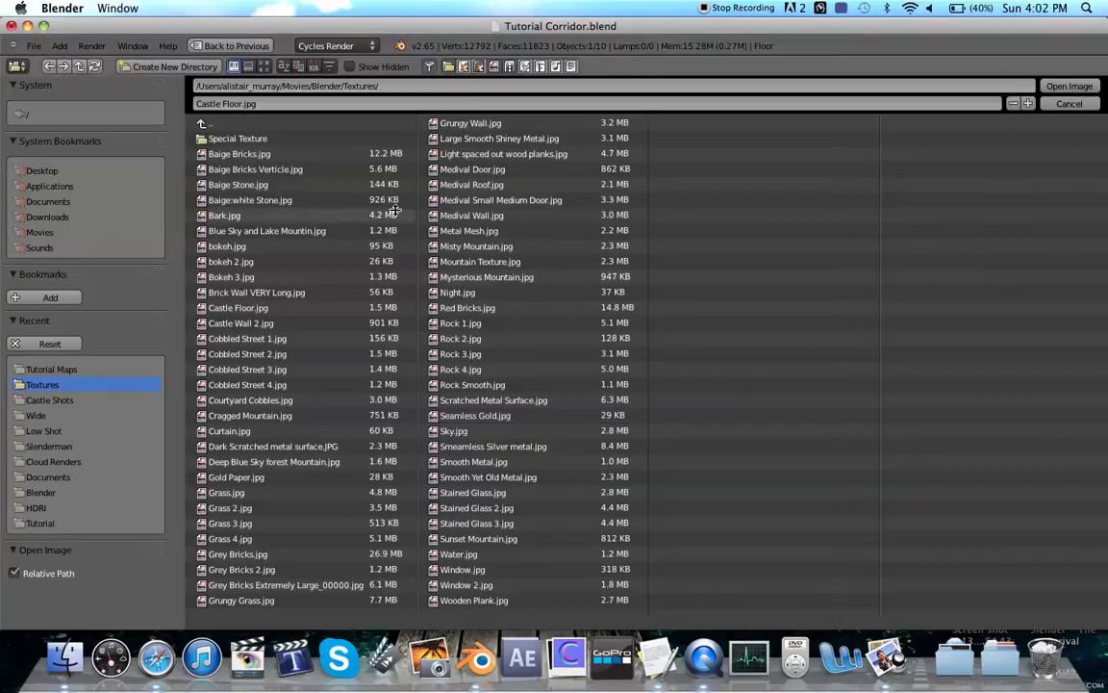
pyautogui.click(1053, 105)
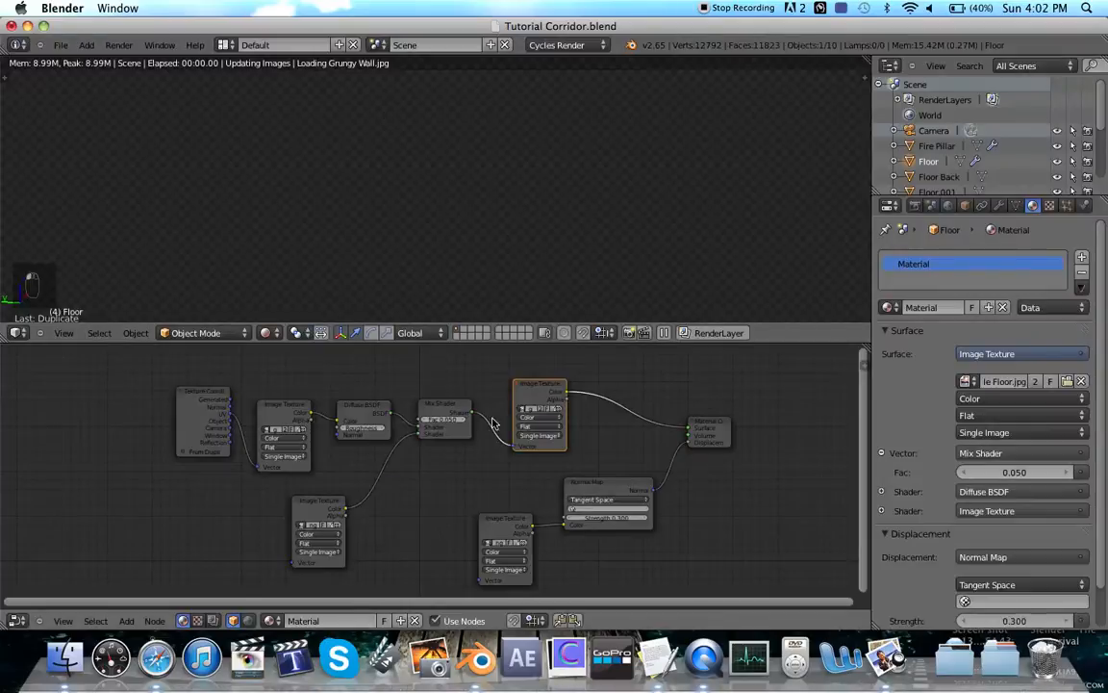
# Step: Link the Mix Shader's output directly to the Material Output's Surface input, bypassing the duplicated image texture
pyautogui.moveTo(474, 413); pyautogui.dragTo(637, 448)
pyautogui.click(708, 430)
# Step: Load Castle Floor_SPEC.png from the Tutorial Maps folder into the duplicated image texture node
pyautogui.click(552, 409)
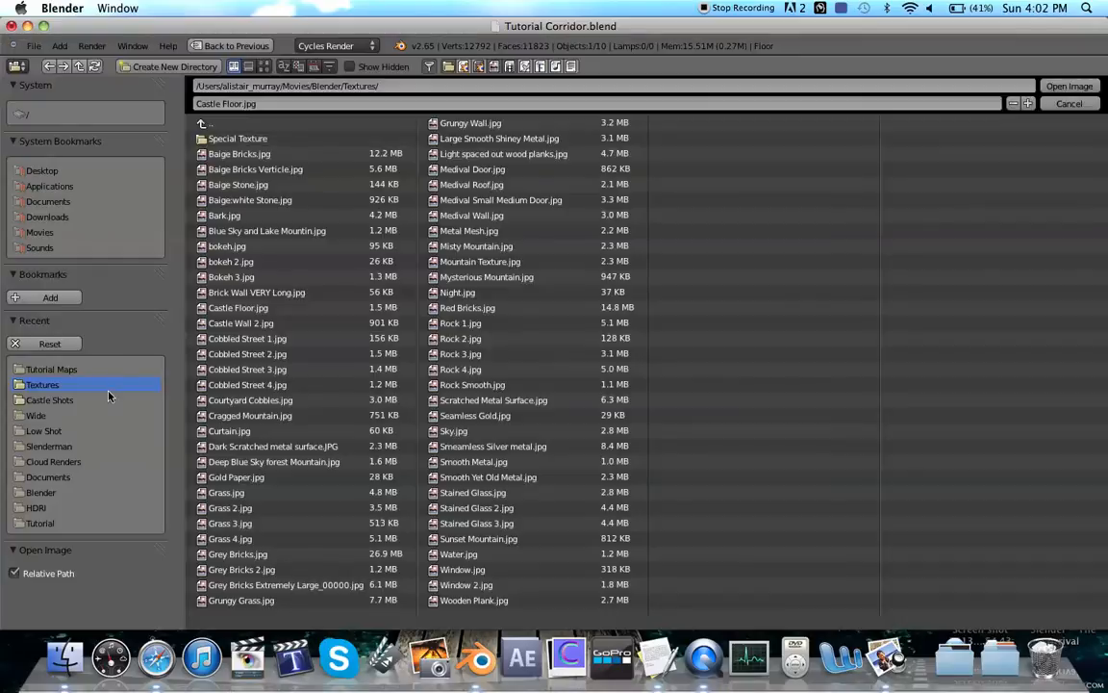
pyautogui.click(229, 125)
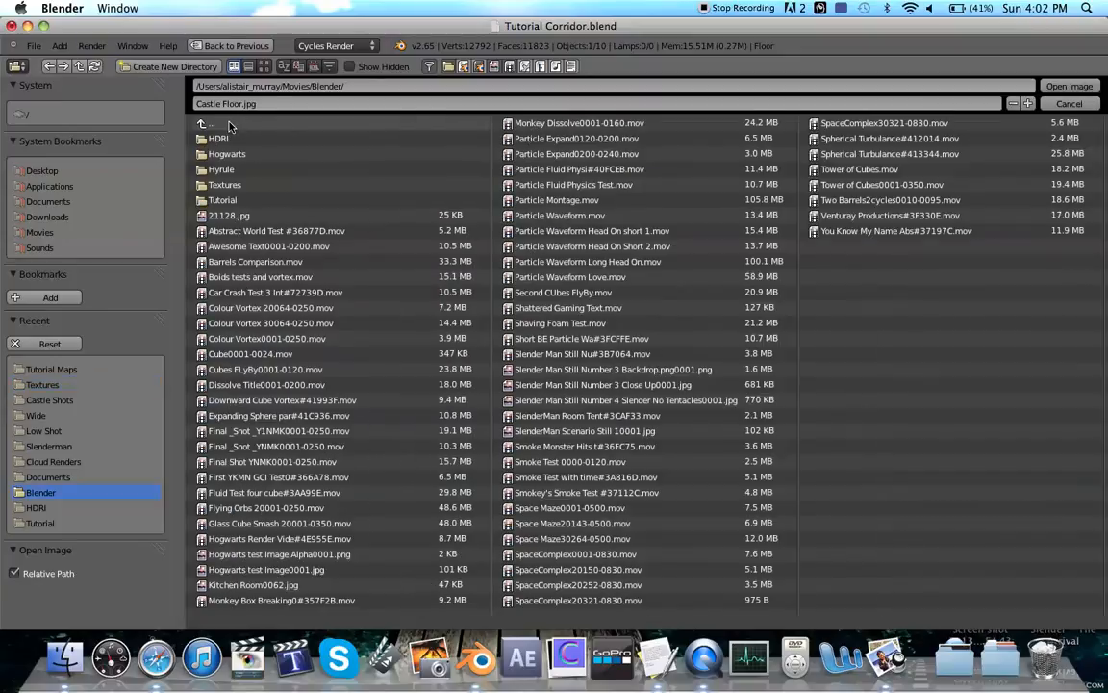
pyautogui.click(229, 125)
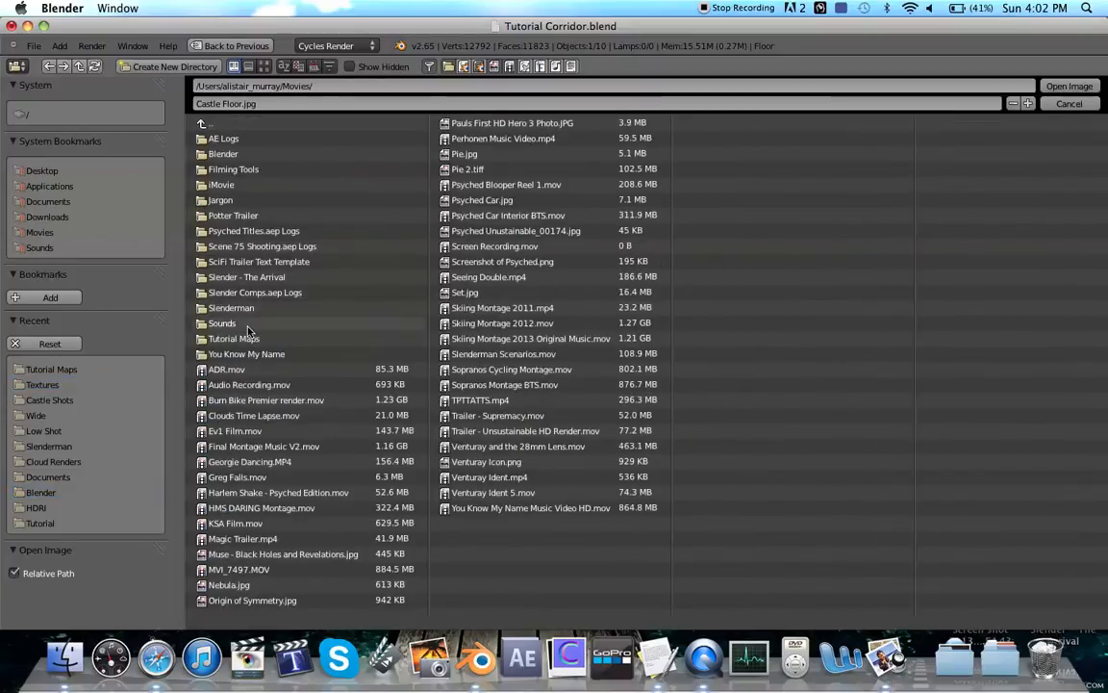
pyautogui.click(210, 125)
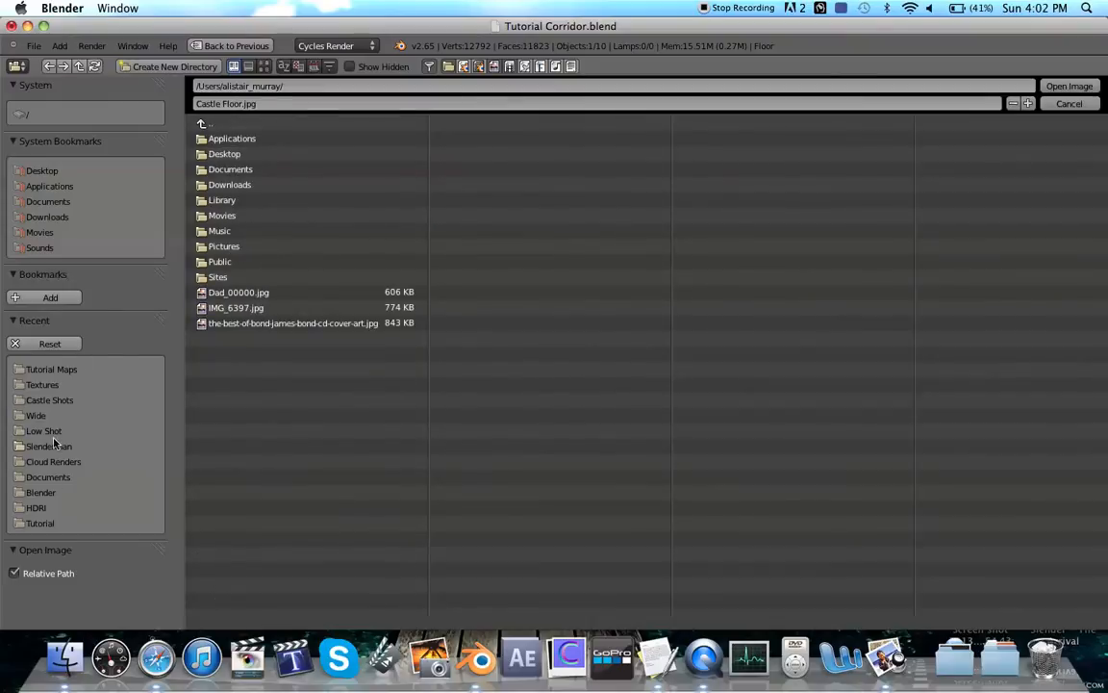
pyautogui.click(73, 233)
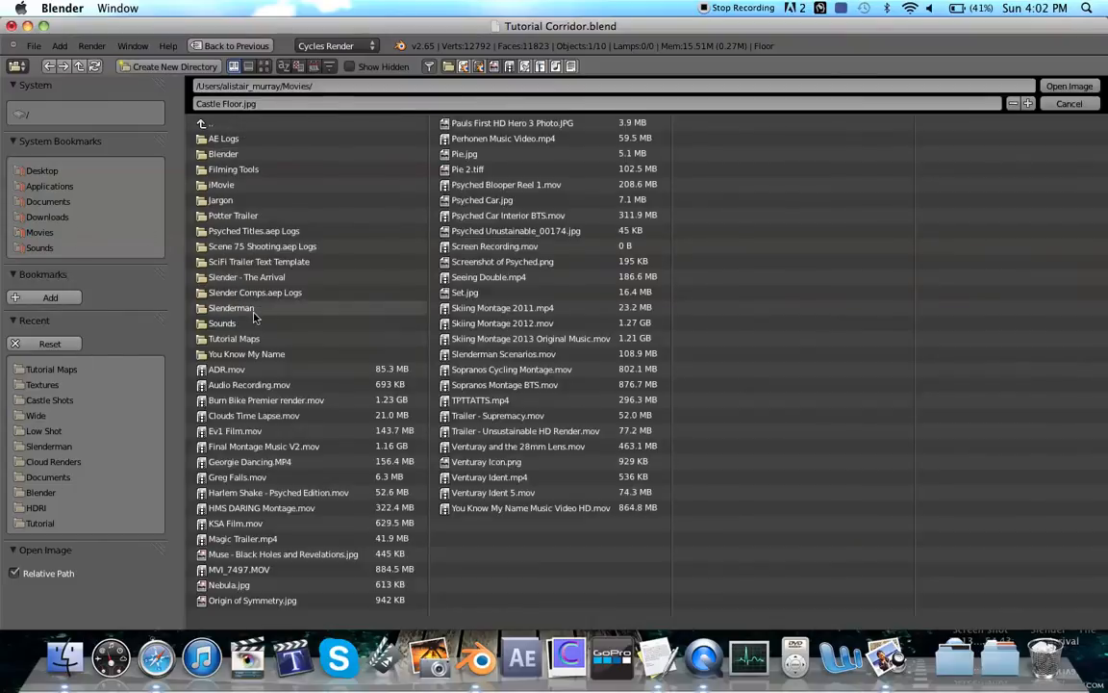
pyautogui.click(234, 339)
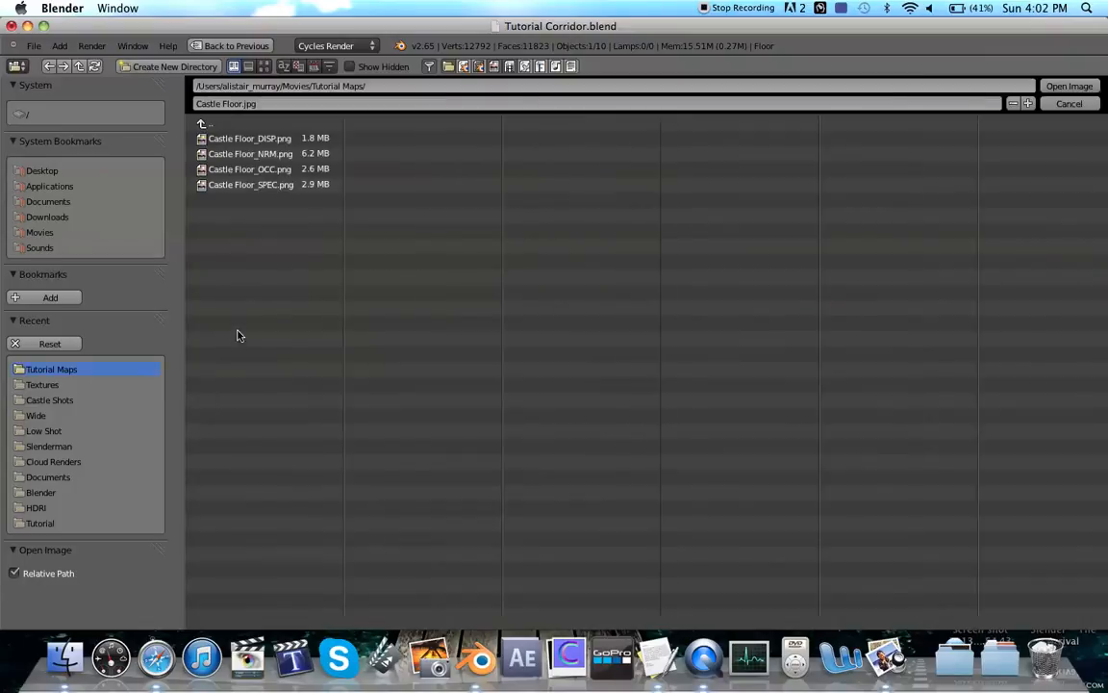
pyautogui.click(252, 185)
pyautogui.click(1071, 88)
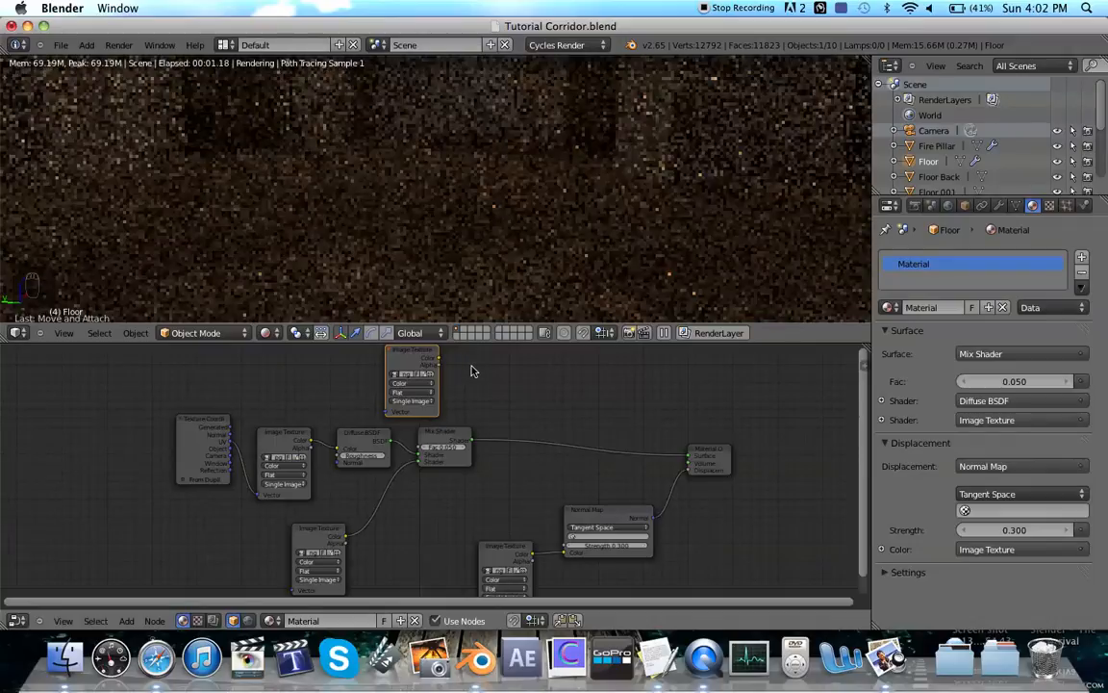
# Step: Add a Glossy BSDF beside the SPEC image texture and link the texture's colour to the Glossy BSDF's Color input
pyautogui.hotkey('shift', 'a')
pyautogui.moveTo(473, 368)
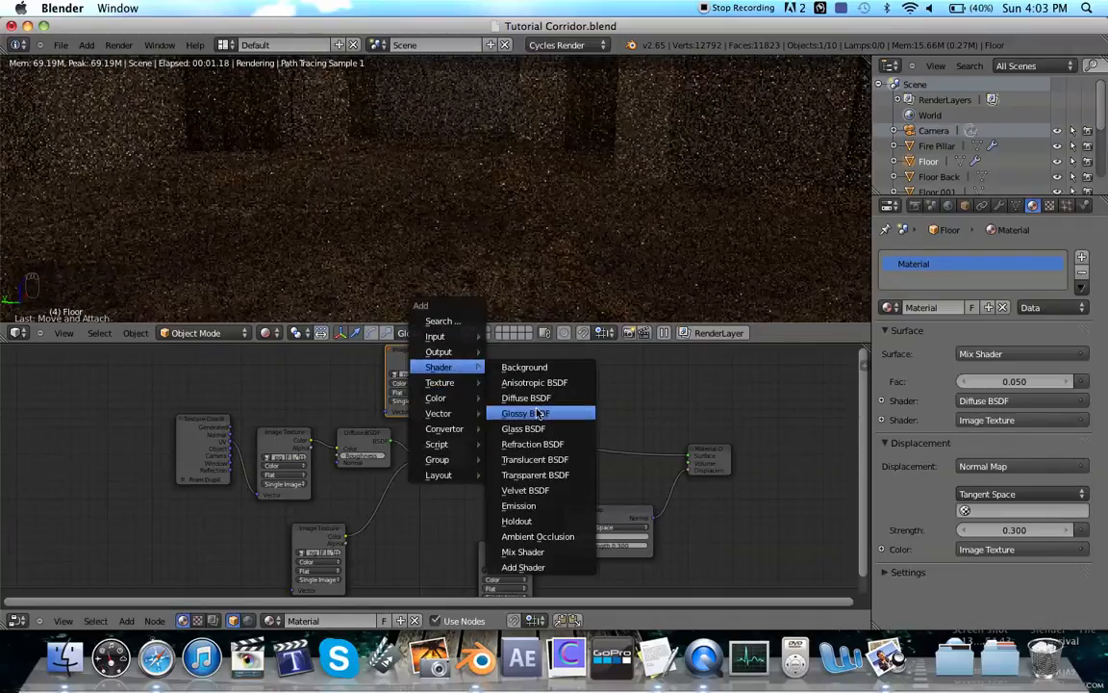
pyautogui.click(527, 413)
pyautogui.click(531, 384)
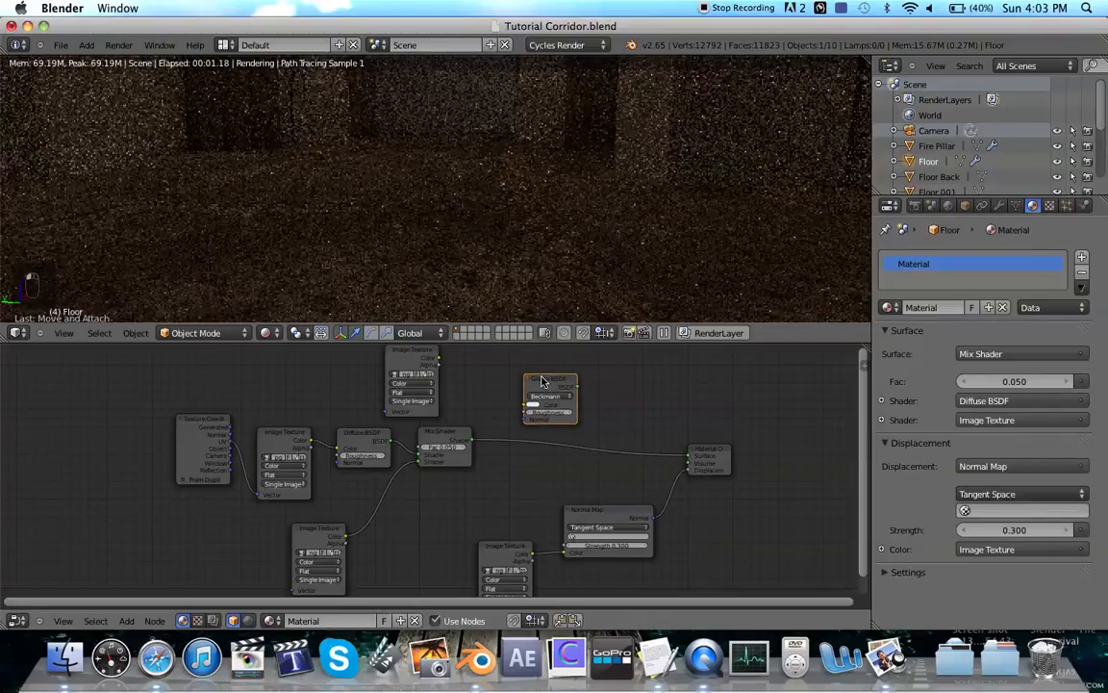
pyautogui.moveTo(440, 360); pyautogui.dragTo(526, 408)
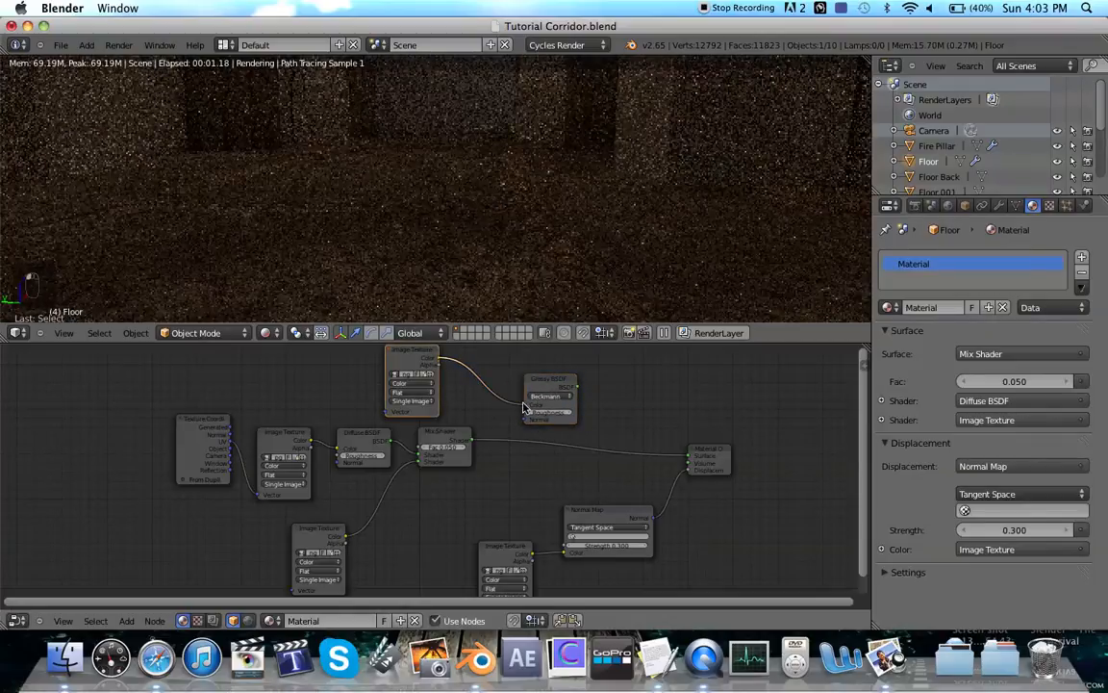
# Step: Duplicate the Mix Shader between the first one and Material Output, and link the Glossy BSDF to the copy's second shader input
pyautogui.click(432, 442)
pyautogui.hotkey('shift', 'd')
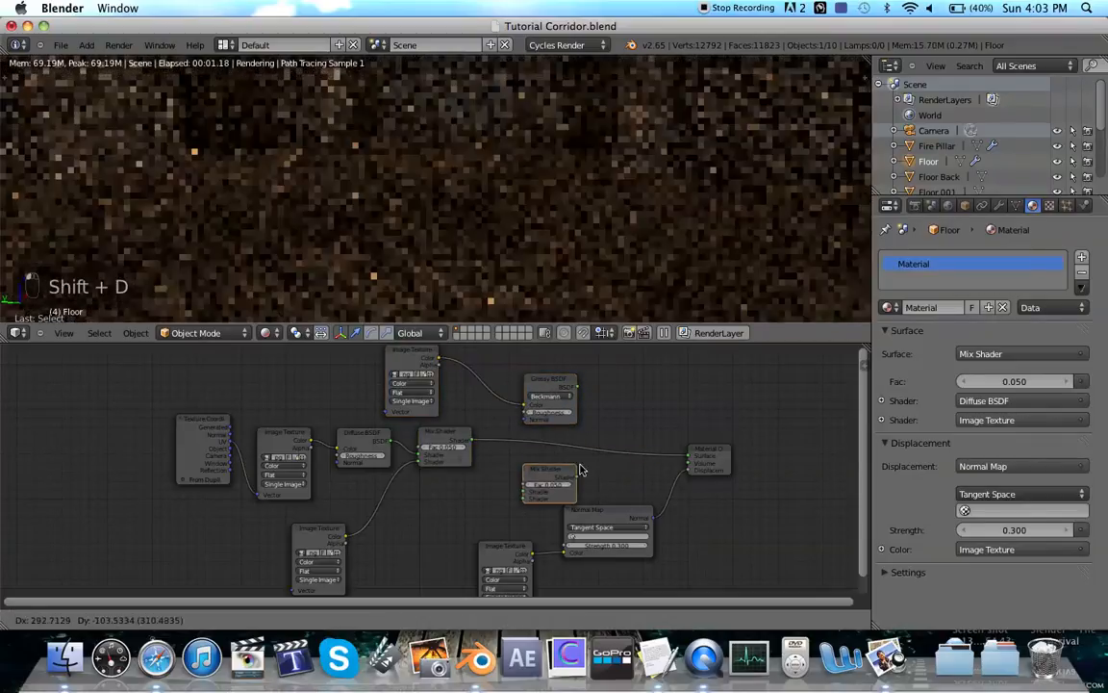
pyautogui.click(614, 440)
pyautogui.moveTo(579, 388); pyautogui.dragTo(599, 468)
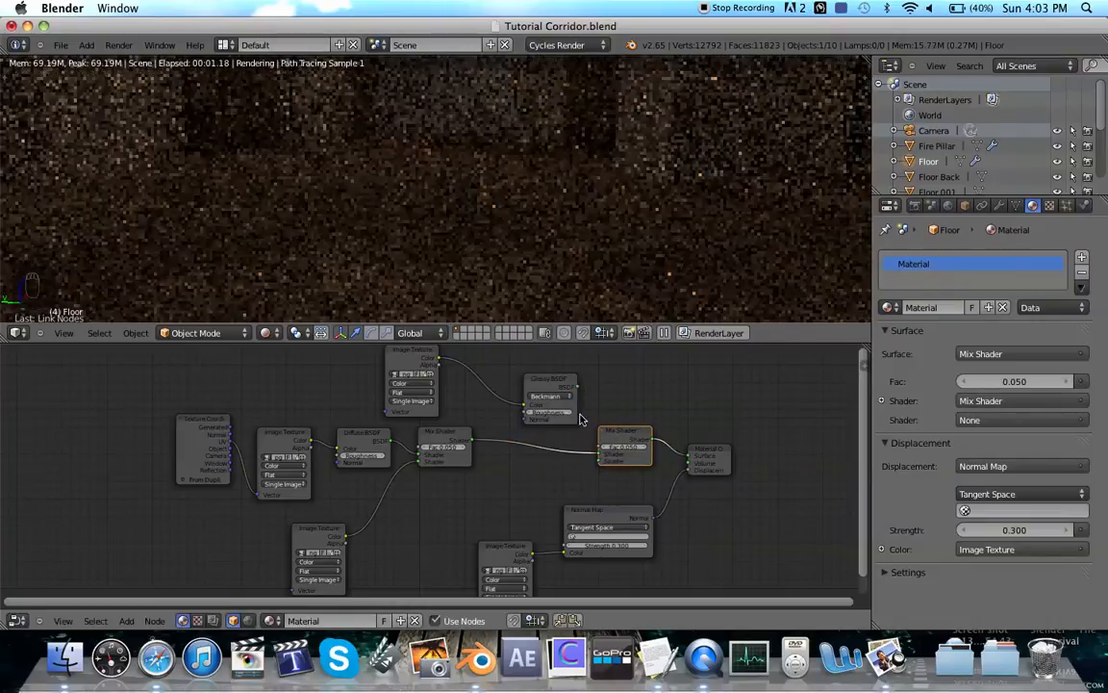
pyautogui.moveTo(577, 395); pyautogui.dragTo(594, 461)
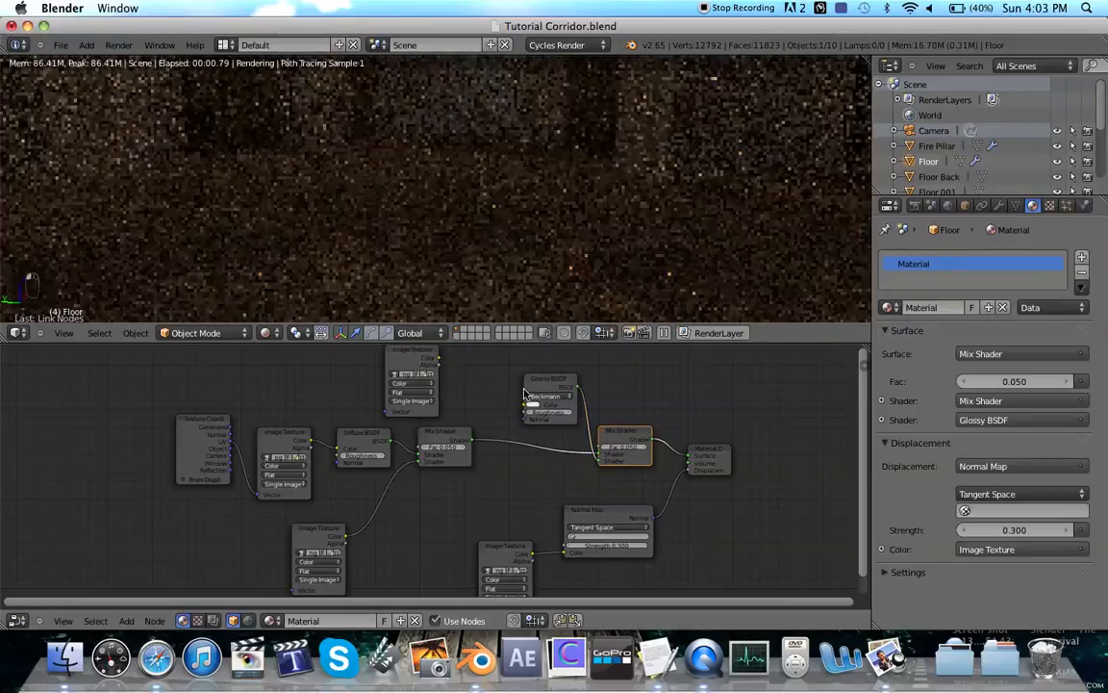
# Step: Place the Glossy BSDF below the shader link and connect the SPEC texture's colour to the second Mix Shader's Fac input
pyautogui.click(529, 396)
pyautogui.moveTo(529, 397); pyautogui.dragTo(501, 479)
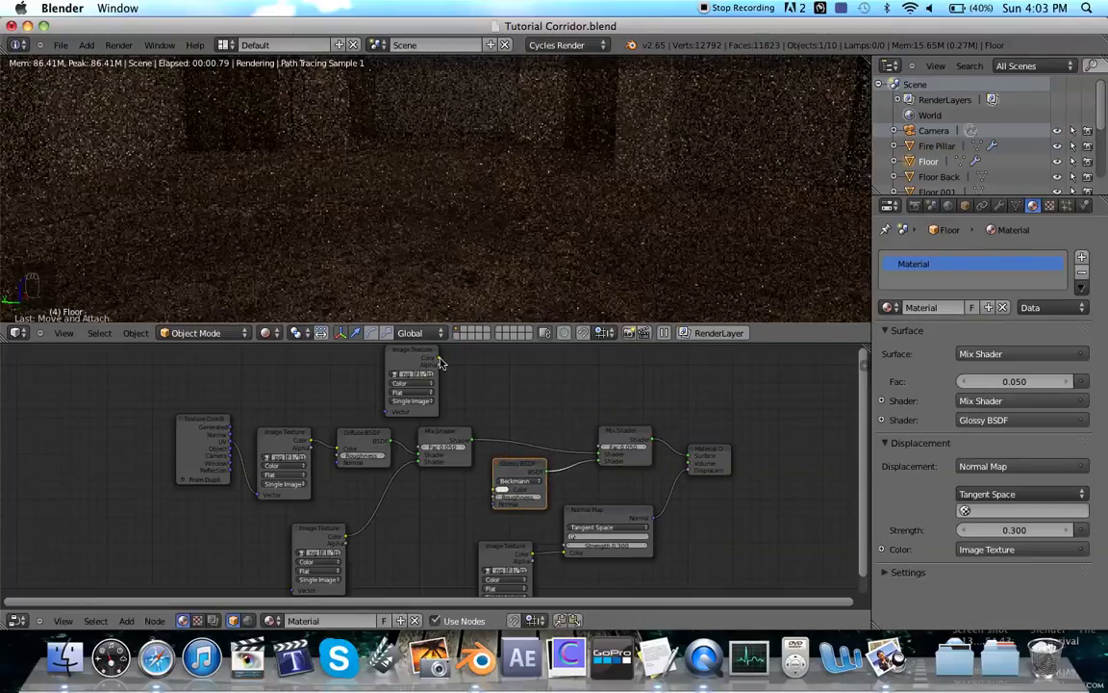
pyautogui.moveTo(437, 360); pyautogui.dragTo(598, 444)
pyautogui.moveTo(598, 454); pyautogui.dragTo(598, 446)
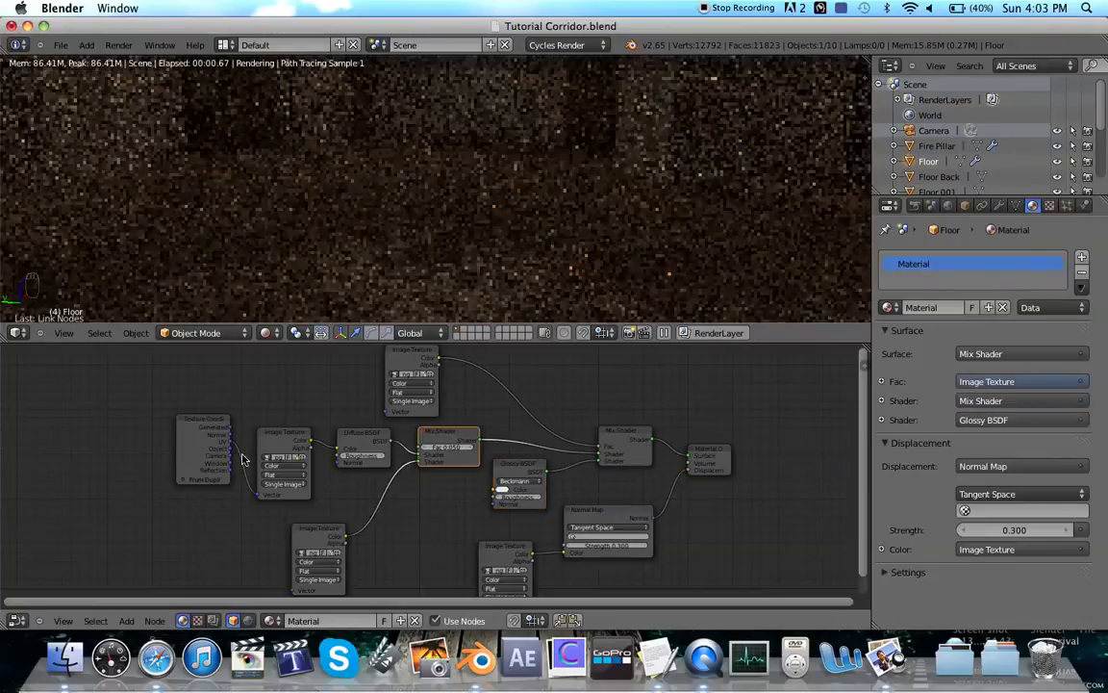
# Step: Set the first Mix Shader's factor to 0.024 and move the SPEC texture and second Mix Shader nodes closer together
pyautogui.click(318, 531)
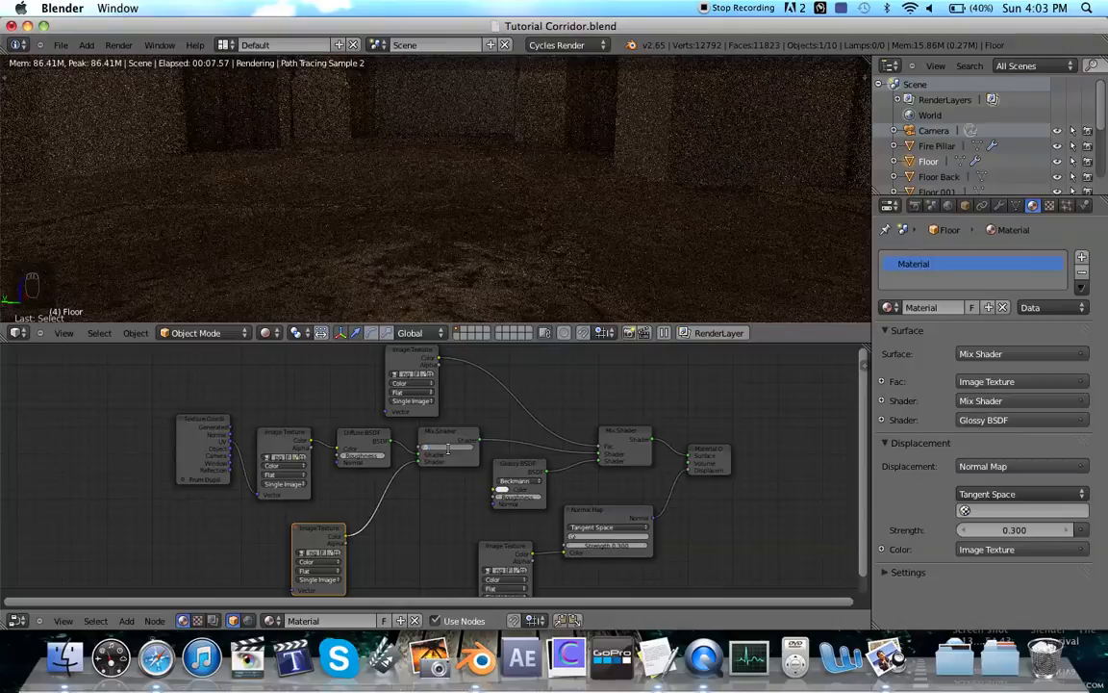
pyautogui.press('Return')
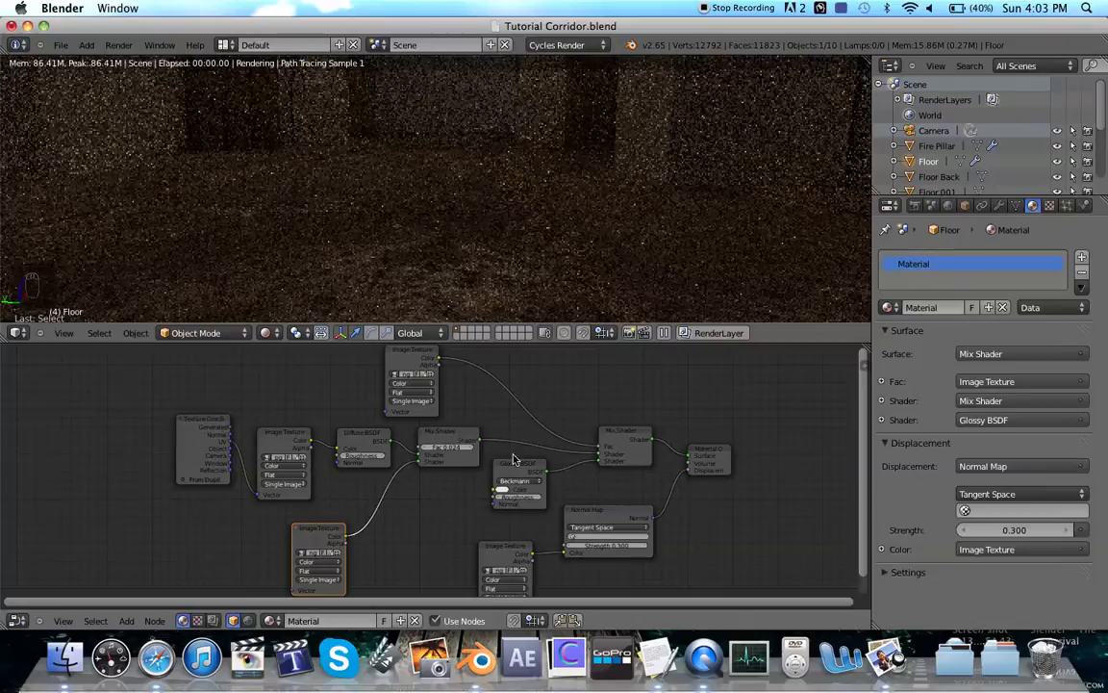
pyautogui.moveTo(411, 368); pyautogui.dragTo(447, 361)
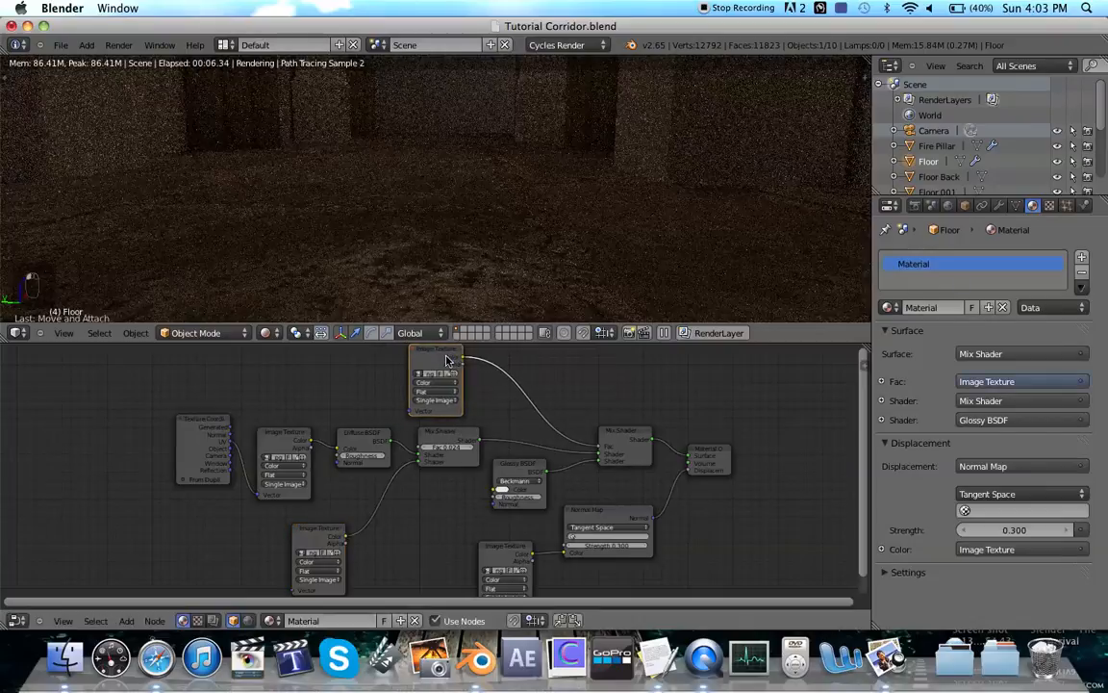
pyautogui.click(509, 466)
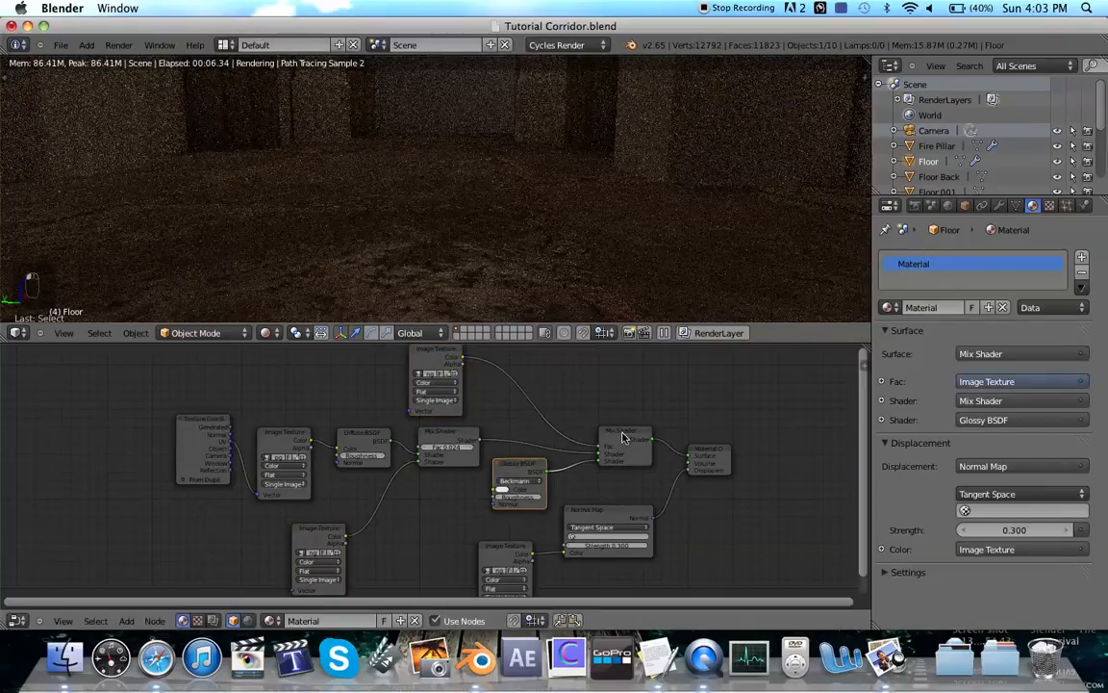
pyautogui.moveTo(622, 438); pyautogui.dragTo(589, 434)
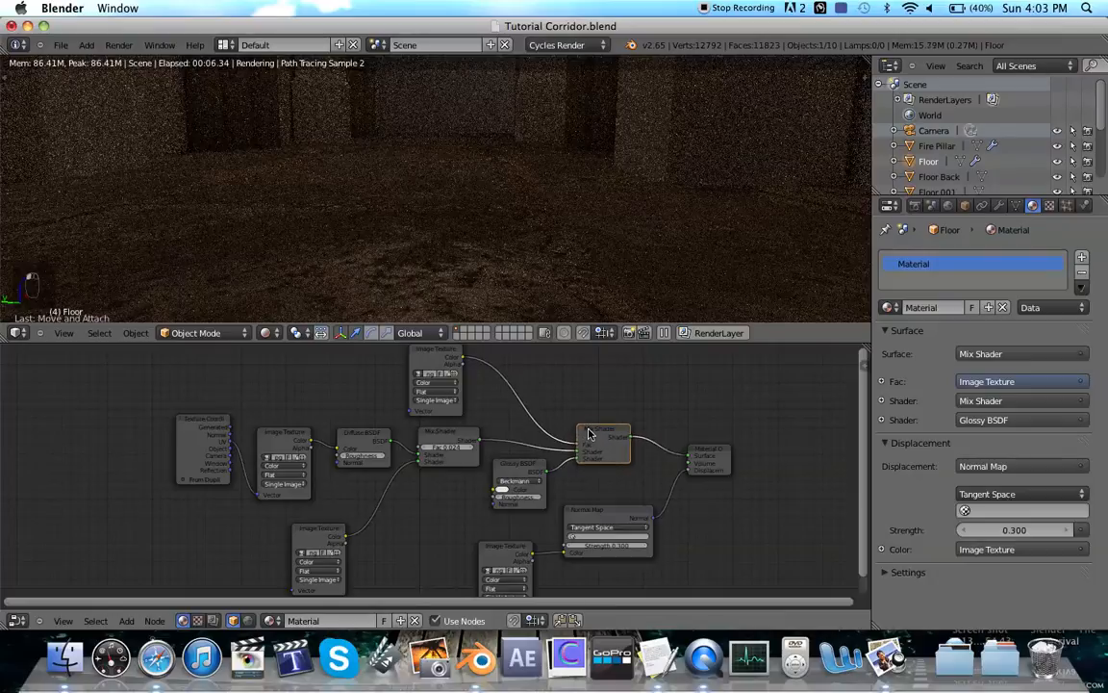
pyautogui.click(446, 439)
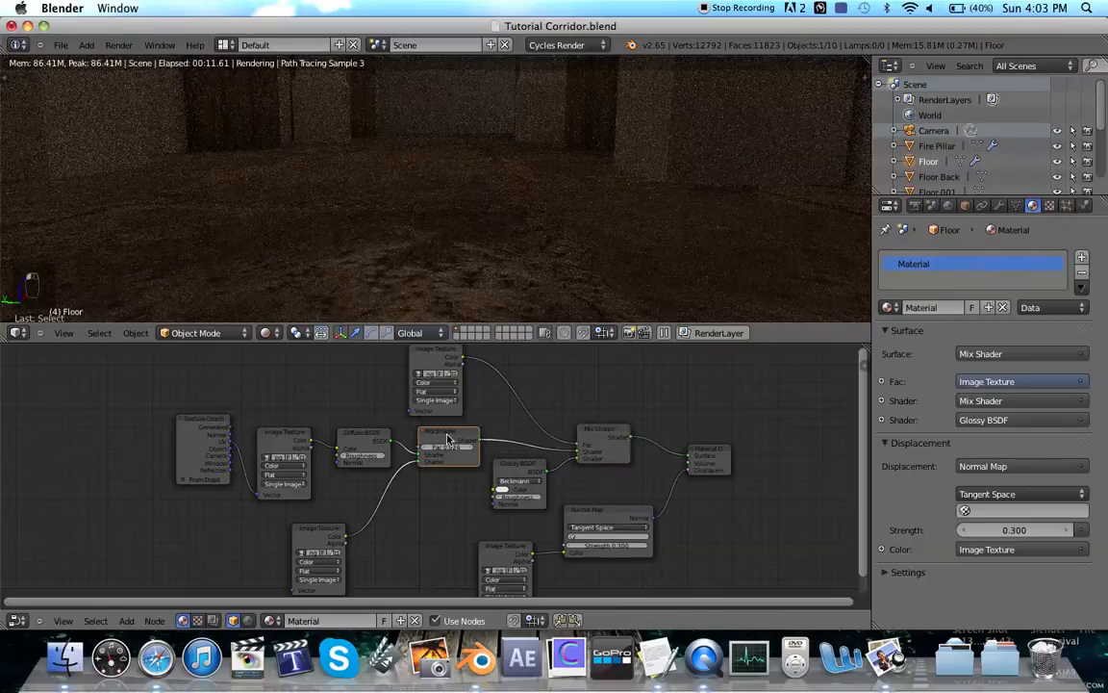
pyautogui.click(431, 363)
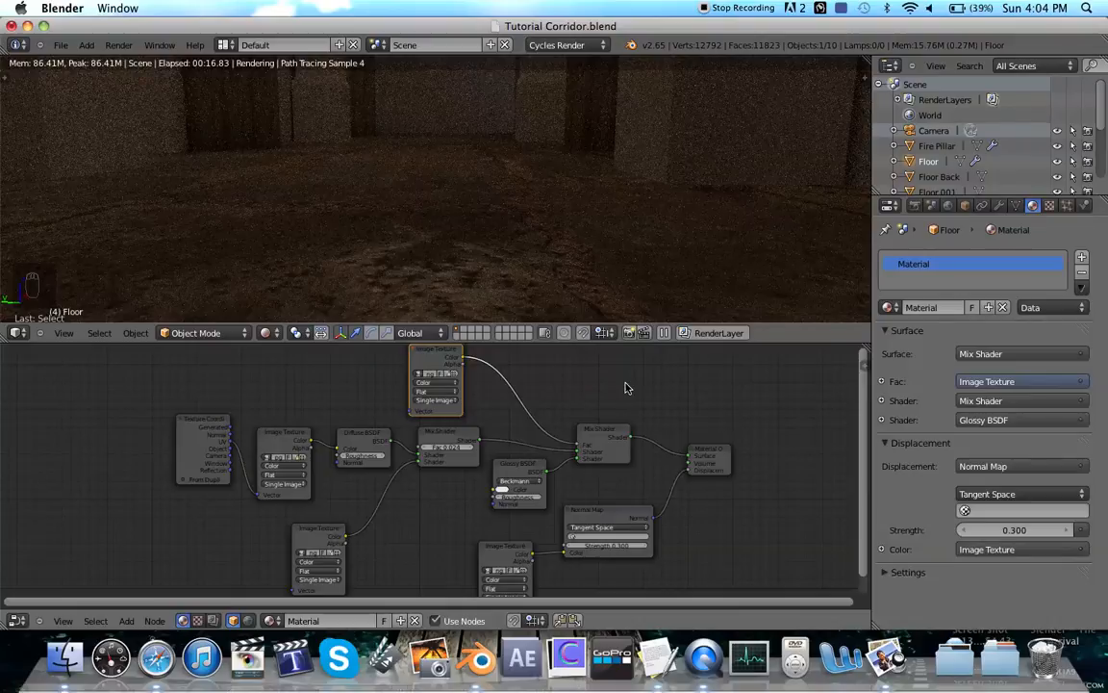
# Step: Insert a Mix colour node between the SPEC image texture and the second Mix Shader's Fac input
pyautogui.hotkey('ctrl', 'z')
pyautogui.hotkey('ctrl', 'z')
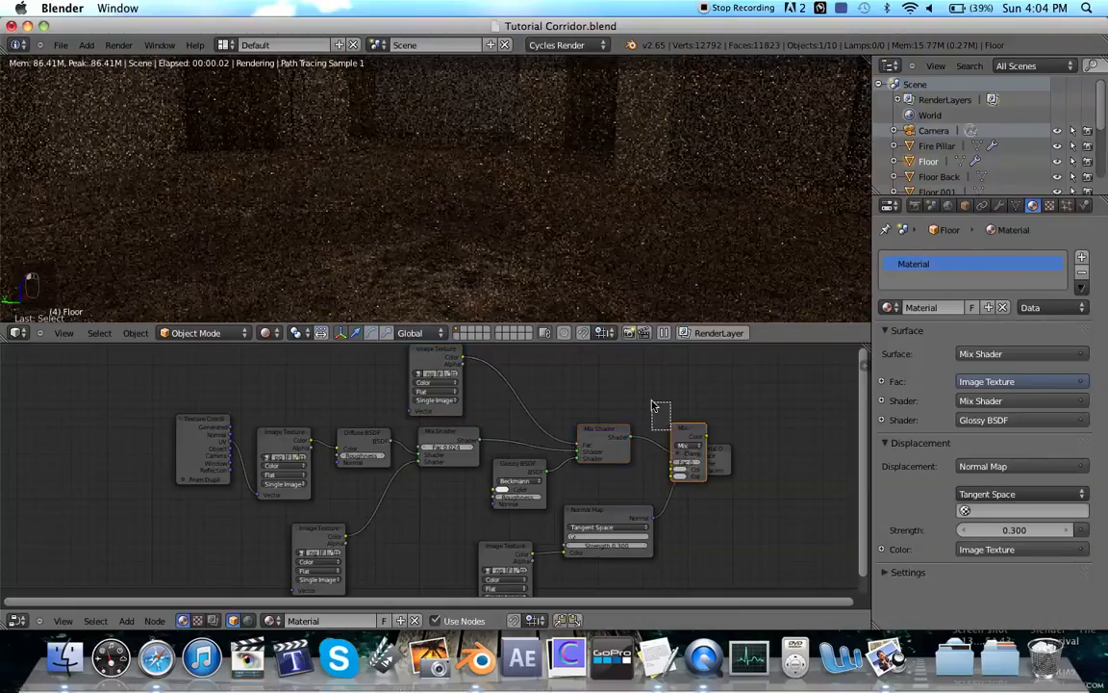
pyautogui.moveTo(685, 434); pyautogui.dragTo(543, 389)
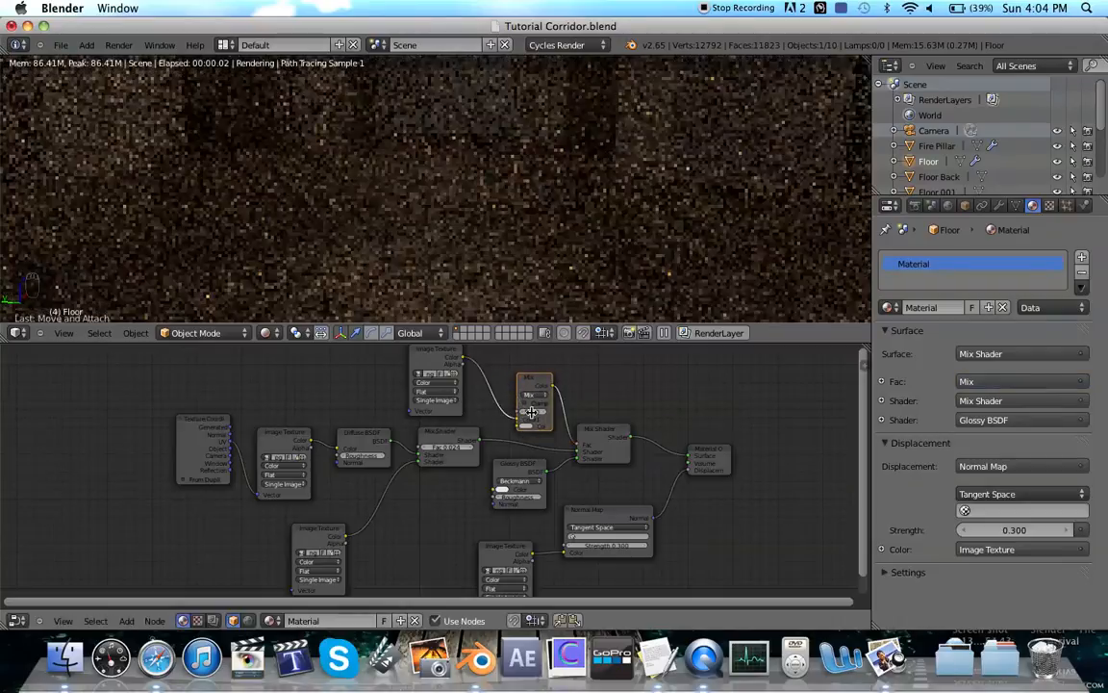
# Step: Change the Mix colour node's blend mode to Multiply and set its factor to 1.00
pyautogui.scroll(2, 548, 421)
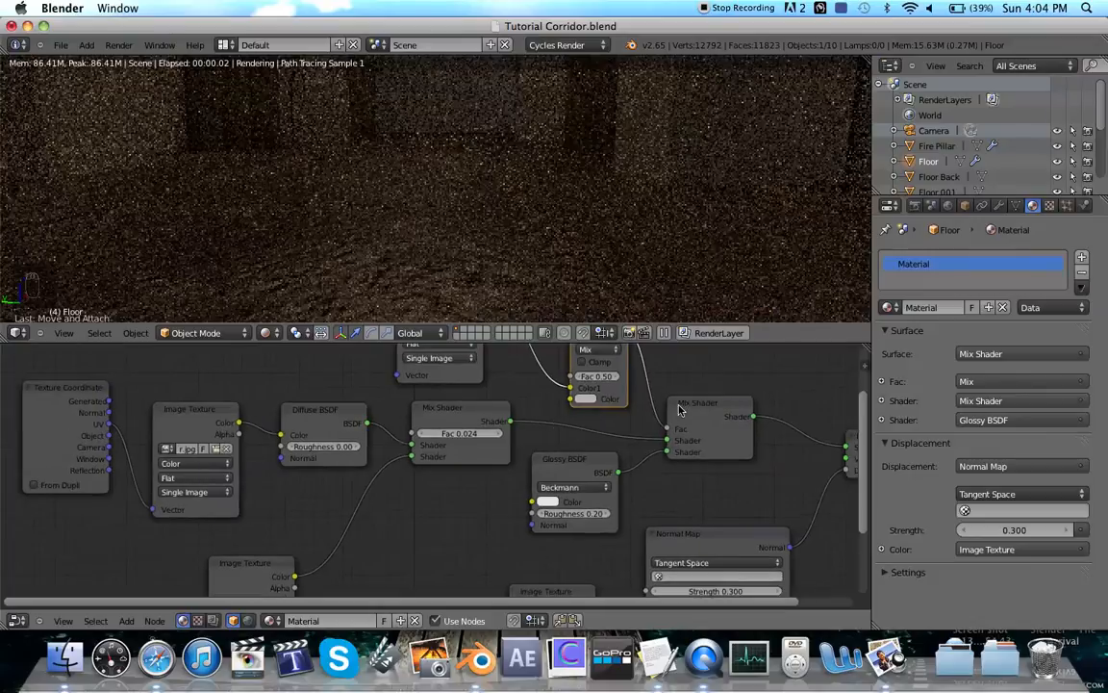
pyautogui.scroll(3, 681, 410)
pyautogui.keyDown('shift'); pyautogui.scroll(1, 684, 399); pyautogui.keyUp('shift')
pyautogui.hscroll(3, 683, 396)
pyautogui.scroll(1, 683, 396)
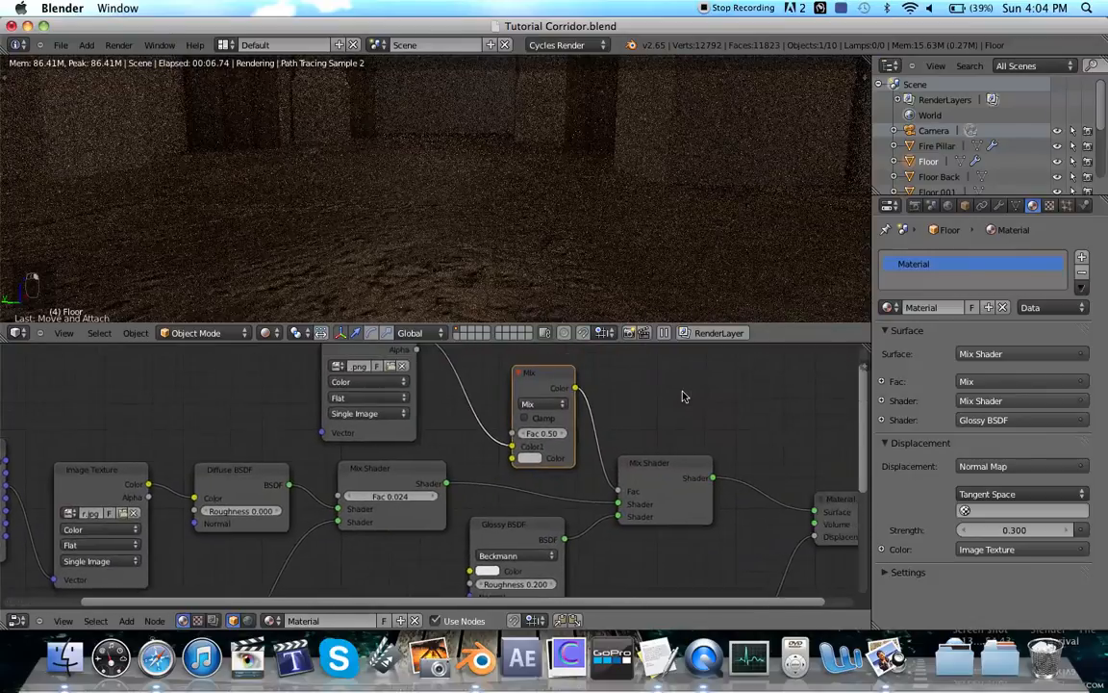
pyautogui.click(539, 404)
pyautogui.click(535, 364)
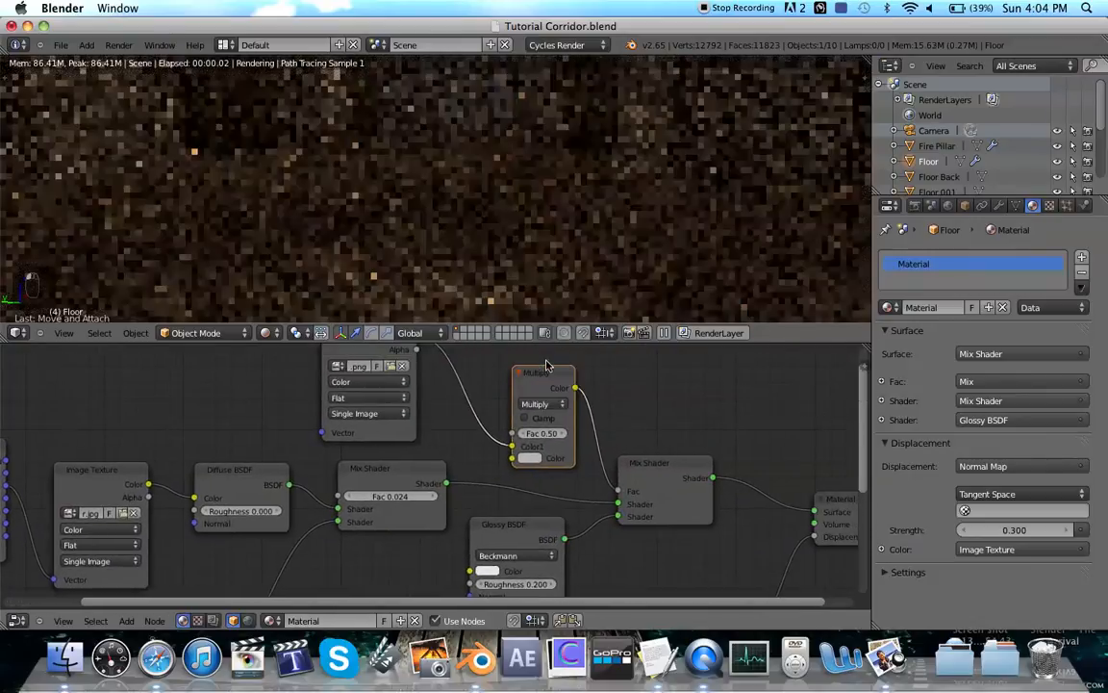
pyautogui.click(536, 434)
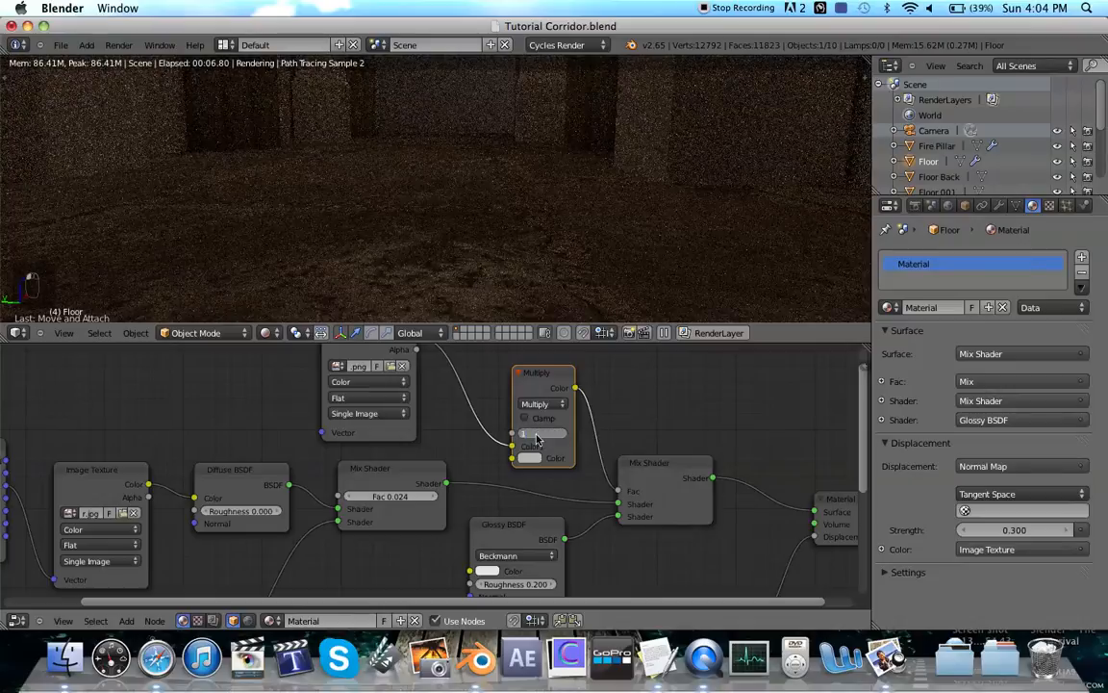
pyautogui.press('Return')
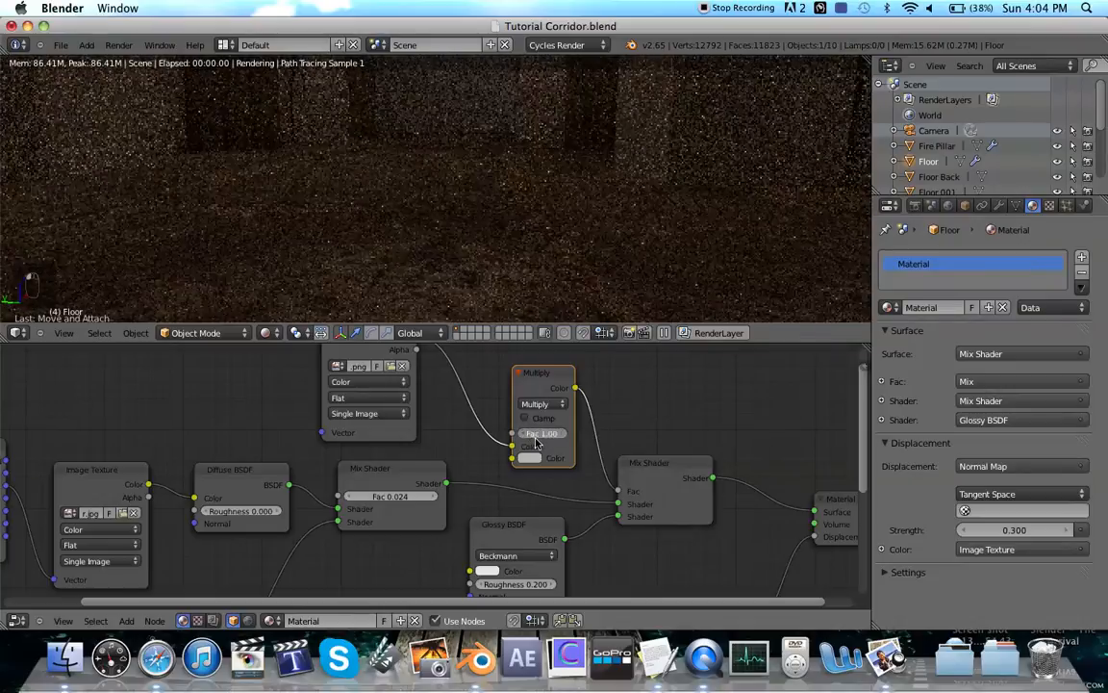
pyautogui.click(534, 434)
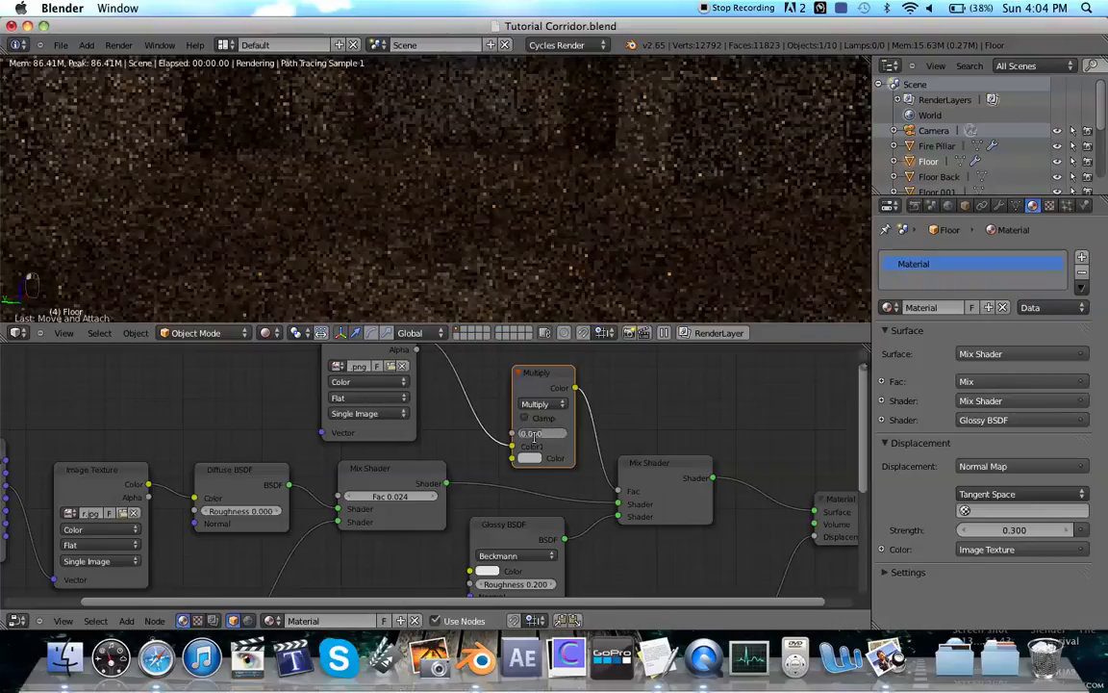
pyautogui.press('Return')
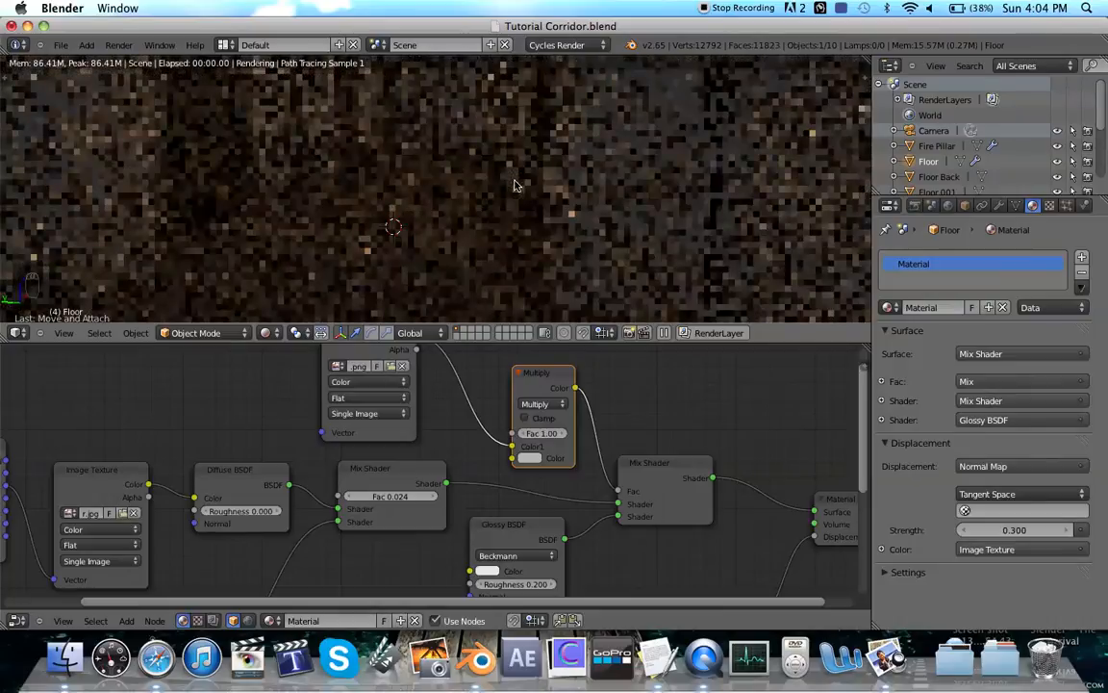
# Step: Show more of the corridor in the rendered preview and enlarge the 3D viewport over most of the node editor
pyautogui.scroll(-2, 514, 185)
pyautogui.scroll(1, 515, 186)
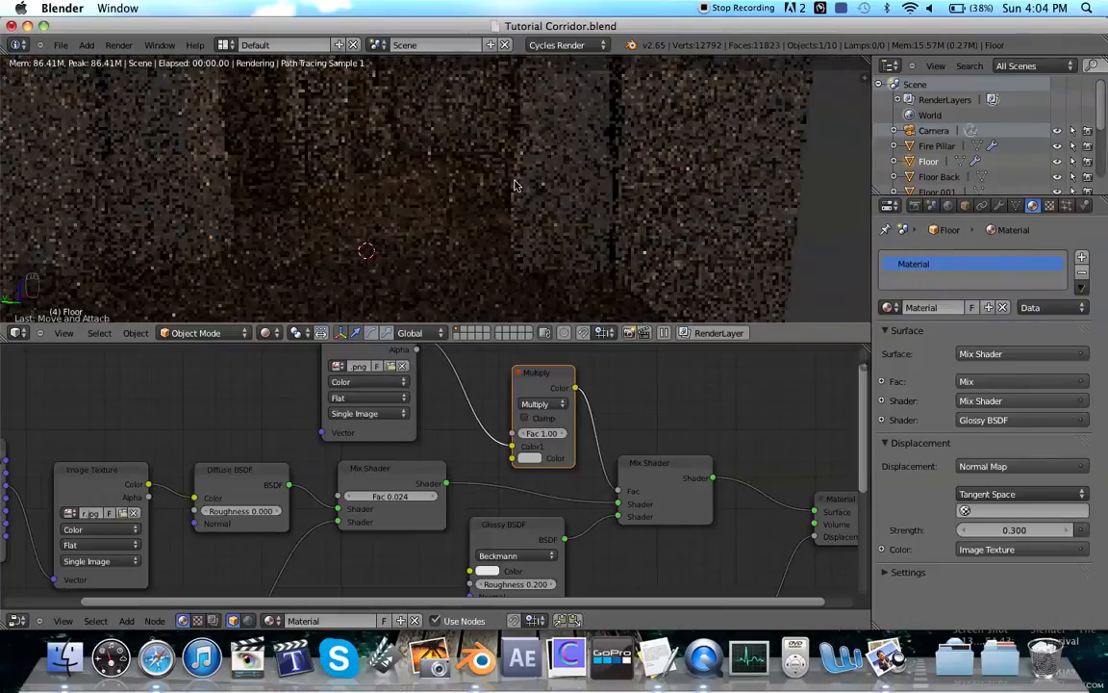
pyautogui.hscroll(5, 604, 478)
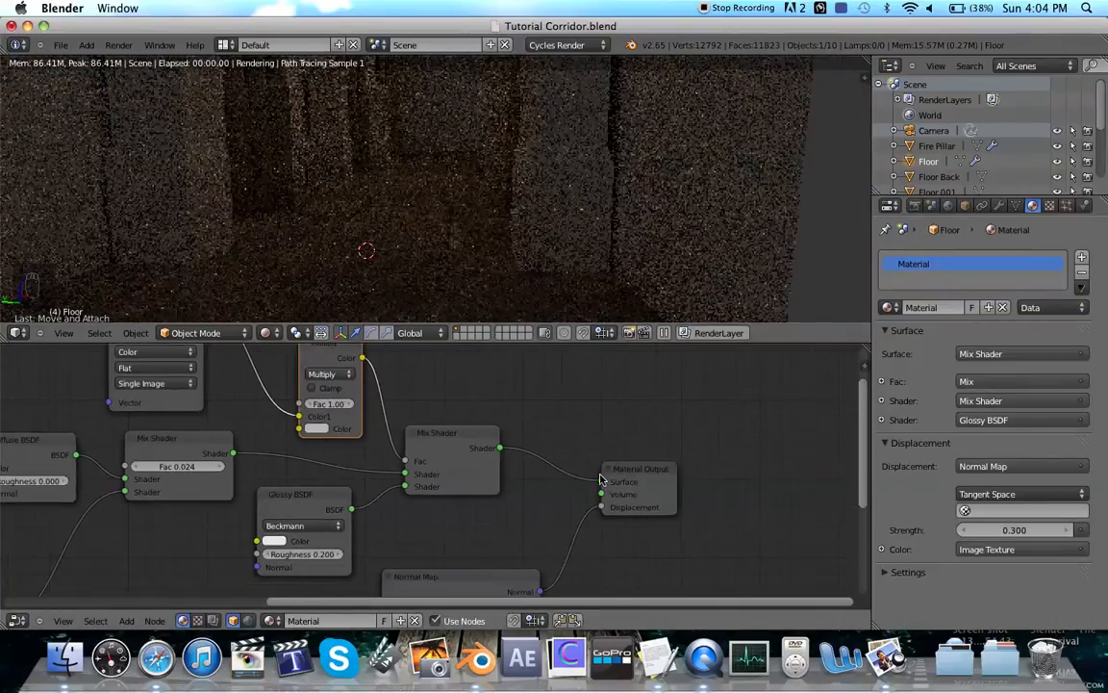
pyautogui.scroll(-4, 584, 415)
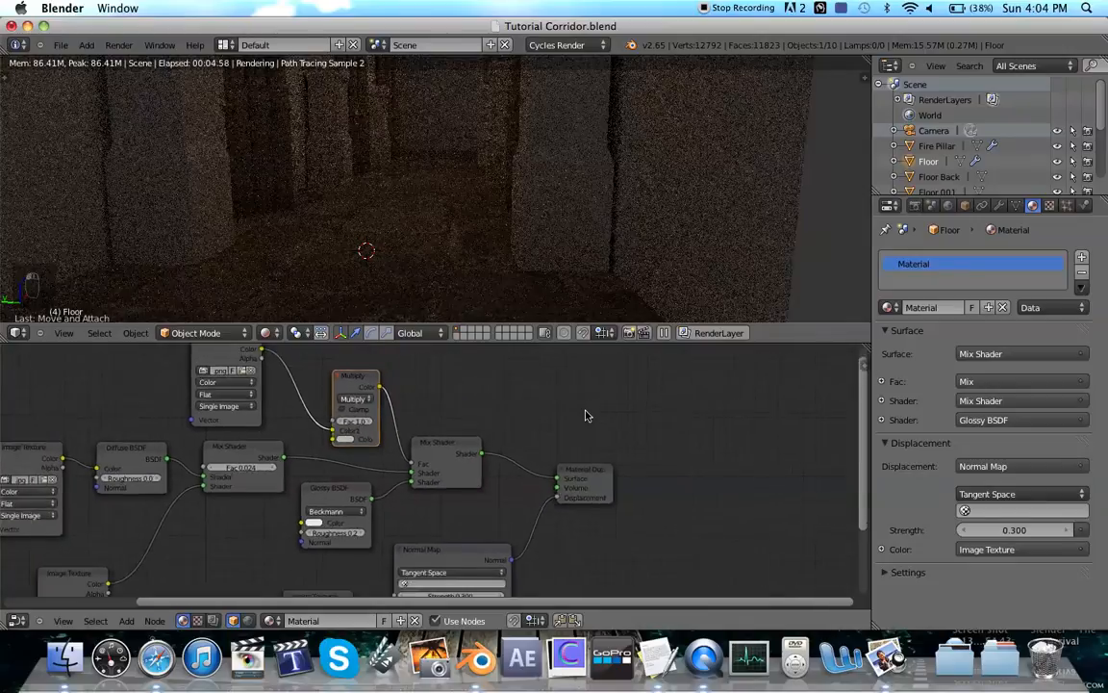
pyautogui.moveTo(589, 344); pyautogui.dragTo(591, 519)
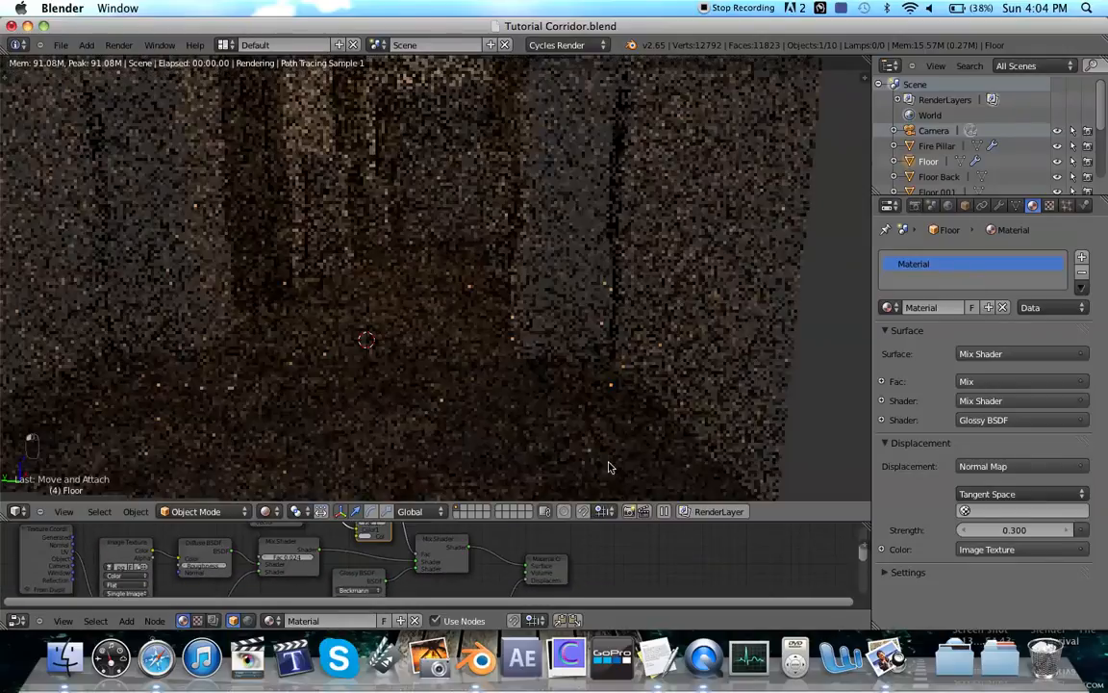
# Step: Save the file and add a Displace modifier to the Floor object
pyautogui.press('super+s')
pyautogui.click(430, 232)
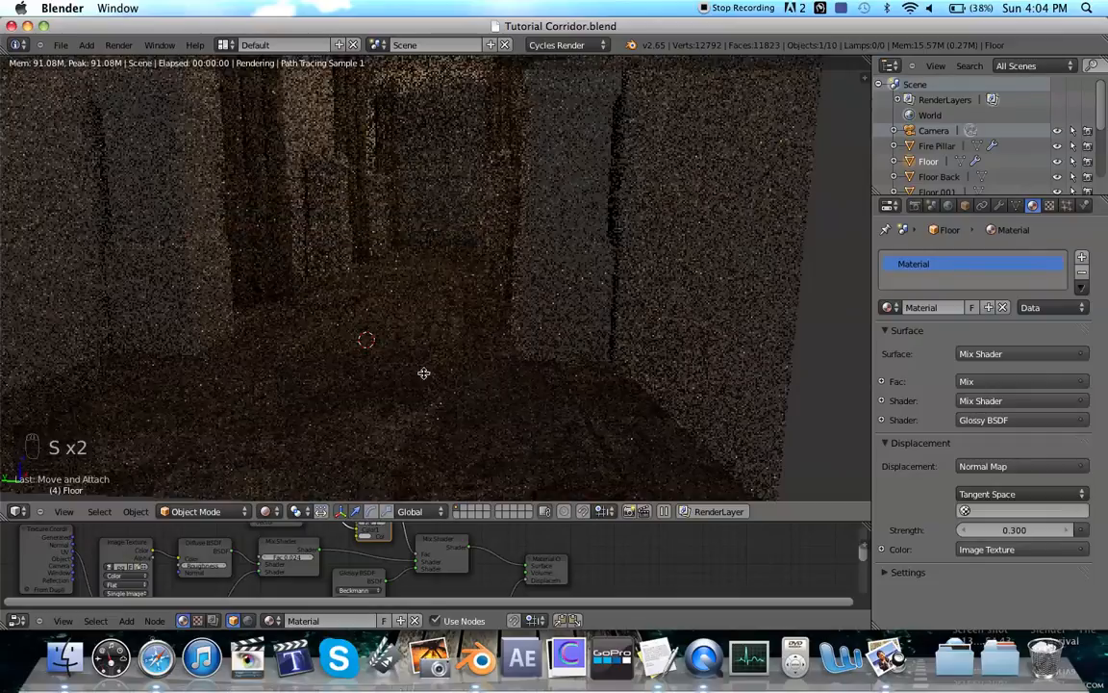
pyautogui.click(1048, 205)
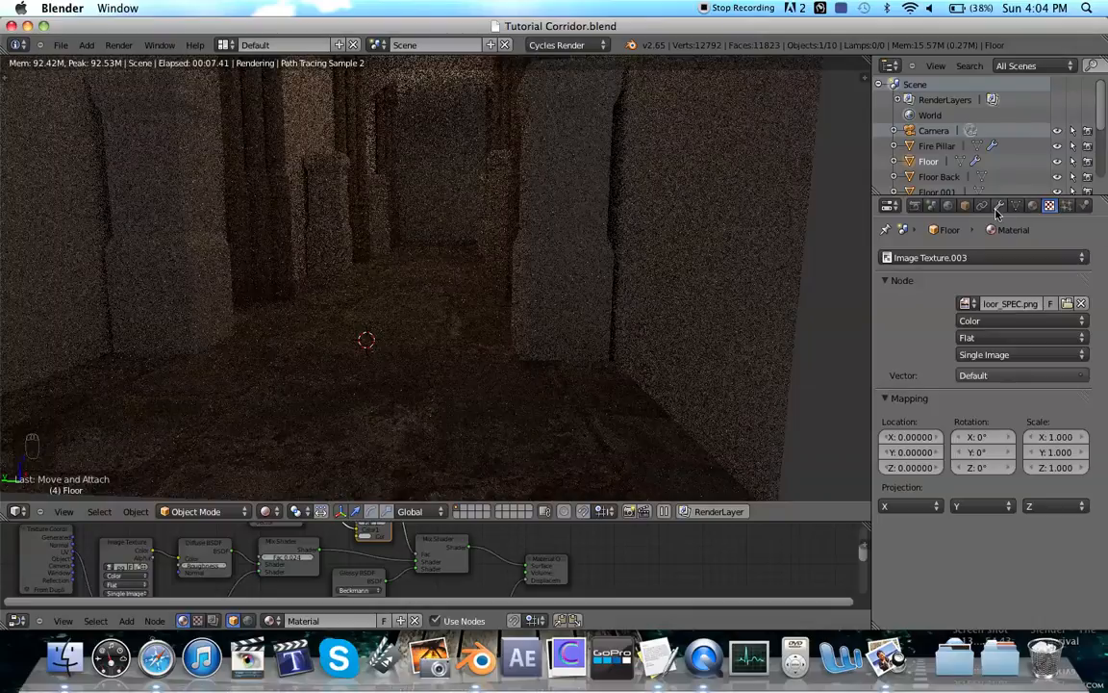
pyautogui.click(999, 206)
pyautogui.click(998, 258)
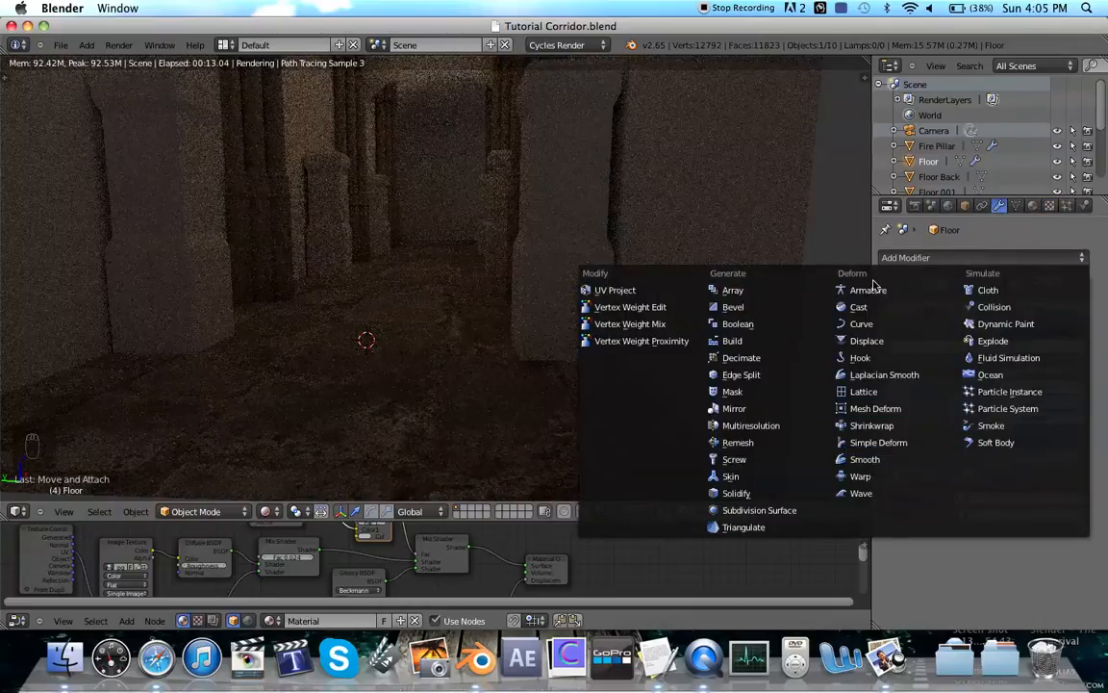
pyautogui.click(880, 341)
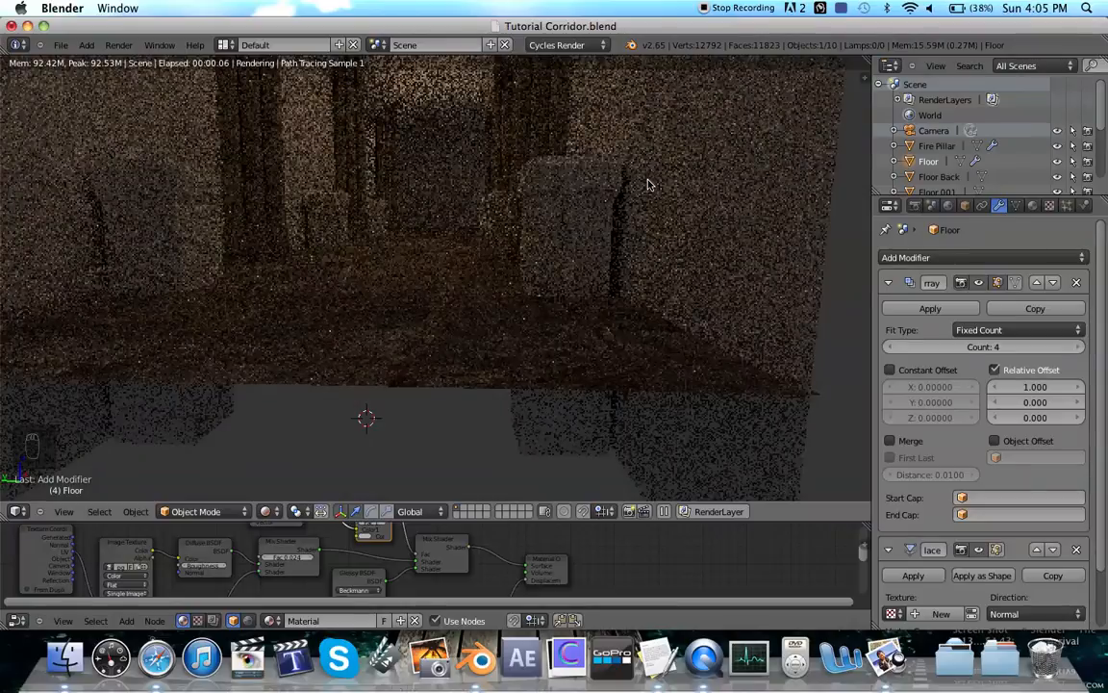
# Step: Add a second Displace modifier to the Floor beneath the first one
pyautogui.scroll(-2, 1083, 371)
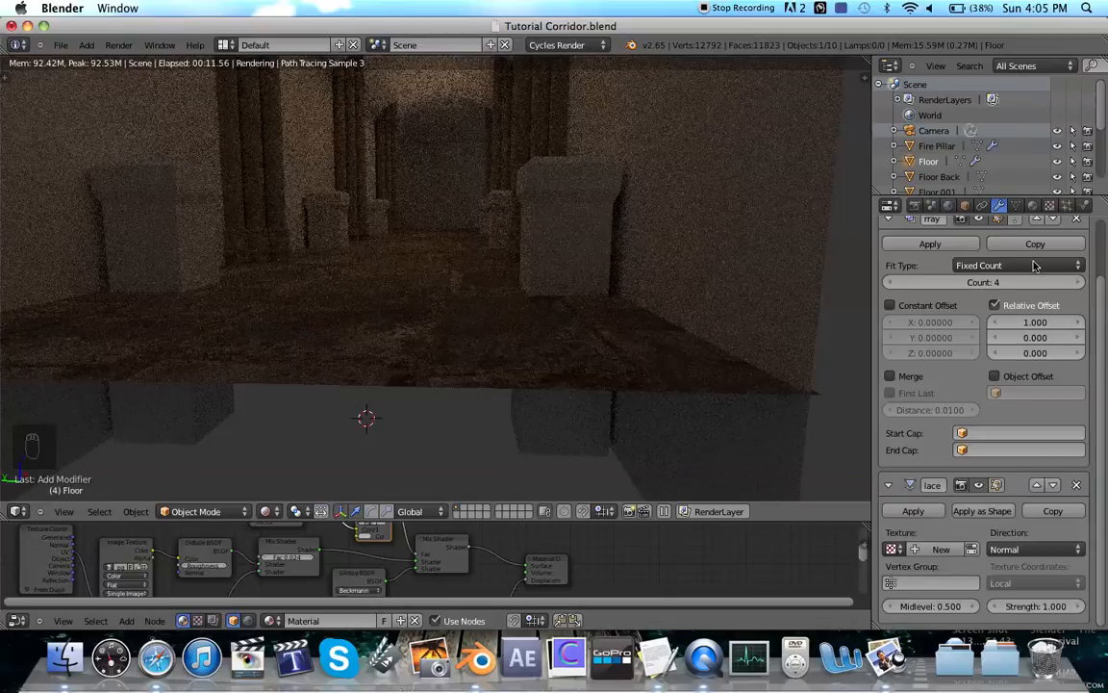
pyautogui.scroll(2, 1010, 249)
pyautogui.click(991, 257)
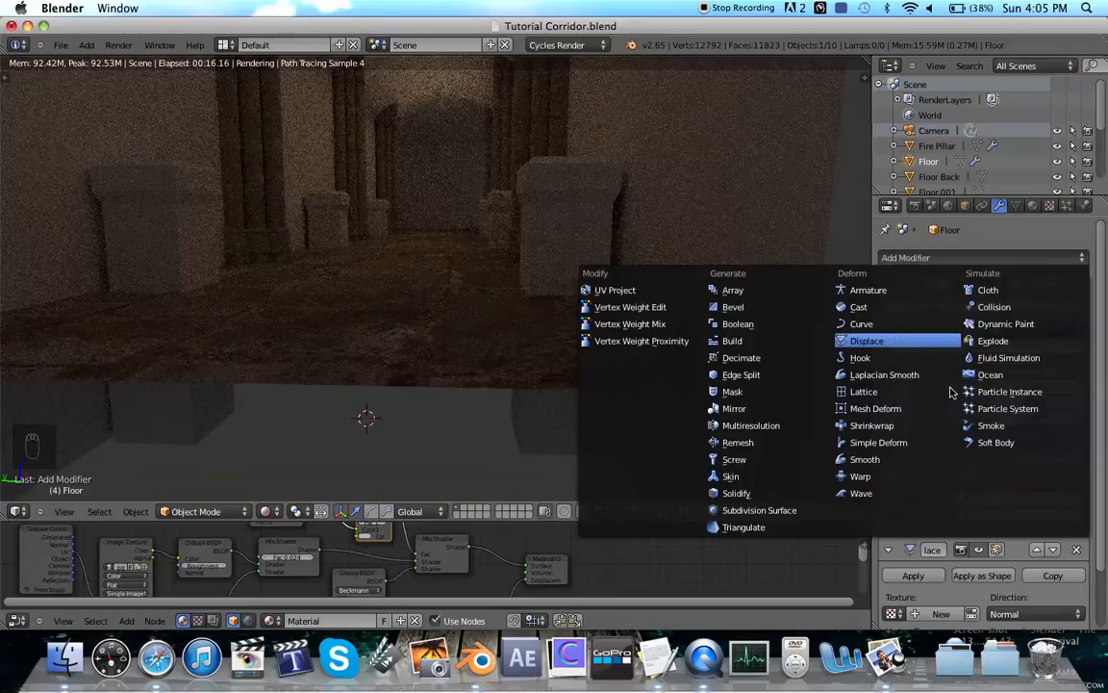
pyautogui.click(864, 343)
pyautogui.scroll(-5, 970, 391)
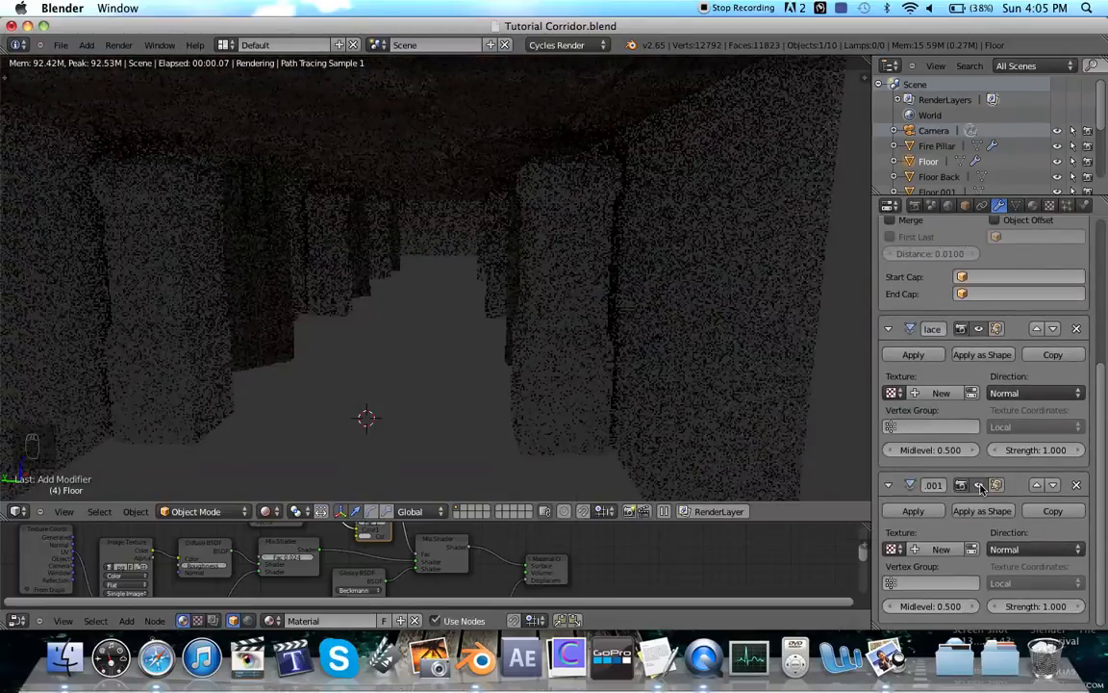
# Step: Create a new texture for the first Displace modifier and set its type to Image or Movie
pyautogui.click(1050, 206)
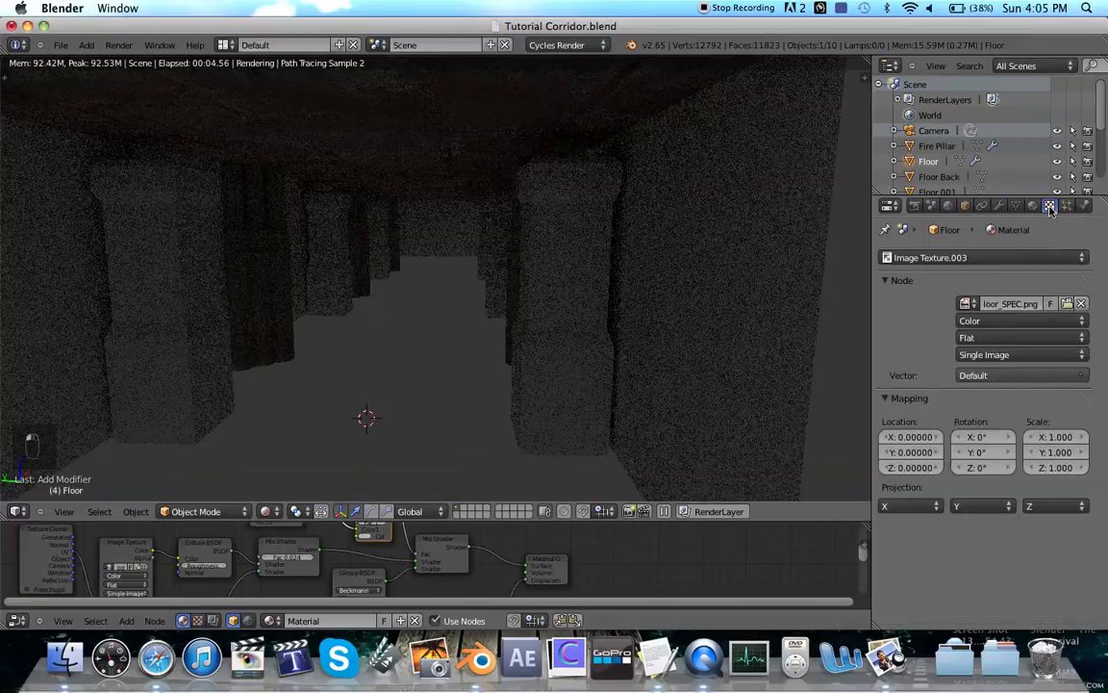
pyautogui.click(1006, 258)
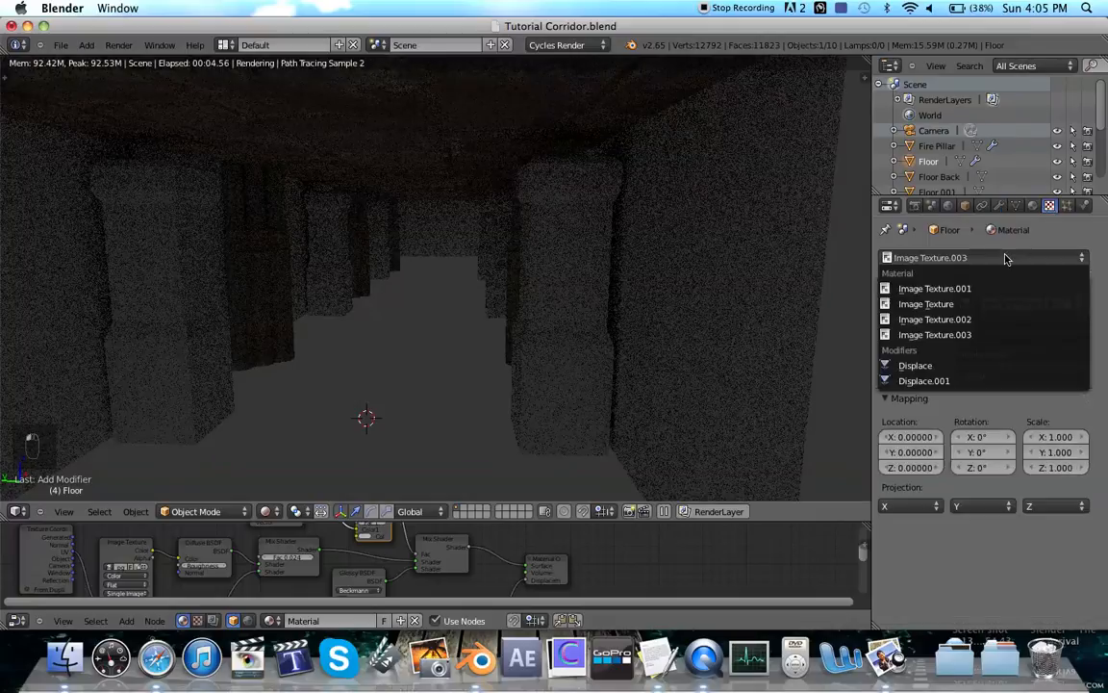
pyautogui.click(939, 367)
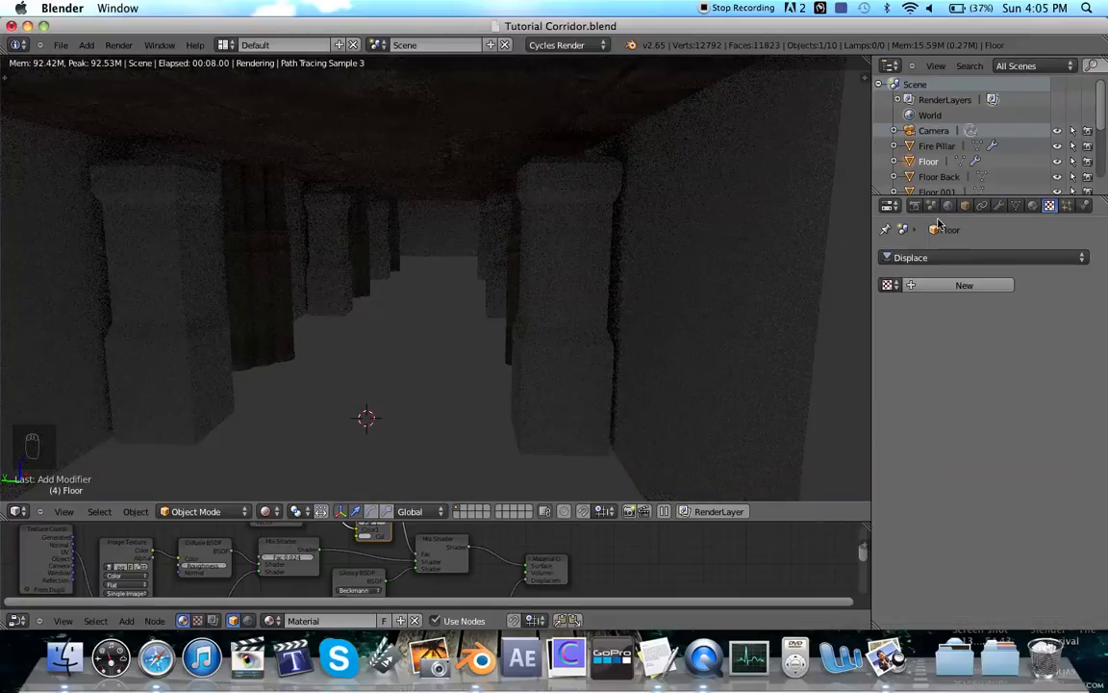
pyautogui.click(949, 284)
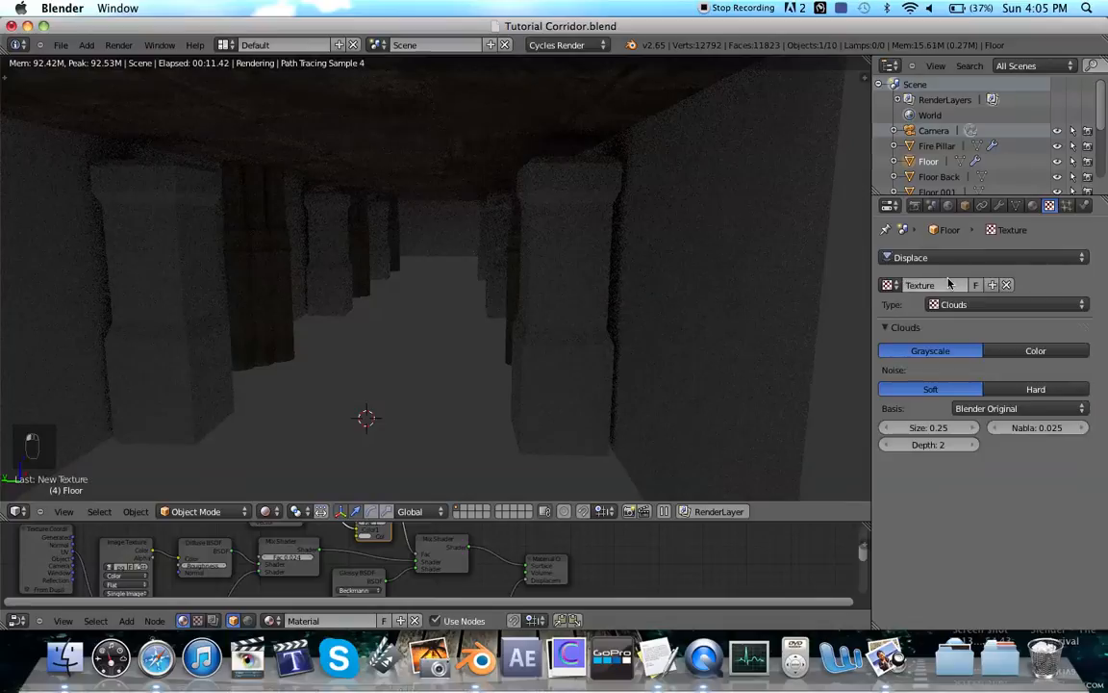
pyautogui.click(1017, 304)
pyautogui.click(975, 345)
# Step: Load Castle Floor_DISP.png from the Movies/Tutorial Maps folder as the first Displace texture's image
pyautogui.click(1011, 351)
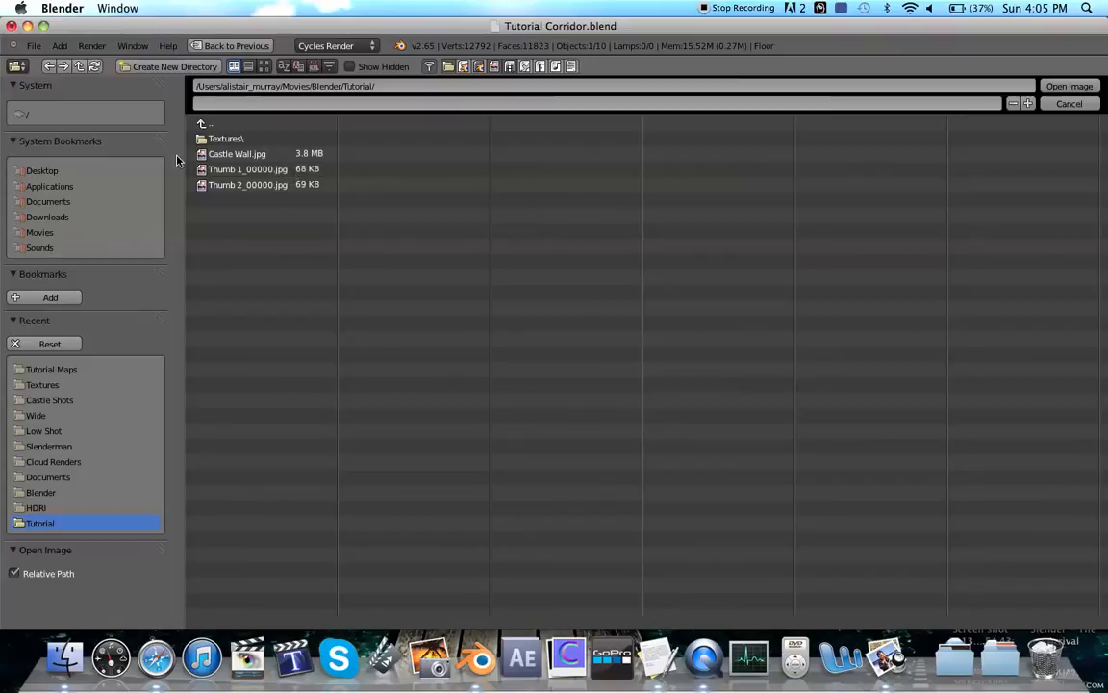
pyautogui.click(222, 140)
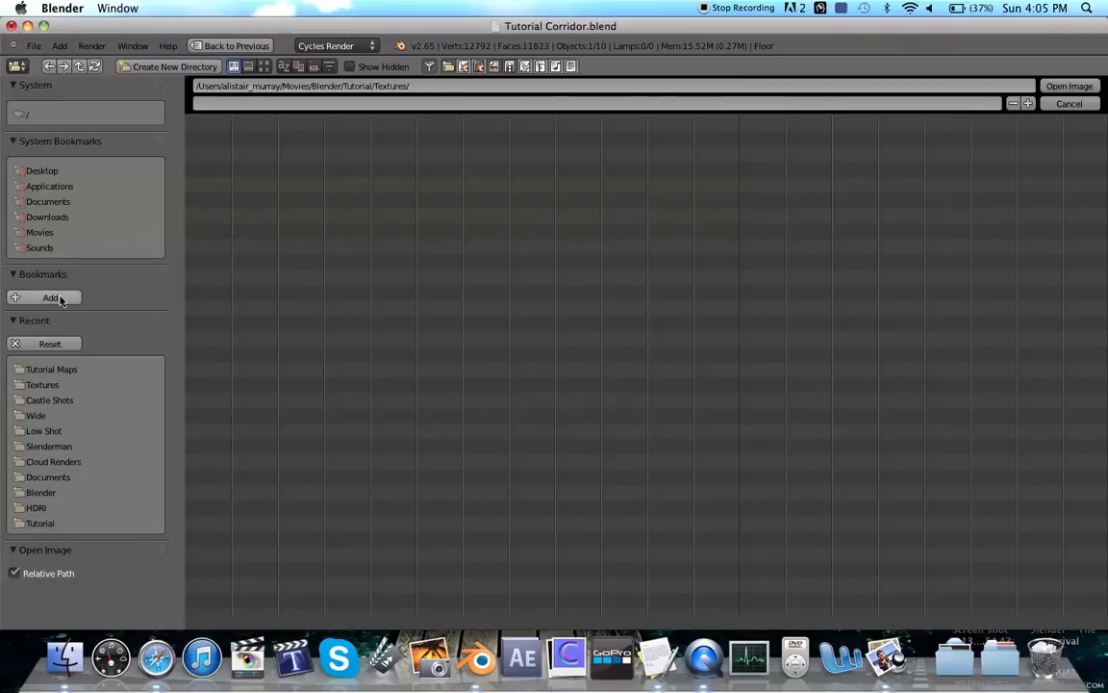
pyautogui.click(43, 232)
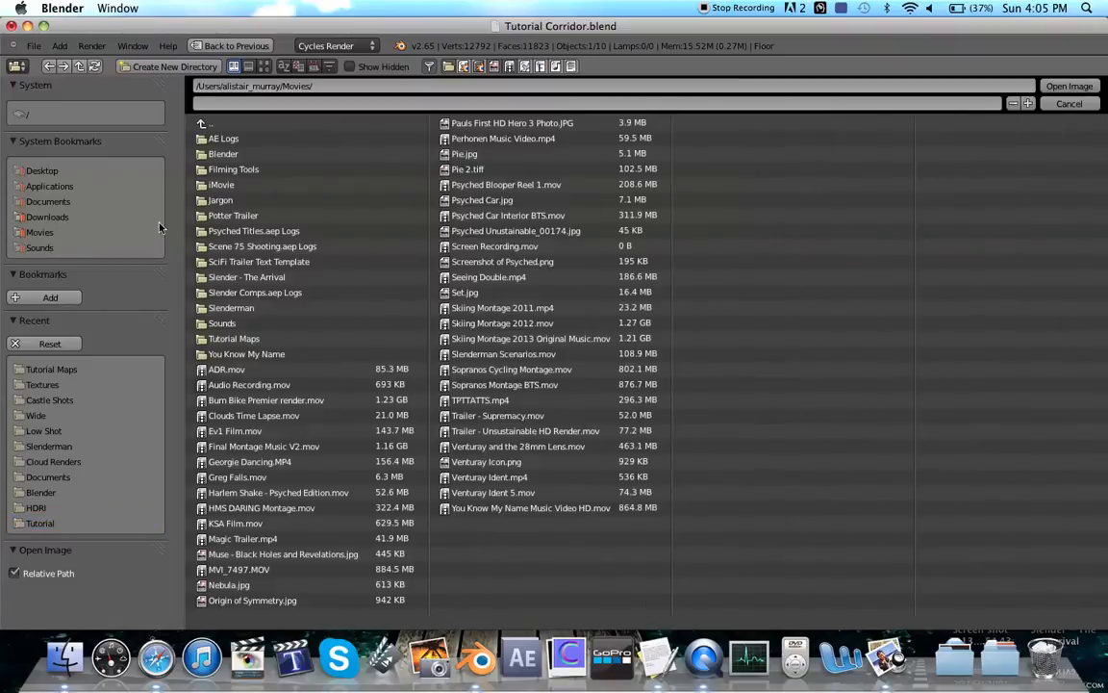
pyautogui.click(265, 339)
pyautogui.click(258, 139)
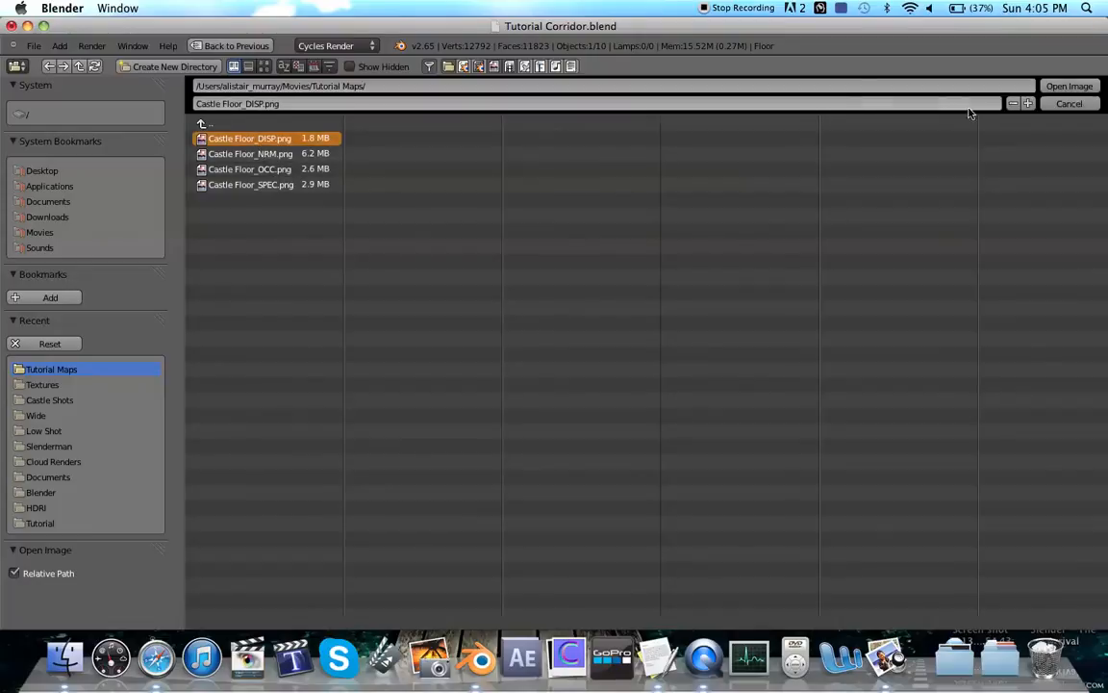
pyautogui.click(1069, 86)
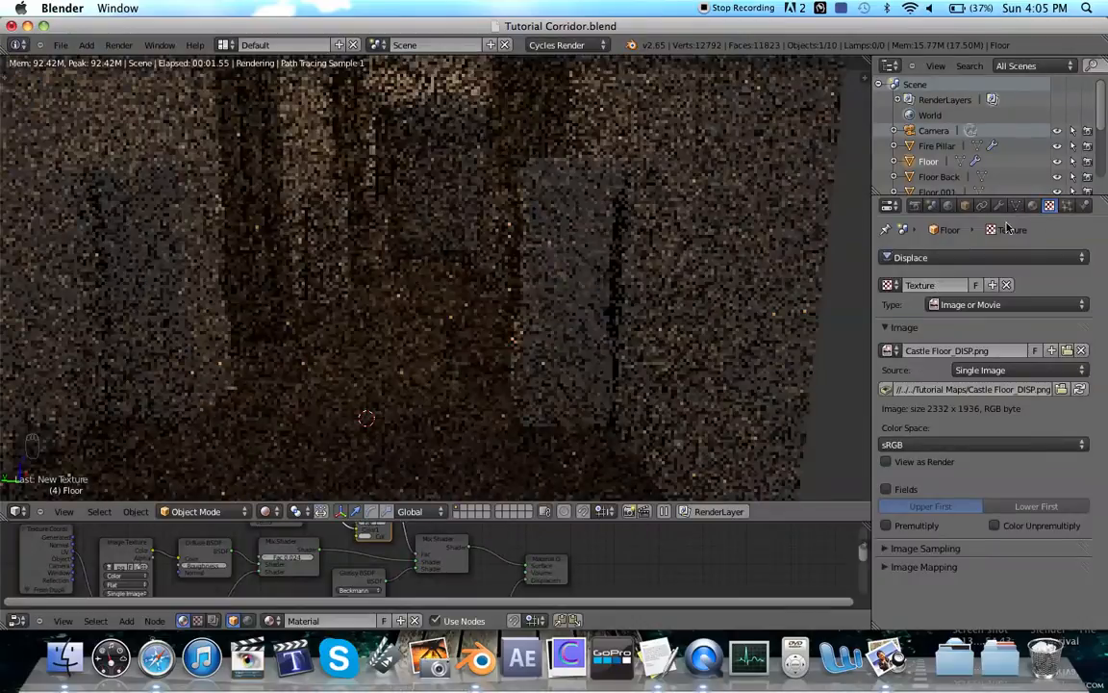
# Step: Create a new texture for the Displace.001 modifier and set its type to Image or Movie
pyautogui.click(981, 257)
pyautogui.click(965, 383)
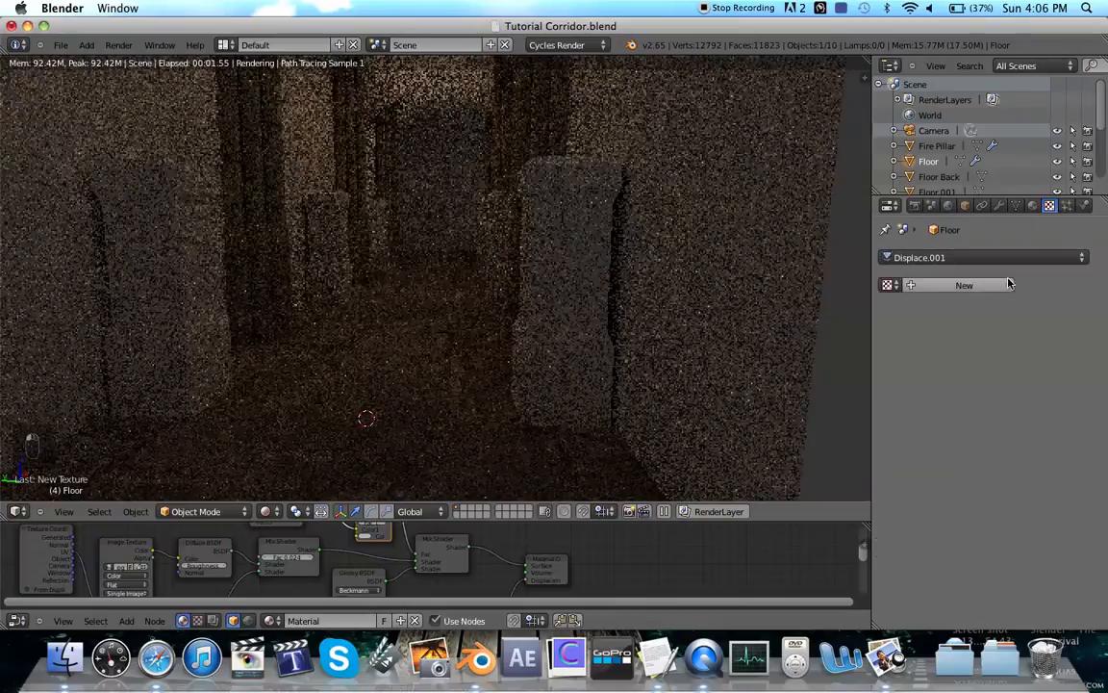
pyautogui.click(1001, 285)
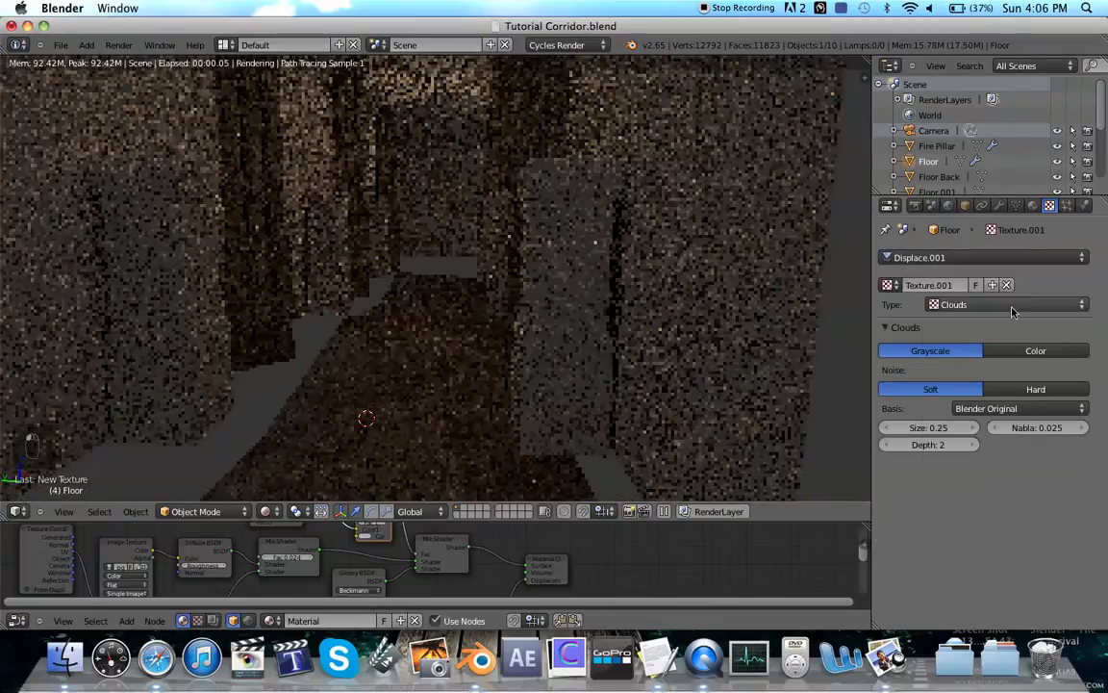
pyautogui.click(1011, 304)
pyautogui.click(996, 401)
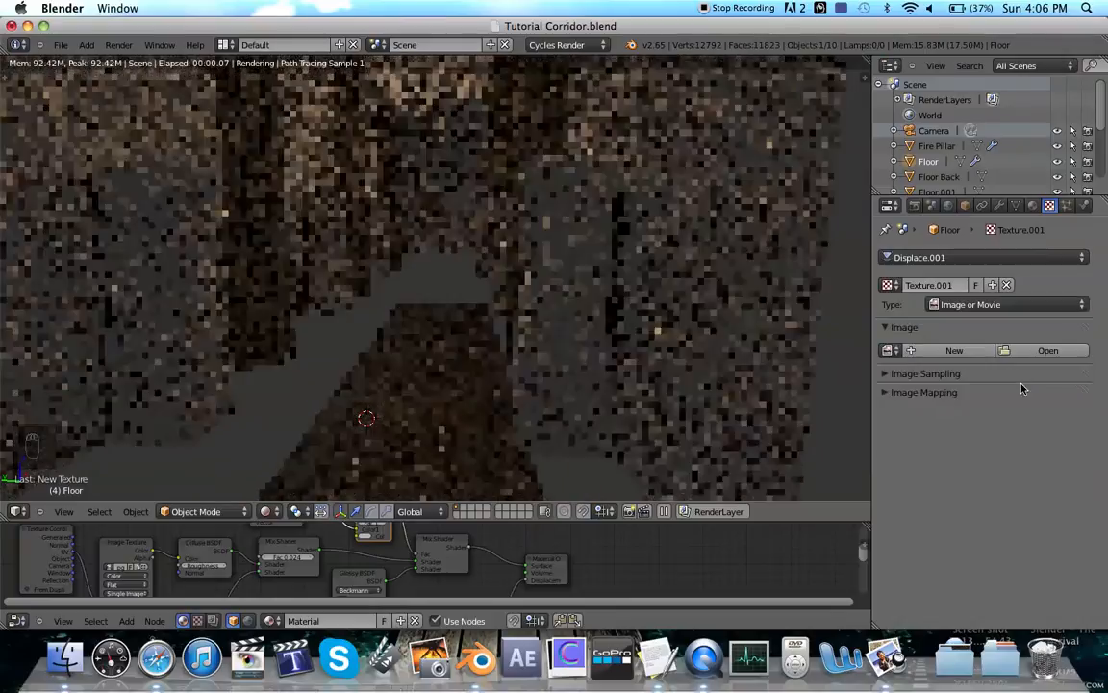
# Step: Open Castle Floor_DISP.png from the Tutorial Maps folder as the image for the Displace.001 texture
pyautogui.click(1016, 352)
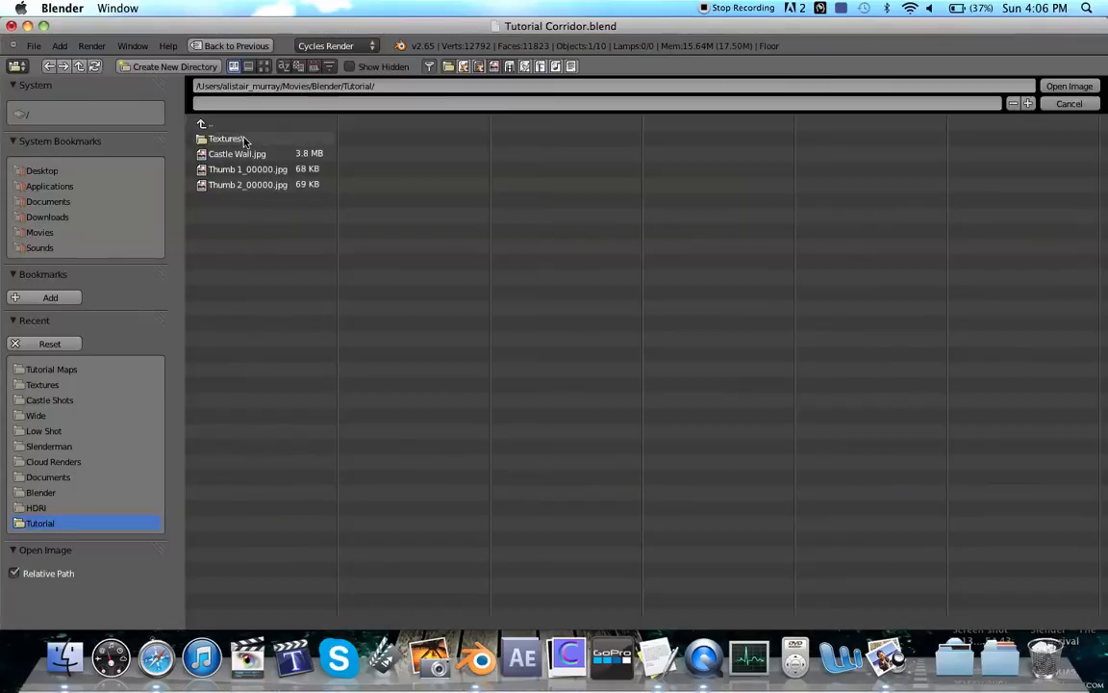
pyautogui.click(70, 233)
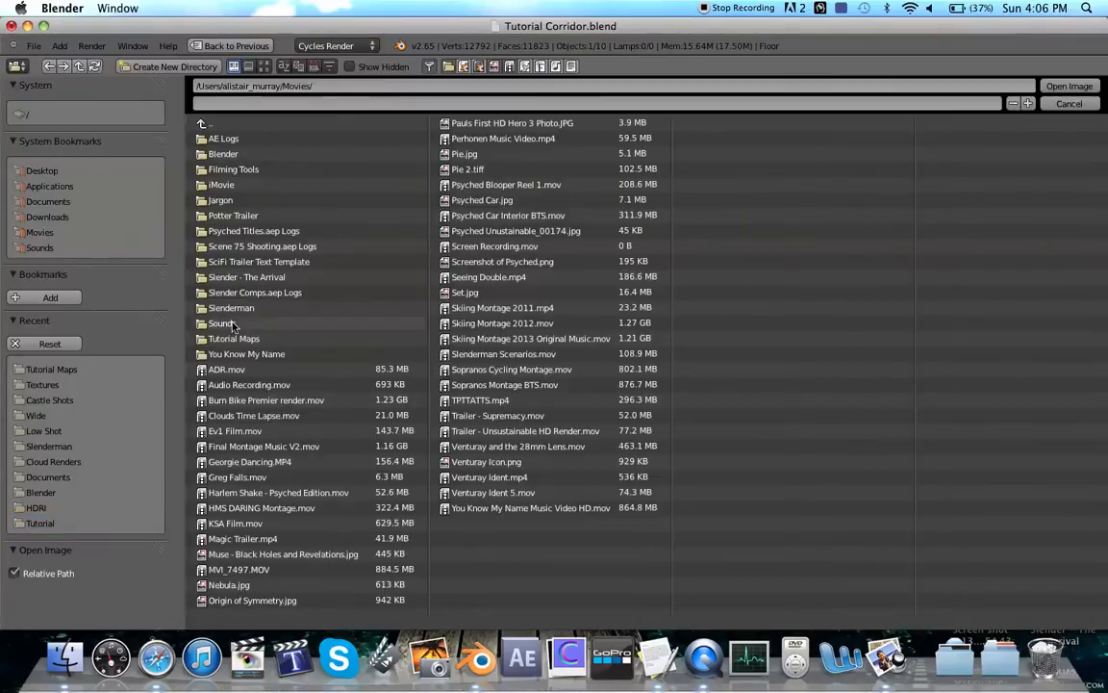
pyautogui.click(212, 306)
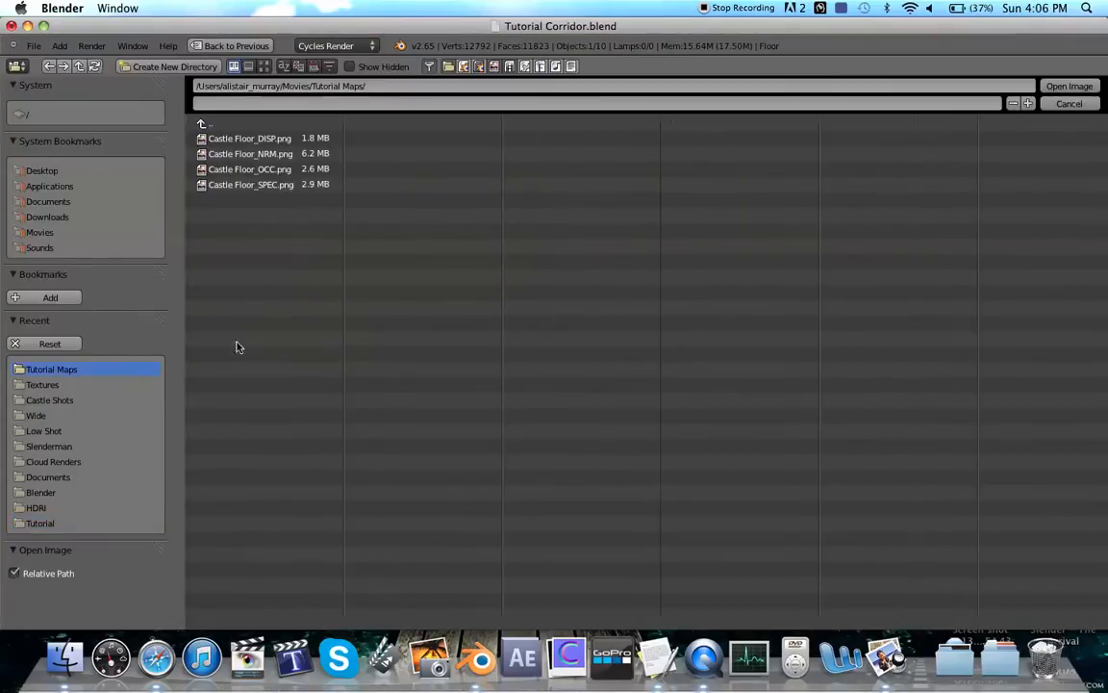
pyautogui.click(256, 139)
pyautogui.click(1069, 85)
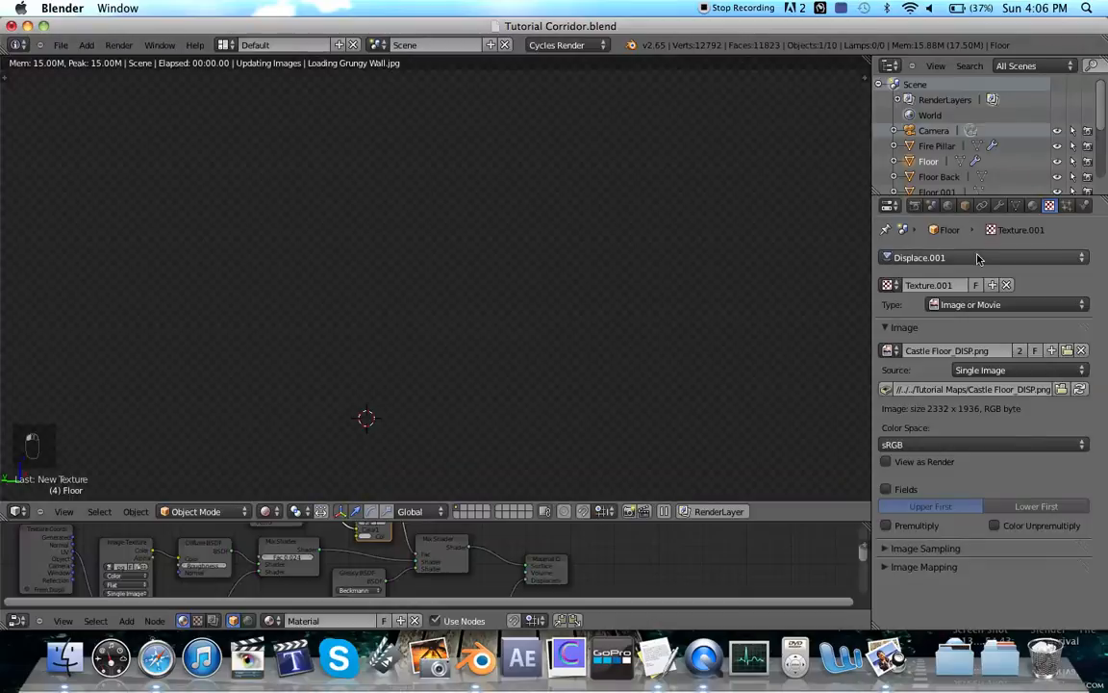
pyautogui.click(999, 206)
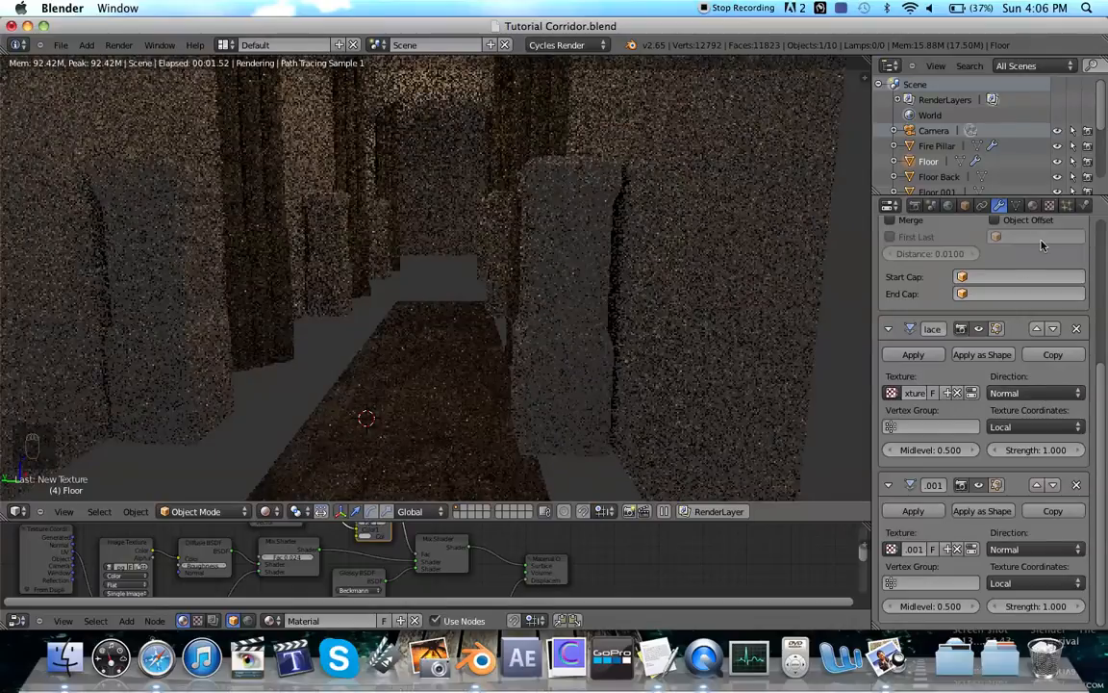
pyautogui.click(1052, 206)
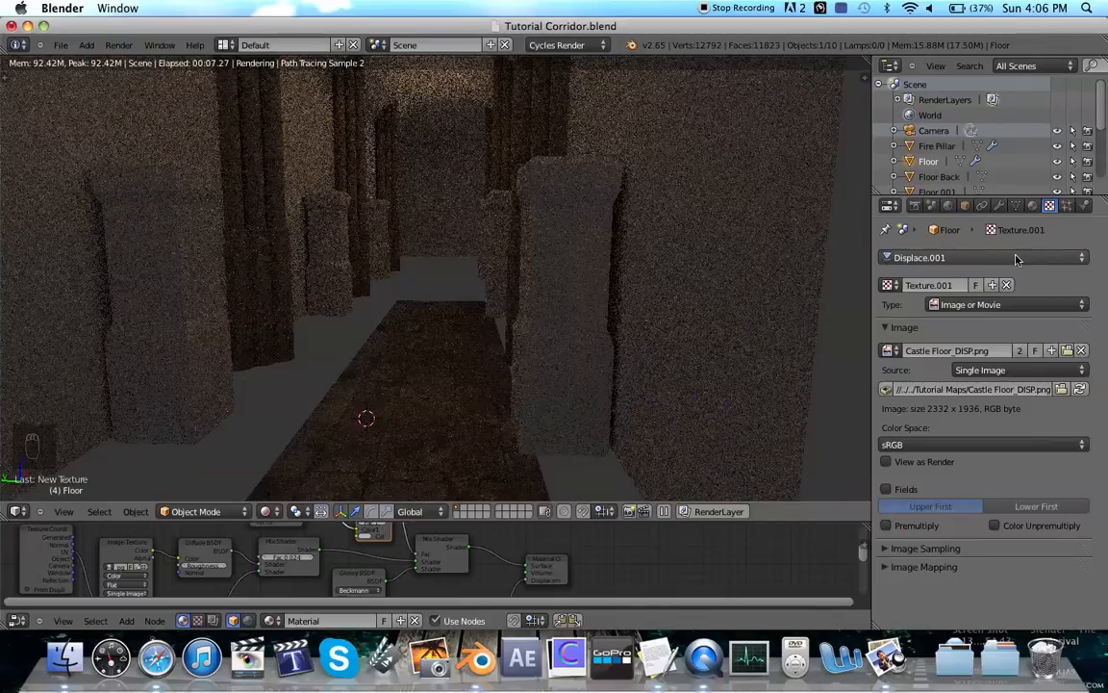
pyautogui.click(1016, 258)
pyautogui.click(1001, 305)
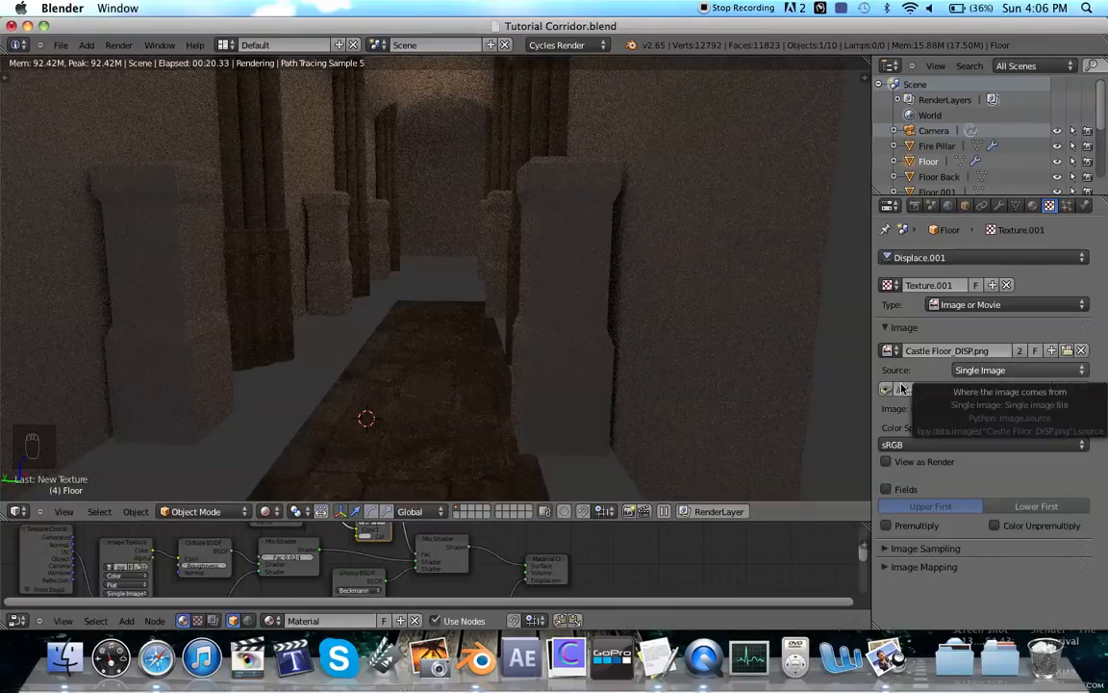
# Step: Save Tutorial Corridor.blend and open the recent file Hogwarts.blend
pyautogui.press('super+s')
pyautogui.press('super+s')
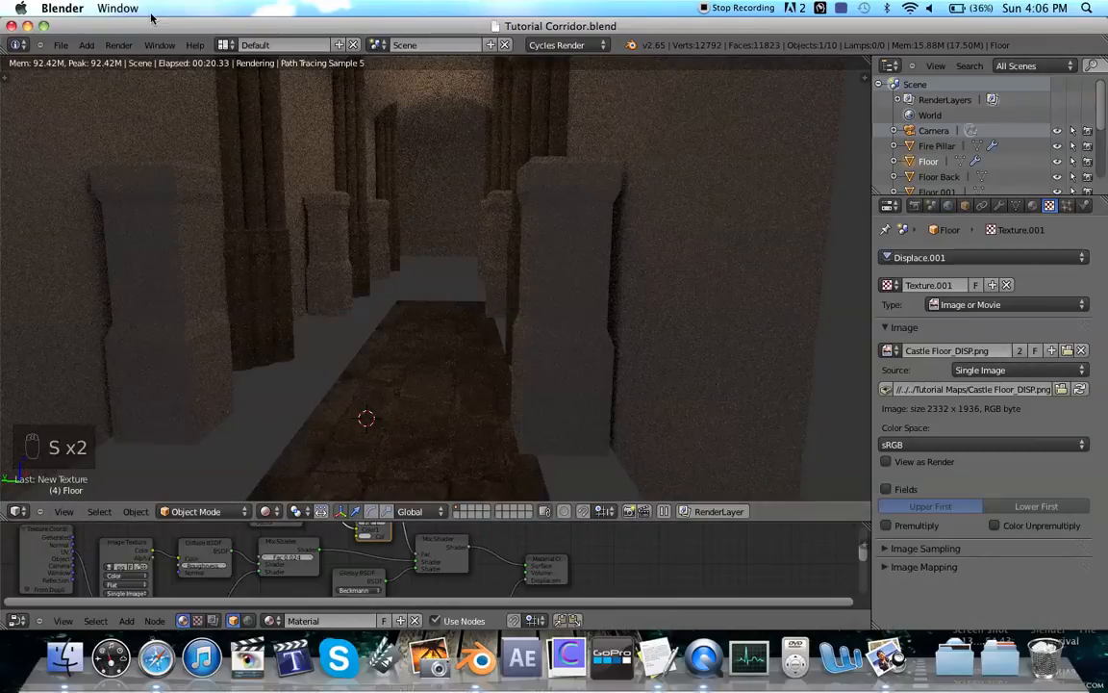
pyautogui.click(61, 46)
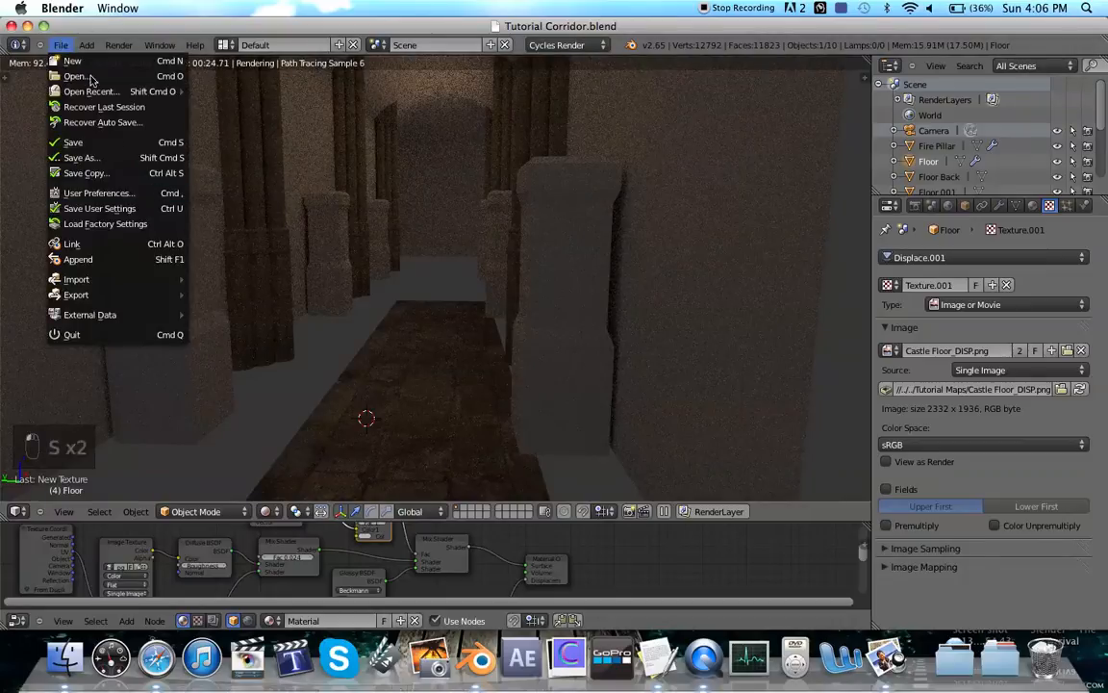
pyautogui.moveTo(92, 91)
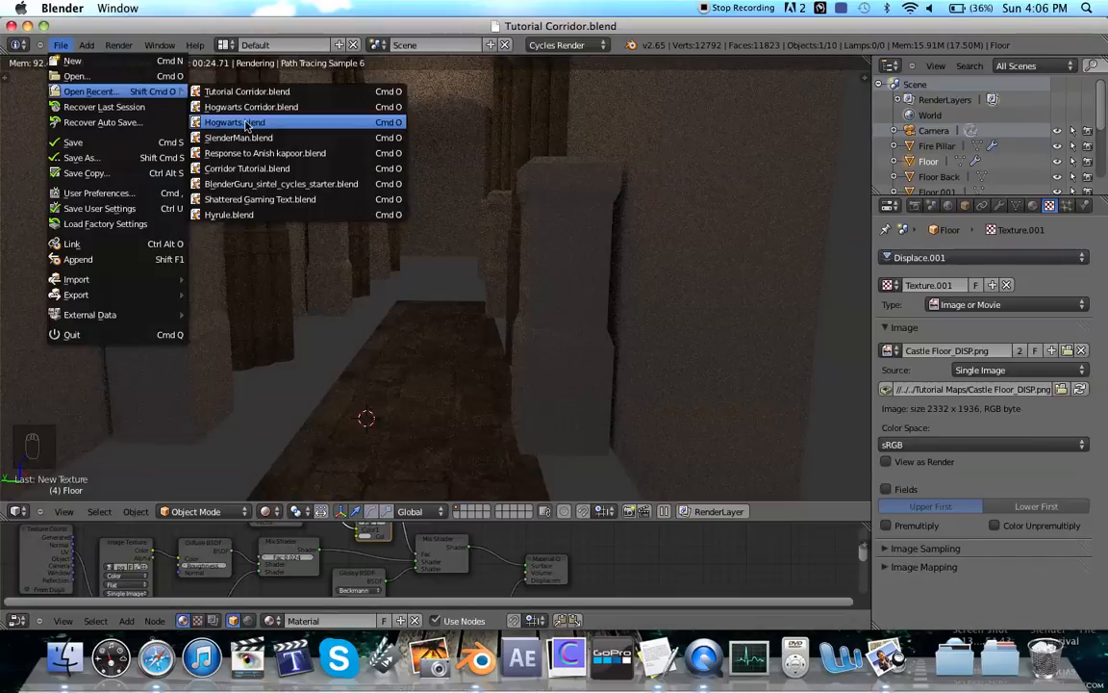
pyautogui.click(247, 123)
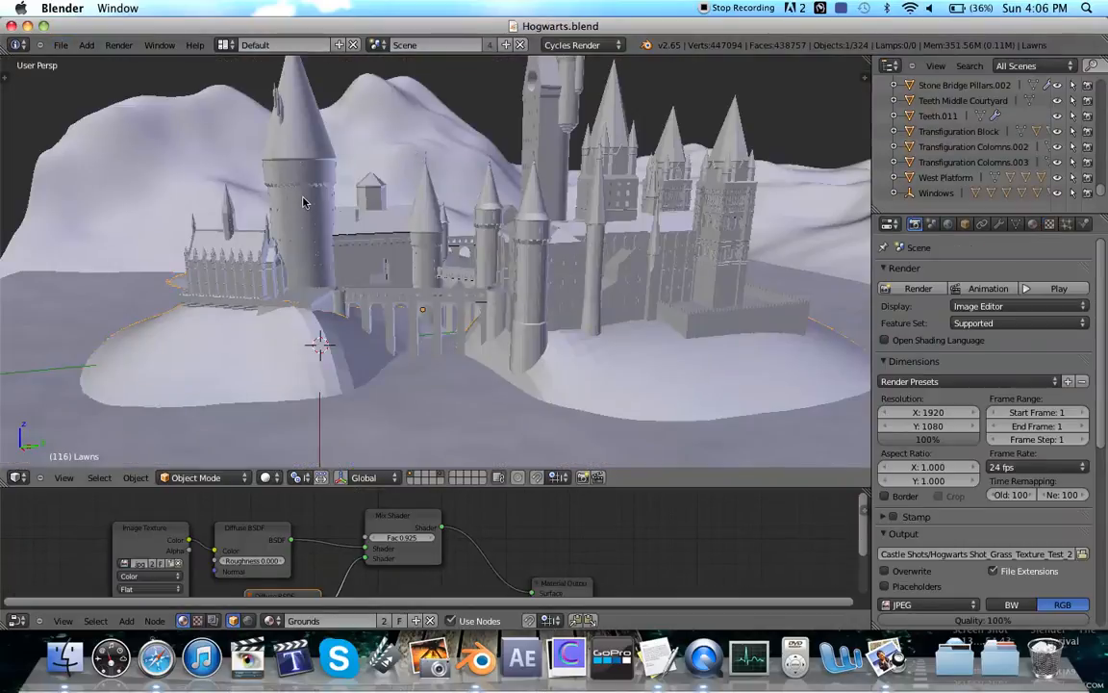
# Step: Select the Main Tower of the castle and examine its modifiers and Bricks HD texture settings
pyautogui.rightClick(303, 200)
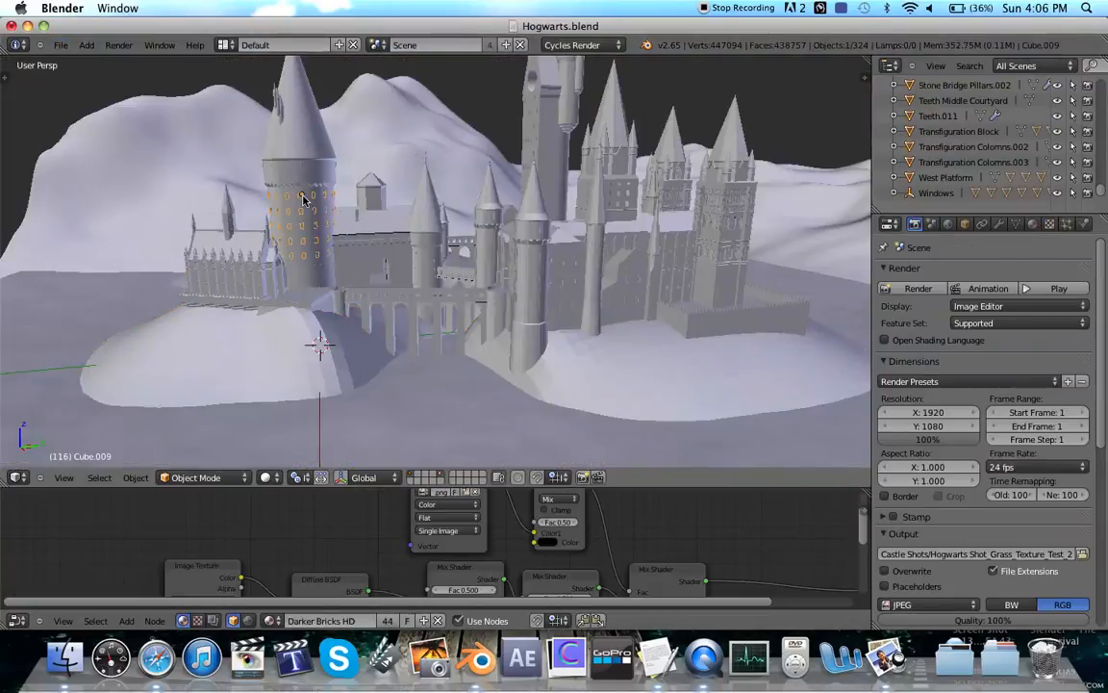
pyautogui.rightClick(258, 167)
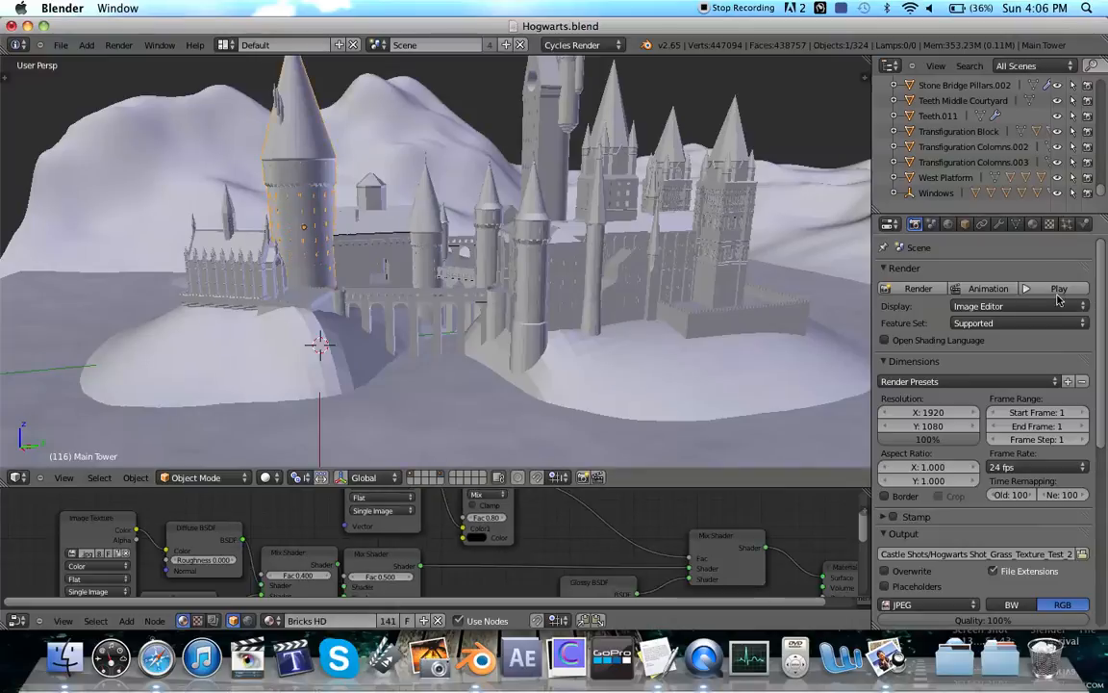
pyautogui.click(1049, 225)
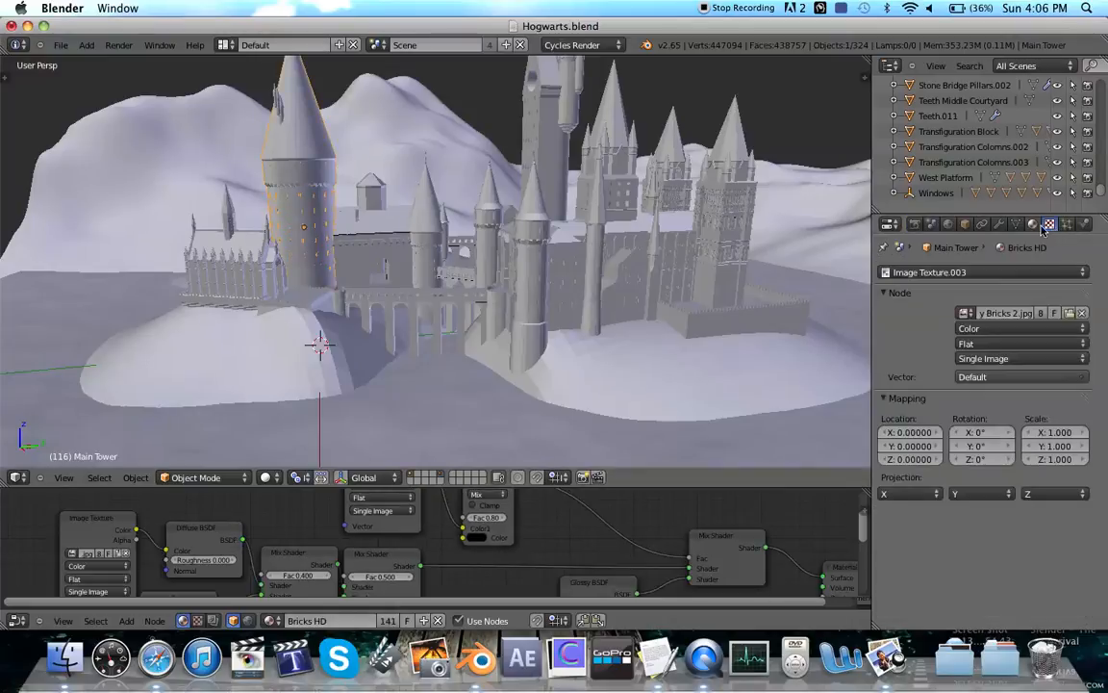
pyautogui.click(998, 225)
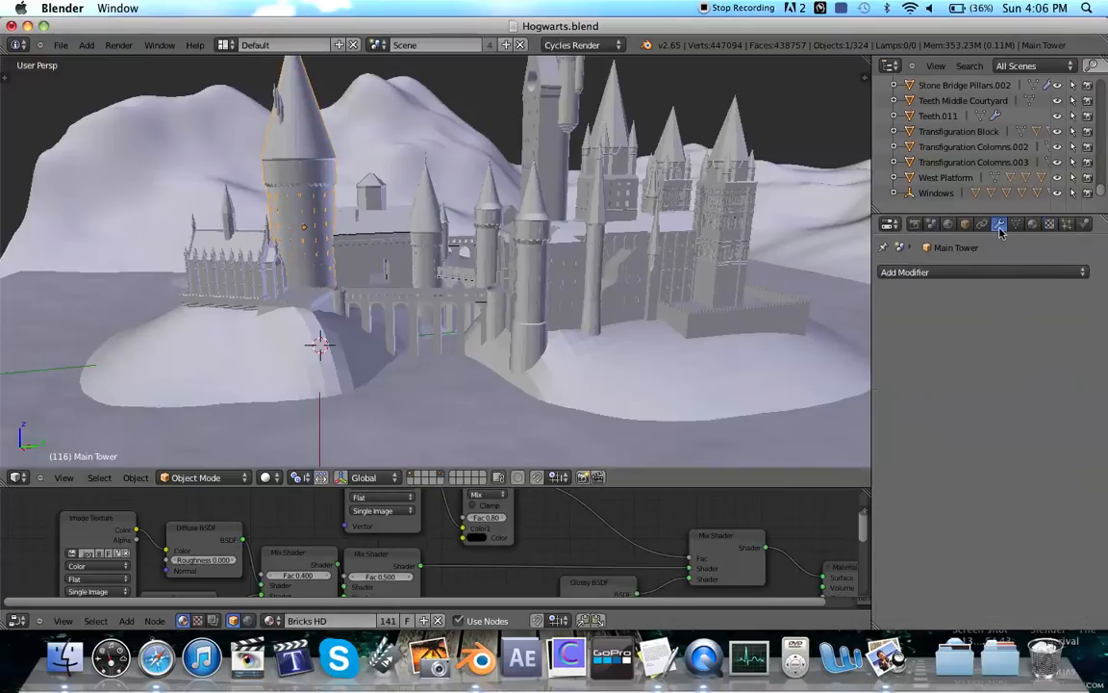
pyautogui.click(1049, 225)
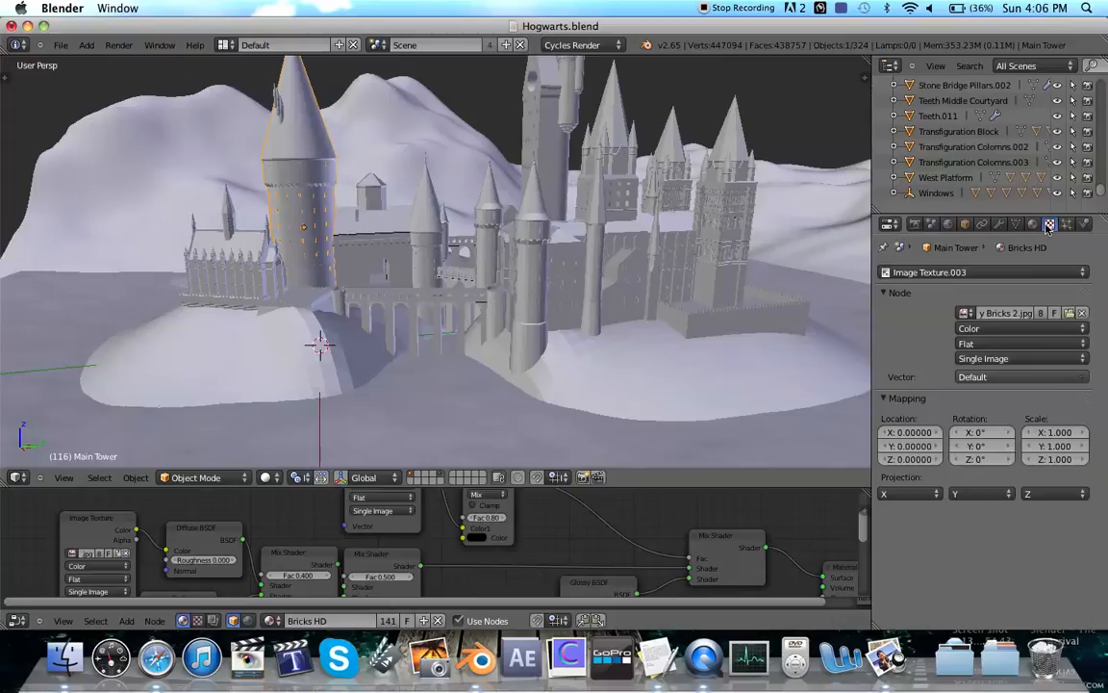
# Step: Open the recent file Hogwarts Corridor.blend
pyautogui.click(61, 46)
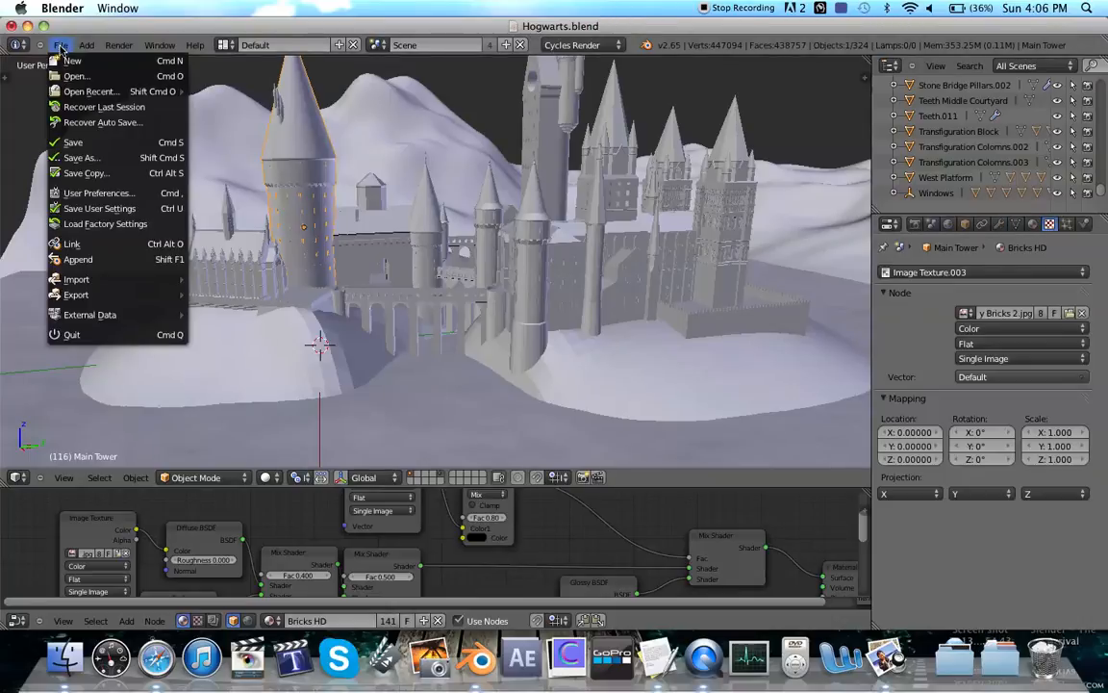
pyautogui.moveTo(115, 92)
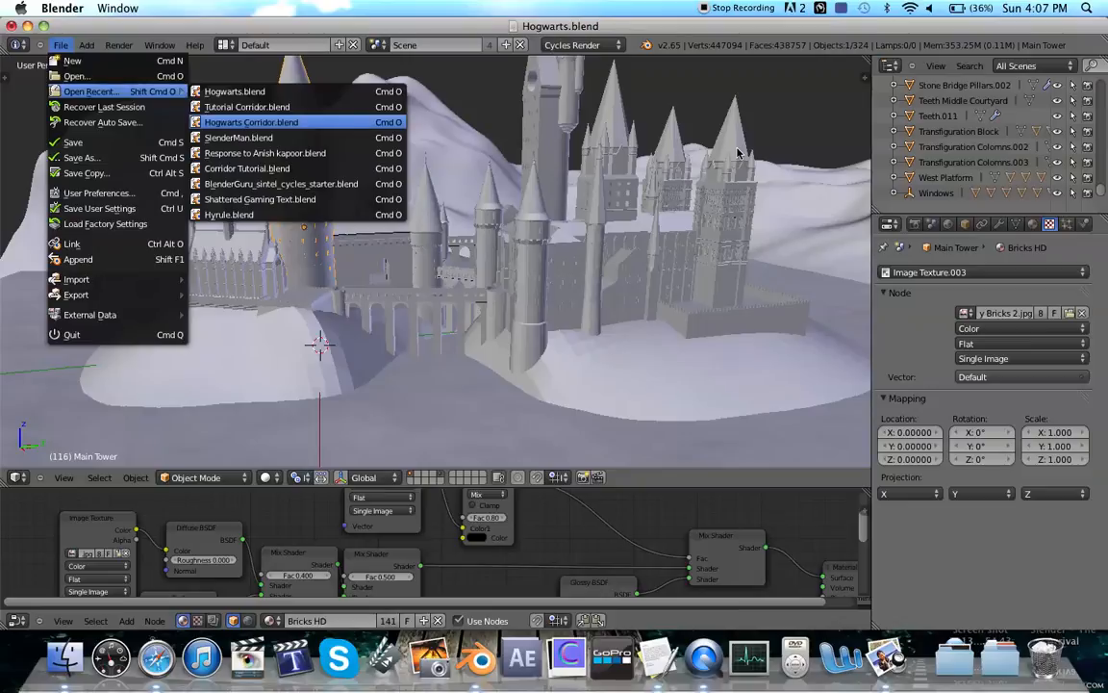
pyautogui.press('Return')
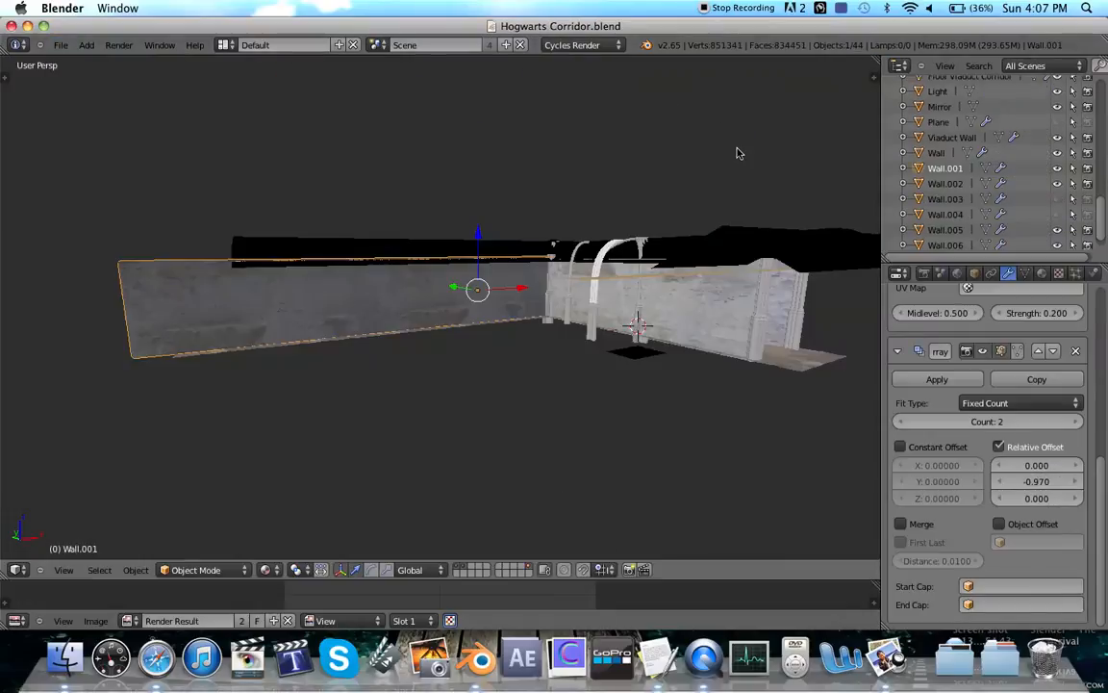
# Step: Examine the modifier settings of Wall.001 and Wall.002, including their Displace direction, texture coordinates, midlevel and strength
pyautogui.scroll(8, 983, 358)
pyautogui.scroll(-10, 983, 358)
pyautogui.scroll(4, 982, 358)
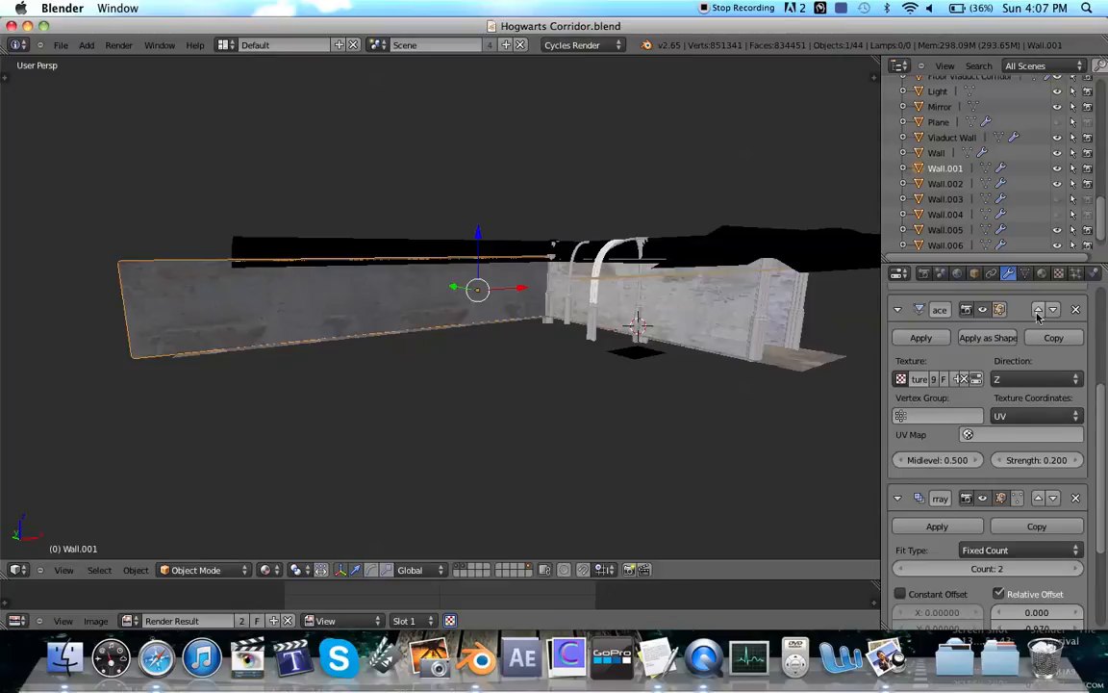
pyautogui.scroll(5, 991, 384)
pyautogui.scroll(-7, 1011, 306)
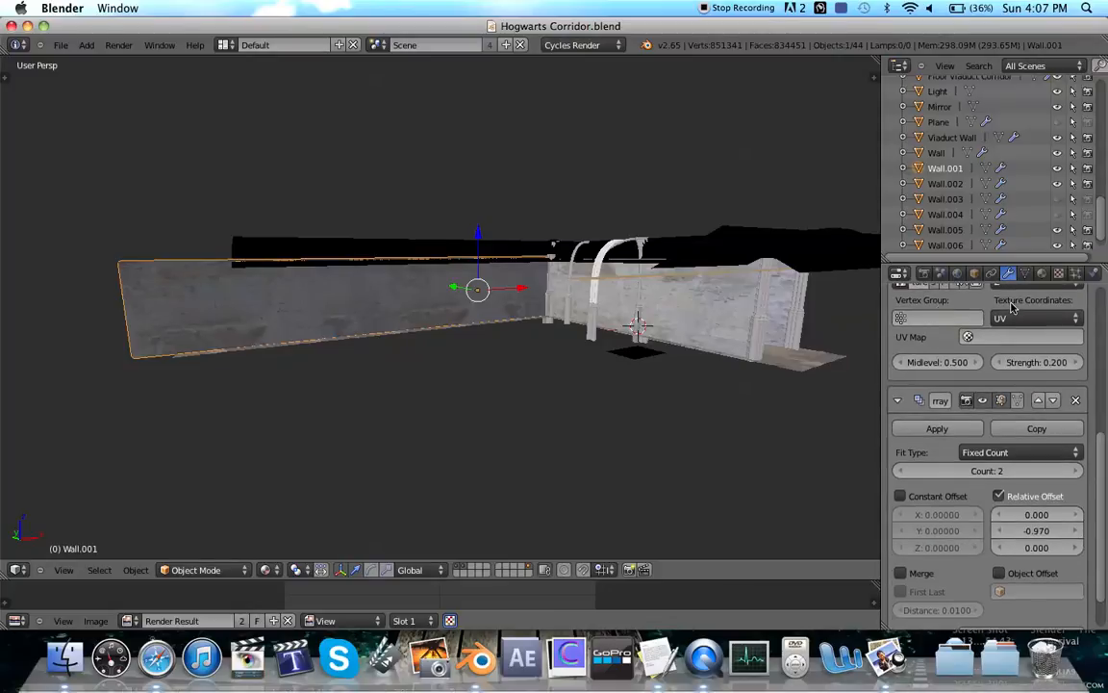
pyautogui.rightClick(716, 323)
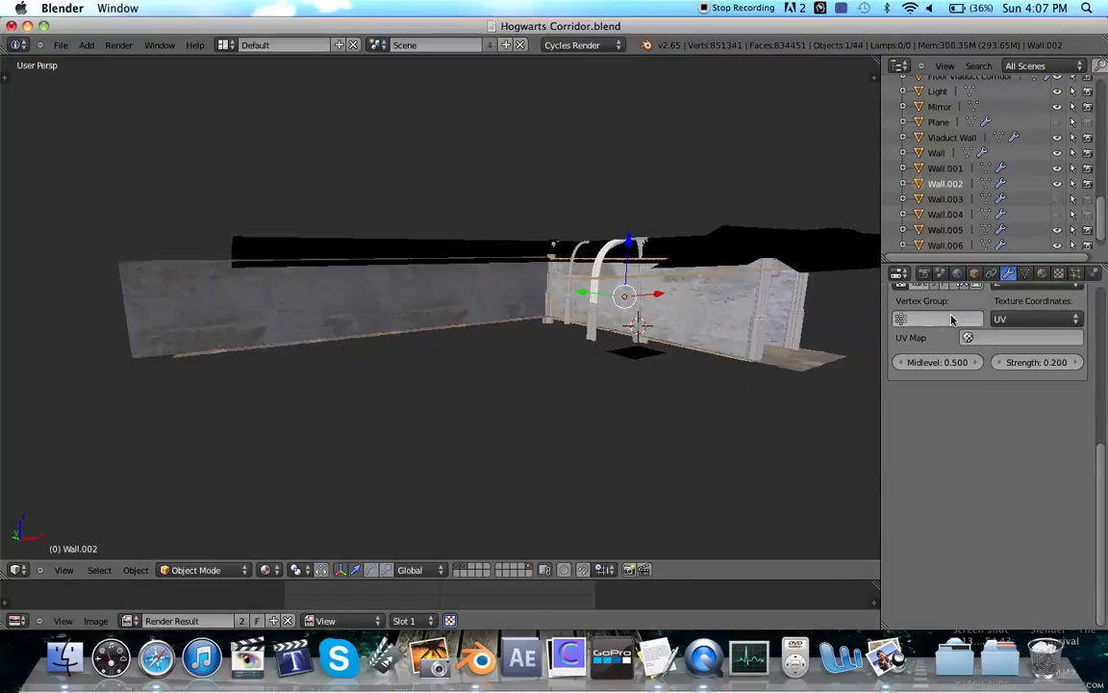
pyautogui.scroll(5, 981, 320)
pyautogui.scroll(3, 981, 320)
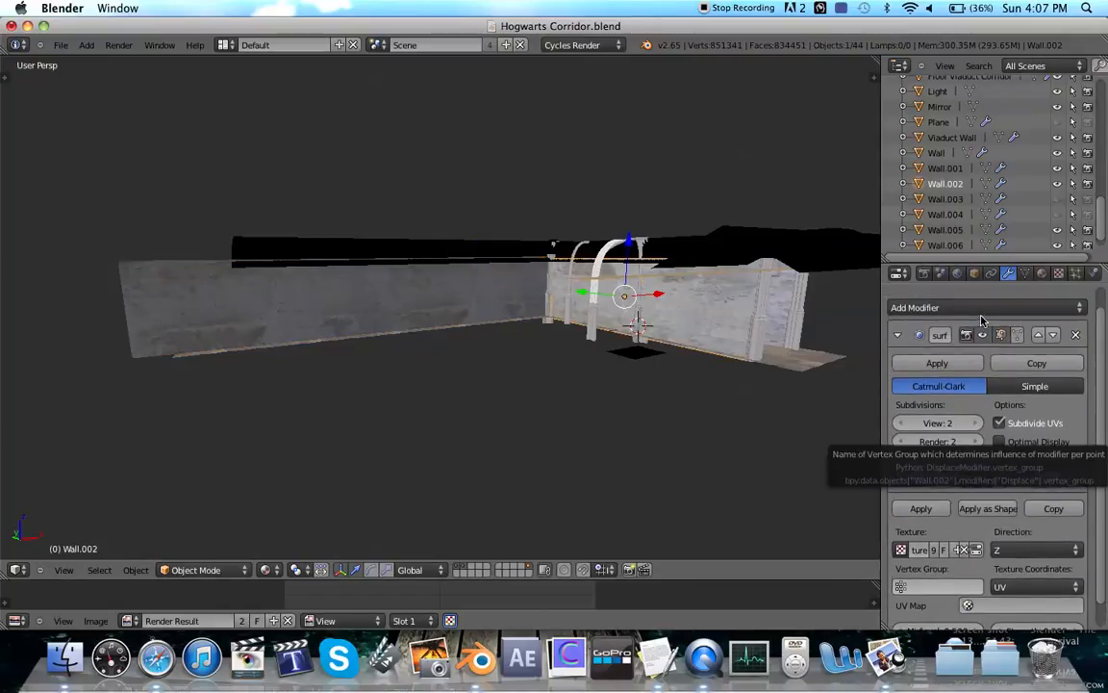
pyautogui.scroll(-1, 951, 546)
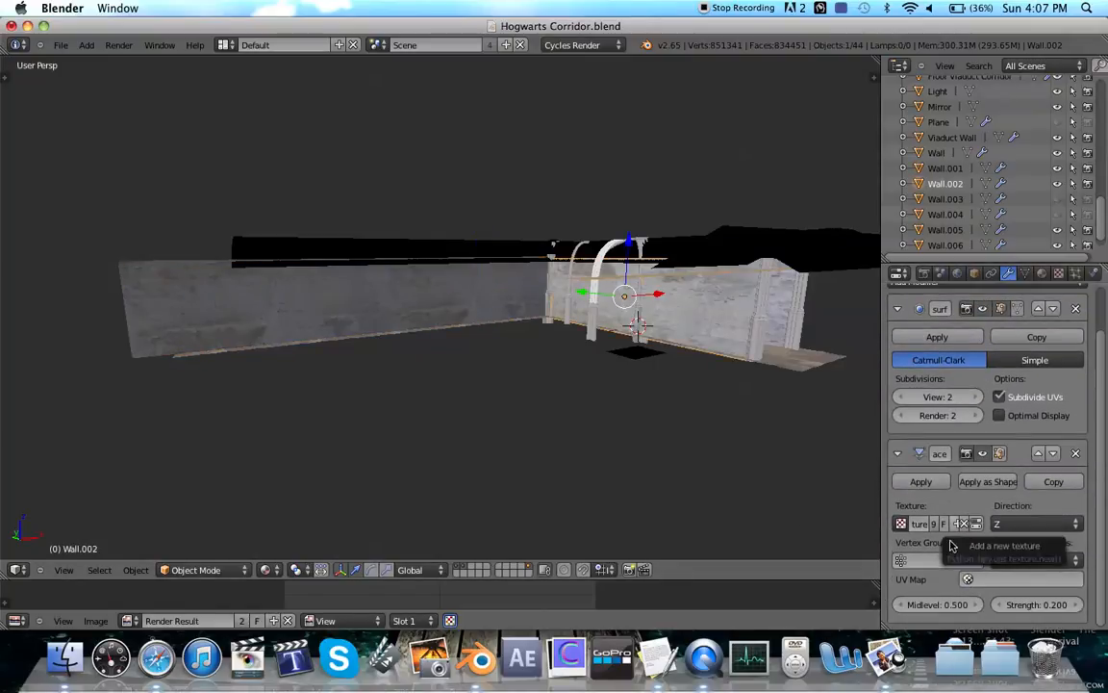
# Step: Reopen the recent file Tutorial Corridor.blend and show the Floor's modifiers with the corridor in solid shading
pyautogui.click(60, 45)
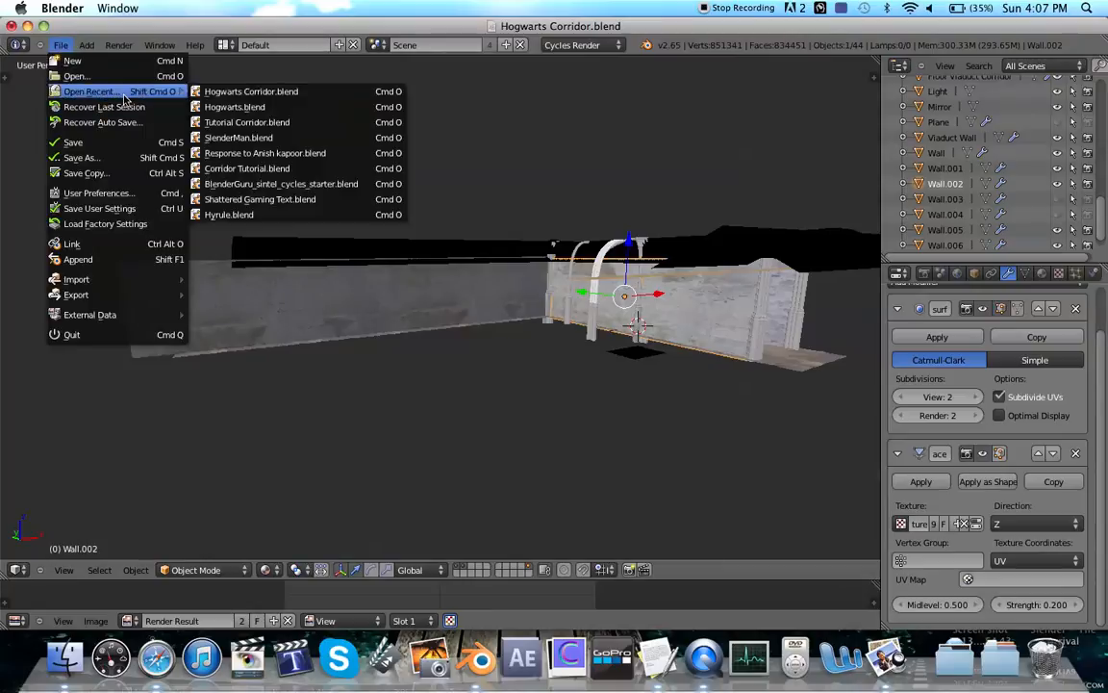
pyautogui.click(246, 122)
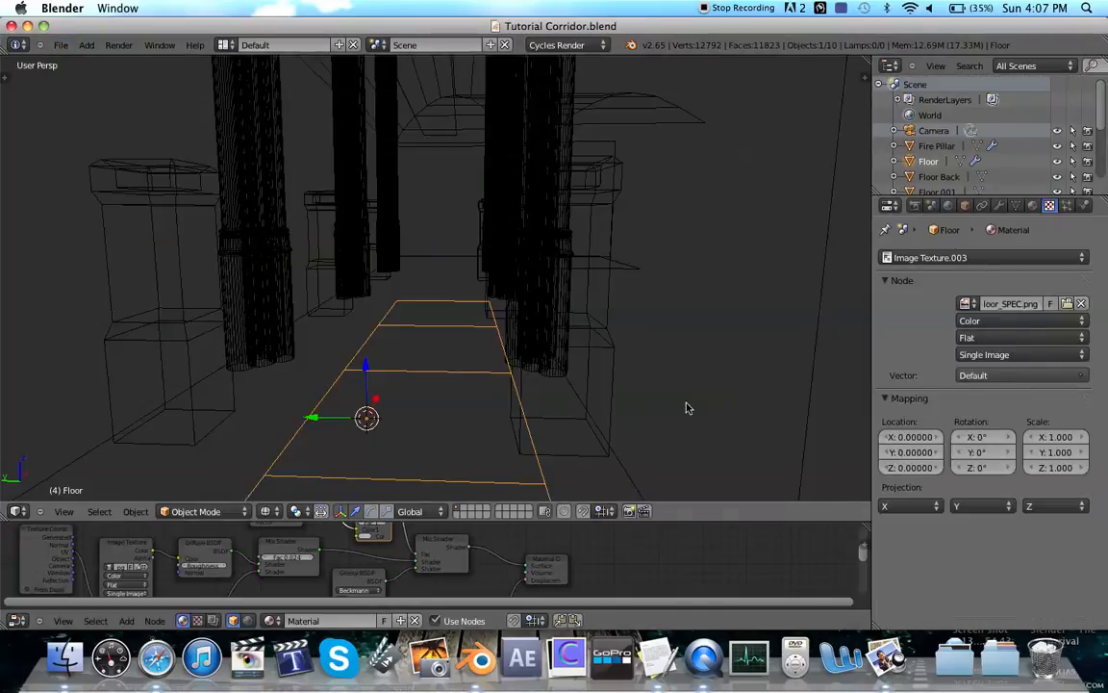
pyautogui.click(1016, 204)
pyautogui.click(998, 205)
pyautogui.scroll(-6, 1067, 481)
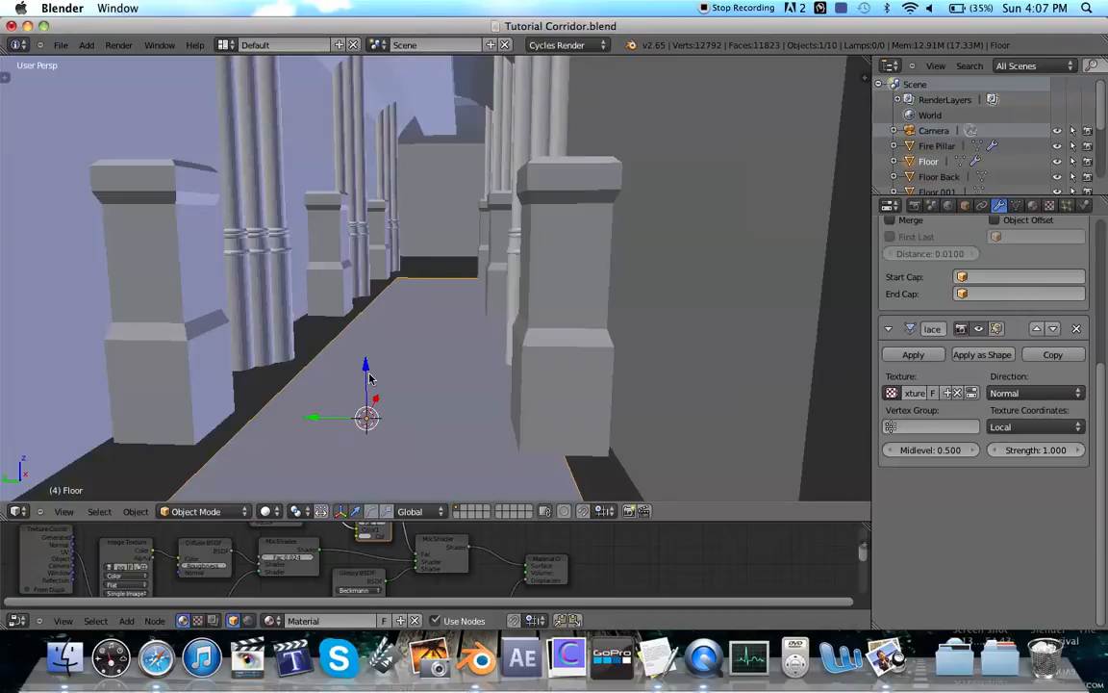
pyautogui.moveTo(364, 368); pyautogui.dragTo(362, 372, button='middle')
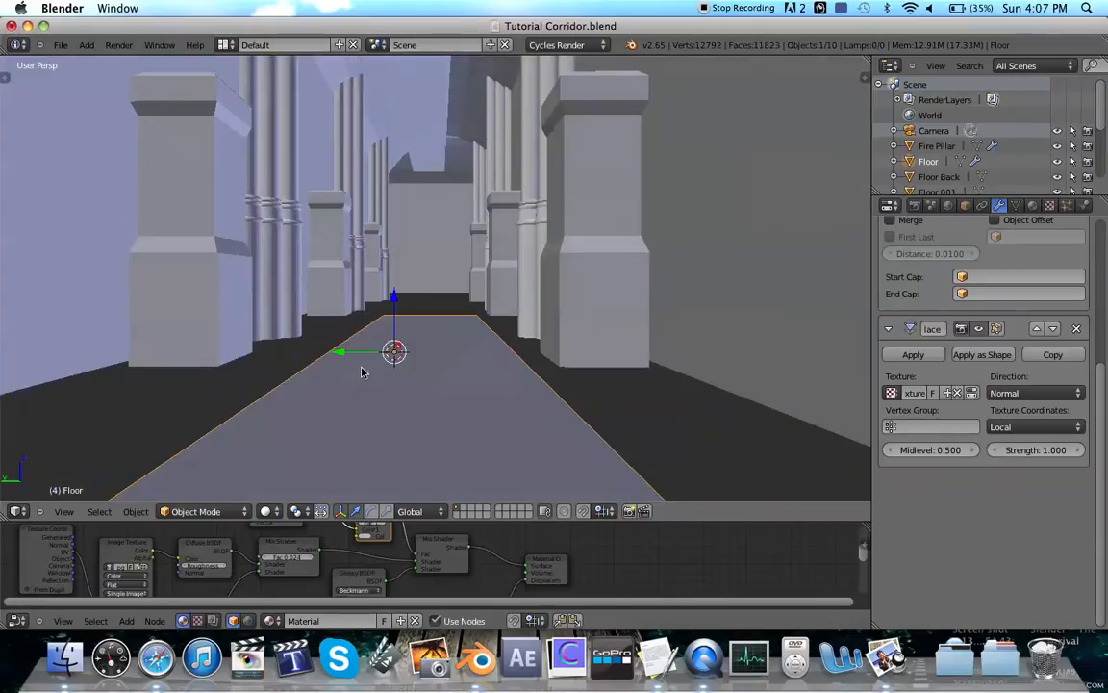
pyautogui.moveTo(502, 306); pyautogui.dragTo(502, 306, button='middle')
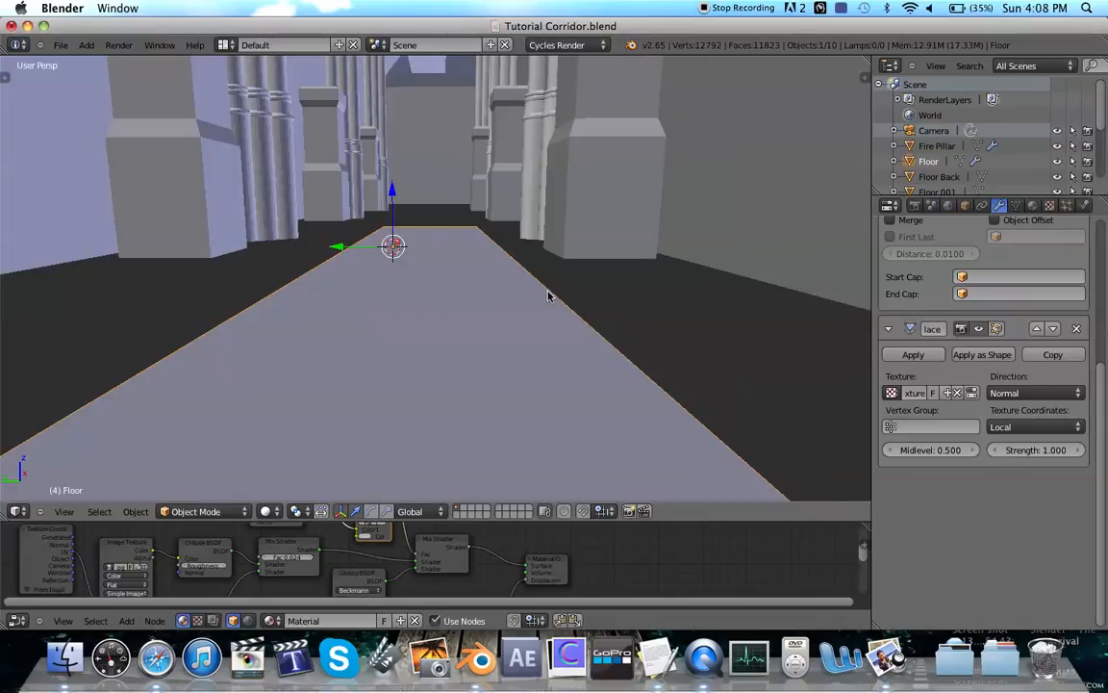
# Step: Add a Subdivision Surface modifier to the Floor and place it above the Displace modifier in the stack
pyautogui.press('Tab')
pyautogui.moveTo(548, 291); pyautogui.dragTo(548, 292, button='middle')
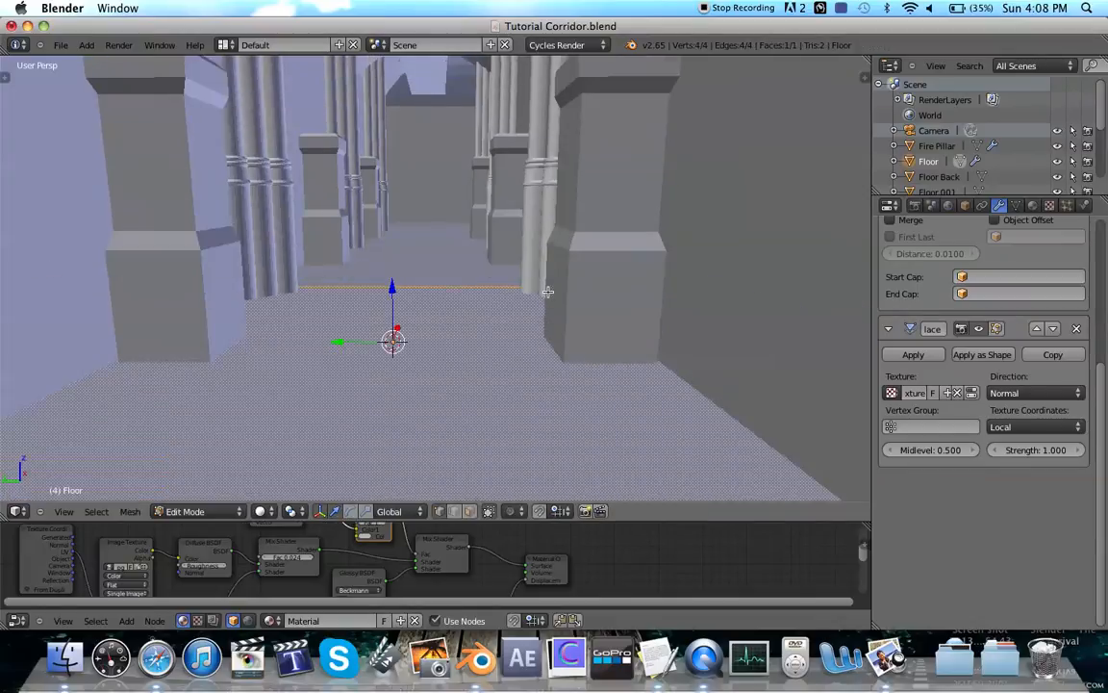
pyautogui.press('Tab')
pyautogui.scroll(5, 1020, 289)
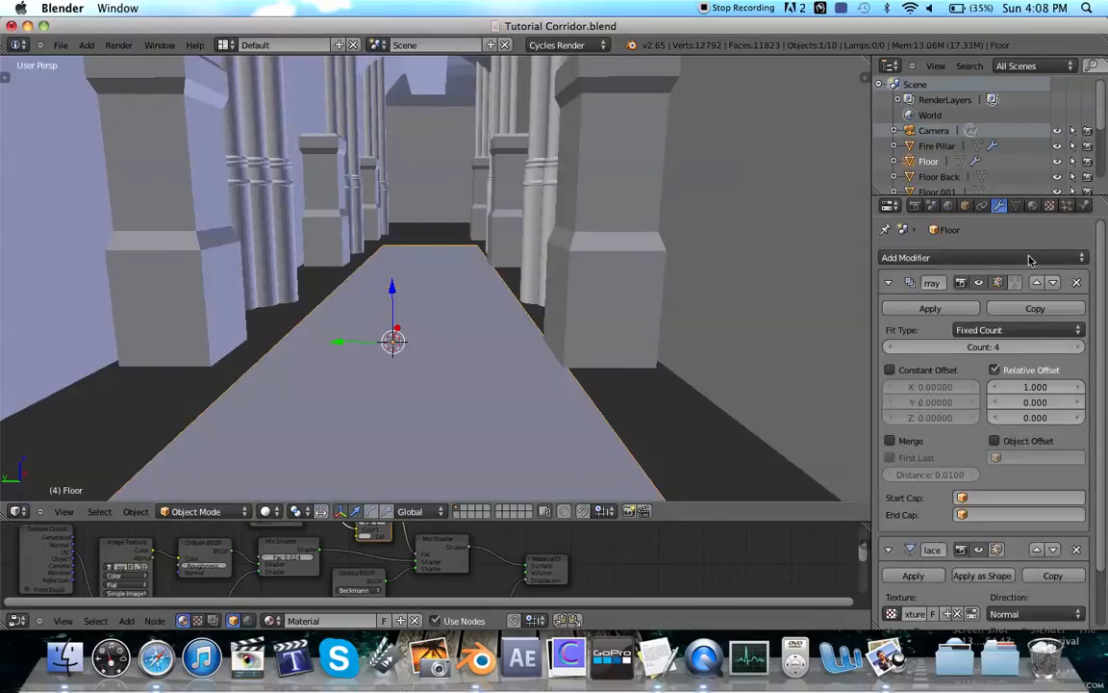
pyautogui.click(1028, 258)
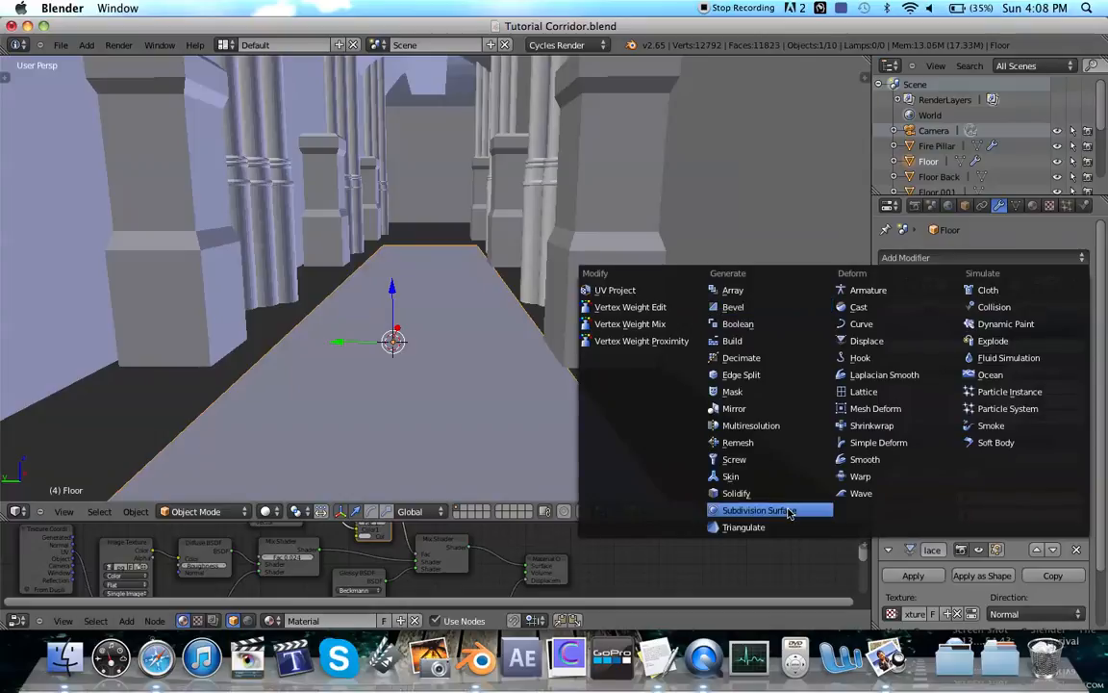
pyautogui.click(784, 511)
pyautogui.scroll(-5, 1020, 462)
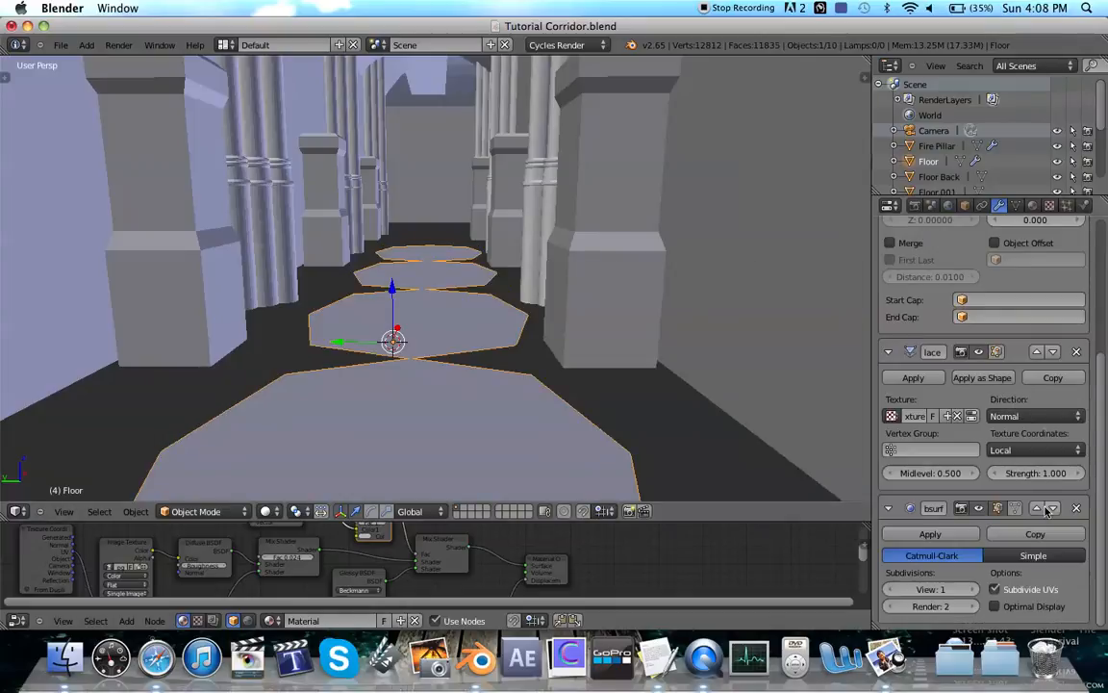
pyautogui.click(1036, 508)
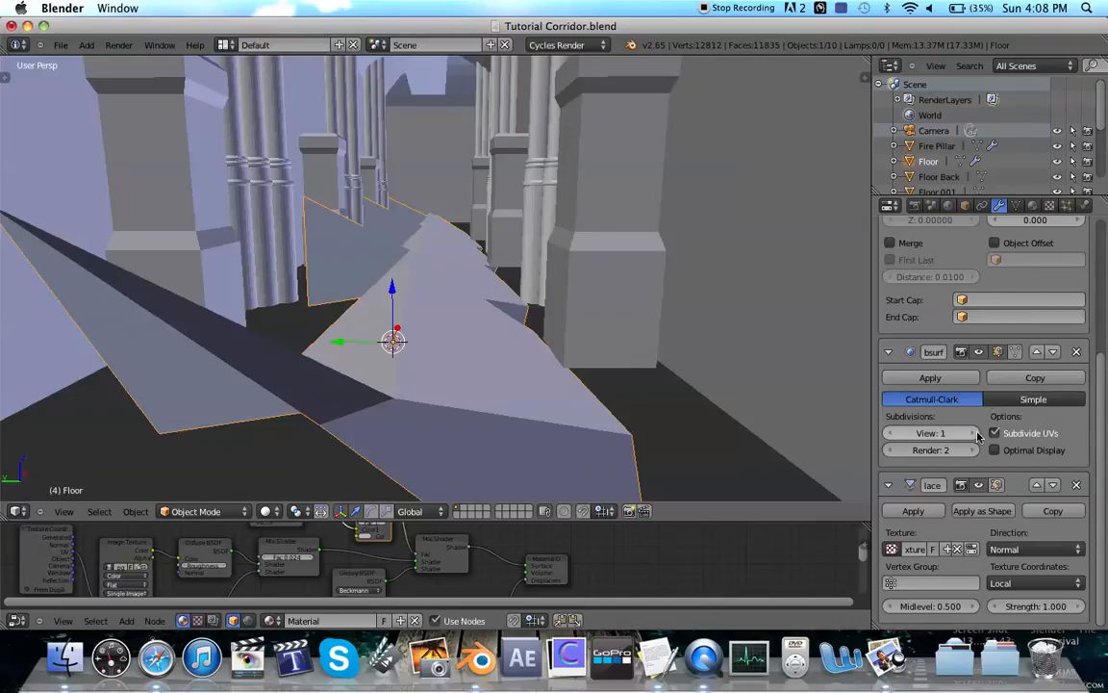
# Step: Set the Floor's Subdivision Surface viewport subdivisions to 6
pyautogui.click(979, 434)
pyautogui.click(979, 434)
pyautogui.click(978, 434)
pyautogui.click(978, 434)
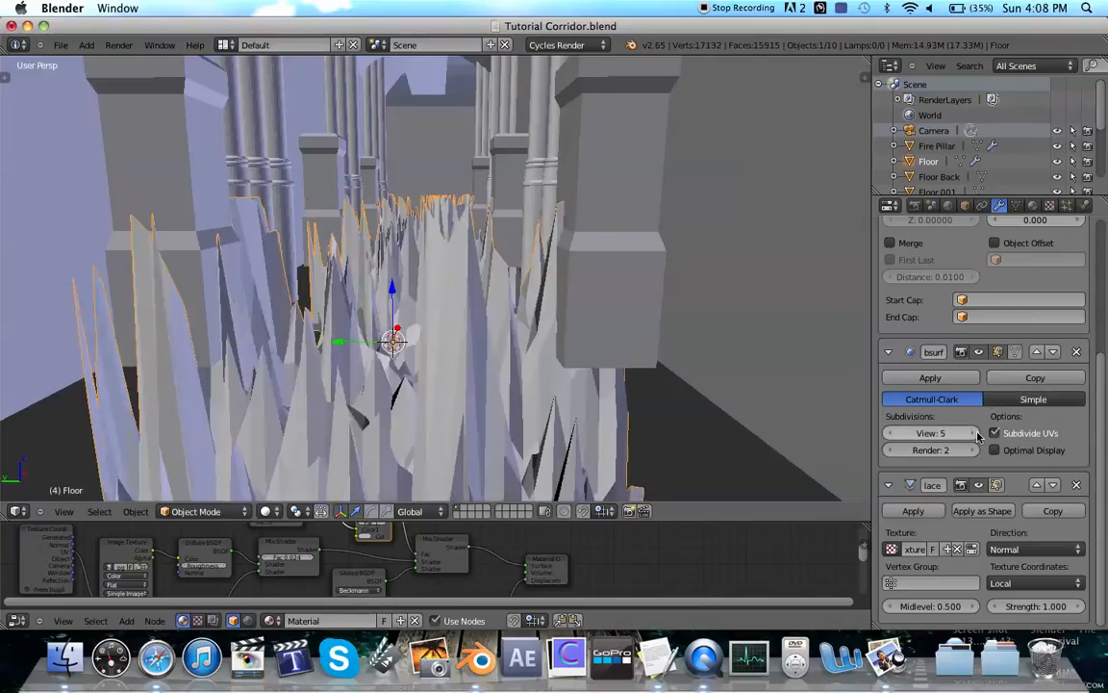
pyautogui.click(979, 434)
pyautogui.scroll(1, 651, 305)
pyautogui.scroll(5, 651, 305)
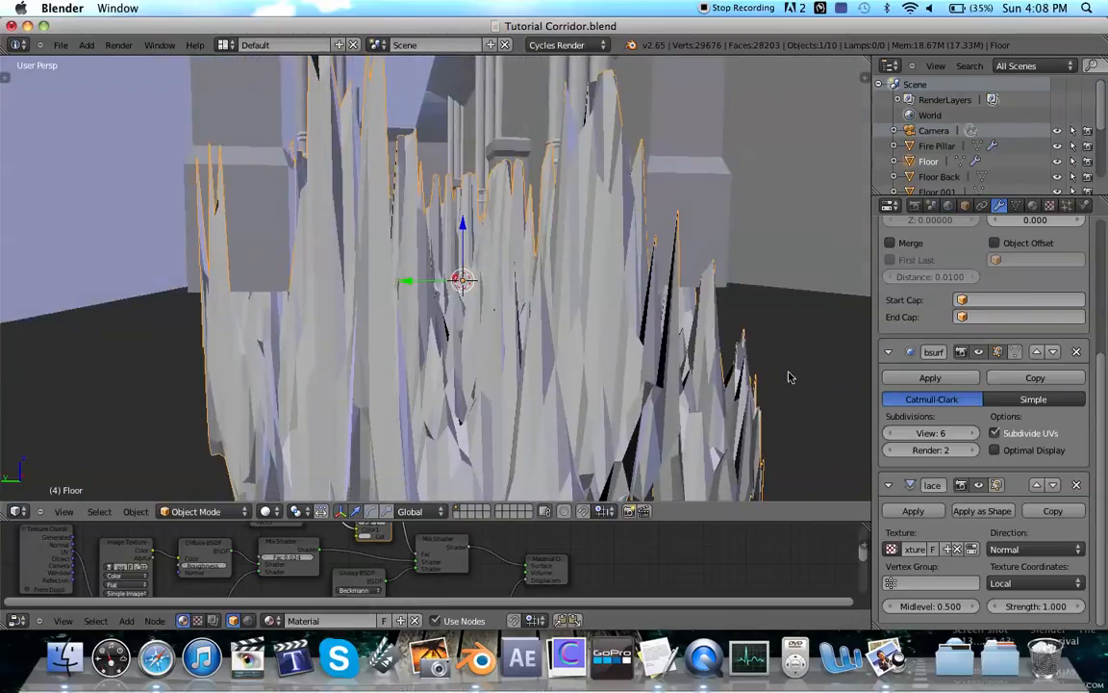
# Step: Set the Floor's Displace strength to 0 and apply its Array modifier
pyautogui.click(1031, 606)
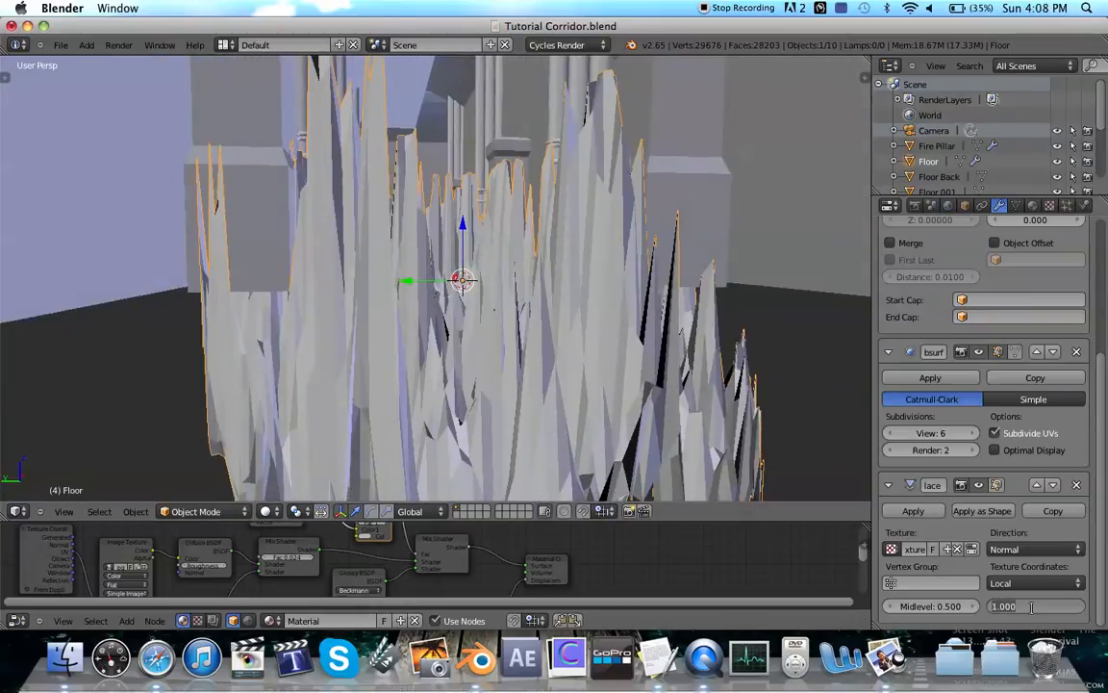
pyautogui.write('0')
pyautogui.press('Return')
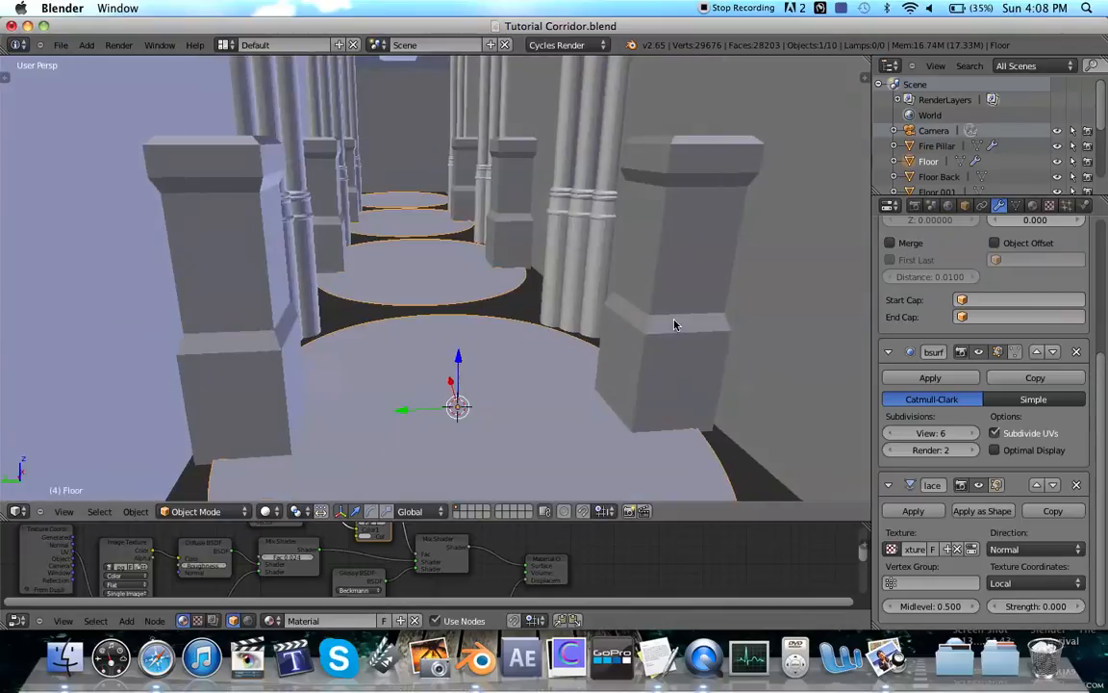
pyautogui.scroll(5, 962, 317)
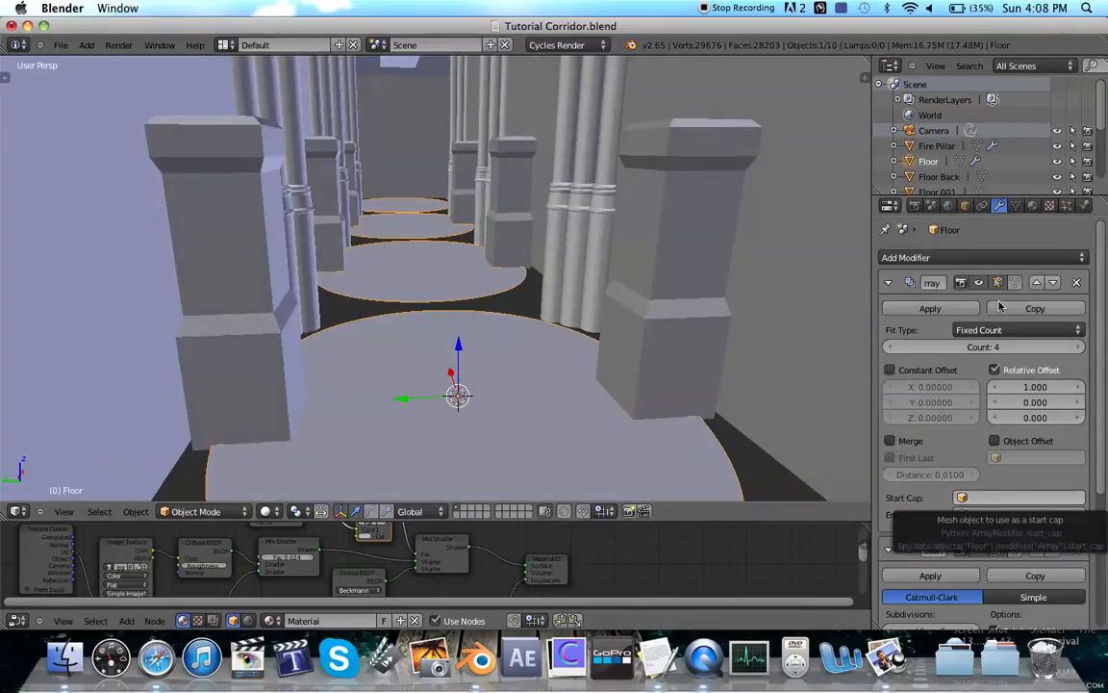
pyautogui.click(909, 308)
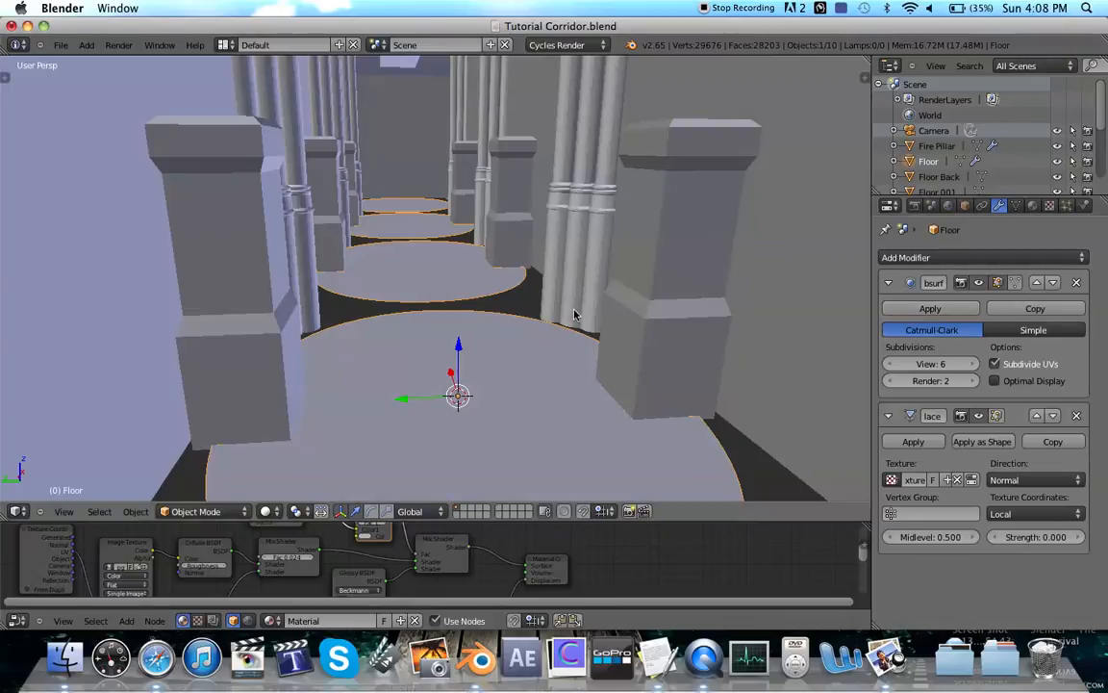
# Step: Remove doubles across the entire Floor mesh in Edit Mode and return to Object Mode
pyautogui.press('Tab')
pyautogui.press('a')
pyautogui.press('a')
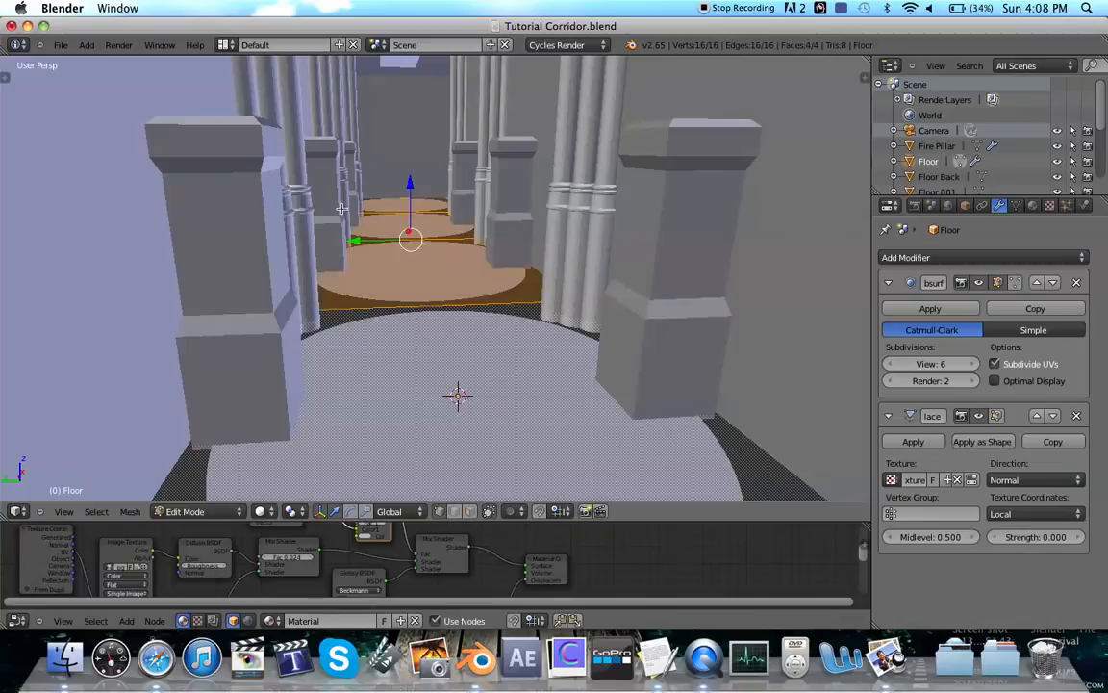
pyautogui.press('t')
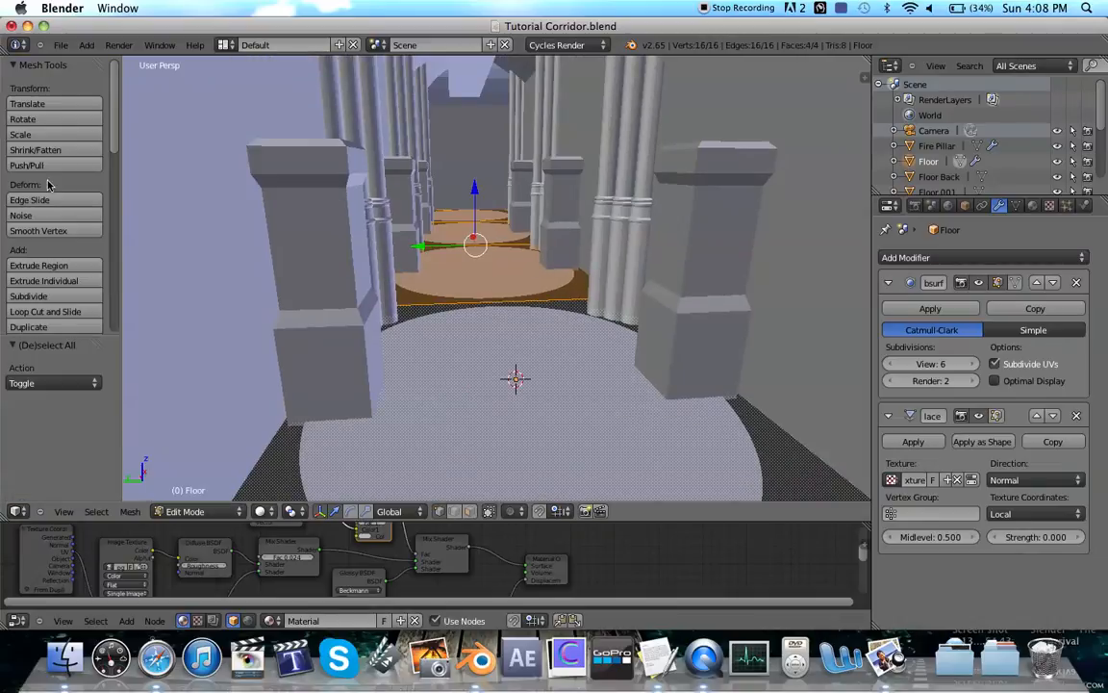
pyautogui.scroll(-2, 75, 285)
pyautogui.scroll(-2, 75, 285)
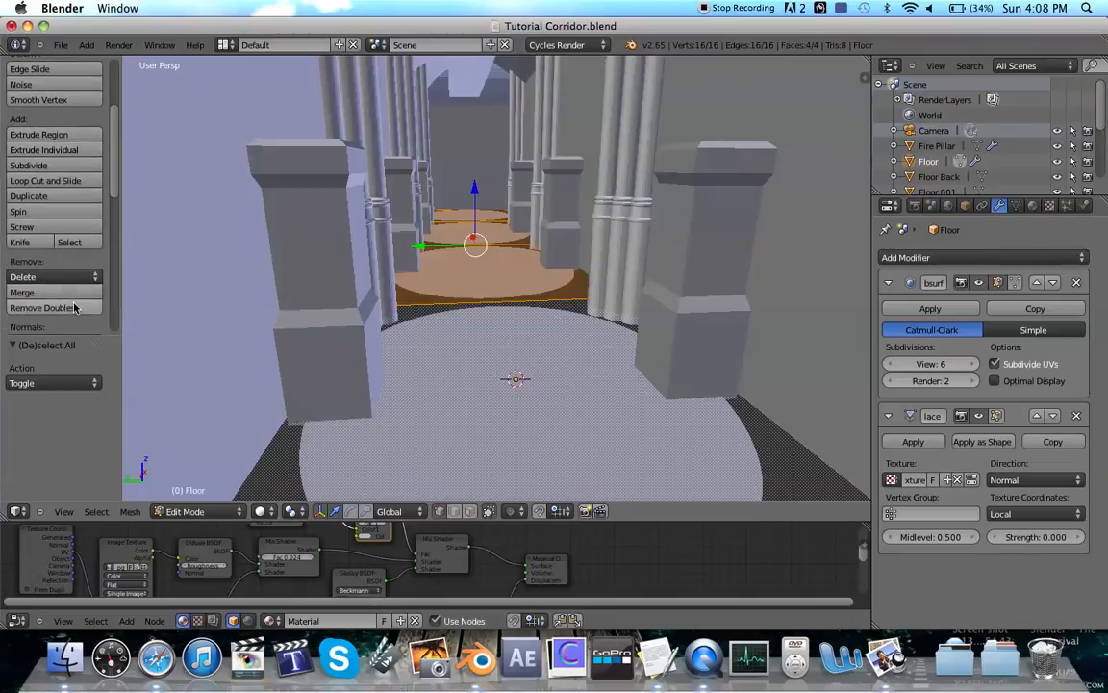
pyautogui.click(83, 307)
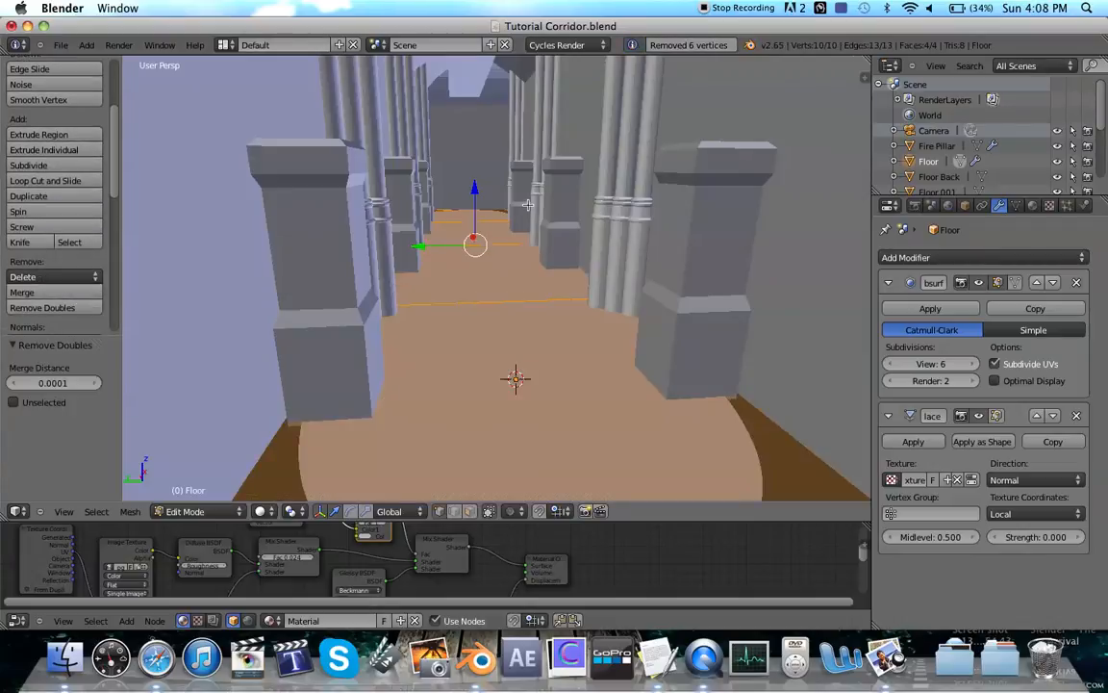
pyautogui.press('Tab')
# Step: Inspect the joined Floor from several angles and check the image texture used by its Displace modifier
pyautogui.hscroll(5, 534, 295)
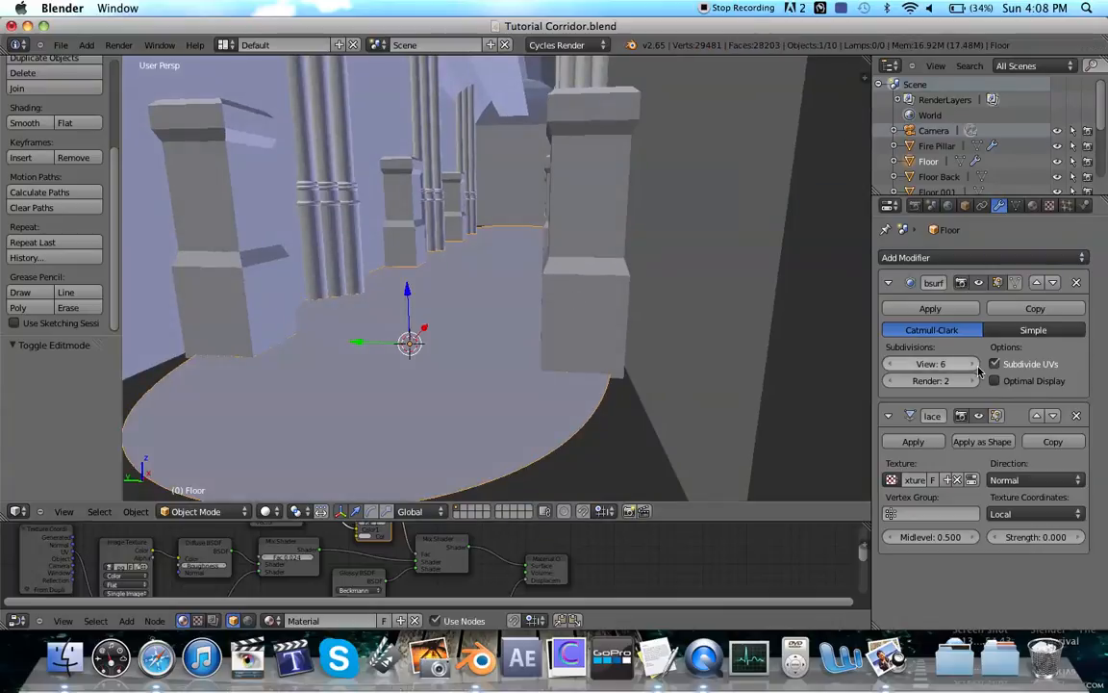
pyautogui.hscroll(-10, 498, 315)
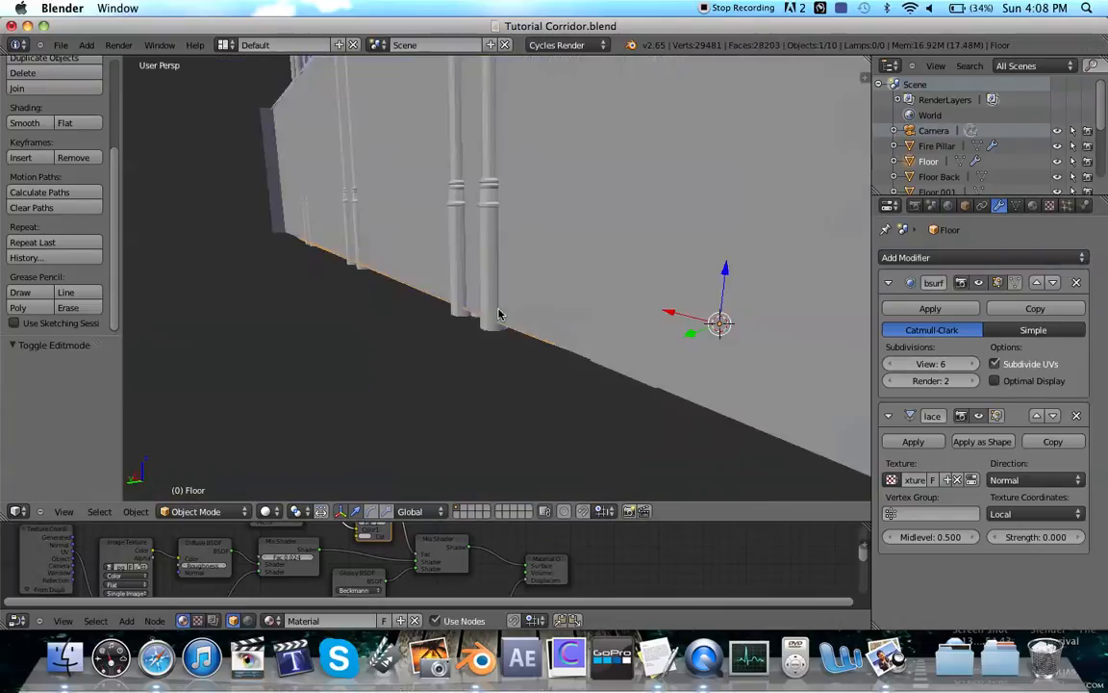
pyautogui.hscroll(10, 499, 314)
pyautogui.hscroll(-1, 498, 315)
pyautogui.scroll(-3, 499, 315)
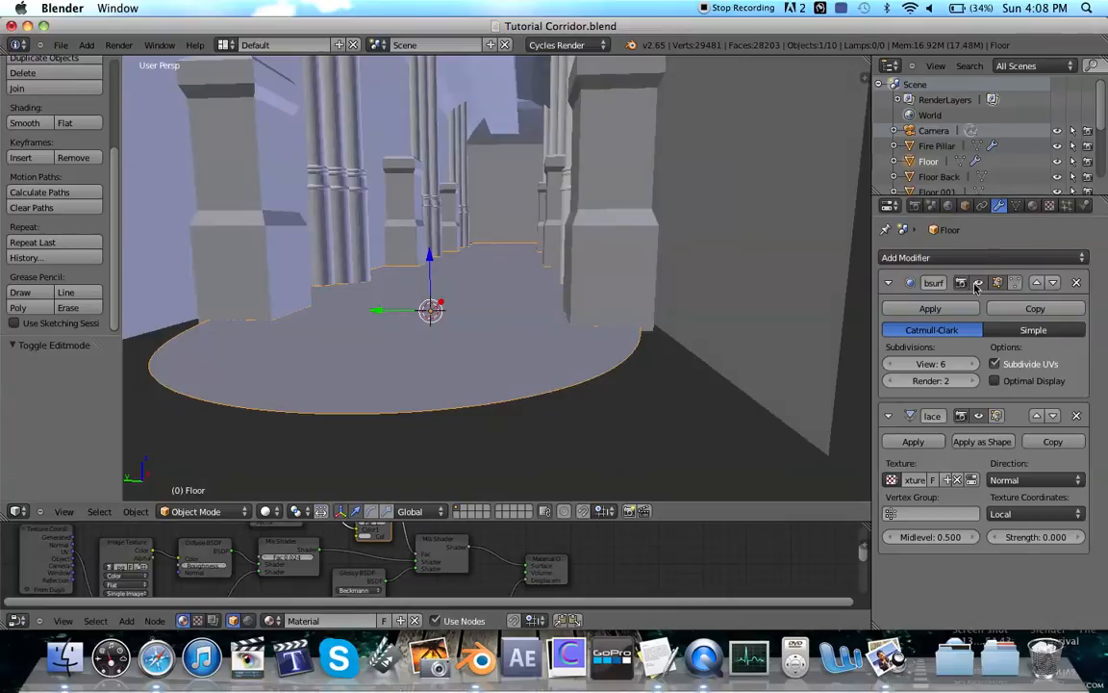
pyautogui.click(1050, 206)
pyautogui.click(936, 257)
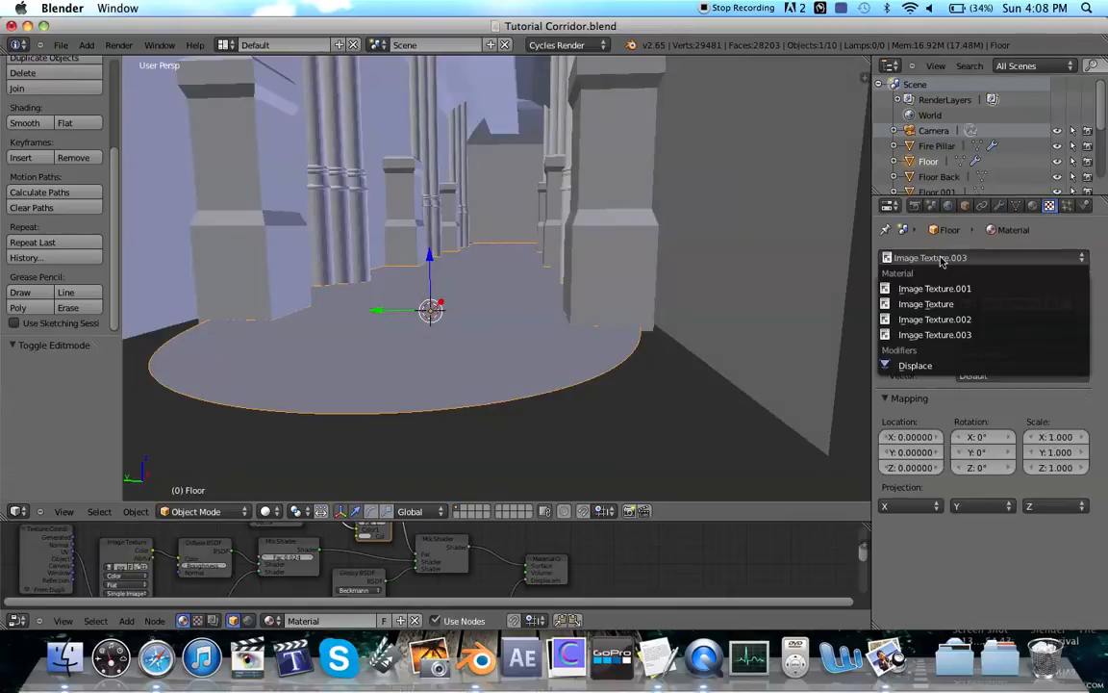
pyautogui.click(919, 369)
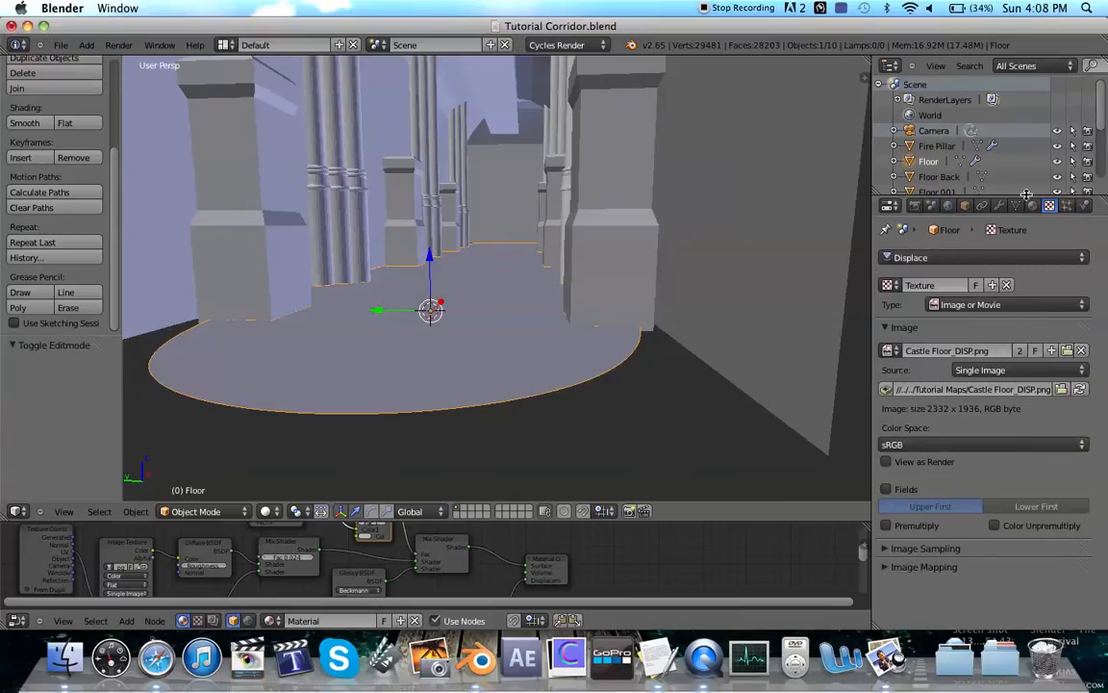
# Step: Set the texture coordinates of the Floor's Displace modifier to UV, trying direction Z before returning it to Normal
pyautogui.click(1032, 206)
pyautogui.click(1013, 206)
pyautogui.click(998, 206)
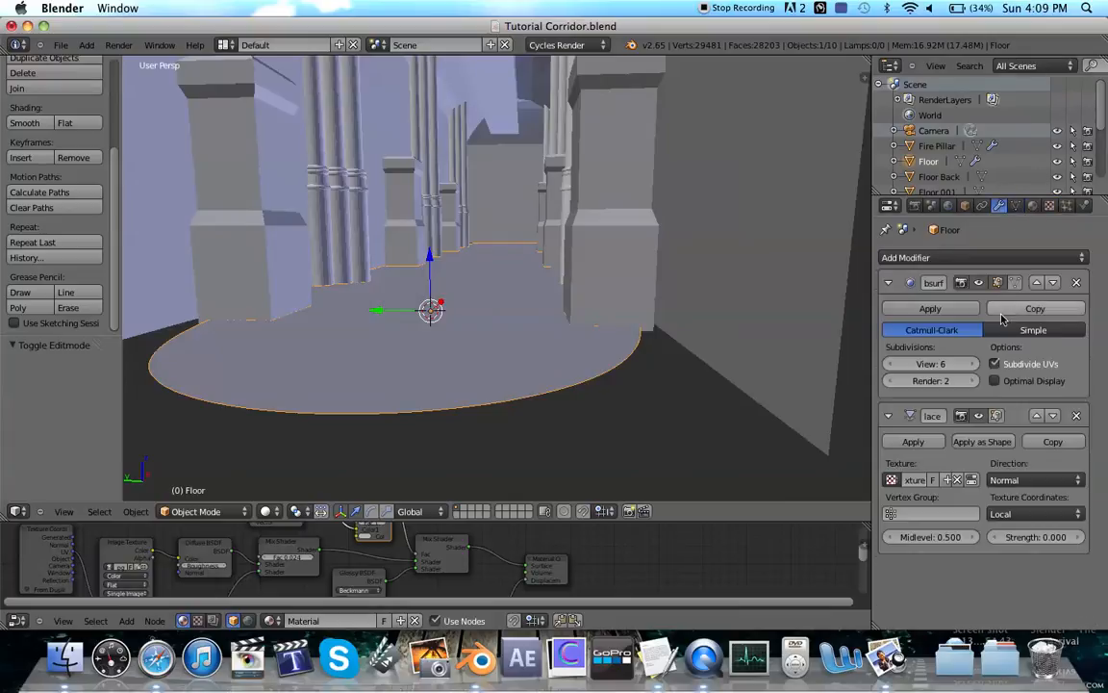
pyautogui.click(1018, 480)
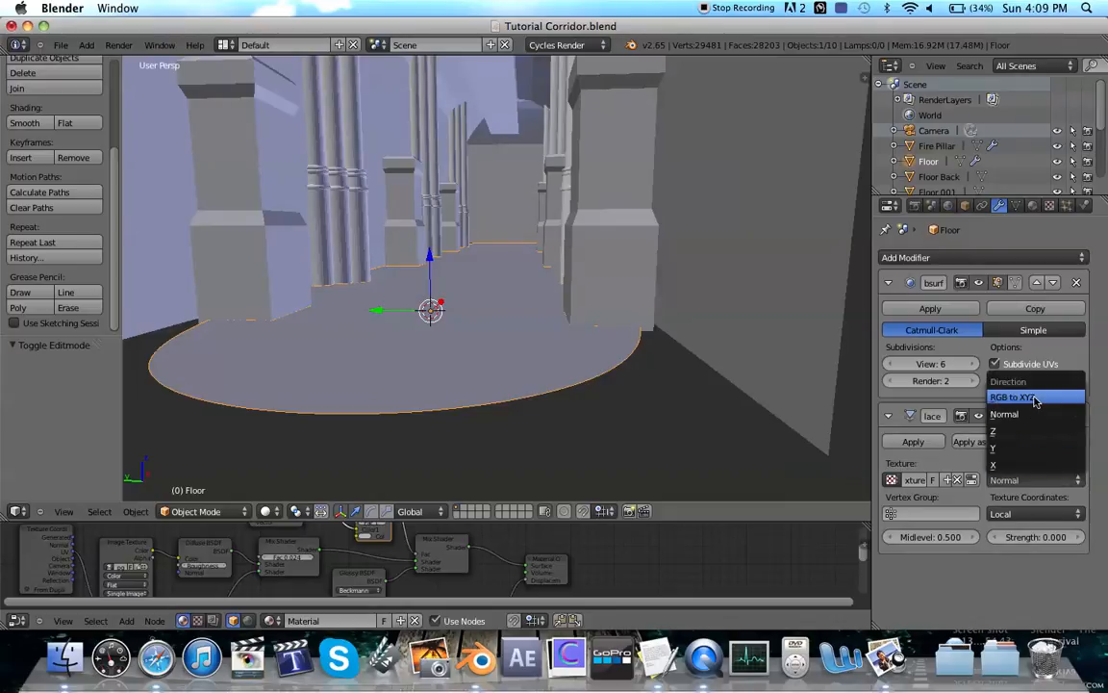
pyautogui.click(1021, 450)
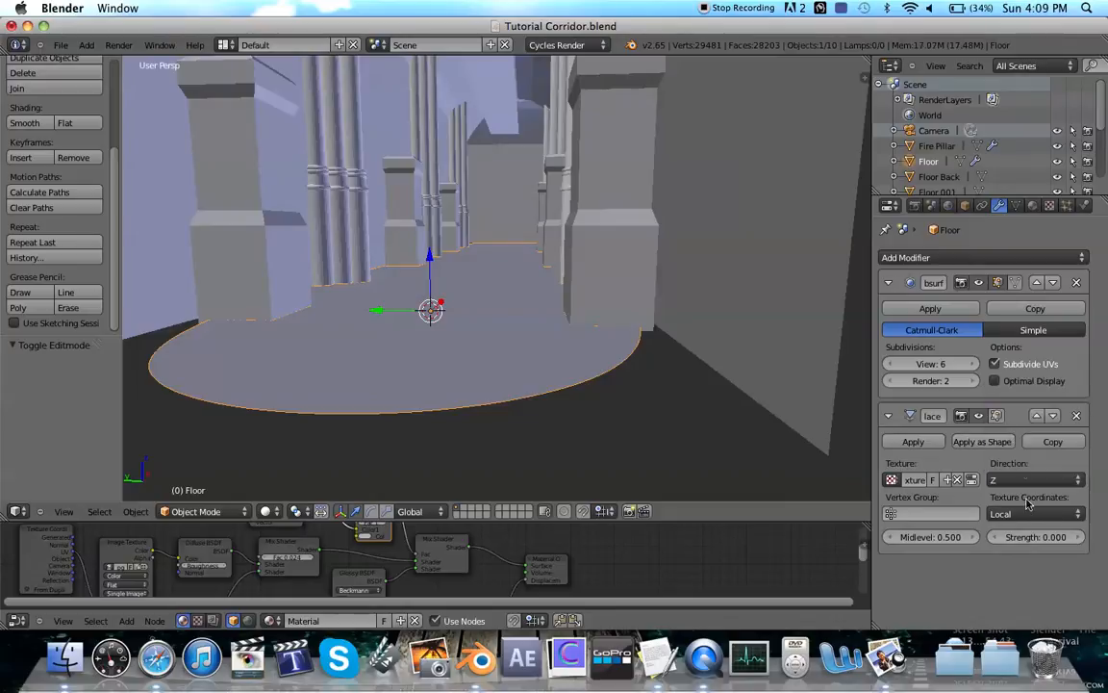
pyautogui.click(1012, 514)
pyautogui.click(986, 448)
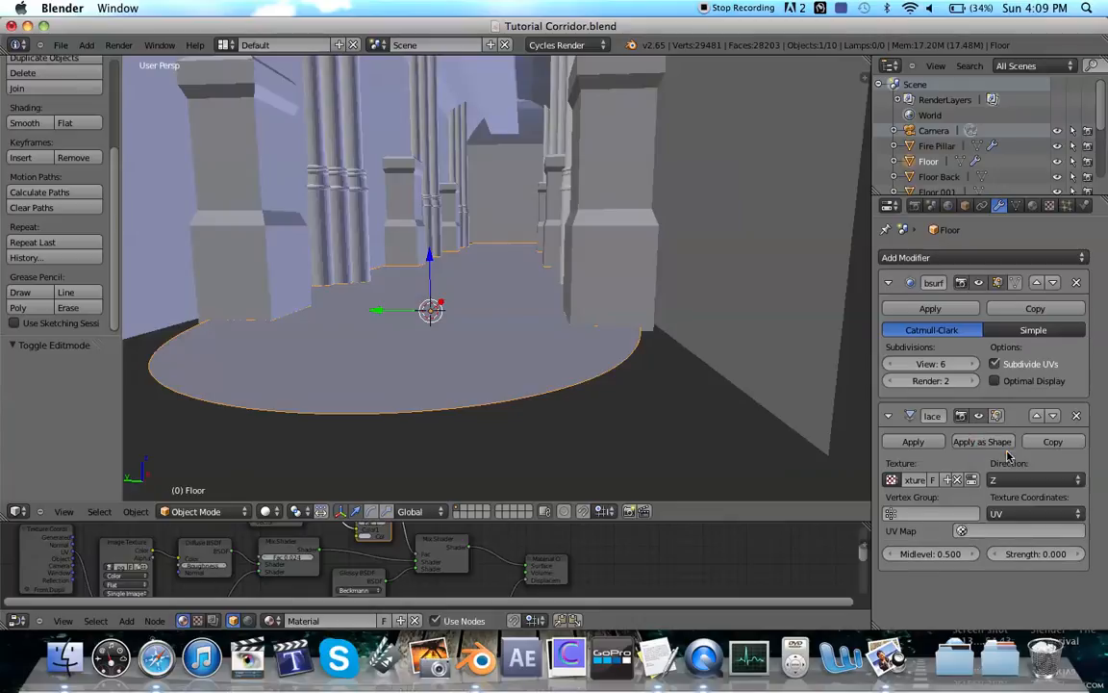
pyautogui.click(1000, 479)
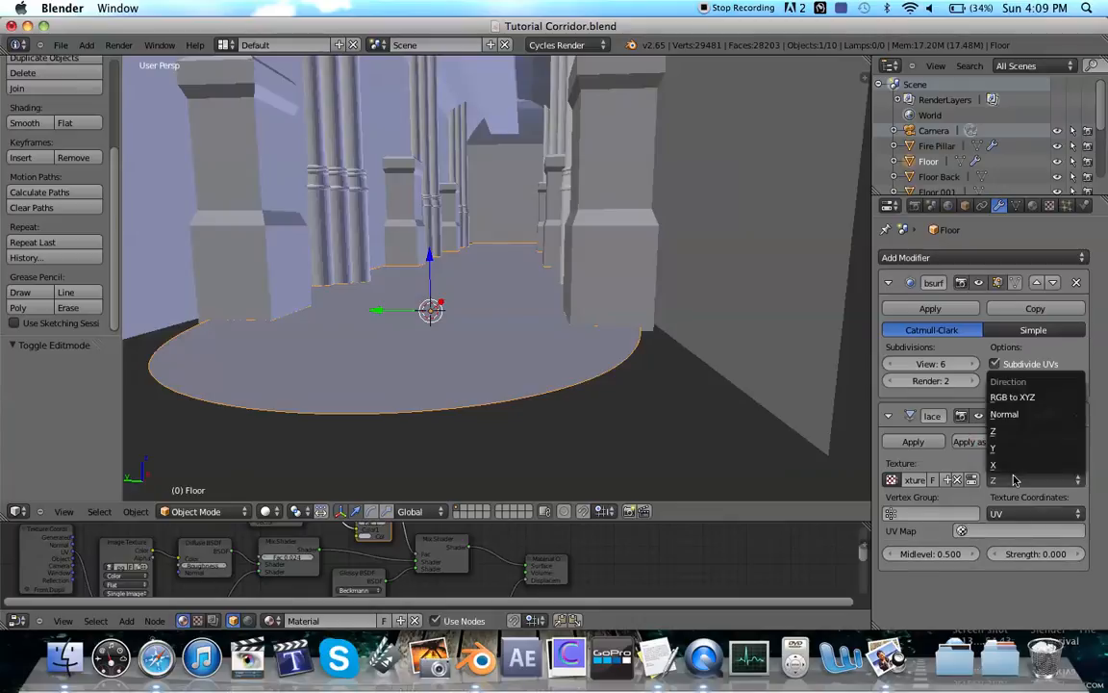
pyautogui.click(1015, 420)
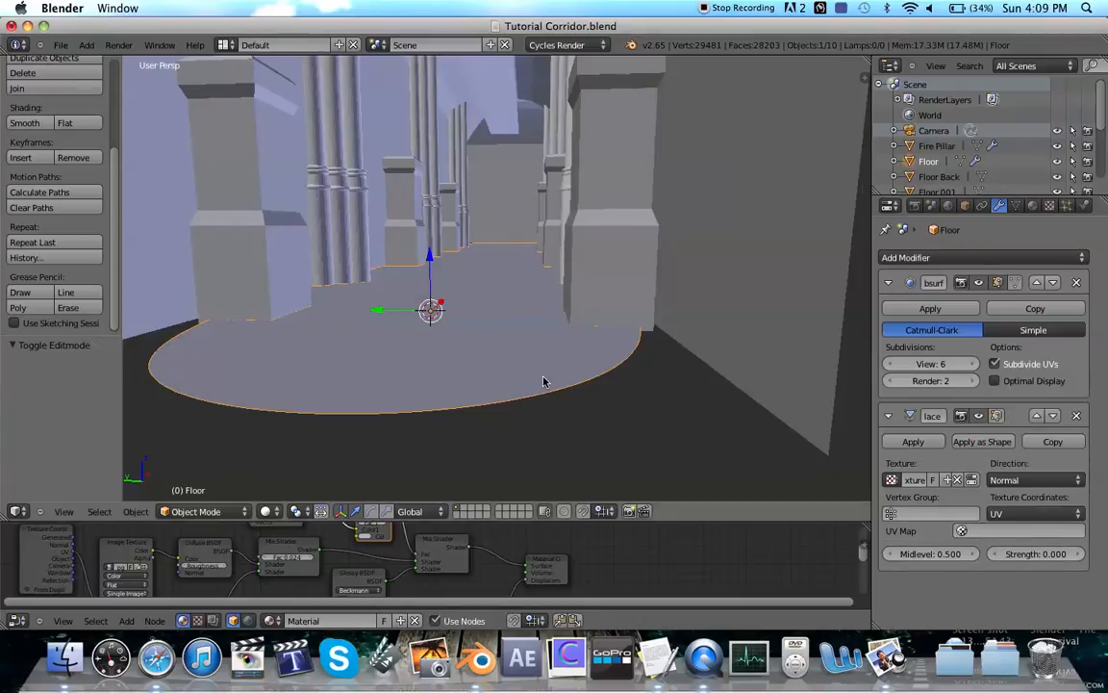
# Step: Assign UVMap as the UV map of the Floor's Displace modifier and inspect the floor from above and below
pyautogui.hscroll(-5, 544, 382)
pyautogui.keyDown('shift'); pyautogui.hscroll(-4, 543, 382); pyautogui.keyUp('shift')
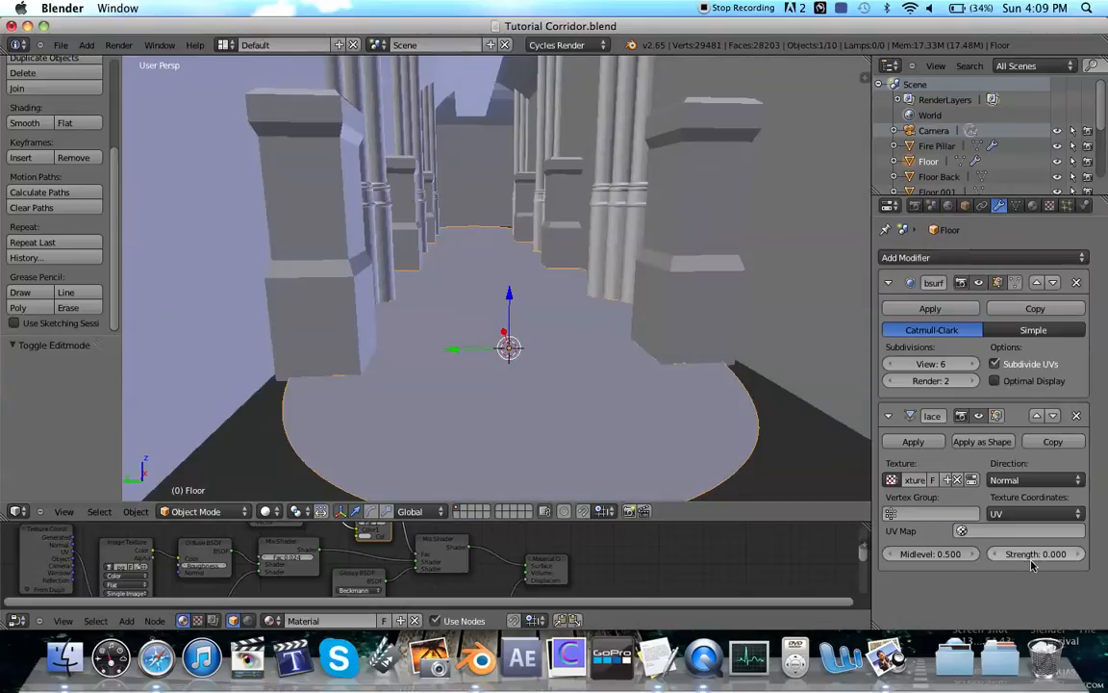
pyautogui.rightClick(1067, 554)
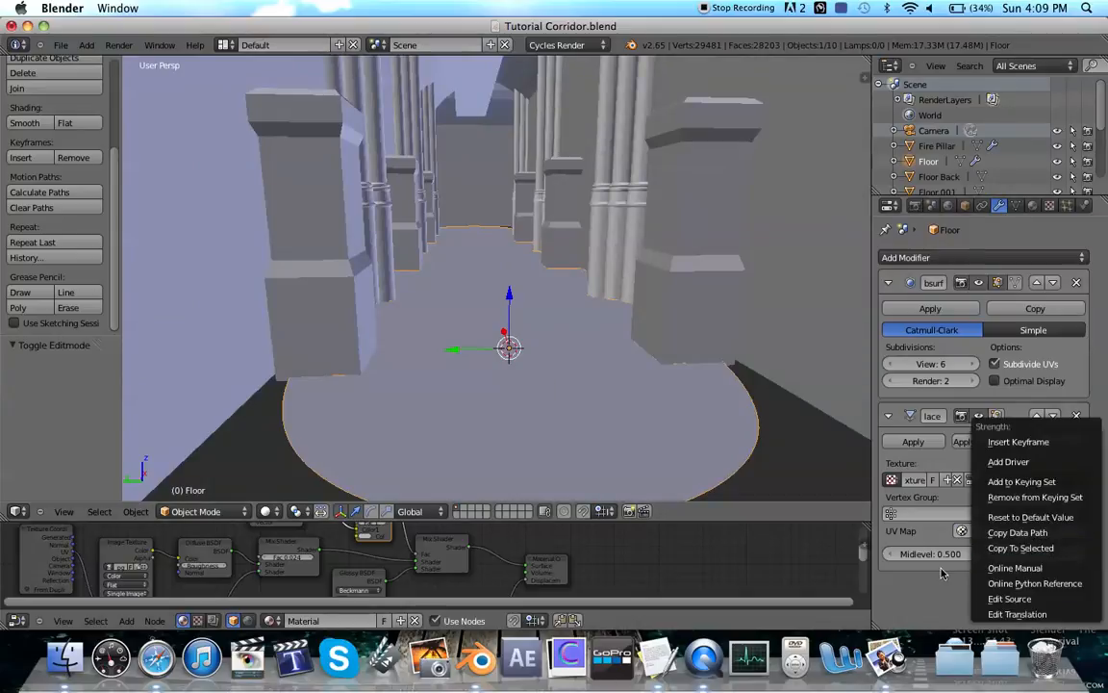
pyautogui.click(963, 530)
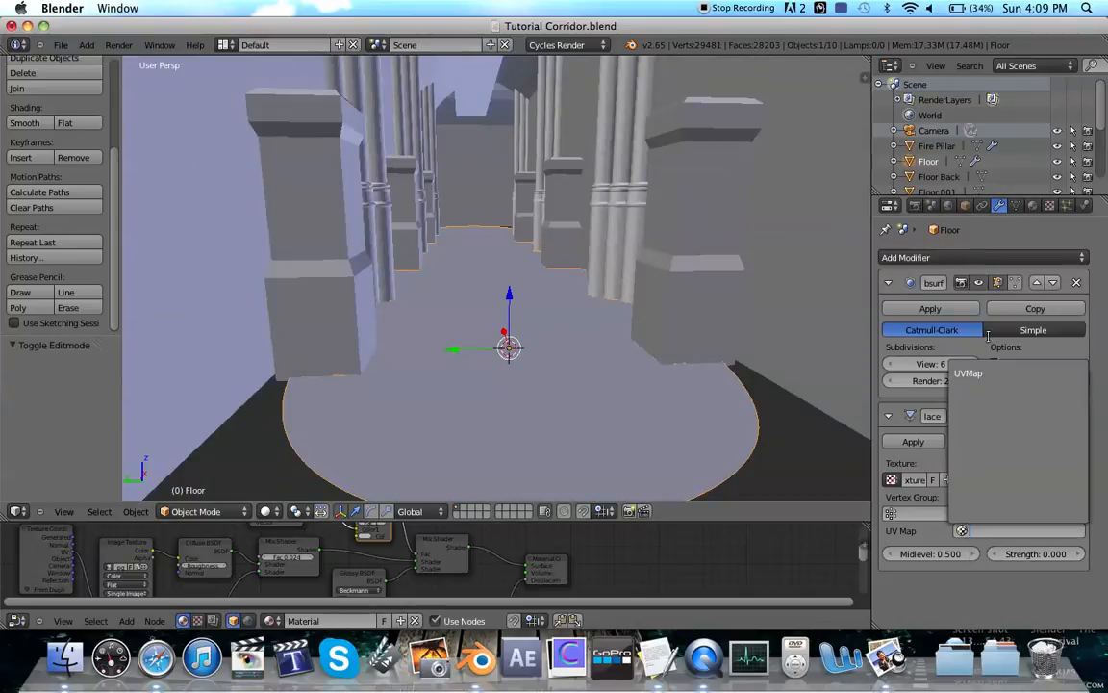
pyautogui.click(970, 373)
pyautogui.moveTo(535, 386); pyautogui.dragTo(645, 435, button='middle')
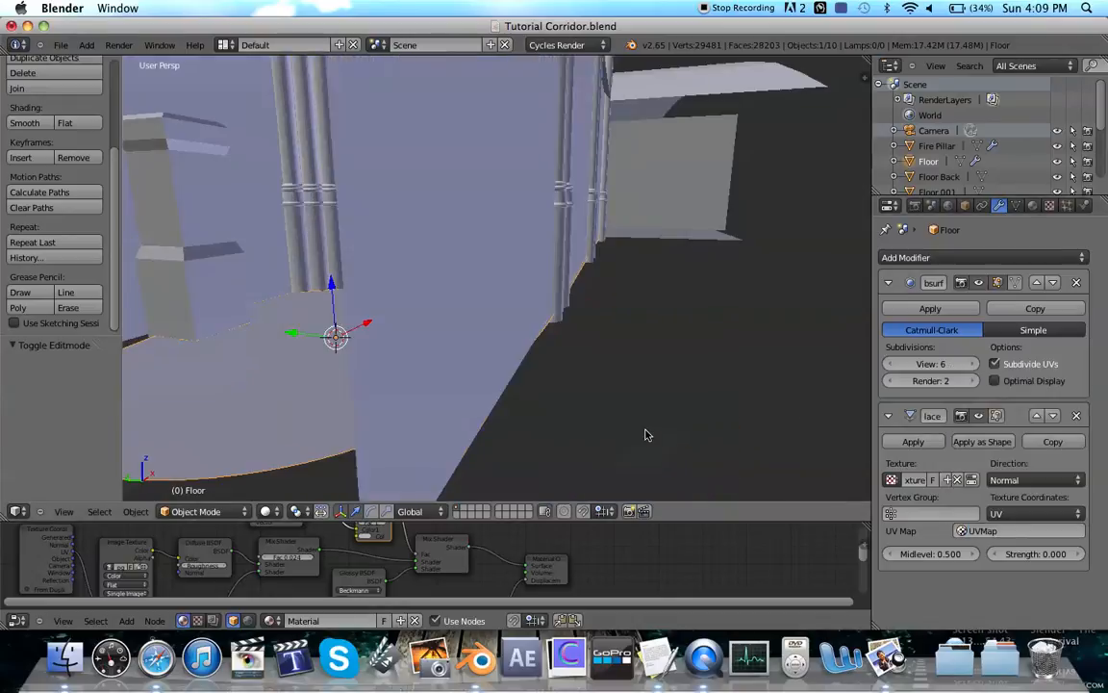
pyautogui.moveTo(447, 280); pyautogui.dragTo(388, 244, button='middle')
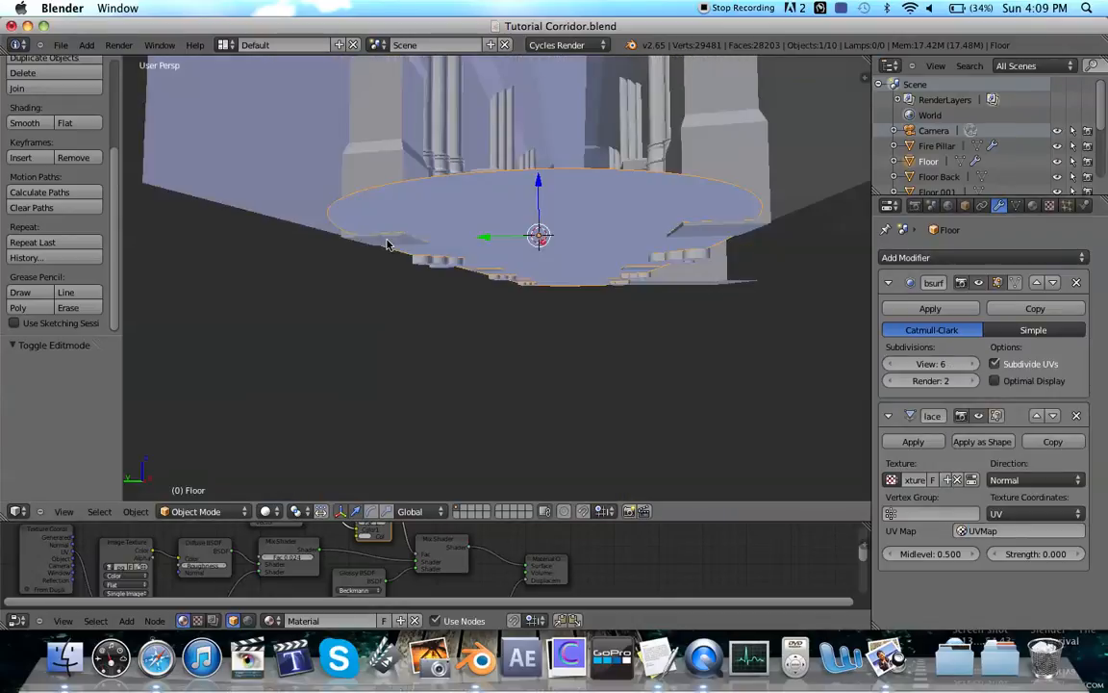
# Step: Open Hogwarts Corridor.blend, select Wall.002 and examine its Subdivision Surface and Displace modifier settings
pyautogui.click(60, 46)
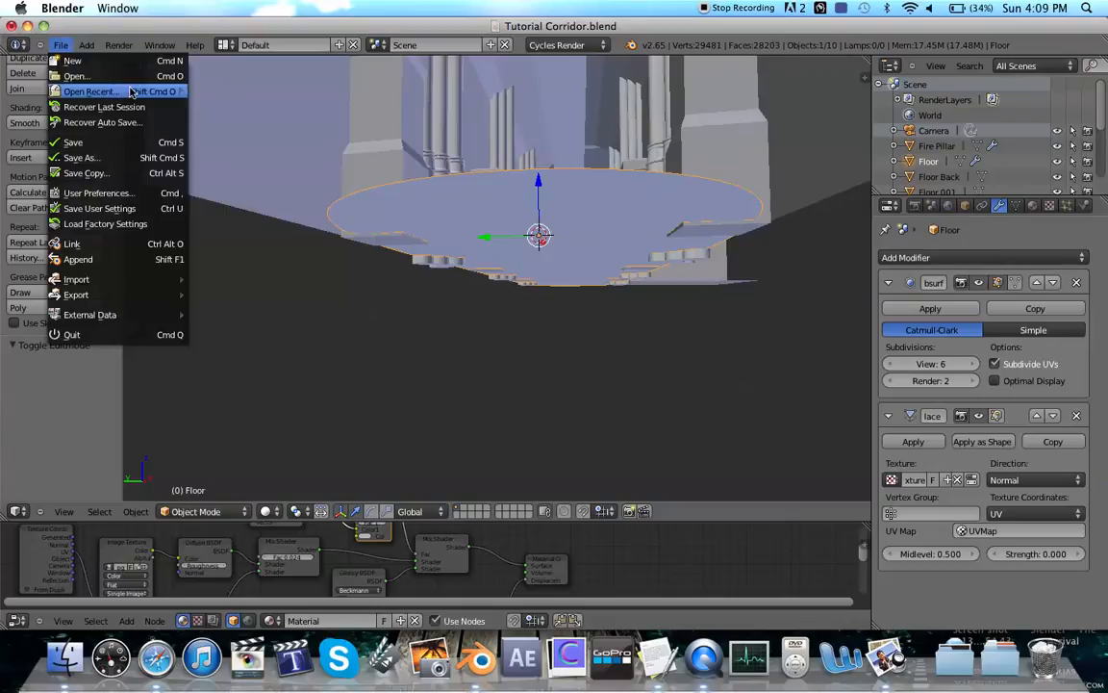
pyautogui.moveTo(115, 91)
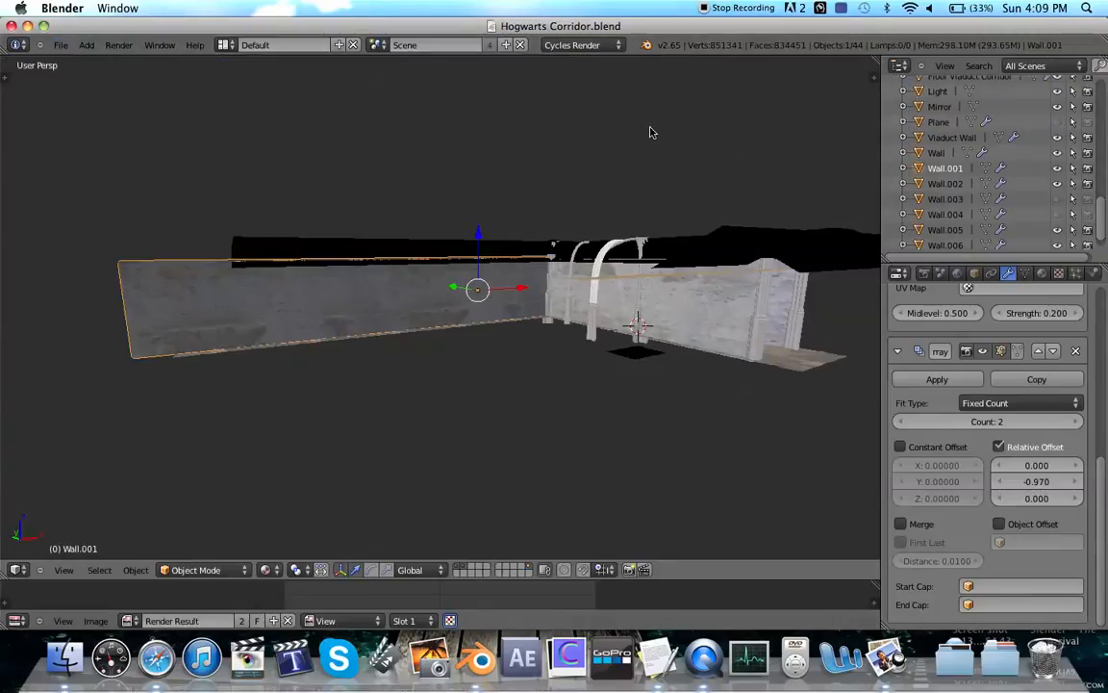
pyautogui.hscroll(5, 650, 132)
pyautogui.scroll(-5, 650, 132)
pyautogui.scroll(4, 651, 132)
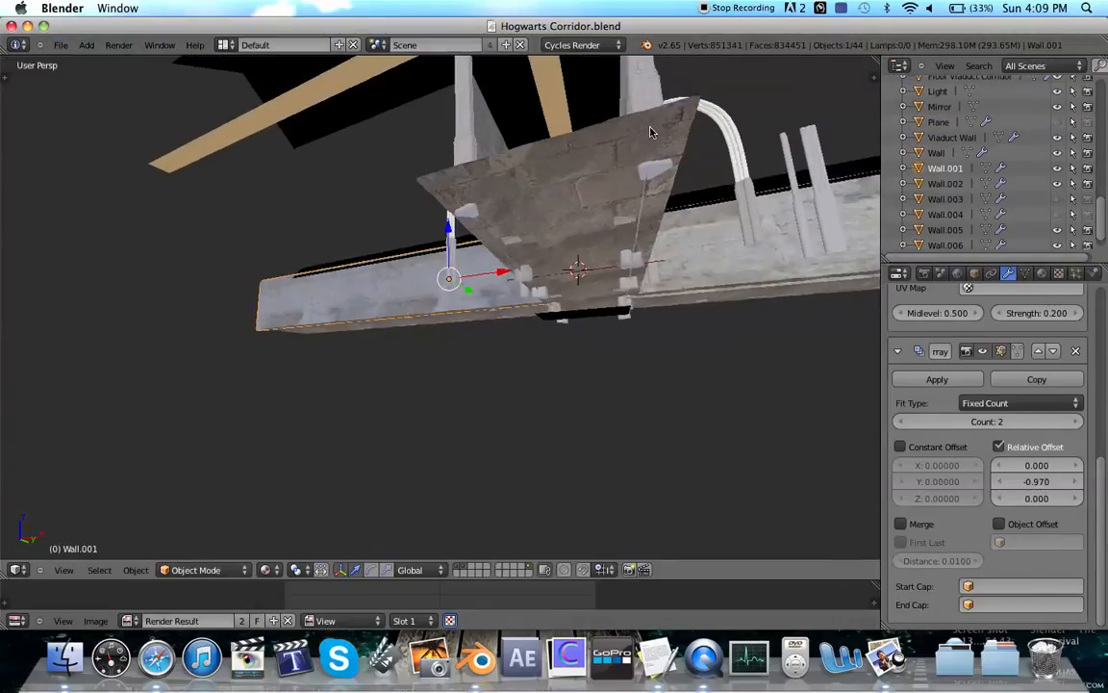
pyautogui.scroll(1, 651, 132)
pyautogui.rightClick(490, 204)
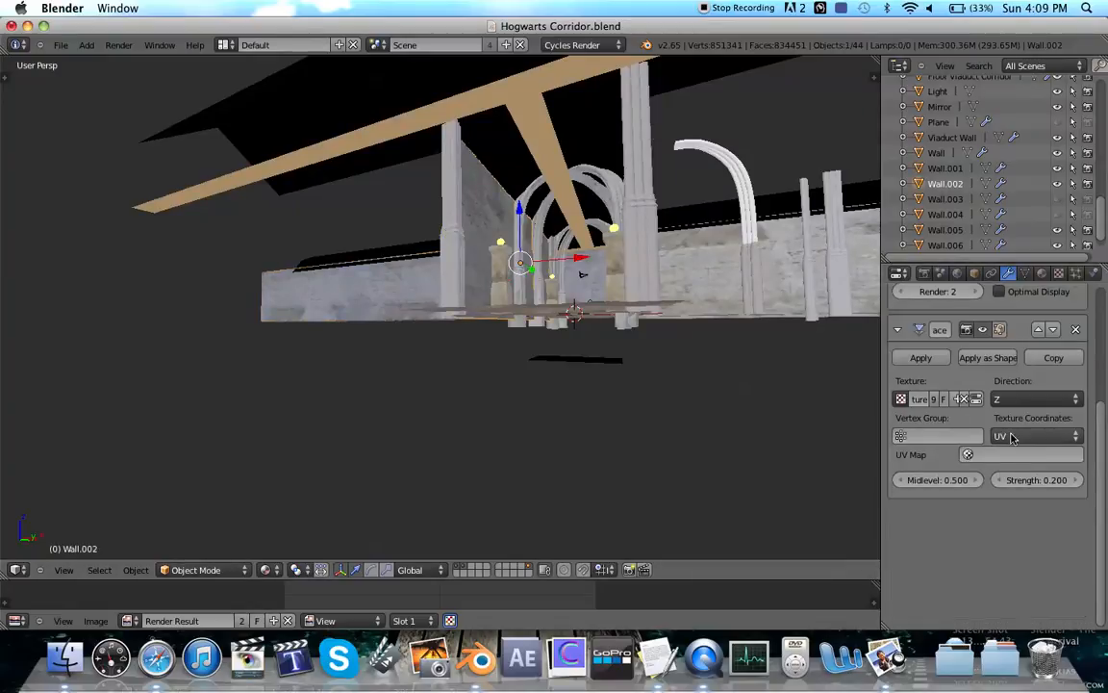
pyautogui.scroll(1, 1013, 432)
pyautogui.scroll(5, 1013, 432)
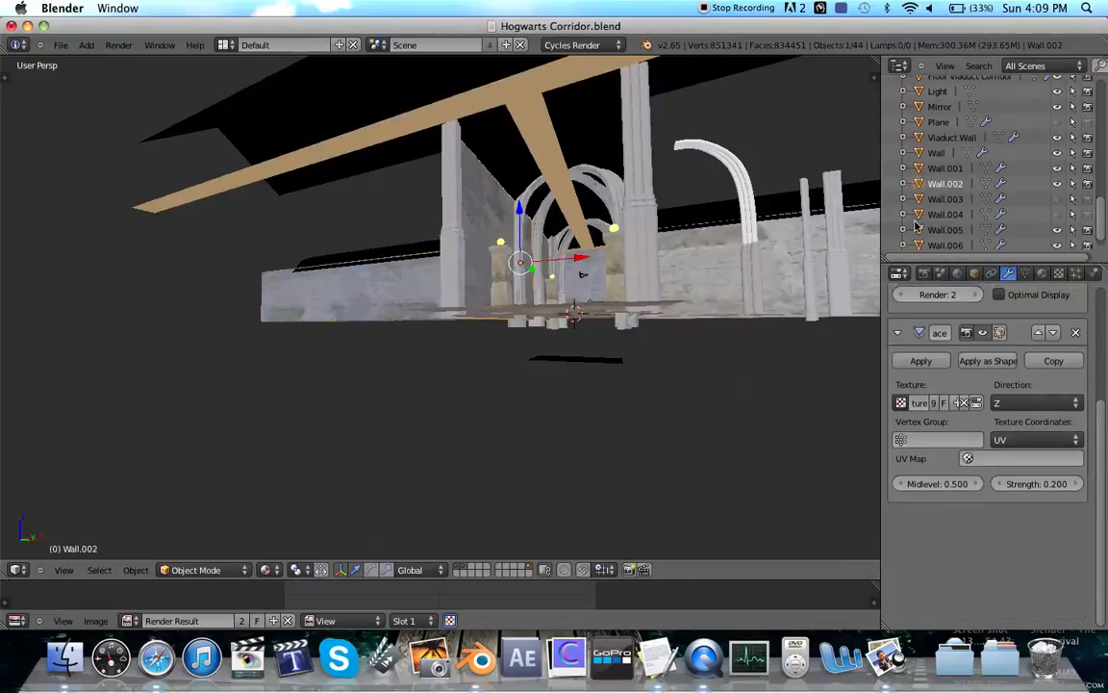
pyautogui.scroll(5, 670, 315)
pyautogui.hscroll(3, 672, 315)
pyautogui.hscroll(-8, 670, 315)
pyautogui.scroll(-5, 670, 315)
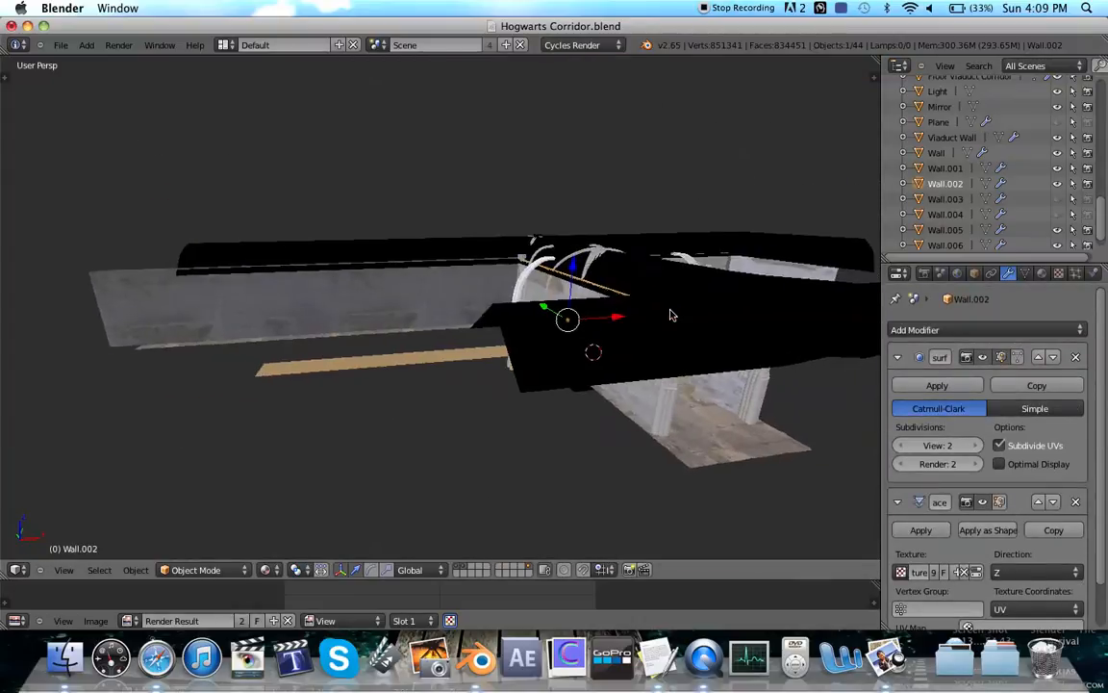
# Step: Start the Screencast Keys display in the 3D view
pyautogui.press('n')
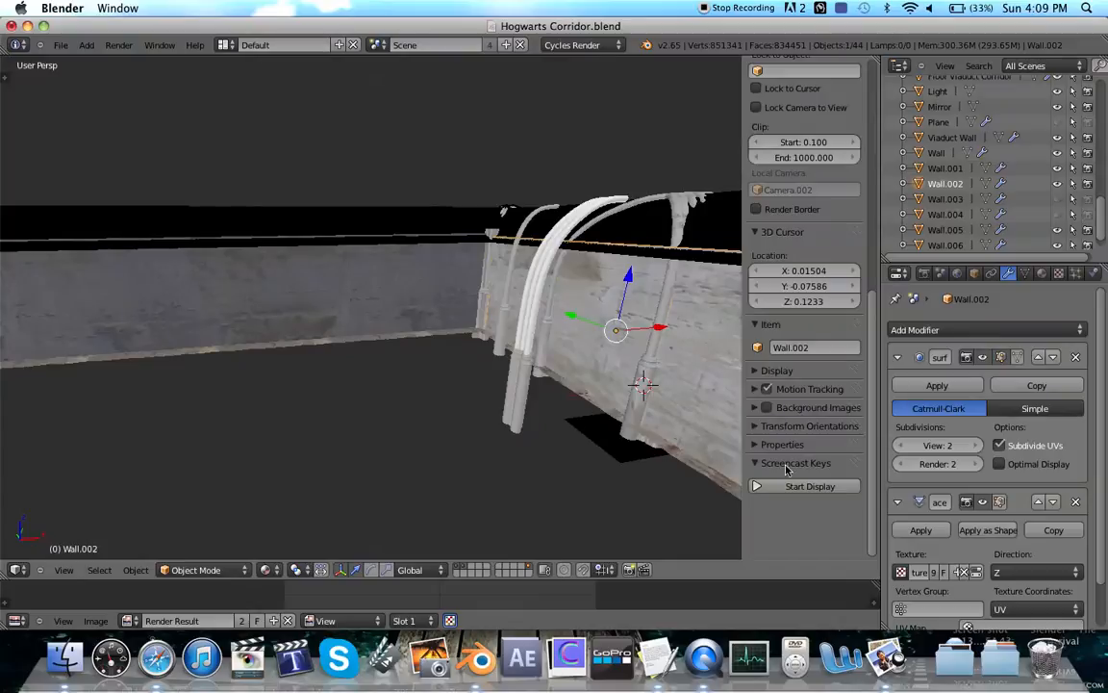
pyautogui.click(810, 486)
pyautogui.press('n')
# Step: Examine the displaced surface of Wall.002 and its Displace direction and texture coordinate options
pyautogui.hscroll(5, 674, 407)
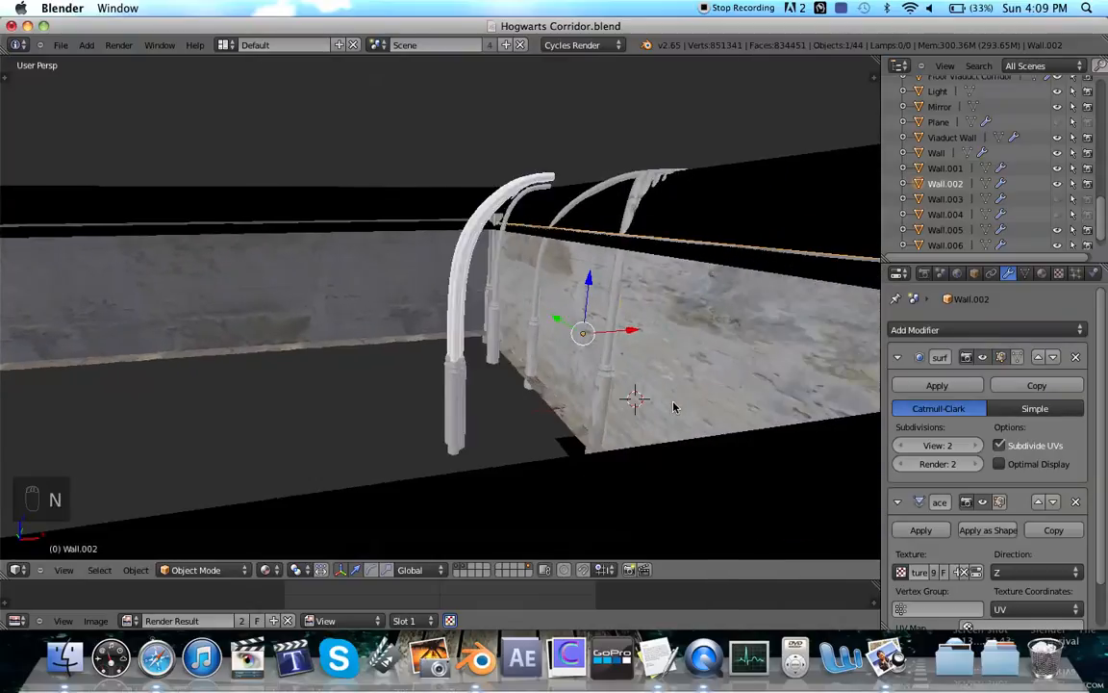
pyautogui.scroll(-3, 673, 407)
pyautogui.scroll(3, 674, 407)
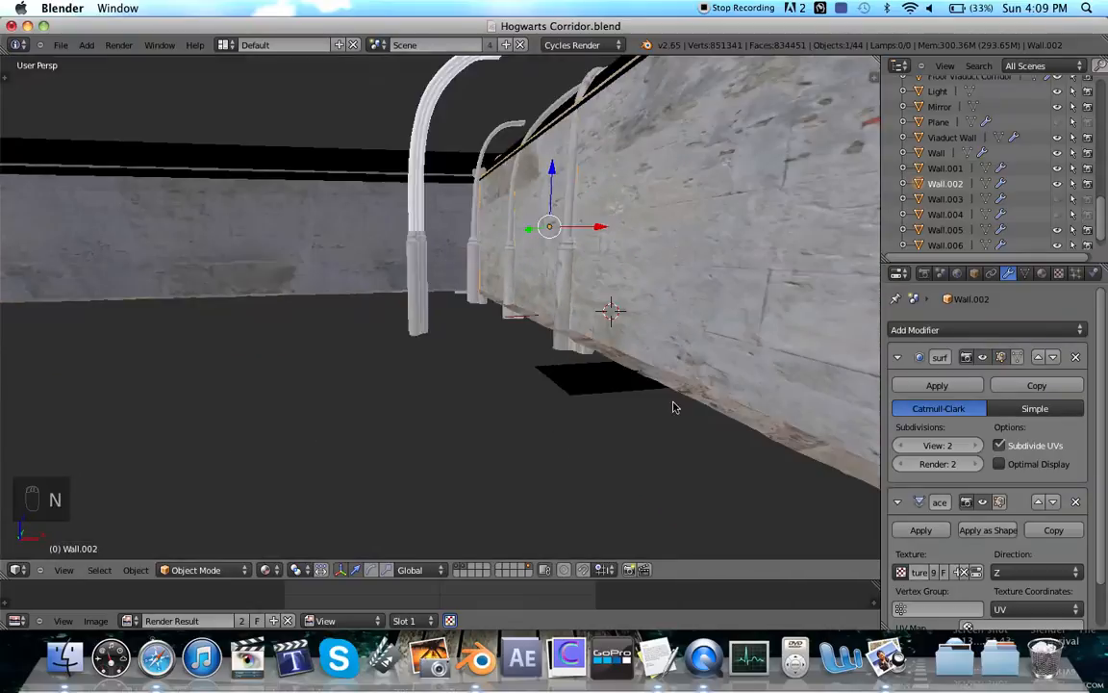
pyautogui.scroll(-2, 965, 423)
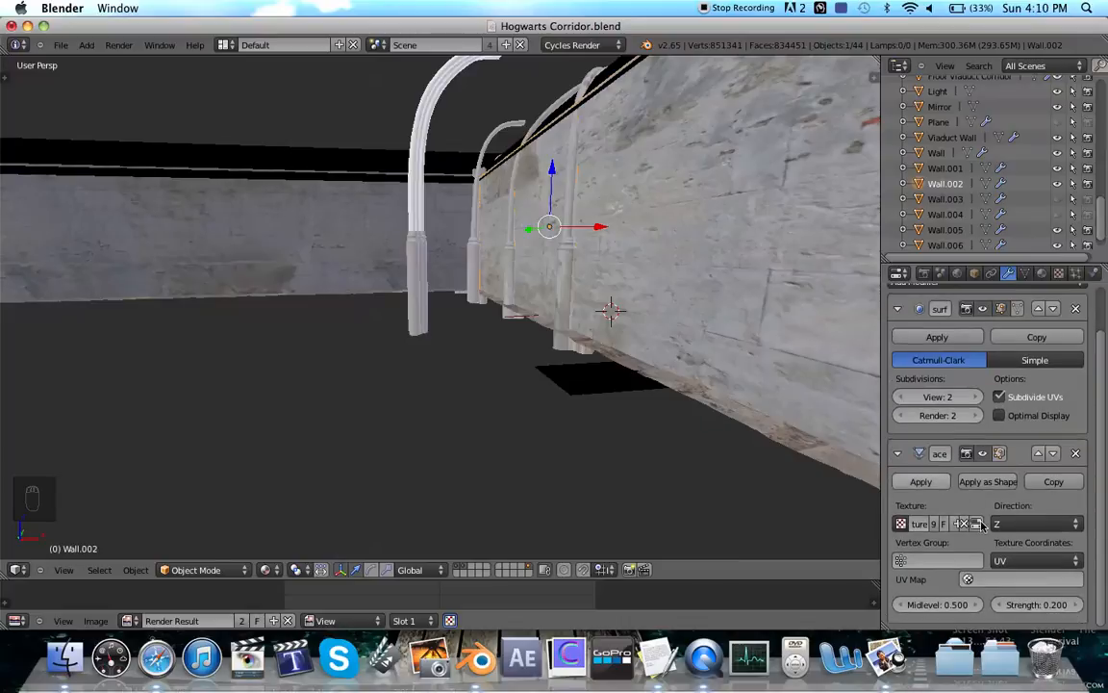
pyautogui.click(1039, 523)
pyautogui.click(1047, 562)
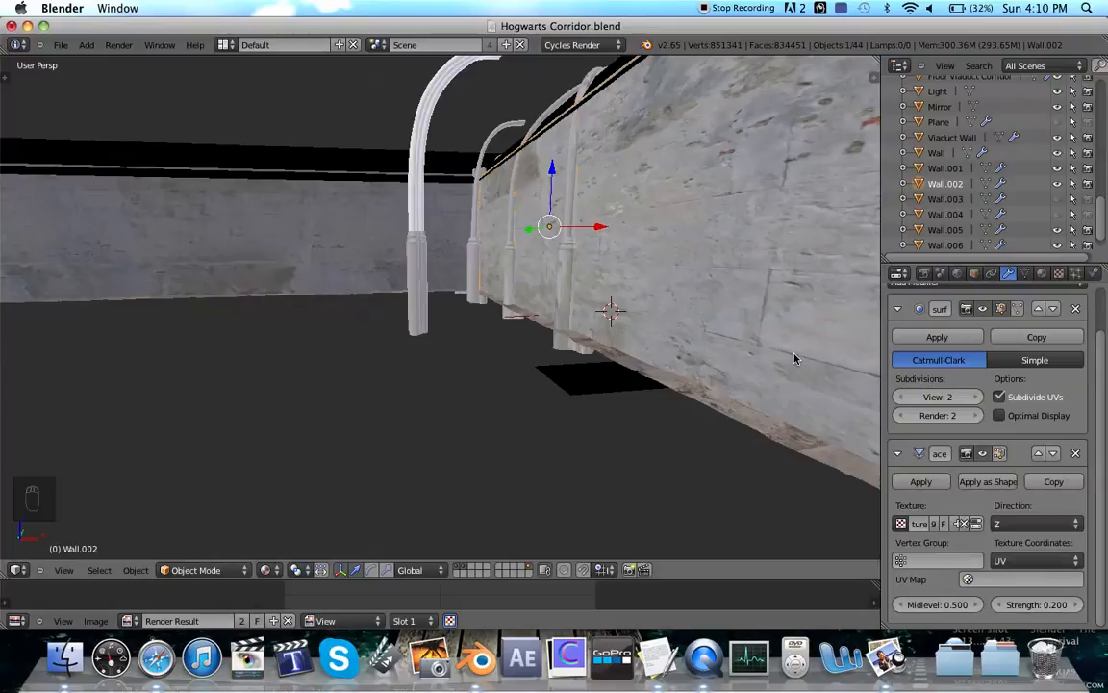
# Step: Check the image and settings of the texture used by Wall.002's Displace modifier
pyautogui.click(1058, 273)
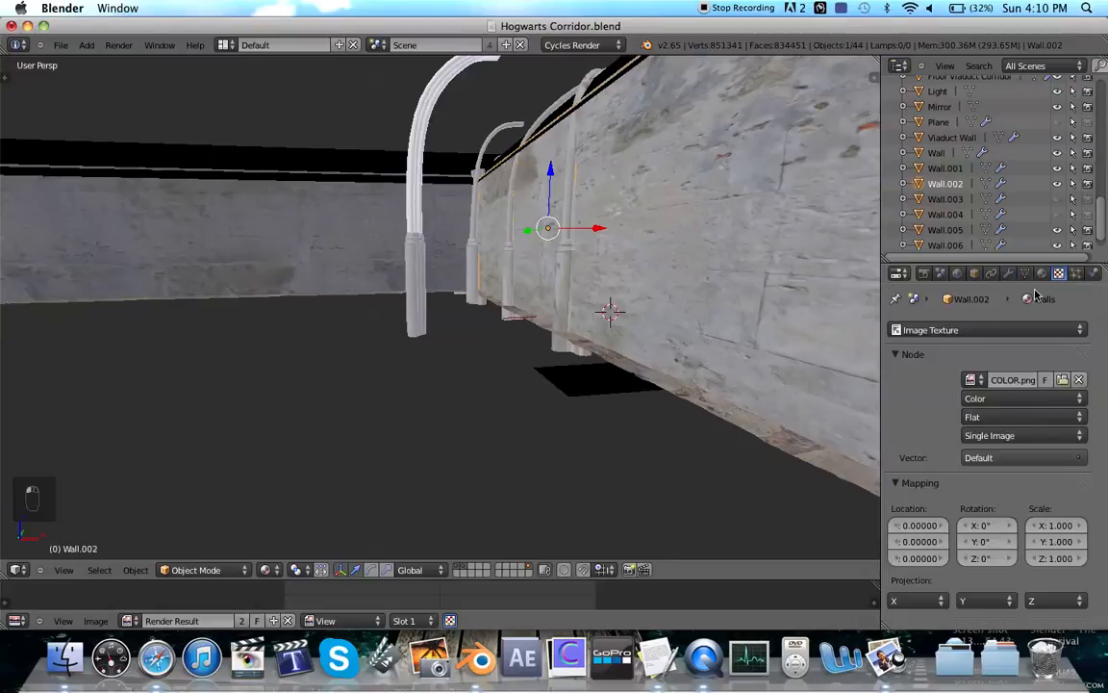
pyautogui.click(972, 330)
pyautogui.click(925, 447)
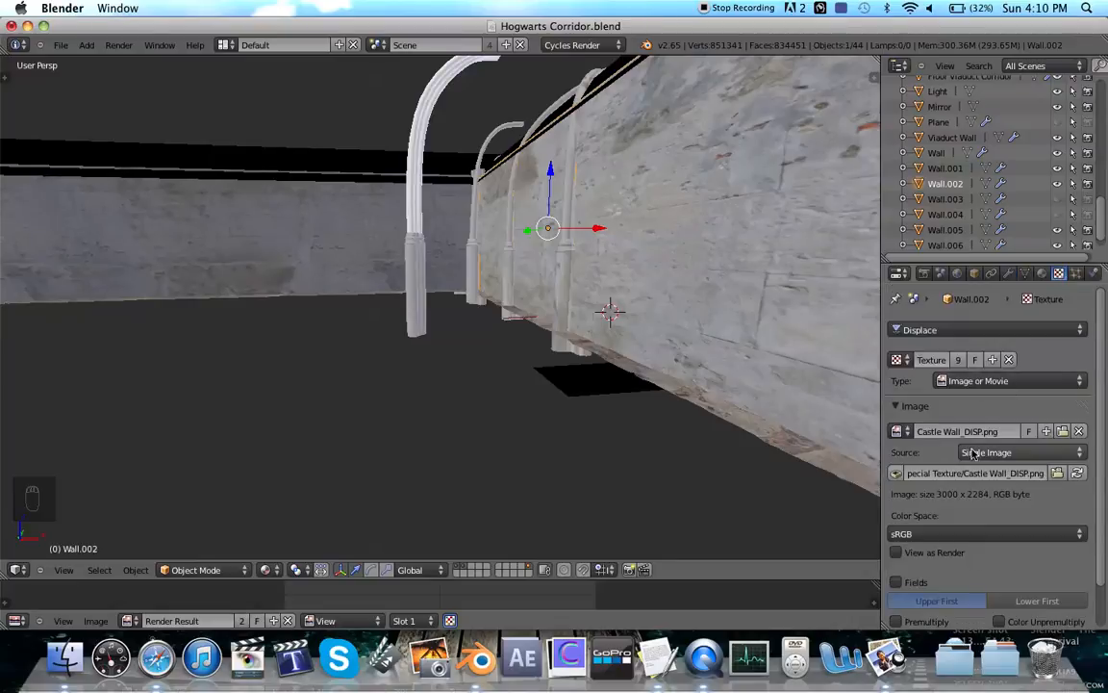
pyautogui.scroll(-2, 974, 517)
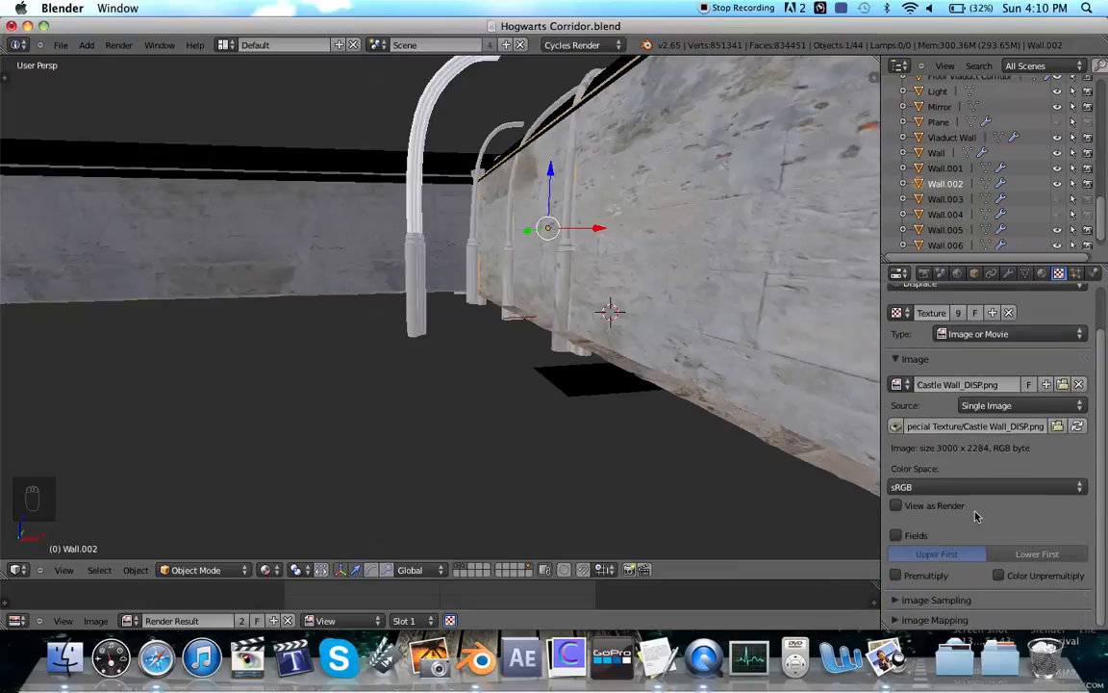
pyautogui.scroll(2, 974, 517)
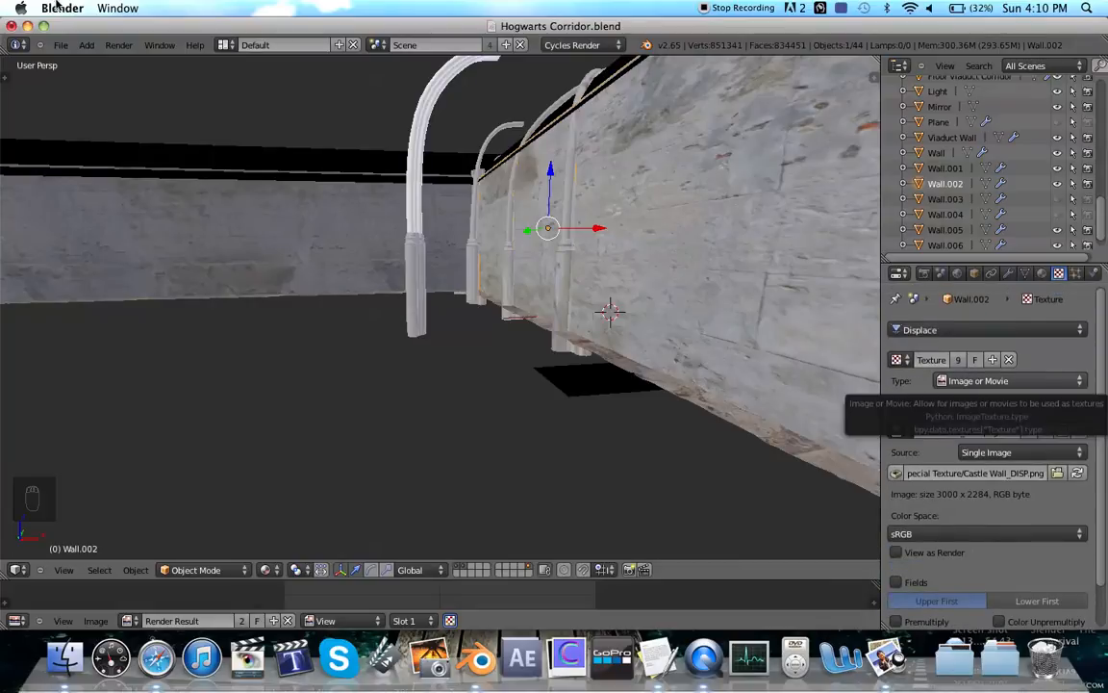
# Step: Reopen Tutorial Corridor.blend in solid shading and bring up the texture of the Floor's Displace modifier
pyautogui.click(61, 45)
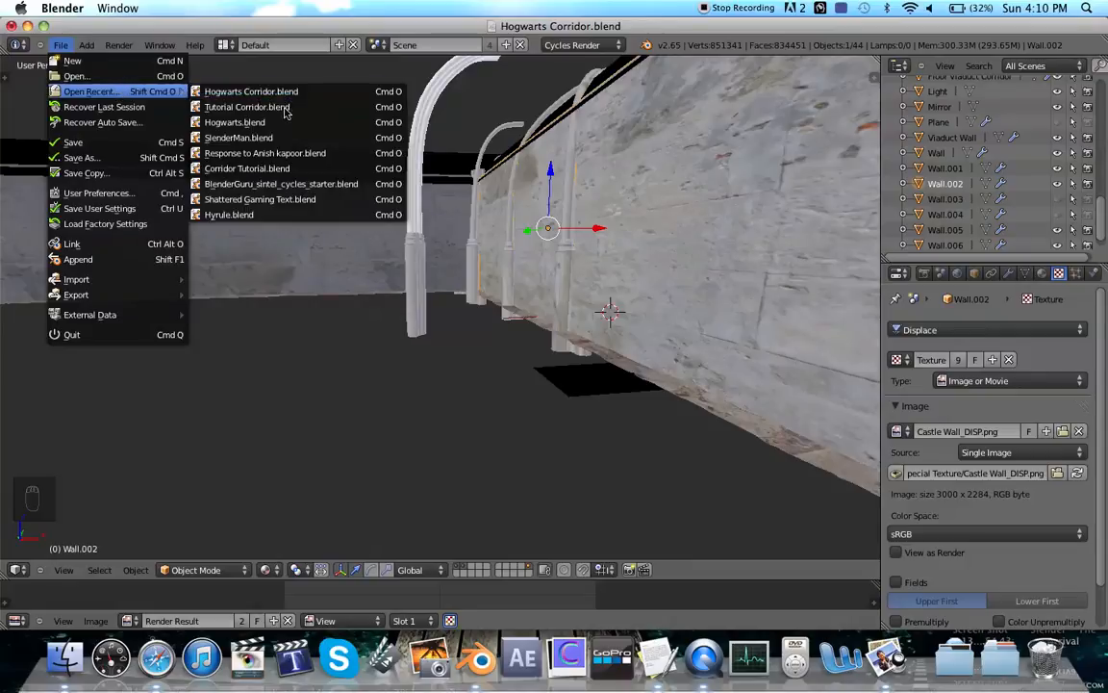
pyautogui.click(246, 107)
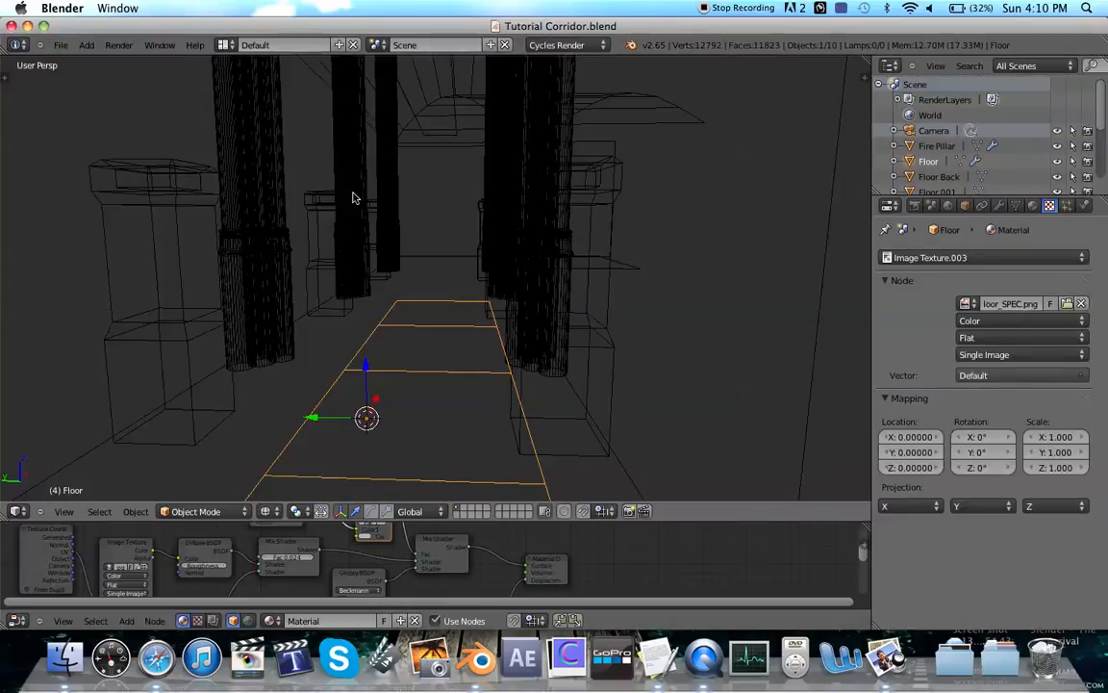
pyautogui.press('z')
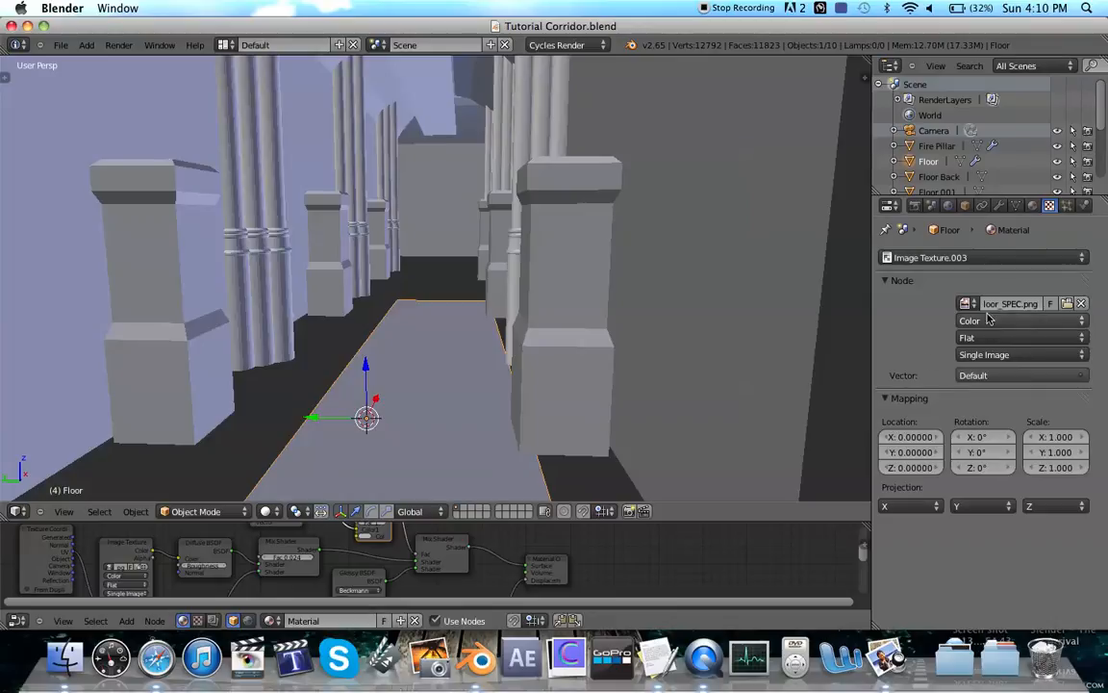
pyautogui.click(989, 258)
pyautogui.click(930, 367)
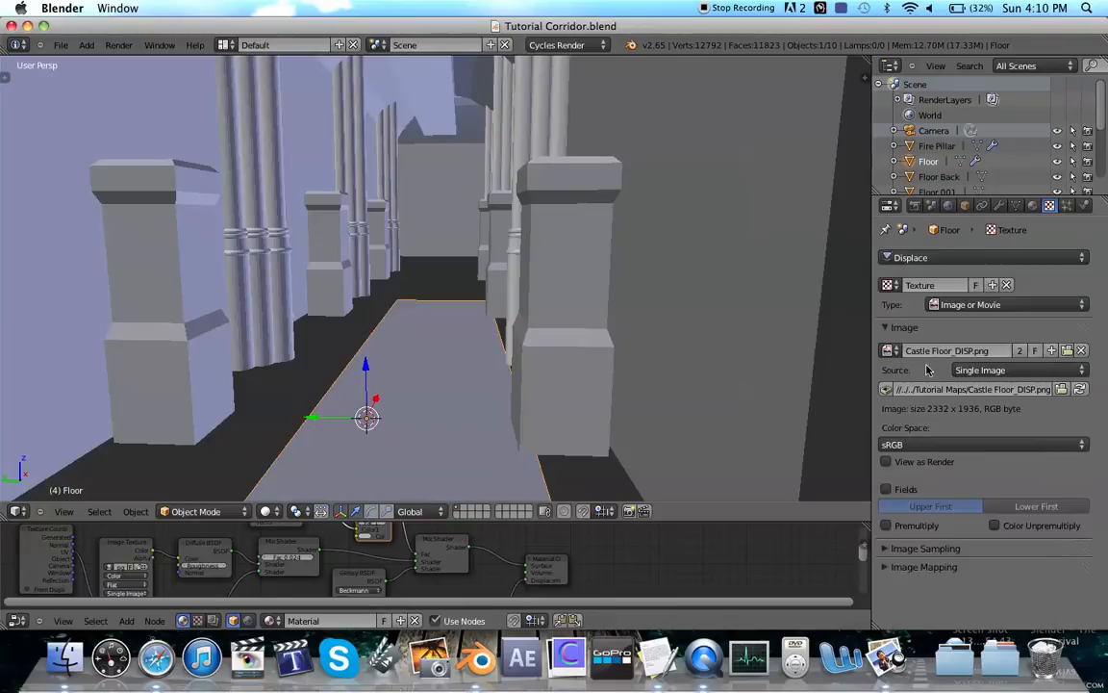
# Step: Remove the Floor's second Displace modifier and set the remaining one's strength to 0.2
pyautogui.click(999, 204)
pyautogui.scroll(-5, 1003, 341)
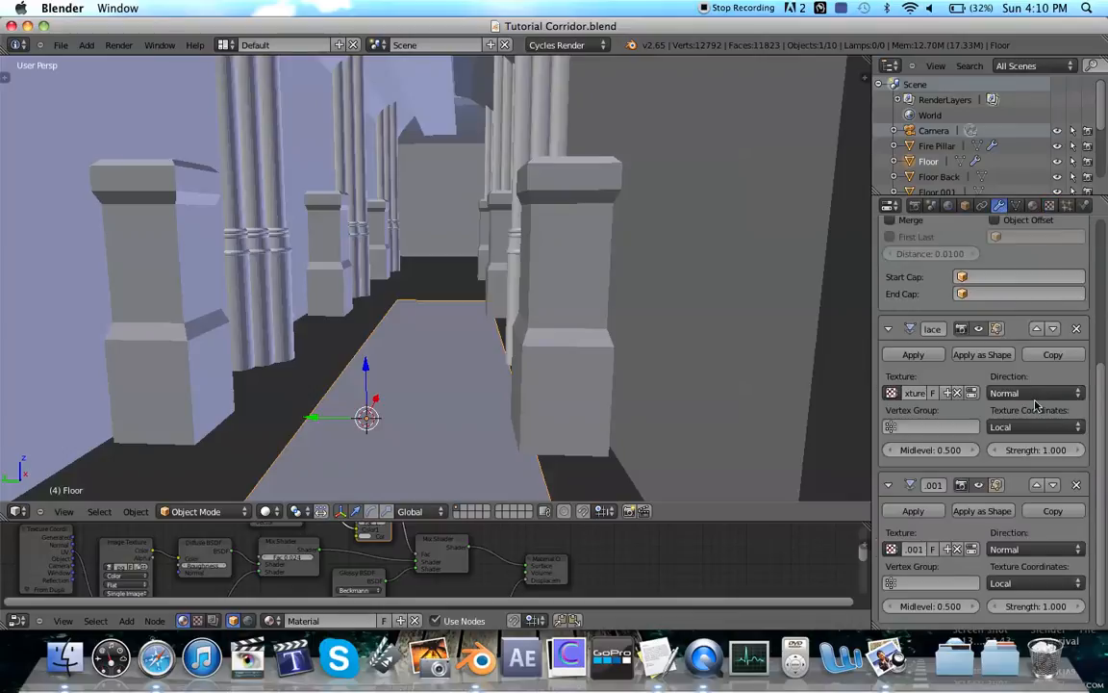
pyautogui.click(1075, 484)
pyautogui.click(1018, 449)
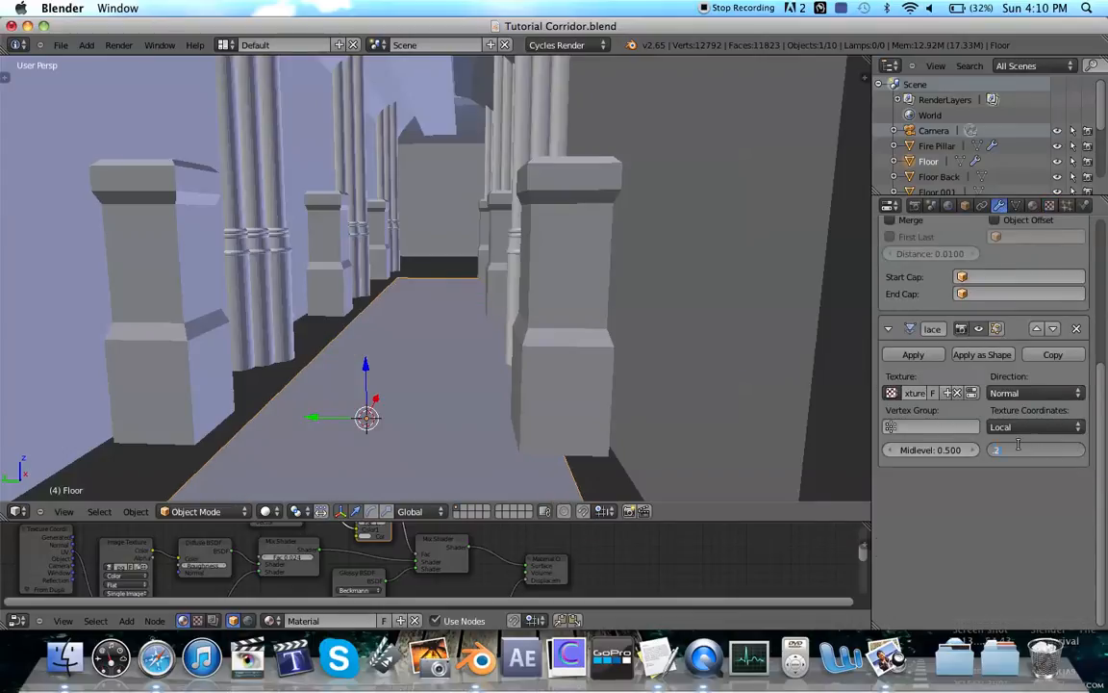
pyautogui.write('2')
pyautogui.press('Return')
# Step: Apply the Floor's Array modifier and add a Subdivision Surface modifier
pyautogui.scroll(5, 1003, 278)
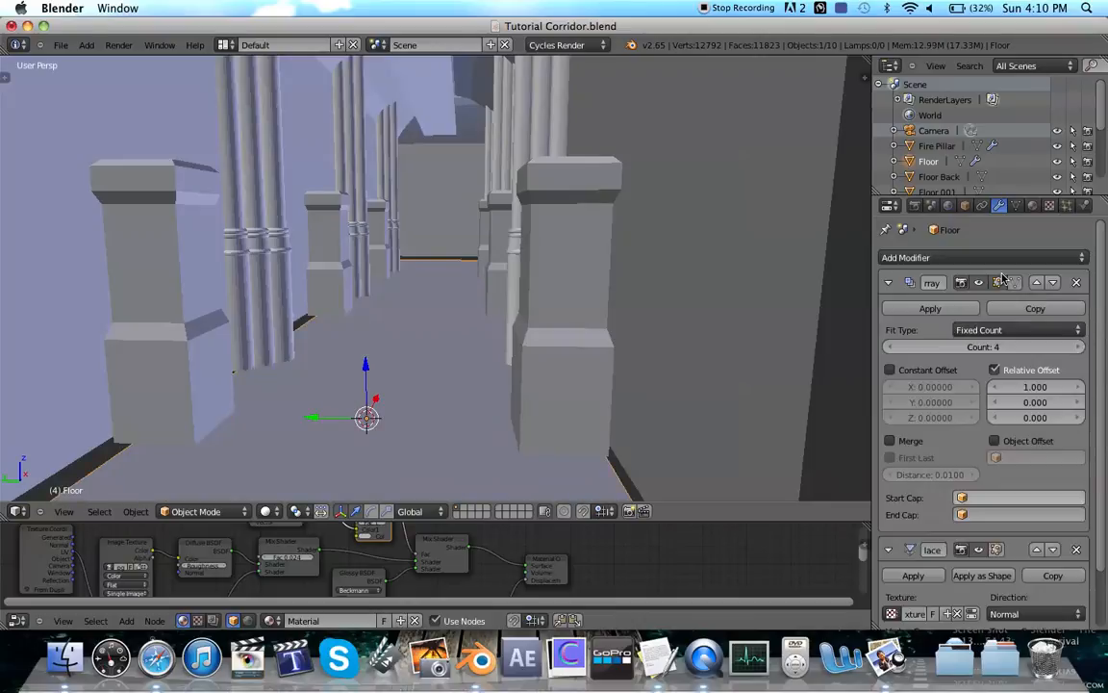
pyautogui.click(930, 307)
pyautogui.click(915, 257)
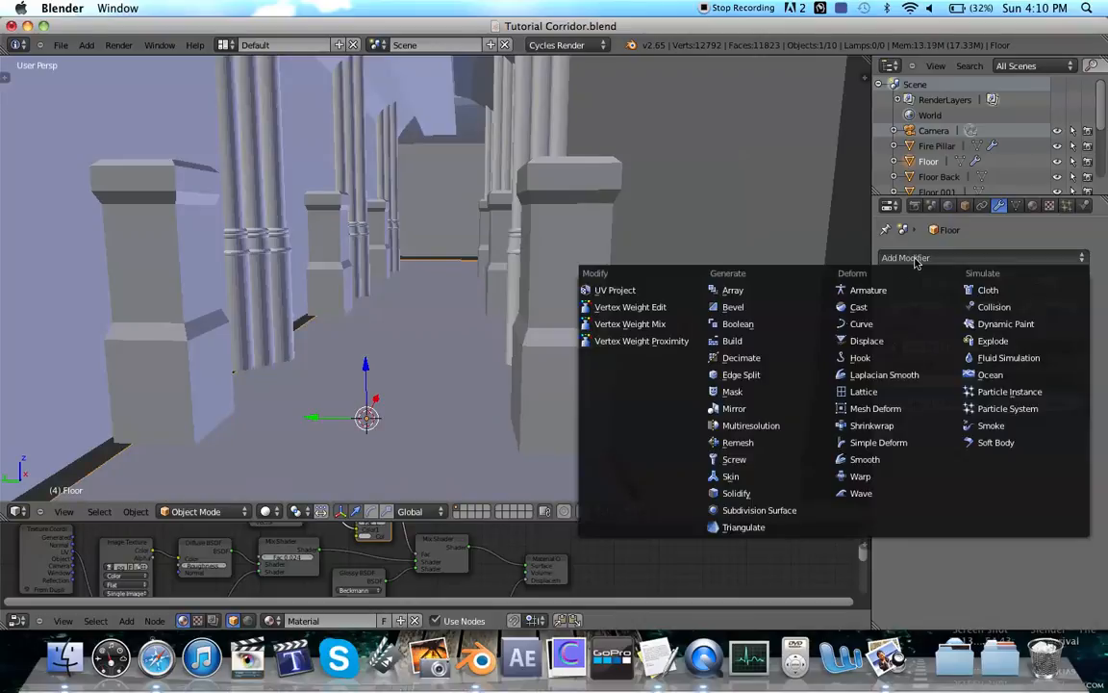
pyautogui.click(755, 510)
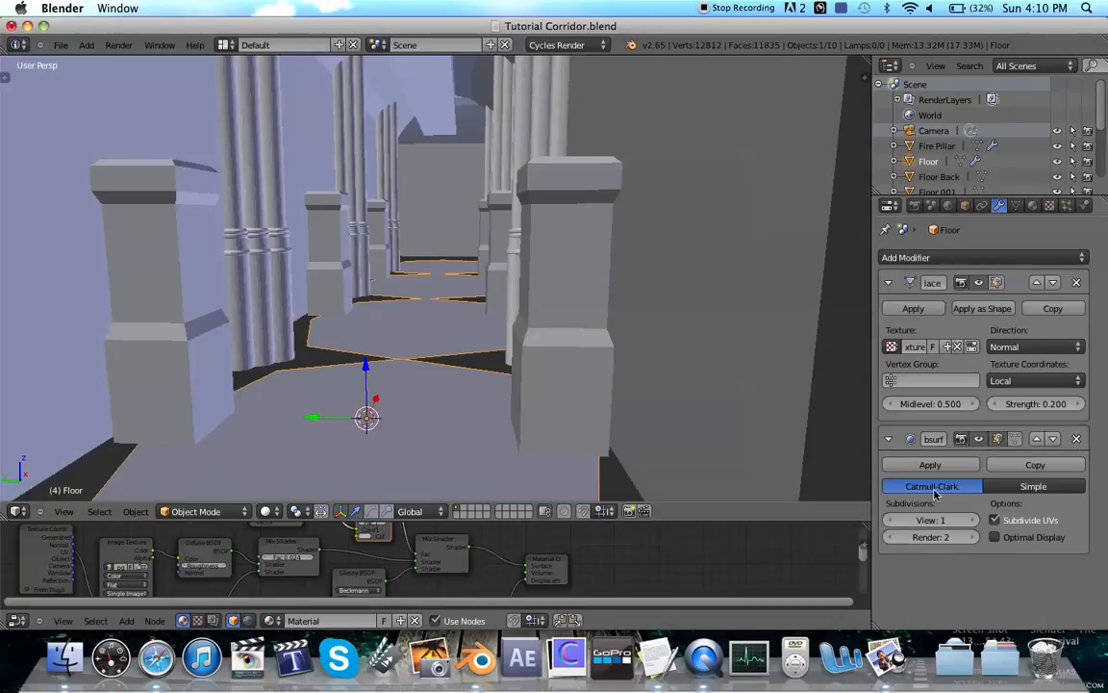
# Step: Move the Floor's Subdivision Surface modifier above Displace and set its view subdivisions to 2
pyautogui.click(1040, 441)
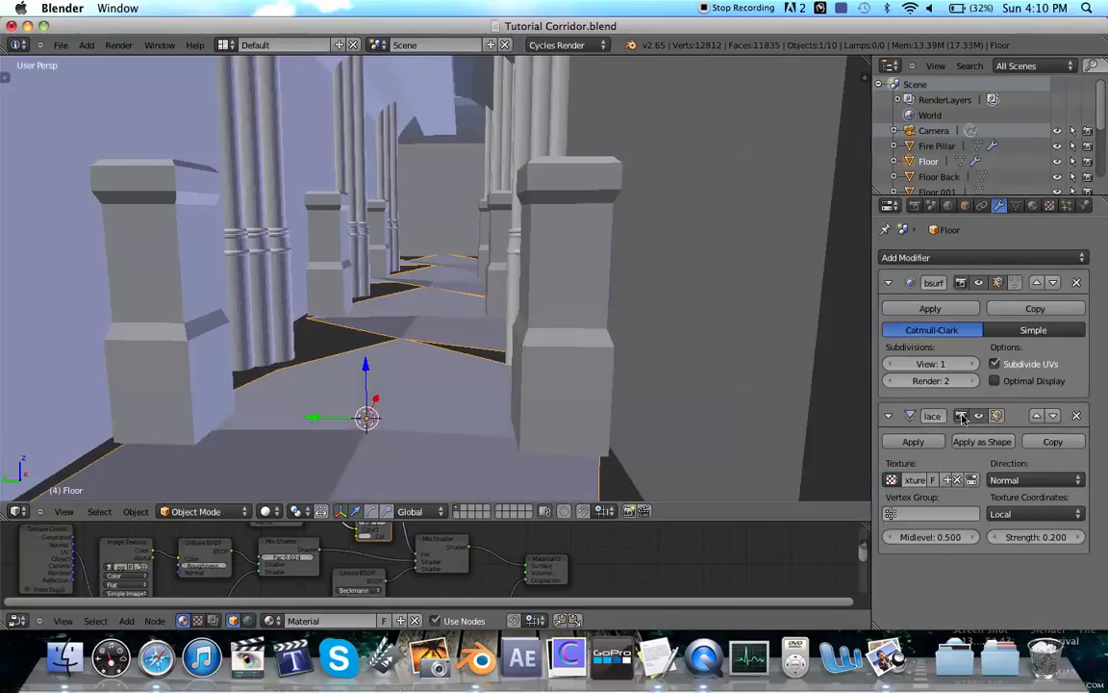
pyautogui.click(973, 365)
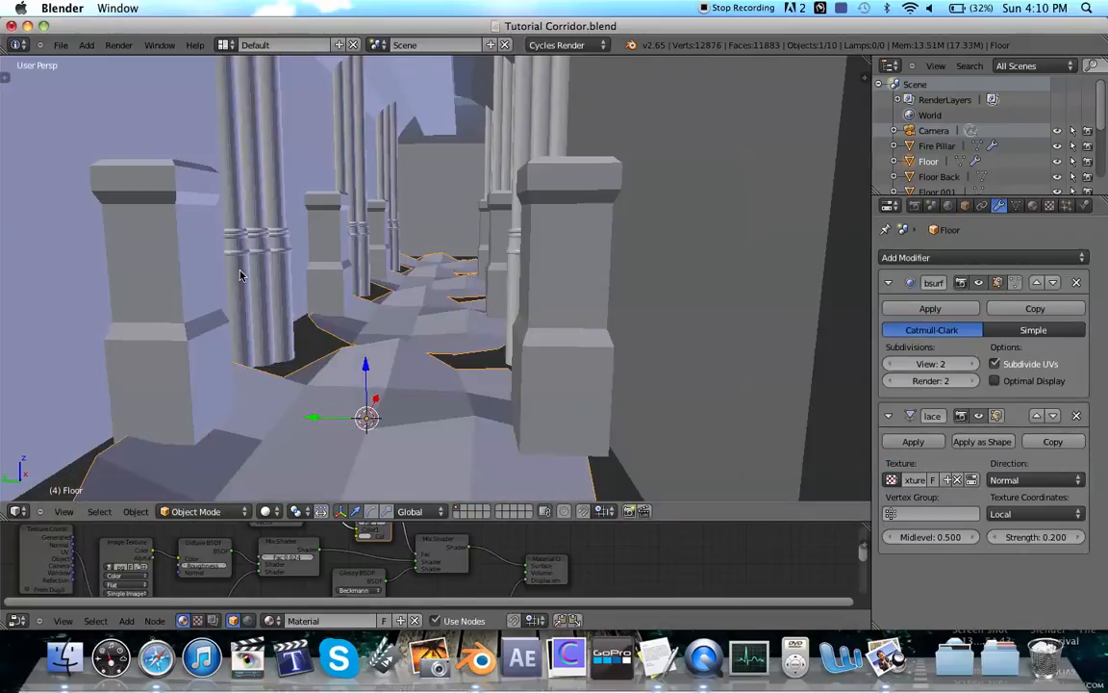
# Step: Remove the doubled vertices from the Floor mesh and return to Object Mode
pyautogui.press('Tab')
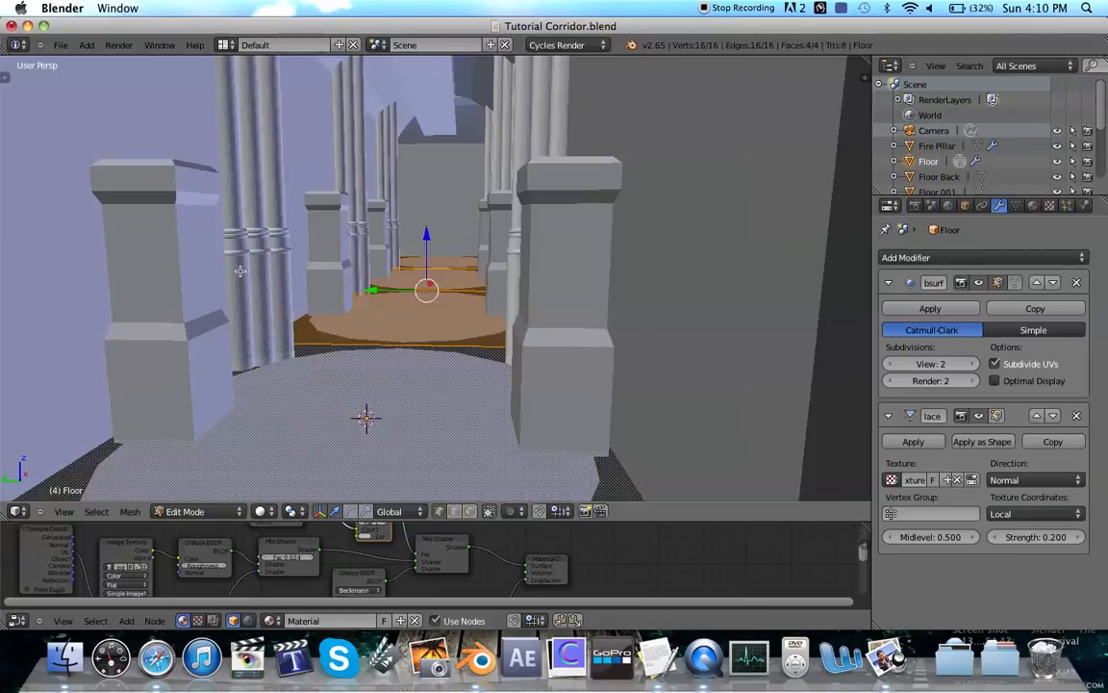
pyautogui.press('t')
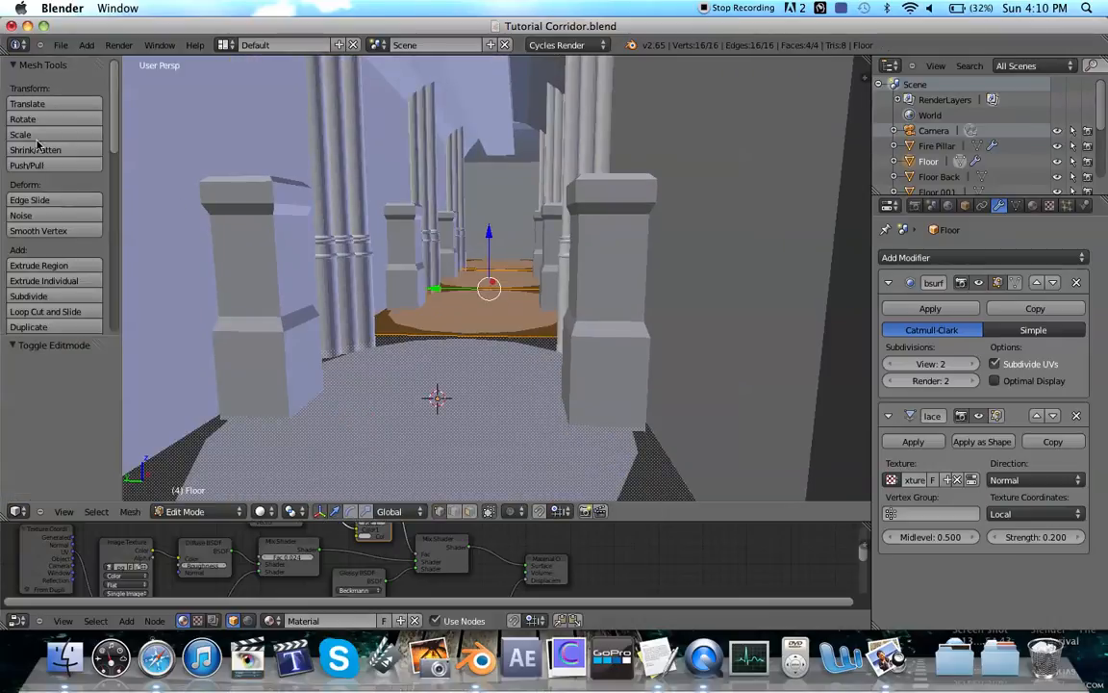
pyautogui.scroll(-6, 58, 144)
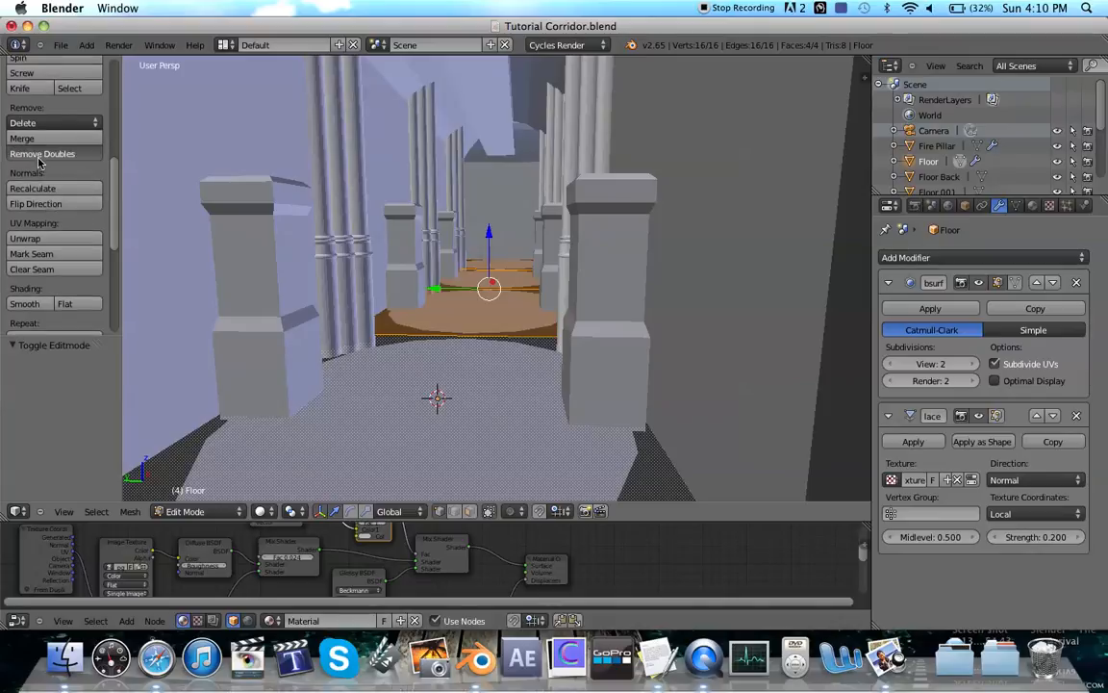
pyautogui.click(39, 154)
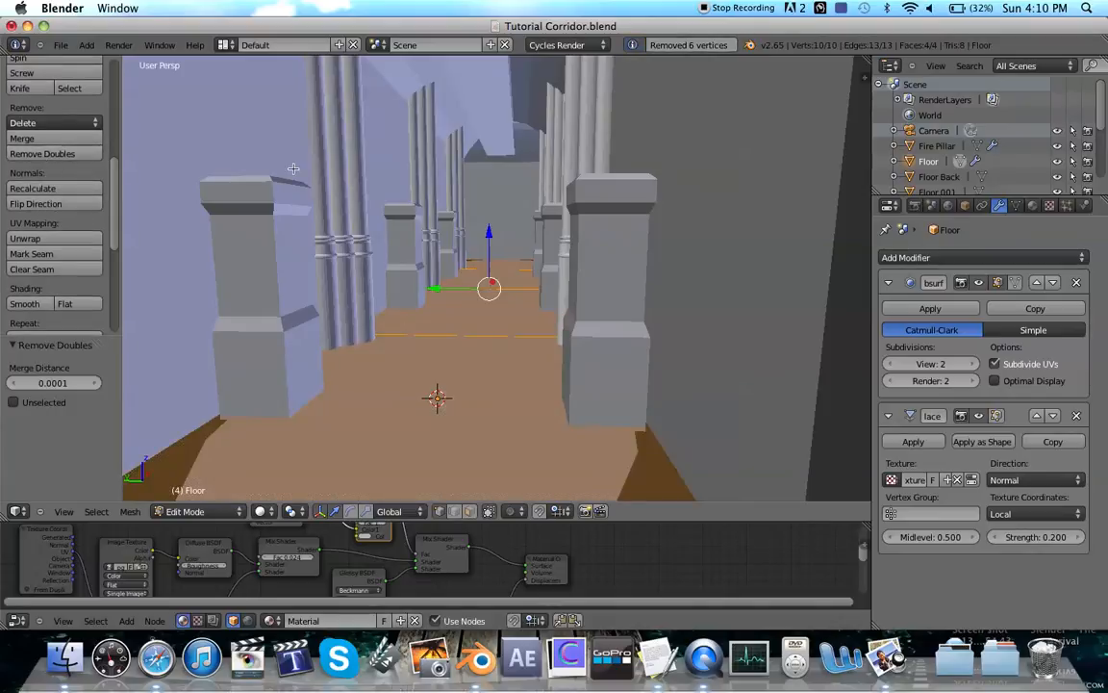
pyautogui.press('Tab')
# Step: Start the Screencast Keys display in the 3D view
pyautogui.press('n')
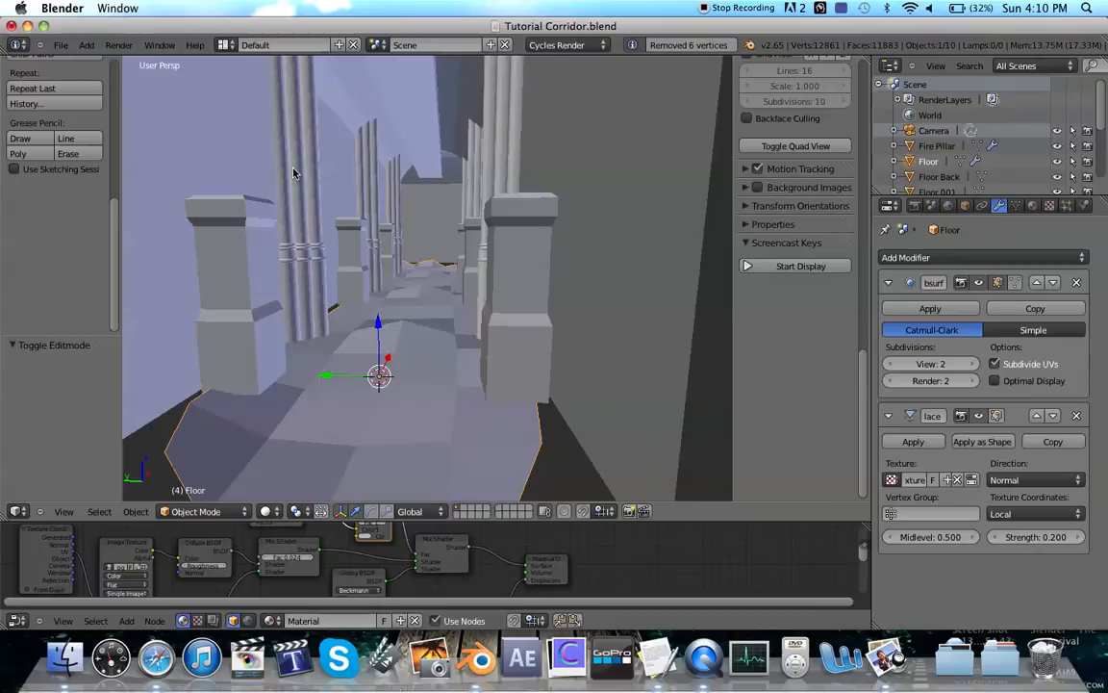
pyautogui.click(804, 267)
pyautogui.press('n')
pyautogui.press('t')
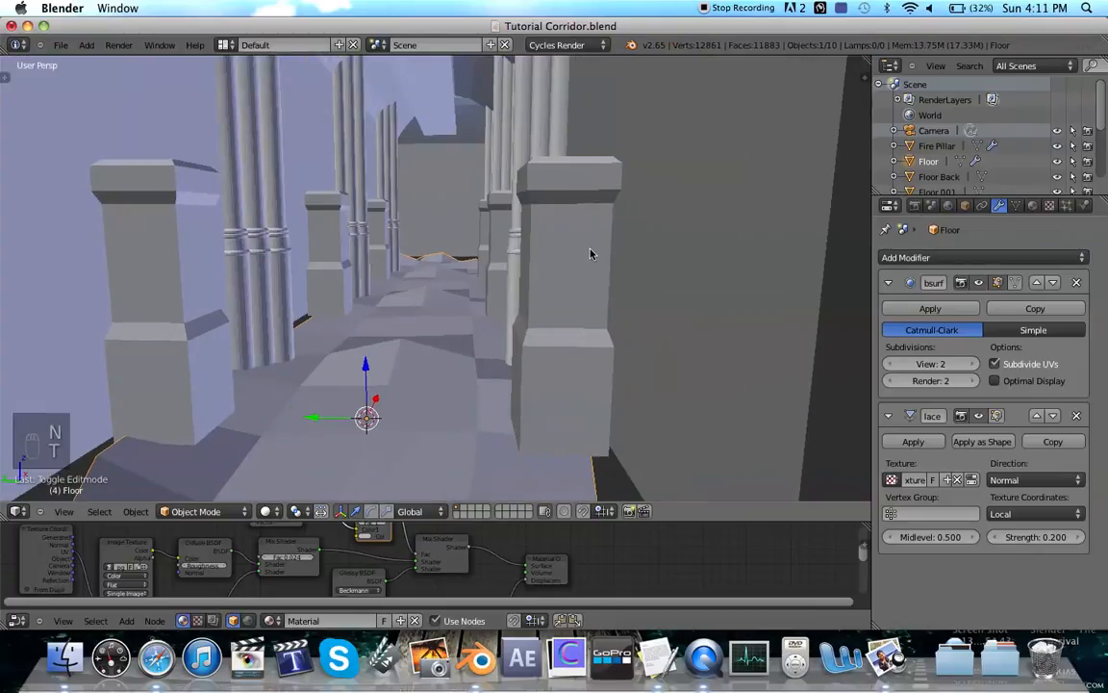
# Step: Set the view subdivisions of the Floor's Subdivision Surface modifier to 4
pyautogui.hscroll(-3, 452, 243)
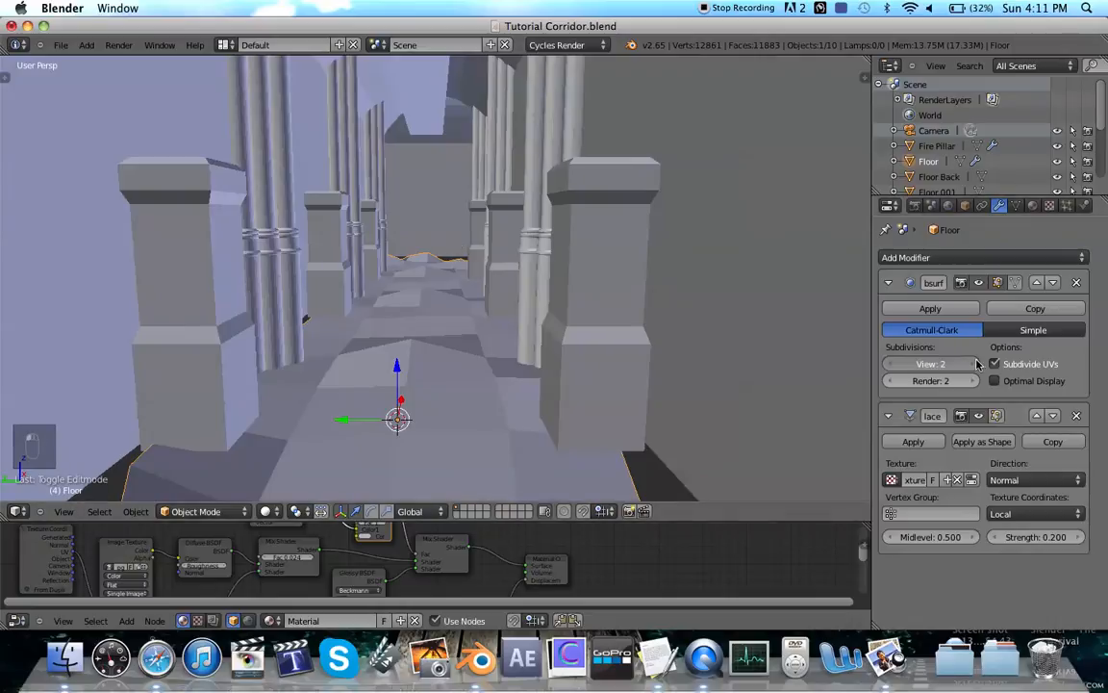
pyautogui.click(974, 363)
pyautogui.click(975, 364)
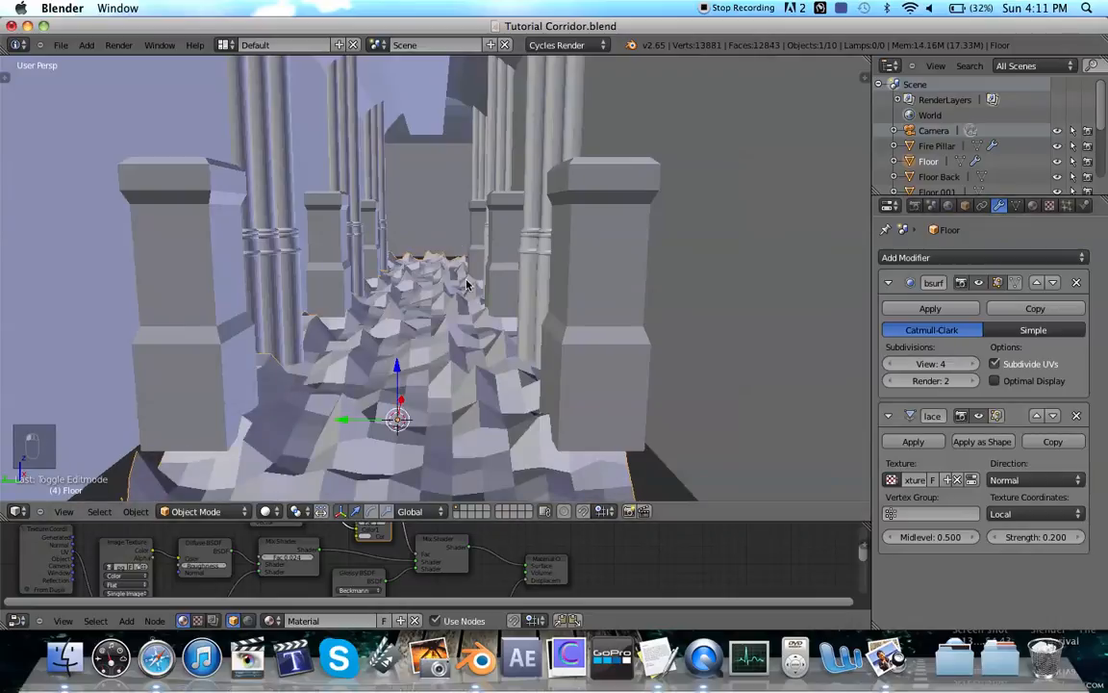
# Step: Subdivide the whole Floor mesh in Edit Mode with 10 cuts and return to Object Mode
pyautogui.press('Tab')
pyautogui.press('w')
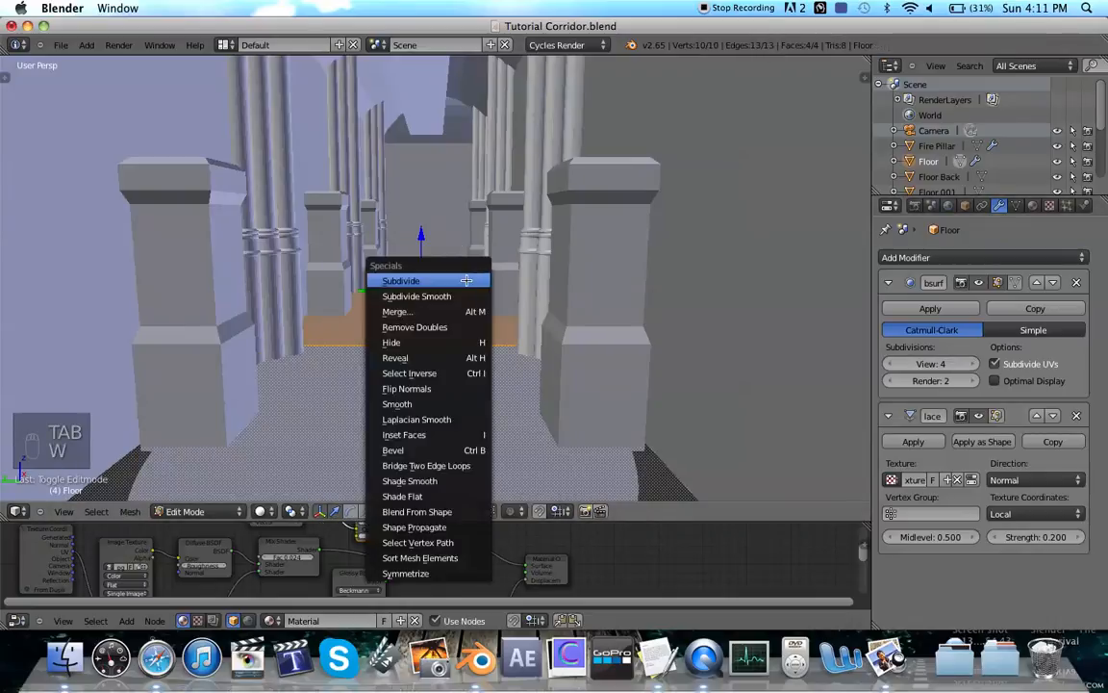
pyautogui.click(465, 280)
pyautogui.press('t')
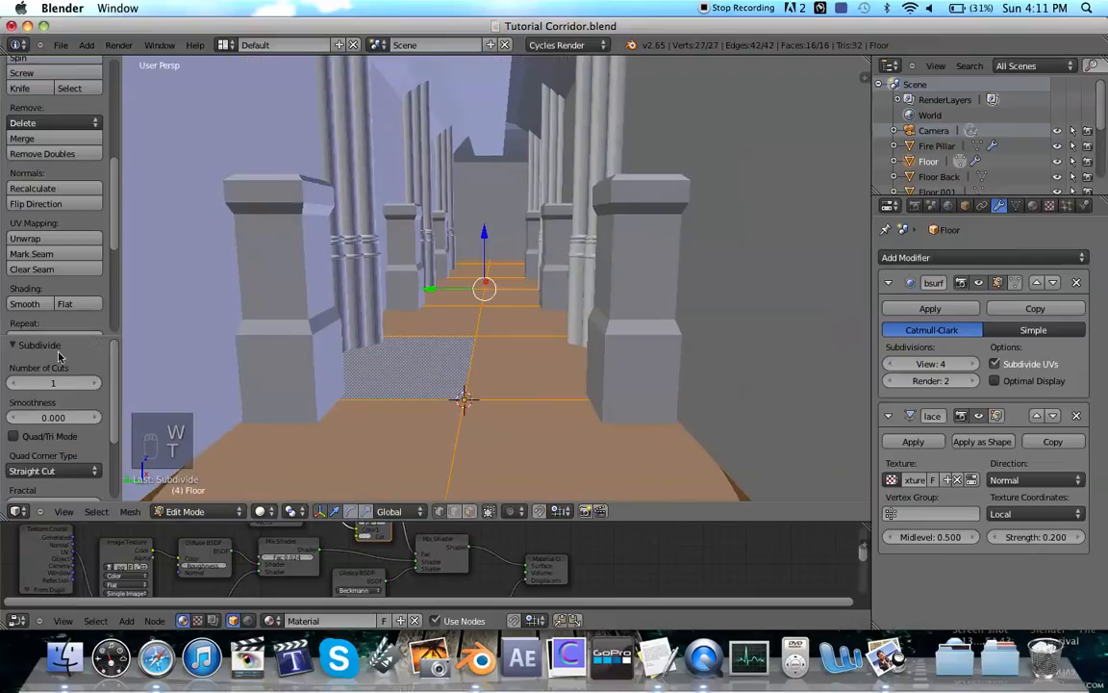
pyautogui.click(95, 384)
pyautogui.click(96, 384)
pyautogui.click(95, 383)
pyautogui.click(95, 384)
pyautogui.click(96, 383)
pyautogui.click(95, 384)
pyautogui.click(95, 384)
pyautogui.click(96, 386)
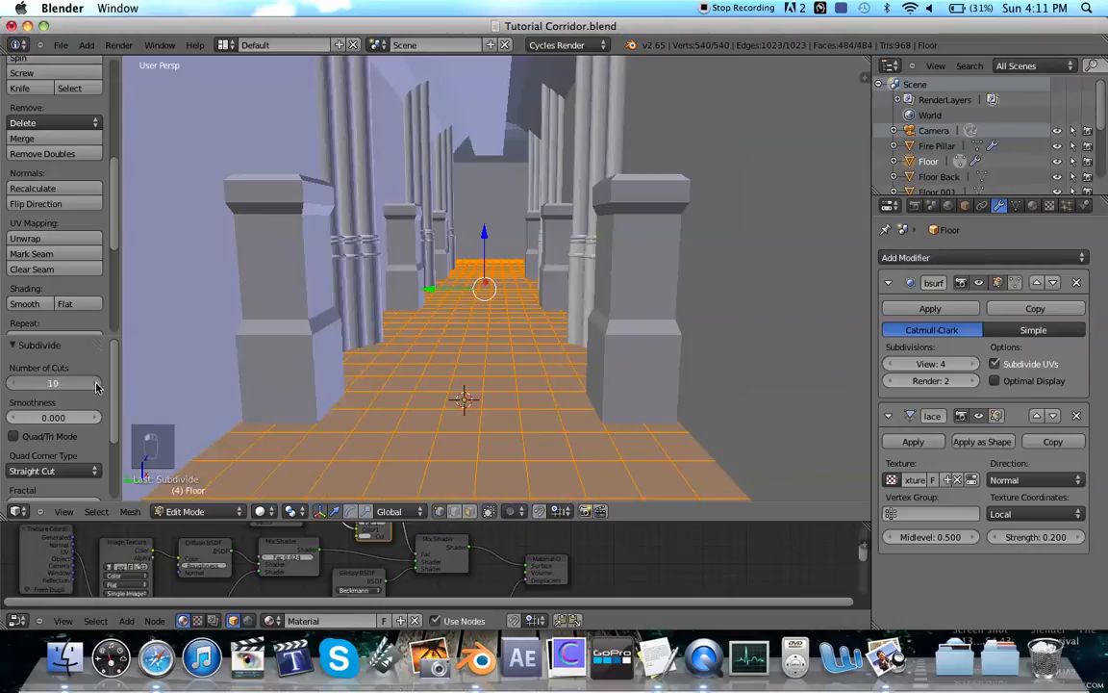
pyautogui.press('Tab')
pyautogui.moveTo(473, 364); pyautogui.dragTo(523, 404, button='middle')
pyautogui.press('t')
pyautogui.press('r')
pyautogui.press('x')
pyautogui.press('8')
pyautogui.press('Escape')
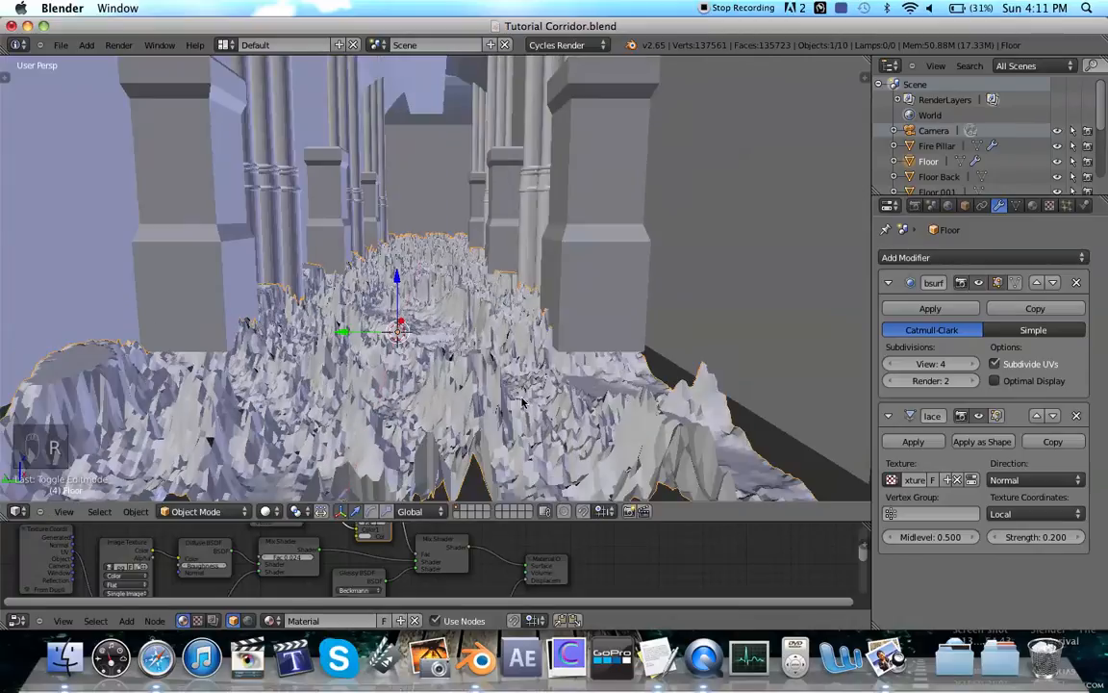
# Step: Set the strength of the Floor's Displace modifier to 0.04
pyautogui.click(1032, 538)
pyautogui.write('0.04')
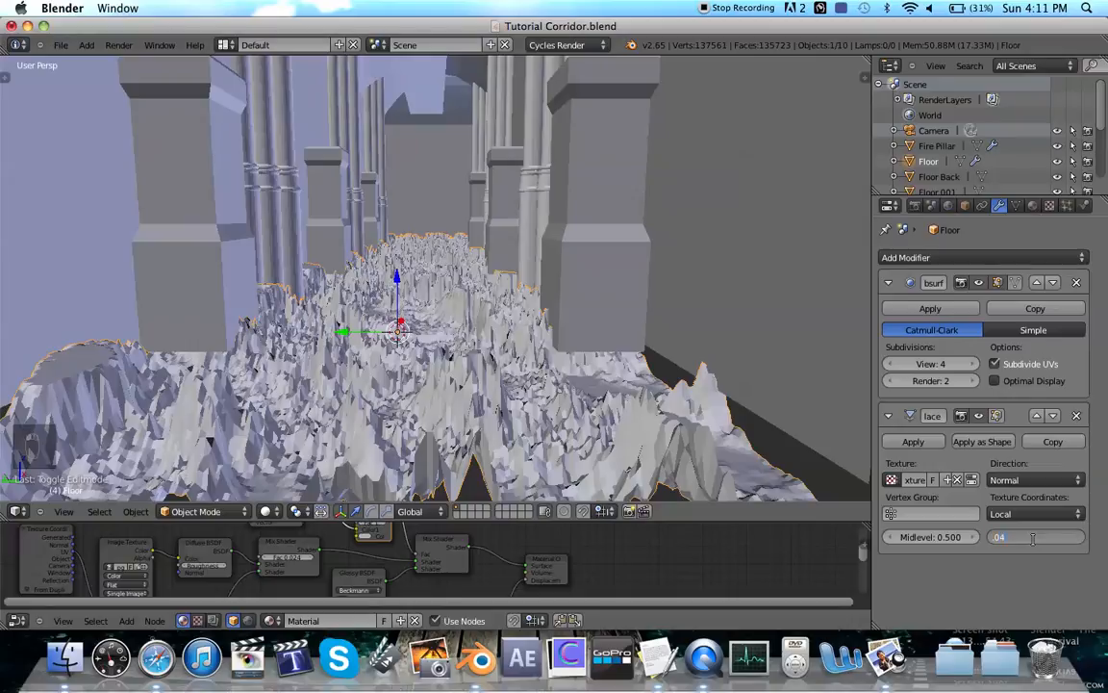
pyautogui.press('Return')
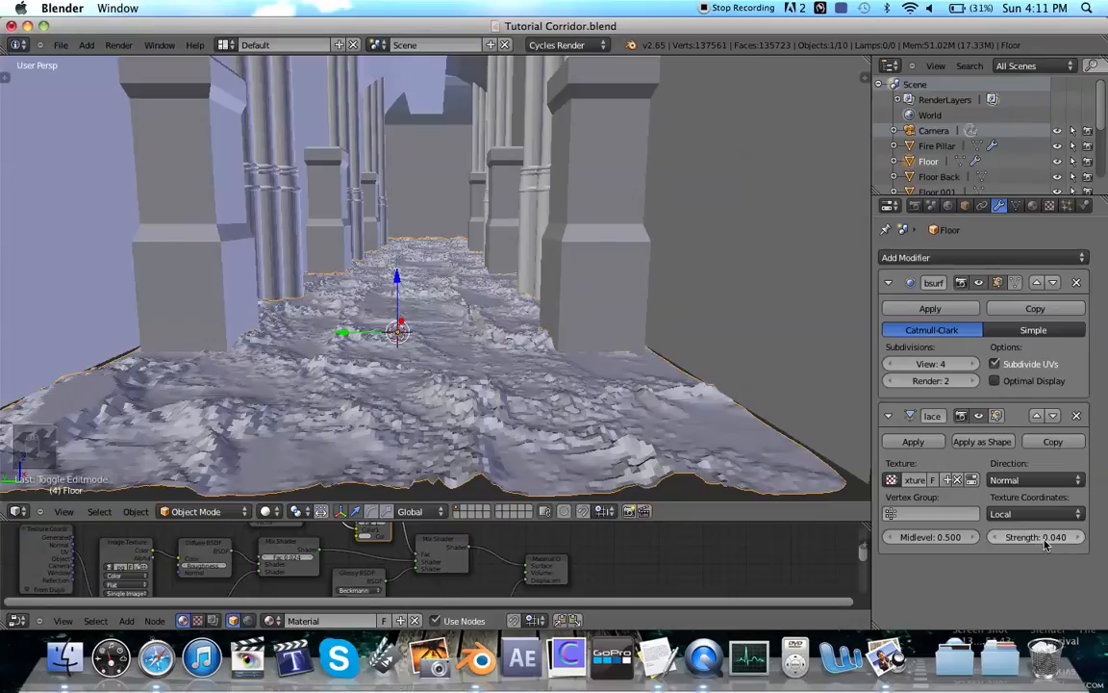
# Step: Set the strength of the Floor's Displace modifier to 0.01
pyautogui.press('KP_Divide')
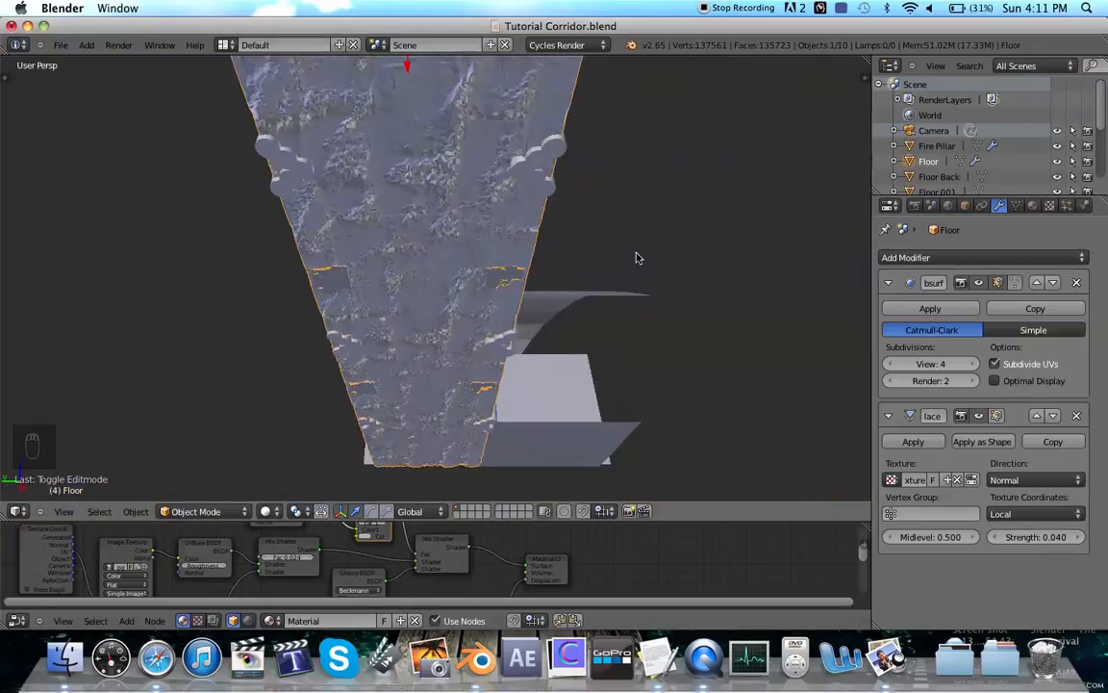
pyautogui.press('KP_Divide')
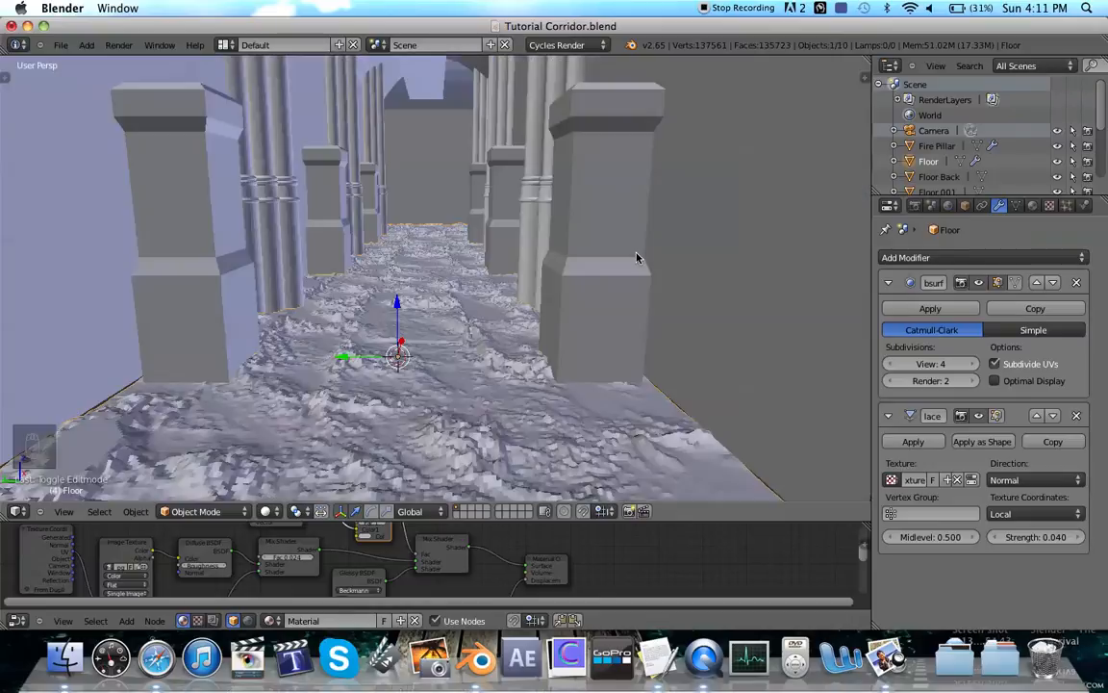
pyautogui.click(1037, 537)
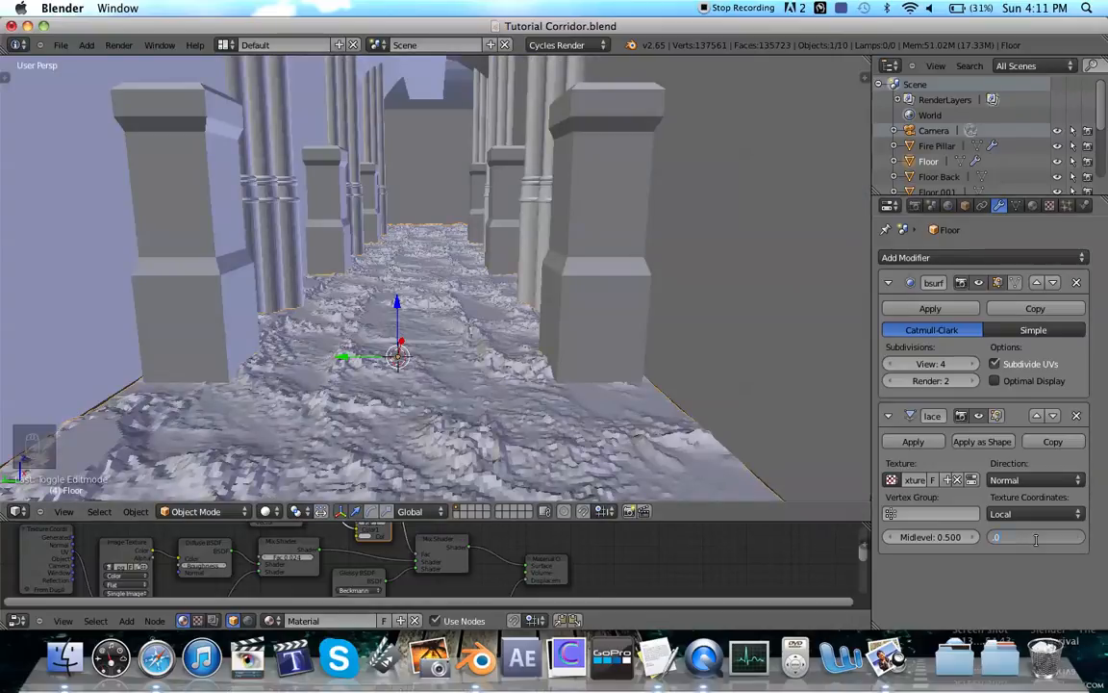
pyautogui.press('Return')
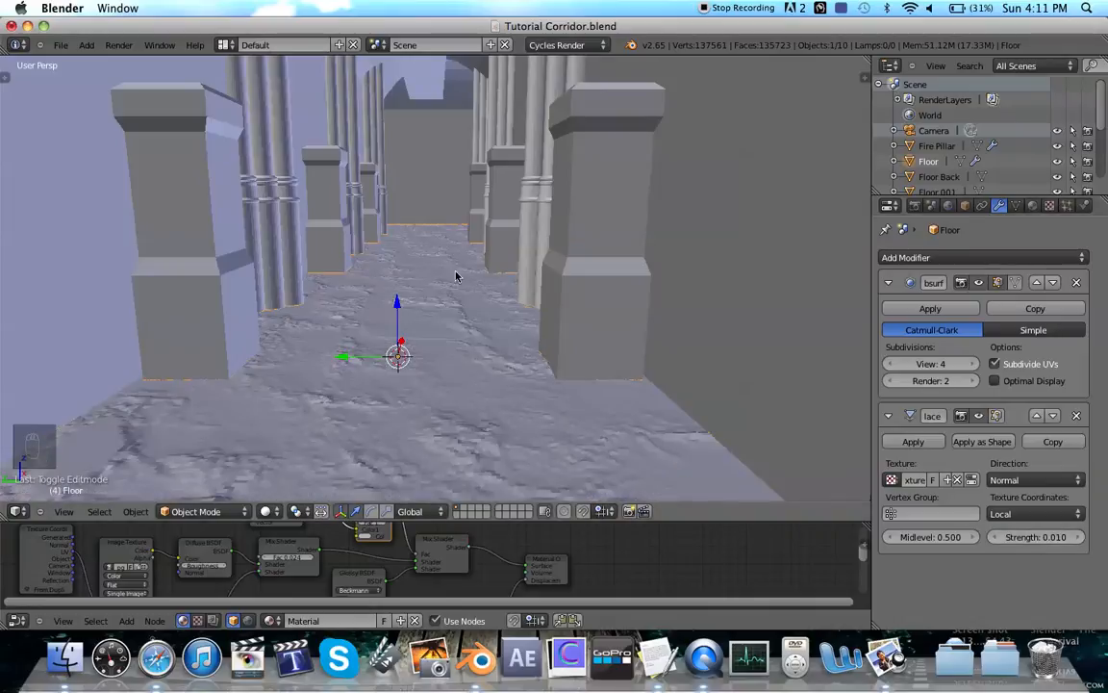
# Step: Apply smooth shading to the Floor
pyautogui.press('t')
pyautogui.scroll(5, 10, 239)
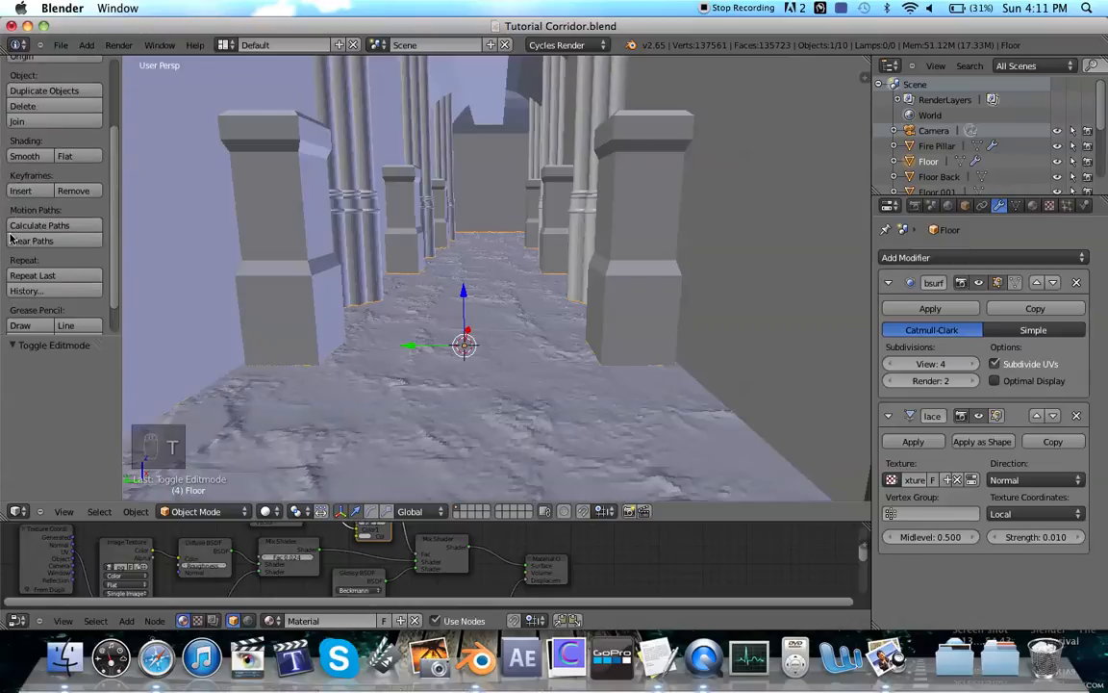
pyautogui.click(28, 156)
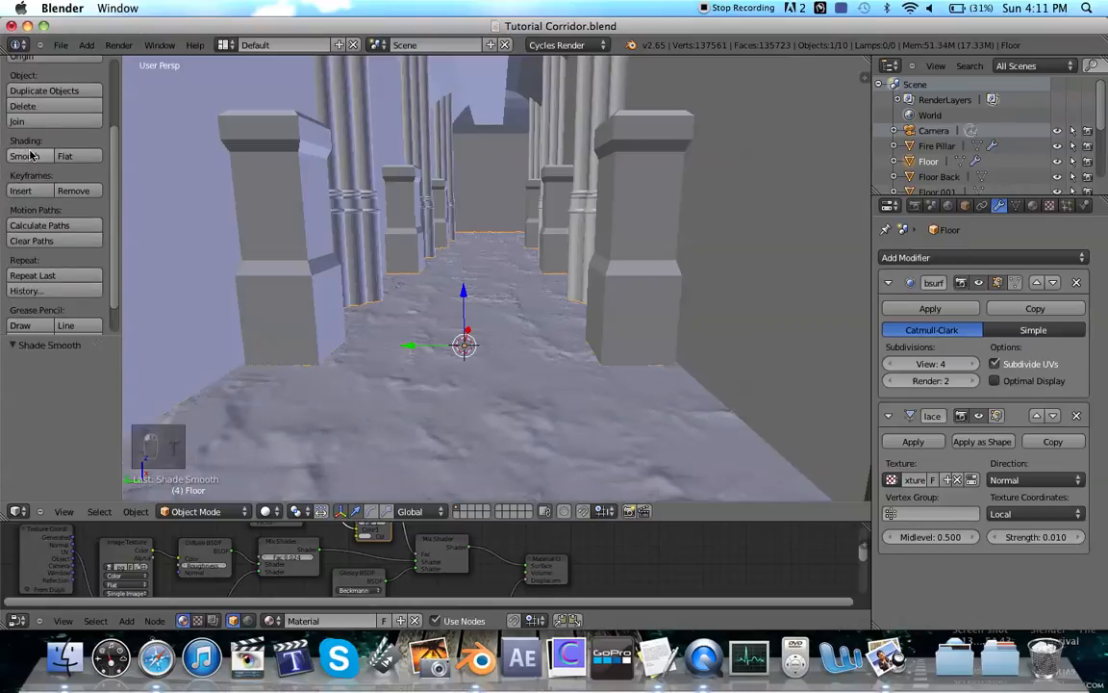
pyautogui.press('n')
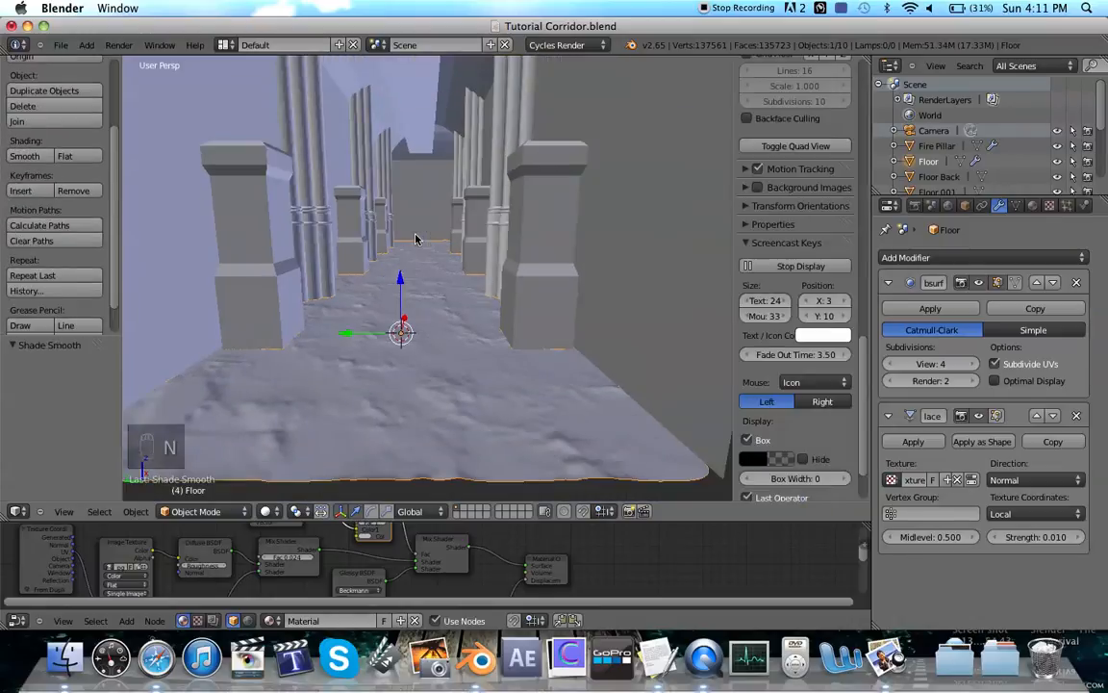
pyautogui.press('n')
pyautogui.press('t')
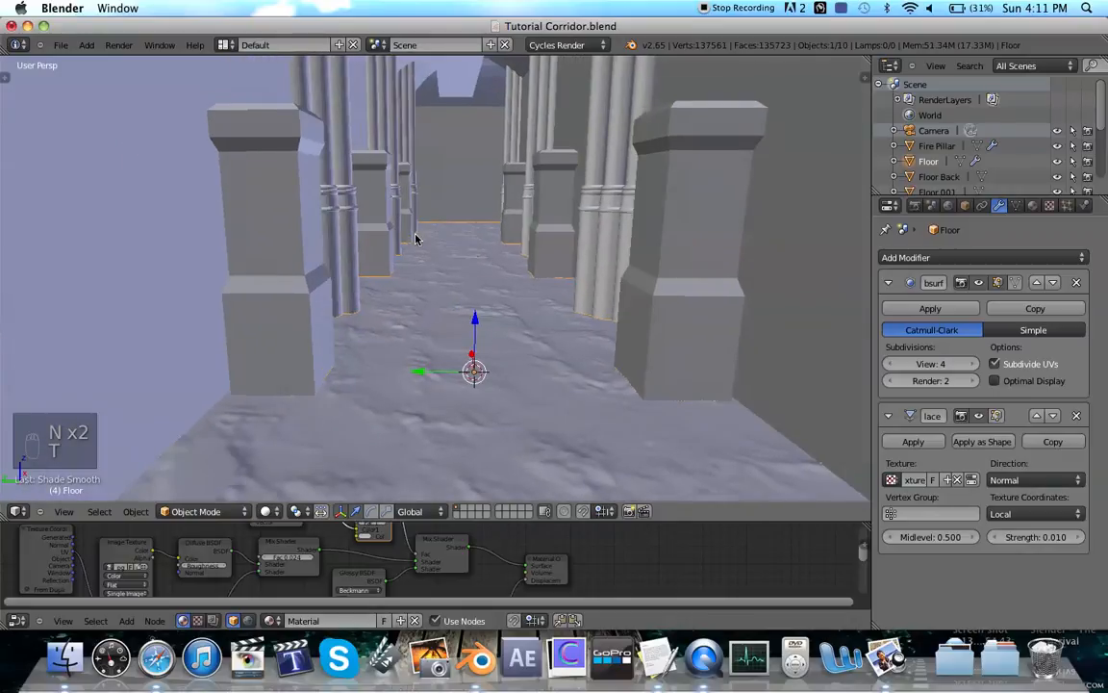
# Step: Examine the displaced Floor's surface from below and along the corridor
pyautogui.moveTo(408, 306); pyautogui.dragTo(447, 344, button='middle')
pyautogui.scroll(-10, 448, 344)
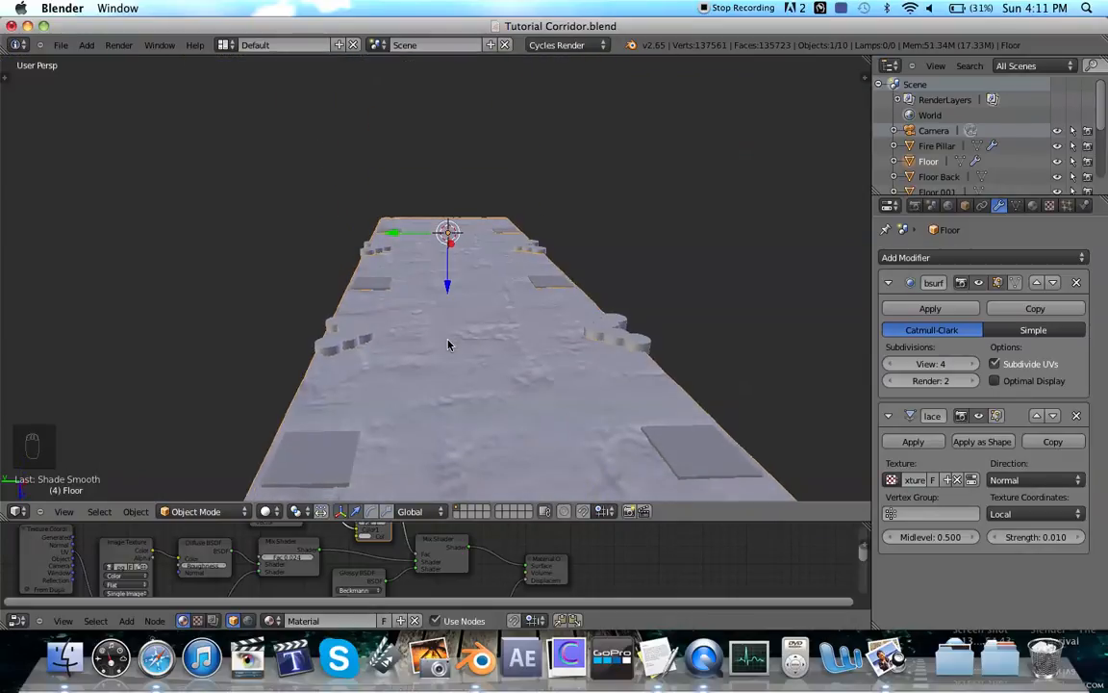
pyautogui.scroll(-8, 448, 345)
pyautogui.scroll(5, 448, 345)
pyautogui.scroll(-10, 447, 344)
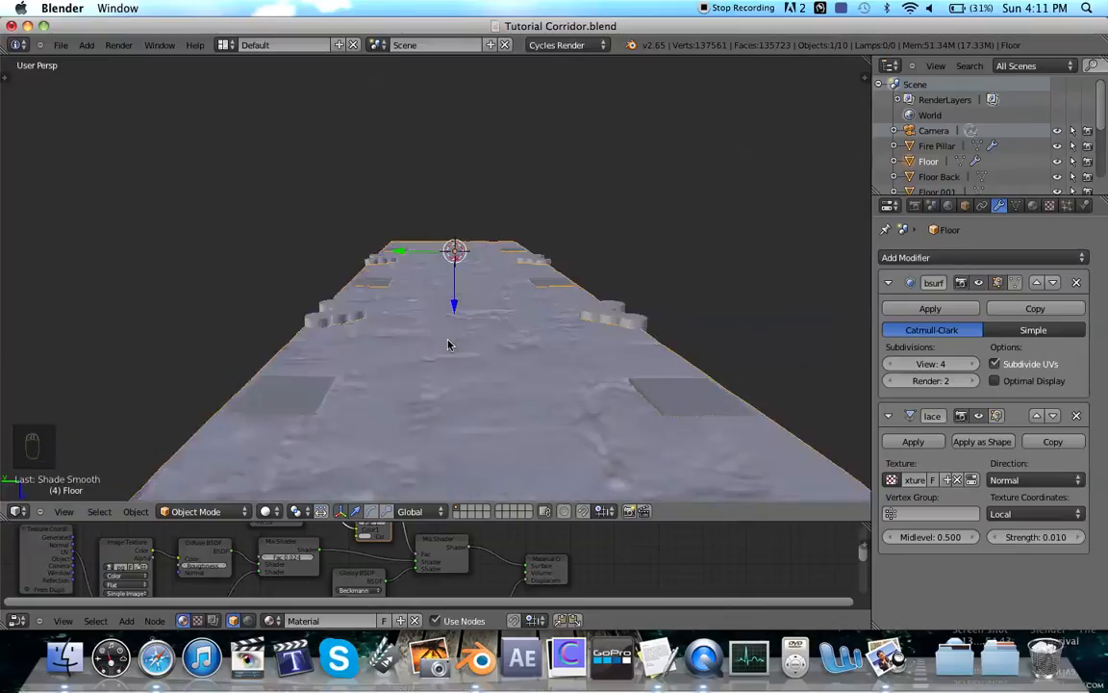
pyautogui.scroll(-2, 448, 345)
pyautogui.scroll(8, 448, 345)
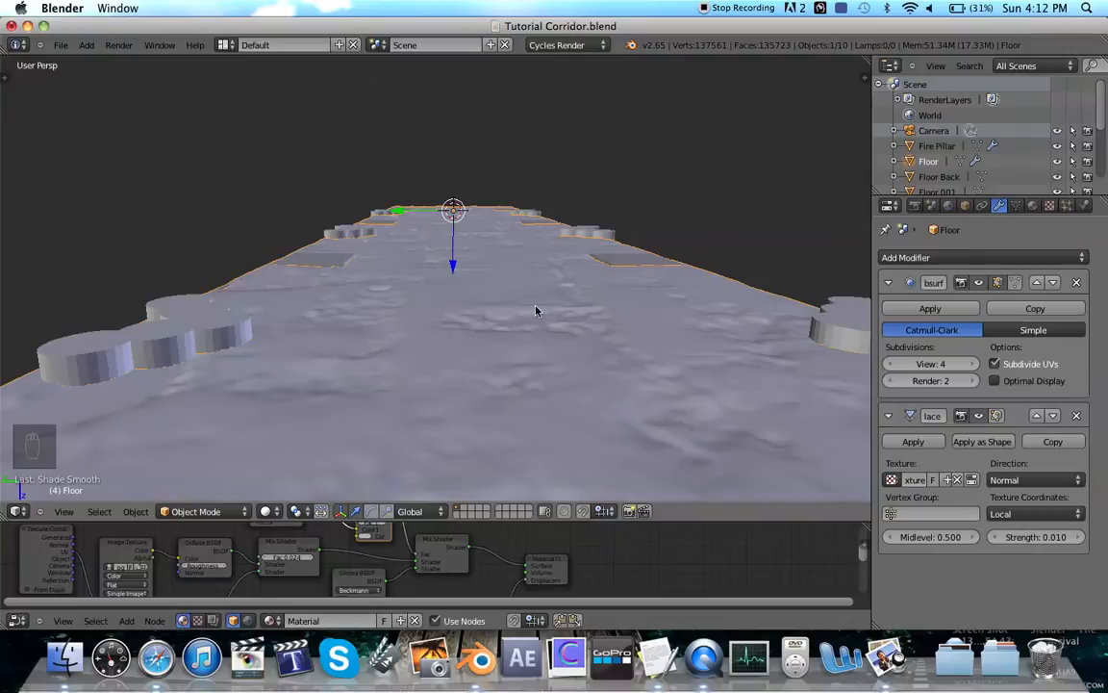
pyautogui.scroll(-10, 471, 167)
pyautogui.scroll(-6, 471, 167)
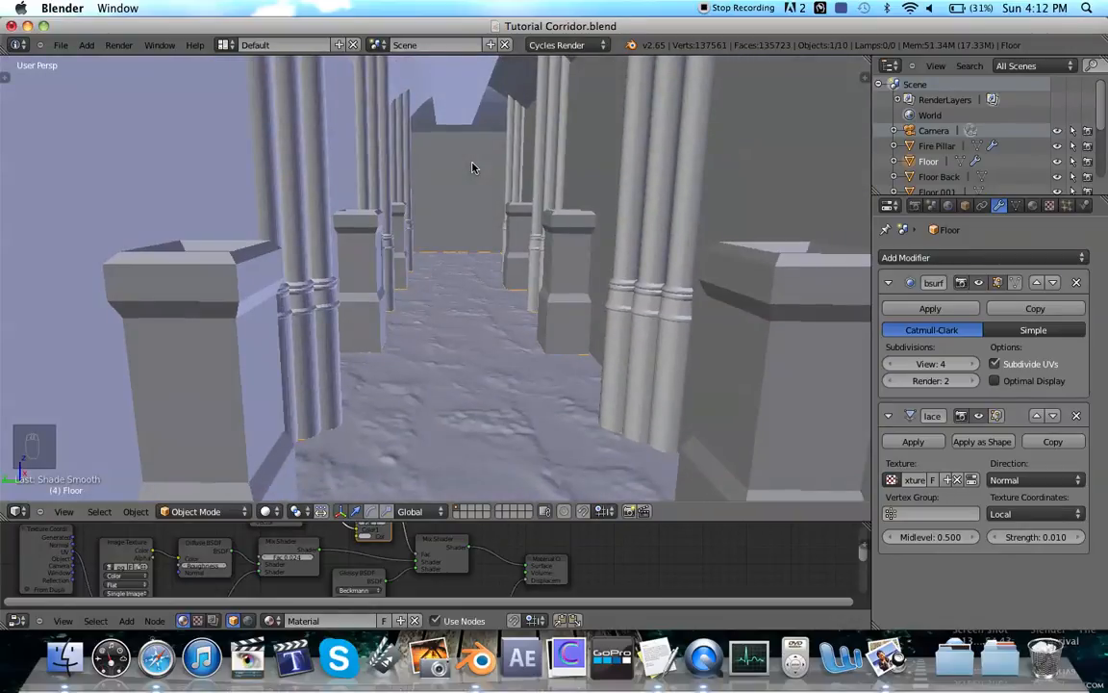
pyautogui.press('a')
pyautogui.scroll(-6, 471, 168)
pyautogui.rightClick(440, 261)
pyautogui.press('r')
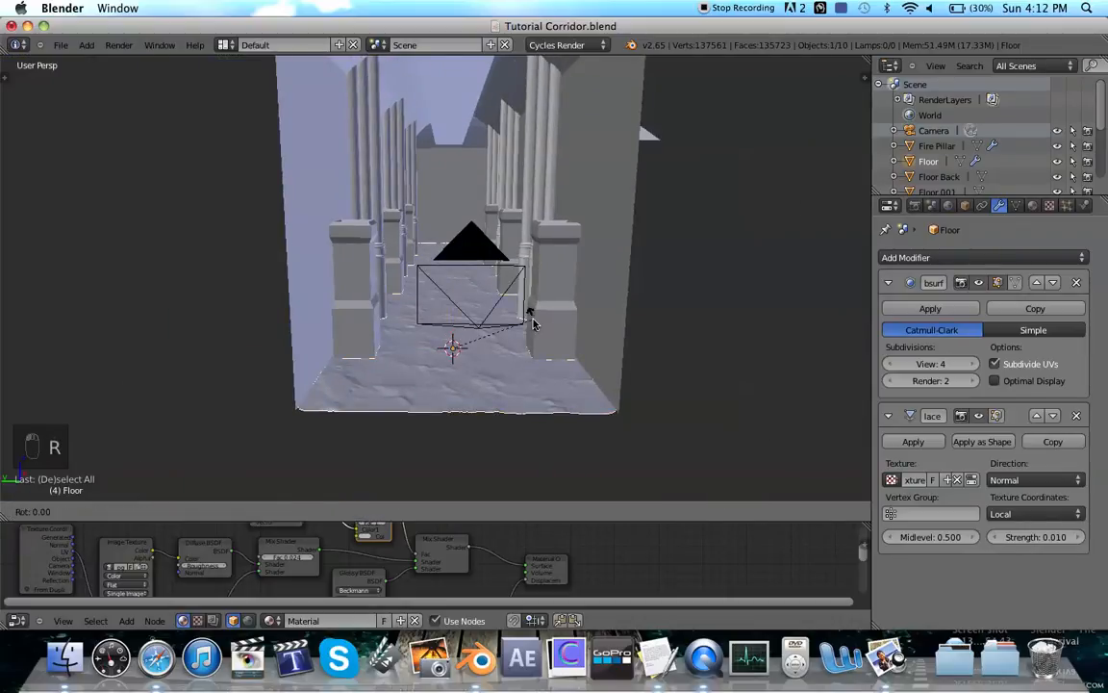
pyautogui.press('x')
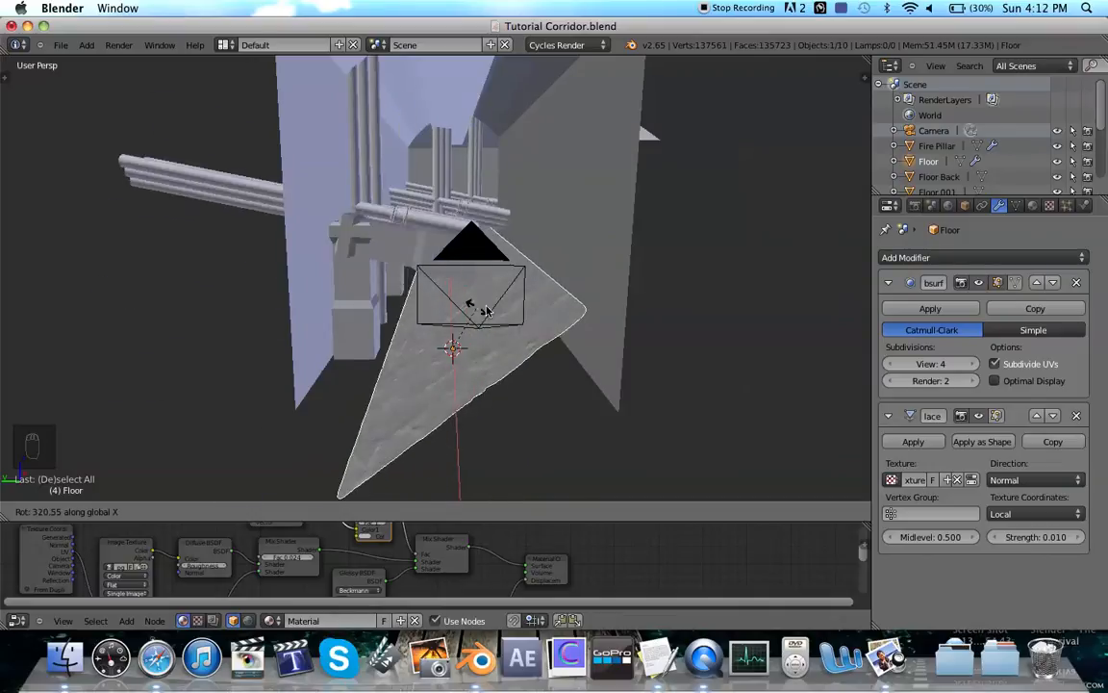
pyautogui.rightClick(546, 320)
pyautogui.press('a')
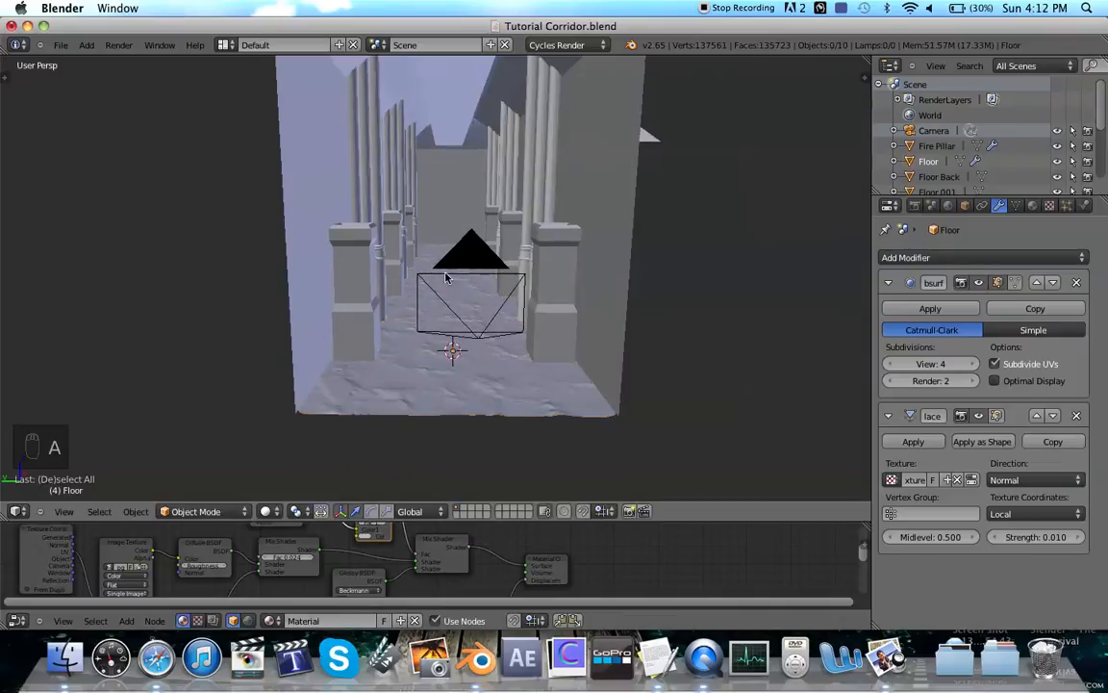
pyautogui.scroll(10, 445, 278)
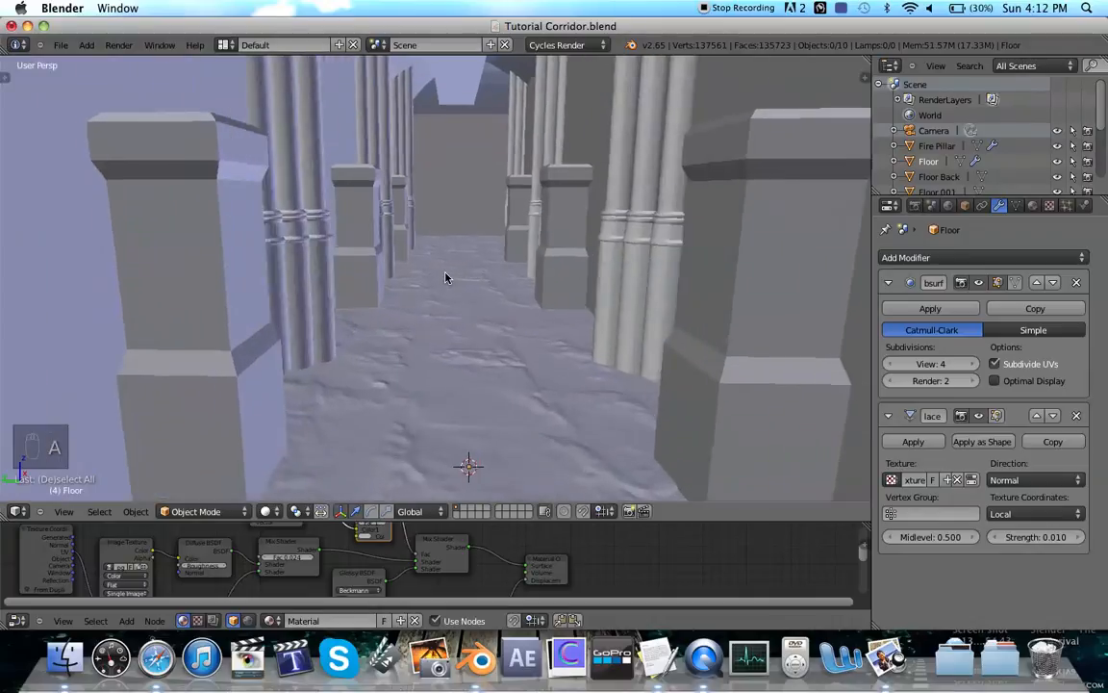
pyautogui.scroll(-5, 445, 278)
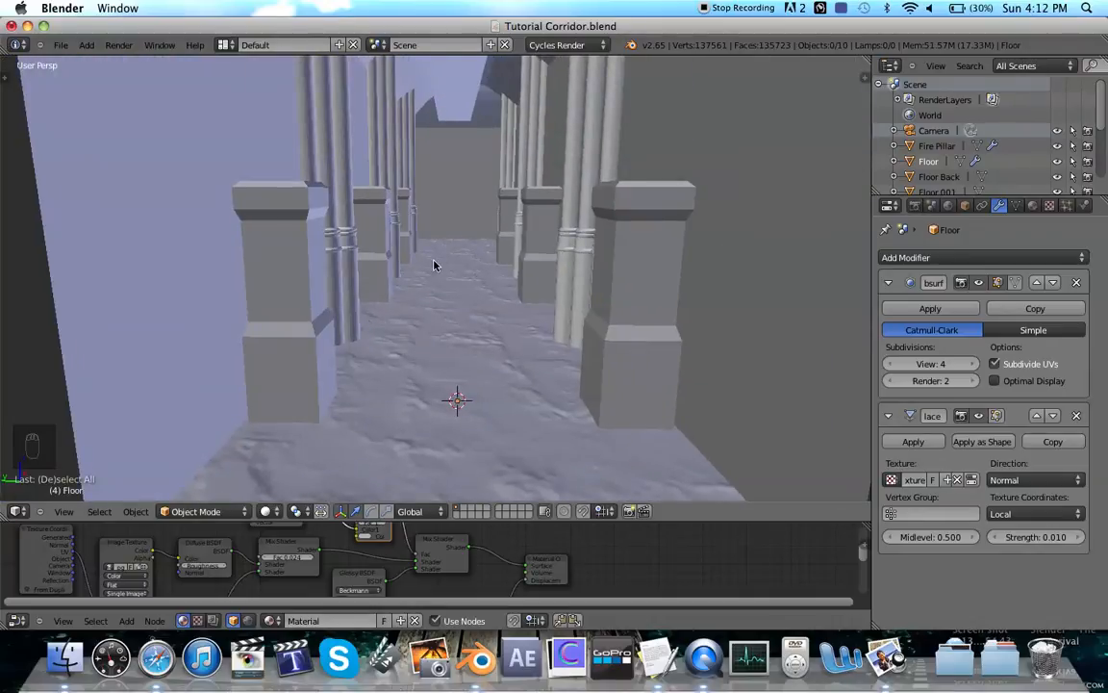
pyautogui.scroll(-5, 578, 186)
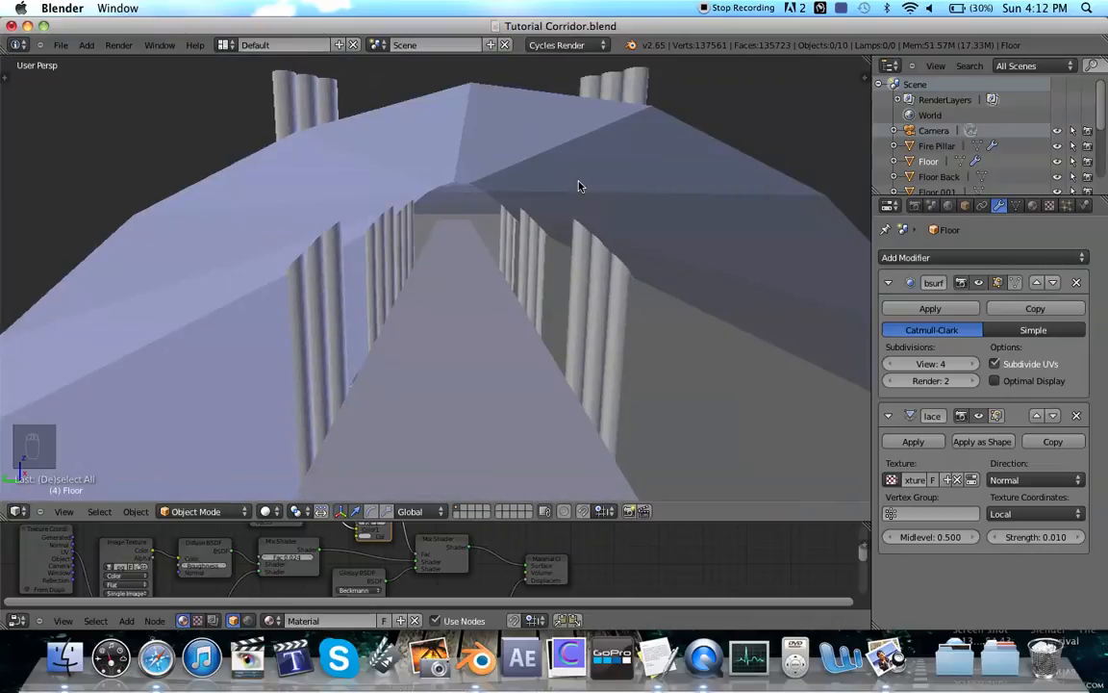
pyautogui.scroll(10, 578, 186)
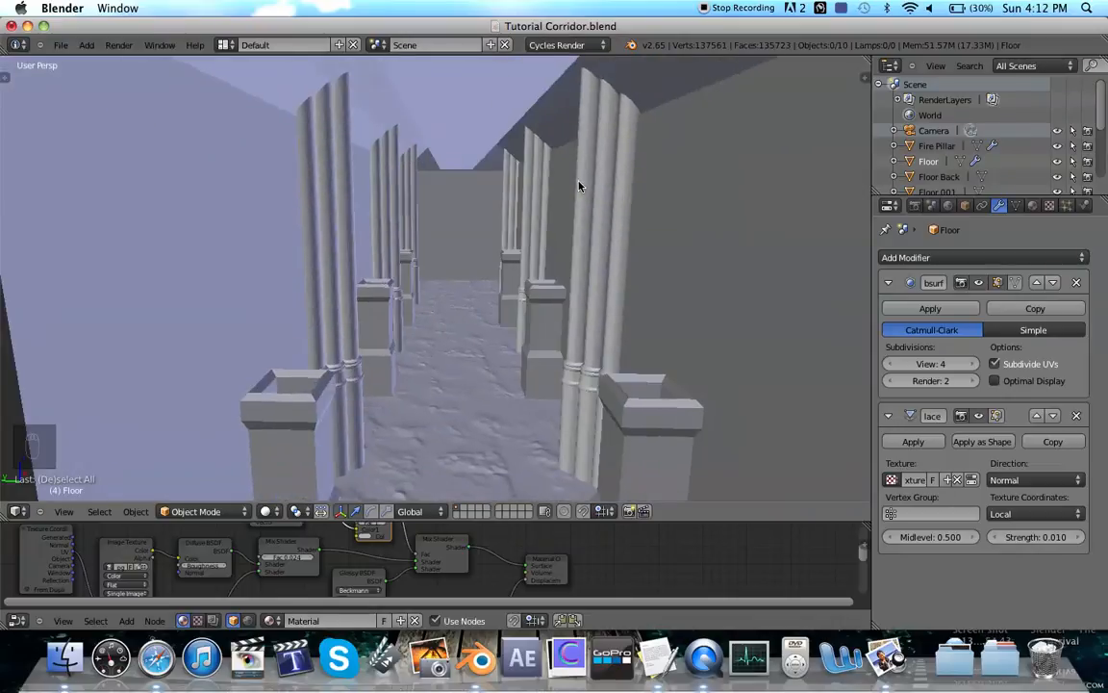
# Step: Check the PT2 outline in the Hogwarts Corridor Tutorial document in TextEdit and switch back to Blender
pyautogui.scroll(3, 578, 186)
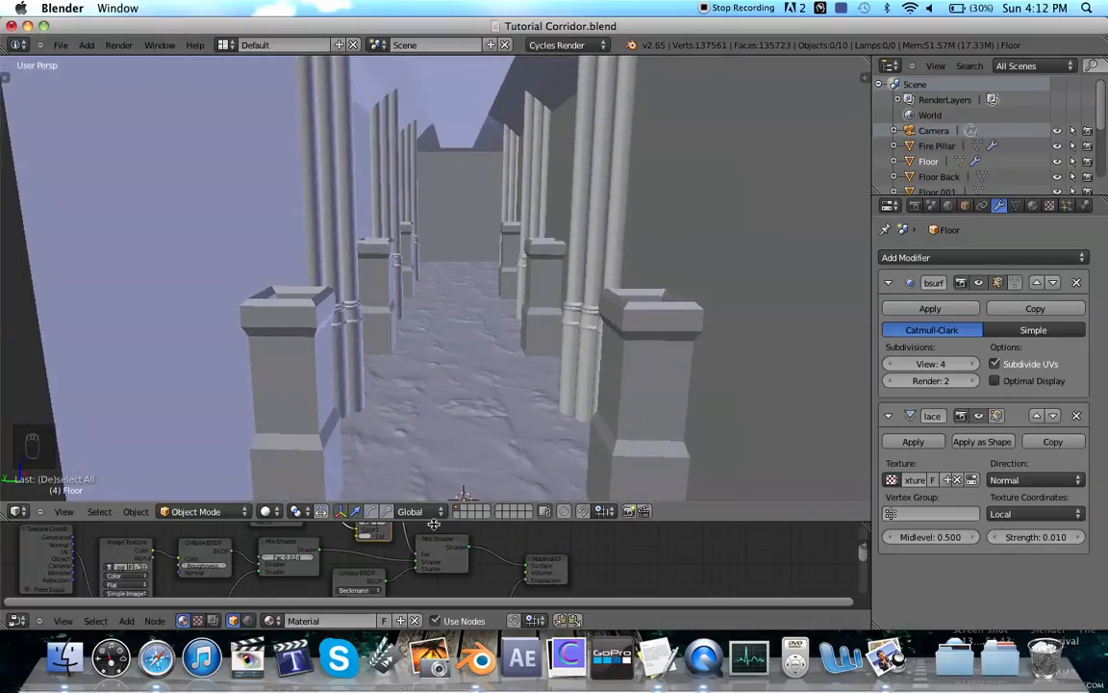
pyautogui.click(657, 657)
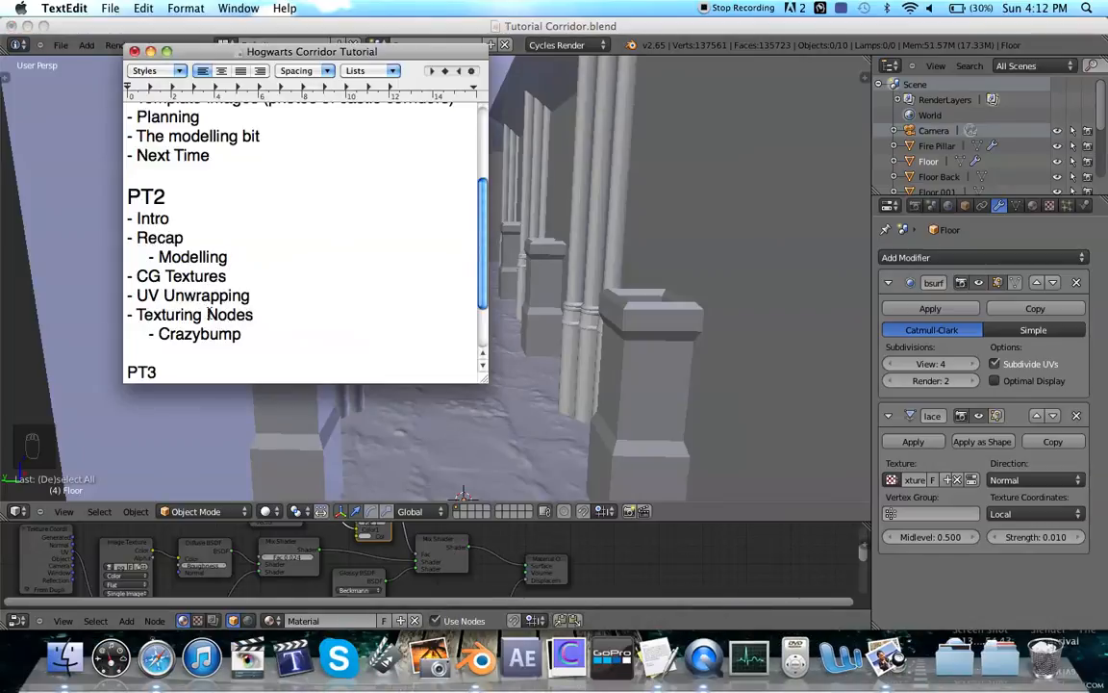
pyautogui.moveTo(252, 345); pyautogui.dragTo(118, 248)
pyautogui.click(376, 33)
pyautogui.keyDown('shift'); pyautogui.scroll(-5, 453, 217); pyautogui.keyUp('shift')
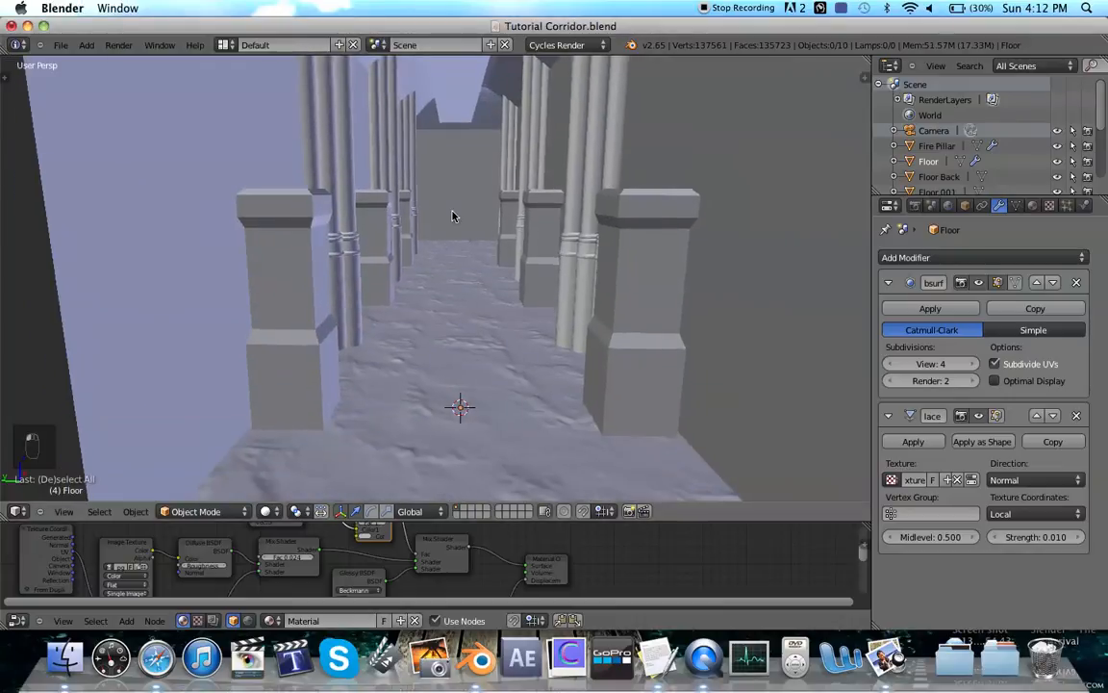
# Step: Preview the corridor with Rendered viewport shading and enlarge the node editor area
pyautogui.click(267, 511)
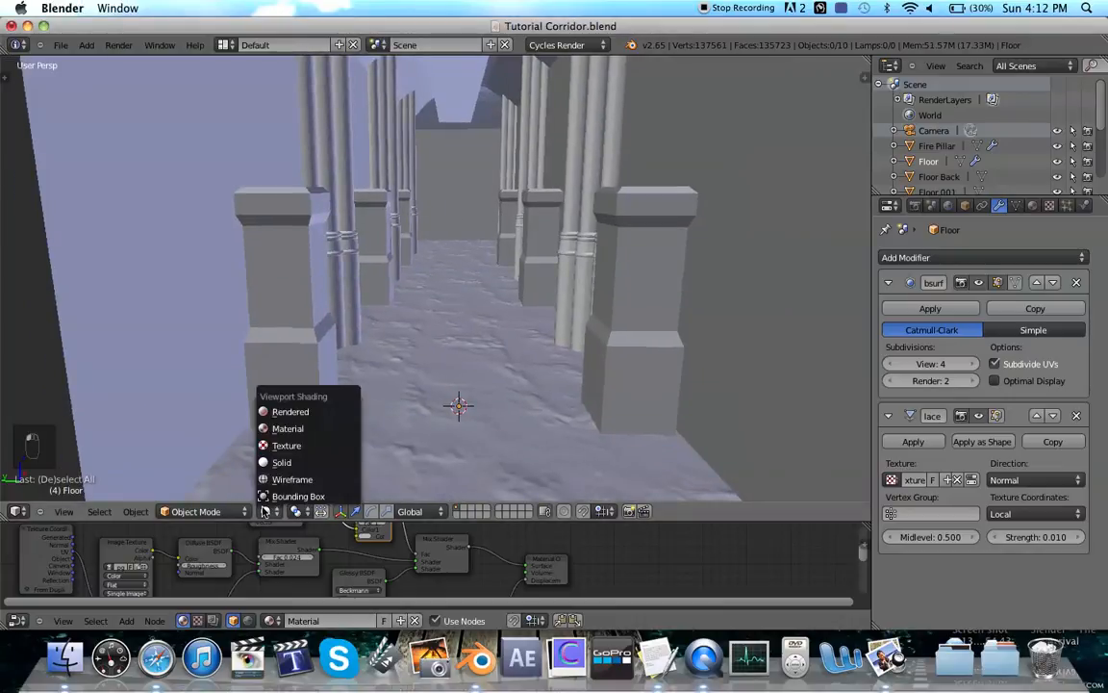
pyautogui.click(312, 410)
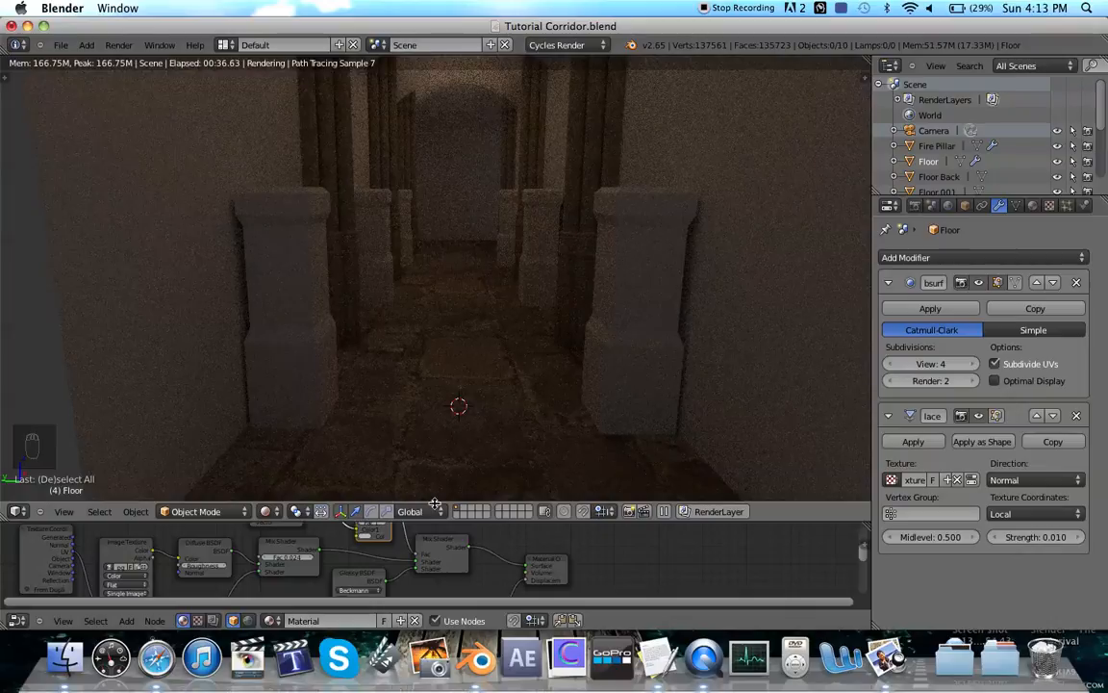
pyautogui.scroll(1, 389, 532)
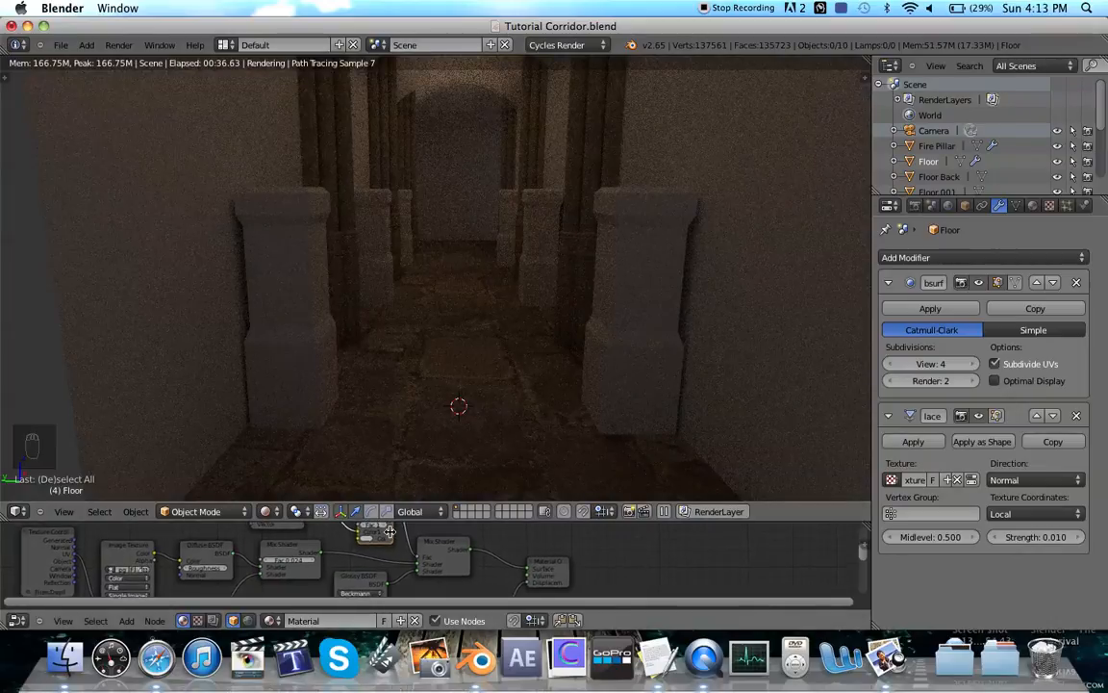
pyautogui.moveTo(399, 518); pyautogui.dragTo(402, 475)
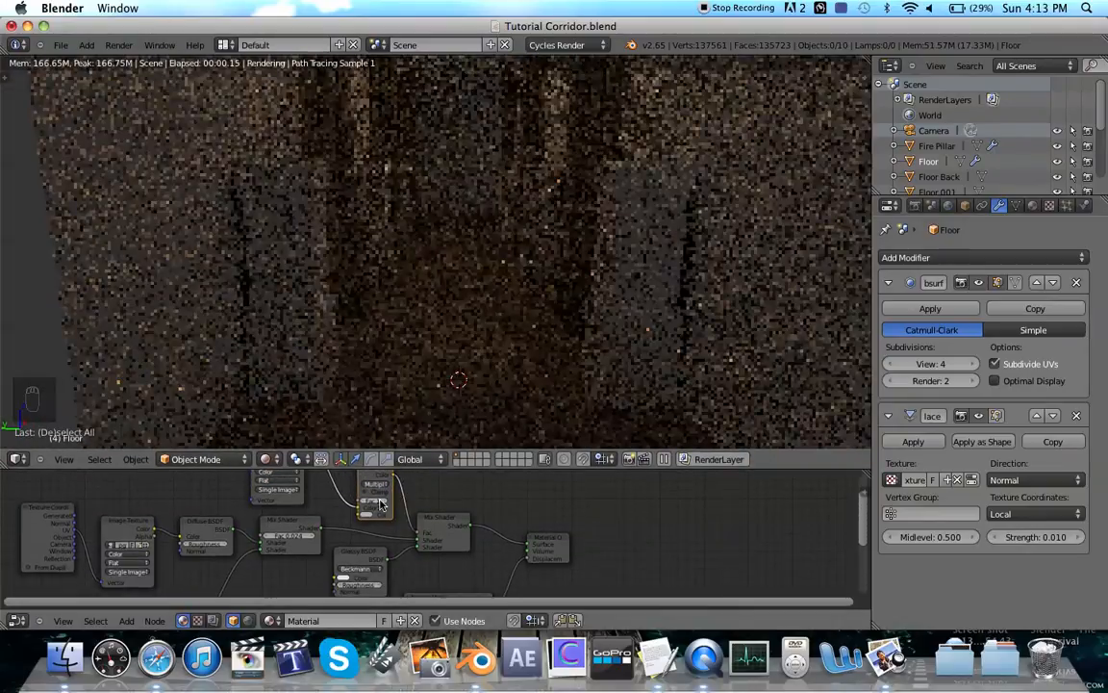
# Step: Set the factor of the Floor material's Multiply node to 10
pyautogui.scroll(6, 381, 503)
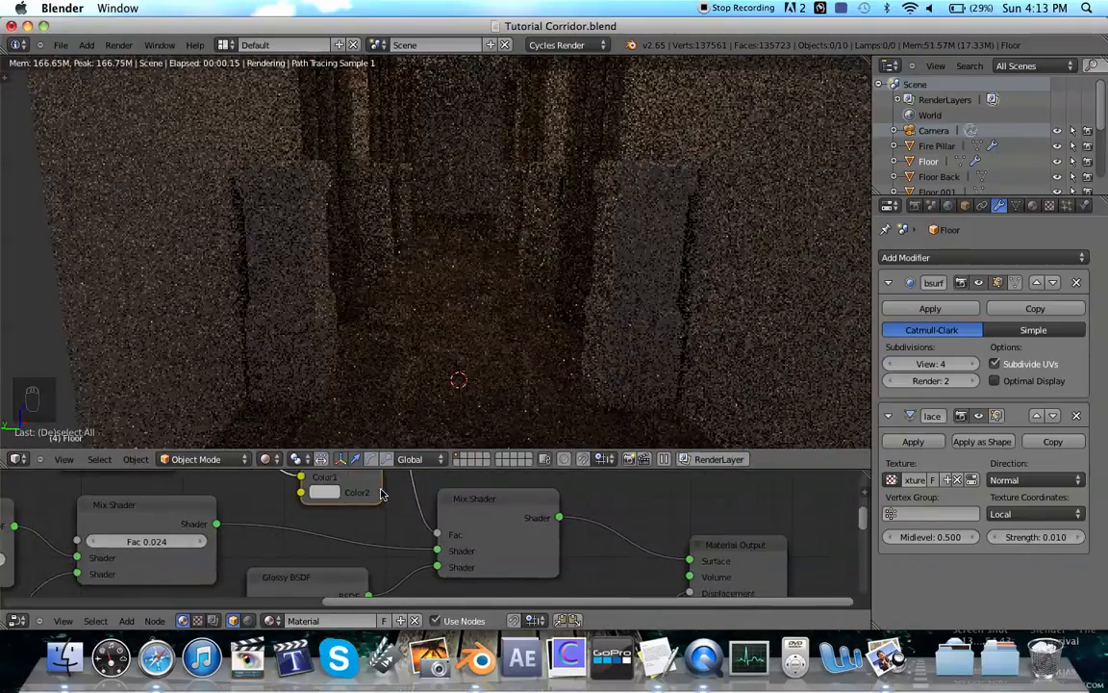
pyautogui.hscroll(-3, 382, 494)
pyautogui.scroll(4, 382, 494)
pyautogui.hscroll(-1, 382, 493)
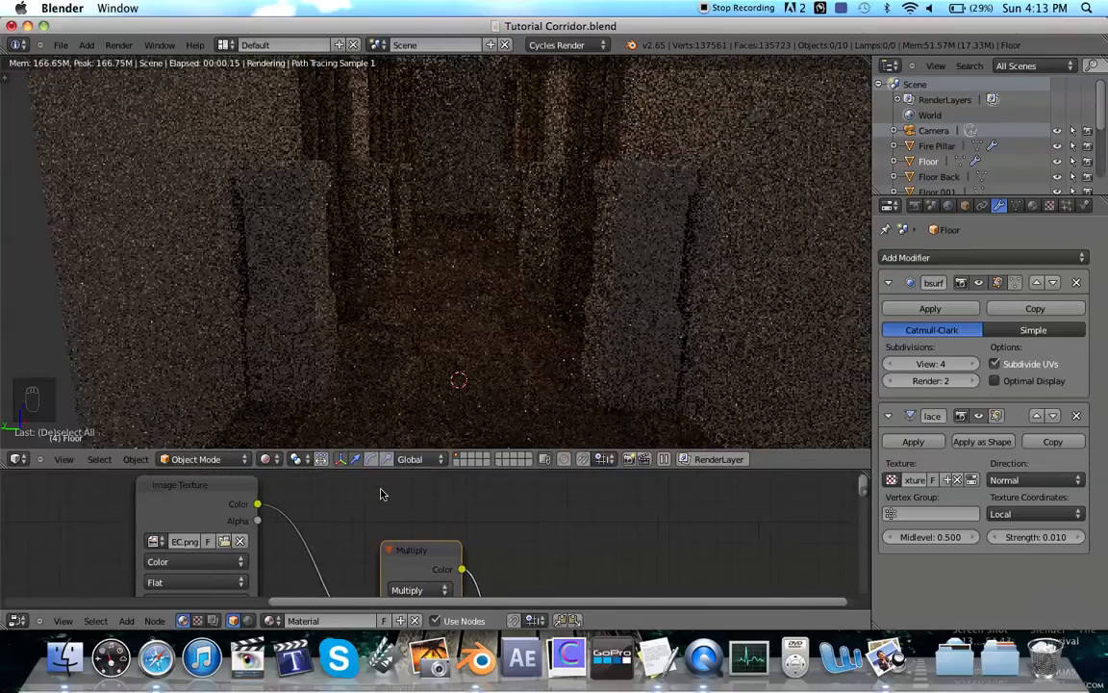
pyautogui.scroll(-6, 382, 494)
pyautogui.hscroll(5, 382, 494)
pyautogui.scroll(-5, 382, 493)
pyautogui.scroll(5, 382, 494)
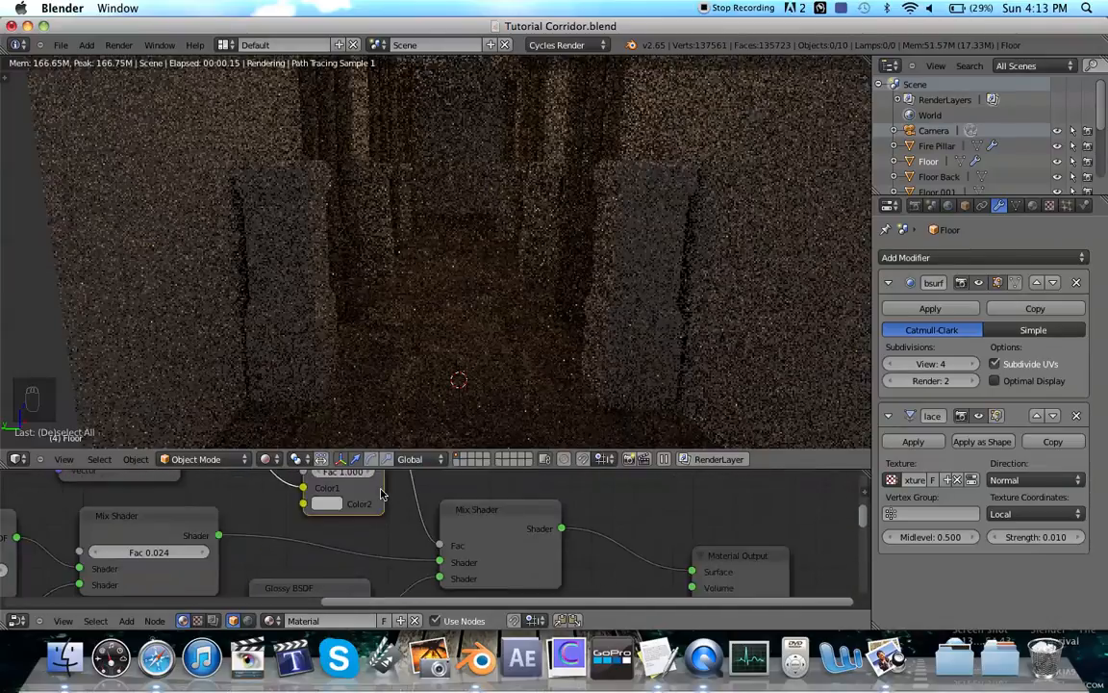
pyautogui.scroll(3, 382, 494)
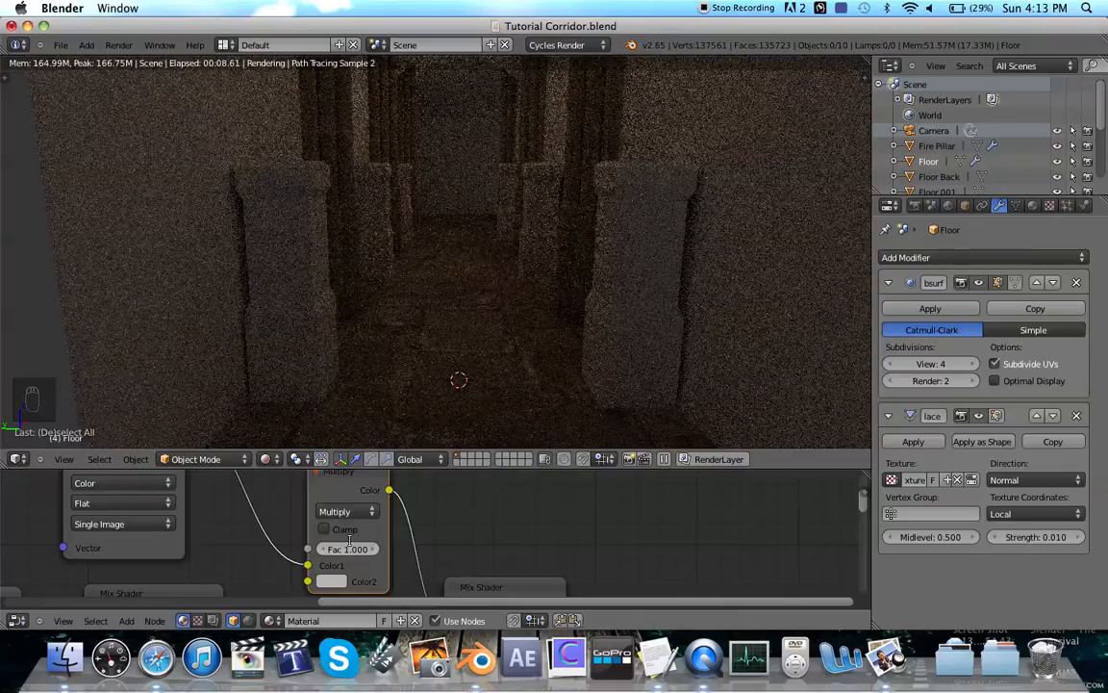
pyautogui.click(351, 547)
pyautogui.write('10')
pyautogui.press('Return')
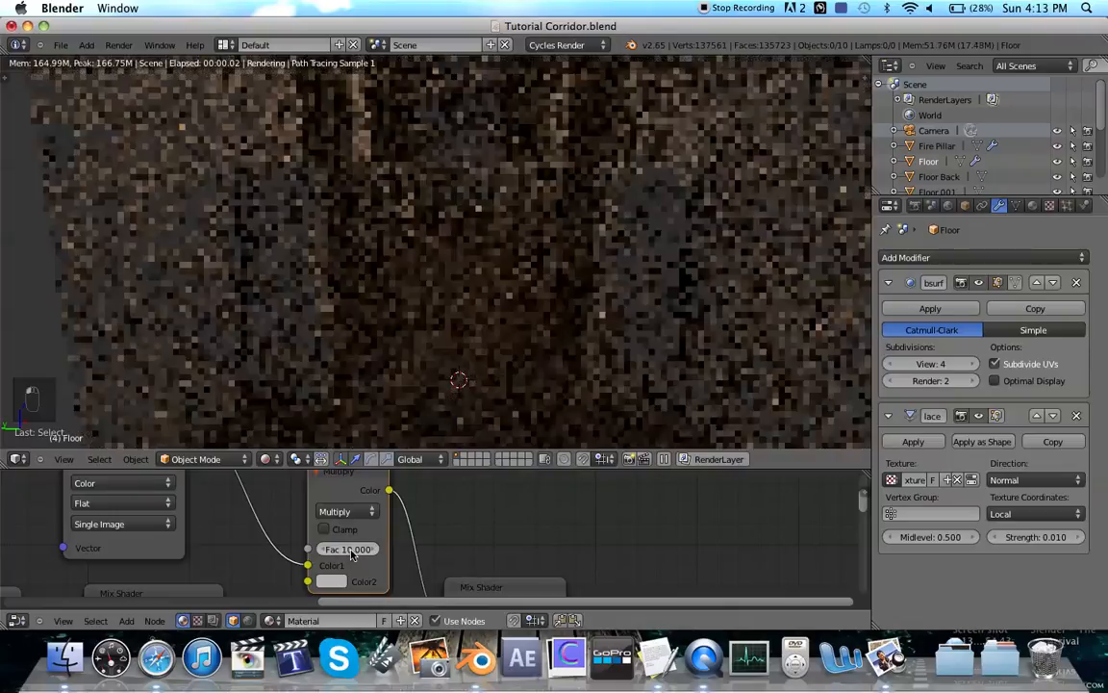
# Step: Change the Multiply node's blend type to Add and set its factor to 1
pyautogui.click(347, 511)
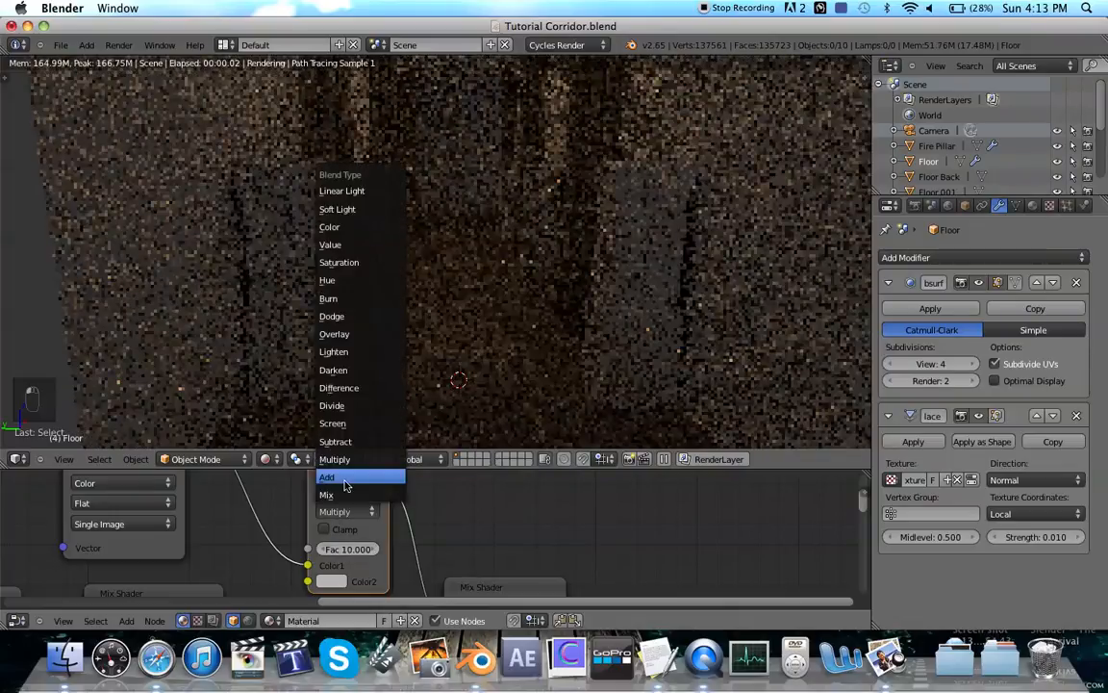
pyautogui.click(346, 474)
pyautogui.click(362, 514)
pyautogui.click(344, 547)
pyautogui.write('1')
pyautogui.press('Return')
# Step: Change the colour node's blend type to Mix, trying factors of 10 and 0 before setting 0.1
pyautogui.click(346, 511)
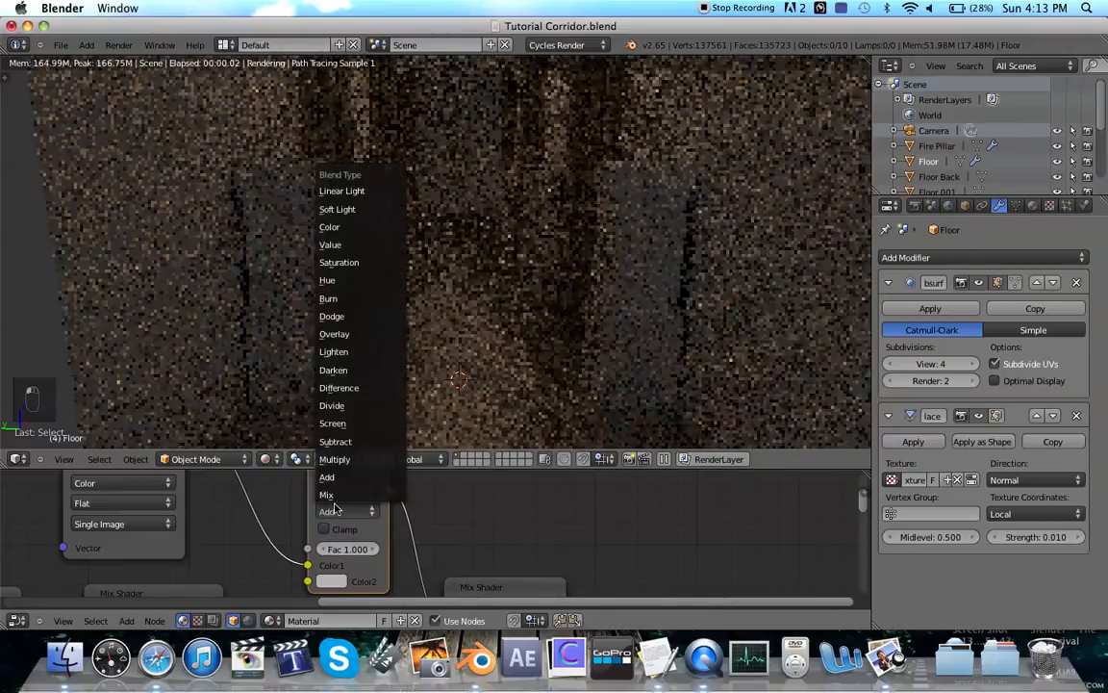
pyautogui.click(328, 495)
pyautogui.click(348, 548)
pyautogui.write('10')
pyautogui.press('Return')
pyautogui.click(352, 551)
pyautogui.write('0')
pyautogui.press('Return')
pyautogui.click(357, 551)
pyautogui.write('.1')
pyautogui.press('Return')
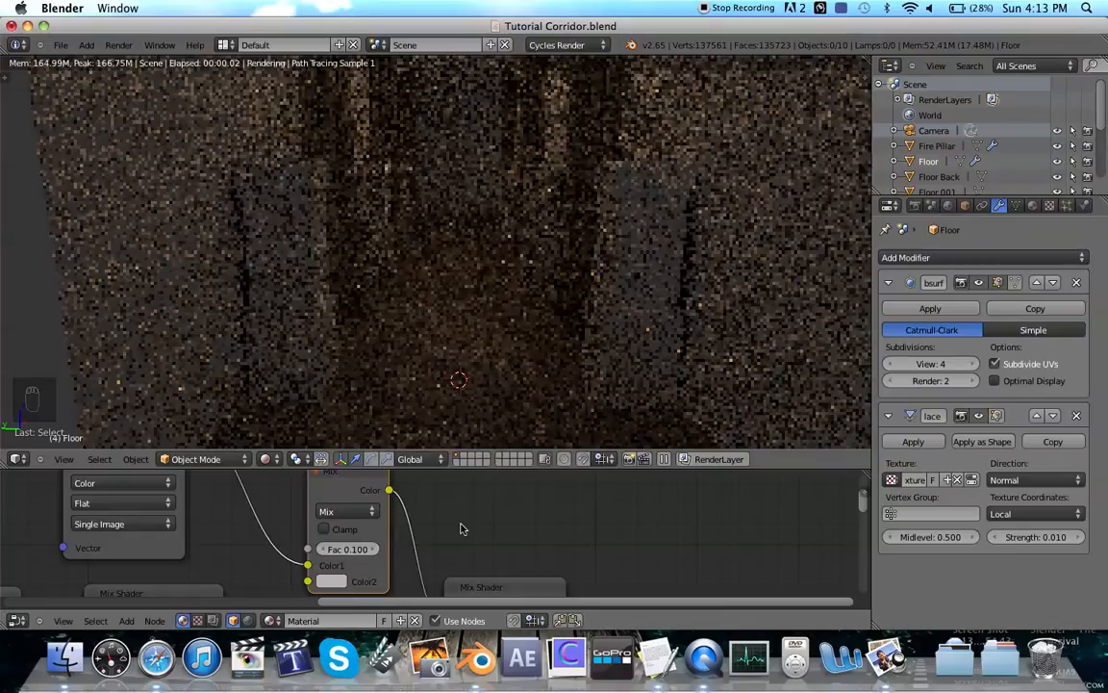
# Step: Try a blue Color2 on the Mix colour node, then restore its light grey
pyautogui.scroll(3, 462, 528)
pyautogui.hscroll(-3, 462, 528)
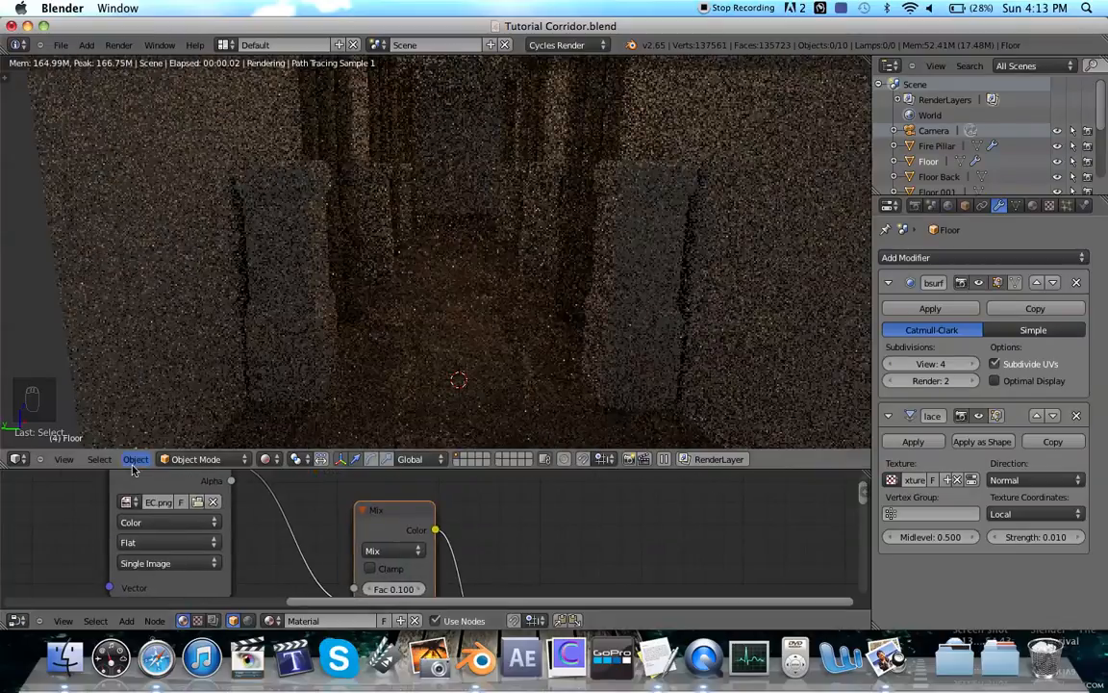
pyautogui.keyDown('ctrl'); pyautogui.hscroll(4, 137, 499); pyautogui.keyUp('ctrl')
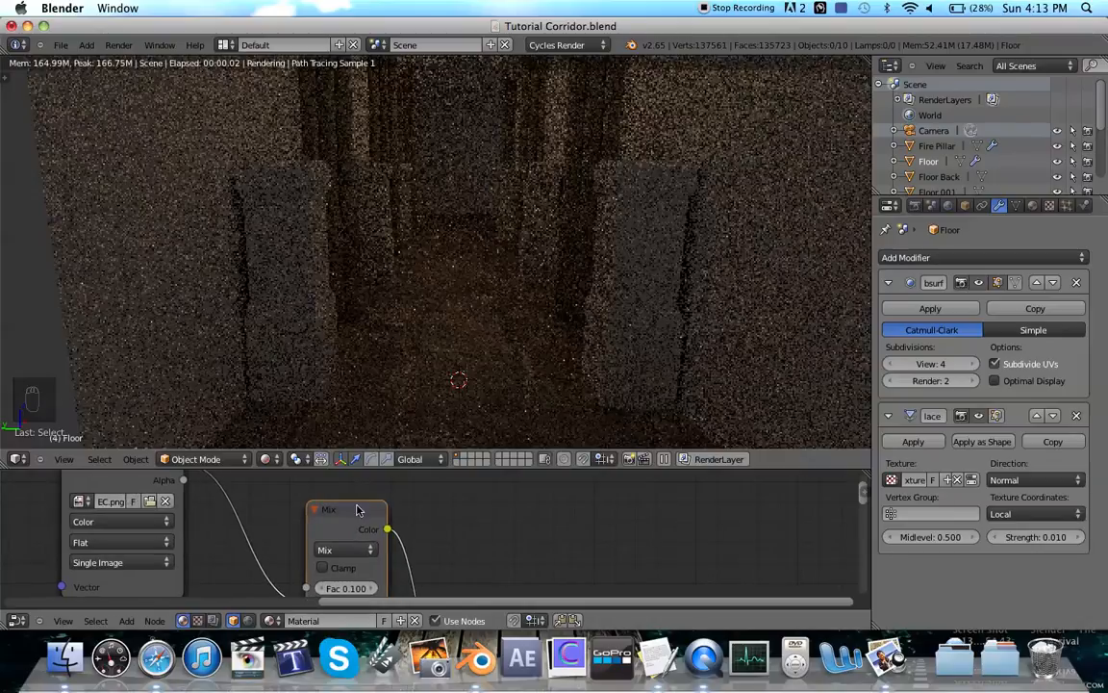
pyautogui.hscroll(1, 353, 525)
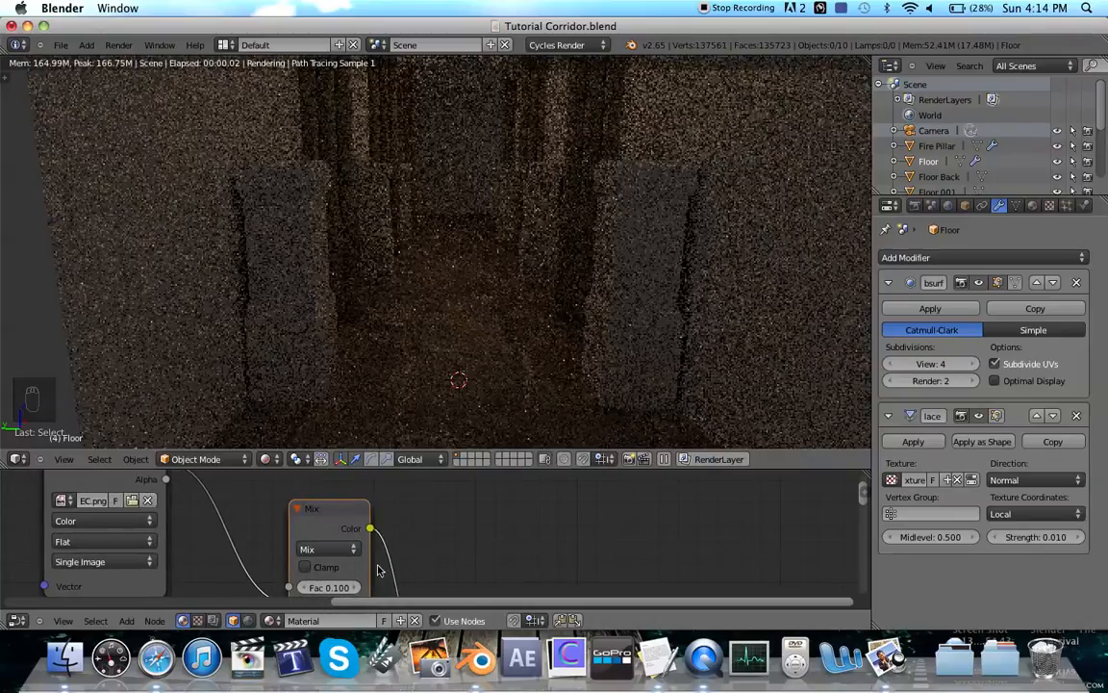
pyautogui.scroll(-8, 416, 558)
pyautogui.hscroll(2, 417, 558)
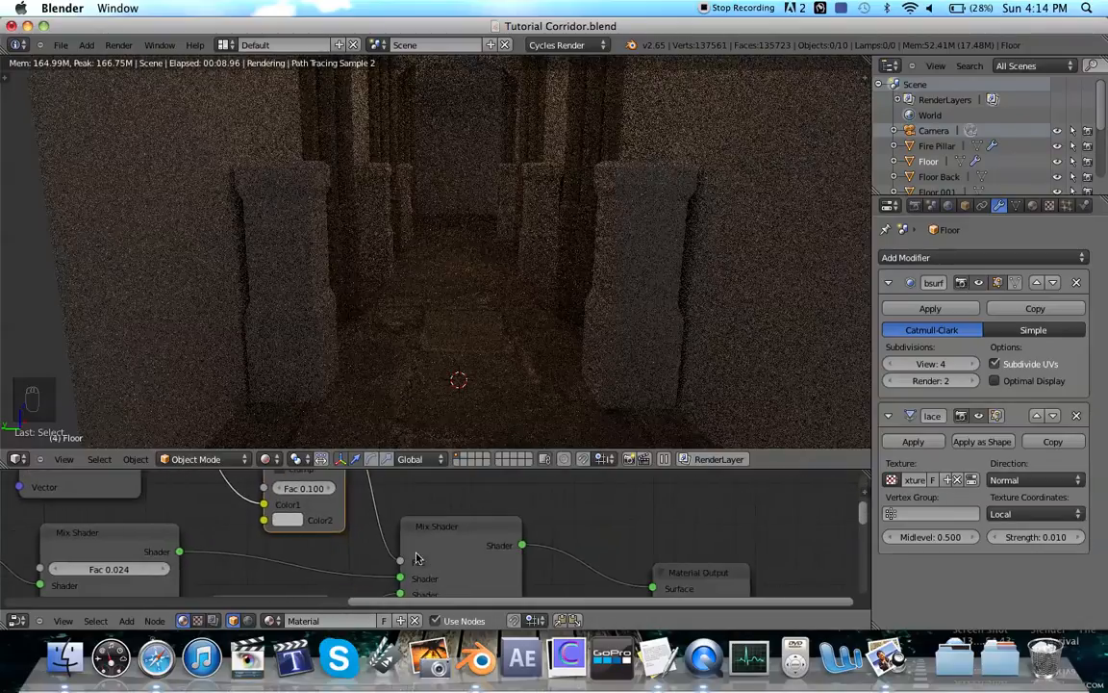
pyautogui.click(418, 518)
pyautogui.scroll(5, 420, 518)
pyautogui.hscroll(-1, 421, 517)
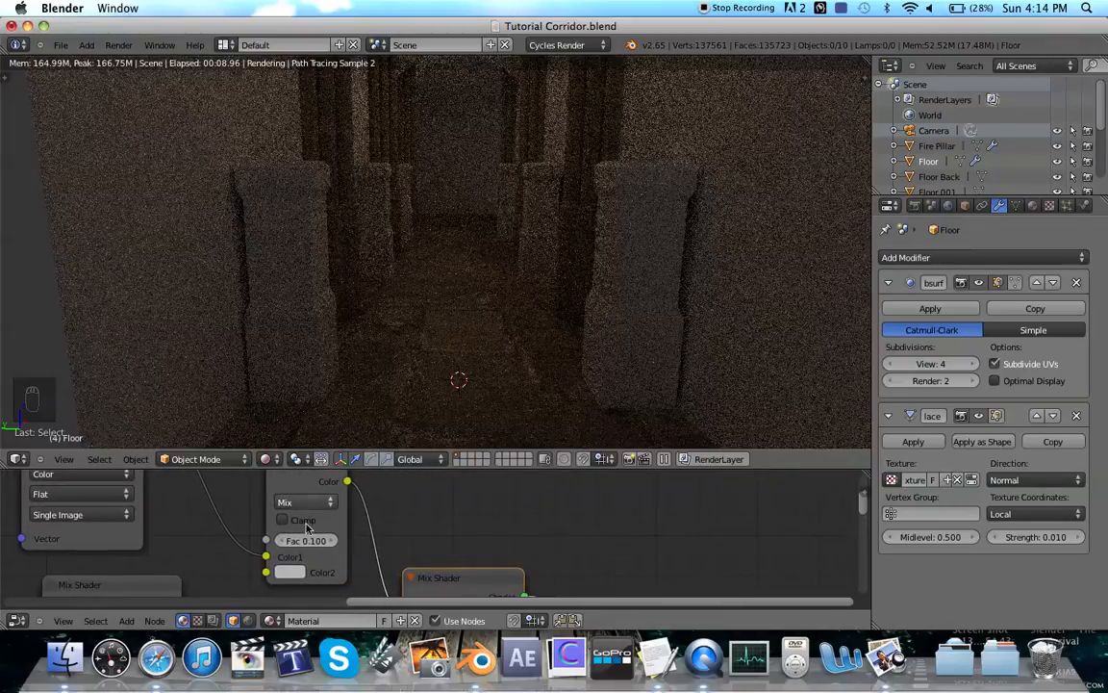
pyautogui.click(297, 572)
pyautogui.moveTo(348, 430); pyautogui.dragTo(365, 373)
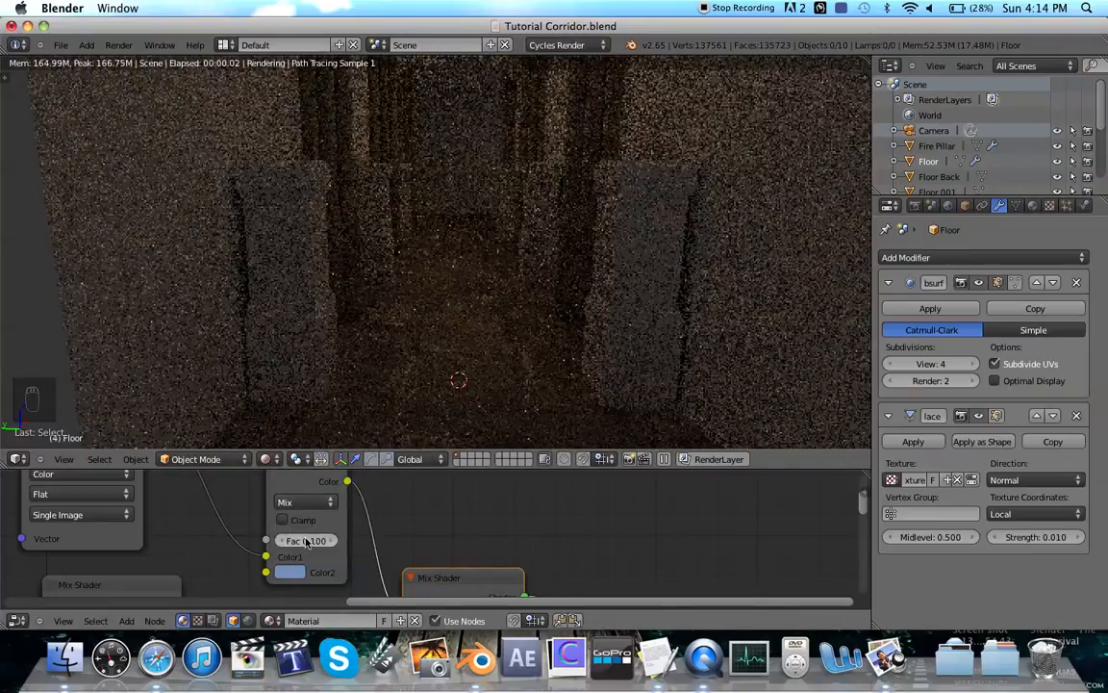
pyautogui.click(298, 572)
# Step: Try a factor of 1 on the Mix colour node, then set it to 0.2
pyautogui.click(306, 540)
pyautogui.write('1')
pyautogui.press('Return')
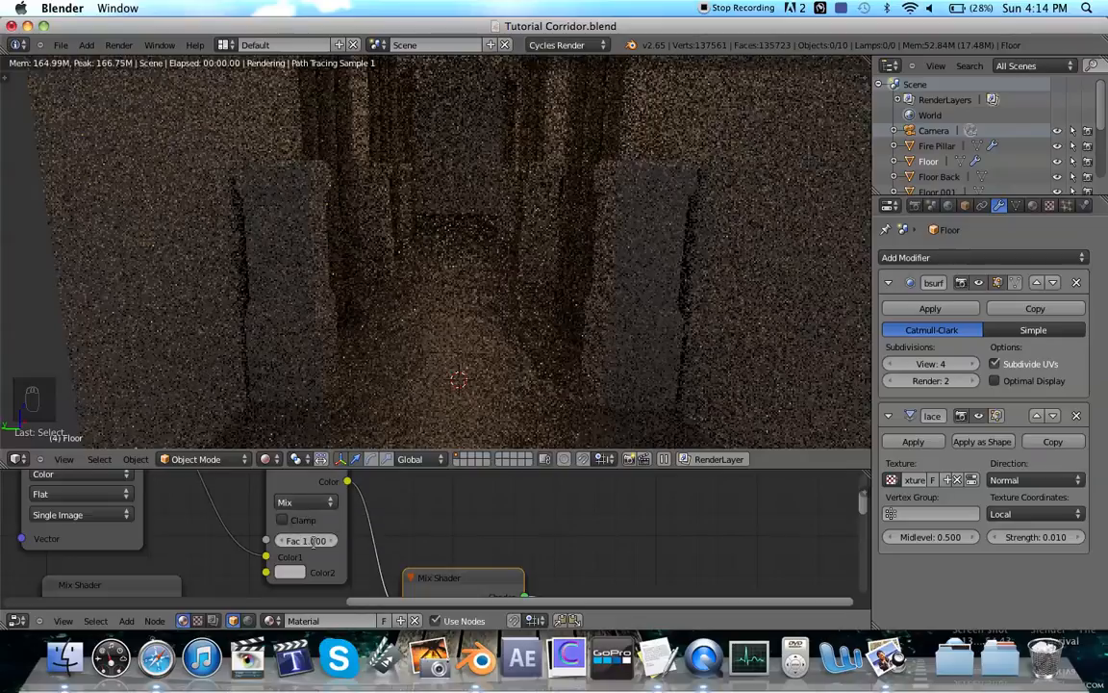
pyautogui.click(317, 540)
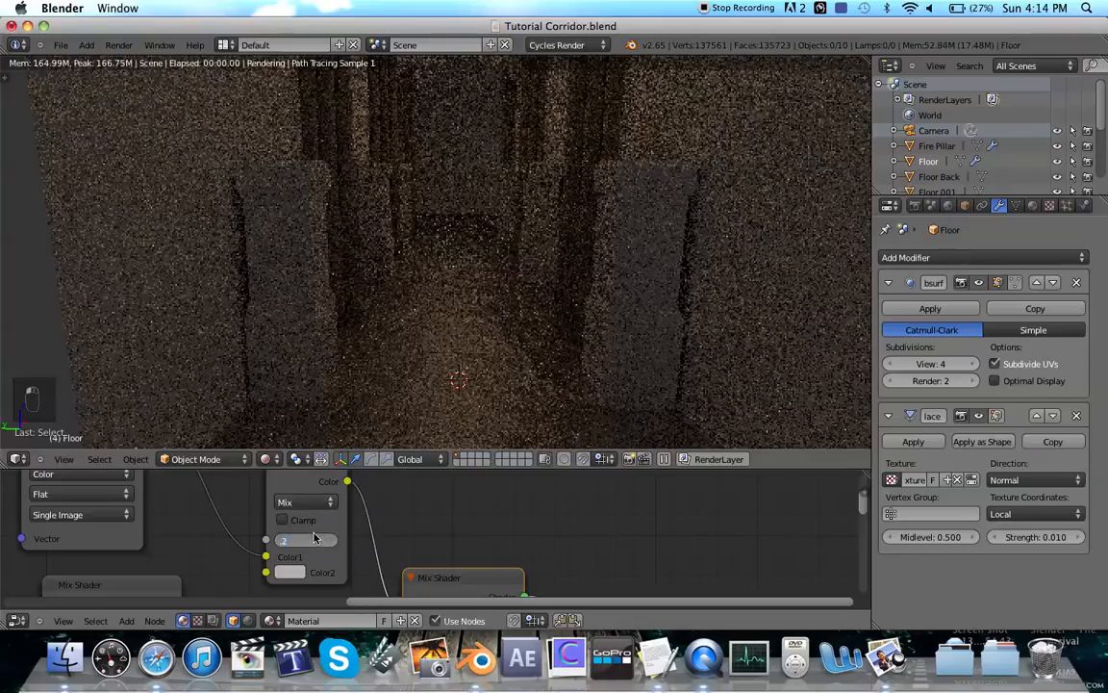
pyautogui.press('Return')
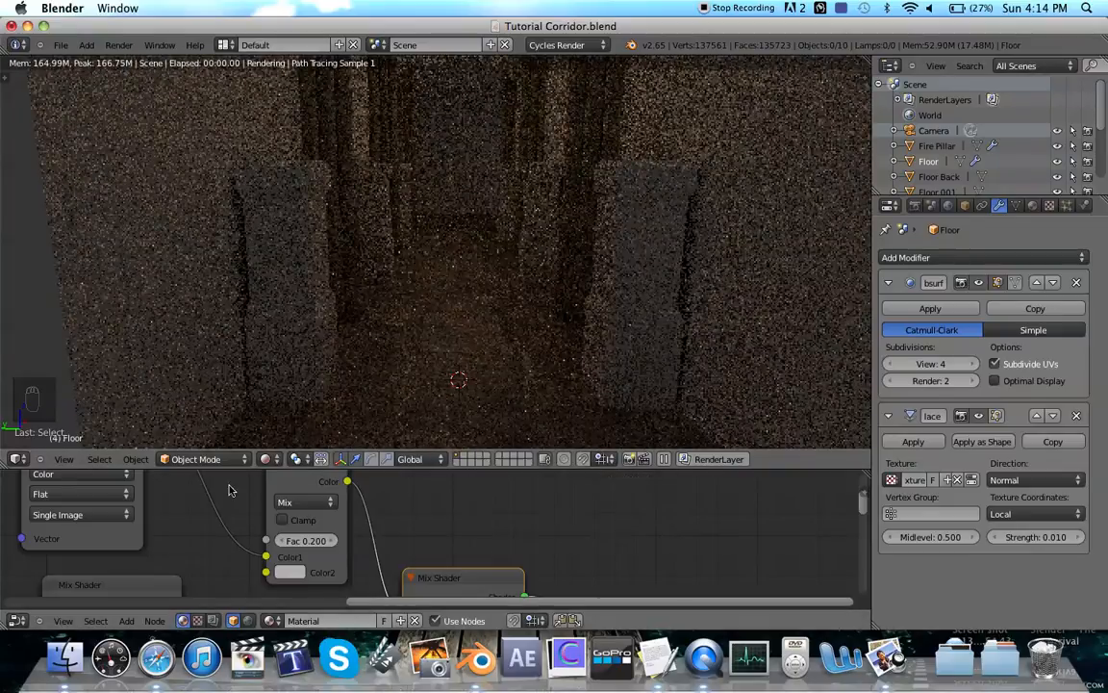
# Step: Return the viewport to Solid shading with the front fire pillars in view
pyautogui.click(268, 459)
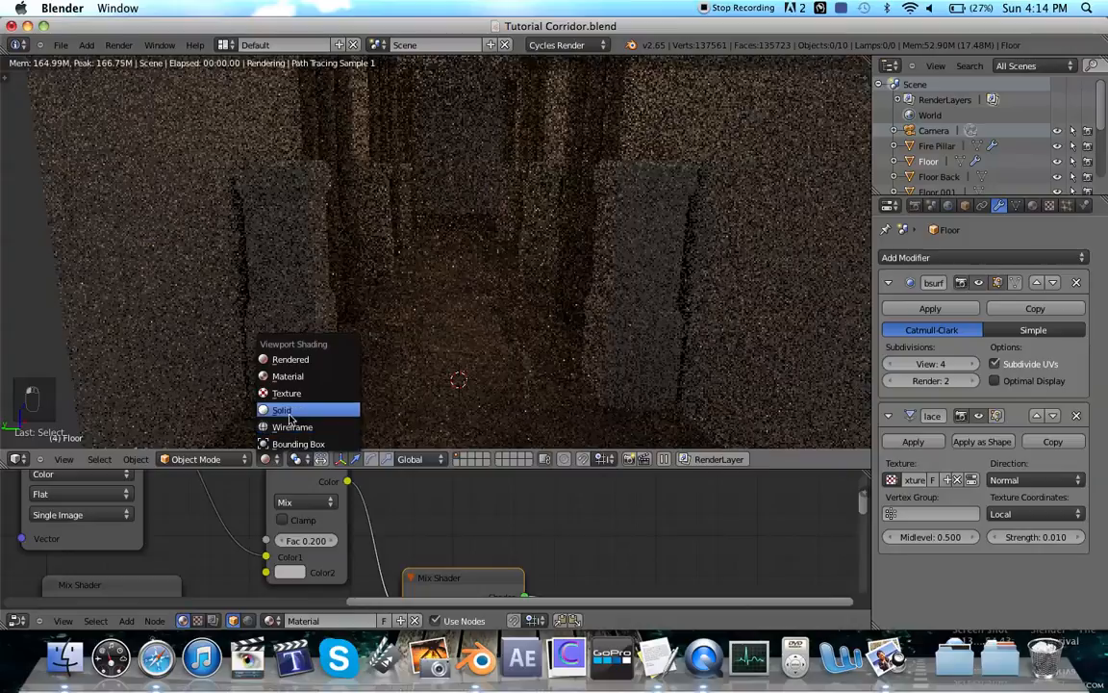
pyautogui.click(284, 411)
pyautogui.scroll(-4, 1058, 112)
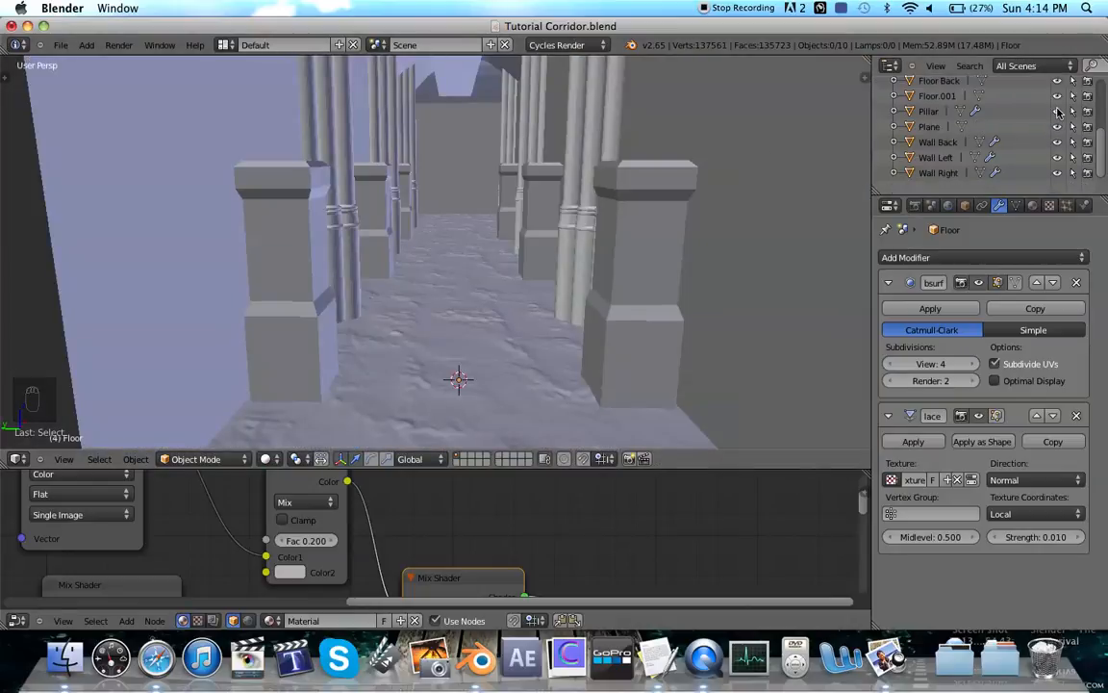
pyautogui.scroll(5, 1058, 111)
pyautogui.moveTo(334, 272); pyautogui.dragTo(330, 273, button='middle')
# Step: Add a UV sphere in the corridor and raise it along the Z axis above the floor
pyautogui.hotkey('shift', 'a')
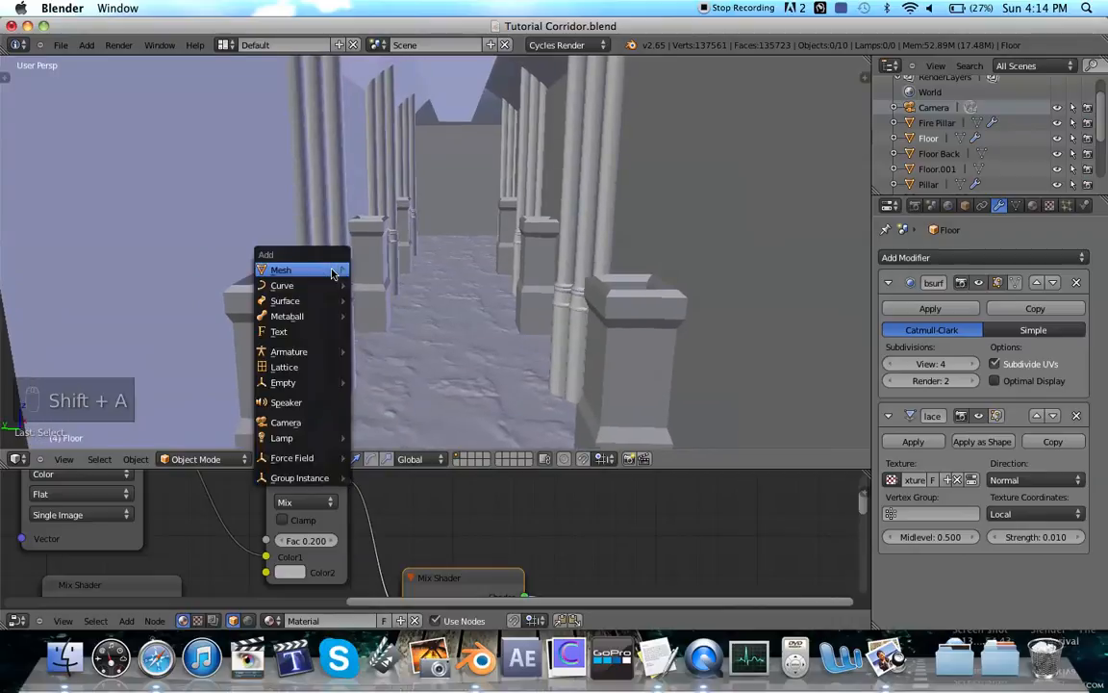
pyautogui.moveTo(331, 270)
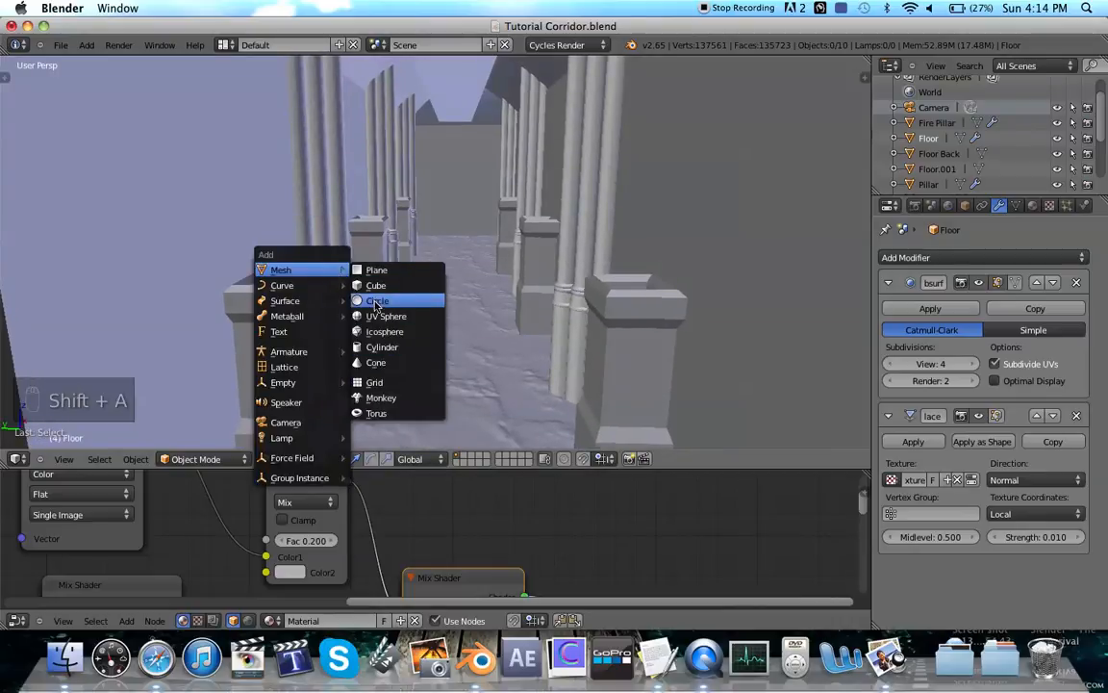
pyautogui.click(375, 317)
pyautogui.press('g')
pyautogui.press('z')
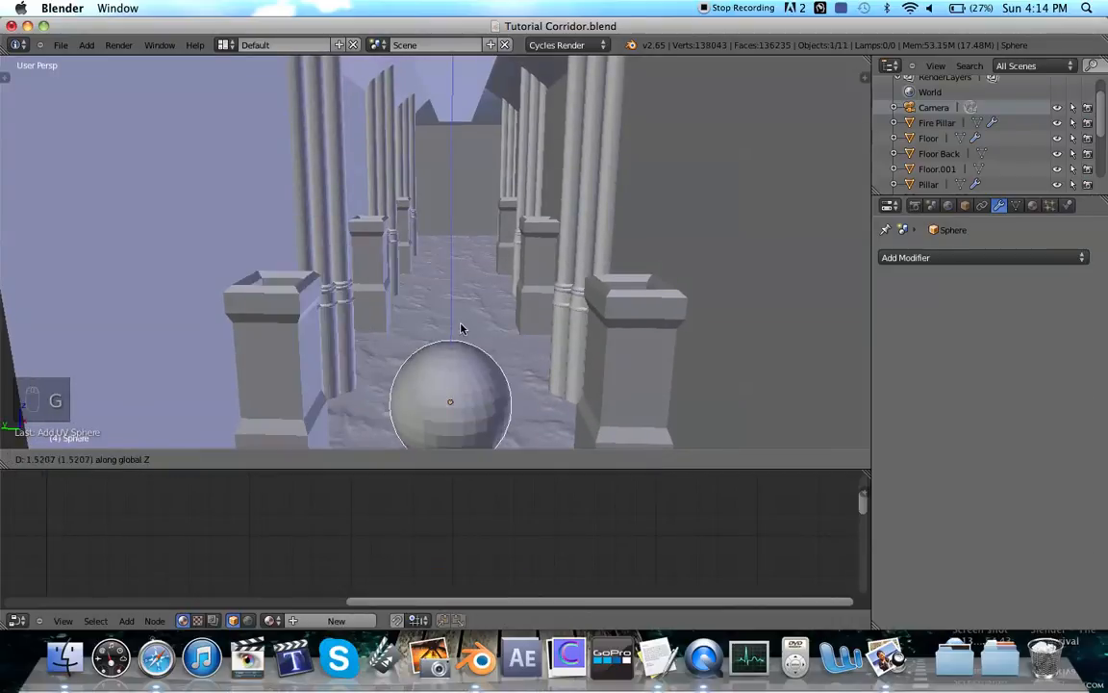
pyautogui.click(451, 227)
# Step: Move the sphere along Y over the nearest right-hand fire pillar and raise it above the pillar's bowl
pyautogui.press('g')
pyautogui.press('y')
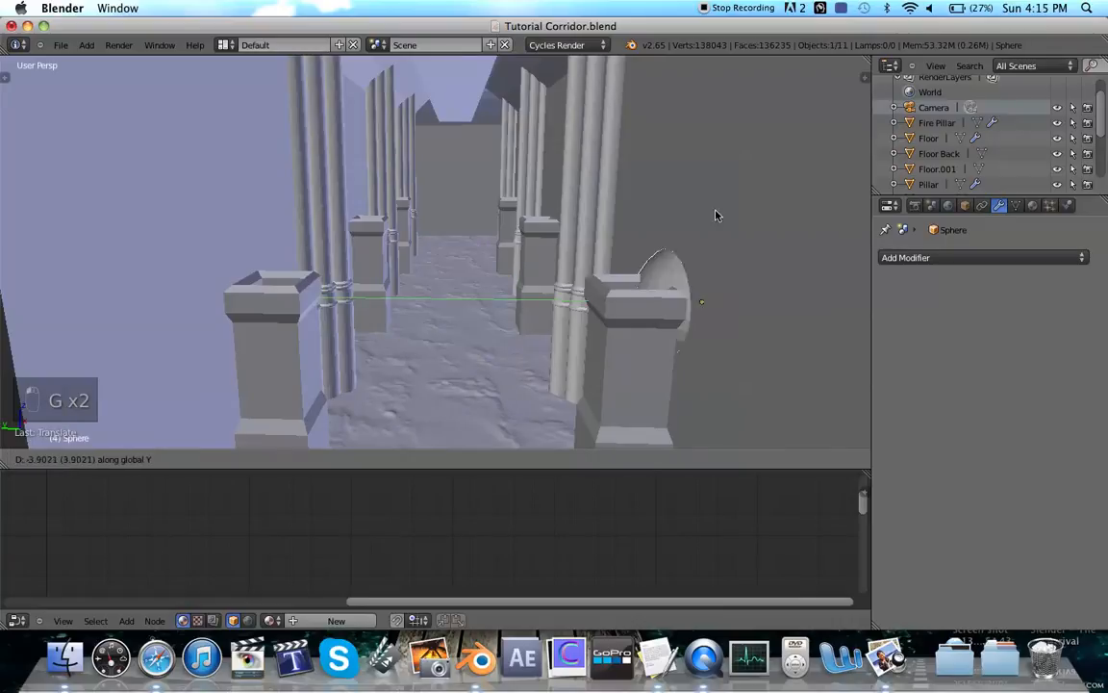
pyautogui.click(626, 207)
pyautogui.press('g')
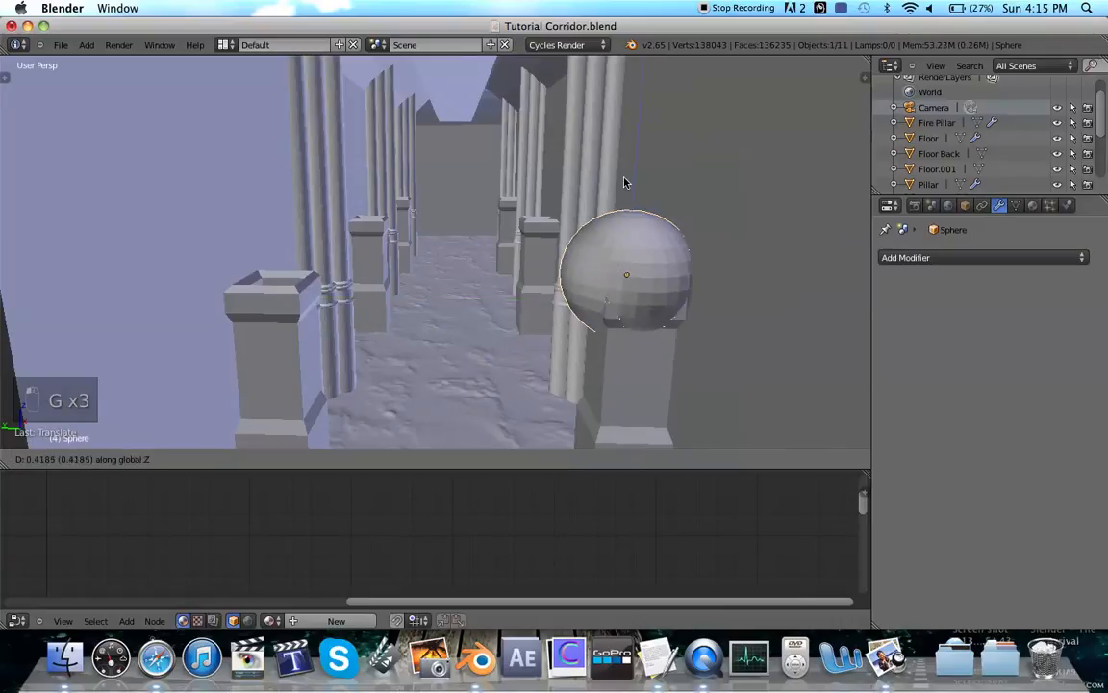
pyautogui.click(623, 166)
# Step: Scale the sphere down to fit the fire pillar's bowl and raise it slightly along Z to float above it
pyautogui.press('s')
pyautogui.click(623, 166)
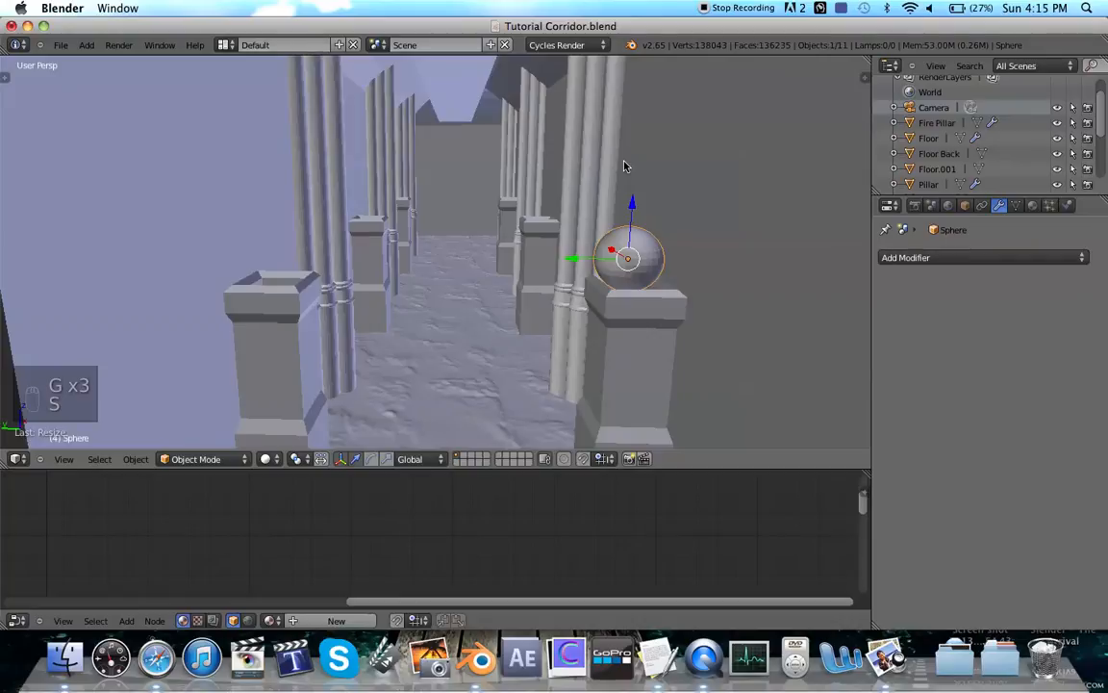
pyautogui.press('g')
pyautogui.press('z')
pyautogui.click(626, 156)
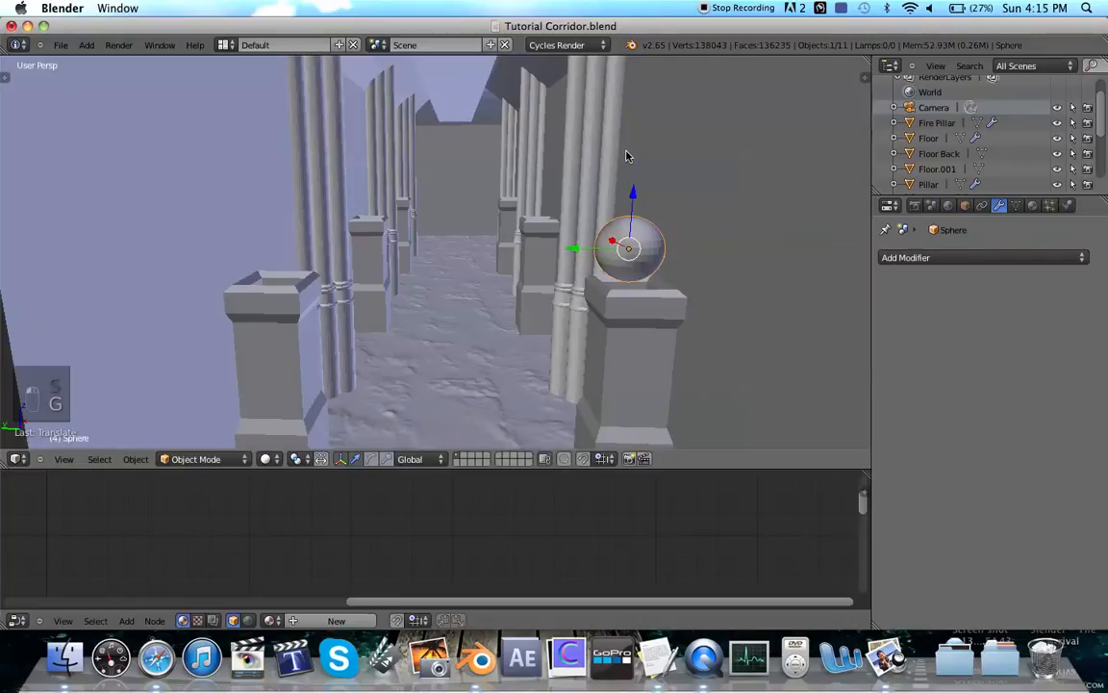
pyautogui.press('s')
pyautogui.click(640, 197)
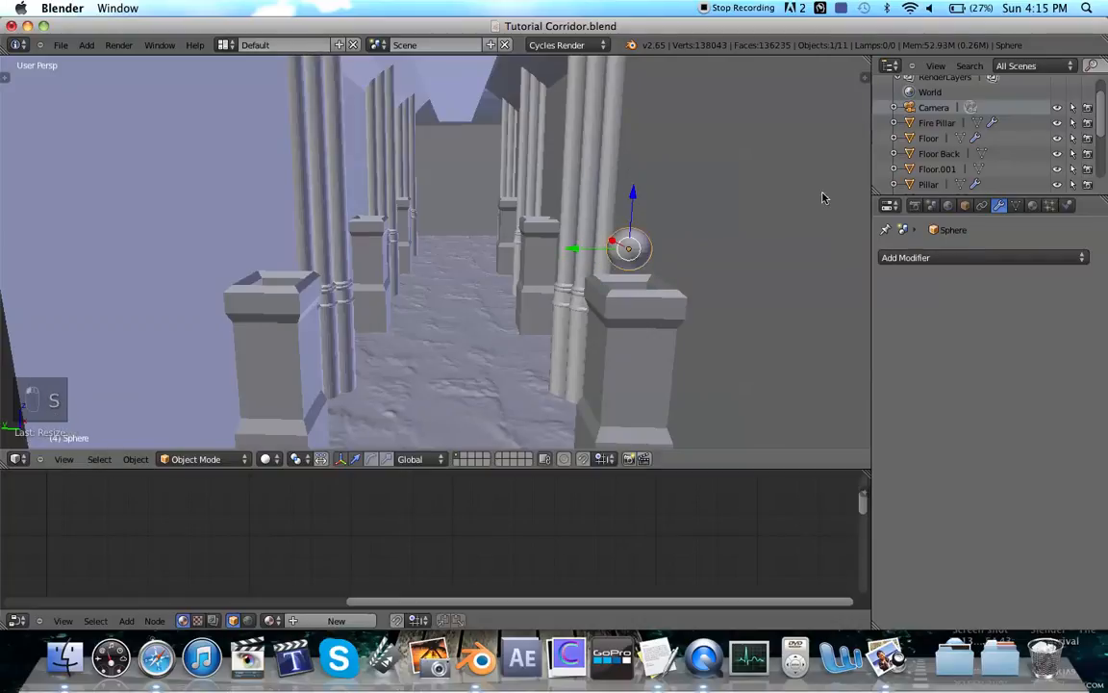
# Step: Create a new material on the sphere and name it Fireball
pyautogui.click(1032, 205)
pyautogui.click(887, 307)
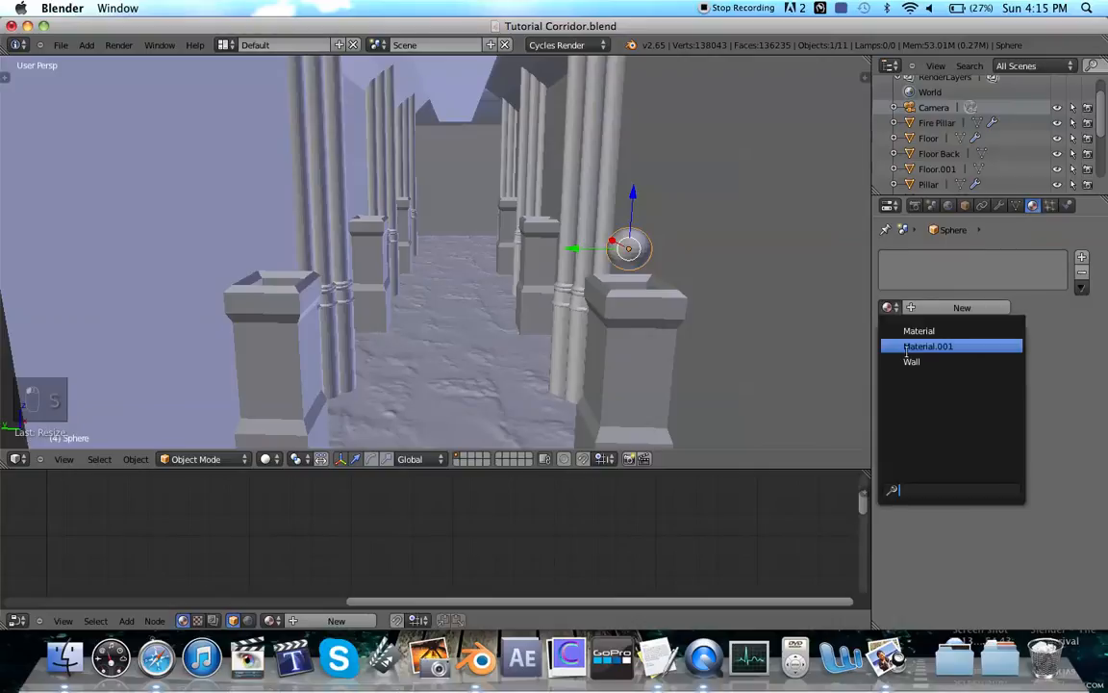
pyautogui.click(926, 307)
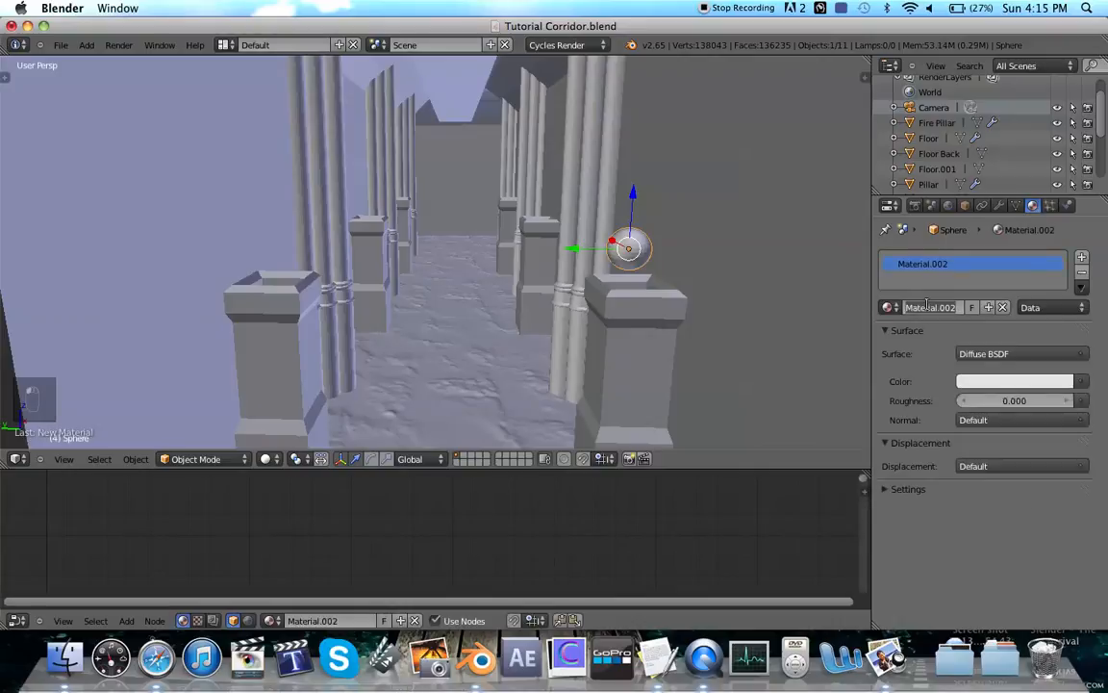
pyautogui.write('Fireball')
pyautogui.press('Return')
# Step: Make the Fireball material's surface an Emission shader with a pale orange colour
pyautogui.click(972, 353)
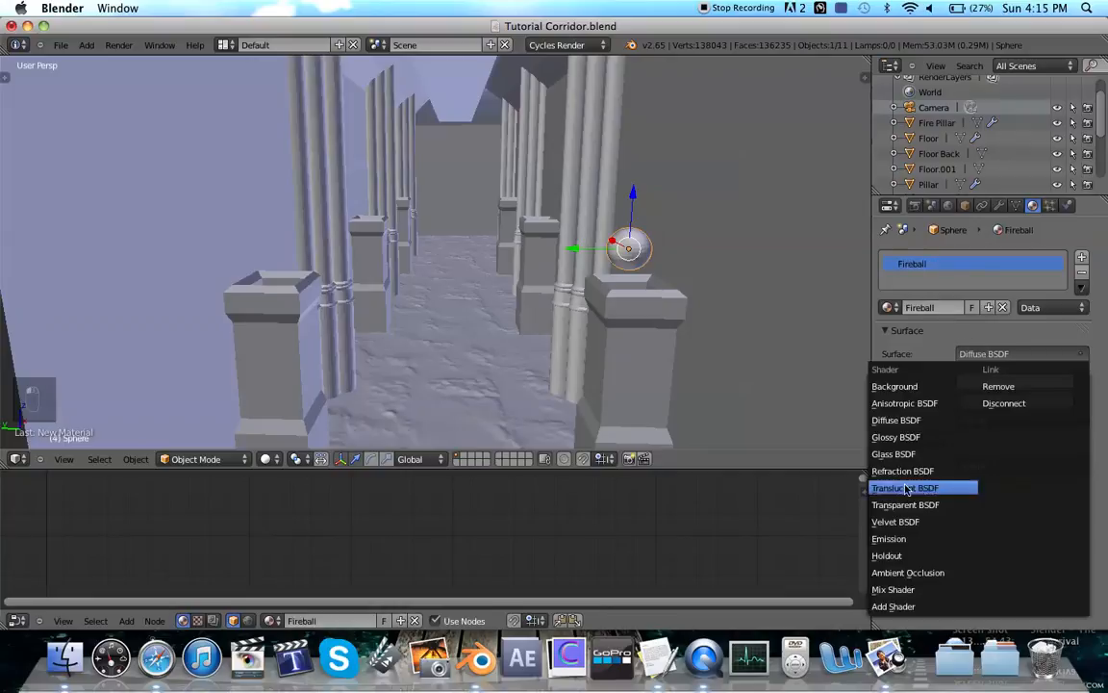
pyautogui.click(895, 539)
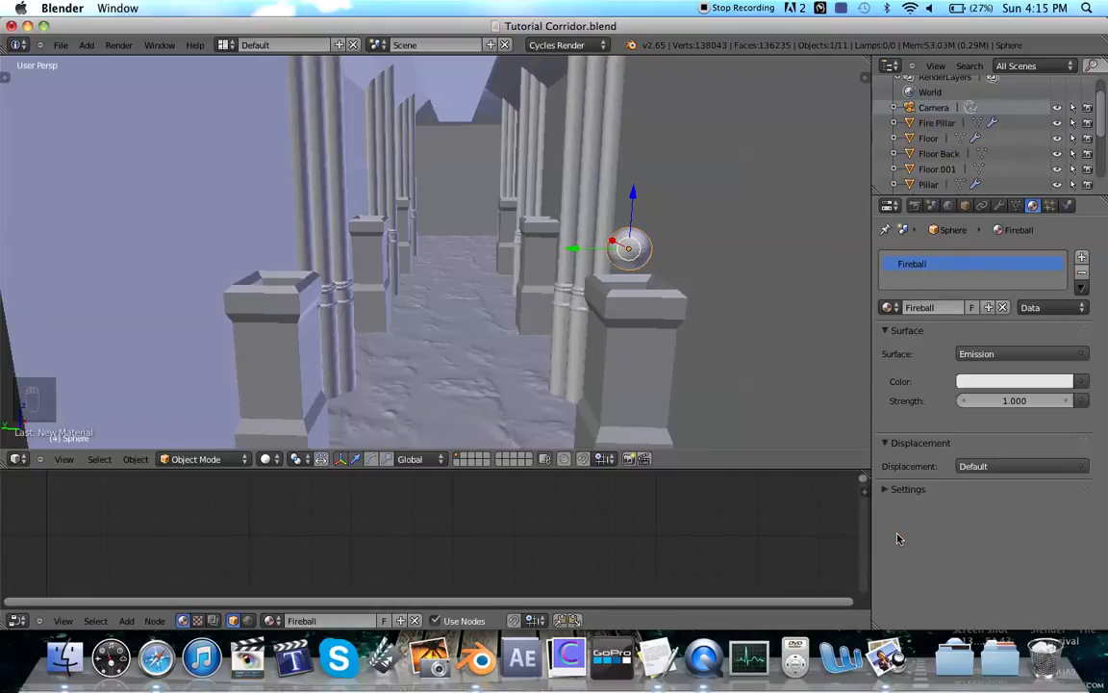
pyautogui.click(1001, 381)
pyautogui.click(965, 265)
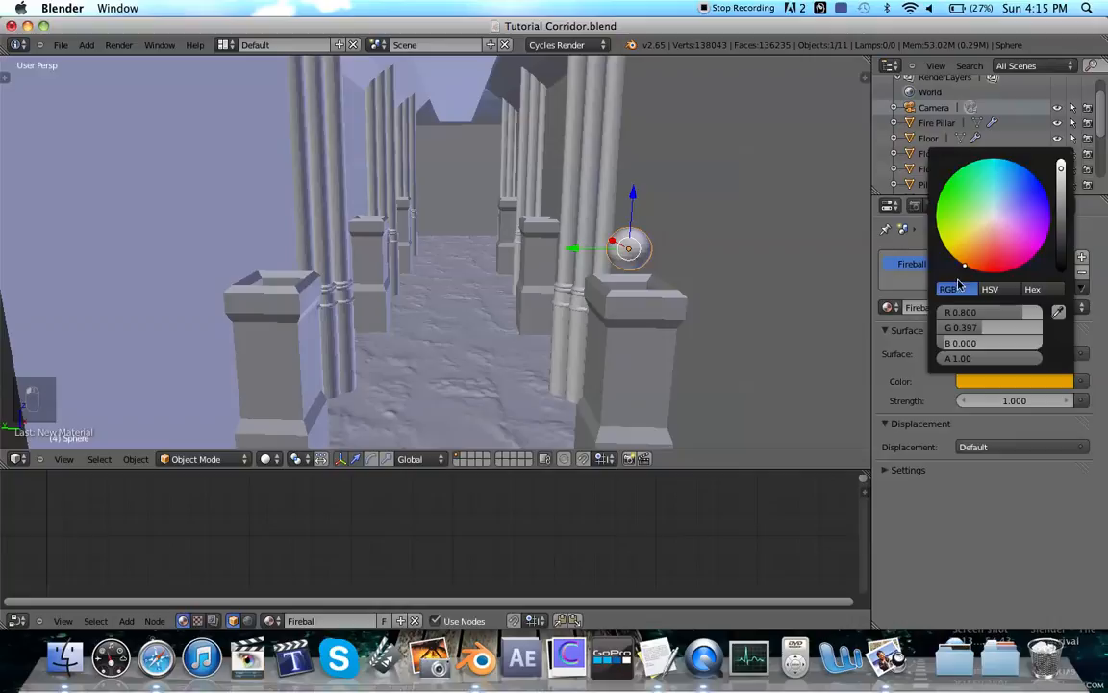
pyautogui.click(964, 384)
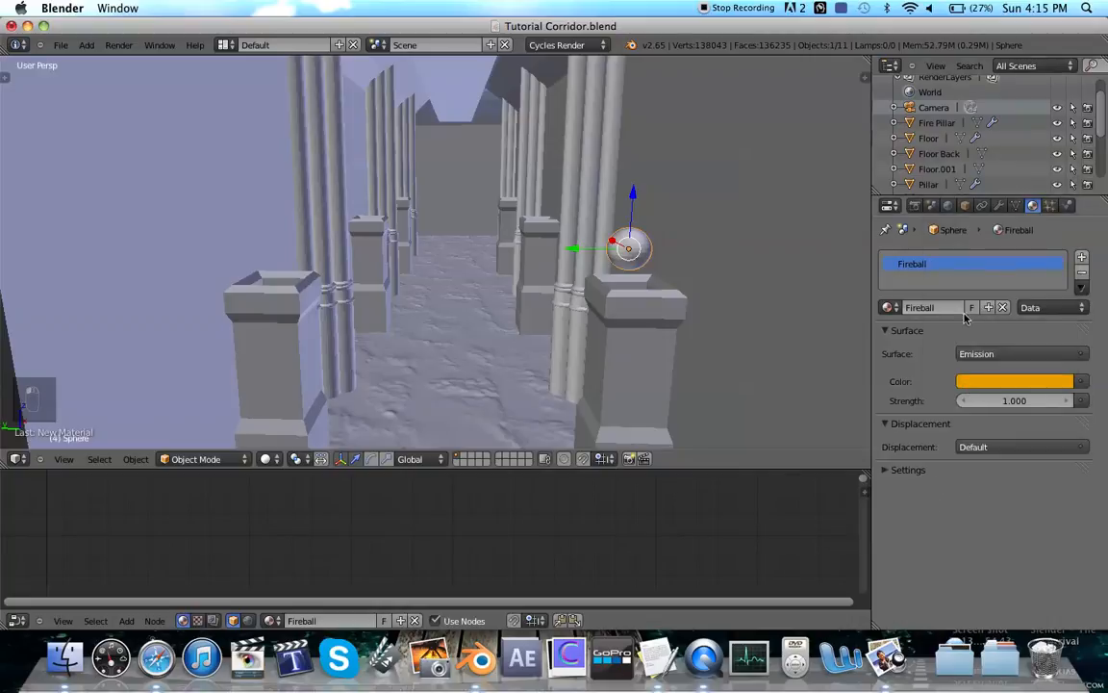
pyautogui.click(994, 381)
pyautogui.click(958, 267)
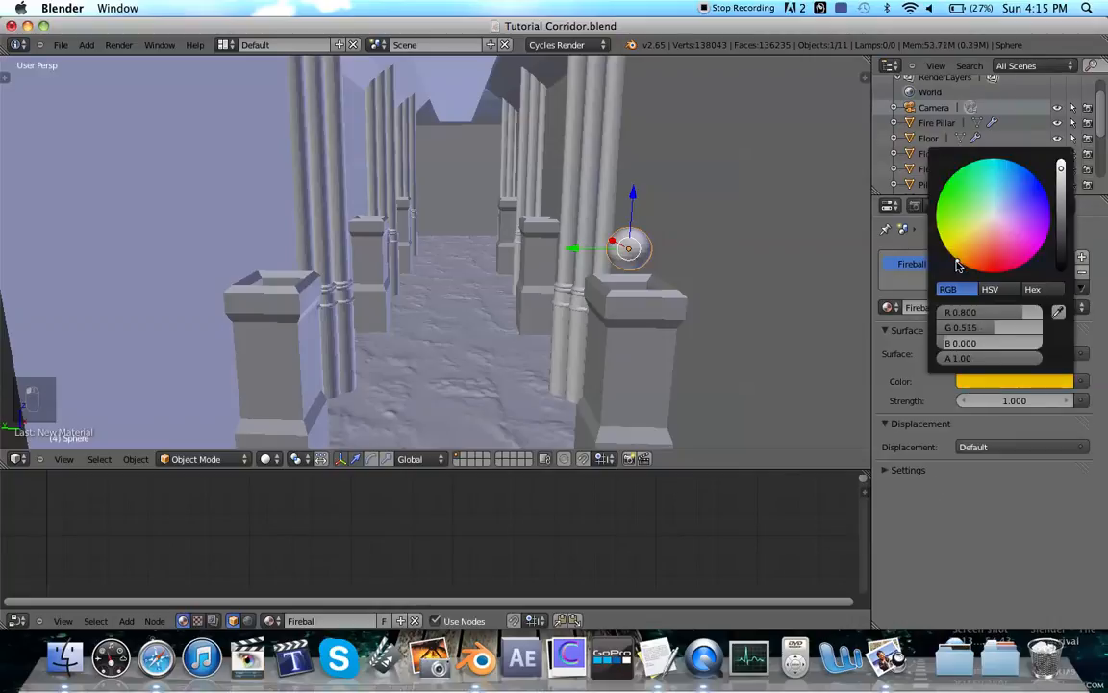
pyautogui.click(976, 255)
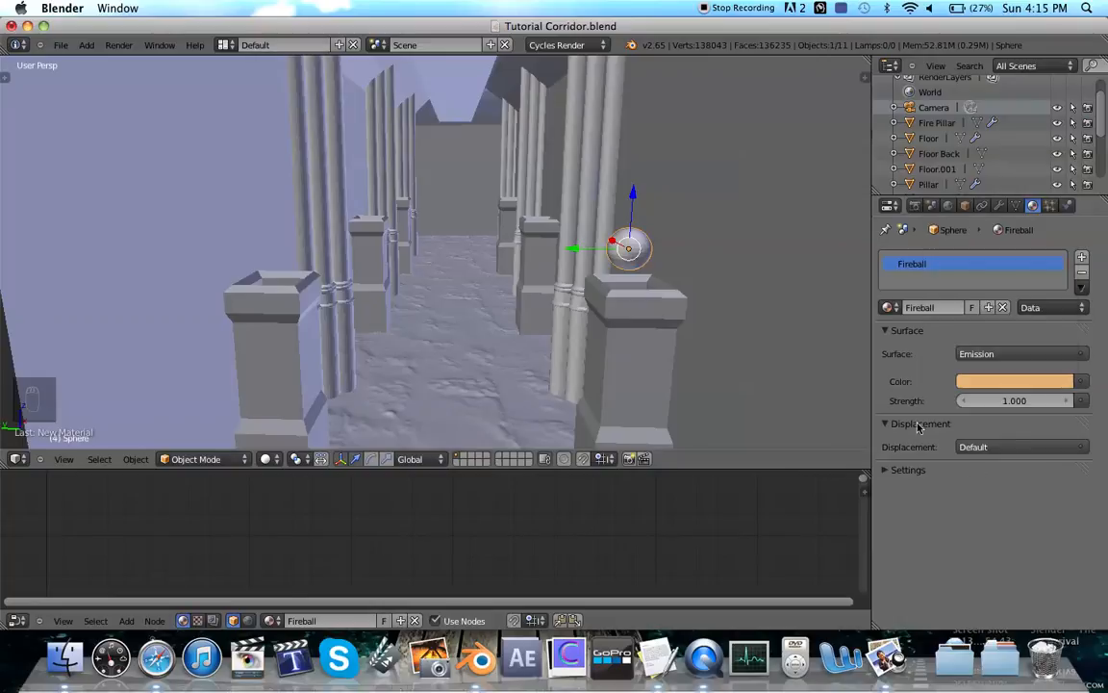
# Step: Disable Camera in the sphere's ray visibility settings
pyautogui.click(966, 206)
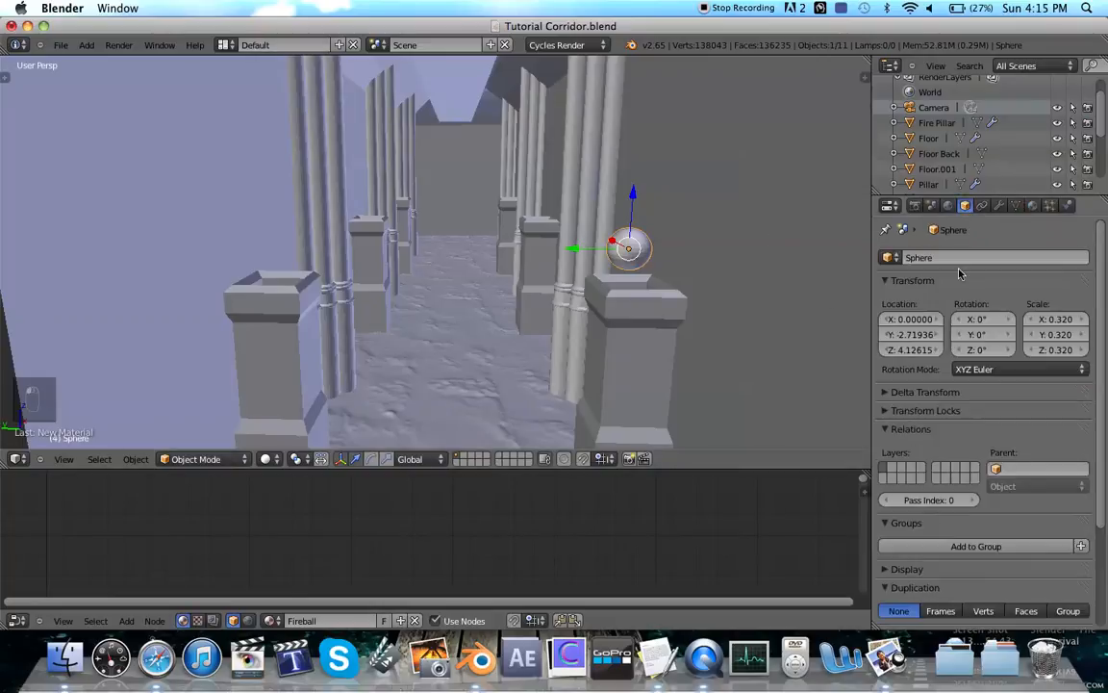
pyautogui.scroll(-4, 931, 520)
pyautogui.click(886, 581)
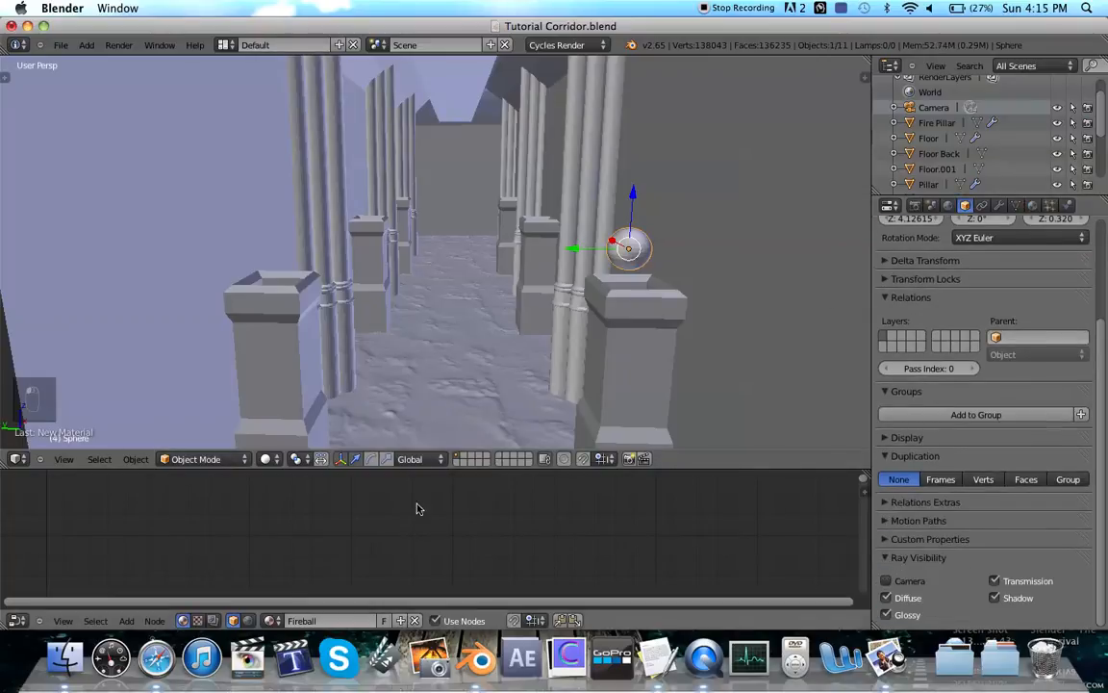
# Step: Duplicate the sphere along Y to above the opposite front fire pillar and join both spheres into one object
pyautogui.hotkey('shift', 'd')
pyautogui.rightClick(453, 312)
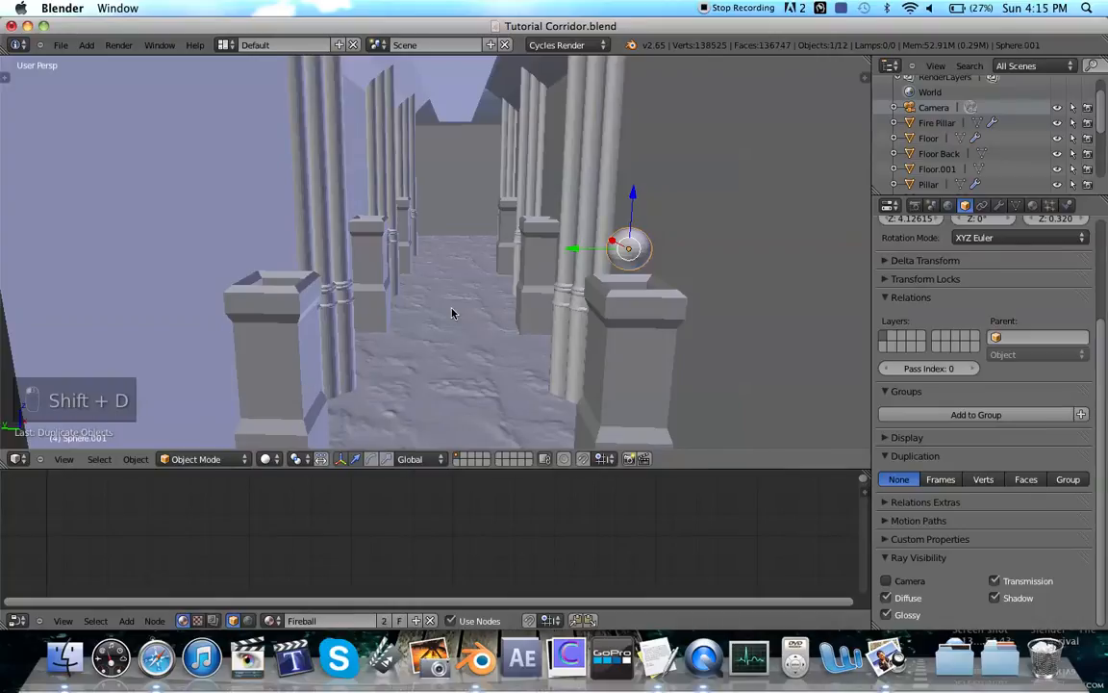
pyautogui.press('g')
pyautogui.press('y')
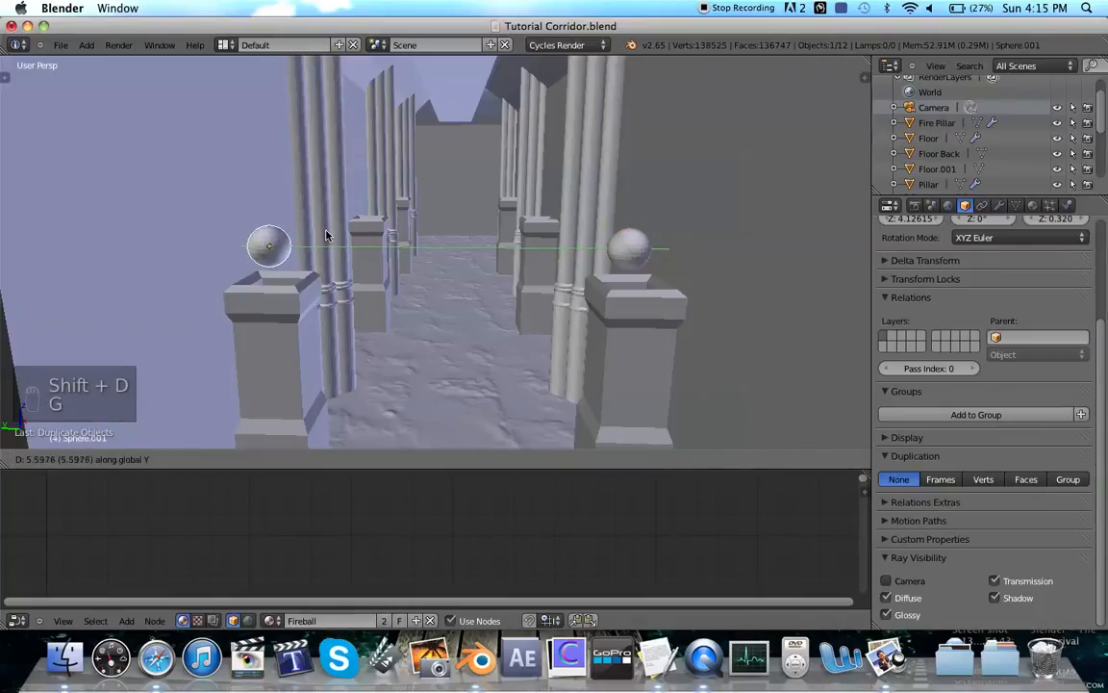
pyautogui.click(324, 235)
pyautogui.keyDown('shift'); pyautogui.rightClick(638, 258); pyautogui.keyUp('shift')
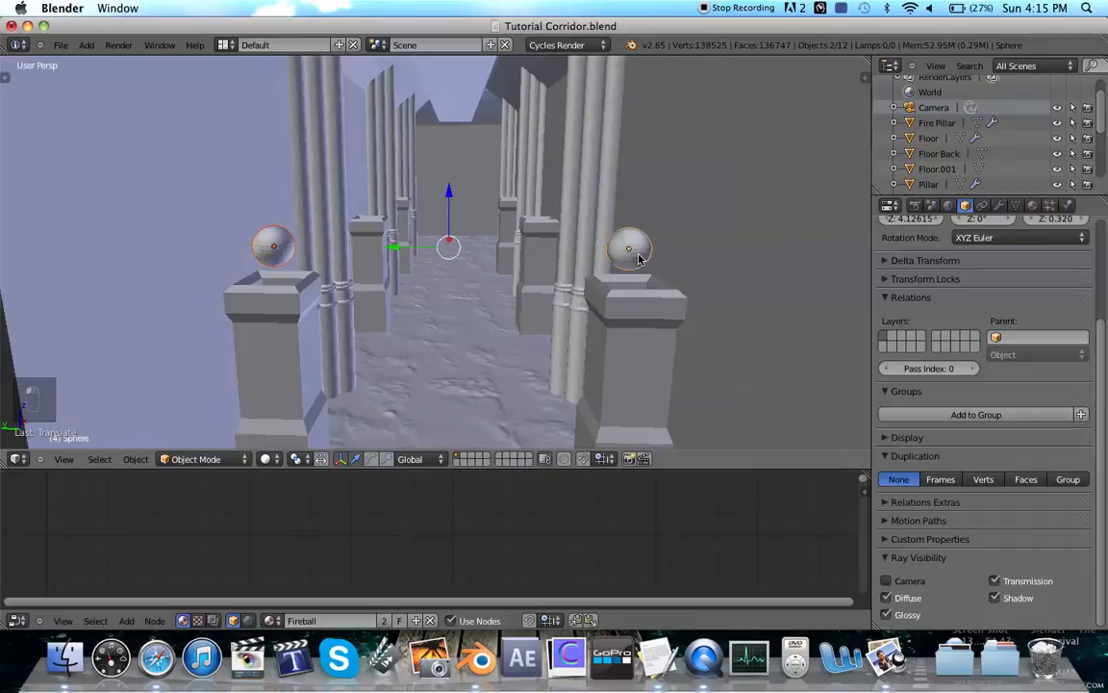
pyautogui.hotkey('ctrl', 'j')
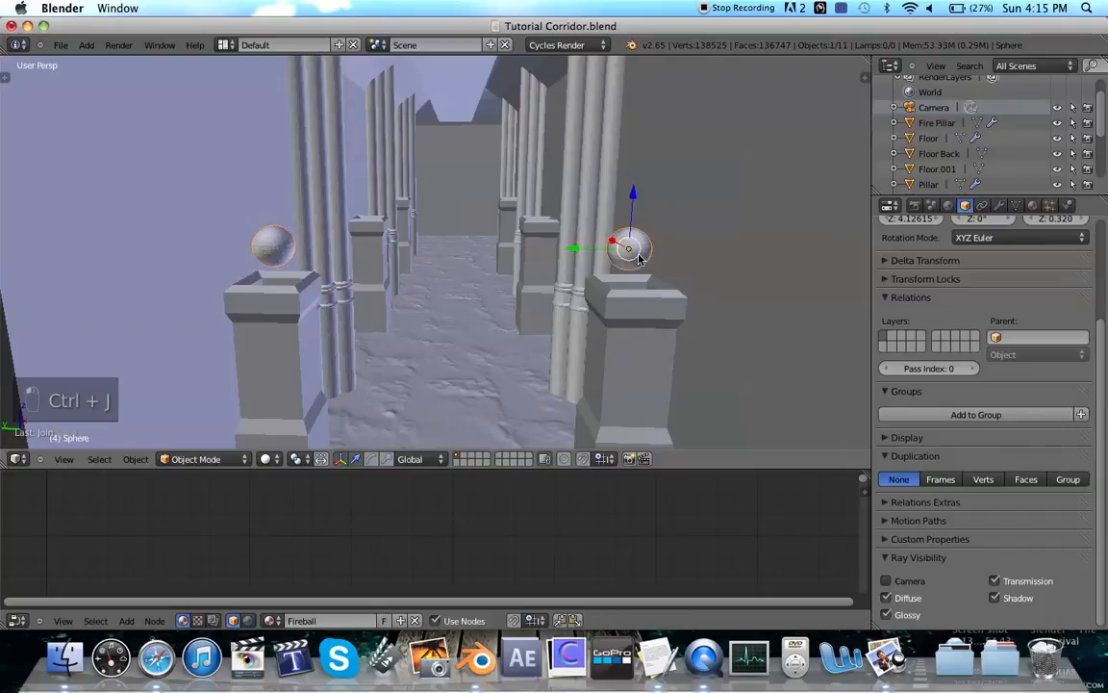
# Step: Duplicate the joined spheres along X to the second pair of fire pillars and check their alignment from above in wireframe
pyautogui.hotkey('shift', 'd')
pyautogui.rightClick(437, 238)
pyautogui.press('g')
pyautogui.press('x')
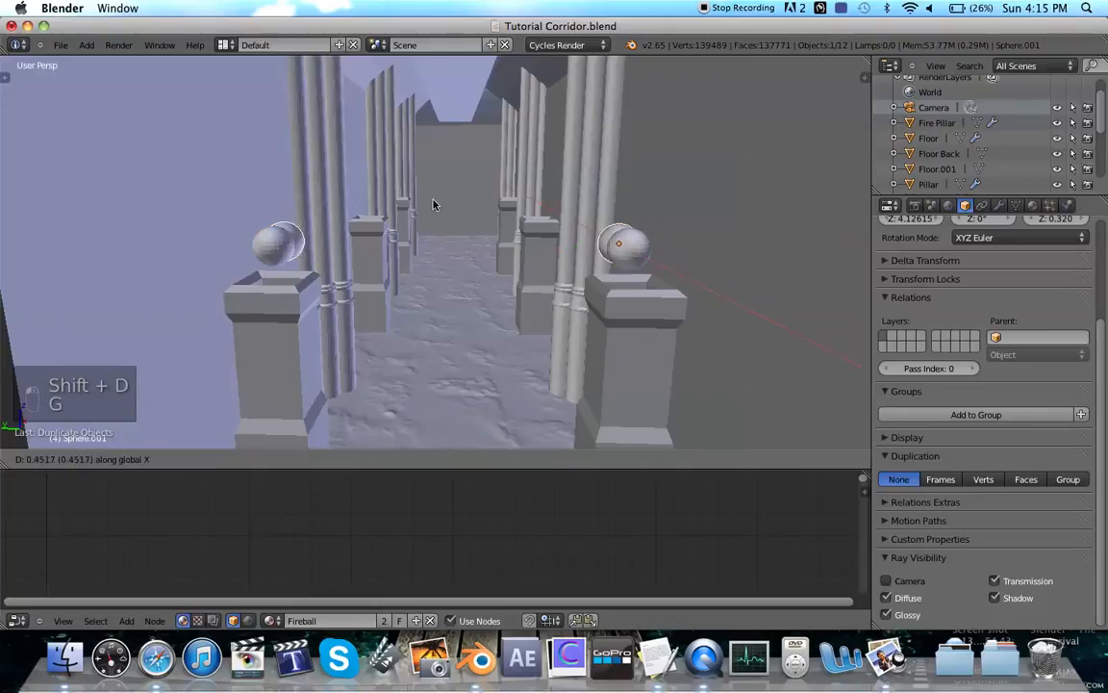
pyautogui.click(398, 105)
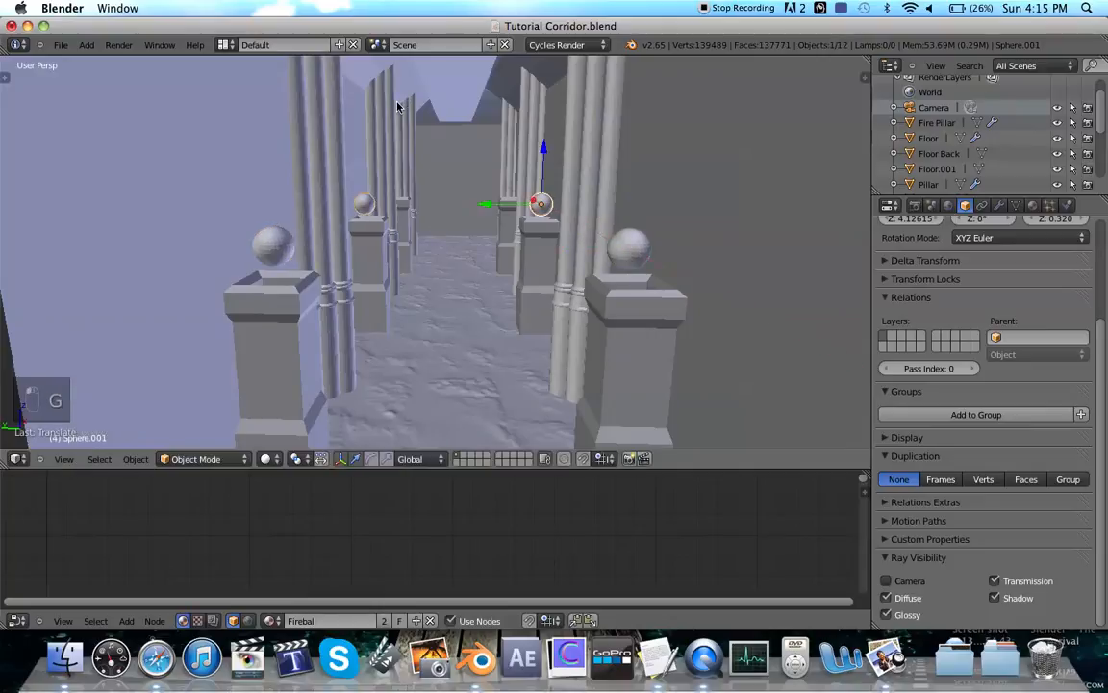
pyautogui.scroll(-10, 397, 106)
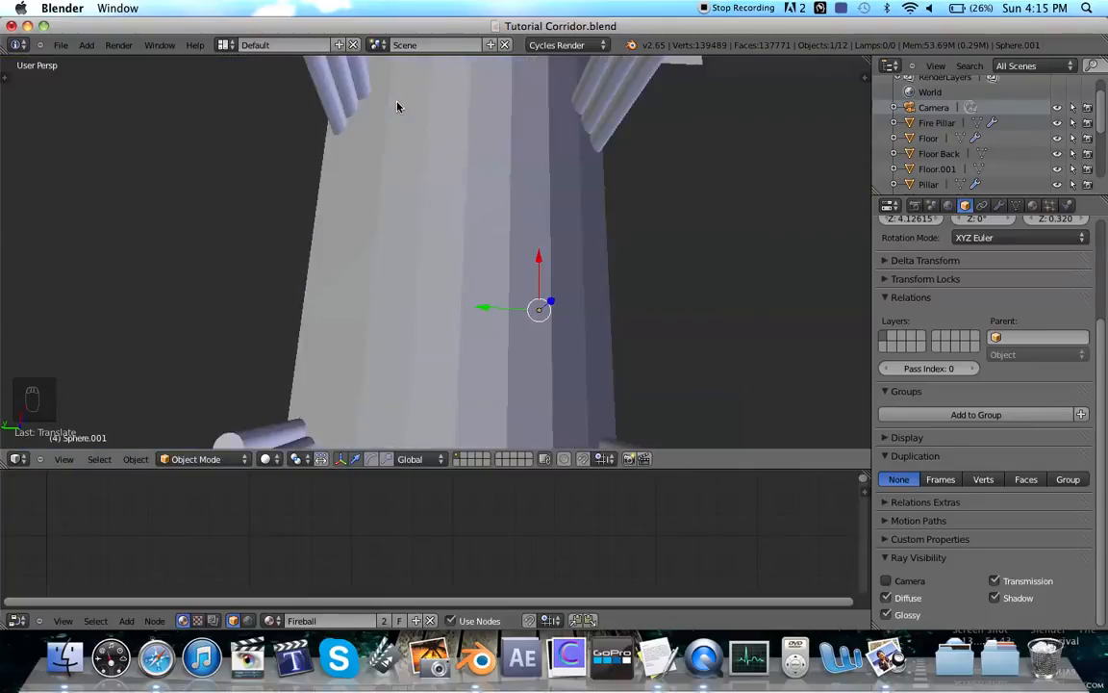
pyautogui.press('z')
pyautogui.press('g')
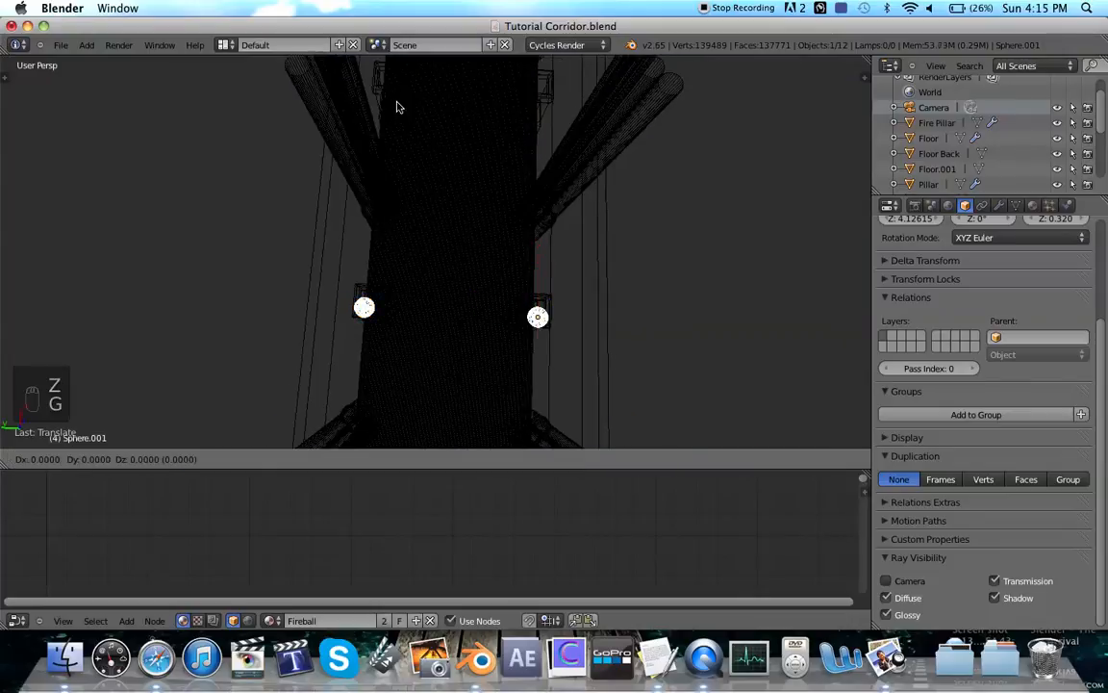
pyautogui.click(399, 101)
# Step: Duplicate the second pair of spheres and move the copy along X over the third pair of fire pillars
pyautogui.hotkey('shift', 'd')
pyautogui.rightClick(397, 100)
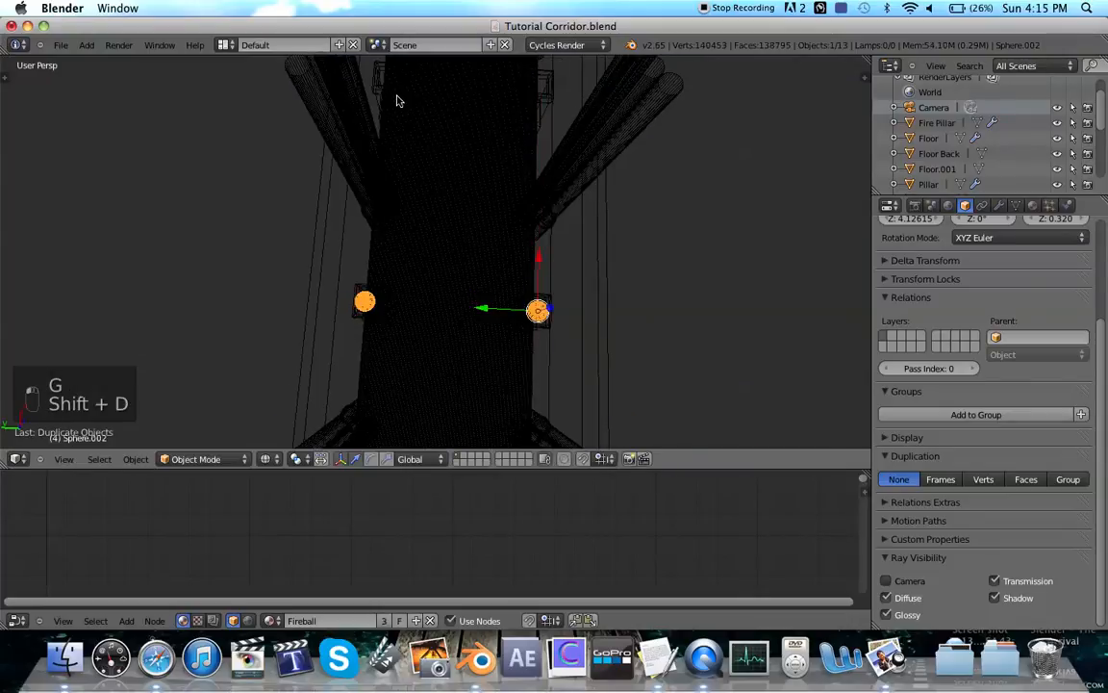
pyautogui.press('g')
pyautogui.press('x')
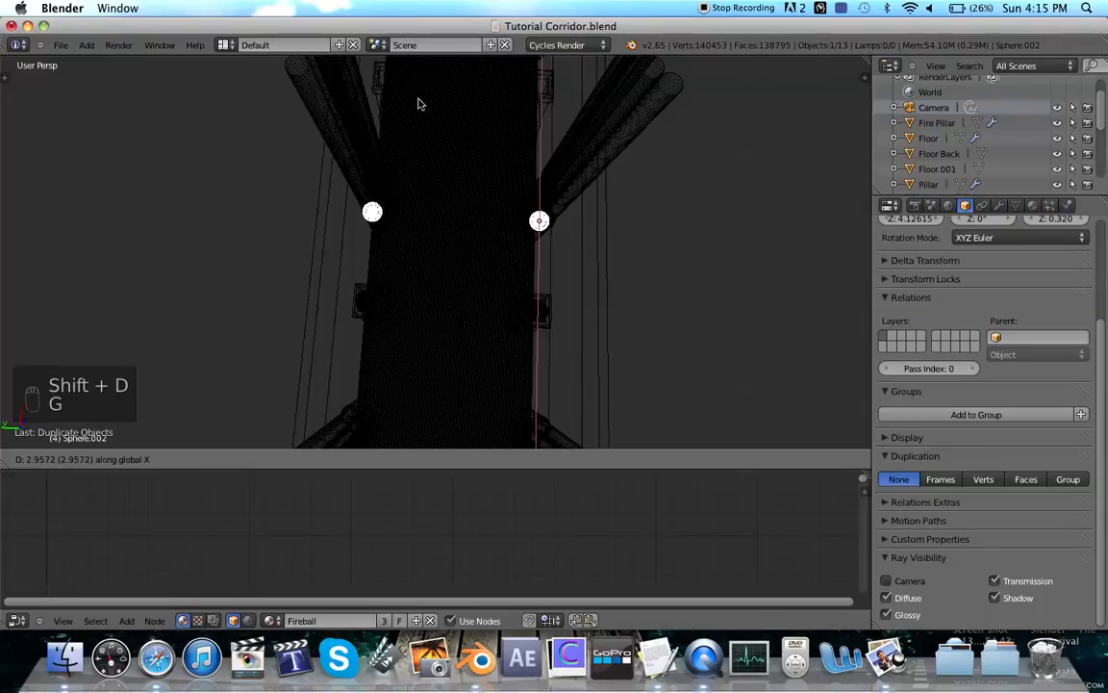
pyautogui.click(429, 209)
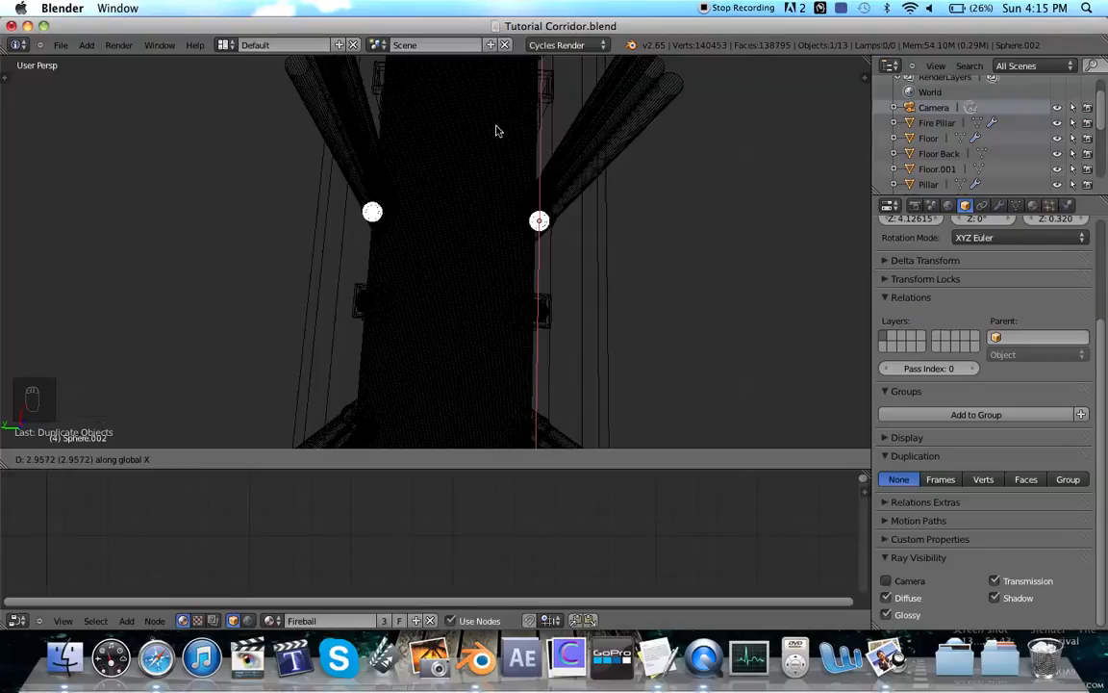
pyautogui.keyDown('shift'); pyautogui.scroll(4, 492, 139); pyautogui.keyUp('shift')
pyautogui.keyDown('shift'); pyautogui.scroll(3, 491, 139); pyautogui.keyUp('shift')
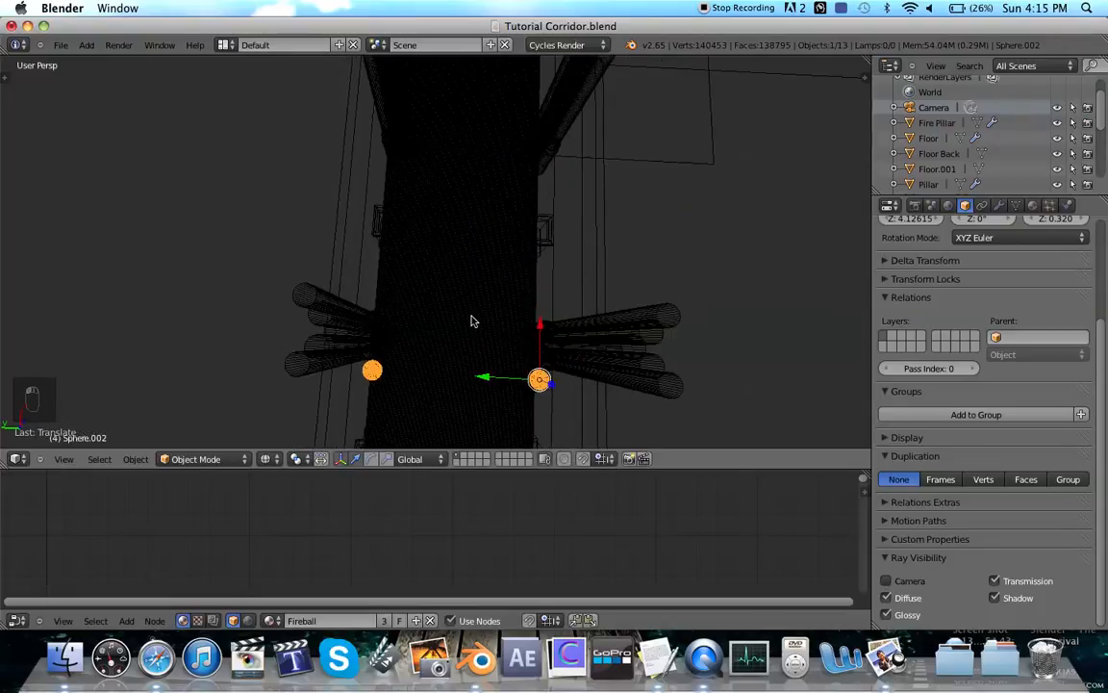
pyautogui.press('g')
pyautogui.press('z')
pyautogui.press('x')
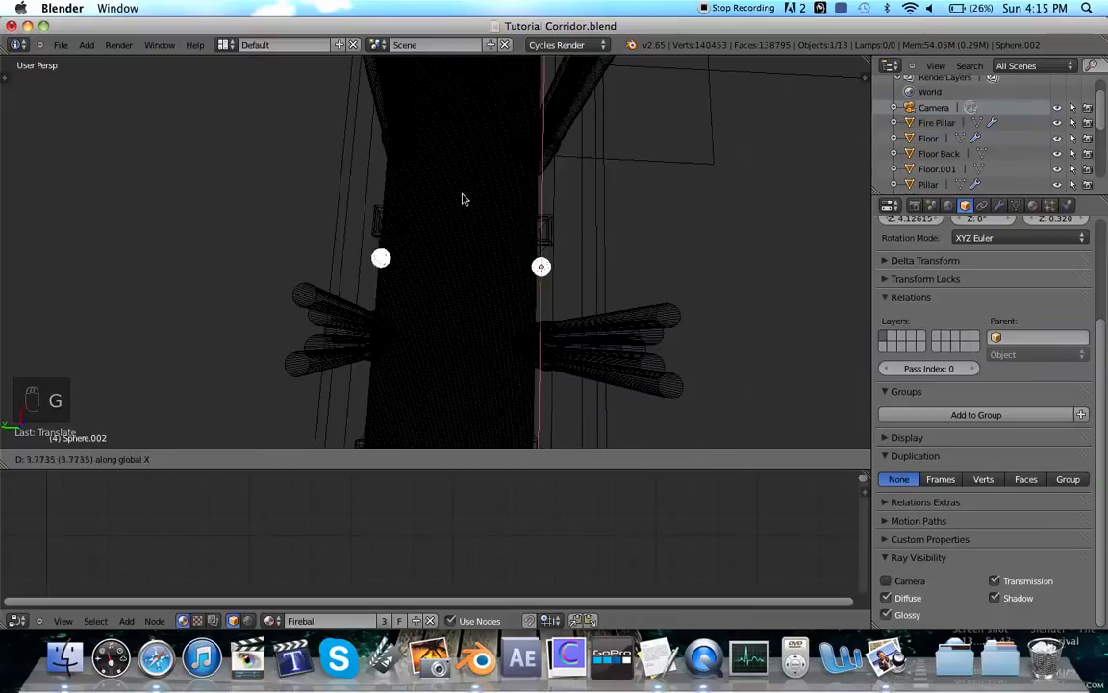
pyautogui.click(454, 161)
# Step: Return the viewport to solid shading and clear the selection, with all the fire pillars and spheres in view
pyautogui.press('z')
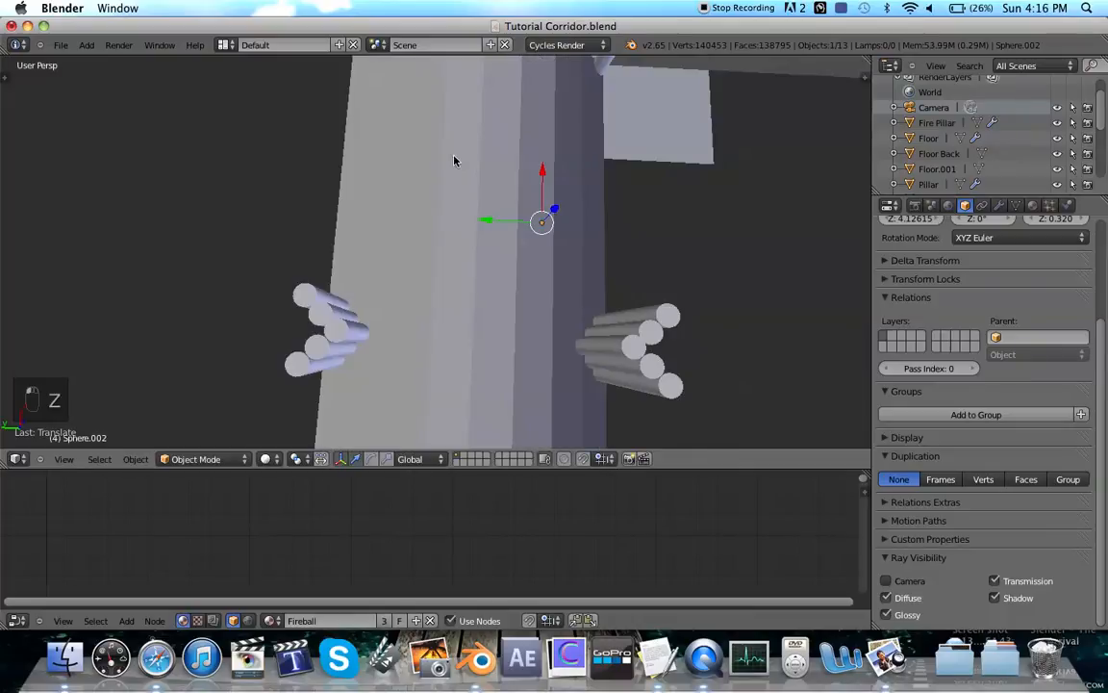
pyautogui.press('a')
pyautogui.scroll(-8, 454, 161)
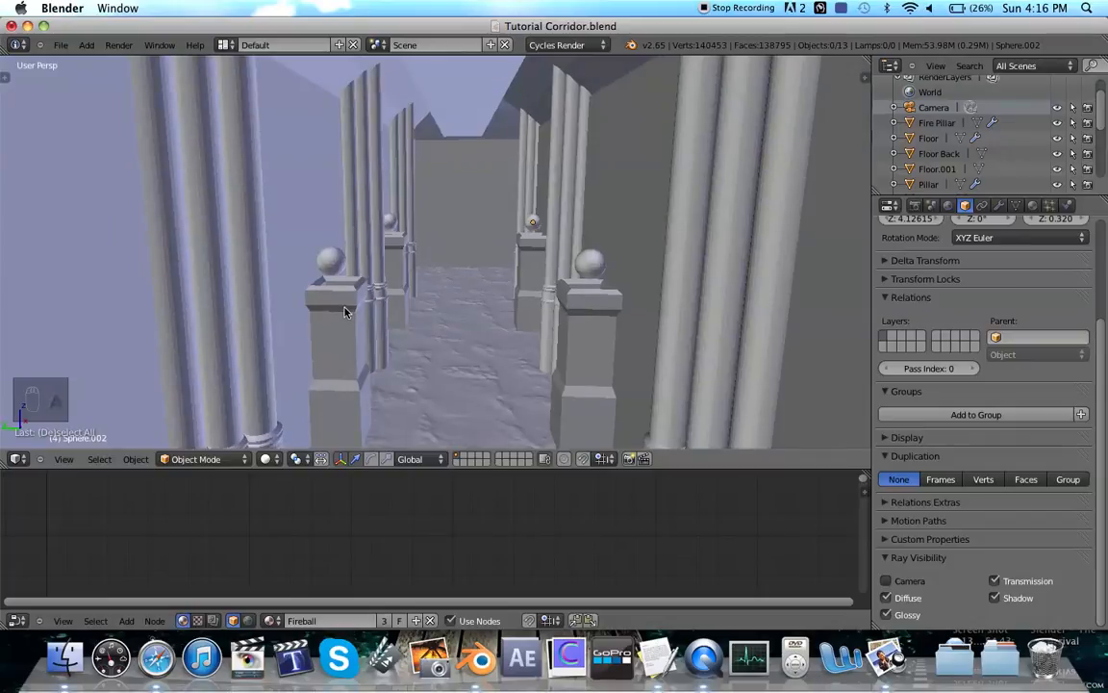
pyautogui.scroll(4, 346, 318)
pyautogui.scroll(4, 346, 315)
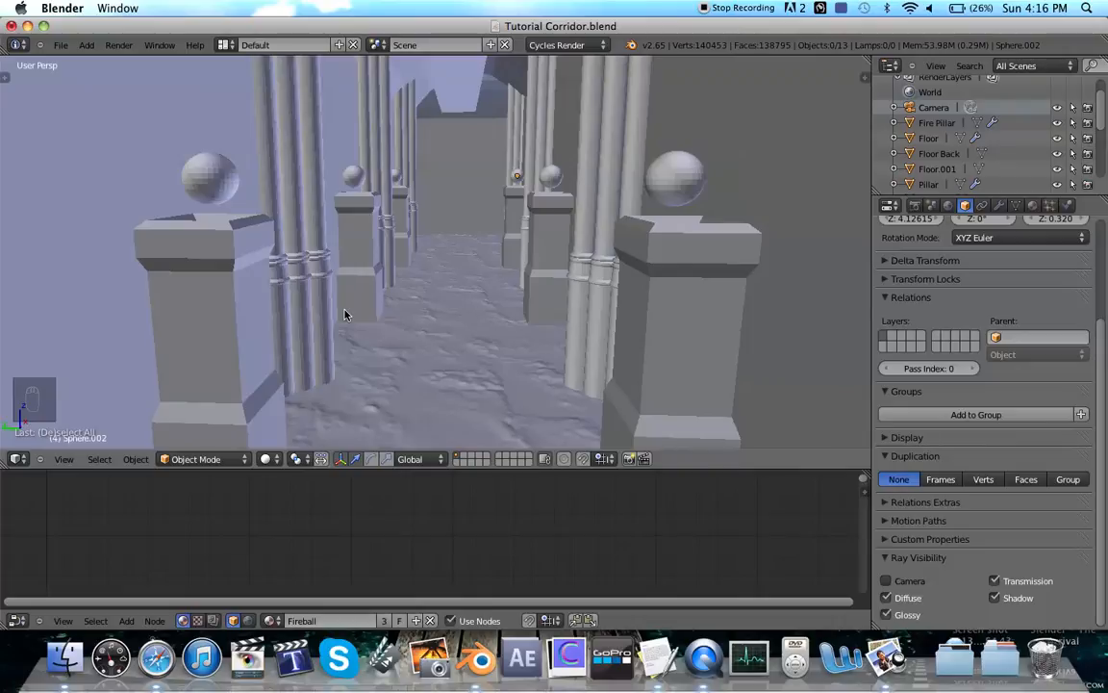
pyautogui.rightClick(203, 243)
pyautogui.press('a')
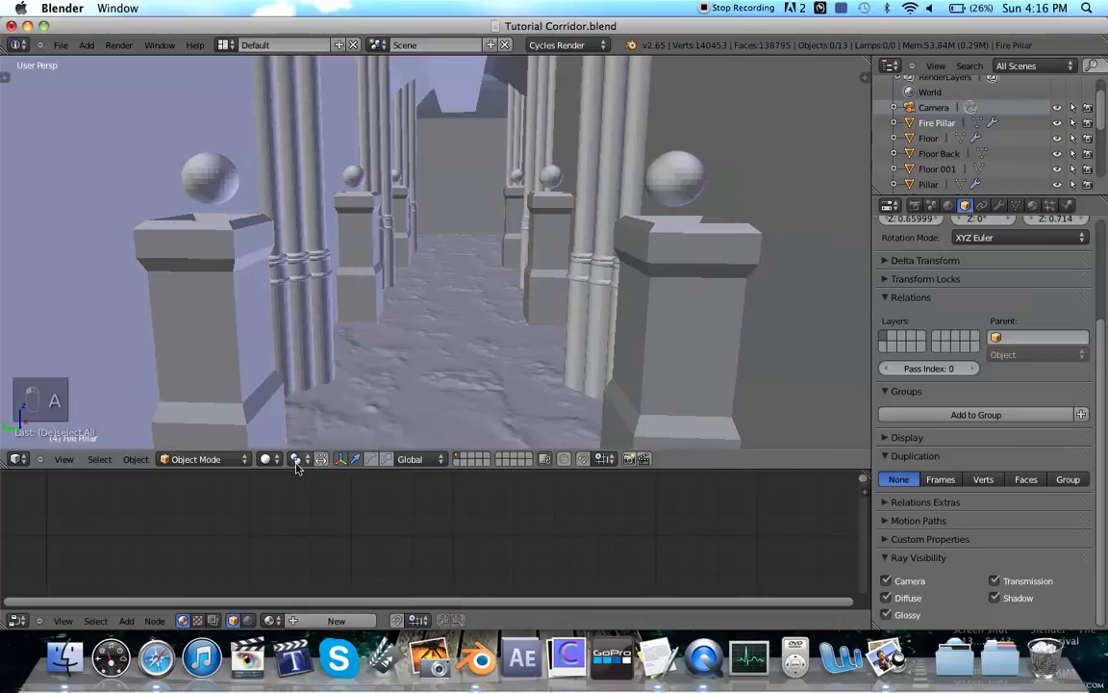
# Step: Preview the corridor's fireball lighting in Rendered viewport shading, including the floor between the front fire pillars
pyautogui.click(266, 458)
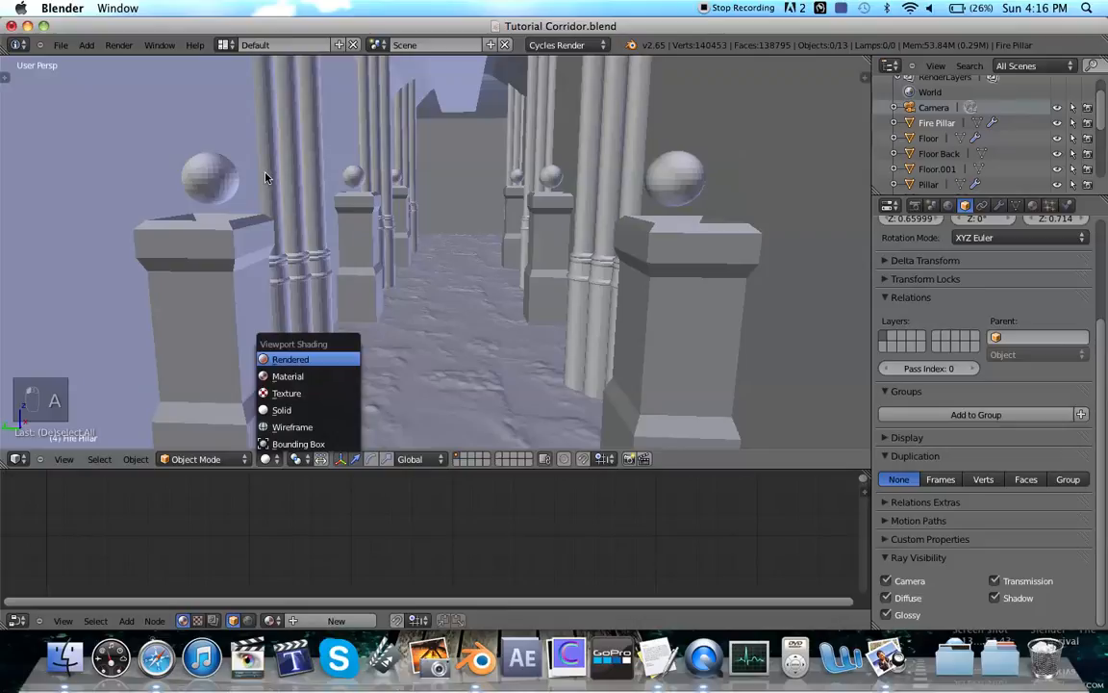
pyautogui.press('Return')
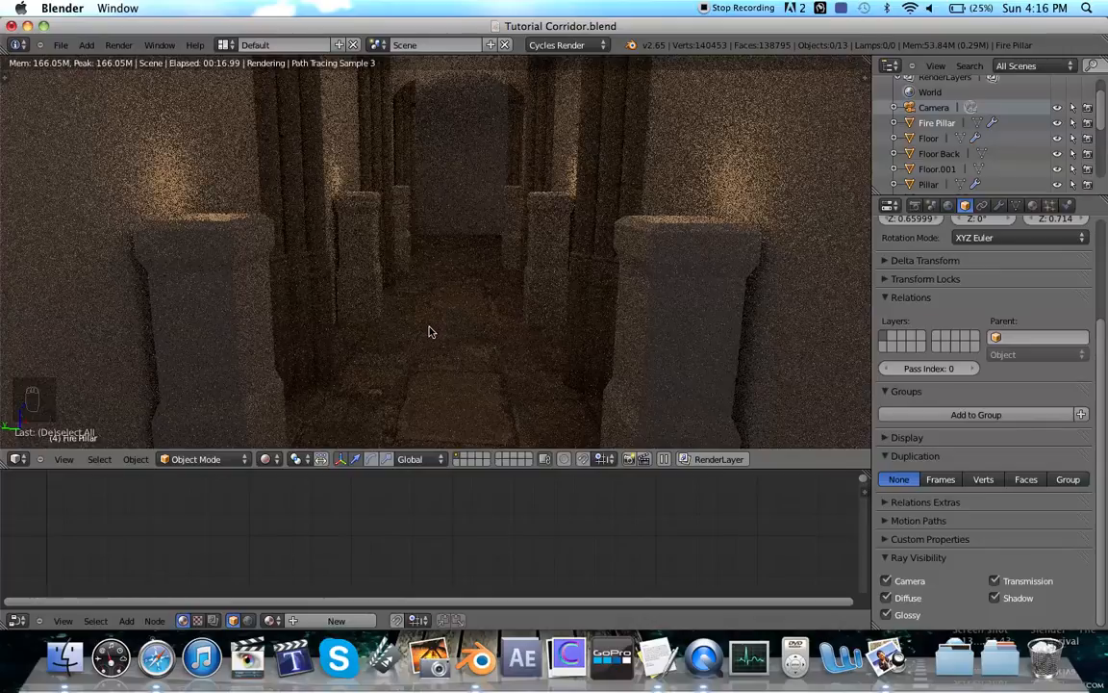
pyautogui.scroll(-5, 430, 331)
pyautogui.scroll(3, 430, 331)
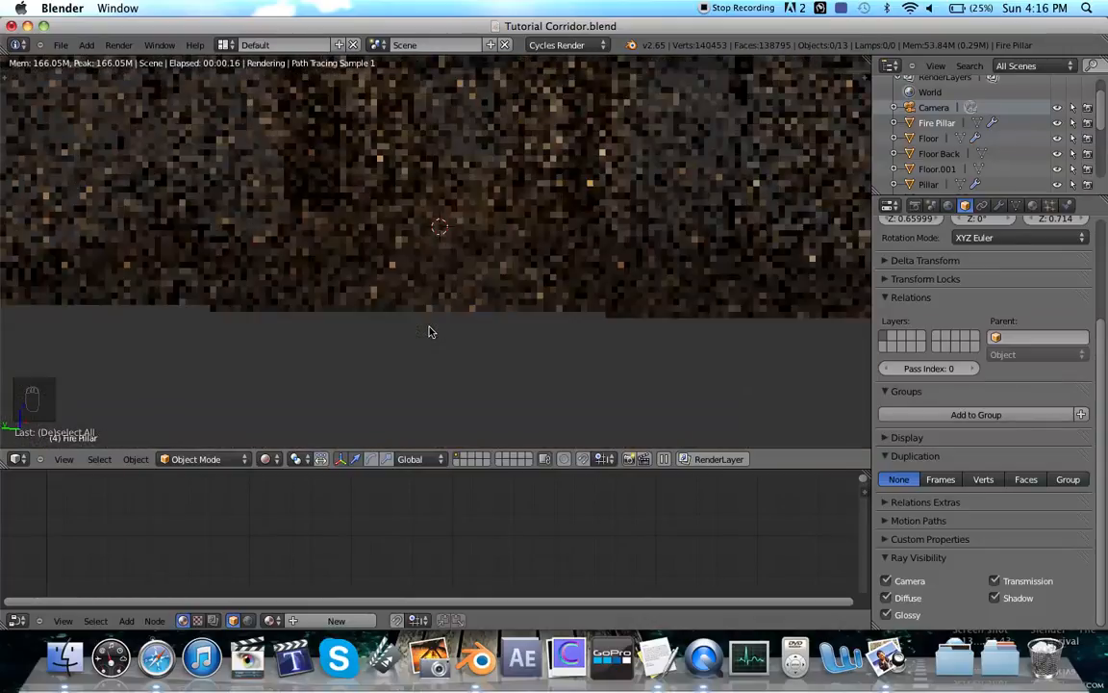
pyautogui.scroll(3, 430, 331)
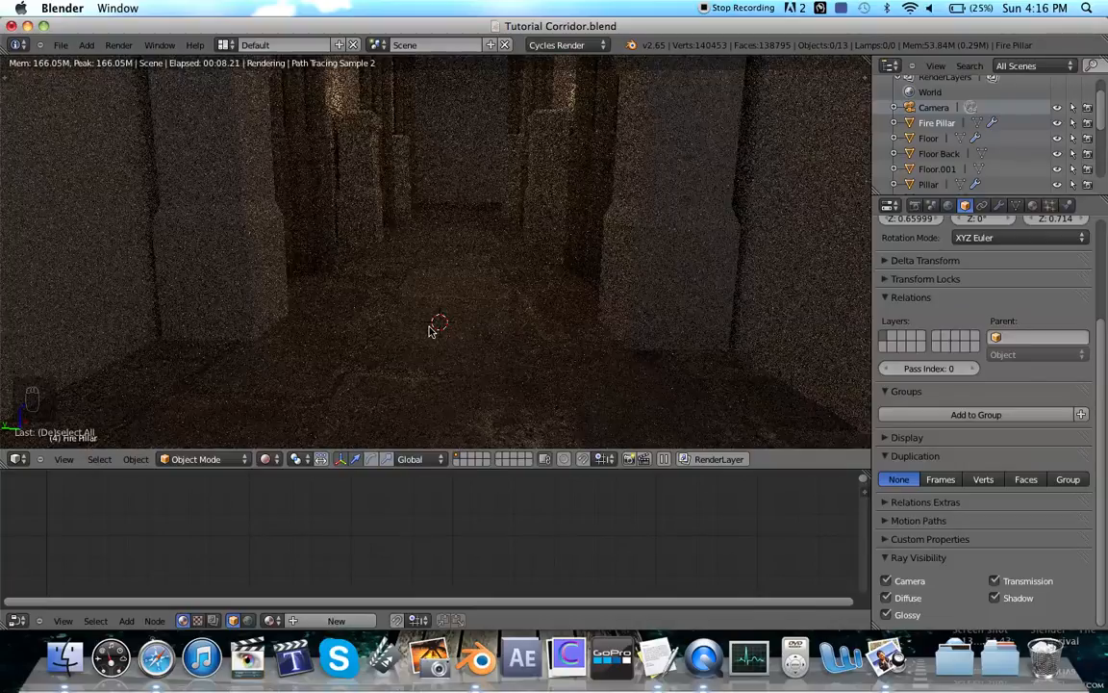
# Step: Switch to TextEdit and highlight Compositing Nodes and Render Settings under PT3 in the Hogwarts Corridor Tutorial notes
pyautogui.click(657, 657)
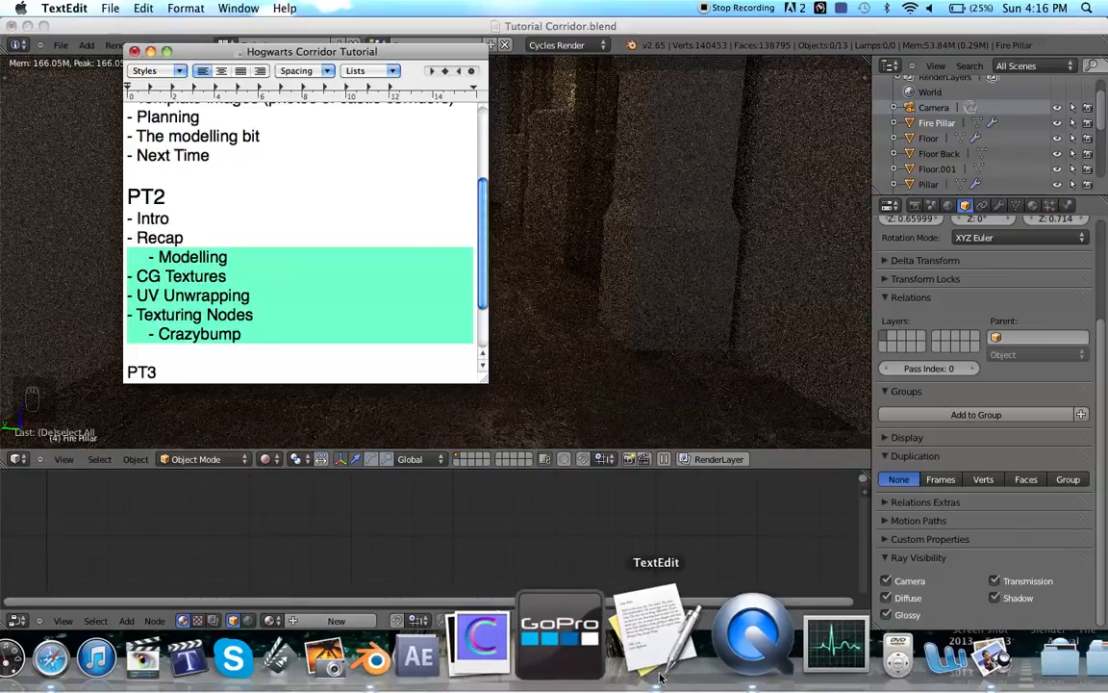
pyautogui.click(267, 211)
pyautogui.scroll(-3, 270, 228)
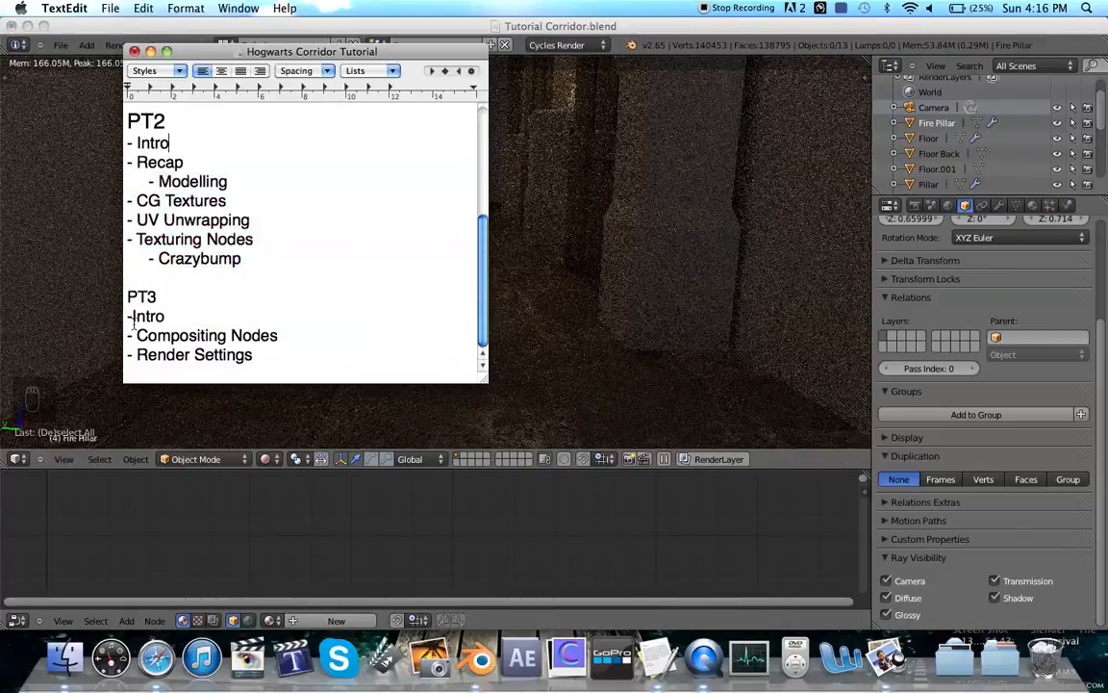
pyautogui.moveTo(135, 335); pyautogui.dragTo(285, 355)
pyautogui.click(299, 329)
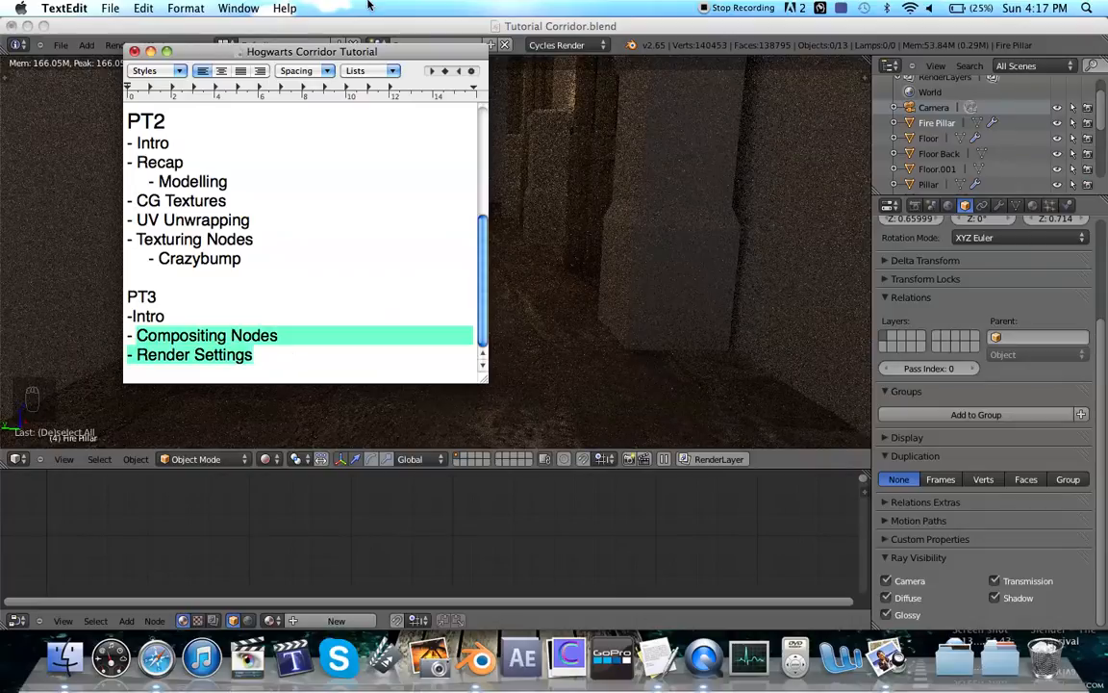
# Step: Return to Blender and look through the scene's render settings
pyautogui.click(334, 25)
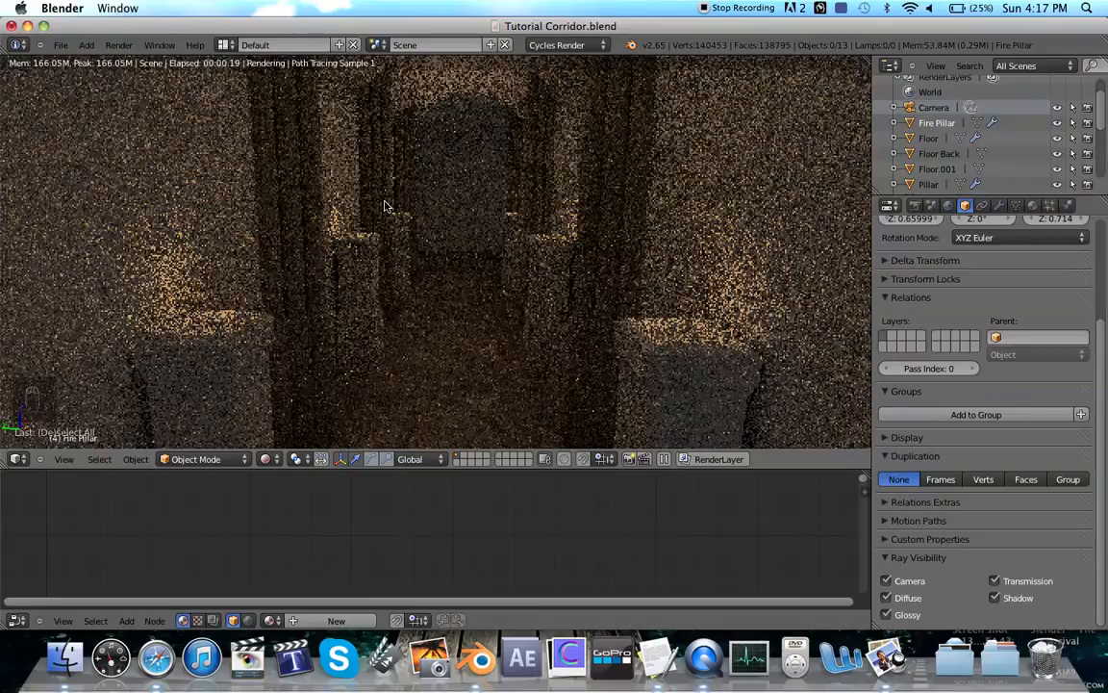
pyautogui.click(914, 205)
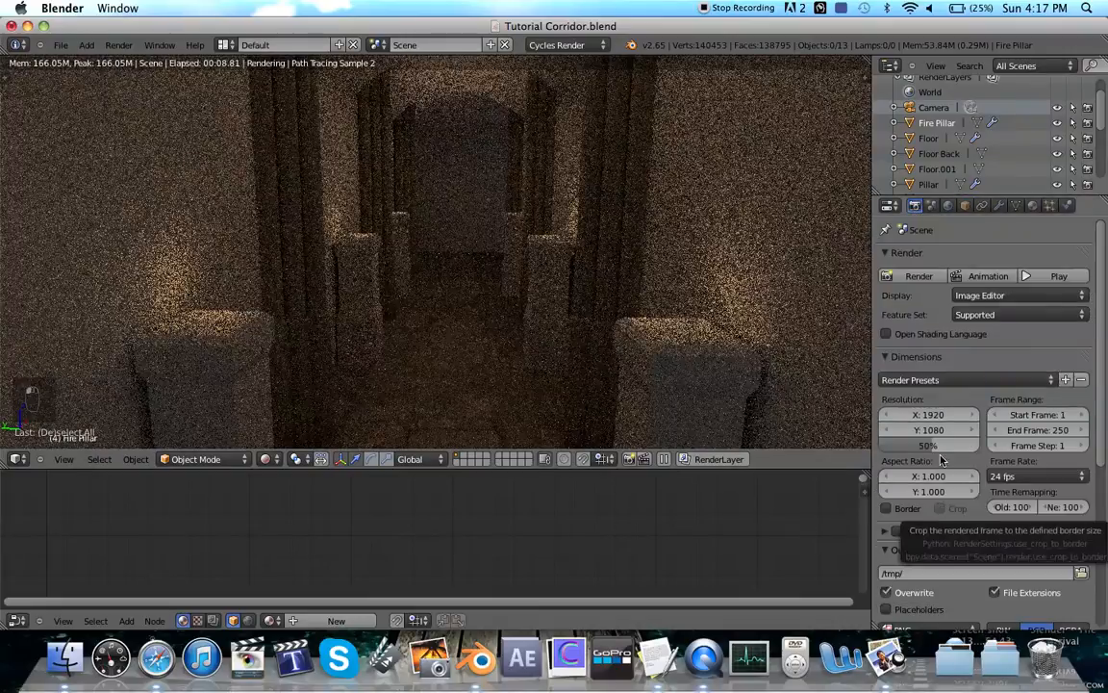
pyautogui.scroll(-4, 996, 402)
pyautogui.scroll(-3, 996, 402)
pyautogui.scroll(7, 983, 475)
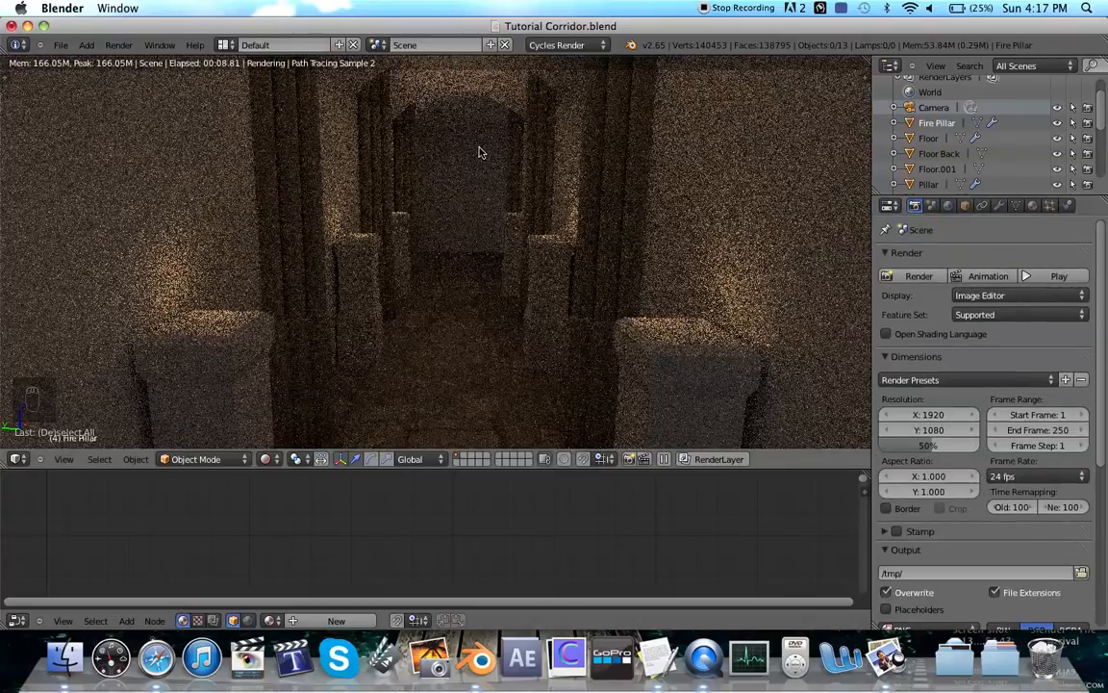
# Step: Save Tutorial Corridor.blend over the existing file
pyautogui.press('super+s')
pyautogui.click(392, 97)
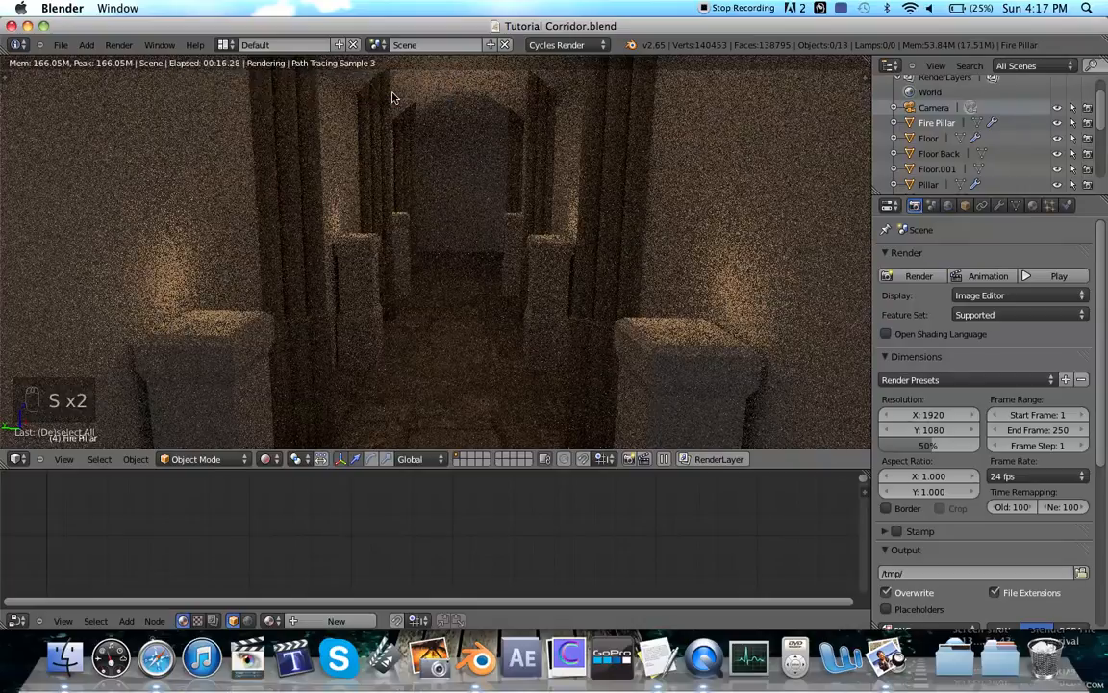